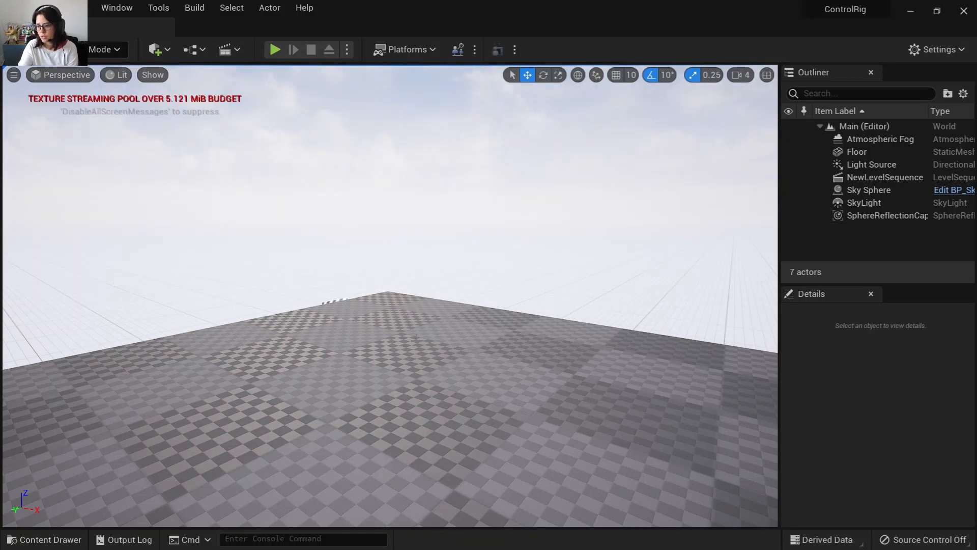
Open the xbot skeletal mesh and examine its bone hierarchy in the skeleton tree, then close it.
left_click(81, 539)
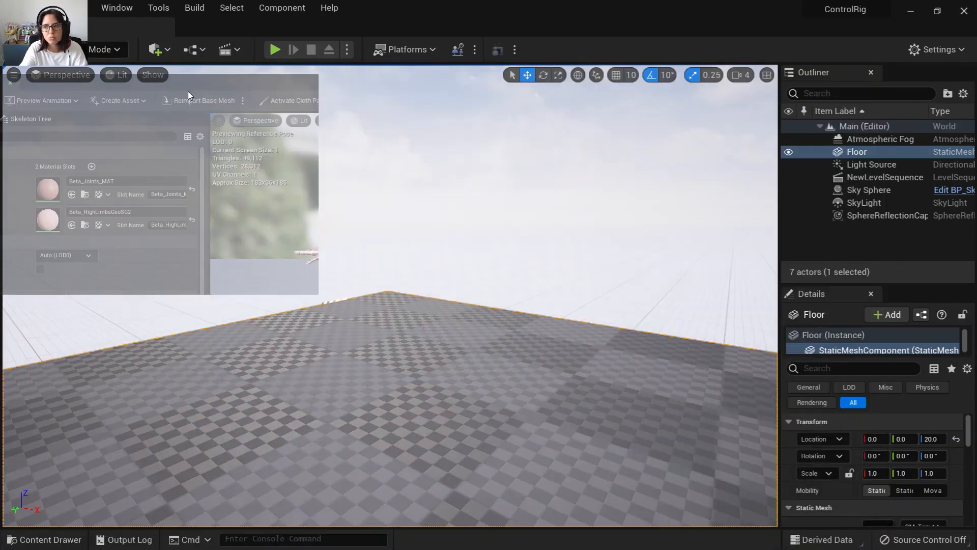
left_click_drag(187, 91, 252, 88)
left_click(368, 70)
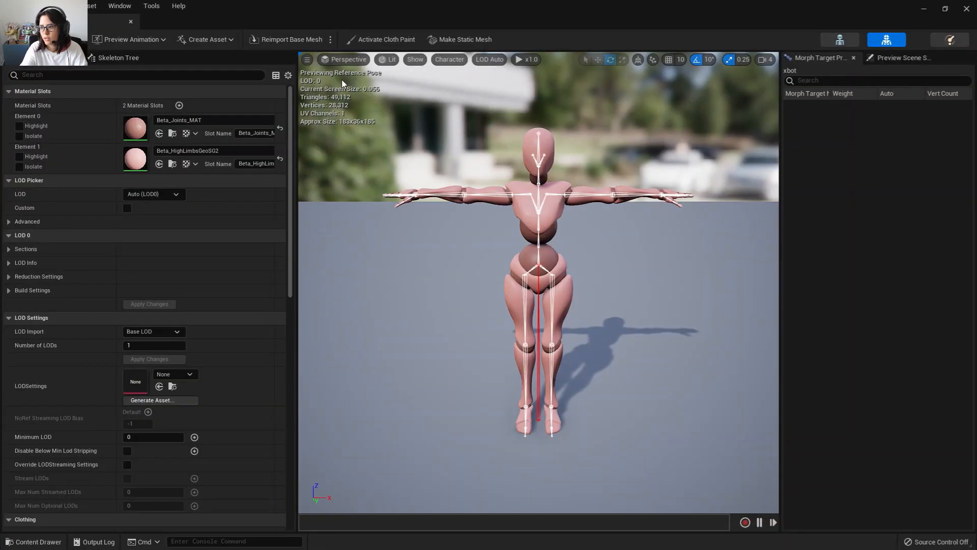
left_click(119, 60)
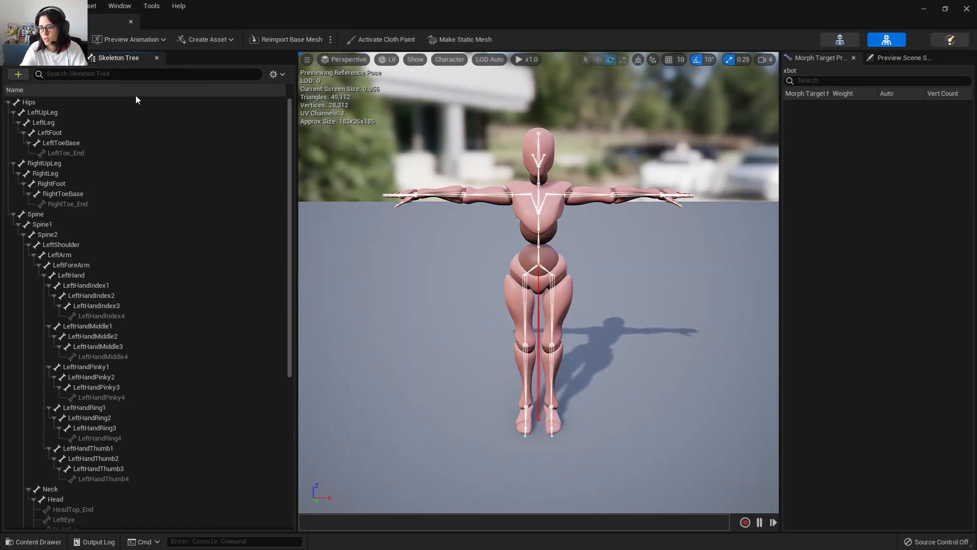
left_click_drag(292, 153, 299, 121)
left_click_drag(600, 300, 514, 318)
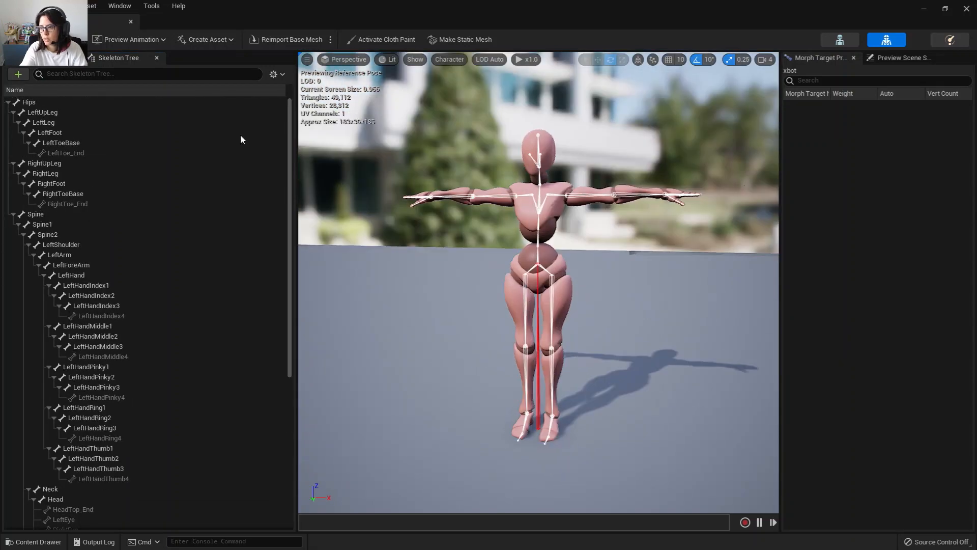
left_click(966, 11)
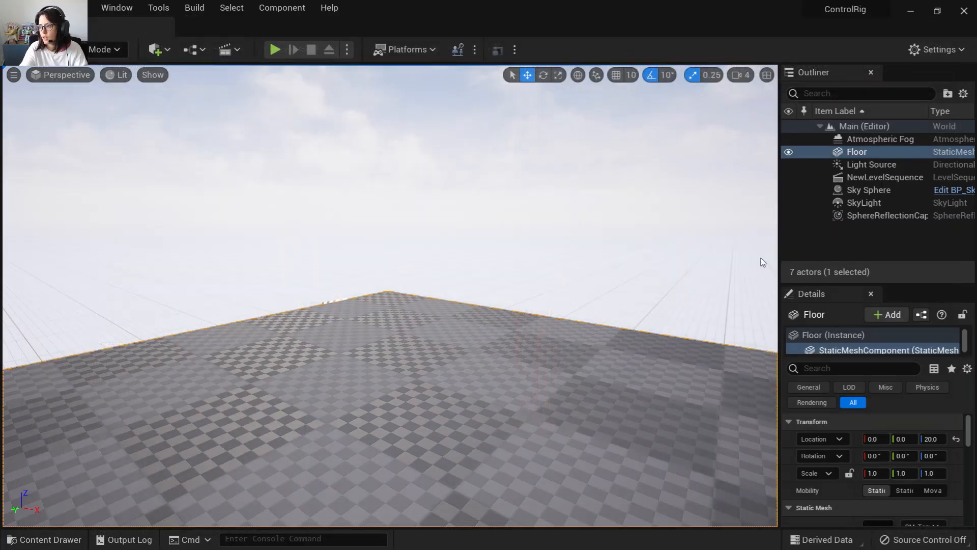
Create a Control Rig asset from the xbot skeletal mesh in the Demo folder.
left_click(45, 539)
right_click(307, 352)
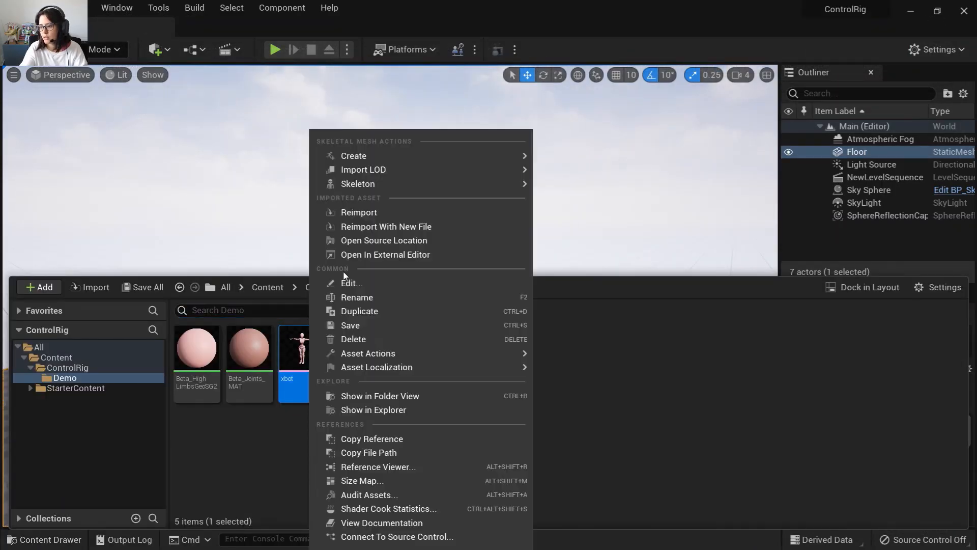
mouse_move(414, 160)
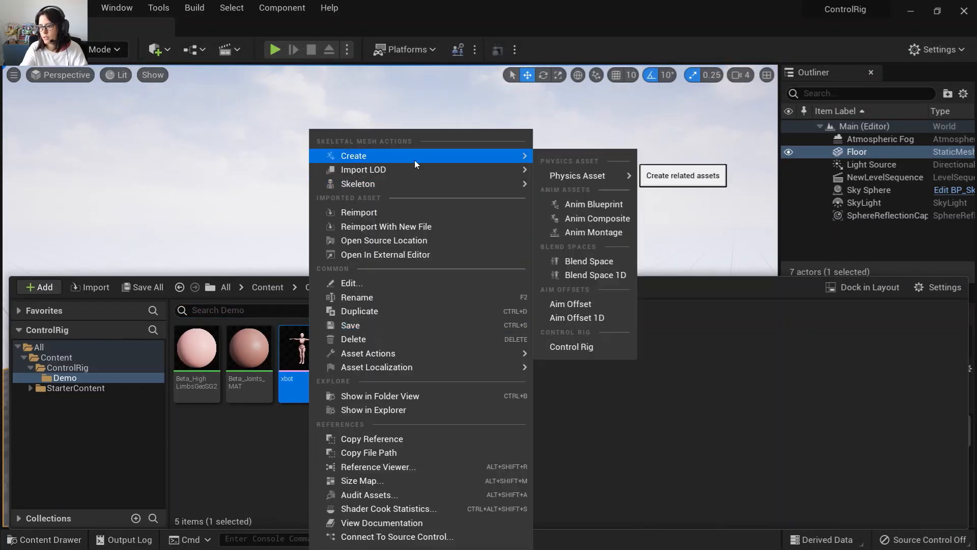
left_click(586, 348)
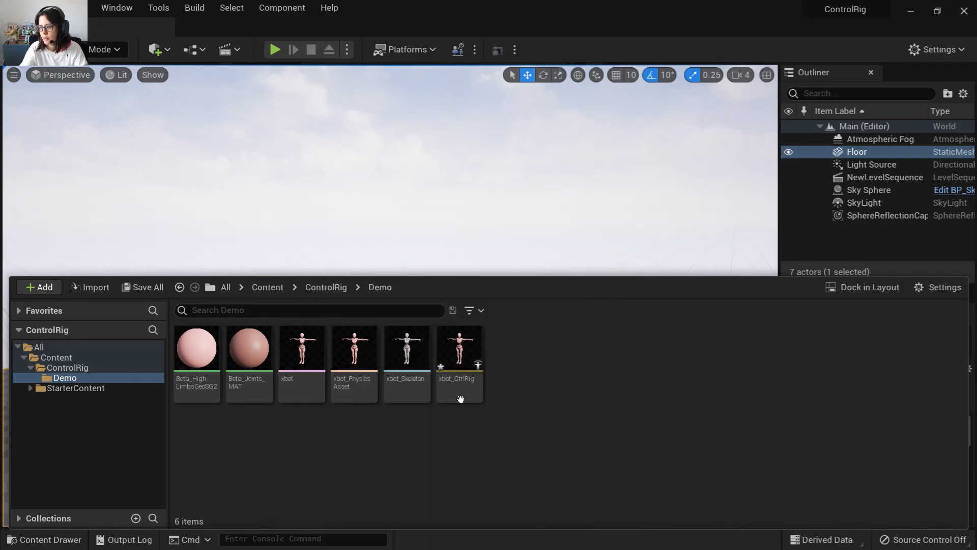
Open the new xbot_CtrlRig asset in the Control Rig editor and maximize its window.
left_click(459, 369)
double_click(458, 371)
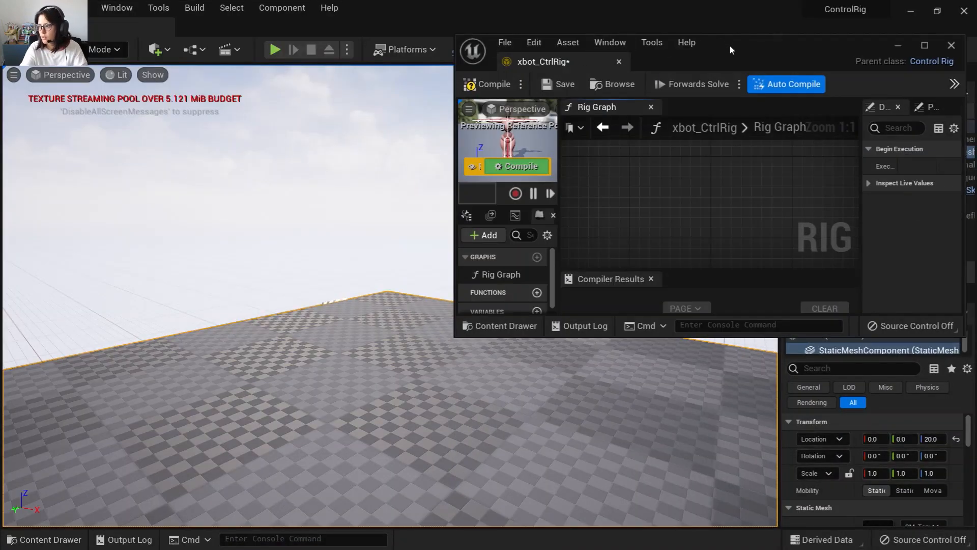
double_click(729, 44)
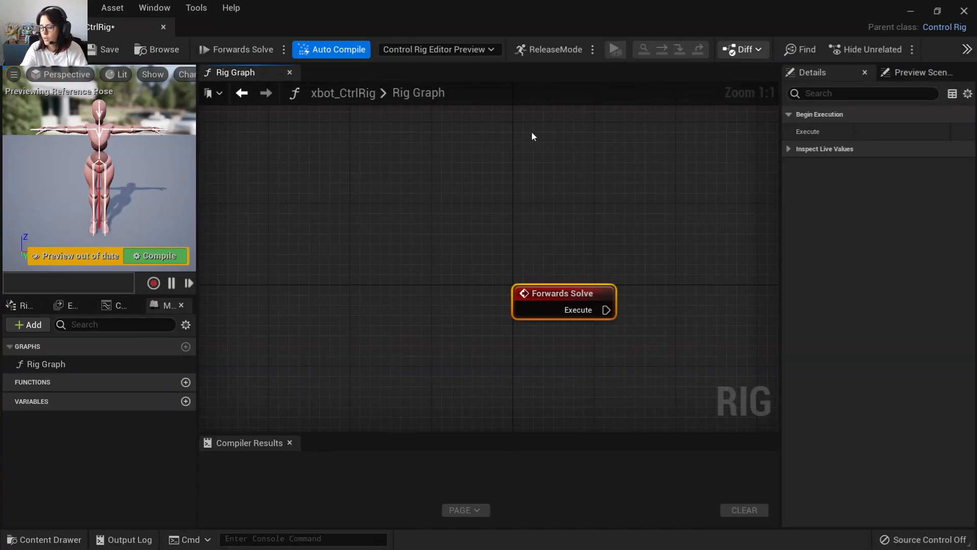
Add a Setup Event node to the rig graph above the Forwards Solve node.
right_click_drag(493, 358, 275, 290)
scroll(397, 236, "down", 2)
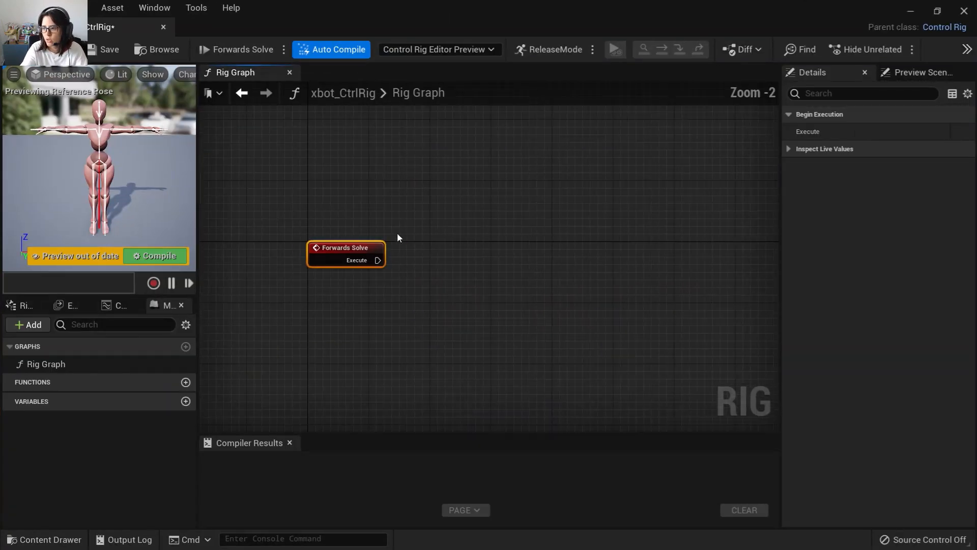
right_click_drag(397, 235, 388, 260)
scroll(390, 260, "up", 2)
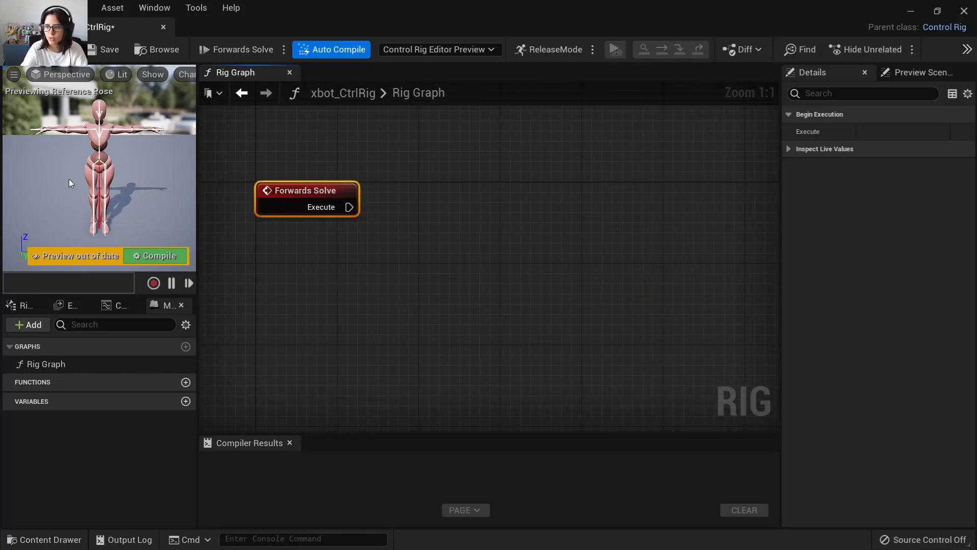
right_click_drag(326, 285, 305, 379)
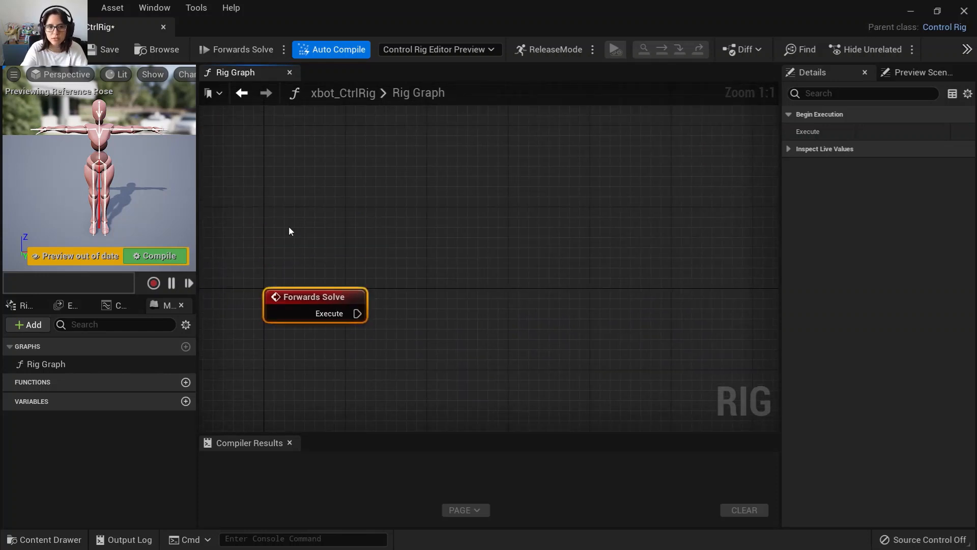
right_click(270, 204)
type("s")
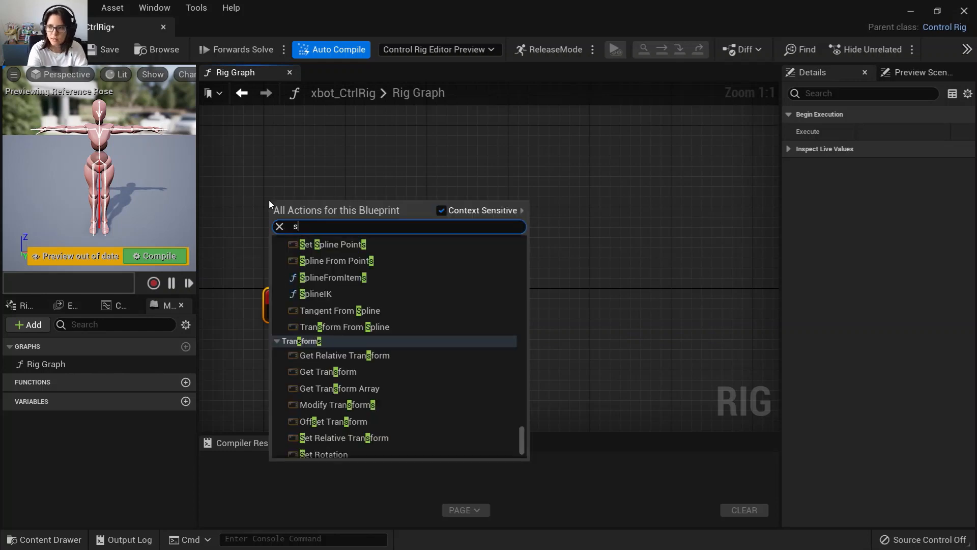
type("etu")
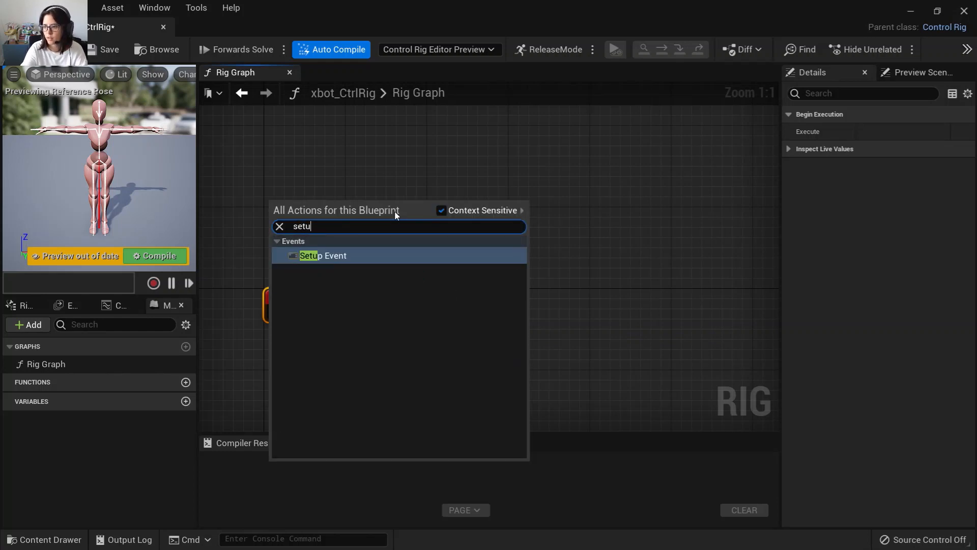
left_click(377, 255)
left_click_drag(305, 202, 294, 132)
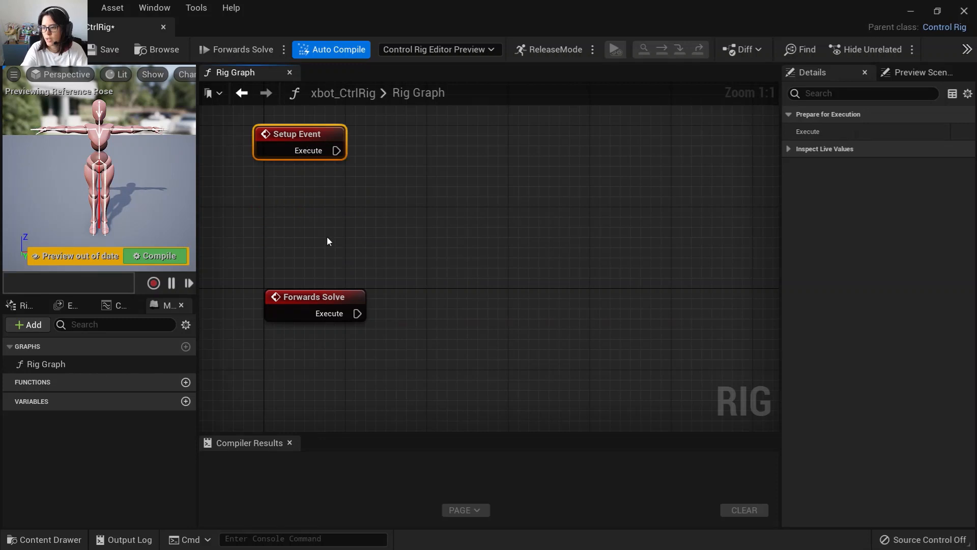
right_click_drag(329, 241, 330, 293)
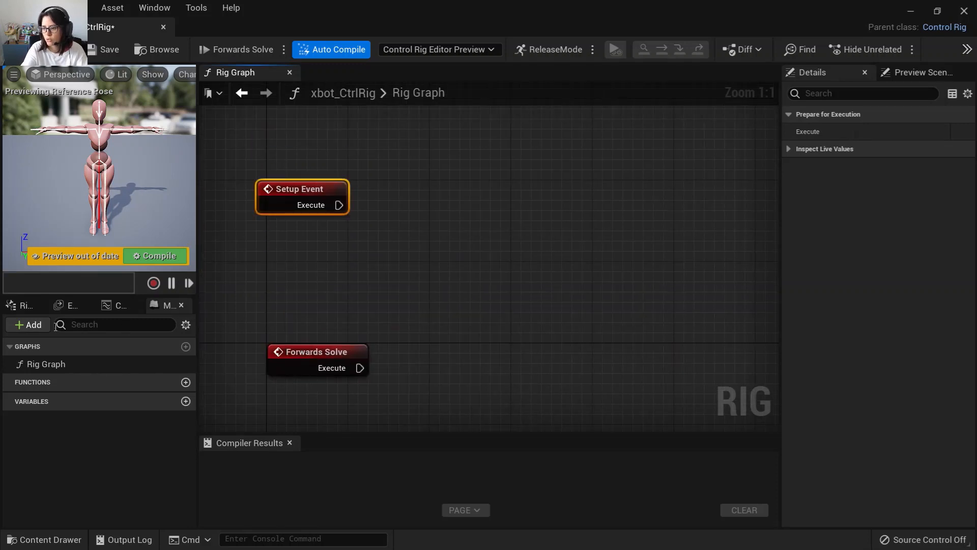
Open the Rig Hierarchy panel and widen it.
left_click(23, 305)
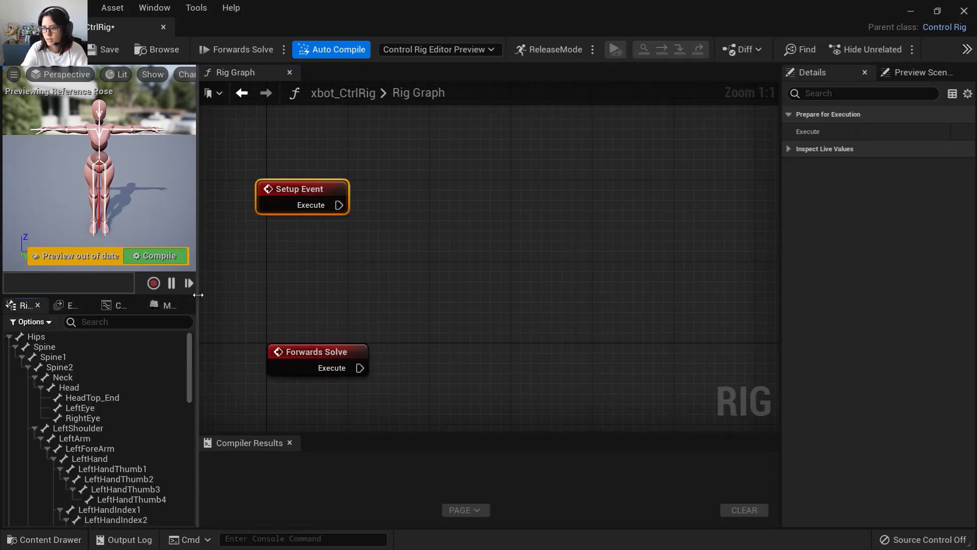
left_click_drag(198, 295, 222, 295)
Reposition the Setup Event and Forwards Solve nodes in the rig graph.
left_click_drag(326, 185, 336, 134)
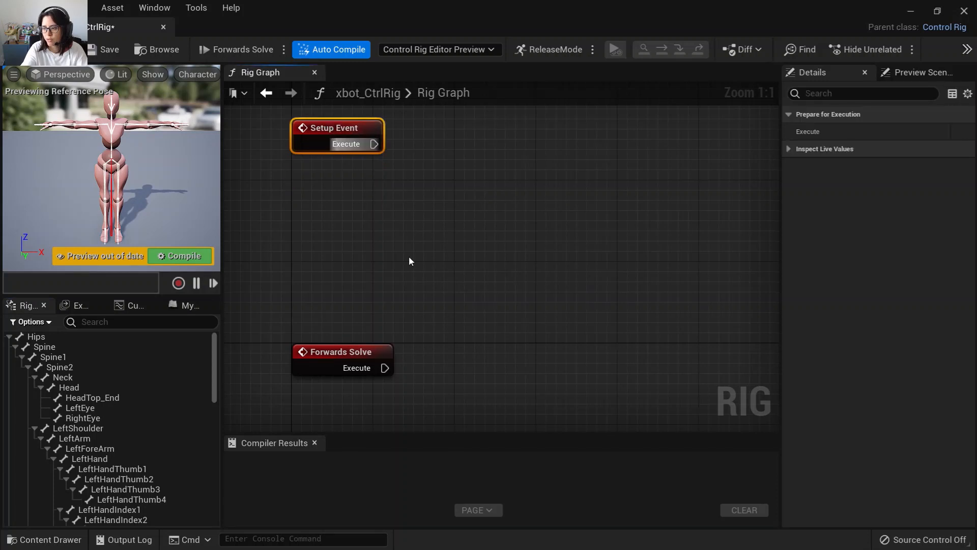
right_click_drag(411, 259, 412, 363)
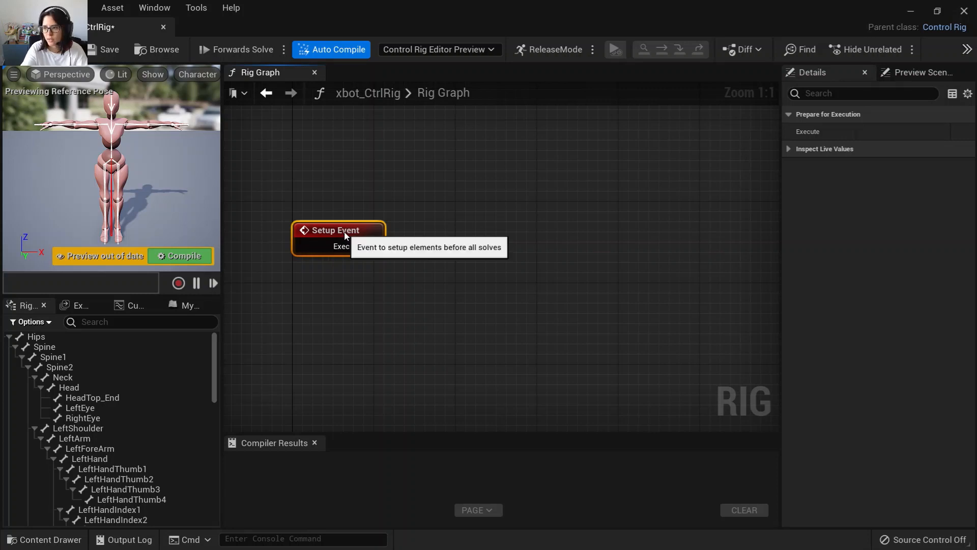
right_click_drag(331, 256, 320, 195)
scroll(359, 348, "down", 2)
right_click_drag(359, 348, 342, 130)
scroll(341, 135, "up", 2)
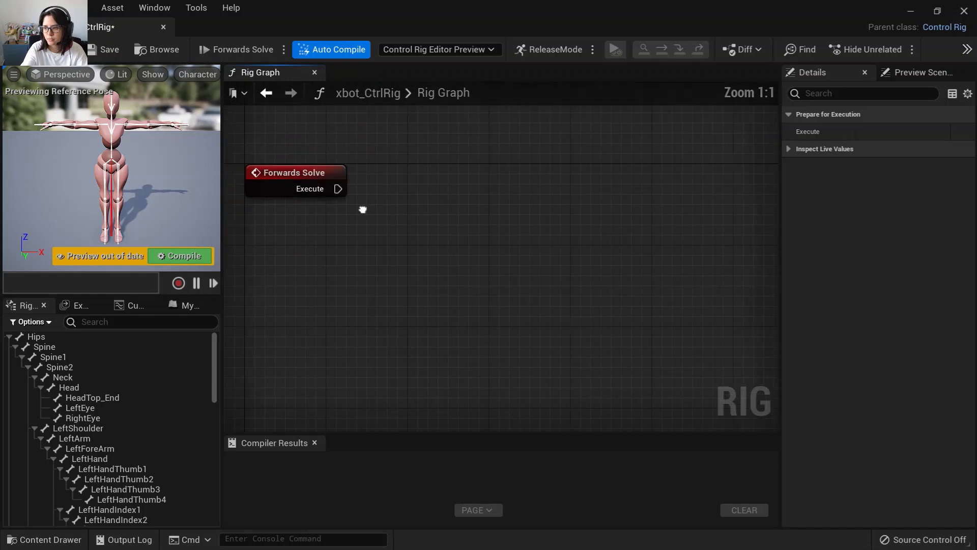
right_click_drag(362, 209, 397, 178)
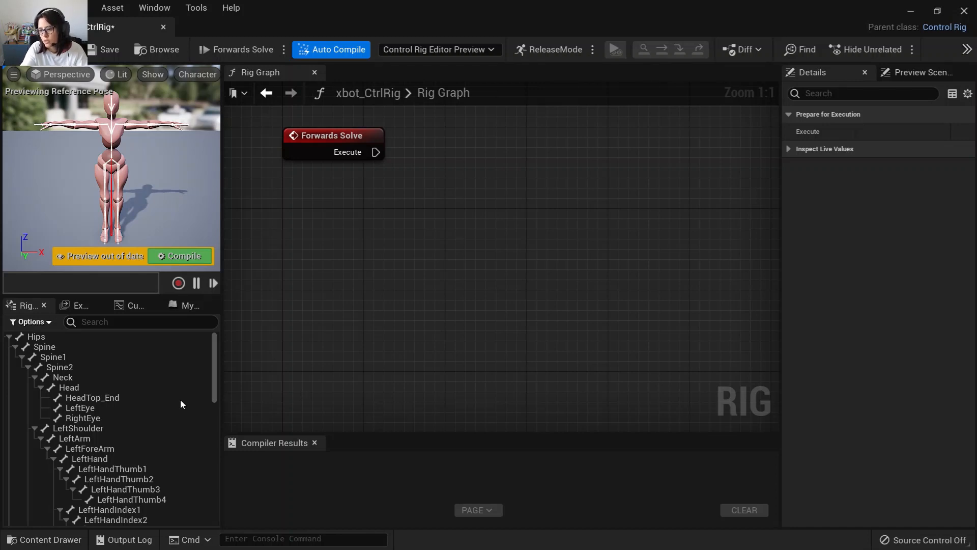
Select the LeftUpLeg through LeftToeBase bones and add controls for the selected bones.
scroll(94, 438, "down", 5)
scroll(94, 448, "down", 15)
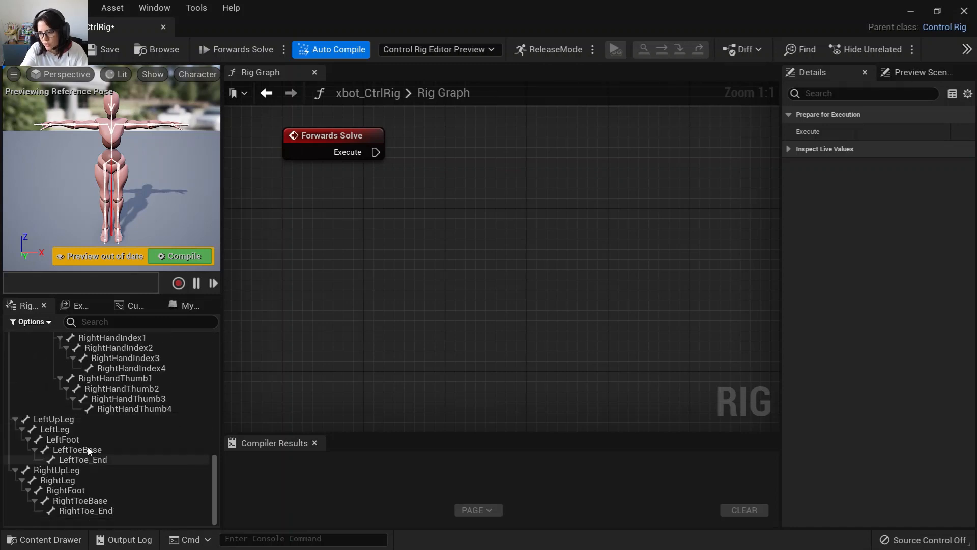
left_click(60, 421)
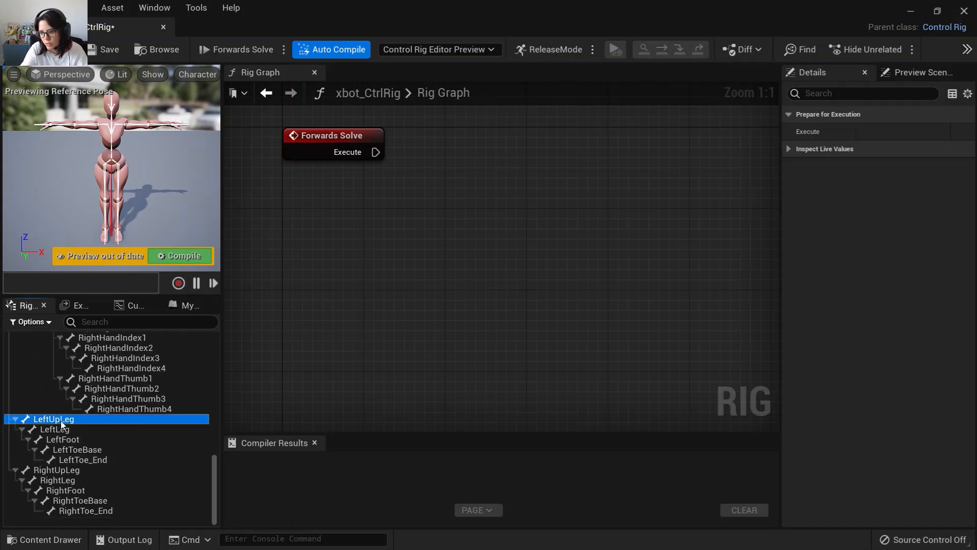
left_click(105, 460, "shift")
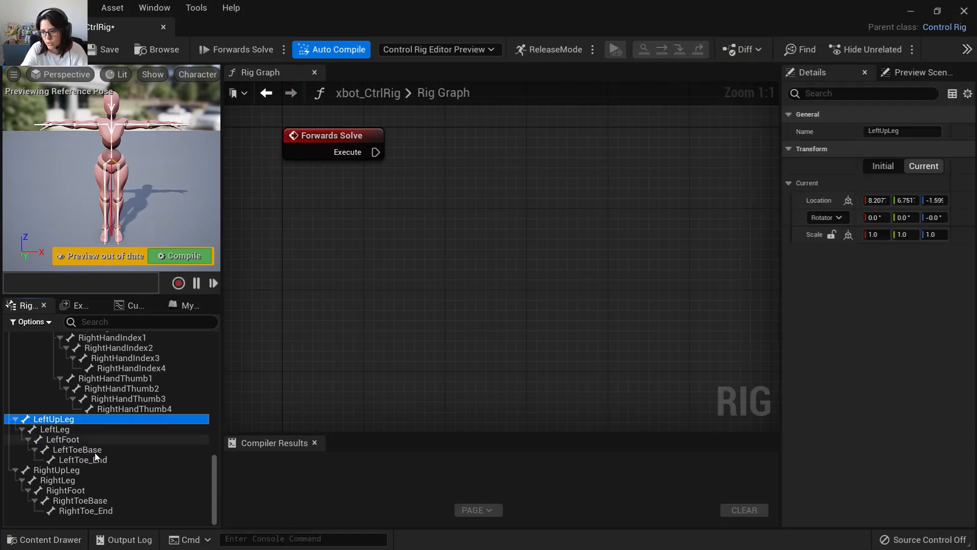
left_click(97, 450, "shift")
right_click(97, 449)
mouse_move(169, 164)
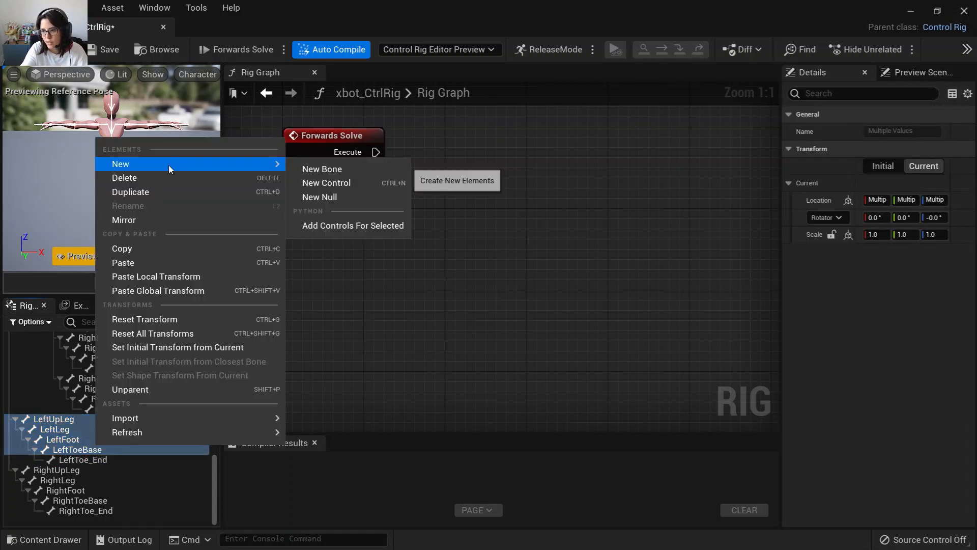
left_click(358, 225)
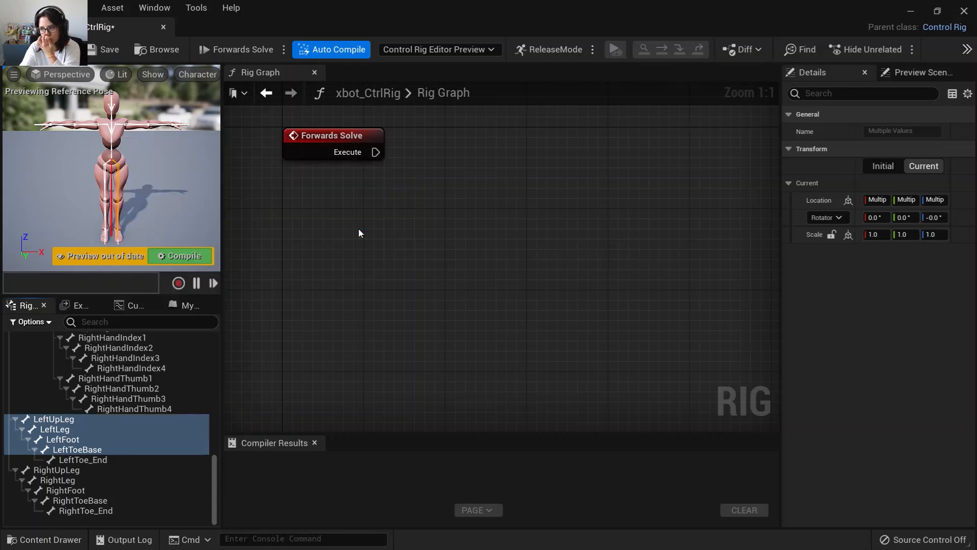
Expand the new LeftUpLeg_ctrl control chain in the hierarchy and select its top control.
scroll(151, 492, "down", 1)
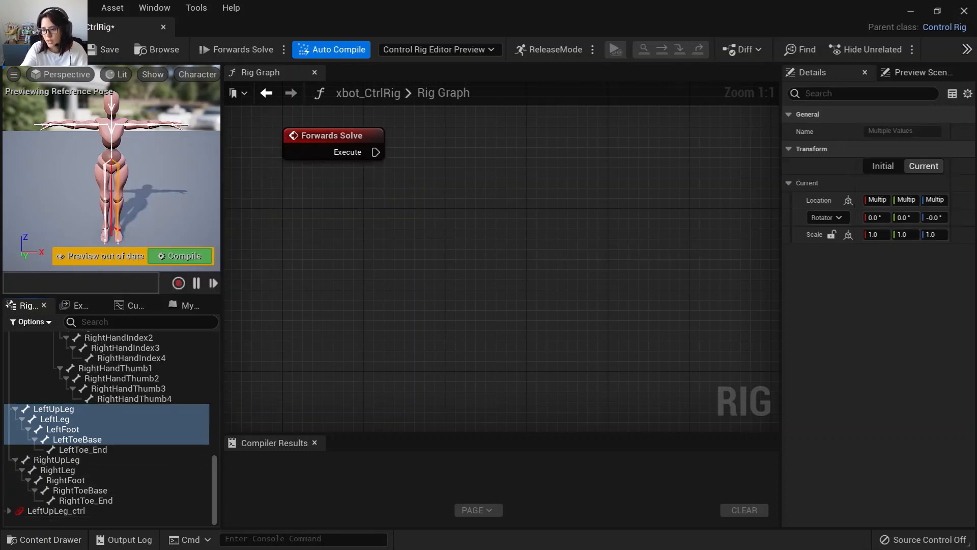
left_click(9, 510)
left_click(15, 521)
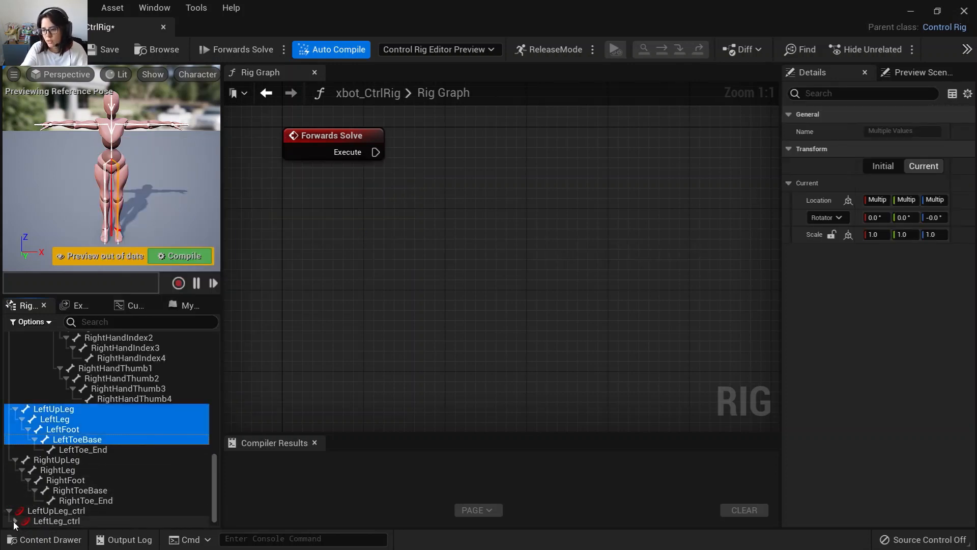
scroll(51, 517, "down", 3)
left_click(84, 481)
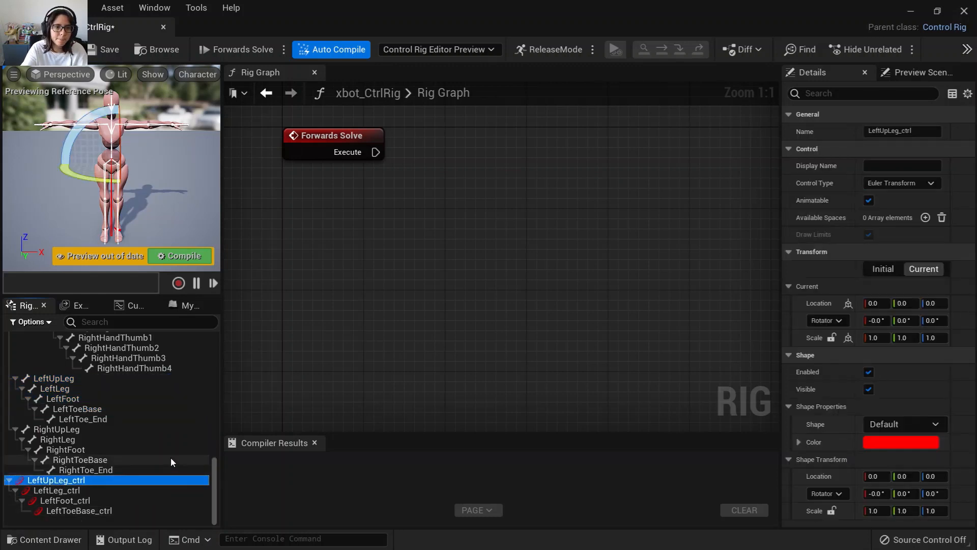
Add an FKChain node wired to the Forwards Solve execute output.
right_click_drag(422, 244, 360, 301)
left_click_drag(314, 219, 515, 210)
type("fkchain")
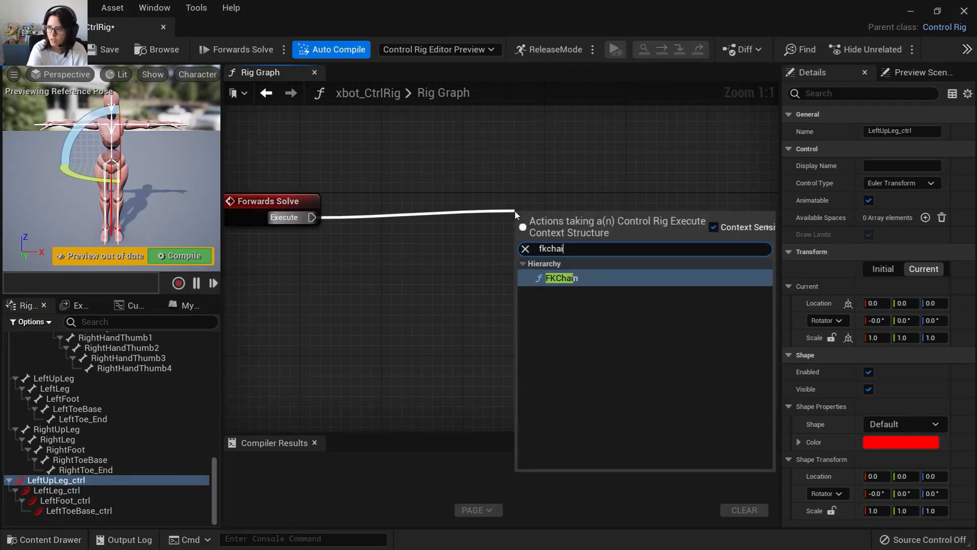
left_click(587, 277)
left_click_drag(582, 203, 602, 201)
Create a Rig Element Key Array node from the LeftUpLeg_ctrl through LeftToeBase_ctrl controls.
left_click(85, 511, "shift")
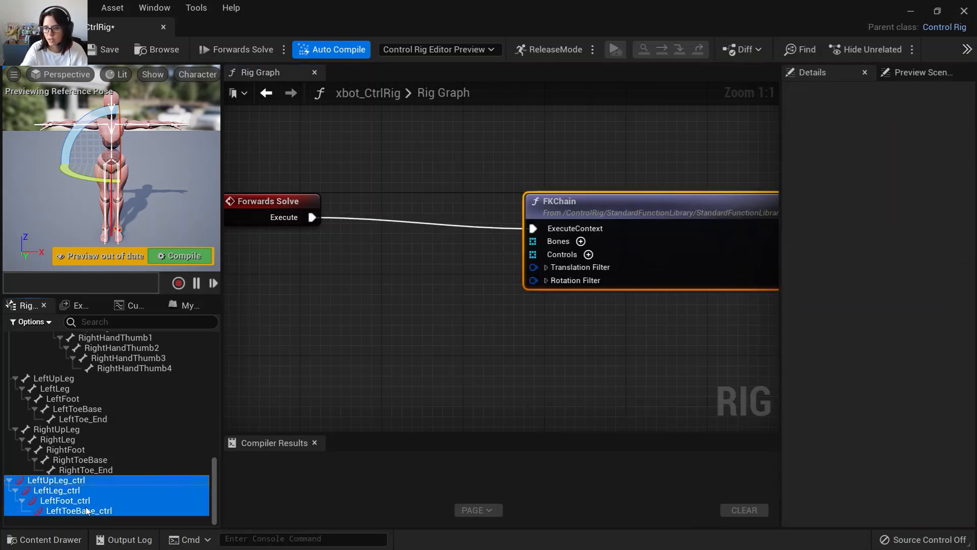
left_click_drag(66, 499, 357, 322)
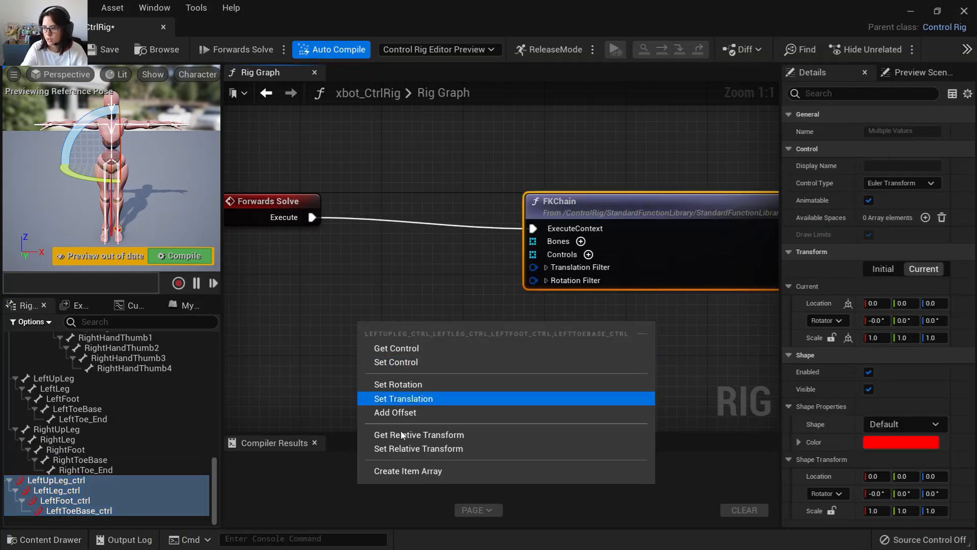
left_click(398, 471)
left_click_drag(407, 346, 348, 331)
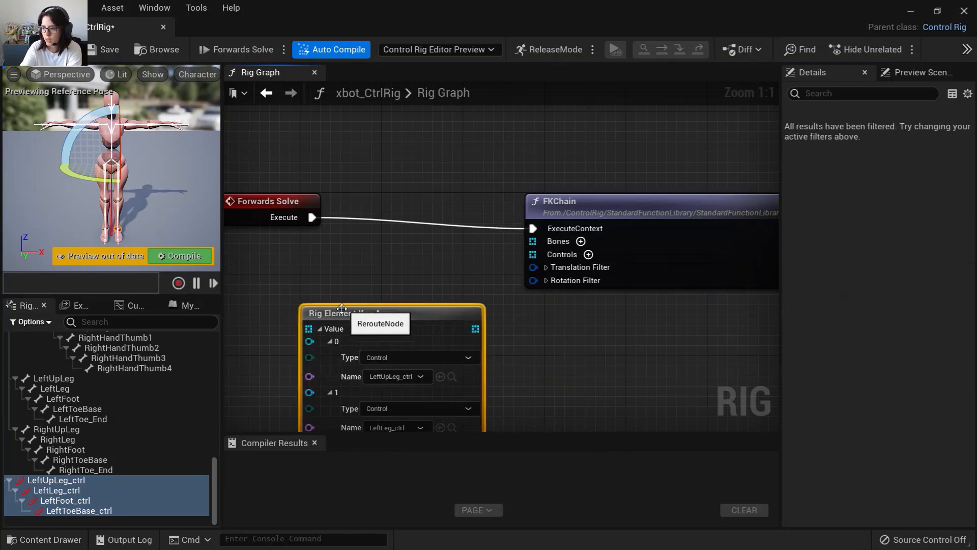
Collapse the array's values and connect its output to the FKChain's Controls input.
left_click(318, 329)
left_click_drag(416, 329, 533, 257)
scroll(212, 474, "up", 15)
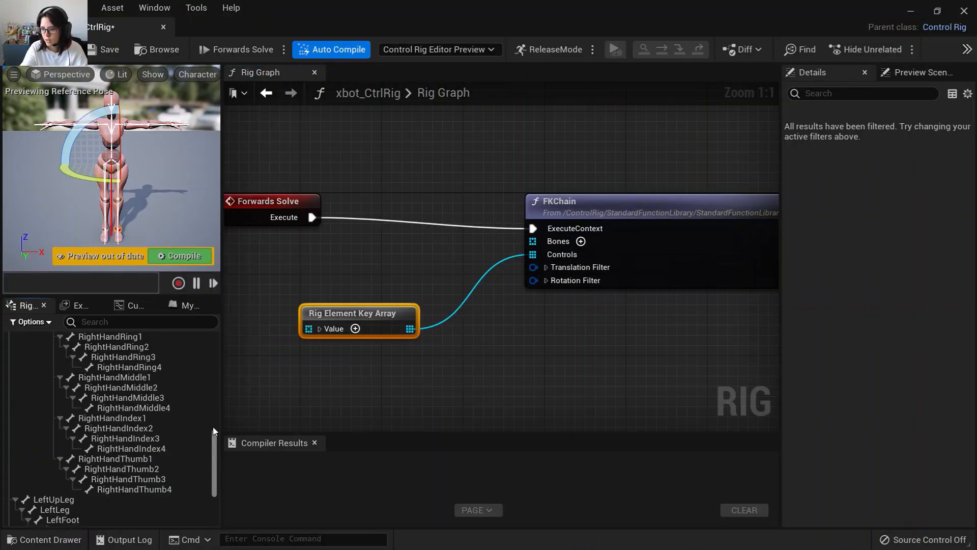
Create a Rig Element Key Array from the LeftUpLeg through LeftToeBase bones, connect it to the FKChain's Bones input, and compile.
scroll(100, 453, "down", 15)
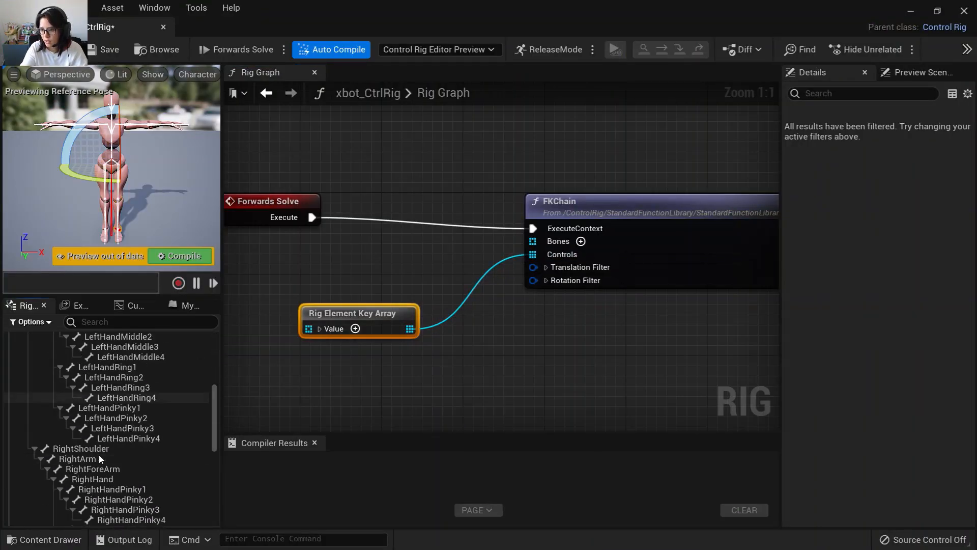
left_click(67, 378)
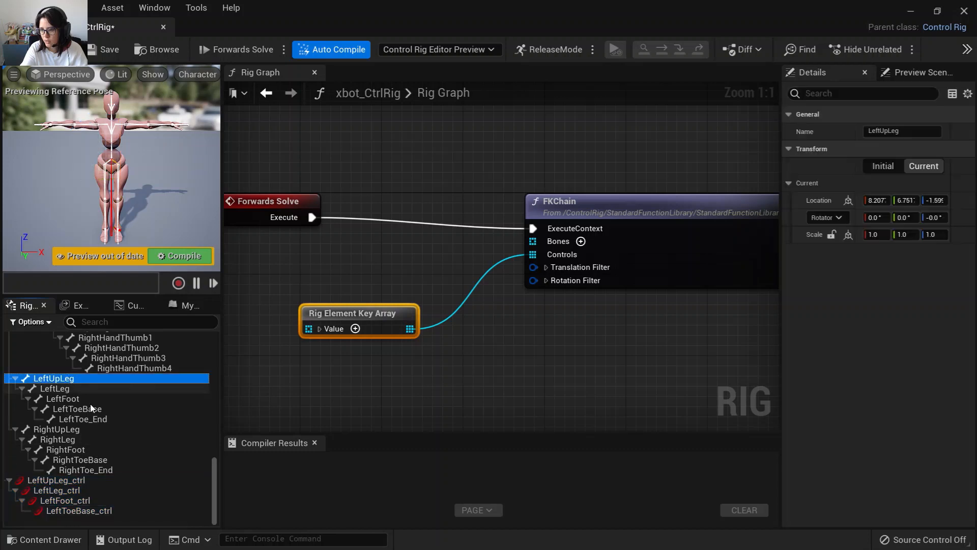
left_click(96, 409, "shift")
left_click_drag(176, 393, 532, 241)
left_click(485, 515)
left_click(299, 237)
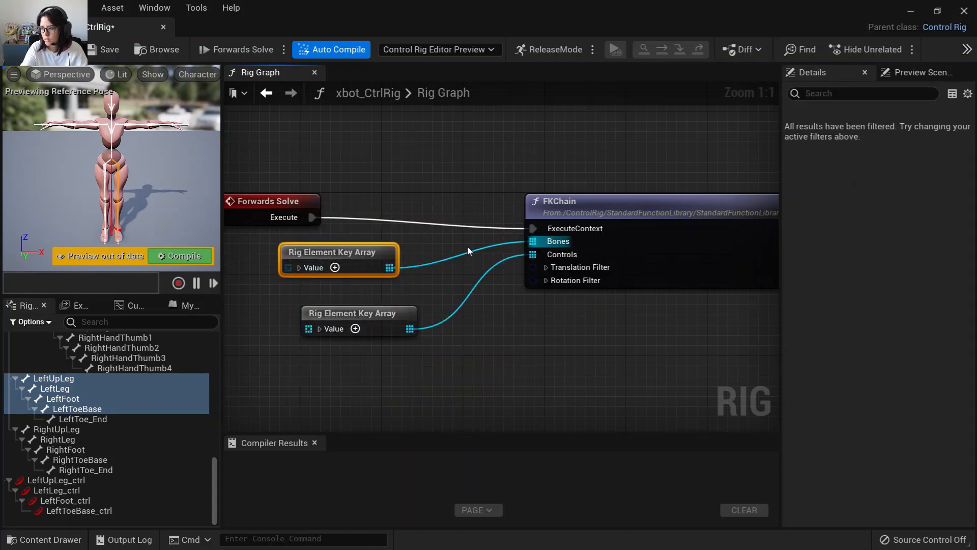
left_click_drag(377, 264, 397, 275)
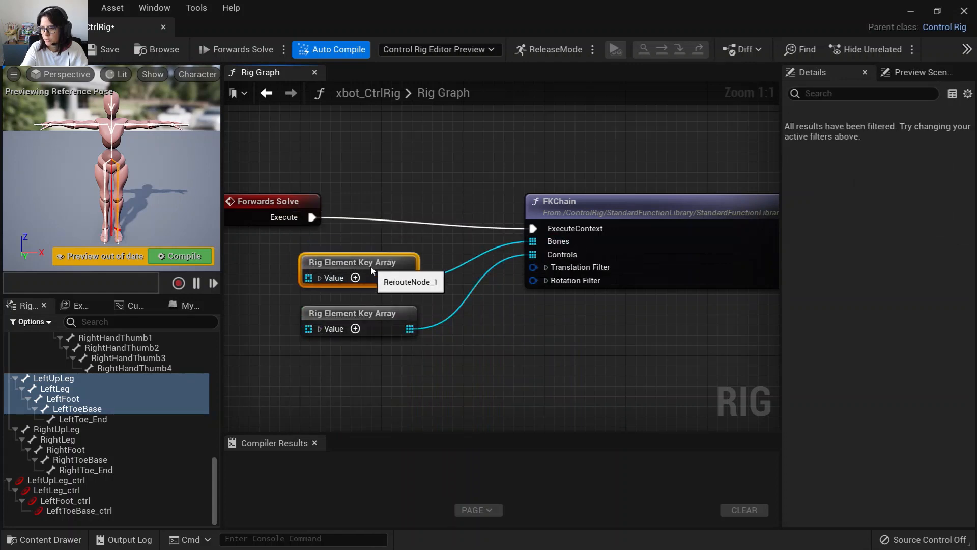
left_click(168, 255)
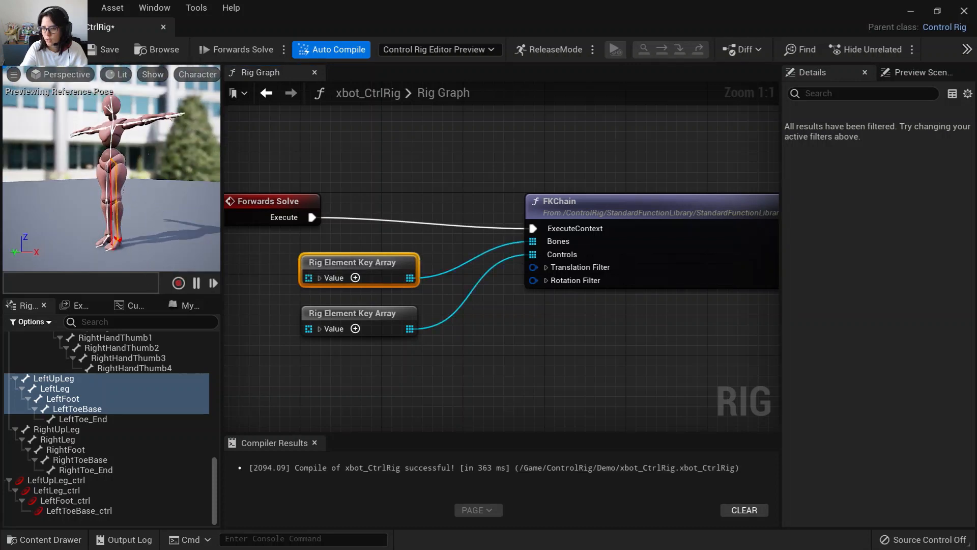
Select the LeftUpLeg_ctrl through LeftFoot_ctrl controls, test-rotate them in the viewport, and save the rig.
left_click(75, 473)
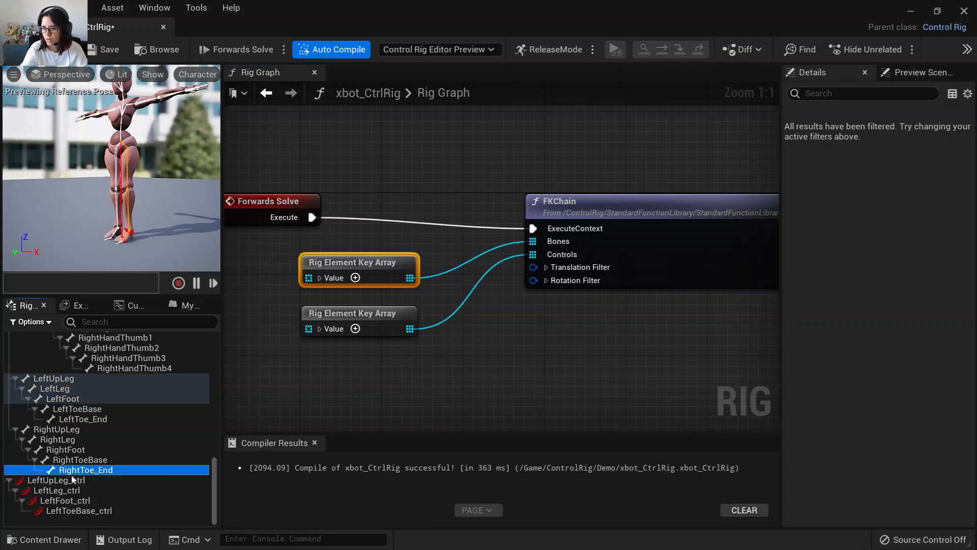
left_click(79, 480)
left_click(91, 502, "shift")
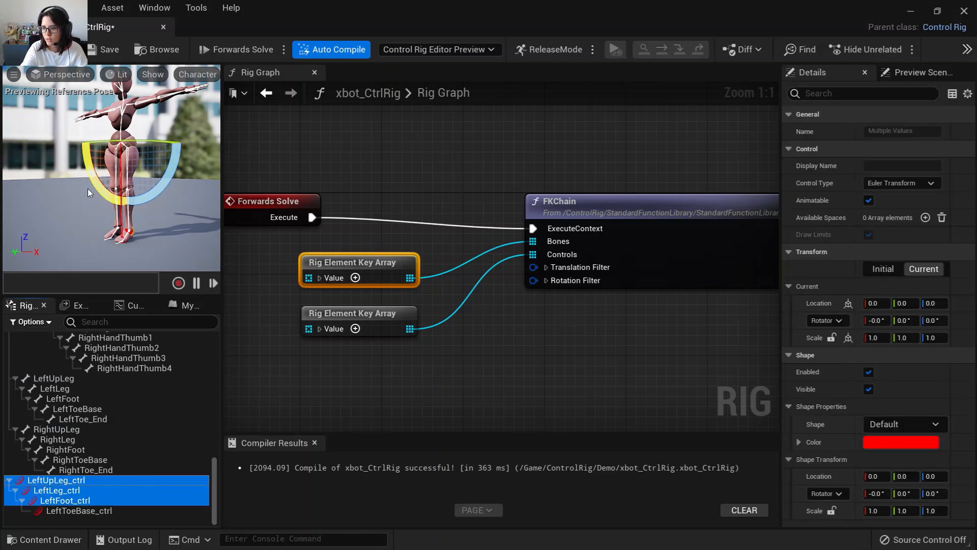
left_click_drag(90, 186, 89, 40)
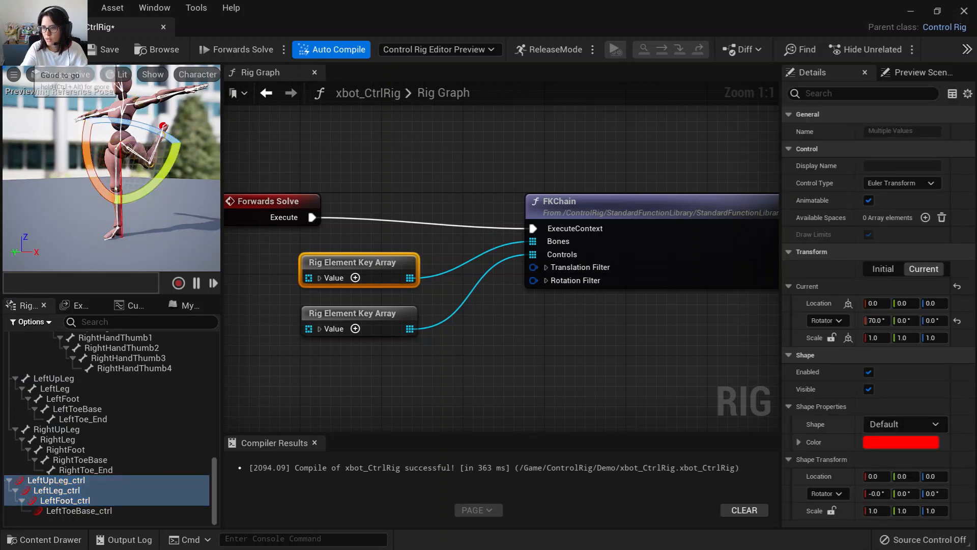
left_click(104, 50)
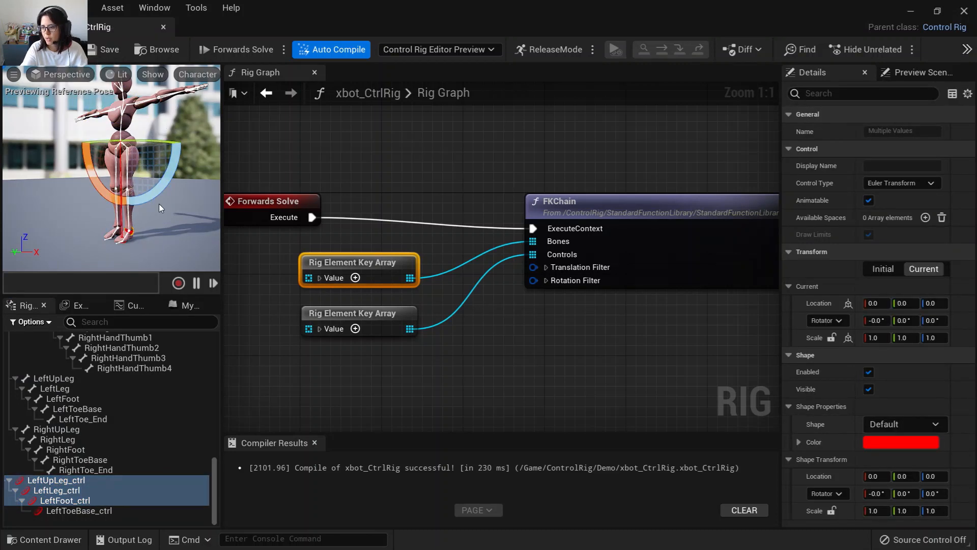
Set the shape of all four left leg controls, LeftUpLeg_ctrl through LeftToeBase_ctrl, to Circle_Thick.
scroll(158, 204, "up", 3)
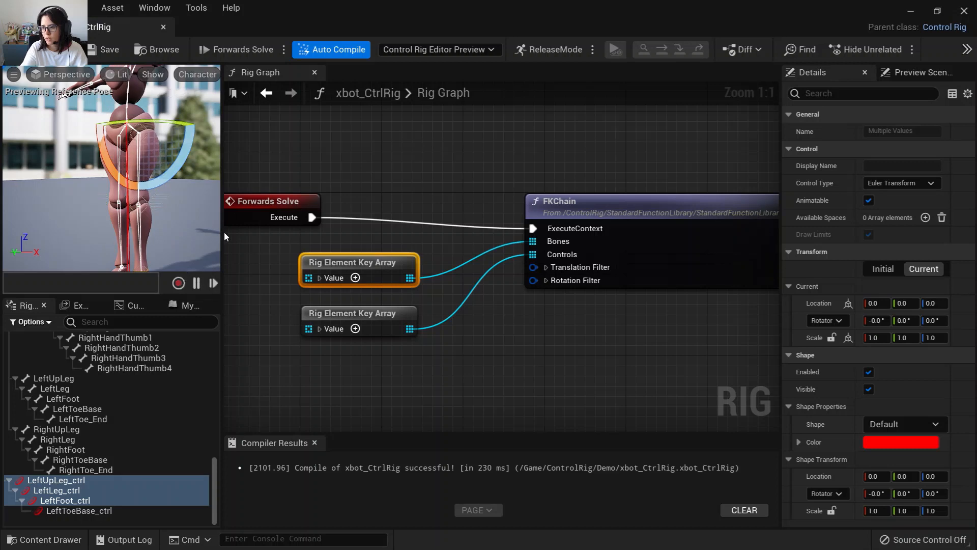
left_click_drag(222, 231, 292, 241)
left_click(56, 480)
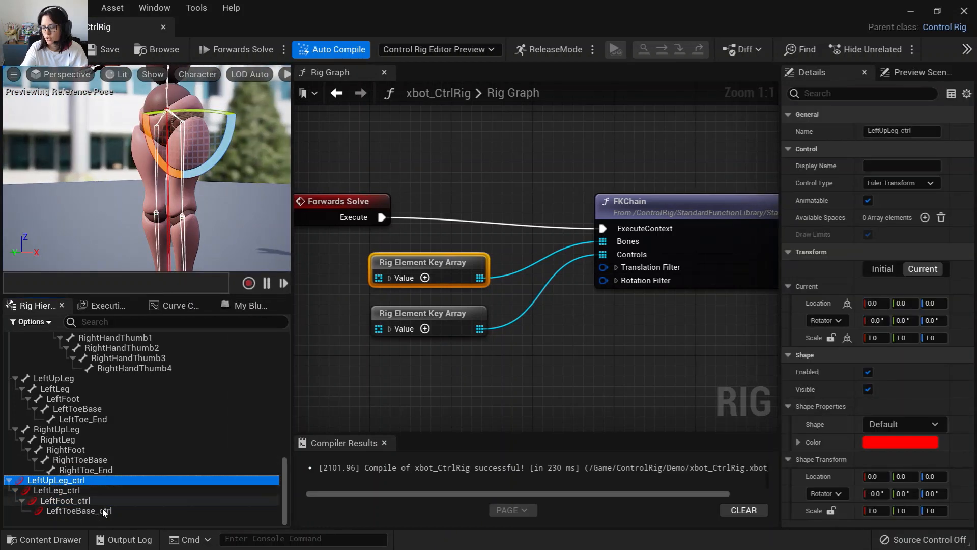
left_click(79, 510, "shift")
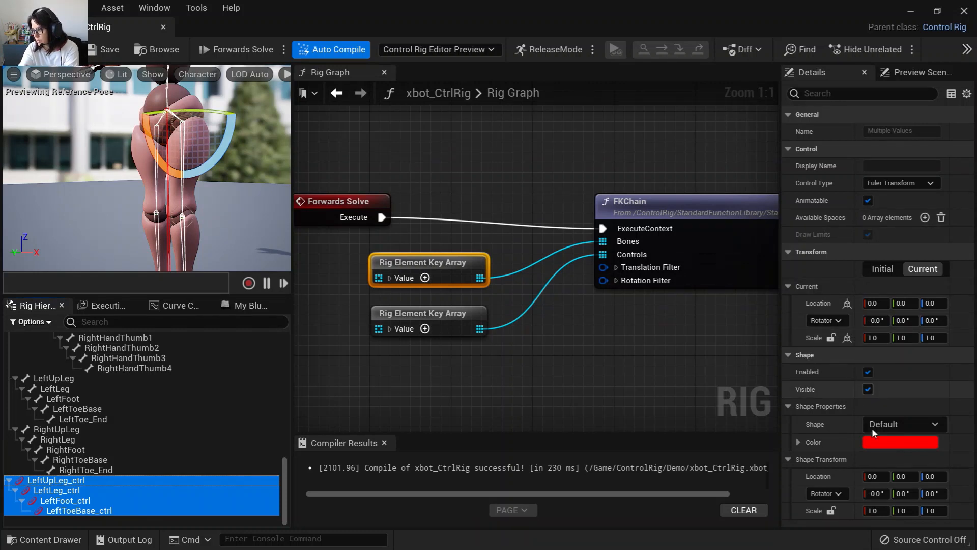
left_click(891, 430)
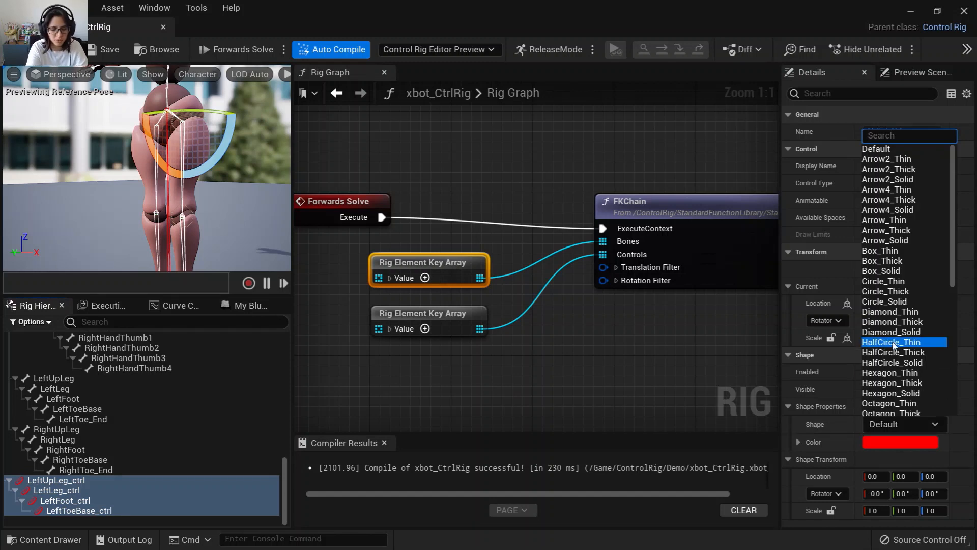
type("circle")
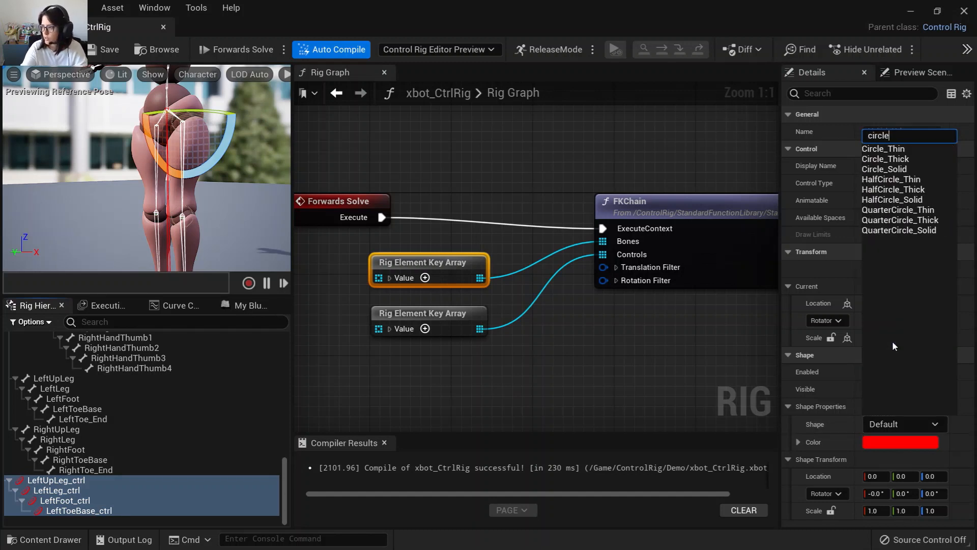
left_click(886, 159)
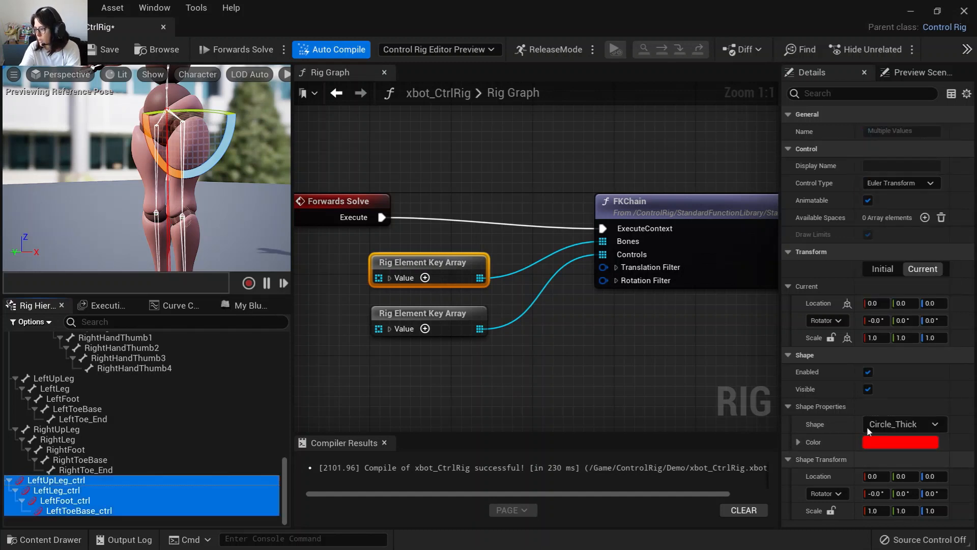
Set the shape scale of the four left leg controls to 2.
left_click(874, 510)
type("2")
key("Return")
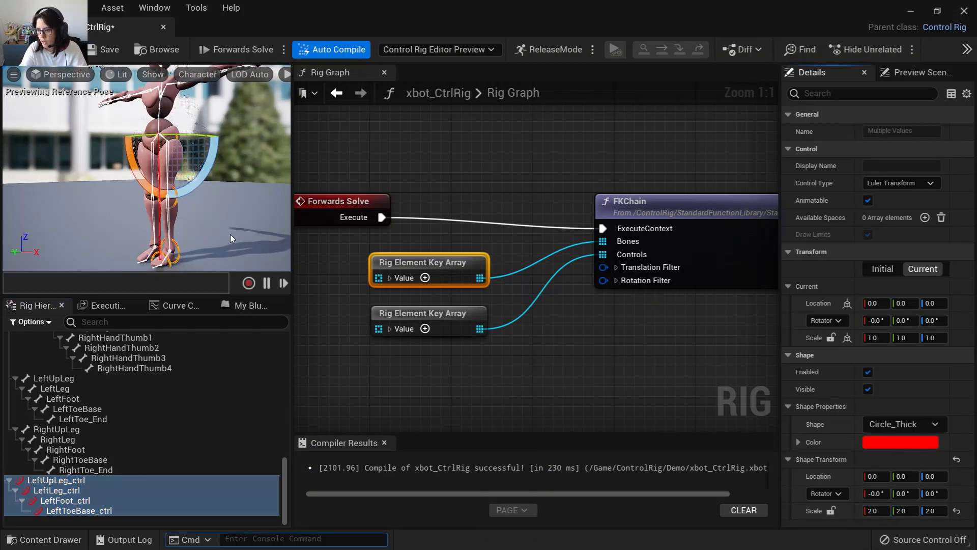
Set the shape rotation X of the LeftUpLeg_ctrl, LeftLeg_ctrl and LeftFoot_ctrl controls to 90°.
mouse_move(230, 235)
left_mouse_down("alt")
mouse_move(254, 233)
mouse_move(232, 231)
left_mouse_up("alt")
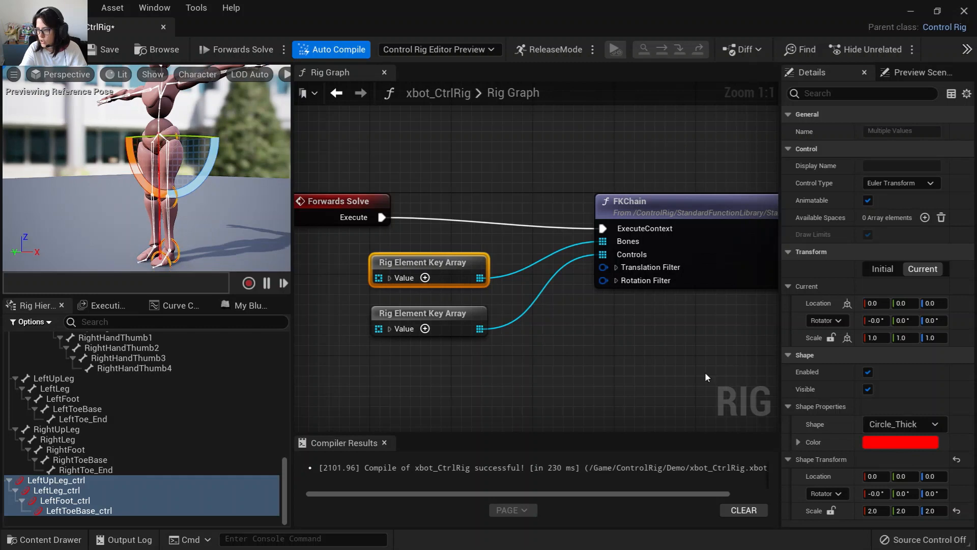
left_click(70, 481)
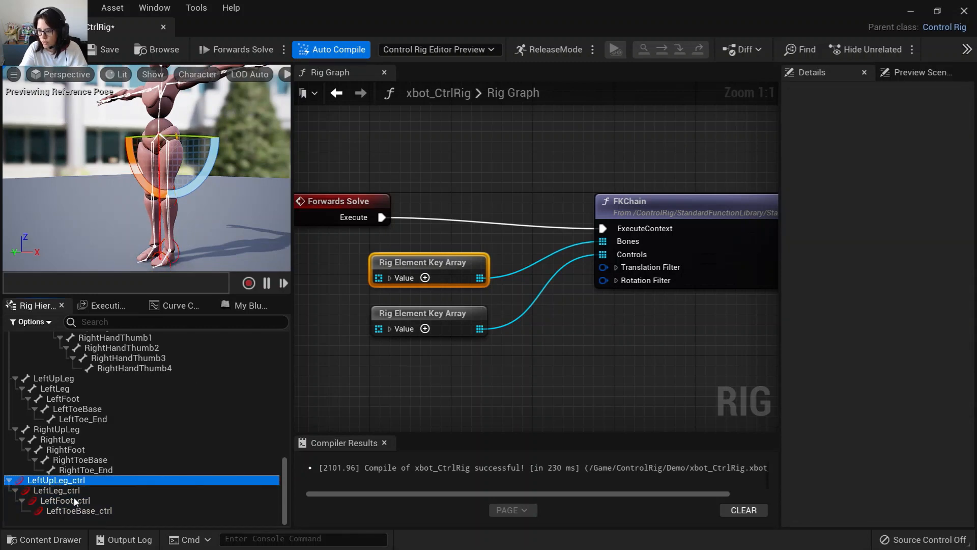
left_click(75, 498, "shift")
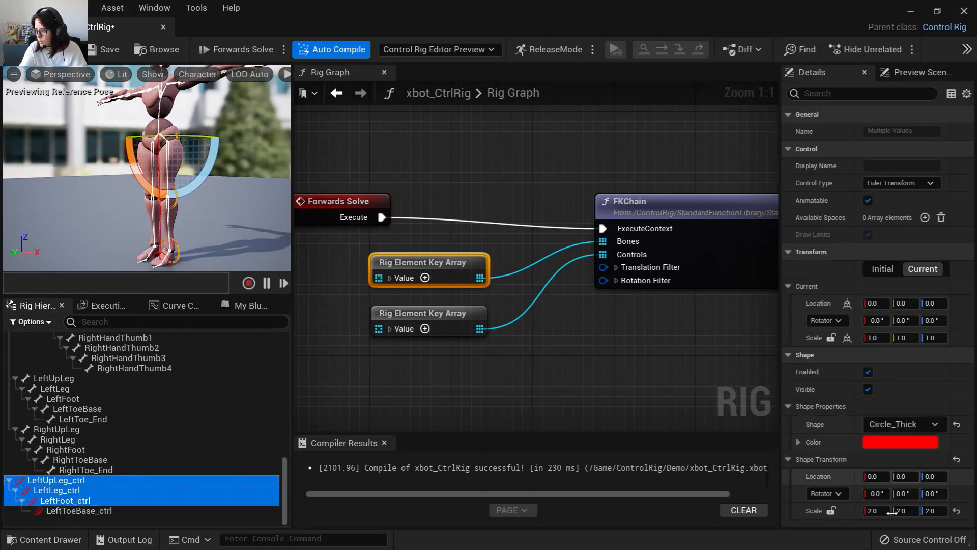
left_click(877, 492)
type("90")
key("Return")
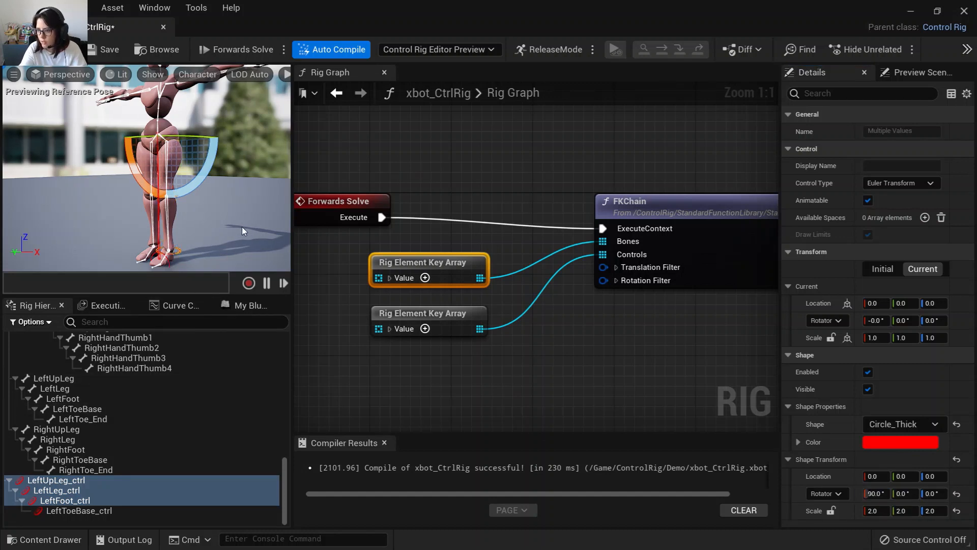
Offset the shape location X of those three controls to 10.
left_click_drag(242, 227, 198, 189)
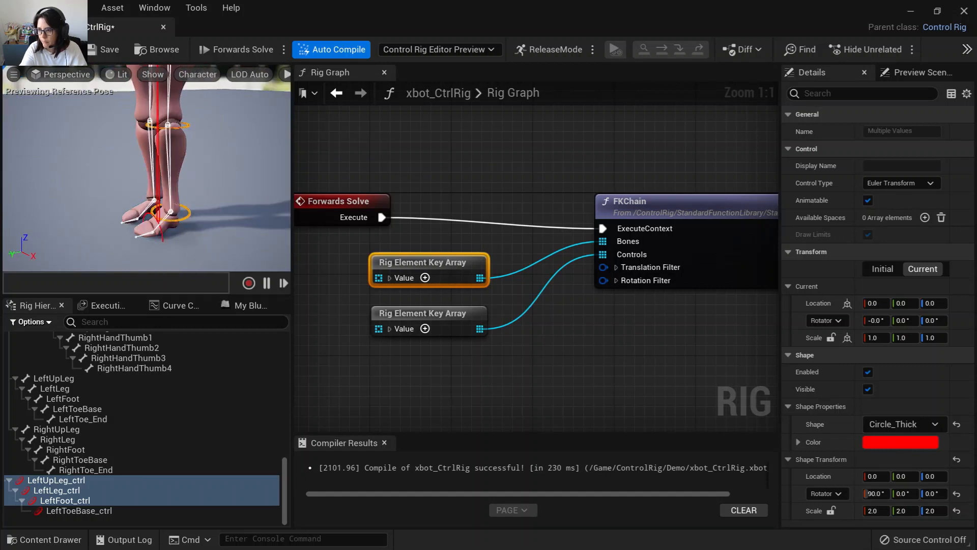
middle_click_drag(198, 189, 199, 147)
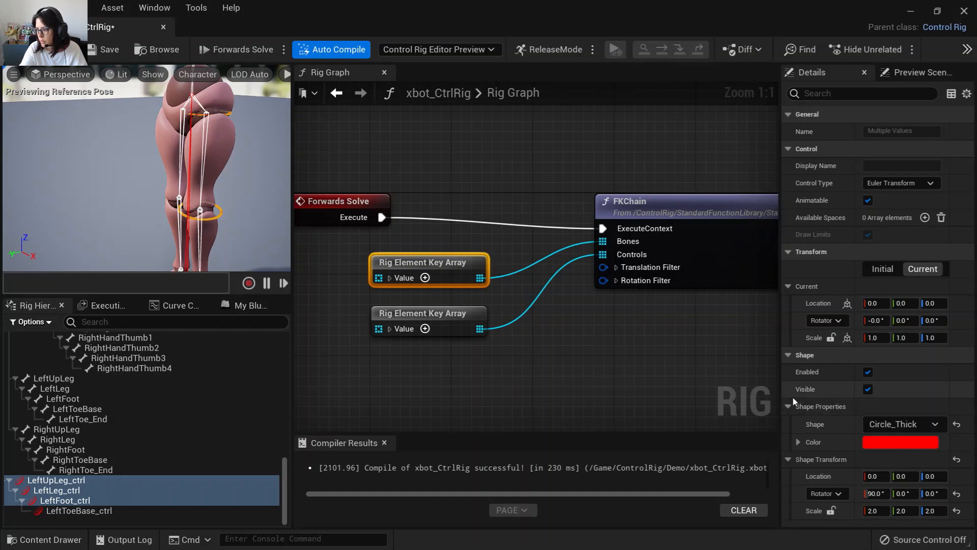
left_click(875, 476)
type("5")
key("Return")
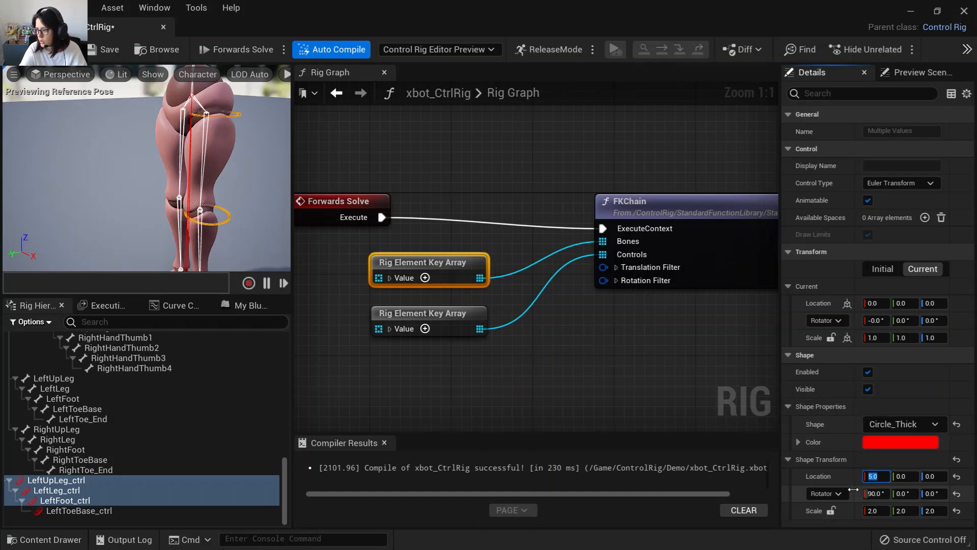
type("10")
key("Return")
left_click(234, 226)
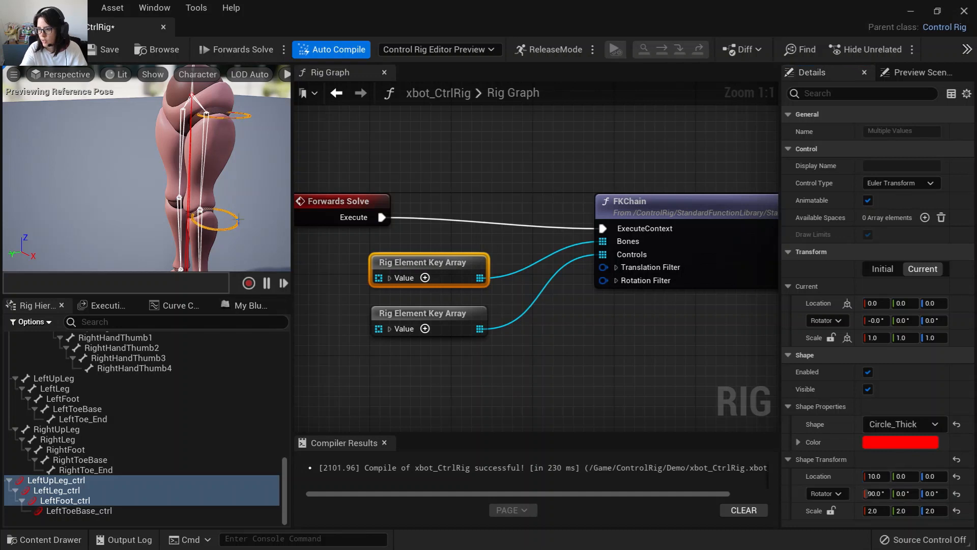
key("w")
key("e")
left_click_drag(233, 165, 259, 85, "alt")
key("ctrl+z")
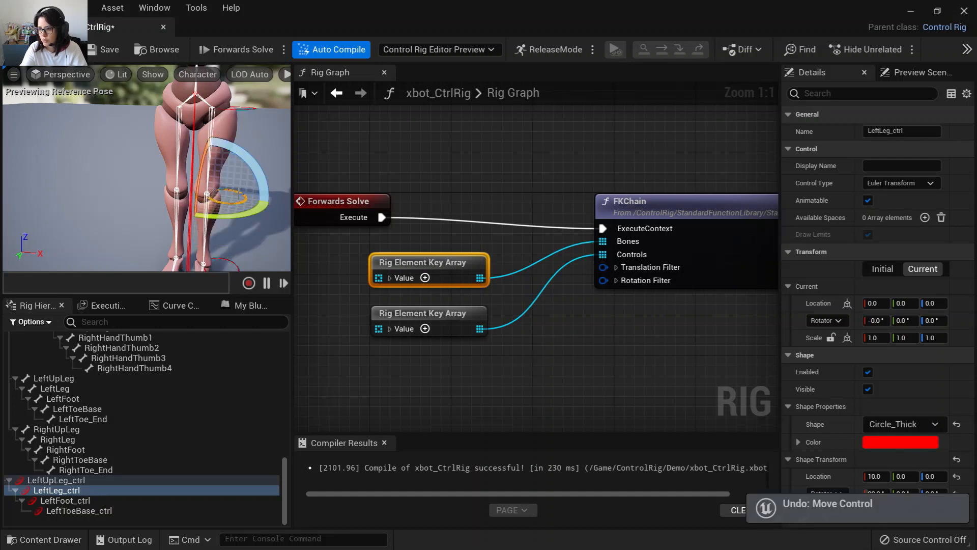
Select all four left leg controls and set their shape rotation X to 0°.
left_click(70, 480)
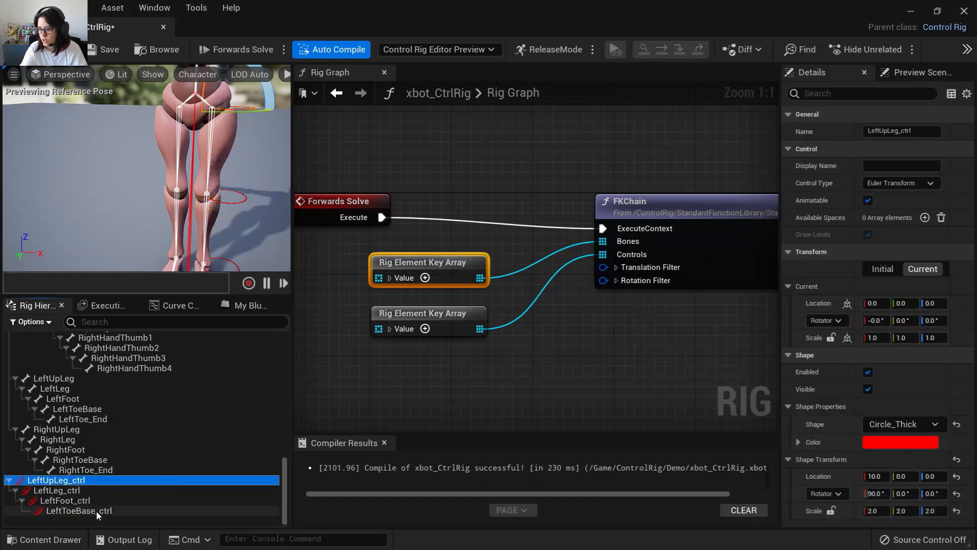
left_click(94, 511, "shift")
left_click(876, 477)
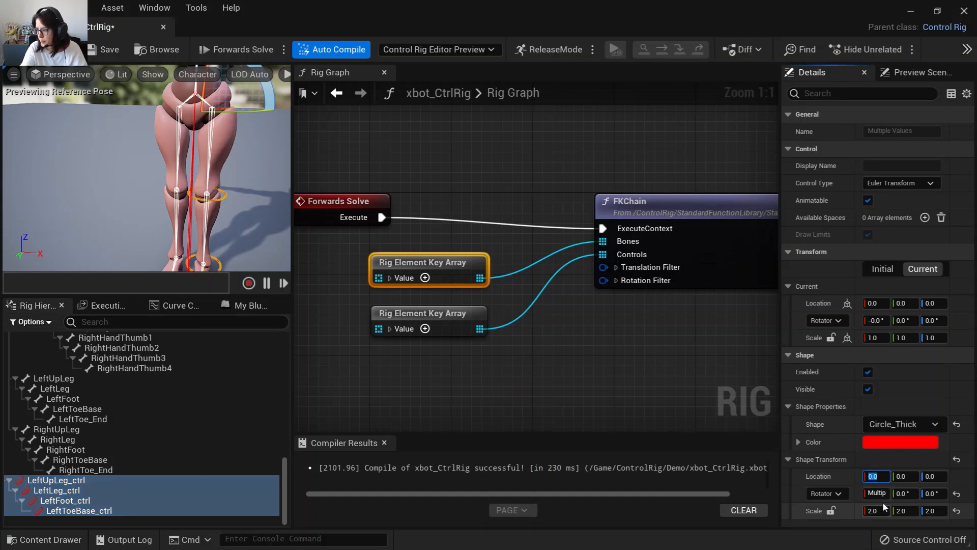
left_click(879, 494)
type("0")
key("Return")
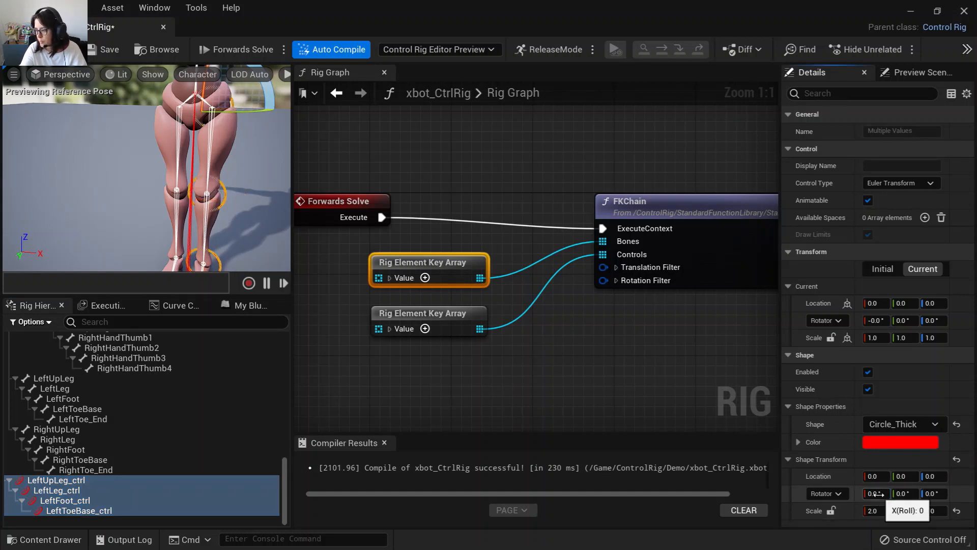
Reselect the LeftUpLeg_ctrl through LeftFoot_ctrl controls and open their shape rotation X for editing.
left_click(130, 471)
left_click(130, 480)
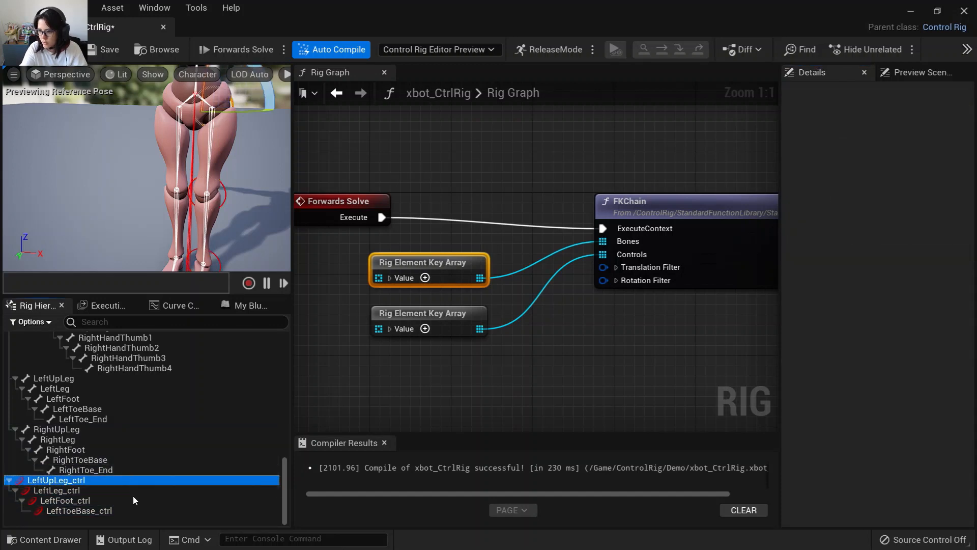
left_click(131, 501, "shift")
left_click(879, 494)
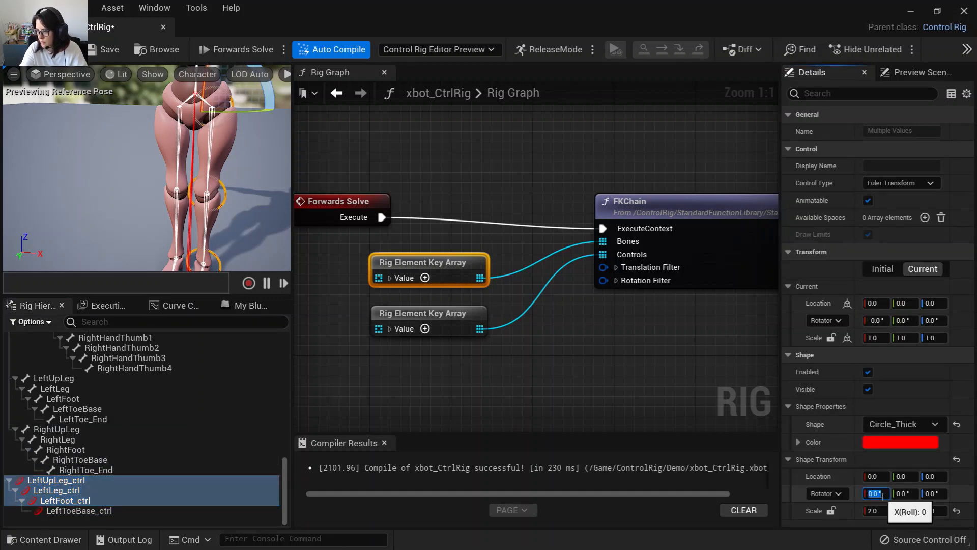
left_click(560, 340)
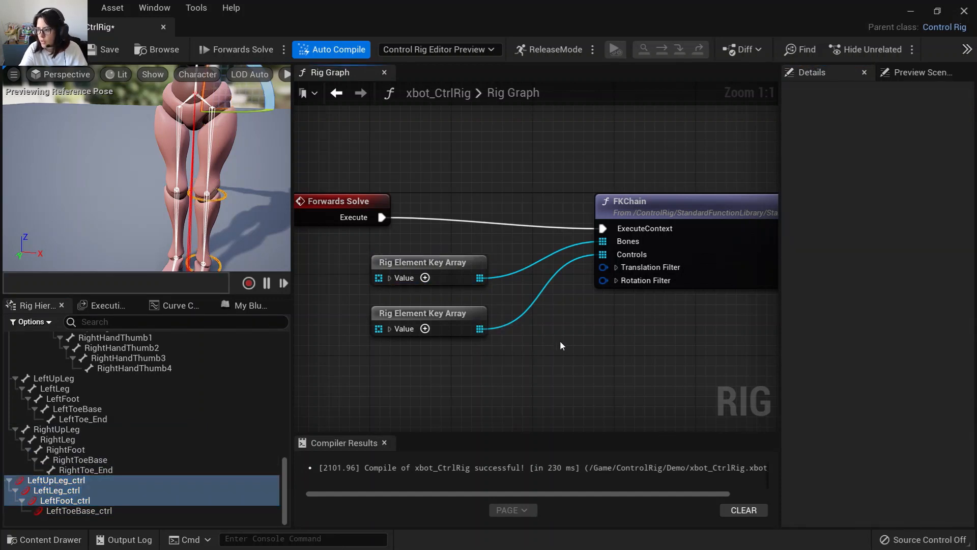
Wrap the FKChain node and its two Rig Element Key Array nodes in a comment titled "Left Leg".
scroll(580, 372, "down", 1)
scroll(580, 374, "down", 3)
right_click_drag(613, 390, 542, 329)
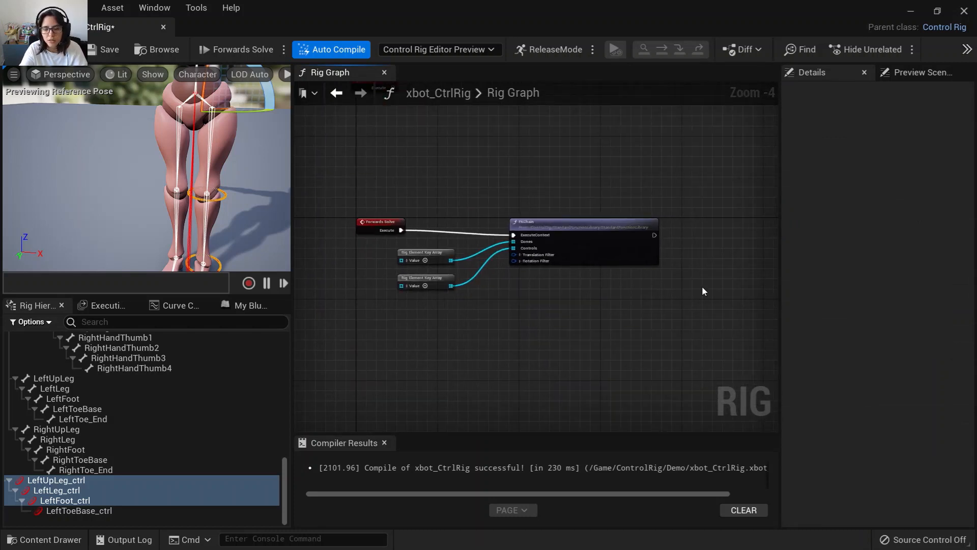
right_click_drag(474, 364, 523, 324)
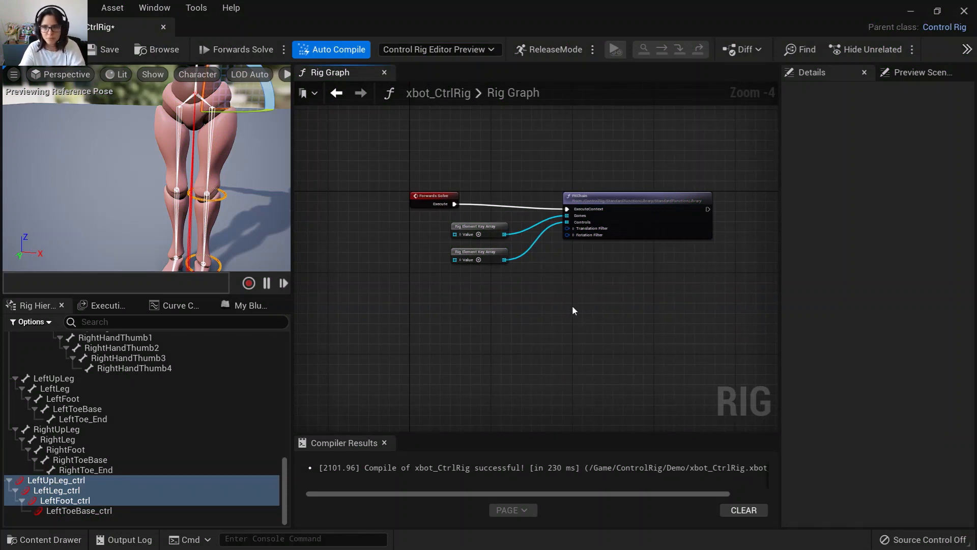
right_click_drag(506, 329, 578, 356)
left_click_drag(507, 222, 312, 211)
right_click_drag(454, 171, 400, 155)
left_click_drag(399, 155, 644, 344)
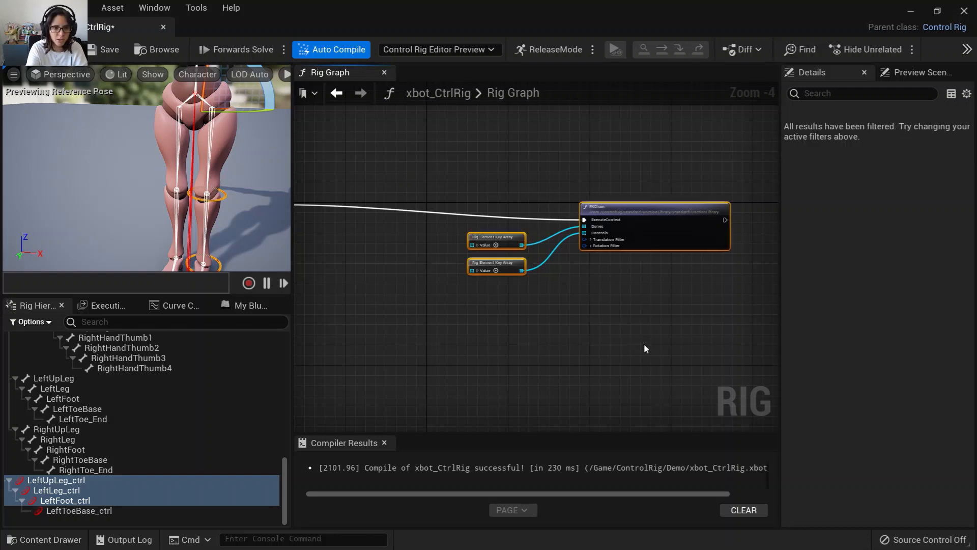
type("cLef")
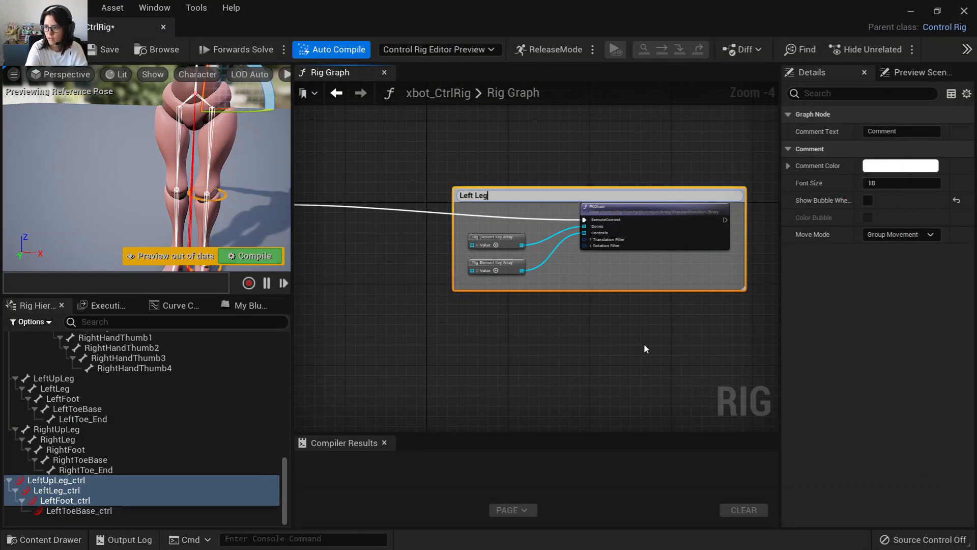
type("t Leg")
key("Return")
Insert a Sequence node after Forwards Solve and position it before the Left Leg comment.
right_click_drag(496, 323, 600, 347)
left_click_drag(387, 221, 451, 258)
type("sequen")
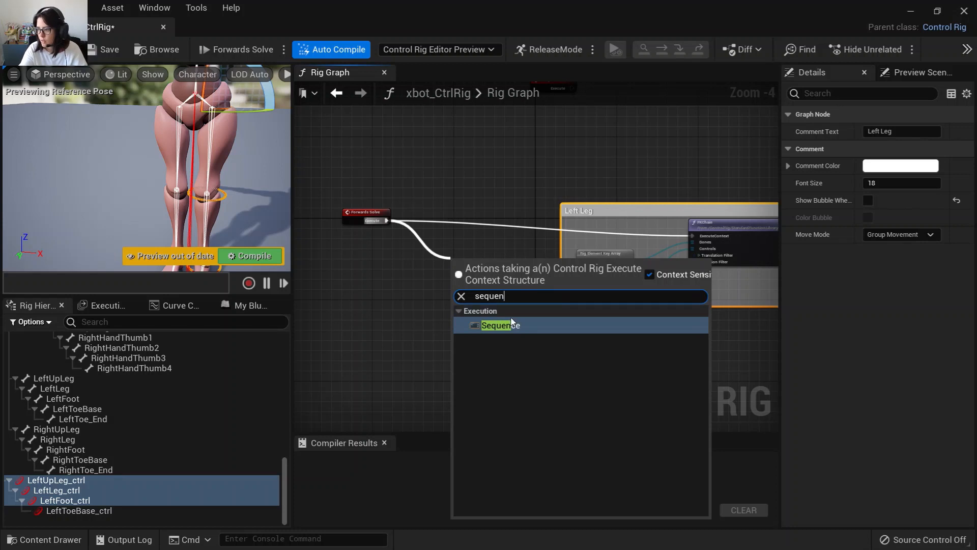
left_click(512, 325)
right_click_drag(514, 334, 414, 292)
left_click_drag(364, 247, 356, 217)
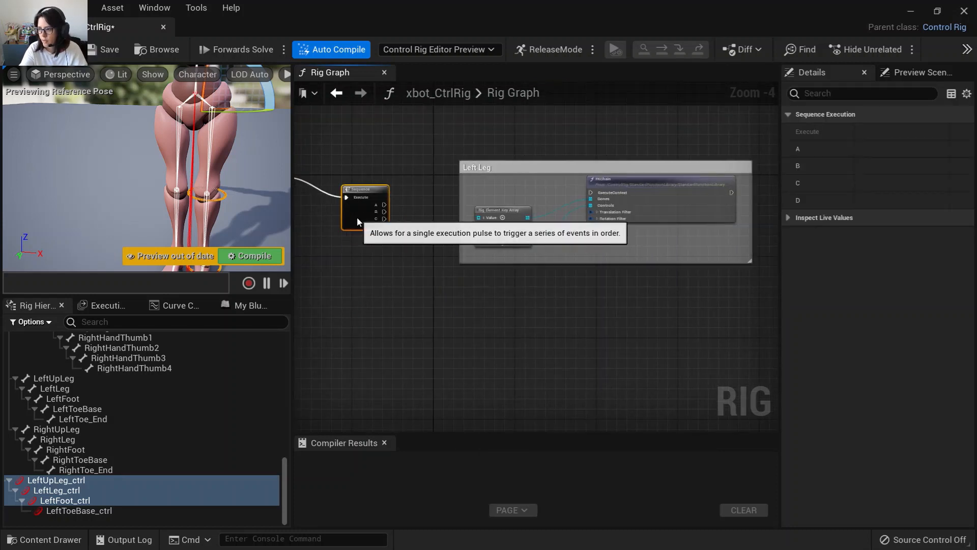
right_click_drag(375, 261, 396, 264)
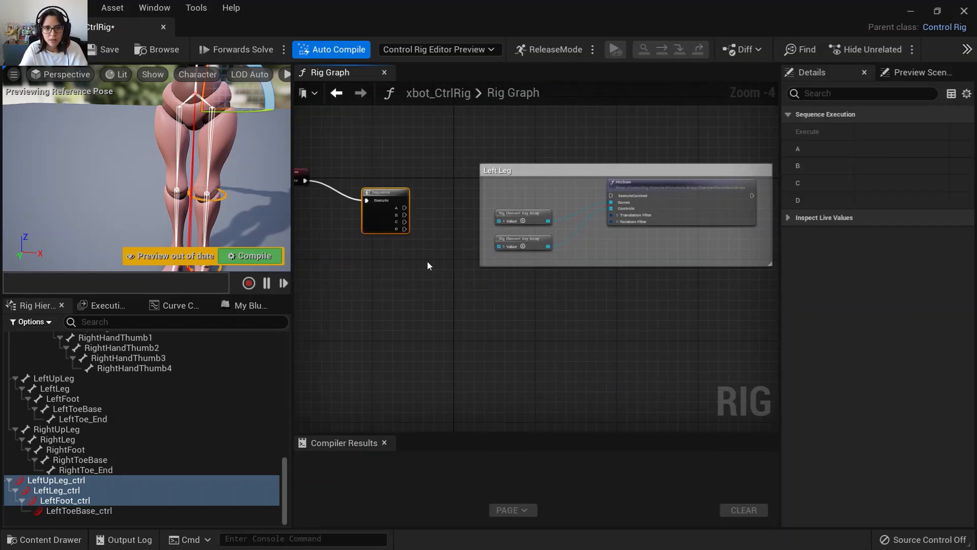
Move the Left Leg comment and enlarge it.
right_click_drag(618, 250, 387, 237)
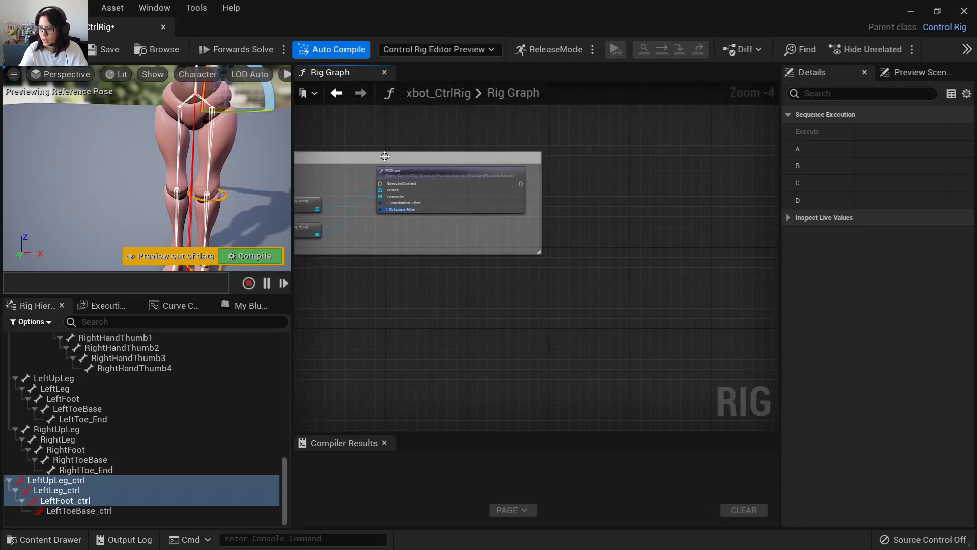
left_click_drag(395, 158, 472, 158)
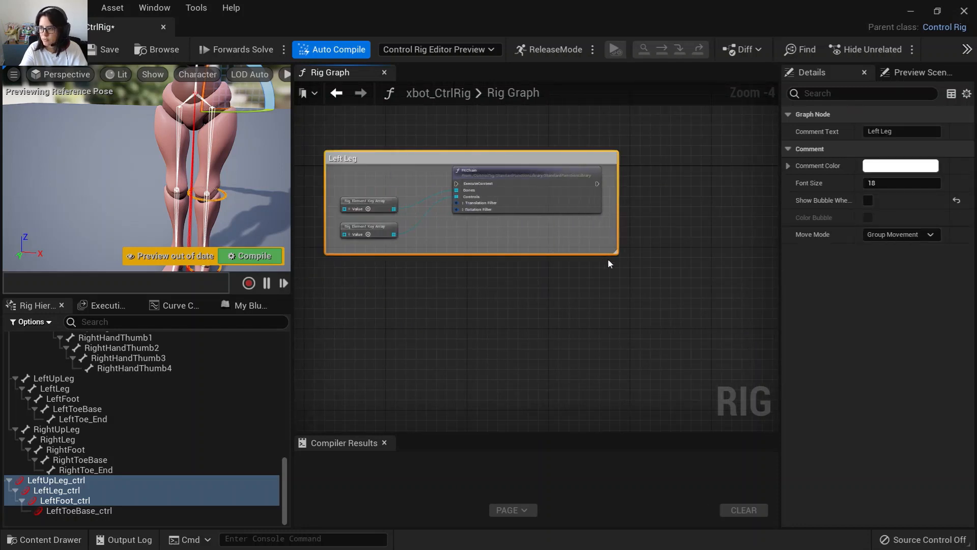
left_click_drag(615, 252, 820, 375)
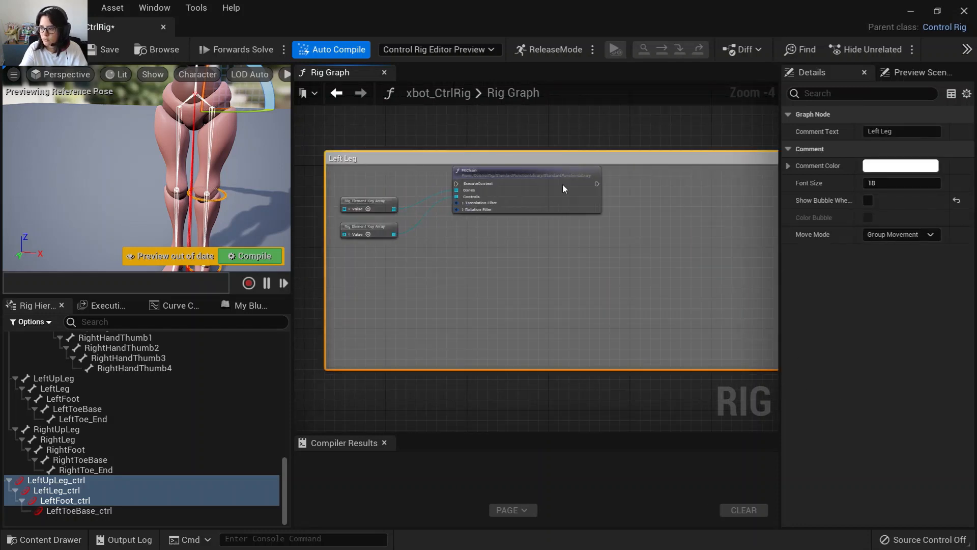
Rearrange the FKChain and key array nodes inside, then wrap them in a nested comment titled "FK Mode".
left_click_drag(563, 188, 710, 213)
left_click_drag(351, 202, 509, 207)
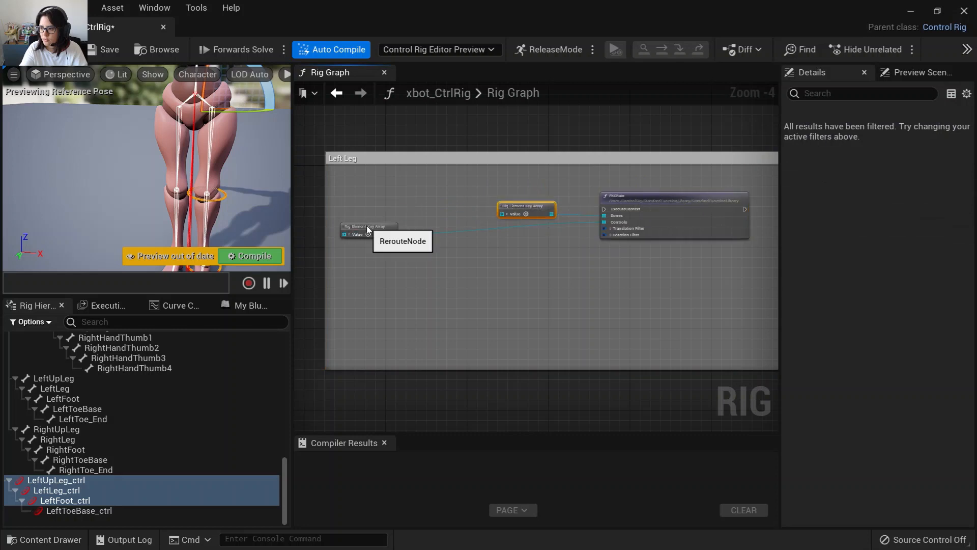
left_click_drag(367, 229, 522, 237)
left_click_drag(494, 191, 667, 275)
type("c")
type("F")
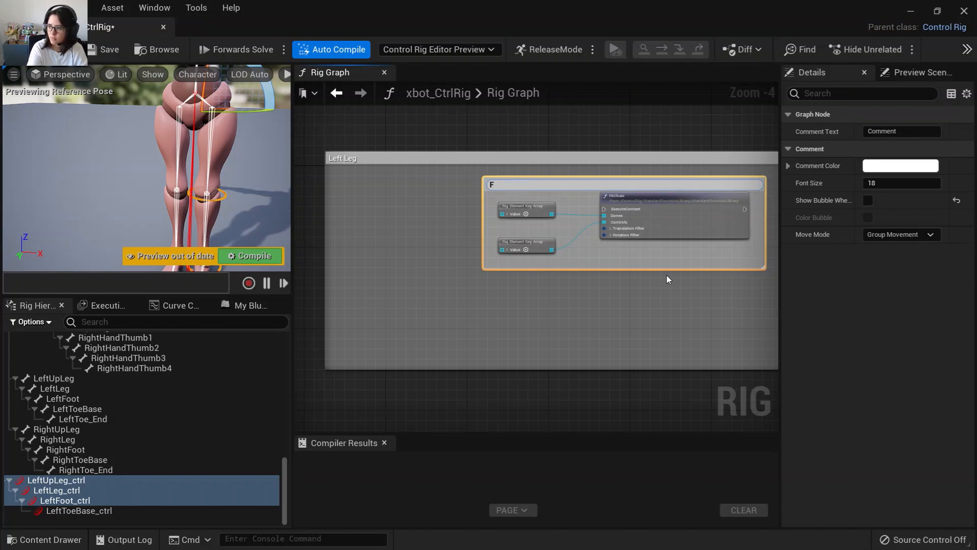
type("K Mo")
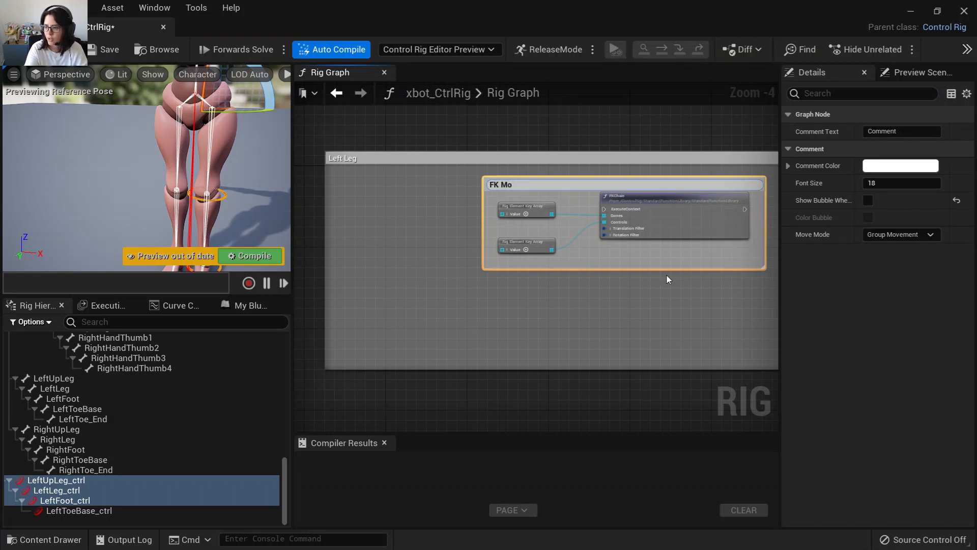
type("de")
key("Return")
Connect the Sequence node's A output to the FKChain execute input and resize the Left Leg comment.
right_click_drag(380, 318, 458, 336)
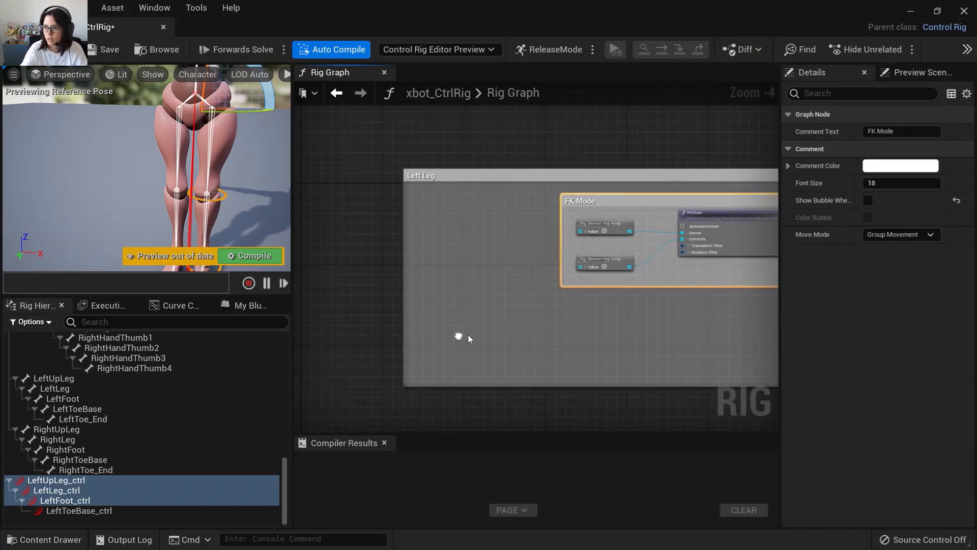
scroll(468, 339, "up", 1)
right_click_drag(407, 279, 352, 215)
scroll(594, 286, "down", 1)
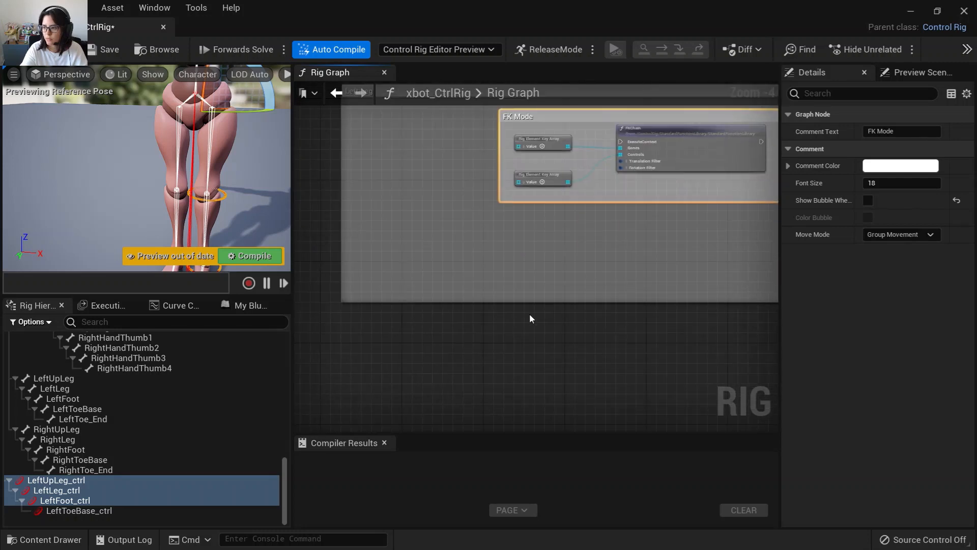
scroll(529, 318, "down", 2)
right_click_drag(554, 326, 493, 272)
left_click_drag(491, 272, 505, 348)
scroll(444, 239, "up", 2)
right_click_drag(373, 198, 467, 246)
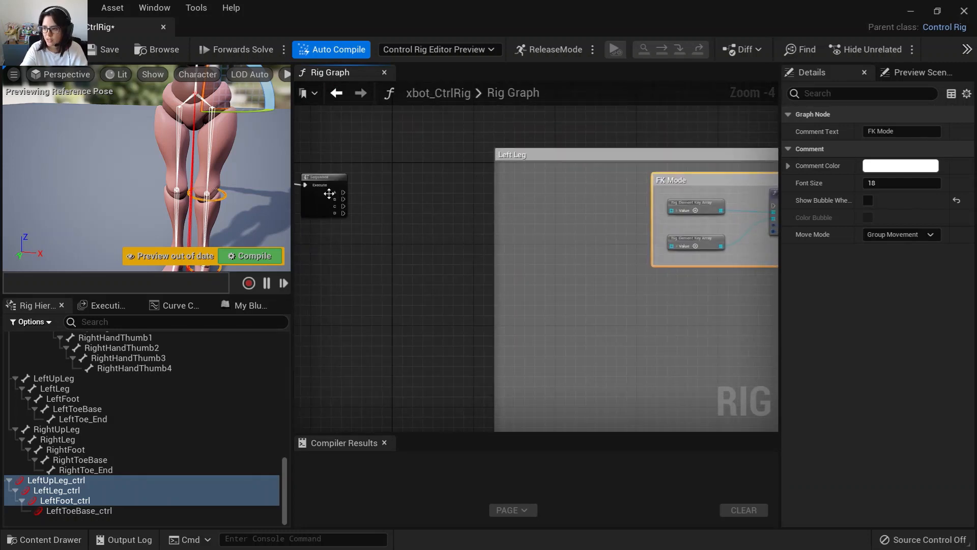
left_click_drag(344, 192, 660, 209)
right_click_drag(647, 265, 511, 307)
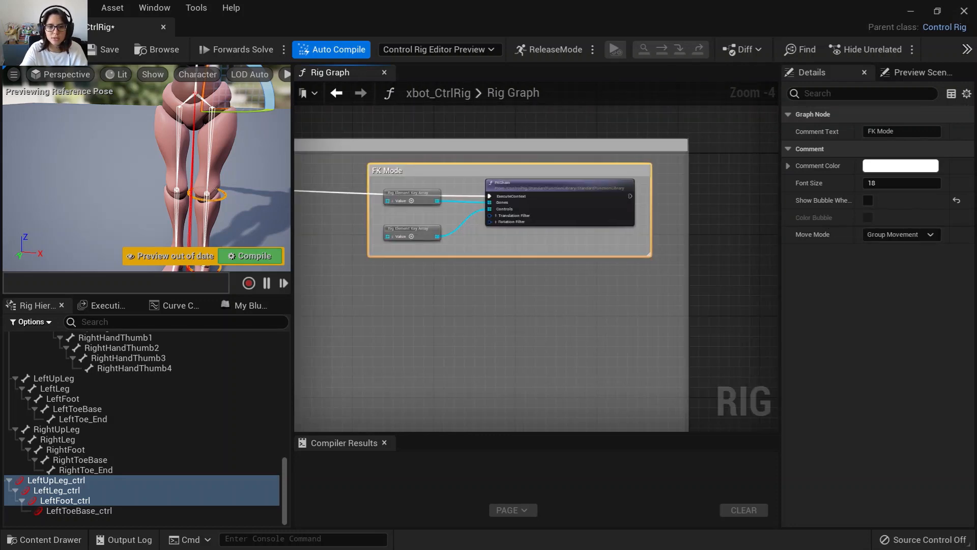
right_click_drag(314, 378, 376, 277)
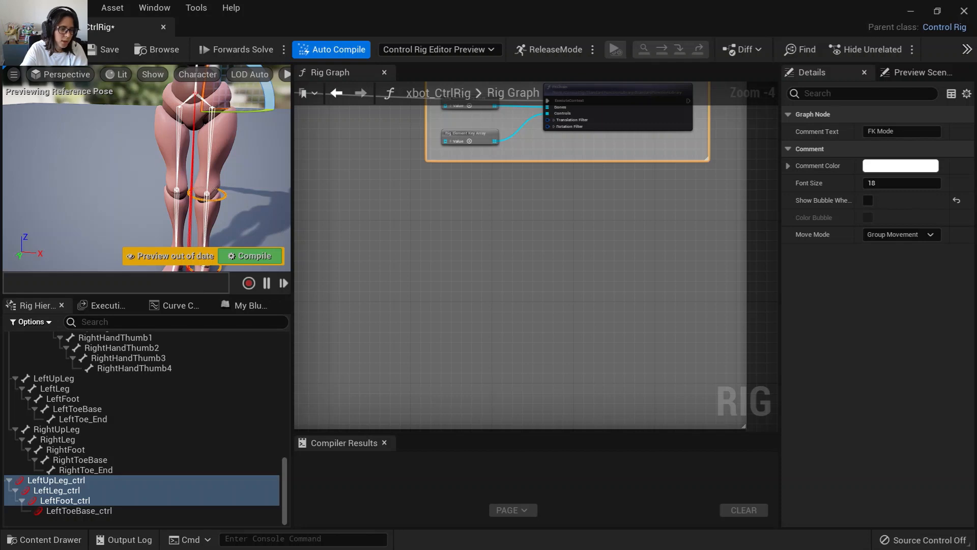
left_click_drag(286, 477, 179, 497)
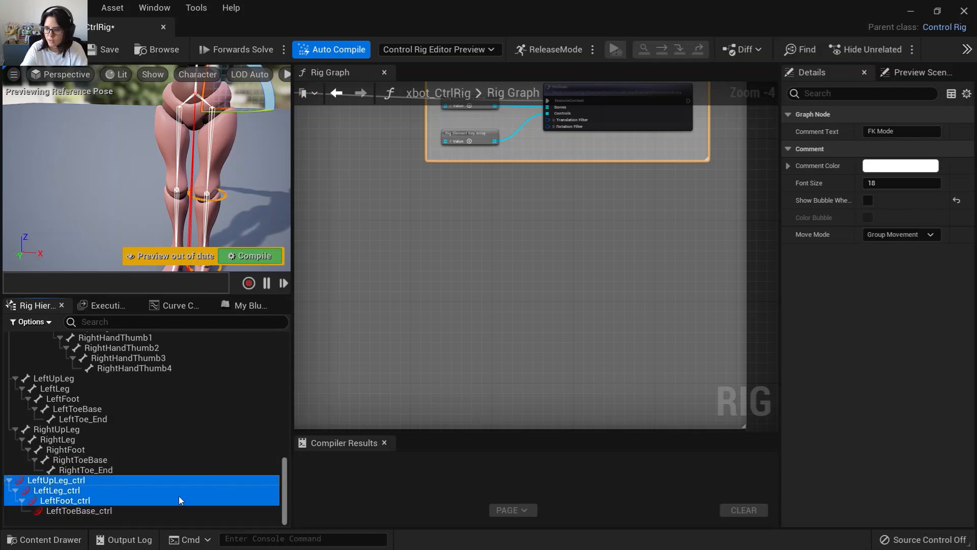
double_click(61, 480)
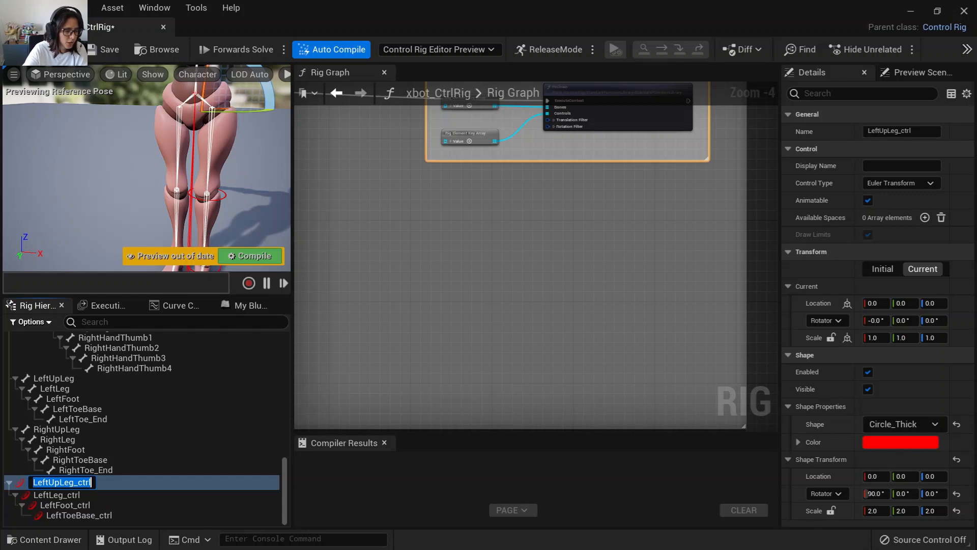
key("Return")
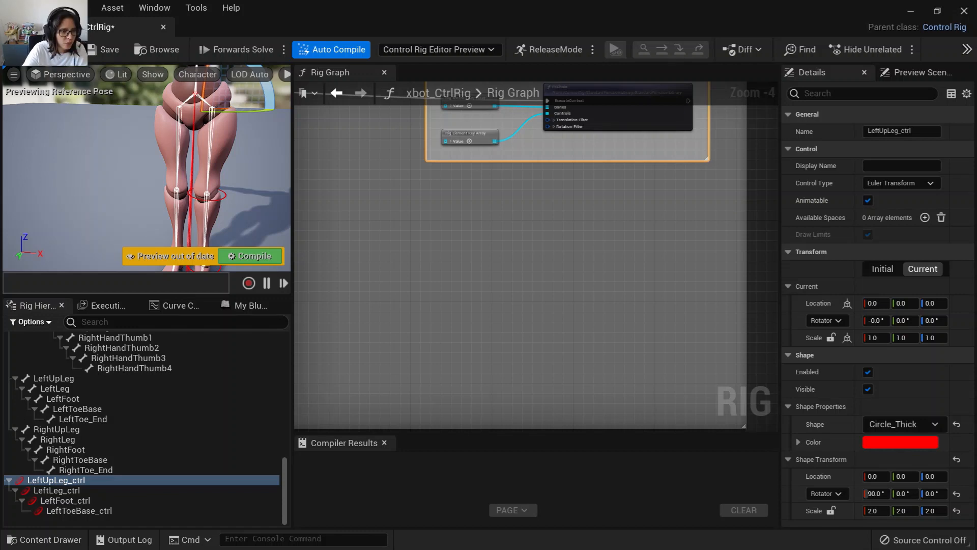
Duplicate the LeftFoot_ctrl control in the rig hierarchy.
left_click(93, 500)
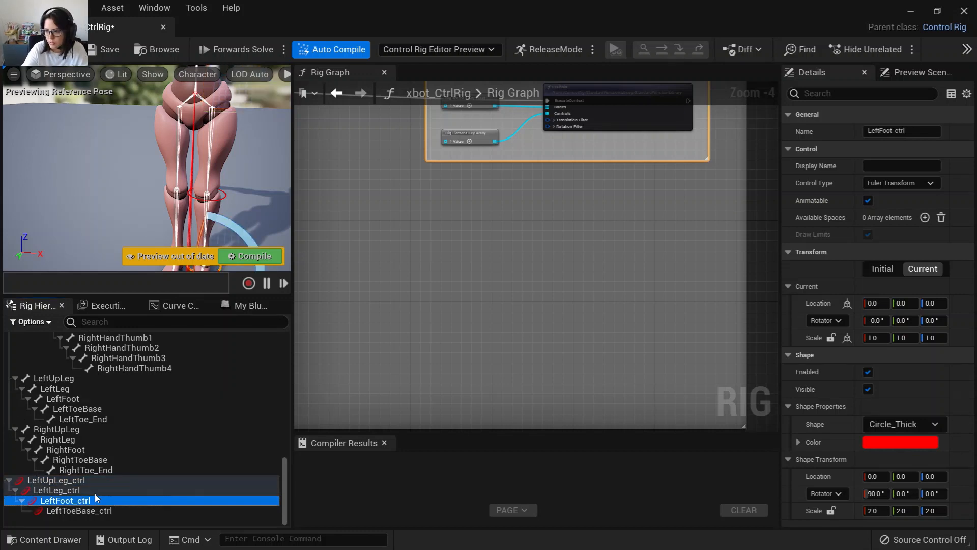
key("f")
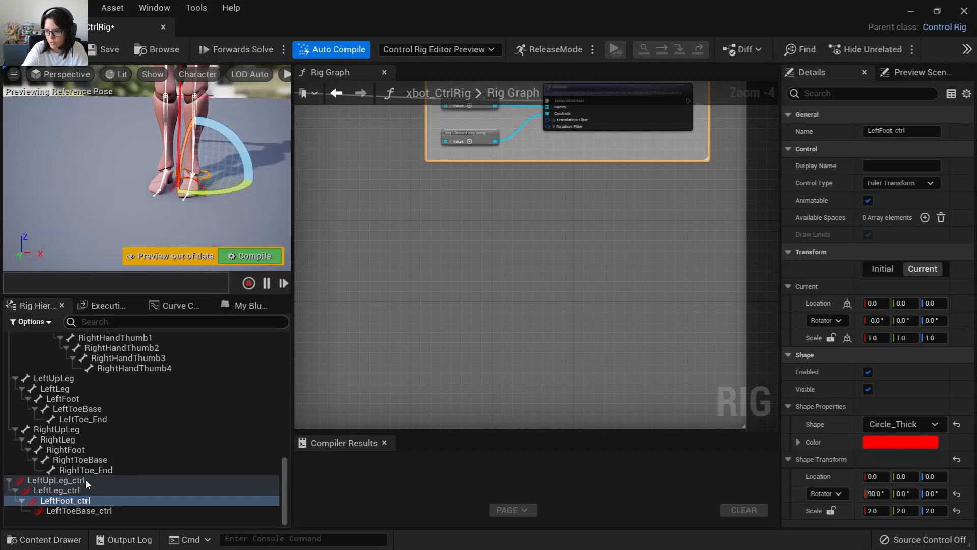
right_click(77, 500)
left_click(147, 215)
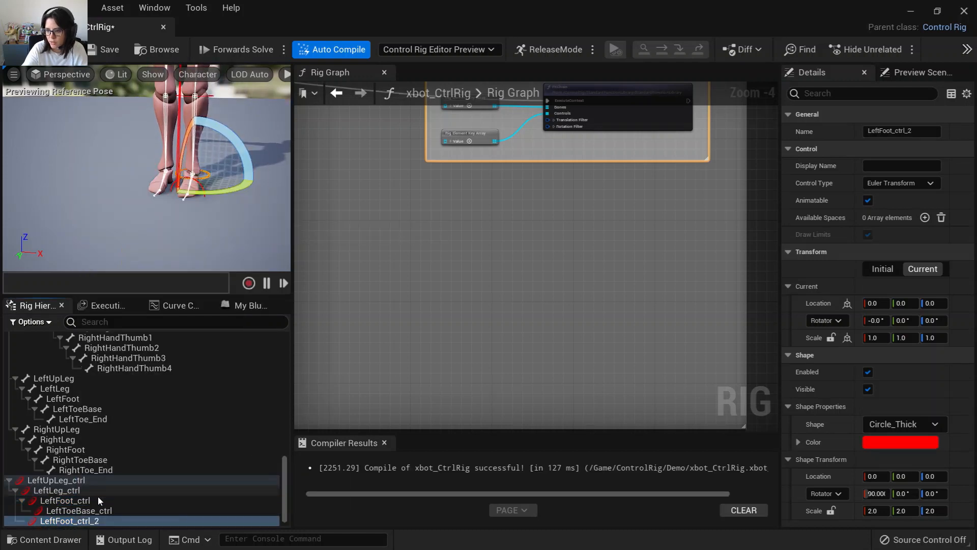
Add a null above the LeftUpLeg_ctrl control in the hierarchy.
left_click_drag(96, 522, 75, 481)
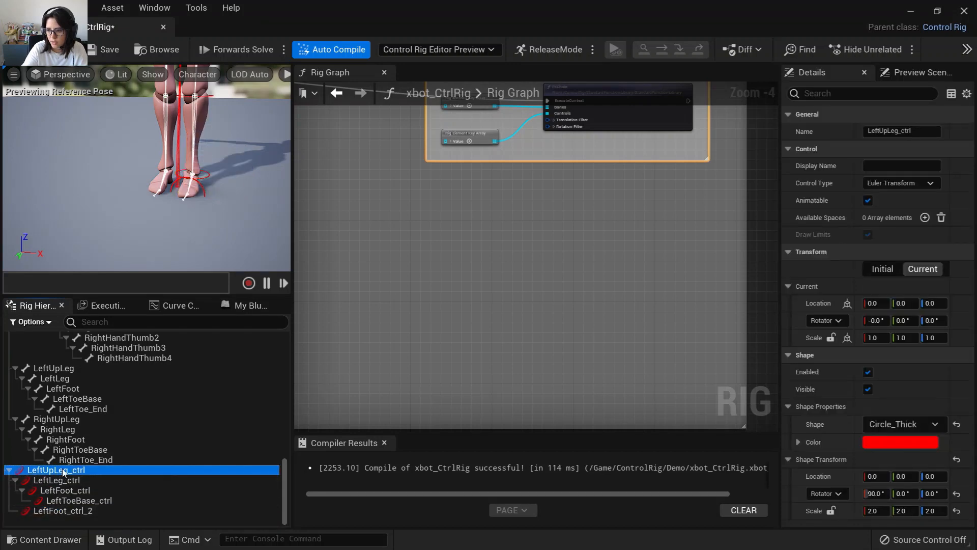
right_click(62, 468)
mouse_move(178, 158)
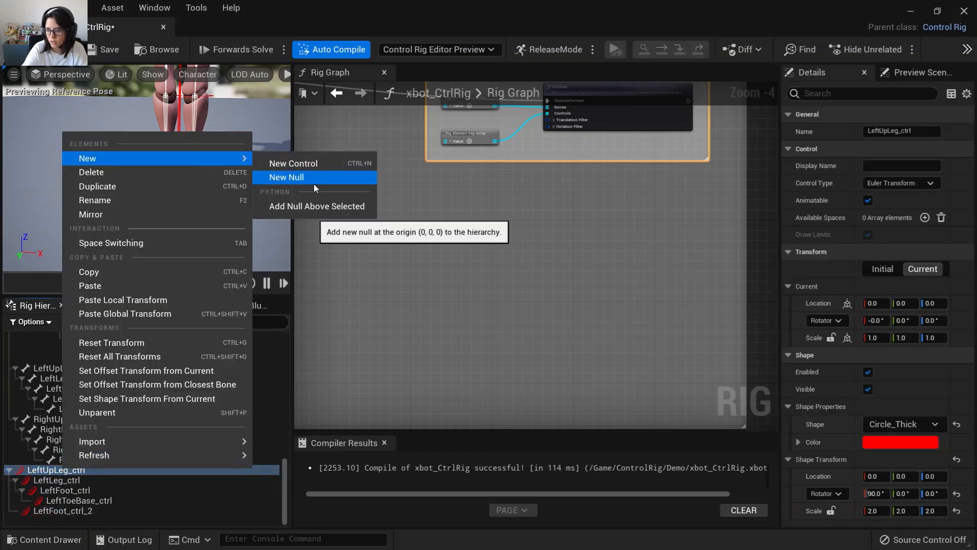
left_click(323, 207)
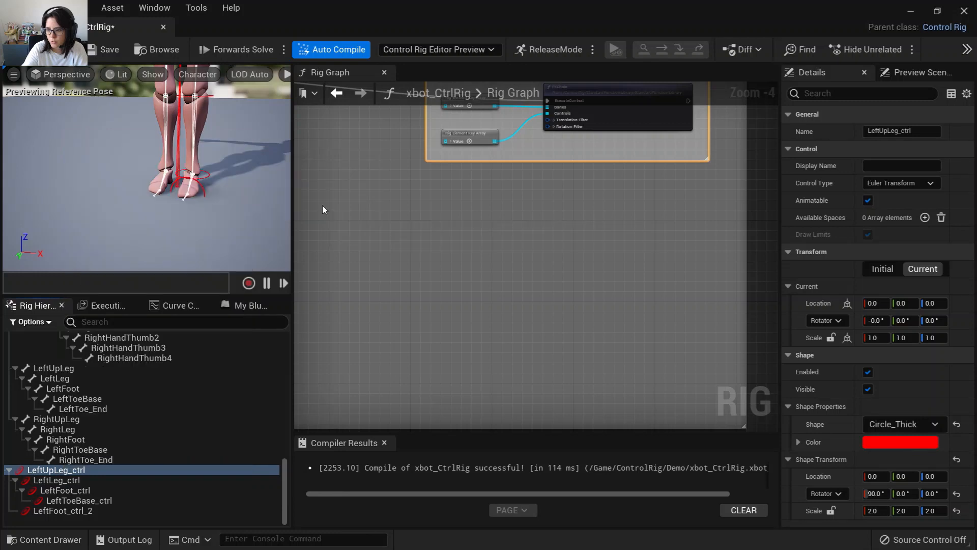
Reparent the duplicated foot control directly under the new LeftUpLeg_ctrl_null.
scroll(57, 521, "down", 1)
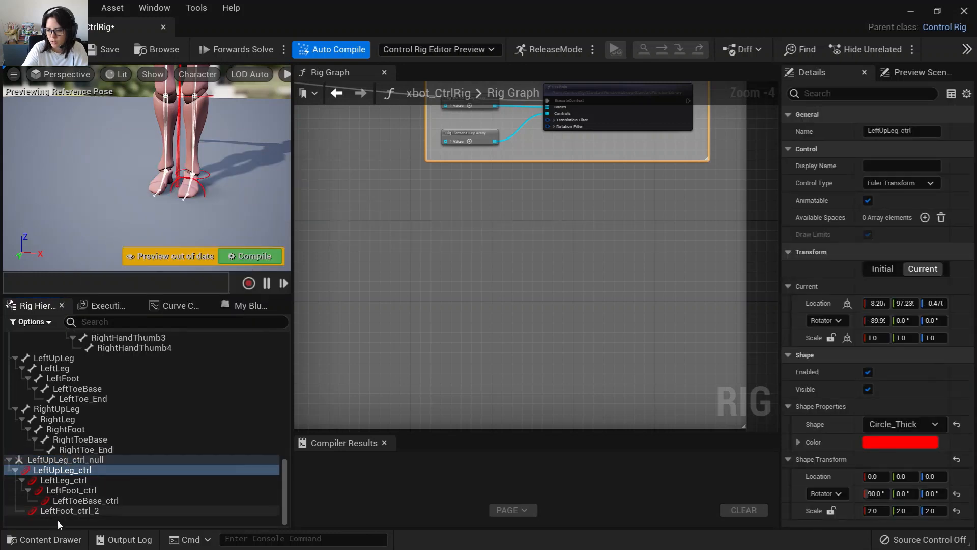
left_click_drag(61, 511, 48, 460)
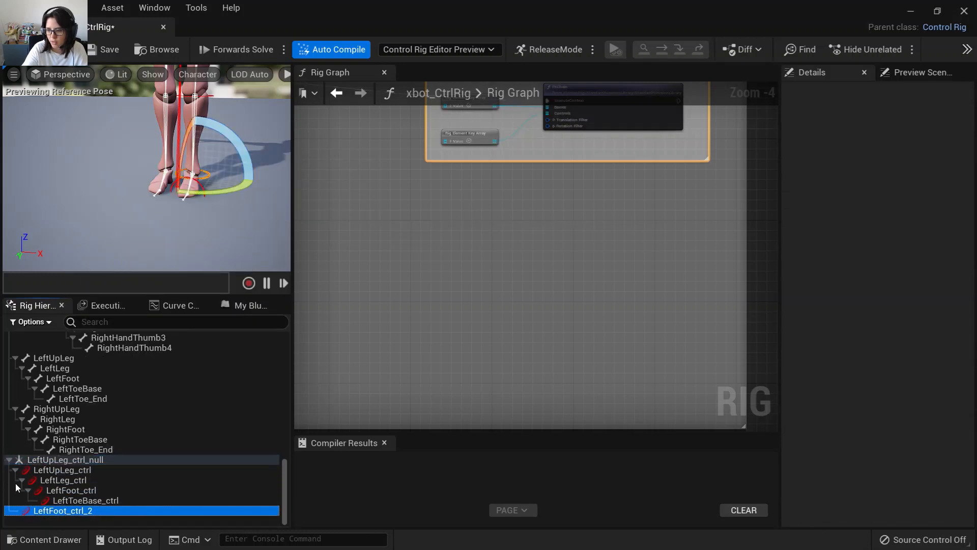
left_click(60, 468)
left_click(71, 511)
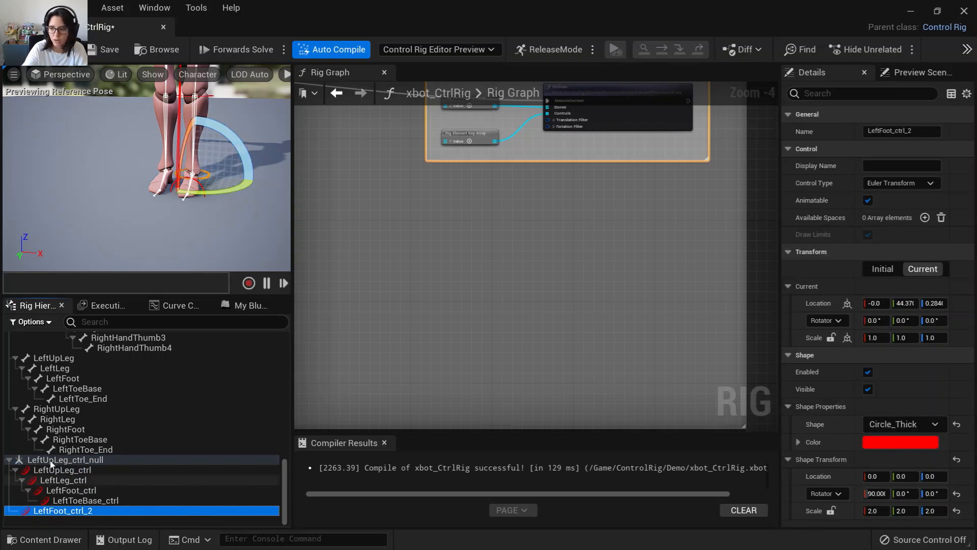
left_click(11, 461)
left_click(11, 461)
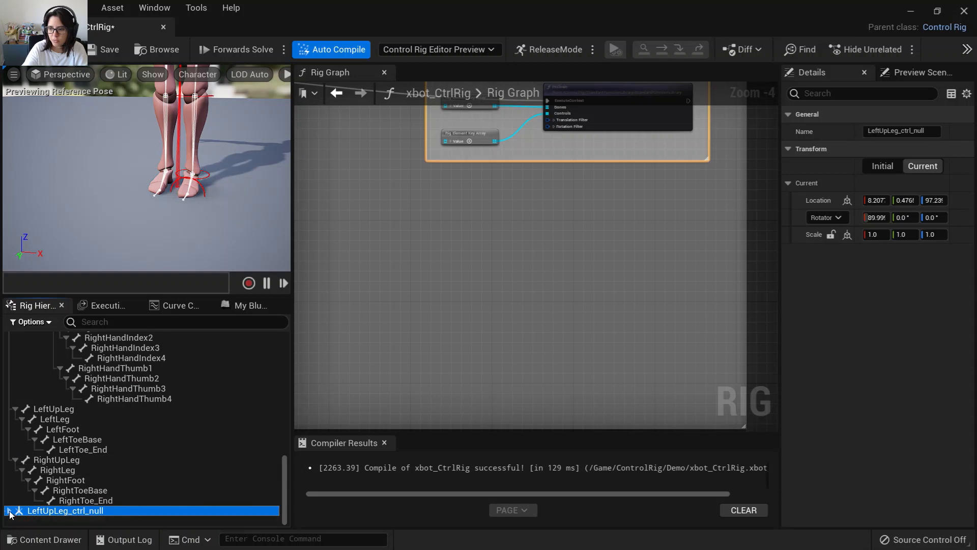
left_click(9, 511)
scroll(56, 519, "down", 1)
scroll(56, 518, "down", 1)
Rename the duplicated foot control under the LeftUpLeg_ctrl_null to LeftFoot_ik_ctrl.
left_click(69, 512)
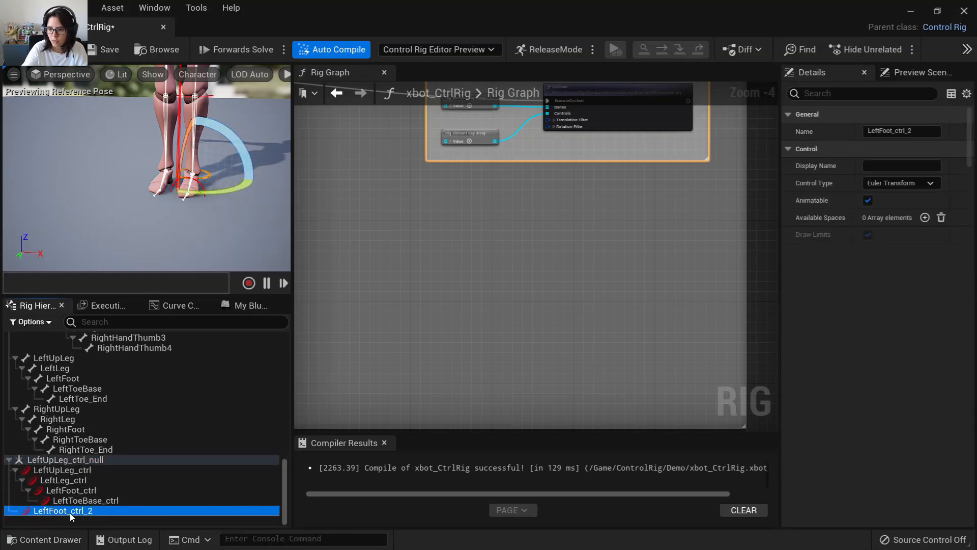
left_click(85, 511)
key("End")
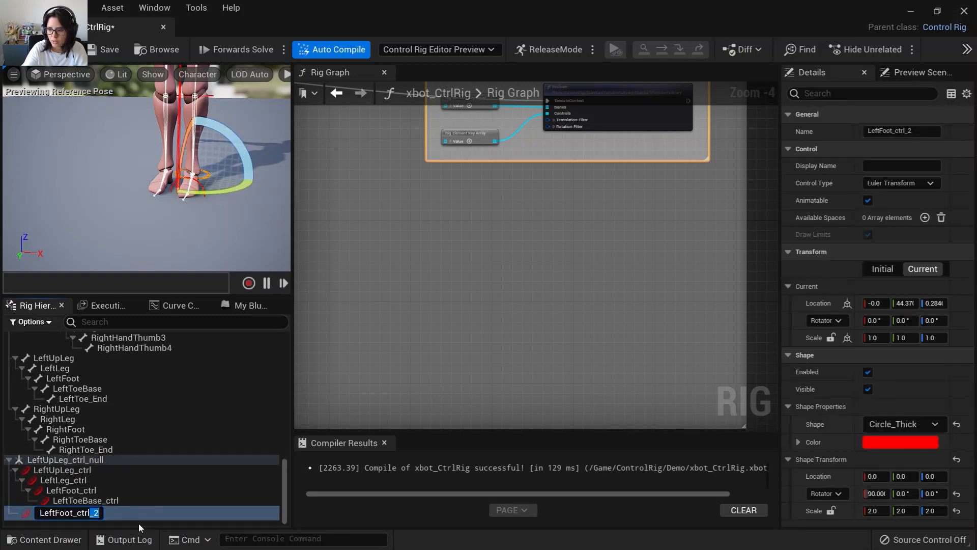
key("BackSpace")
key("BackSpace")
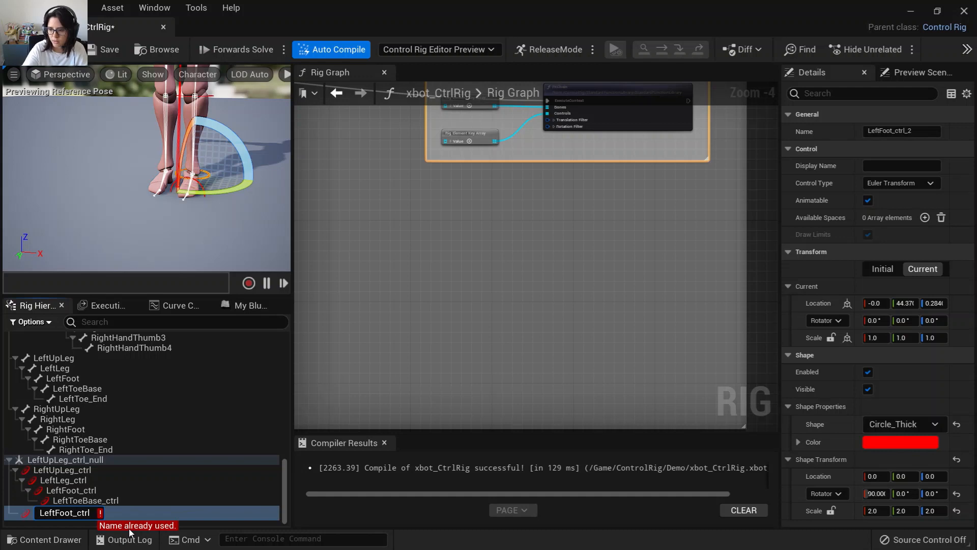
type("_ik")
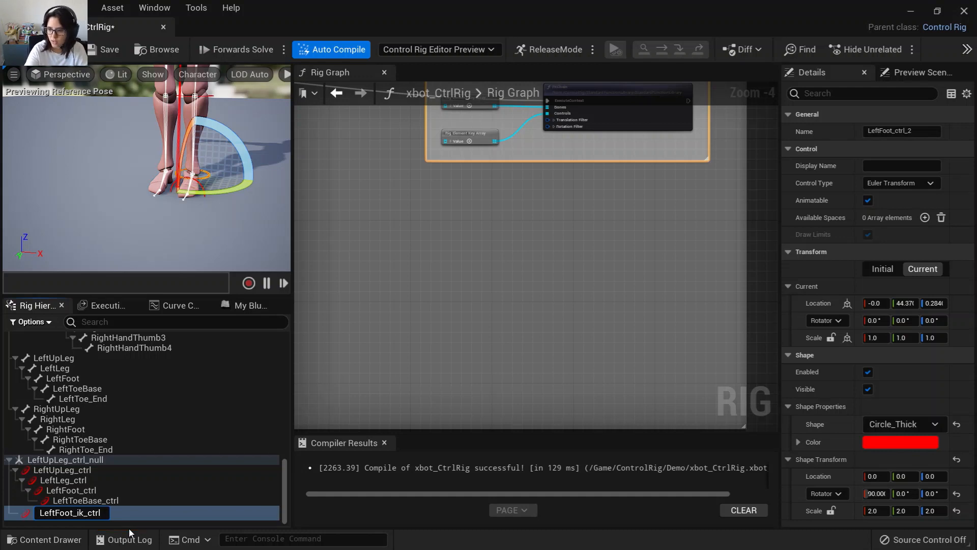
key("Return")
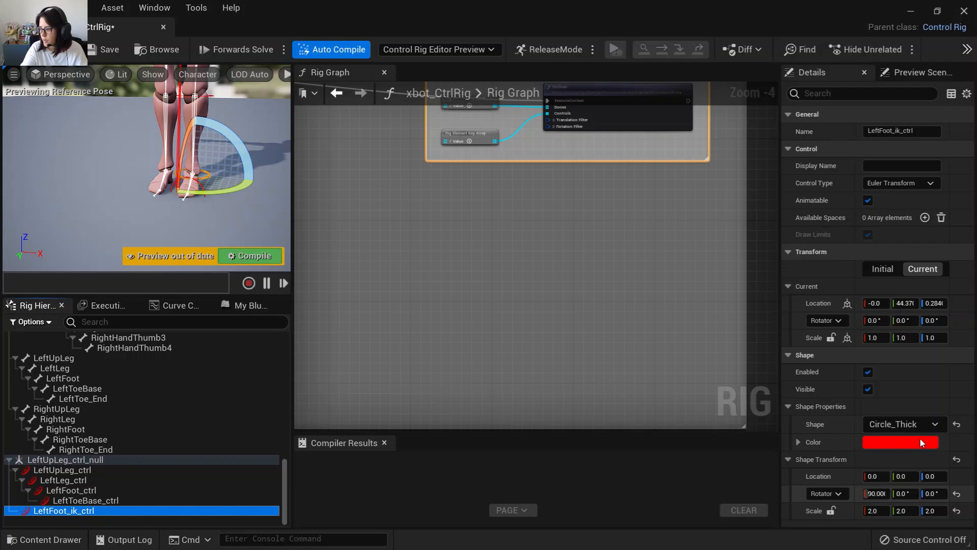
Set the LeftFoot_ik_ctrl shape to Sphere_Solid and its shape scale to 1.5 on all axes.
left_click(901, 424)
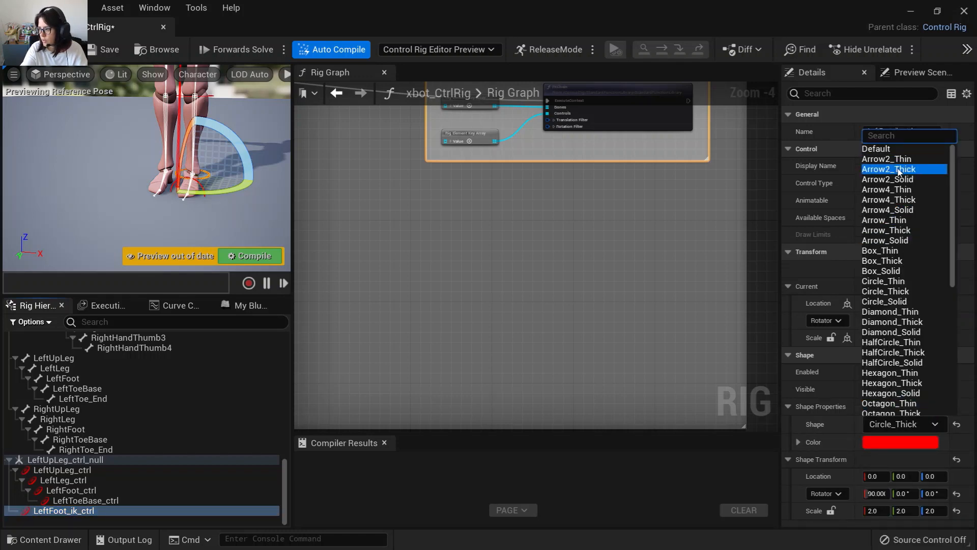
type("spe")
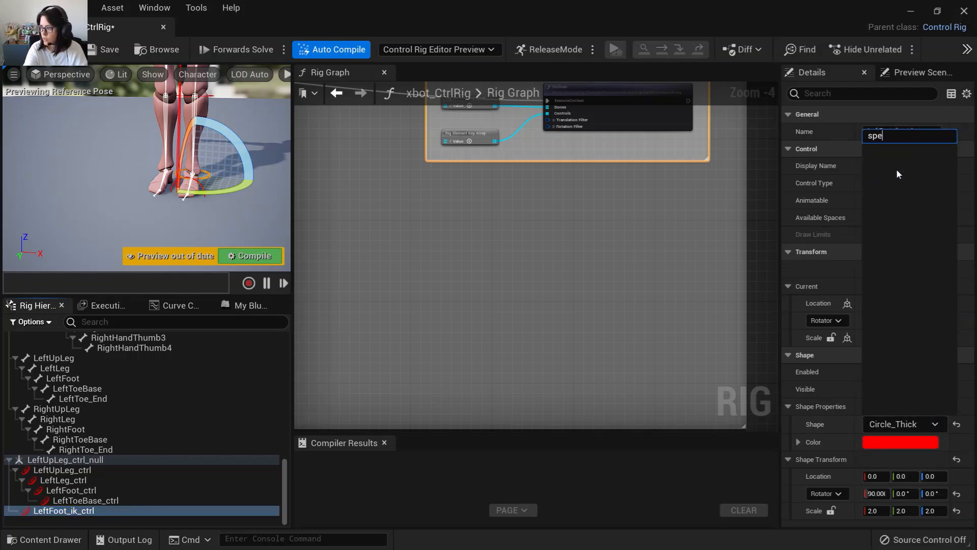
key("BackSpace")
left_click(914, 169)
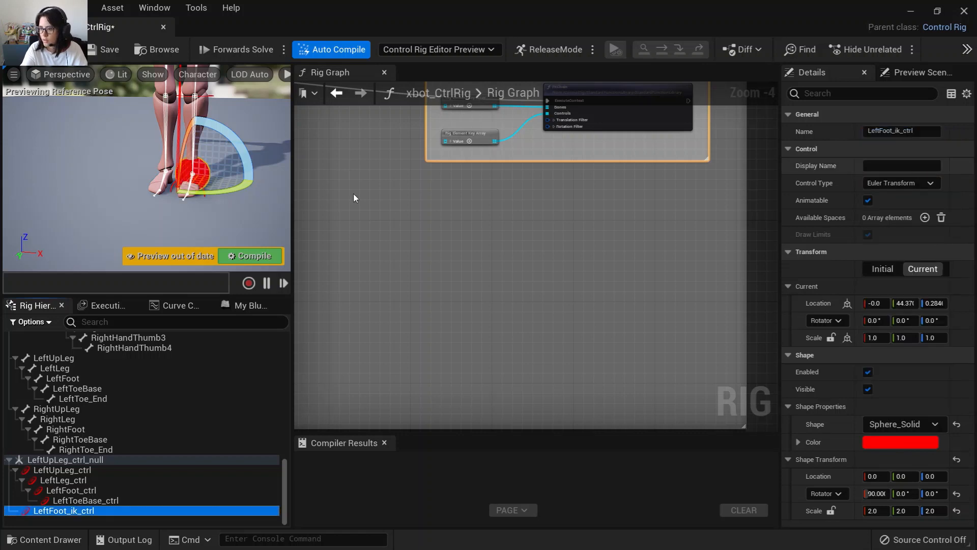
left_click(874, 511)
type("1")
key("Return")
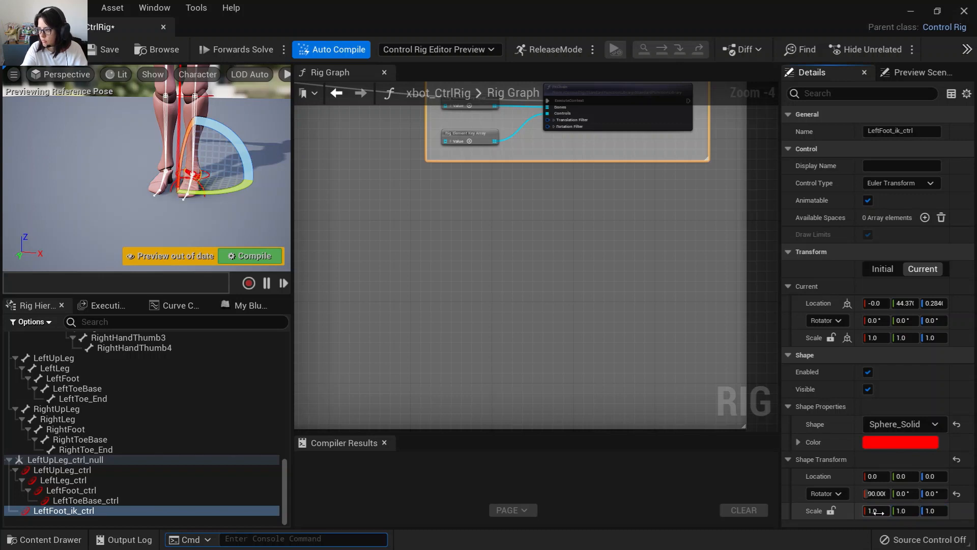
left_click(878, 512)
type("1.5")
key("Tab")
key("Tab")
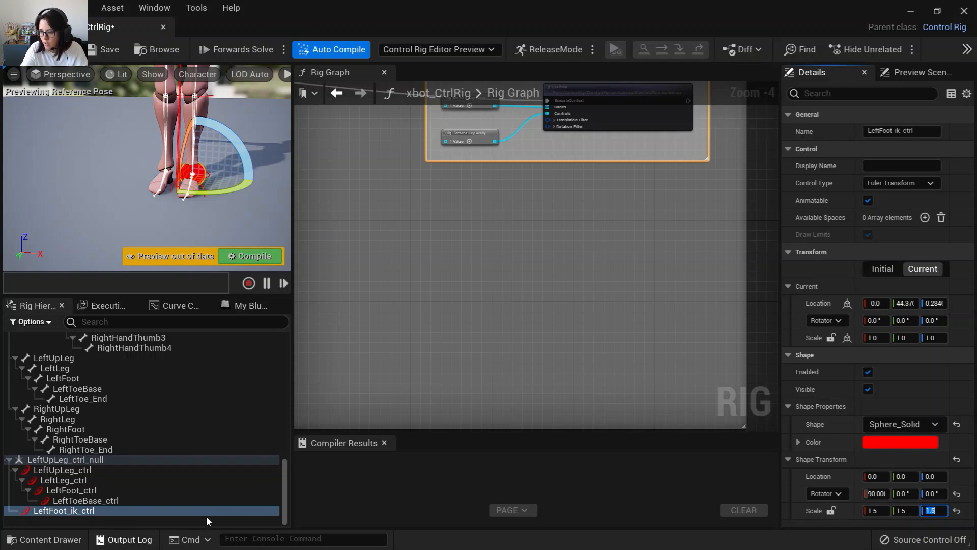
Duplicate the LeftFoot_ik_ctrl control in the rig hierarchy.
left_click(75, 516)
left_click(78, 510)
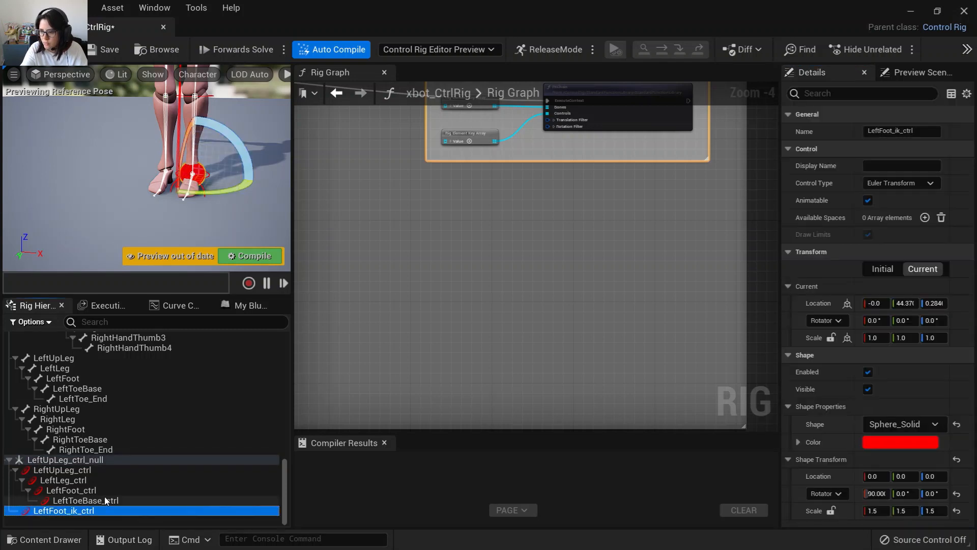
right_click(84, 511)
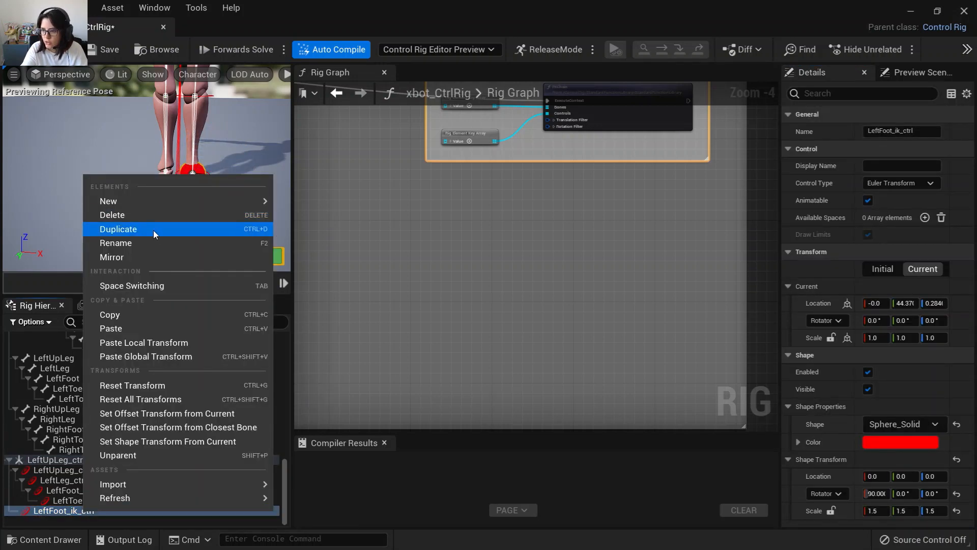
left_click(154, 229)
left_click(70, 512)
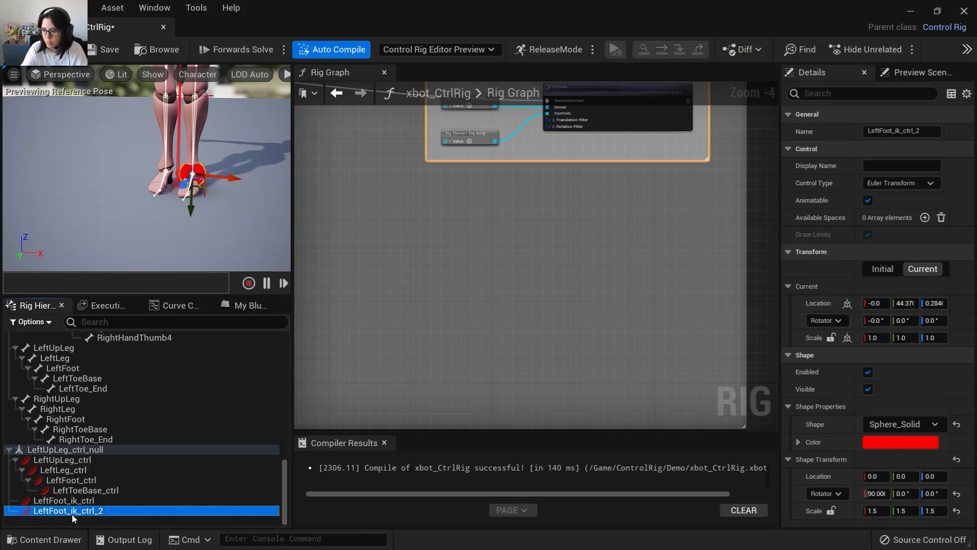
Rename the duplicated control to LeftLeg_polevector_ik_ctrl.
left_click_drag(73, 513, 118, 517)
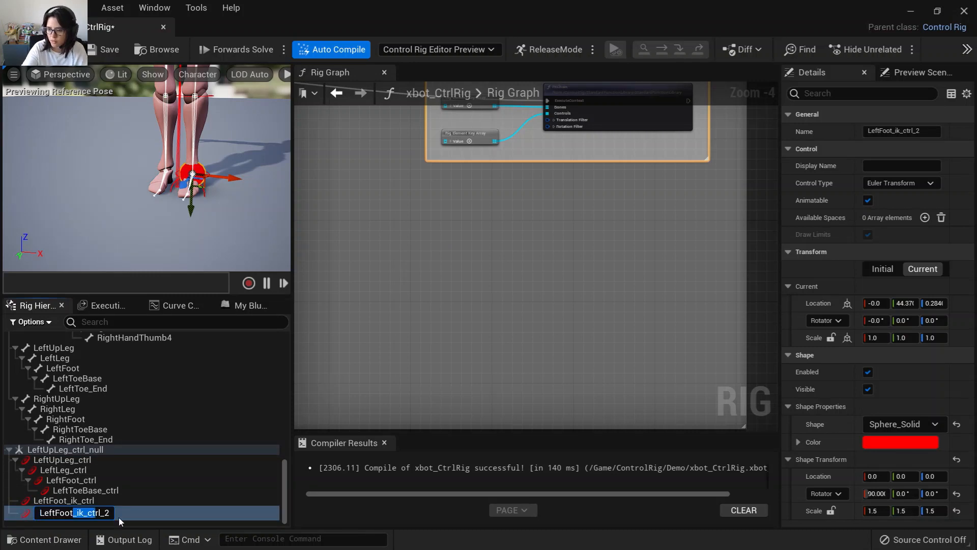
left_click(118, 517)
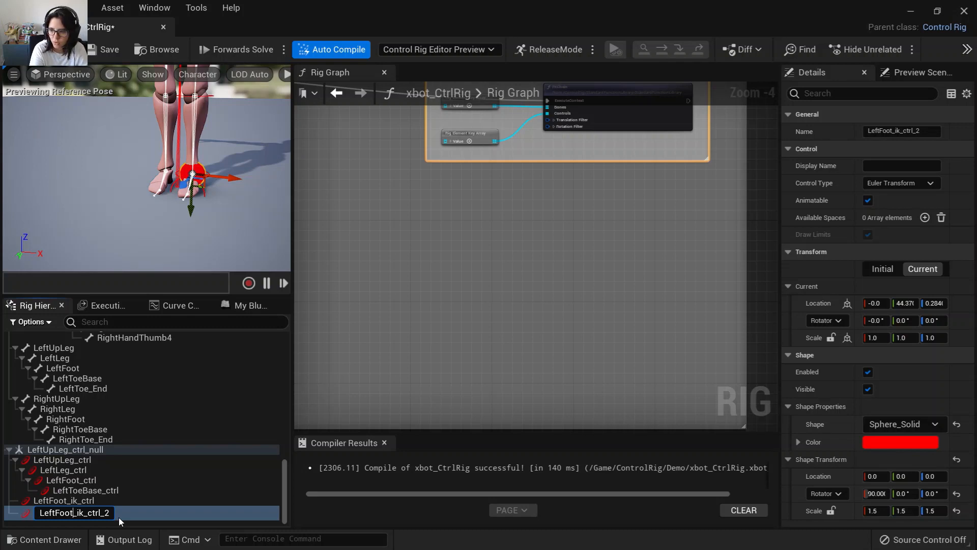
key("BackSpace")
key("BackSpace")
key("BackSpace")
key("BackSpace")
key("BackSpace")
type("tLeg_")
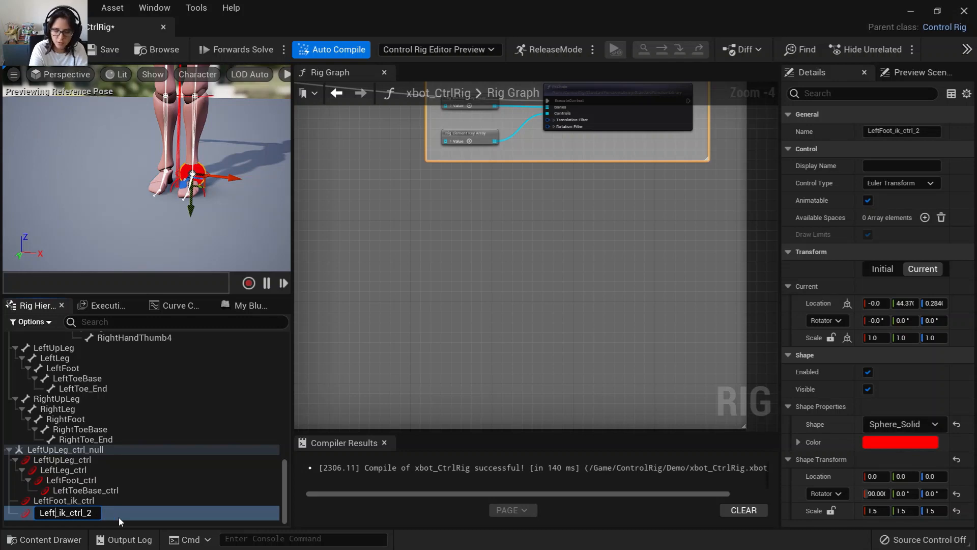
type("polevector")
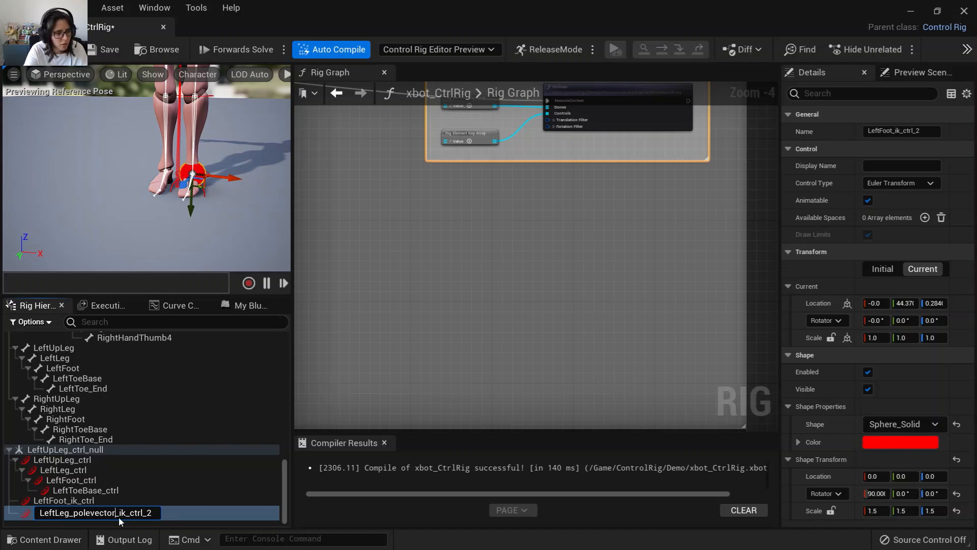
key("BackSpace")
key("BackSpace")
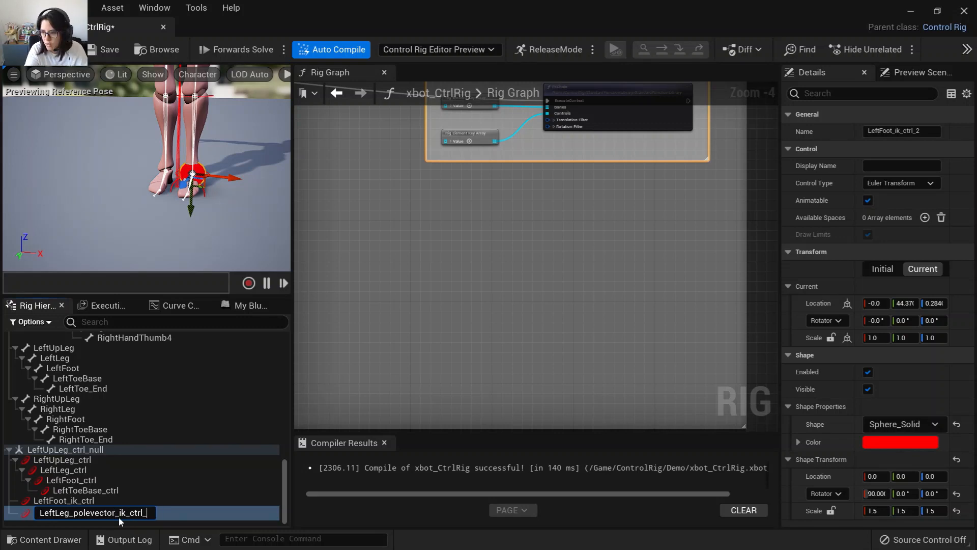
key("Return")
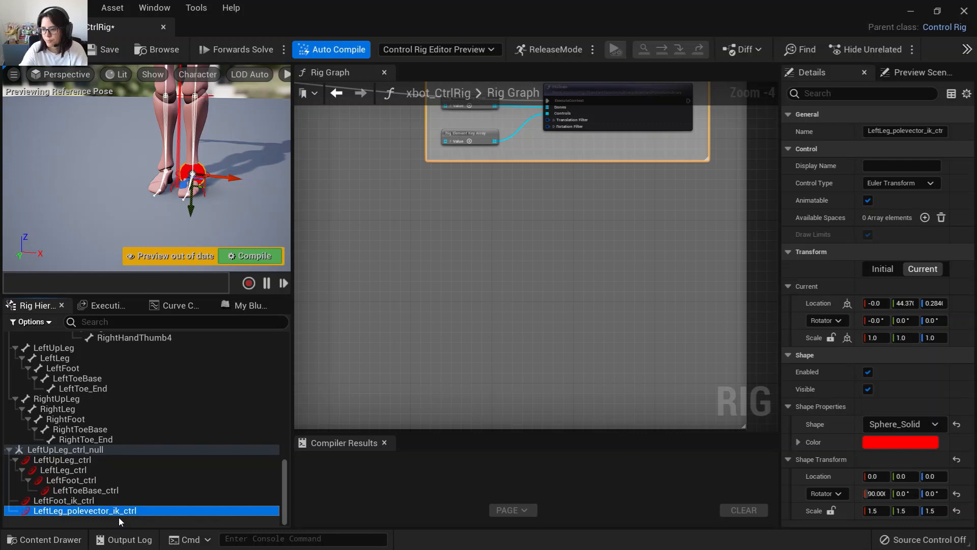
Add a ComputePoleVector node wired from the Setup Event's execute output in the rig graph.
left_click(75, 504)
left_click(84, 513)
left_click(81, 503)
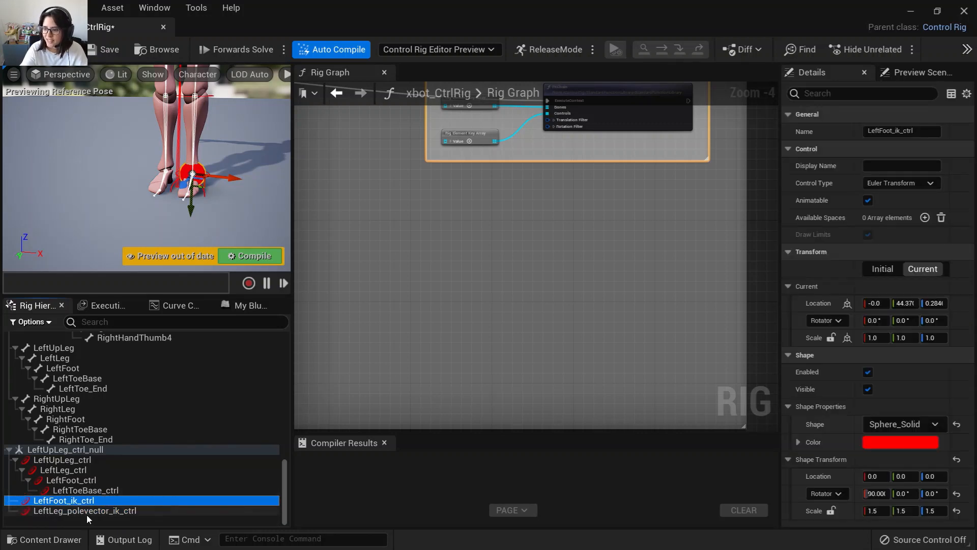
left_click(87, 514)
right_click_drag(457, 280, 514, 446)
scroll(467, 354, "down", 1)
right_click_drag(439, 191, 535, 257)
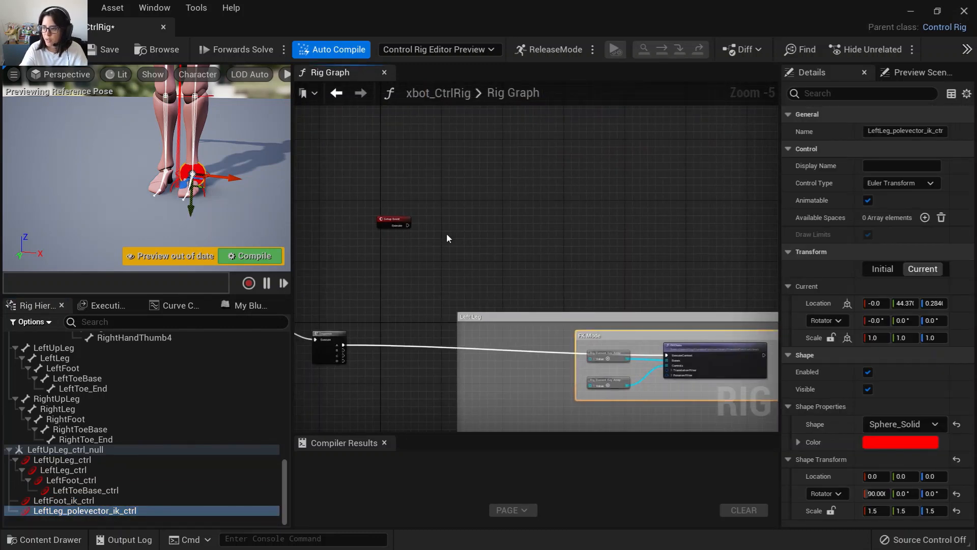
right_click_drag(447, 233, 497, 305)
scroll(460, 313, "up", 2)
right_click_drag(328, 279, 311, 261)
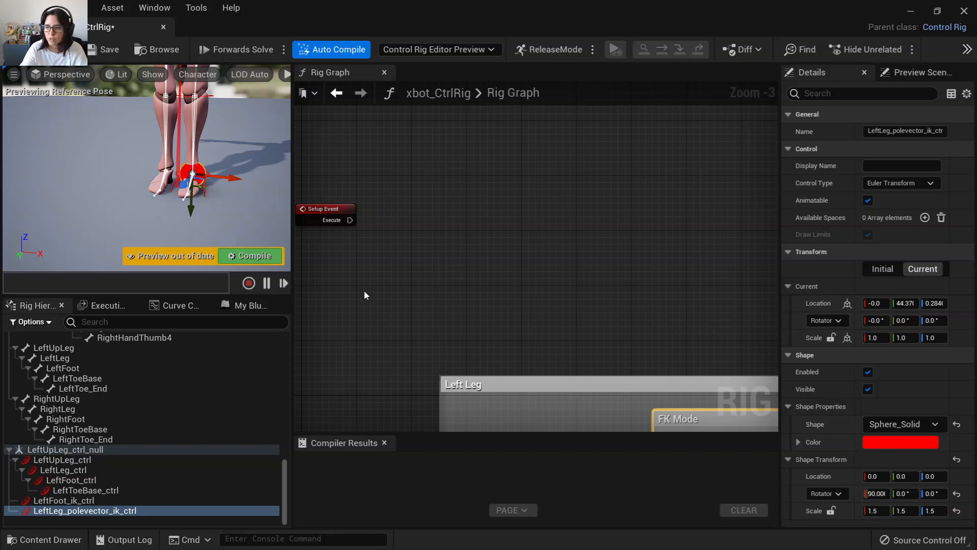
left_click_drag(352, 220, 502, 151)
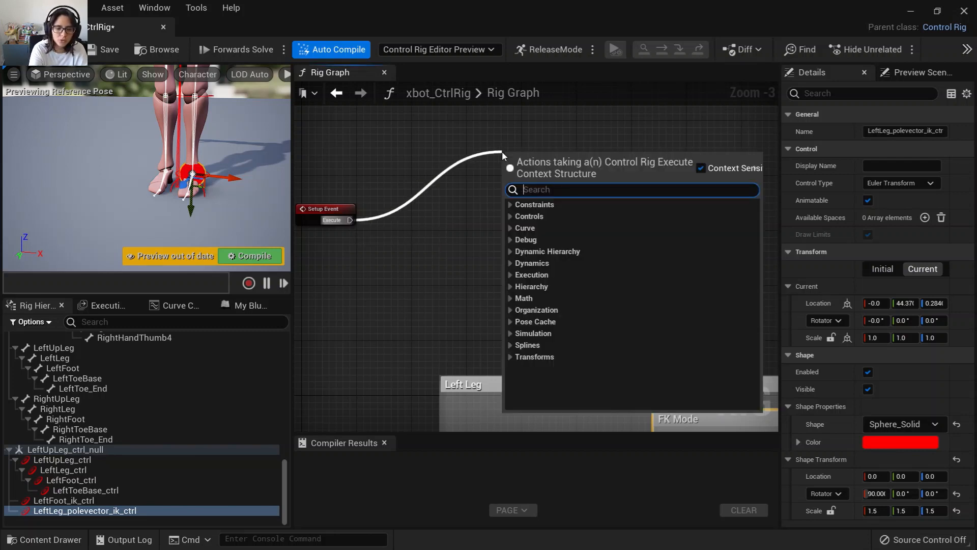
type("compu")
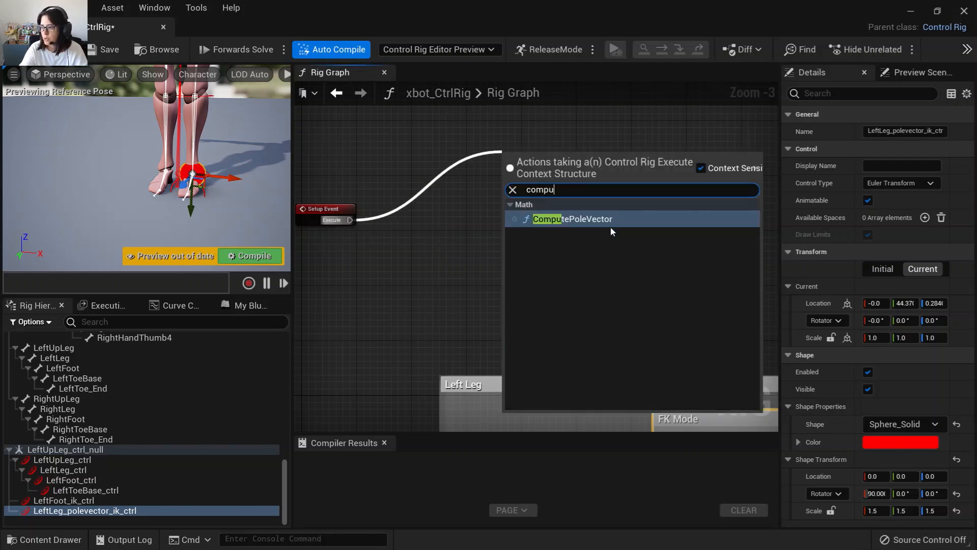
left_click(610, 219)
Set the ComputePoleVector bones A, B and C to LeftUpLeg, LeftLeg and LeftFoot from the hierarchy selection.
left_click_drag(576, 194, 508, 166)
scroll(411, 336, "up", 3)
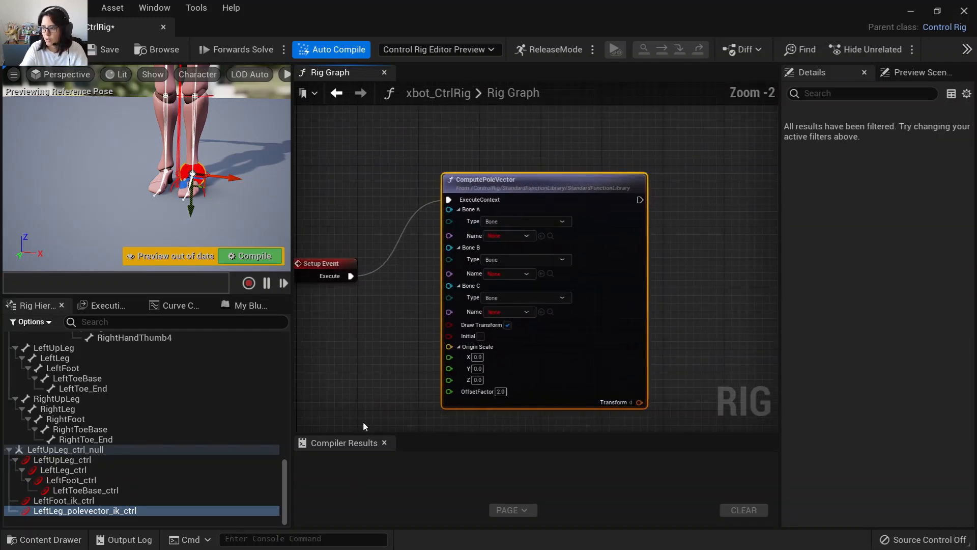
scroll(105, 431, "up", 3)
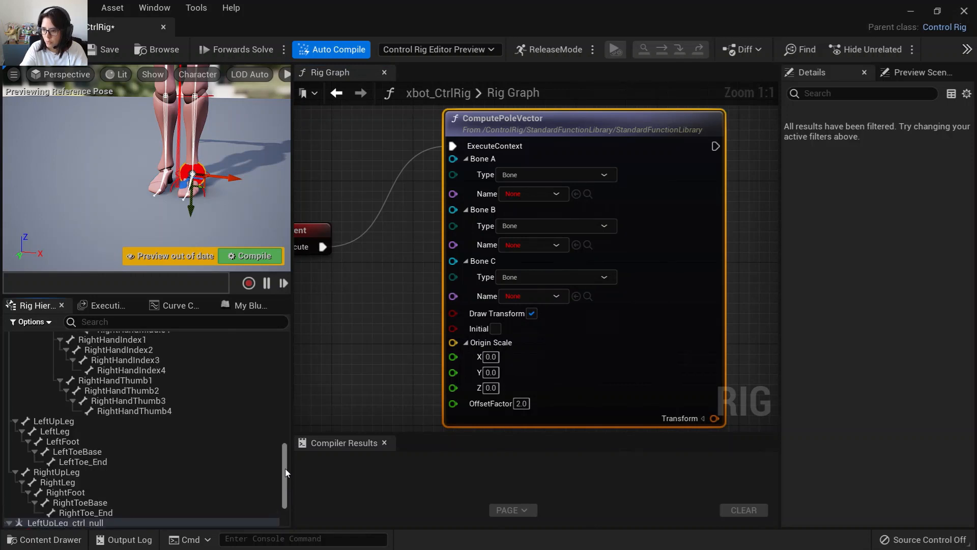
left_click(102, 422)
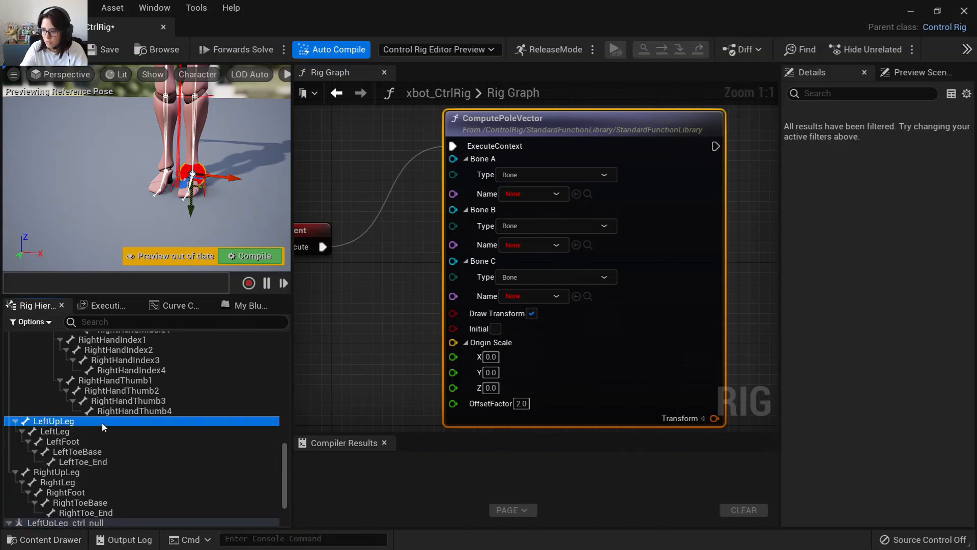
left_click(576, 194)
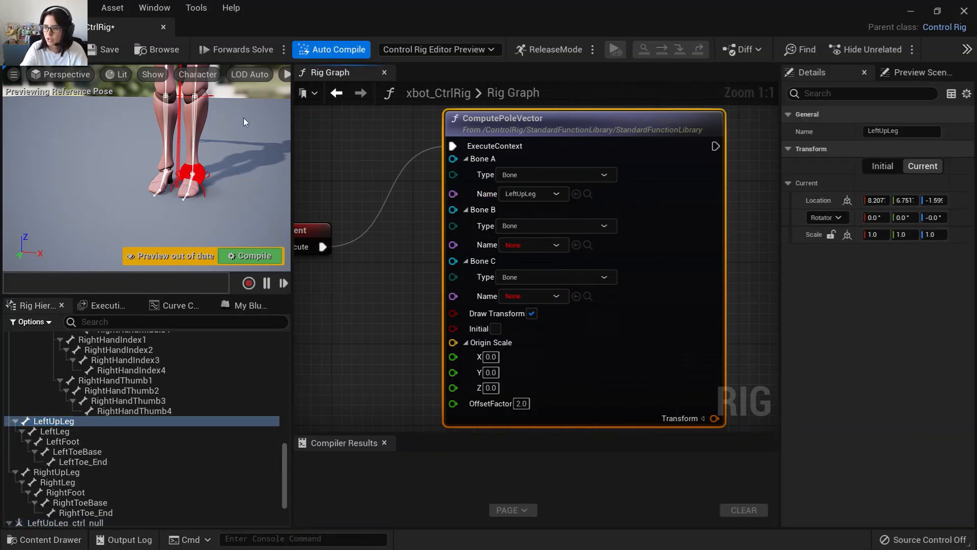
scroll(246, 152, "down", 4)
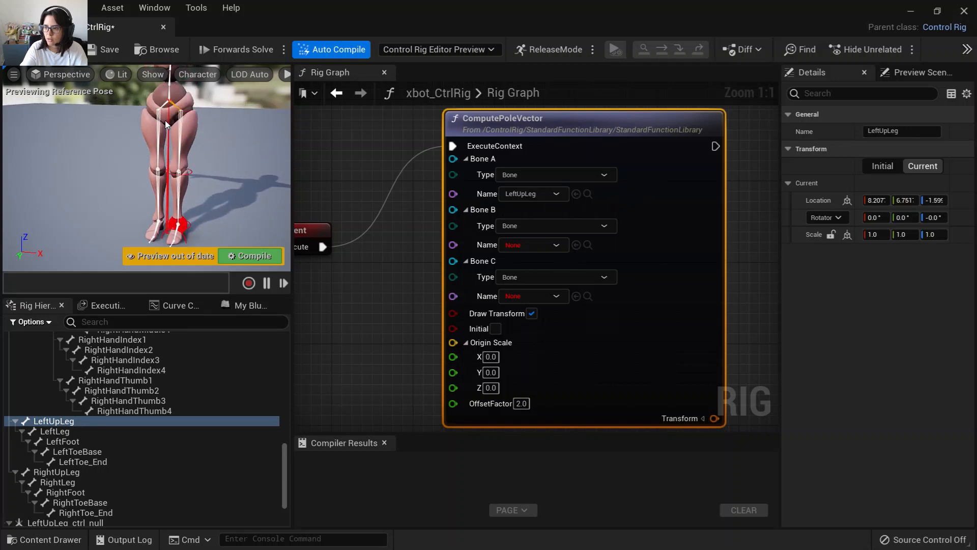
left_click(58, 432)
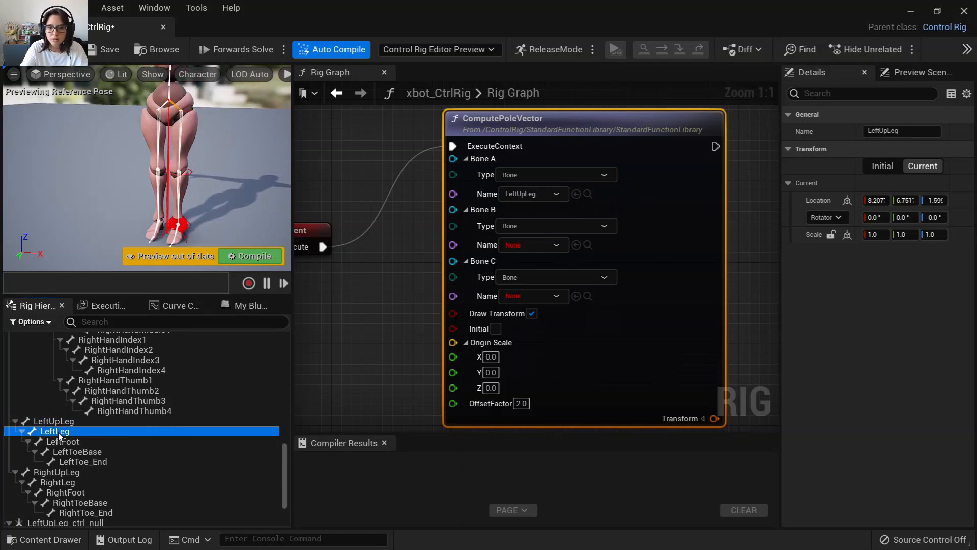
left_click(576, 244)
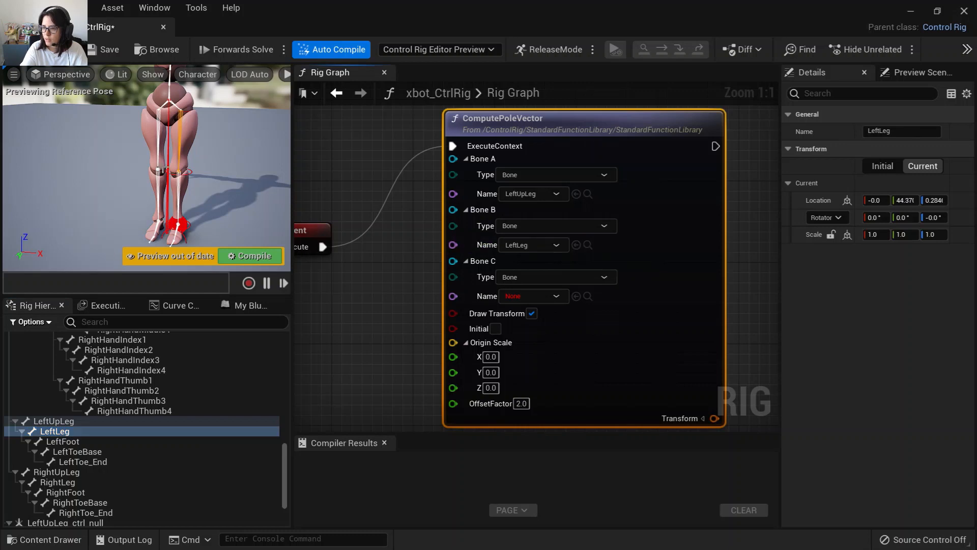
left_click(80, 442)
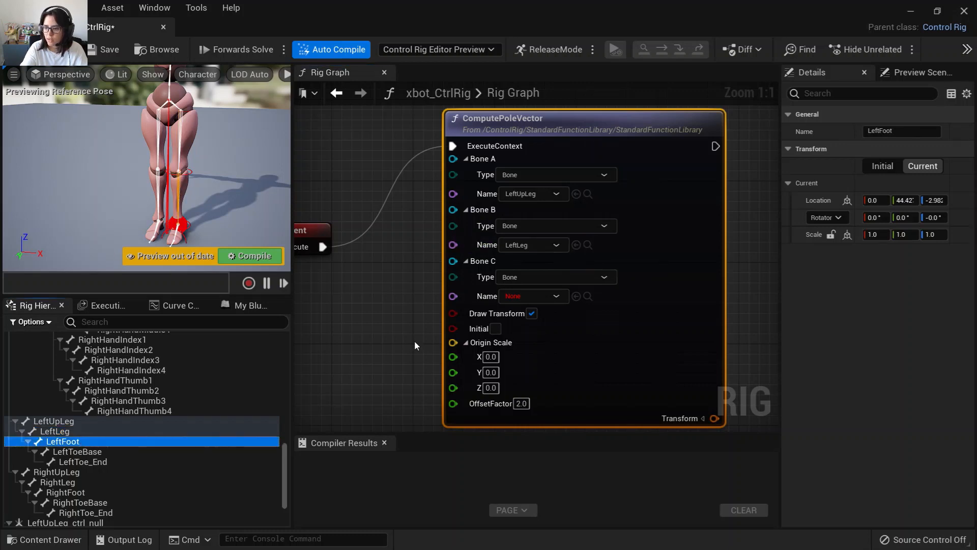
left_click(576, 296)
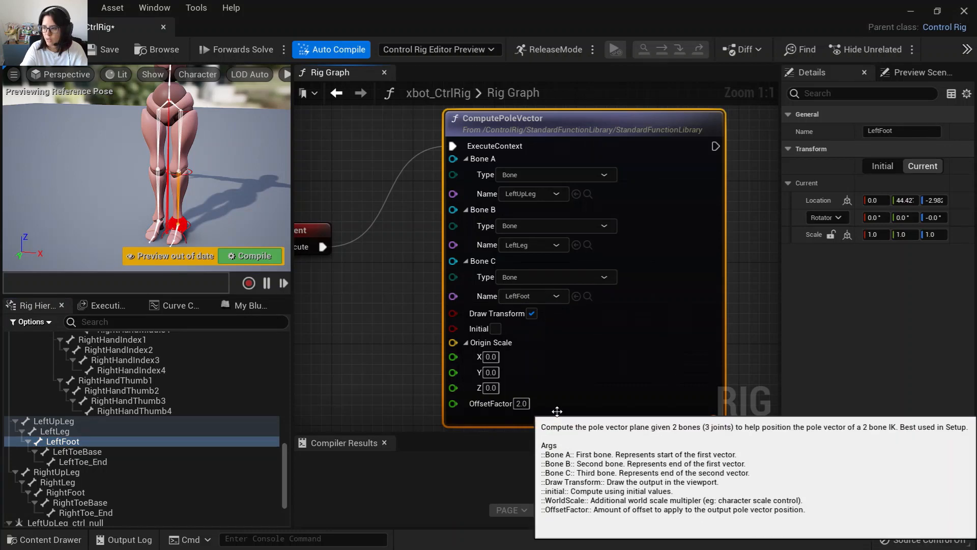
Set the ComputePoleVector OffsetFactor to -5.
right_click_drag(573, 377, 570, 346)
right_click_drag(527, 415, 550, 338)
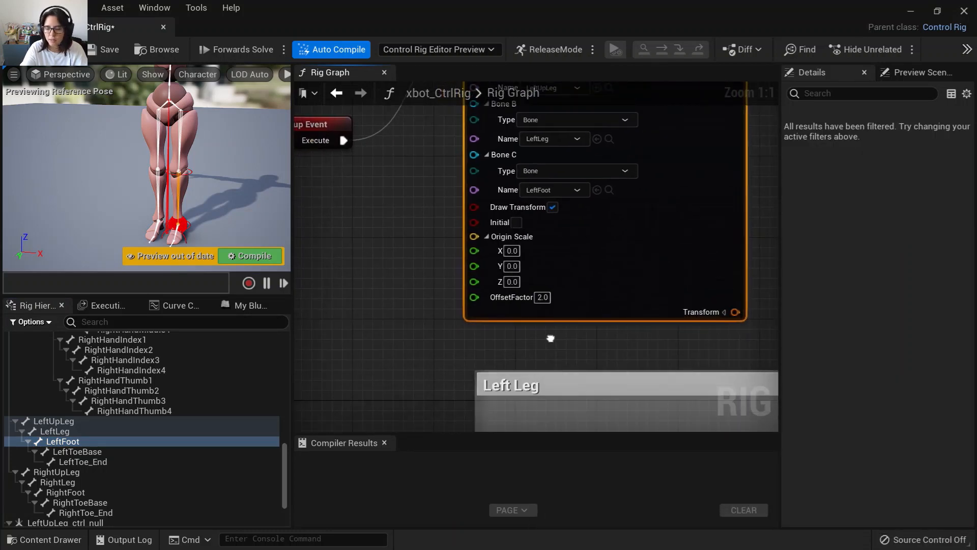
left_click(544, 298)
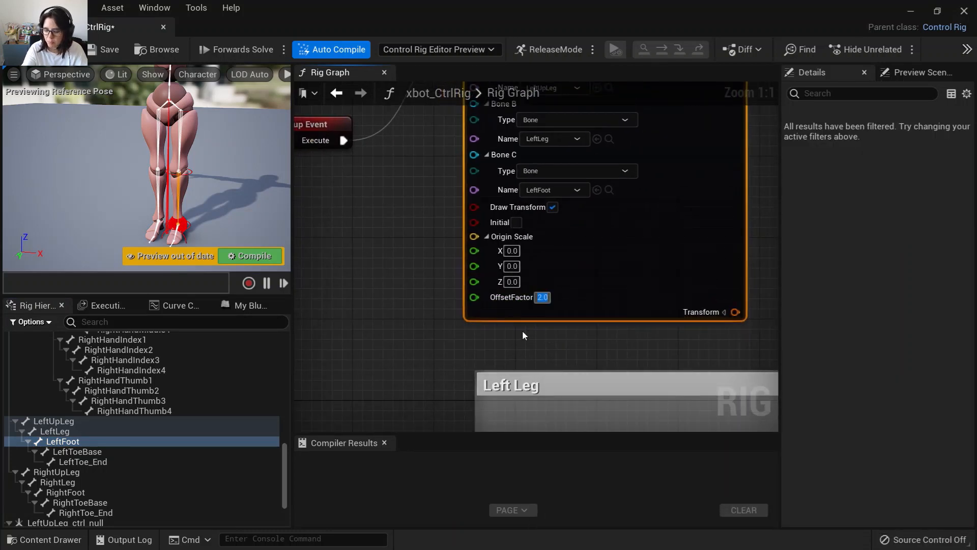
type("-5")
Add a Set Transform node wired from the ComputePoleVector's Transform output.
right_click_drag(567, 371, 515, 402)
scroll(515, 402, "down", 1)
right_click_drag(516, 352, 533, 365)
left_click_drag(471, 418, 547, 186)
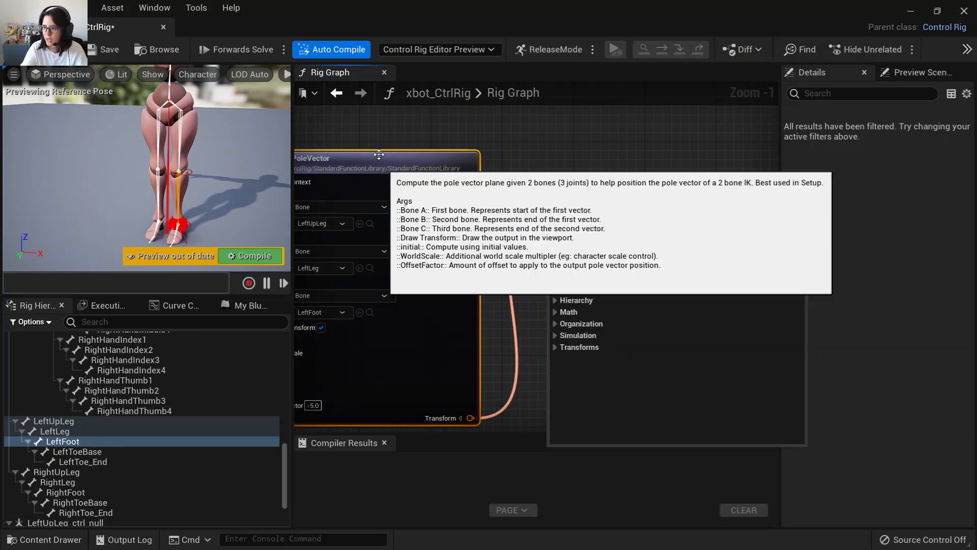
type("set ")
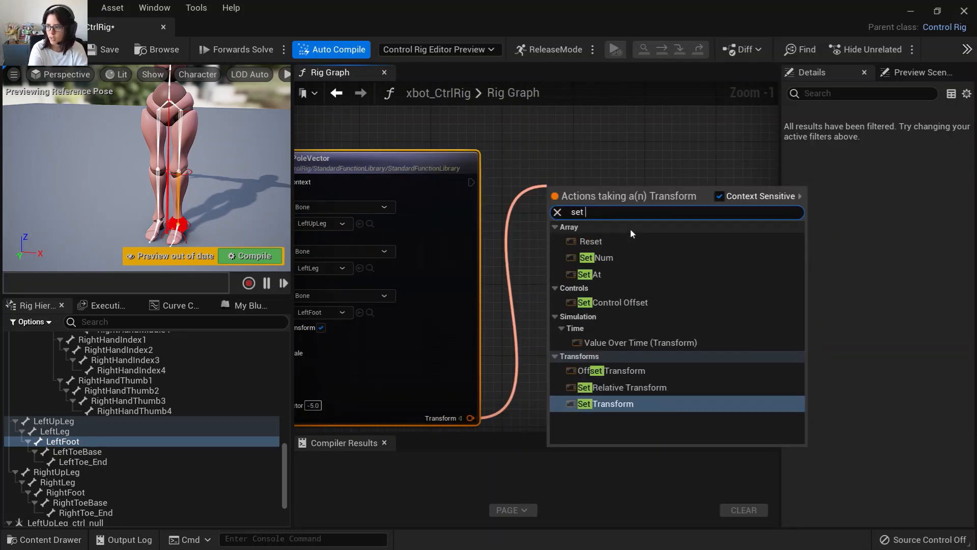
type("tran")
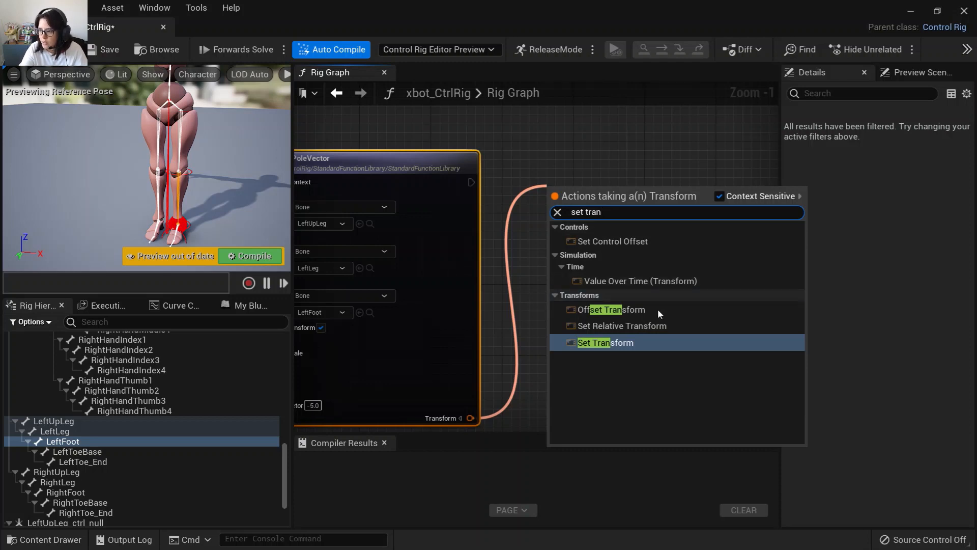
left_click(640, 341)
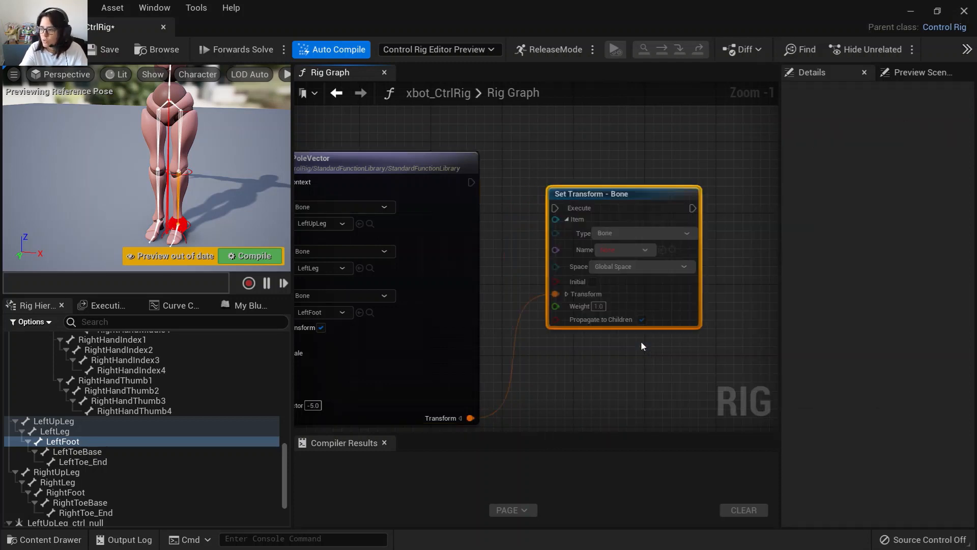
Set the Set Transform node's item to the LeftLeg_polevector_ik_ctrl control selected in the hierarchy.
left_click_drag(636, 198, 636, 171)
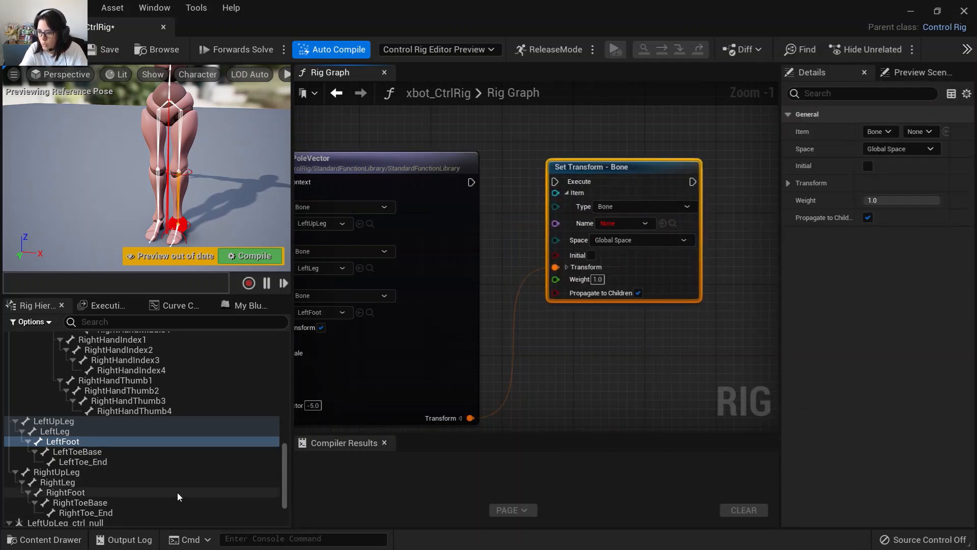
scroll(177, 492, "down", 3)
left_click(96, 510)
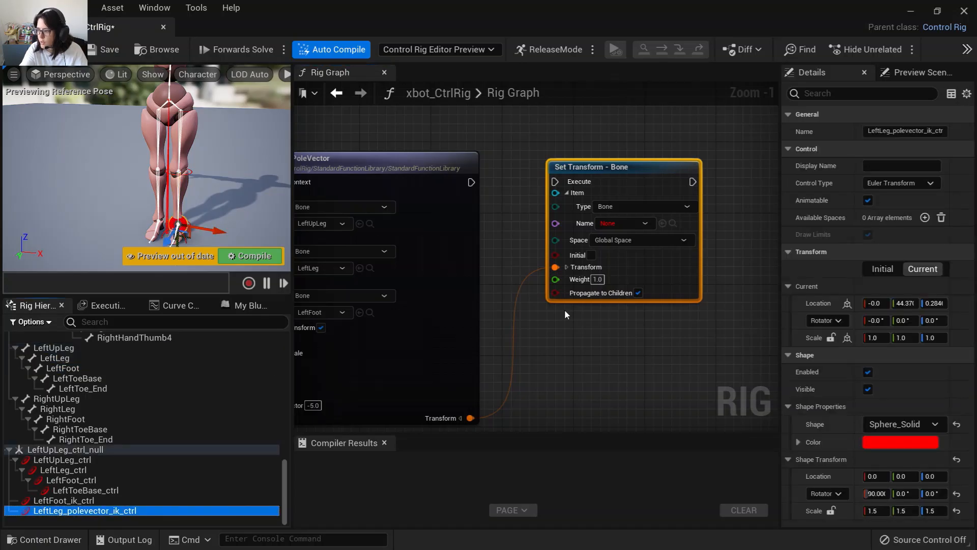
left_click(663, 223)
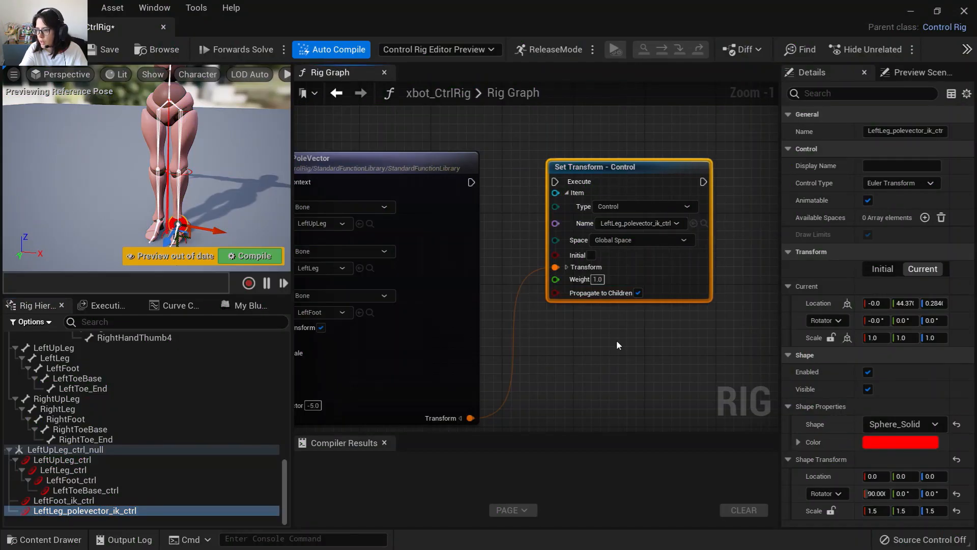
Connect the ComputePoleVector's execute output to the Set Transform node's execute input.
left_click_drag(470, 182, 555, 181)
right_click_drag(519, 230, 379, 232)
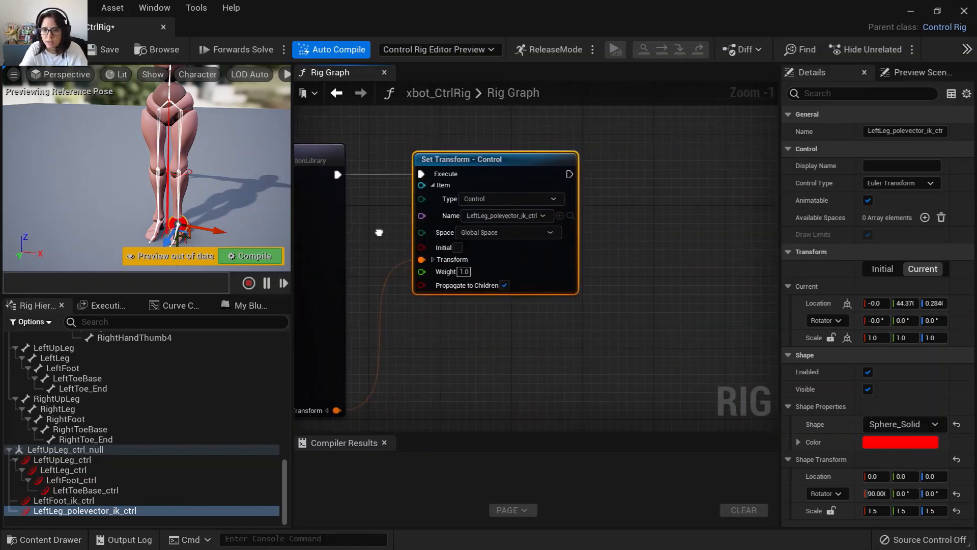
scroll(525, 328, "up", 1)
right_click_drag(524, 324, 573, 325)
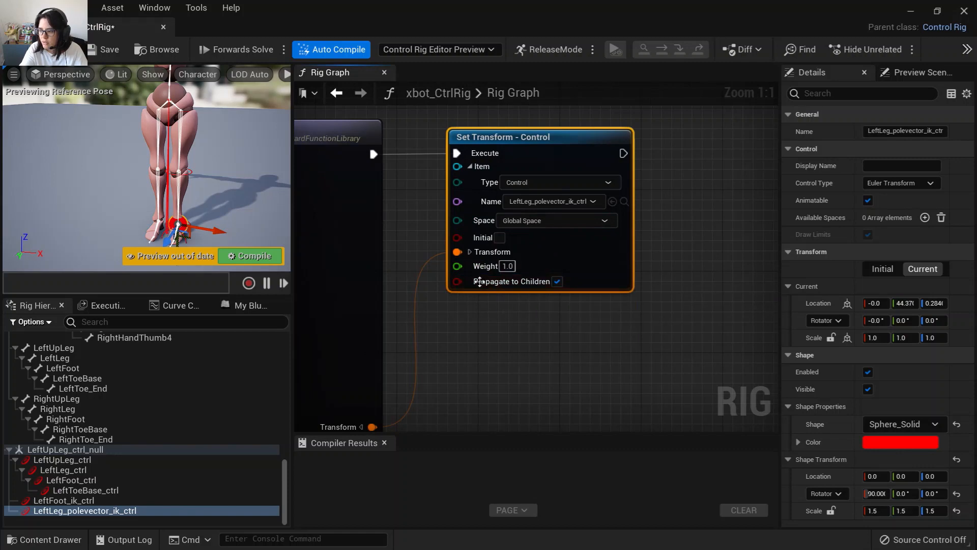
right_click_drag(465, 361, 627, 329)
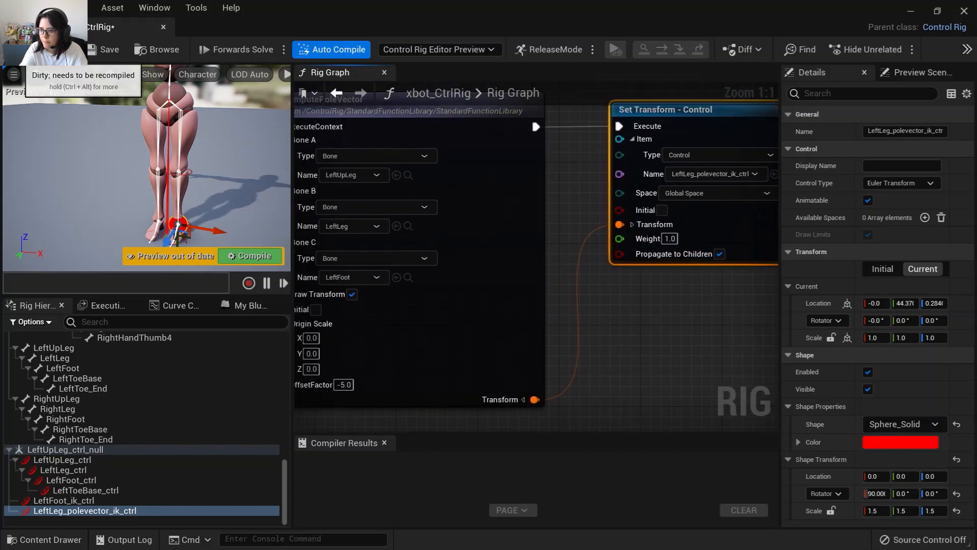
Compile the rig and enable Initial on the Set Transform node.
left_click(26, 50)
left_click_drag(243, 204, 174, 191, "alt")
right_click_drag(585, 343, 621, 317)
left_click(700, 180)
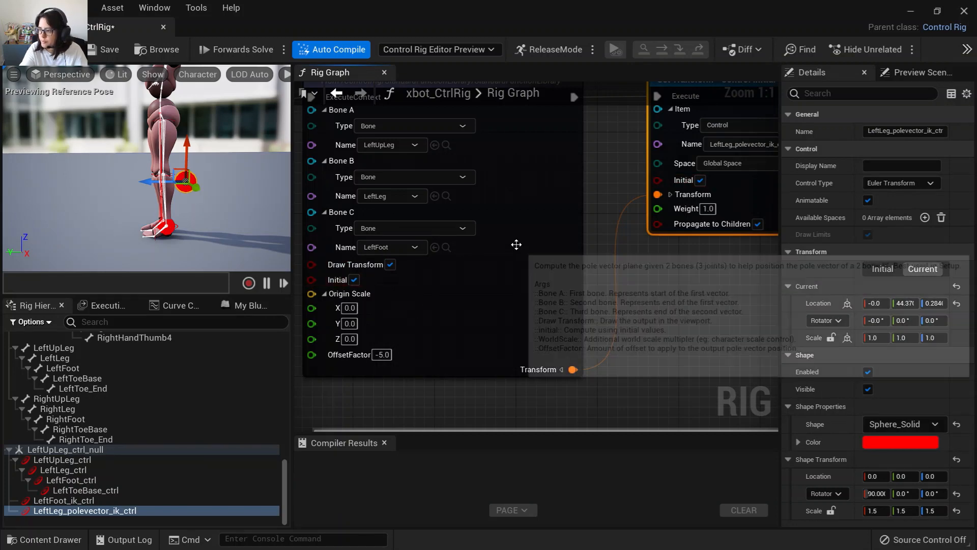
Set the ComputePoleVector OffsetFactor to 10.
left_click(31, 60)
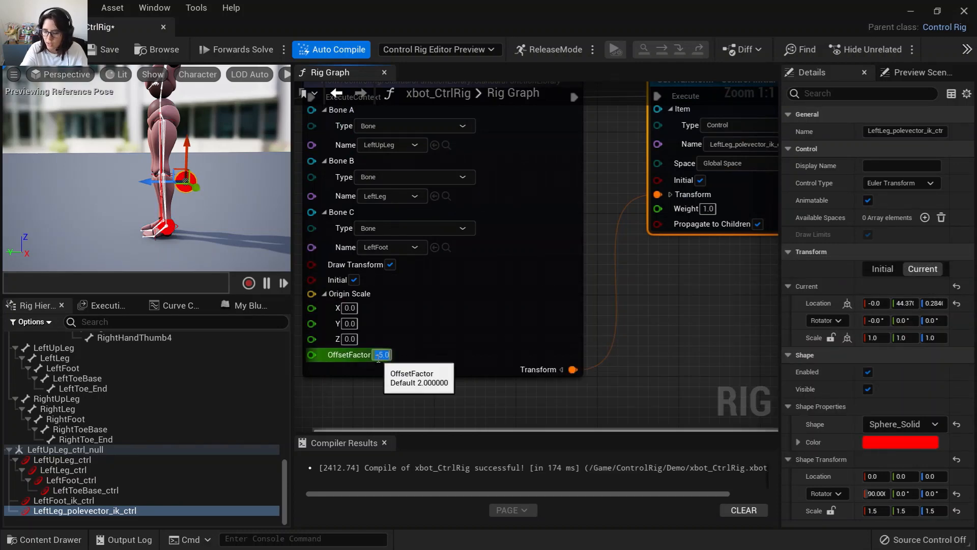
type("5.0")
key("Return")
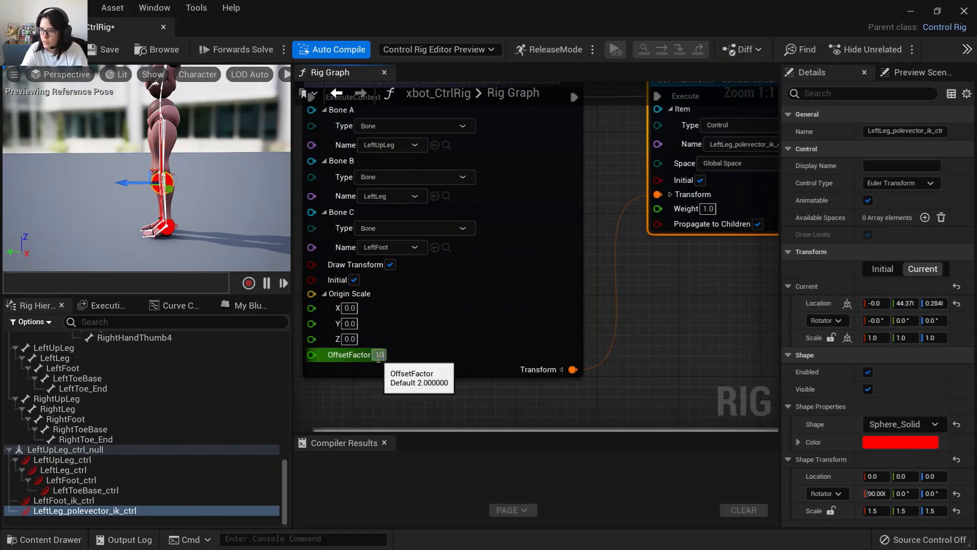
key("Return")
left_click_drag(189, 229, 252, 248, "alt")
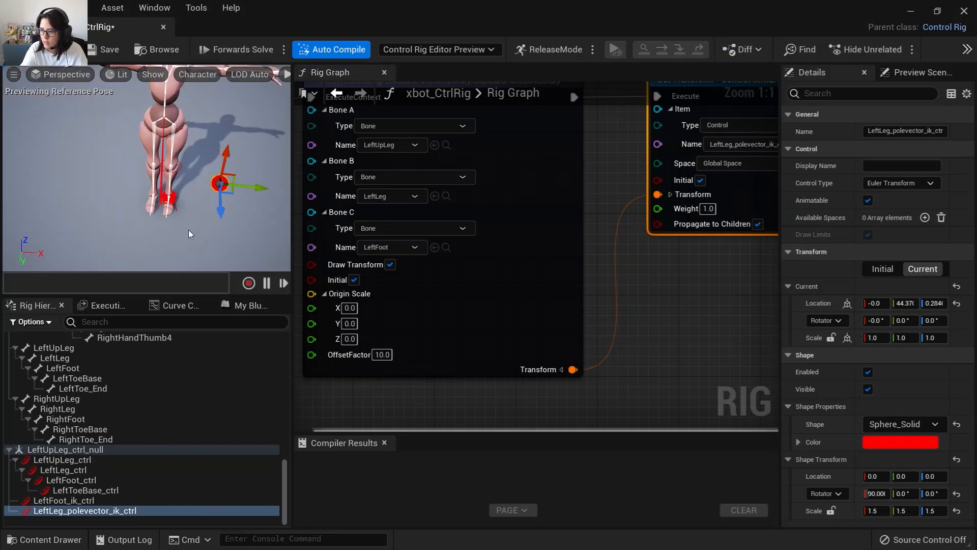
Set the ComputePoleVector OffsetFactor to 5.
left_click(381, 355)
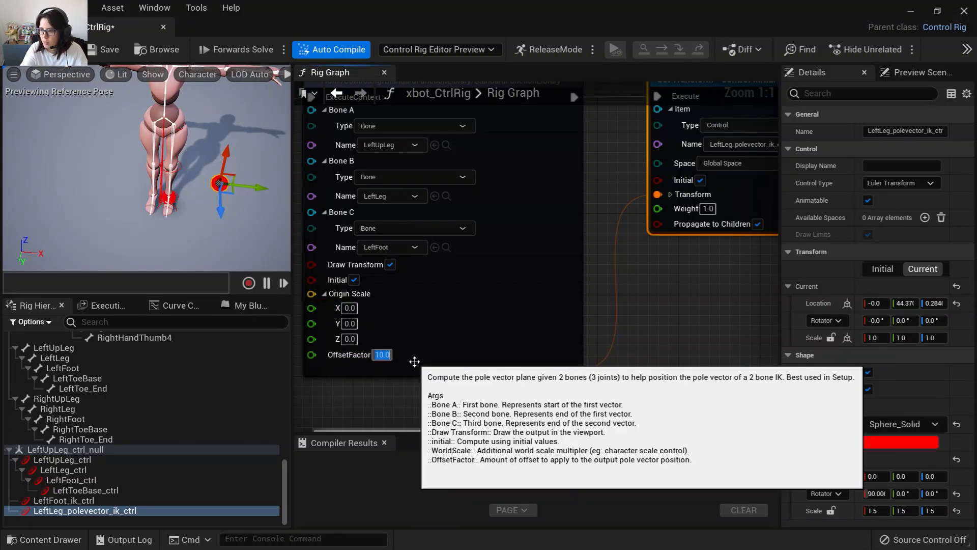
type("5")
key("Return")
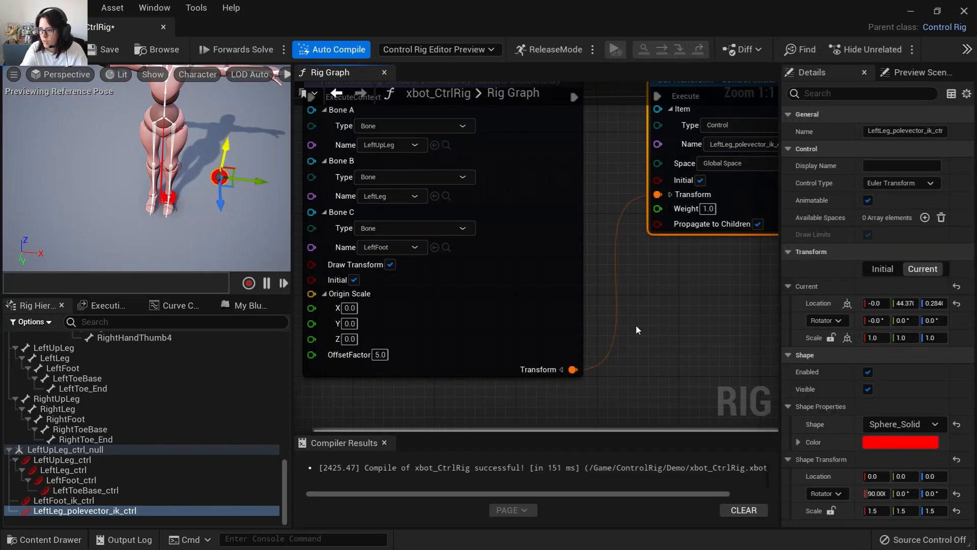
Turn off Initial on the Set Transform node and recompile the rig.
scroll(636, 326, "down", 1)
scroll(636, 326, "up", 1)
left_click_drag(656, 314, 652, 285)
left_click_drag(218, 225, 219, 255, "alt")
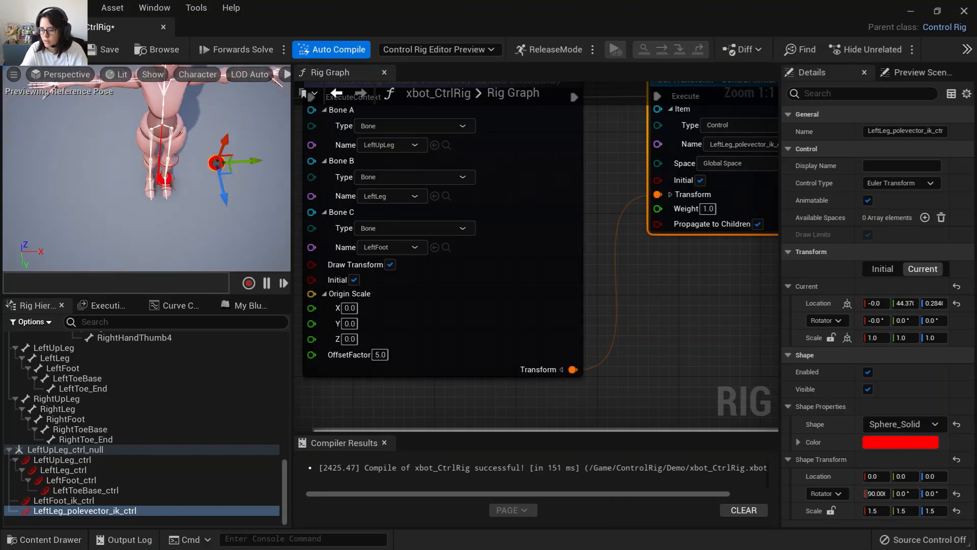
right_click_drag(596, 293, 637, 290)
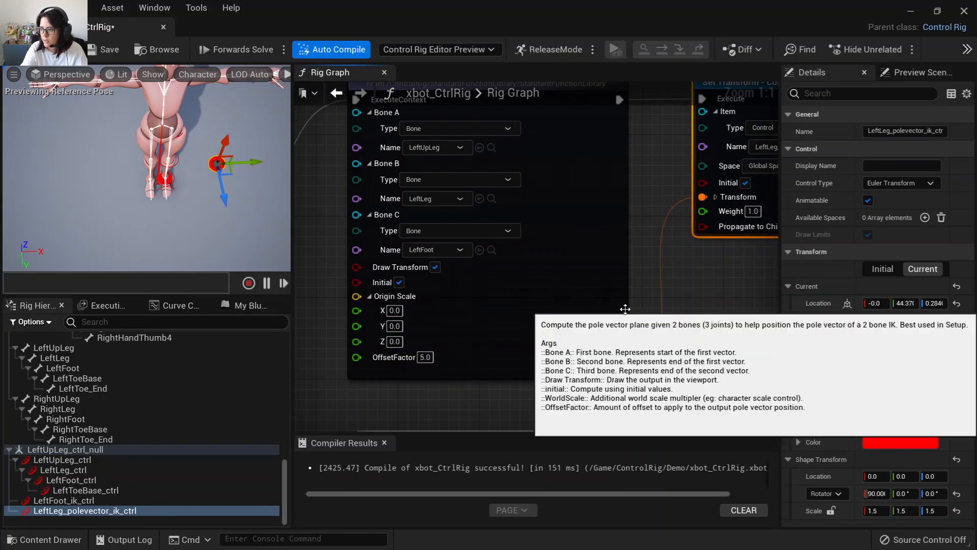
right_click_drag(624, 309, 608, 345)
right_click_drag(399, 320, 249, 309)
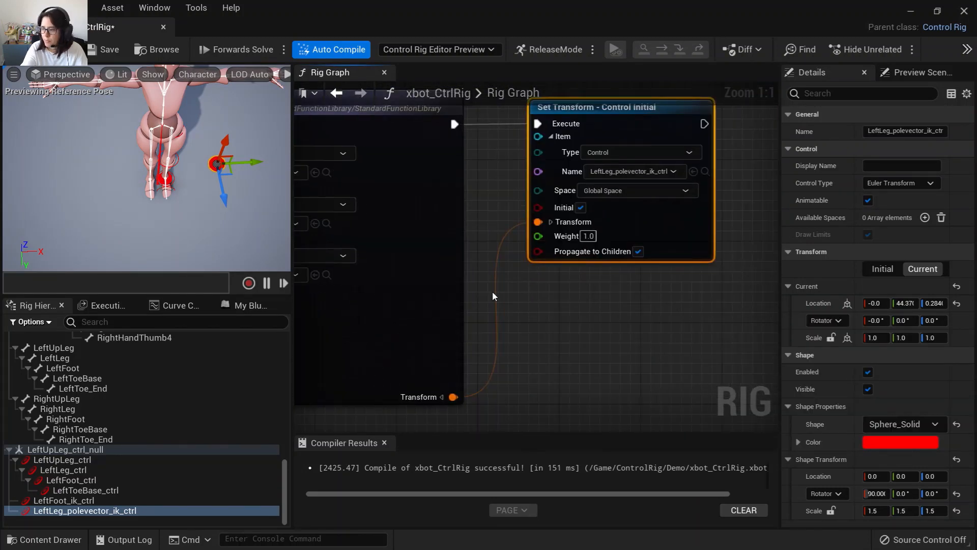
left_click(581, 208)
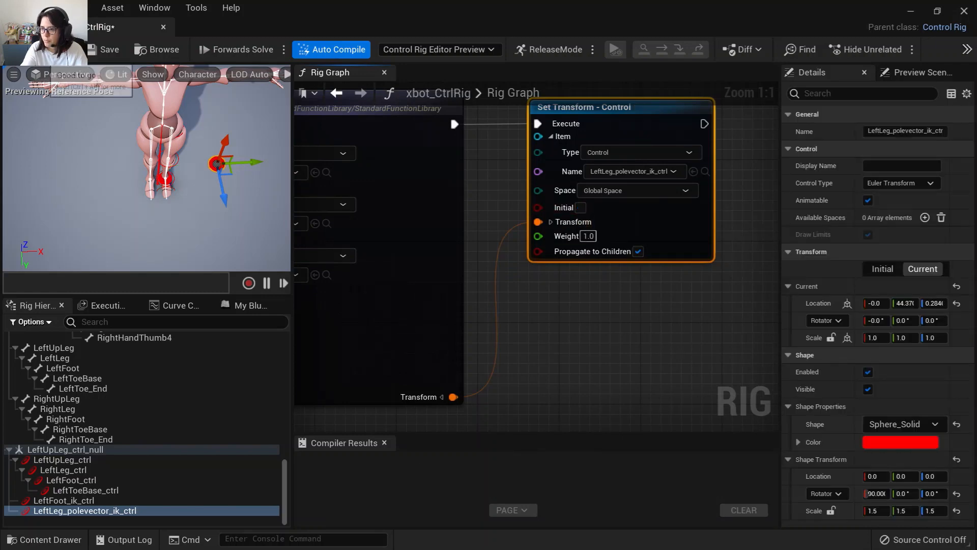
left_click(44, 57)
left_click_drag(200, 234, 99, 174, "alt")
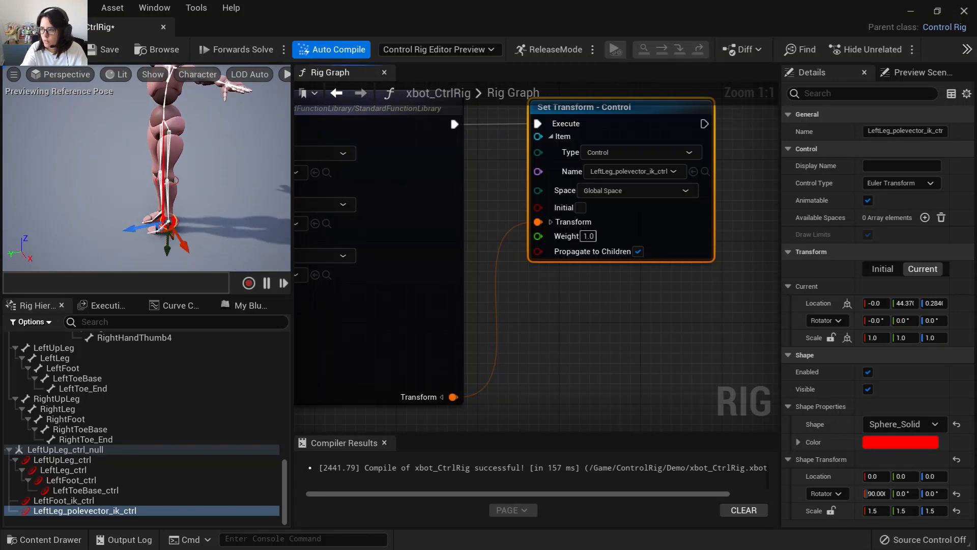
right_click_drag(591, 311, 767, 302)
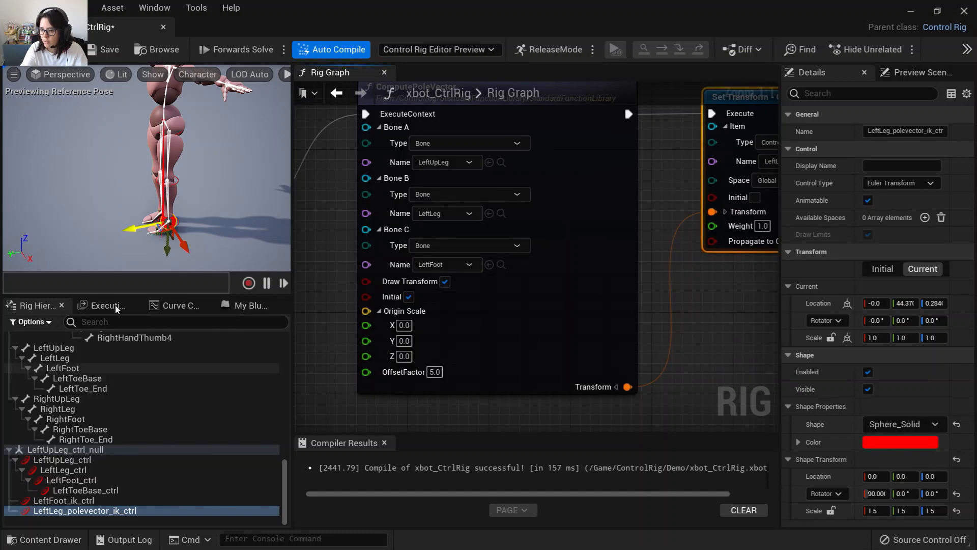
left_click_drag(166, 248, 51, 208)
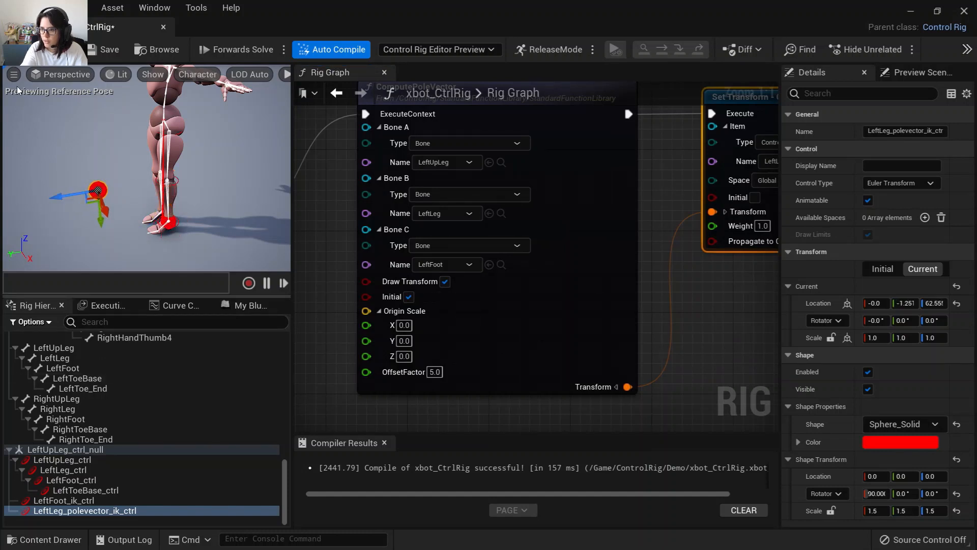
left_click(22, 53)
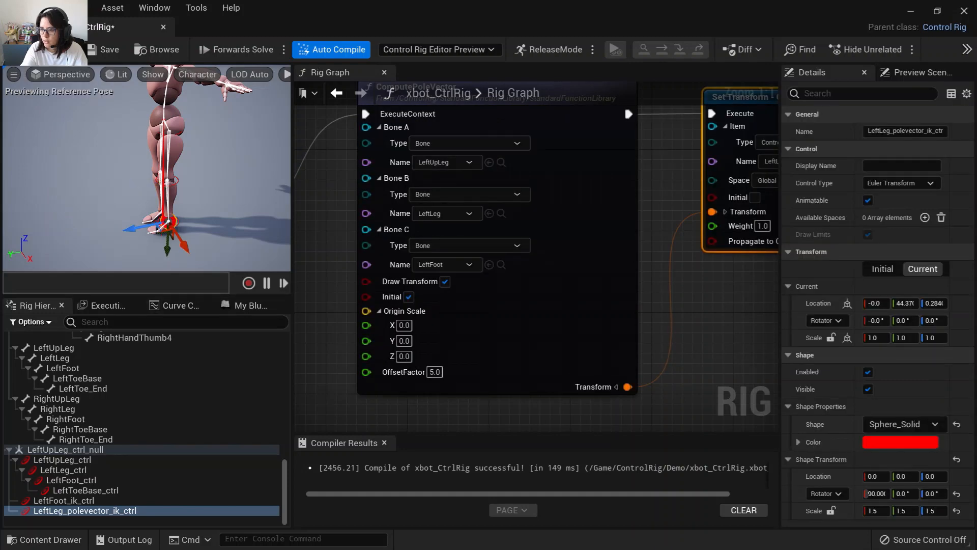
Turn Initial back on for the Set Transform node and recompile the rig.
left_click_drag(214, 178, 242, 168, "alt")
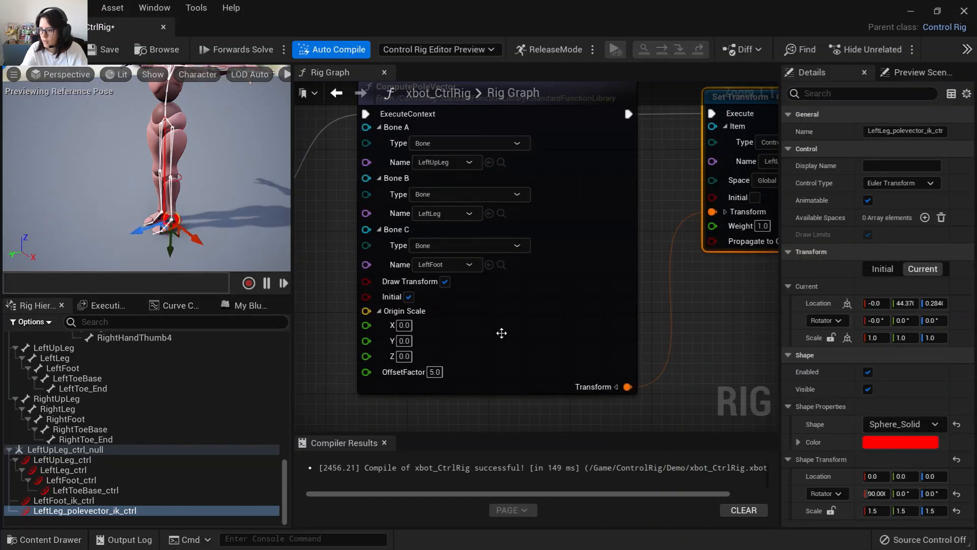
left_click(755, 197)
left_click_drag(184, 244, 236, 267, "alt")
left_click_drag(246, 214, 101, 244)
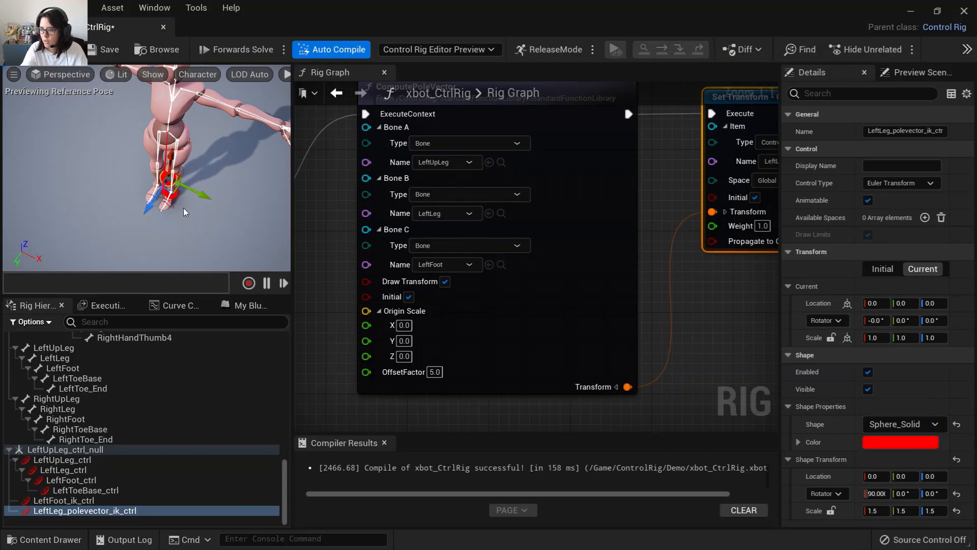
left_click_drag(203, 224, 154, 228, "alt")
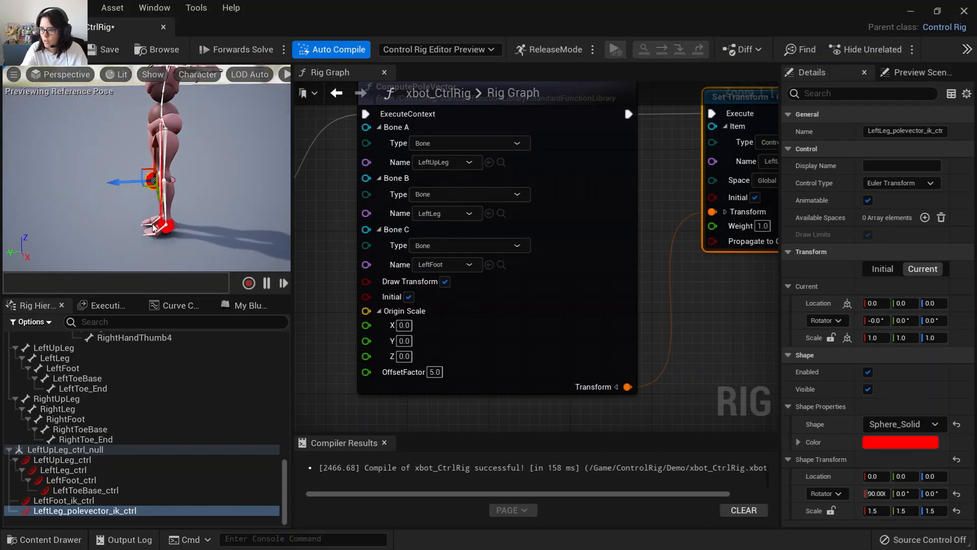
left_click_drag(115, 183, 32, 189)
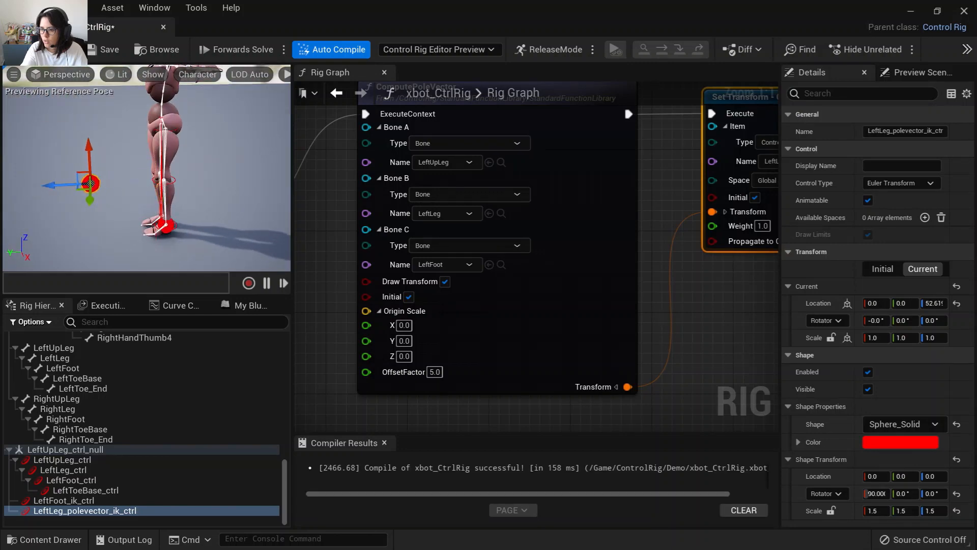
left_click(25, 52)
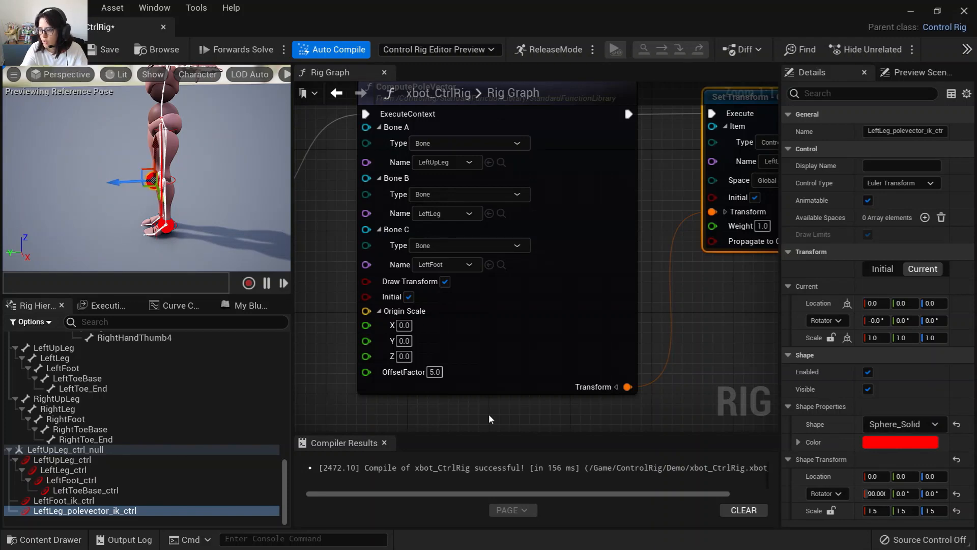
Set the ComputePoleVector OffsetFactor to 50.
left_click(433, 375)
type("50")
key("Return")
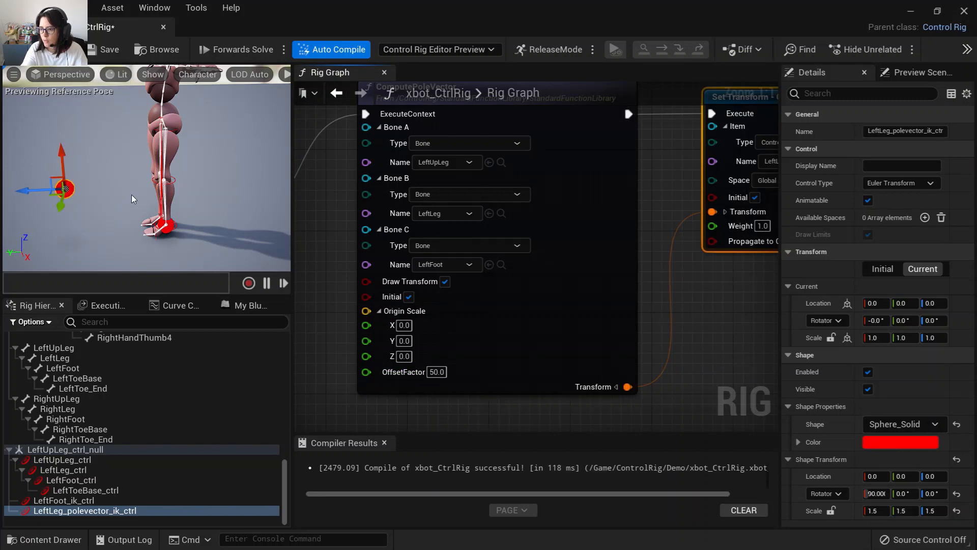
left_click_drag(131, 224, 176, 224, "alt")
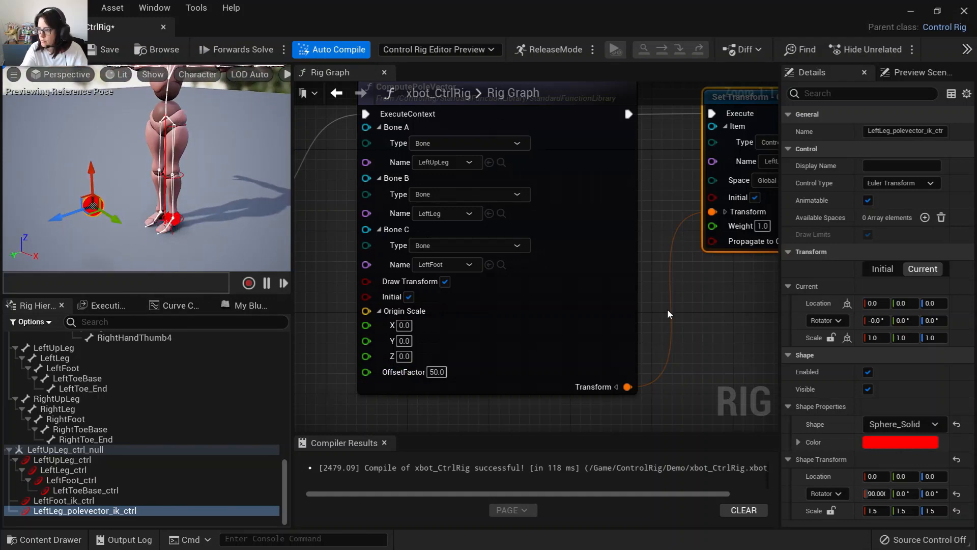
right_click_drag(670, 312, 647, 298)
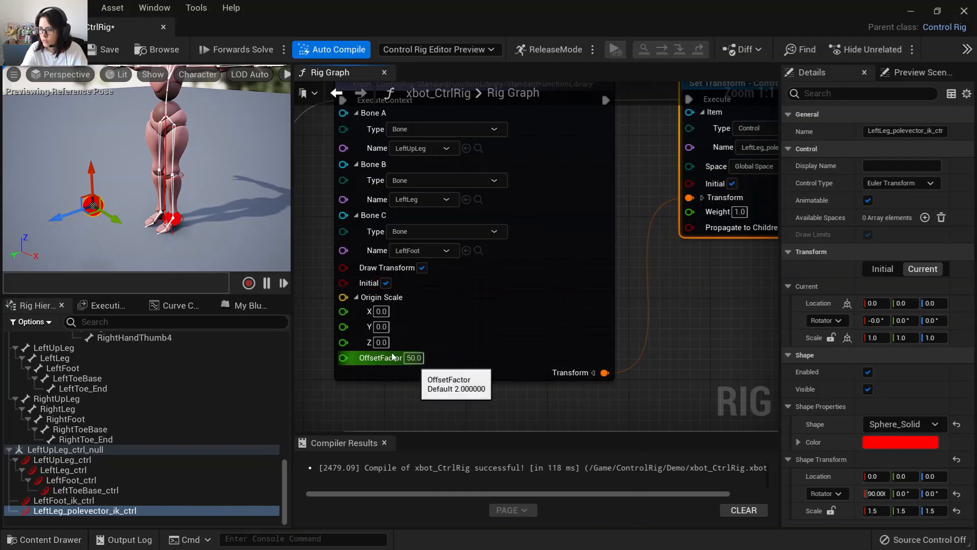
scroll(617, 313, "down", 1)
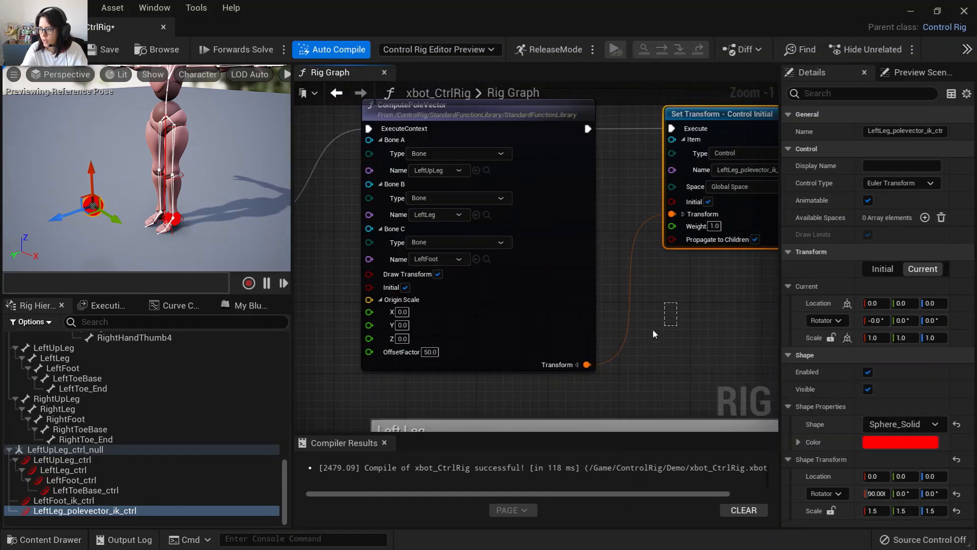
Wrap the ComputePoleVector and Set Transform nodes in a comment titled Pole Vector Position.
right_click_drag(688, 313, 584, 337)
scroll(583, 337, "down", 1)
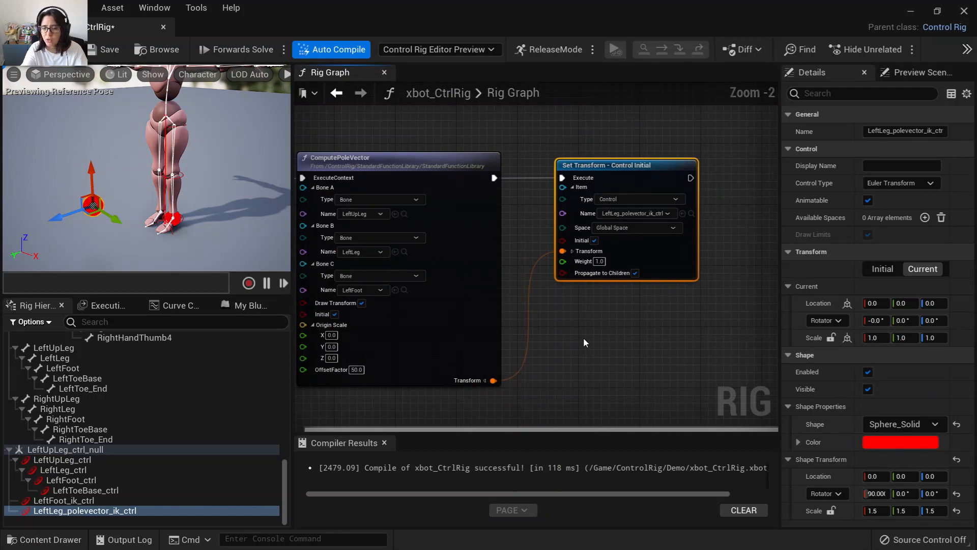
right_click_drag(542, 352, 585, 291)
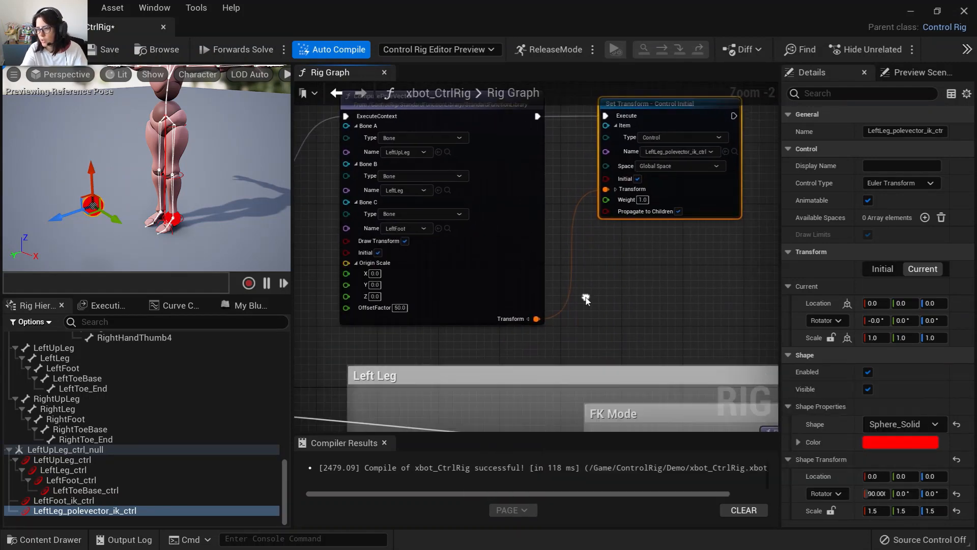
scroll(586, 296, "down", 2)
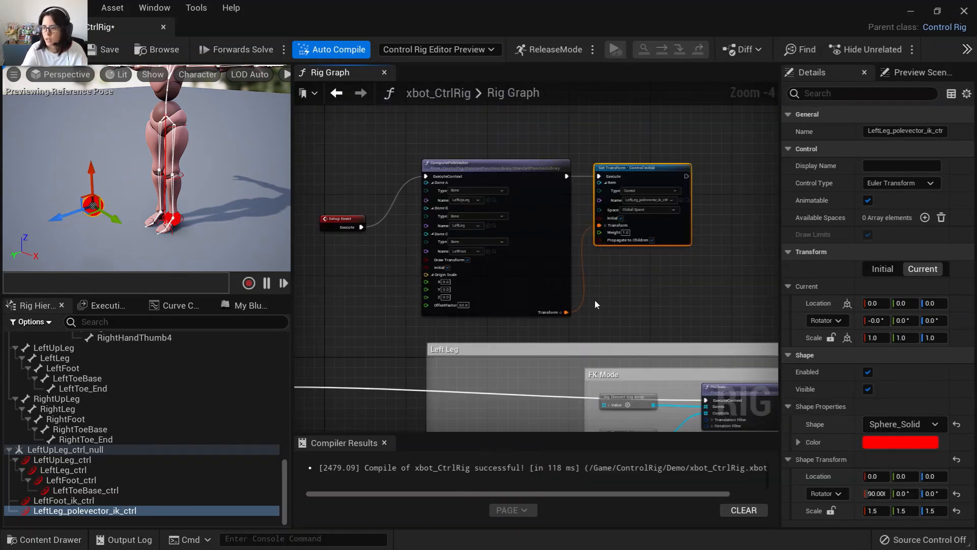
left_click_drag(463, 138, 631, 341)
type("c")
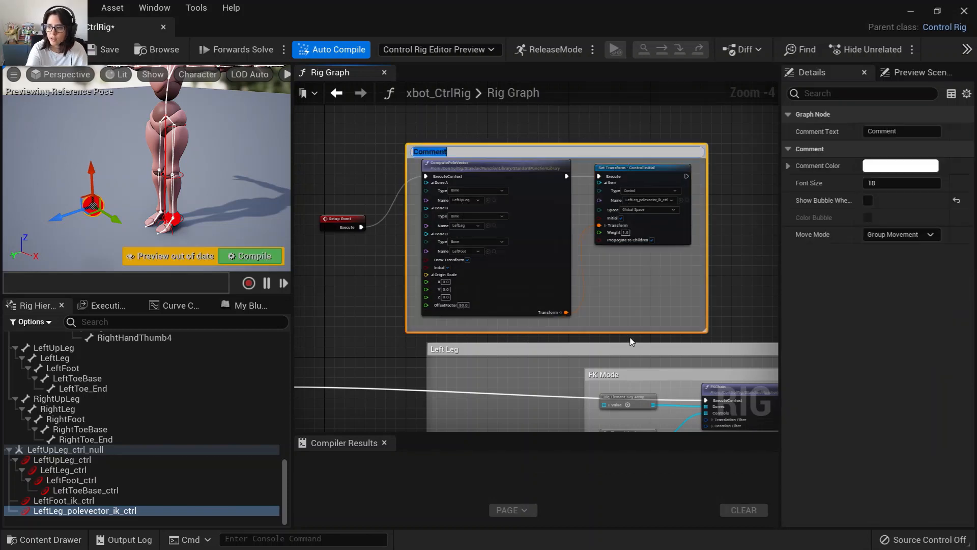
type("Pole Vector Position")
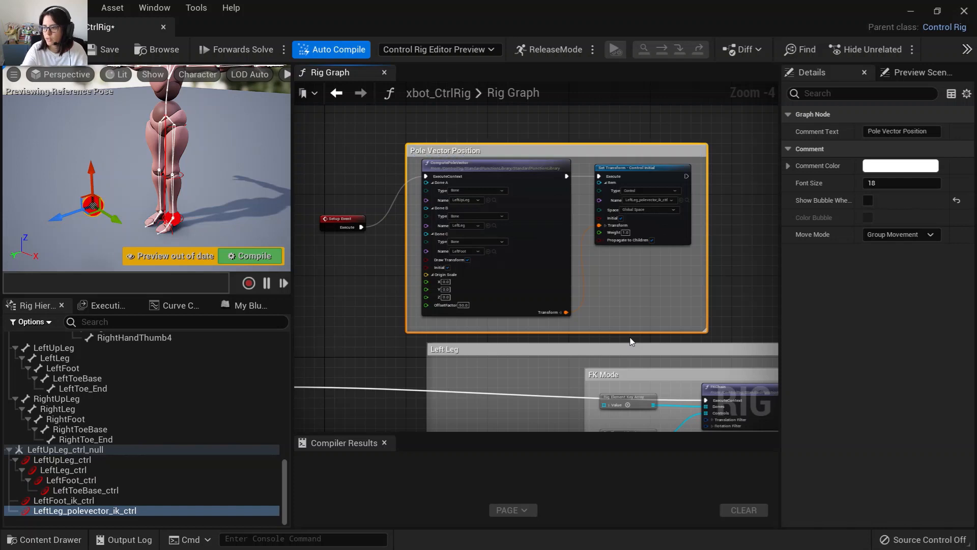
key("Return")
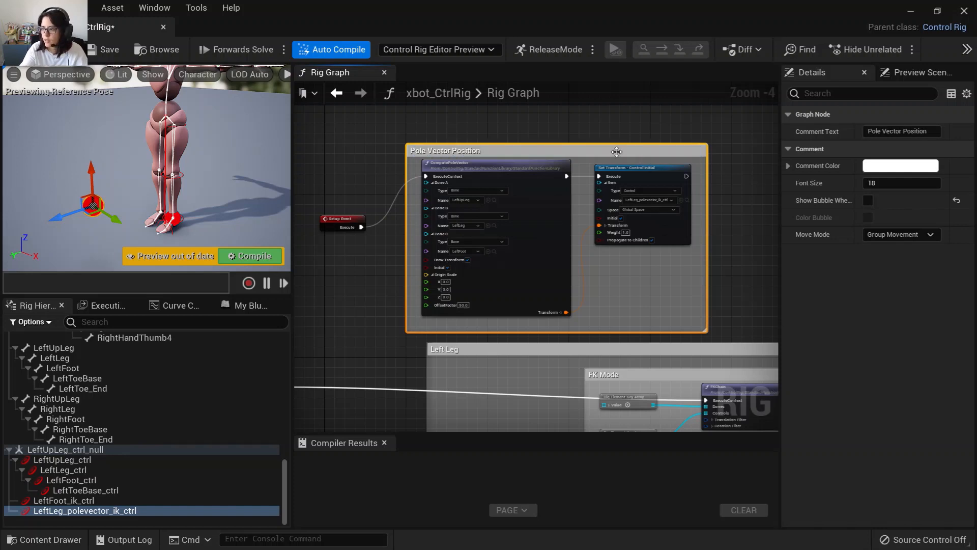
Nudge the Pole Vector Position comment and compile the rig.
left_click_drag(616, 152, 631, 132)
left_click(477, 334)
right_click_drag(477, 335, 460, 229)
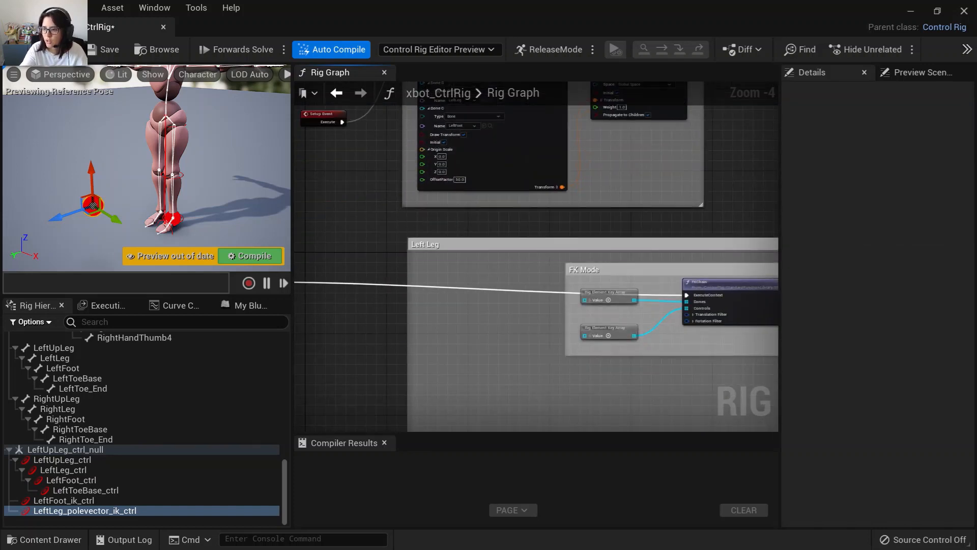
left_click(32, 50)
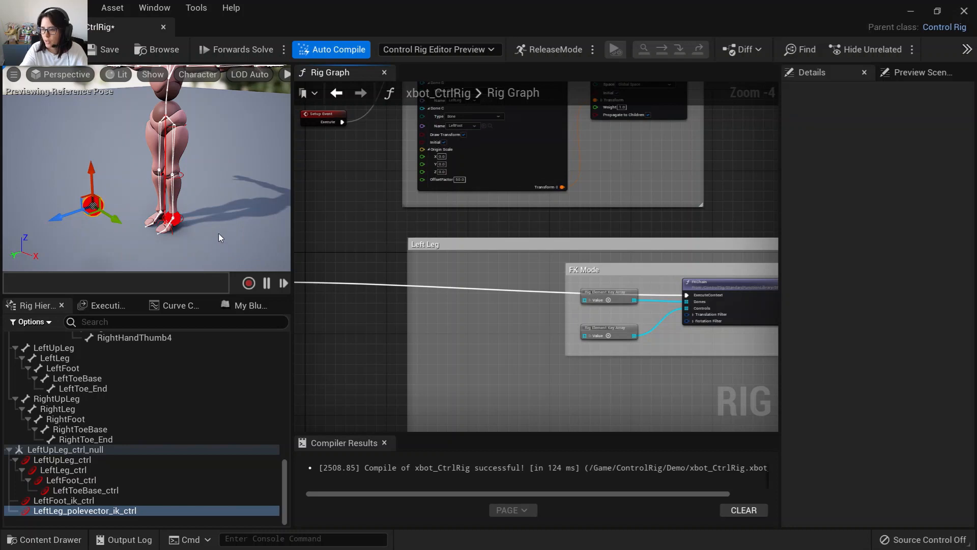
Add an IKTwoBone node in the empty graph area below the FK Mode comment.
right_click_drag(476, 381, 548, 264)
scroll(523, 319, "down", 3)
right_click_drag(524, 319, 439, 303)
scroll(447, 306, "up", 2)
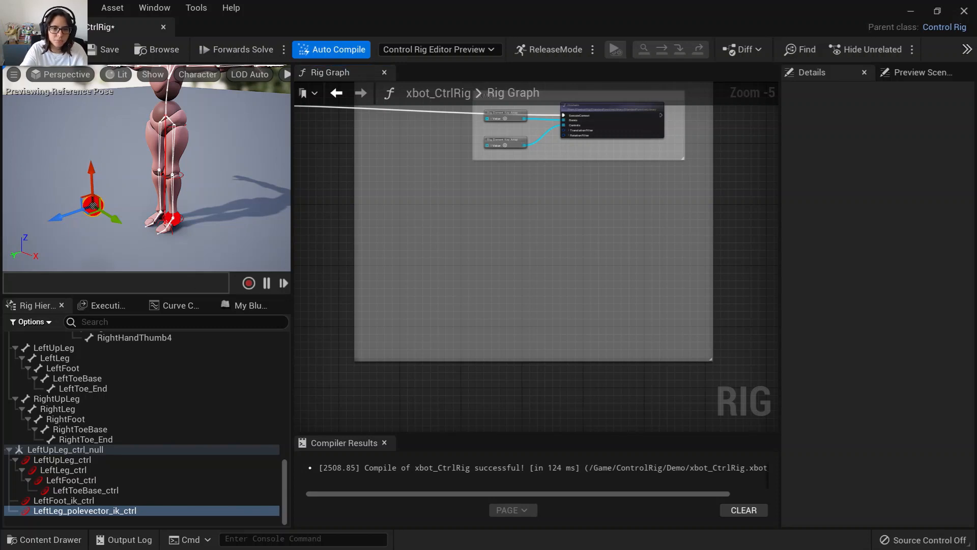
right_click_drag(547, 382, 612, 345)
scroll(613, 344, "up", 2)
right_click_drag(576, 317, 622, 389)
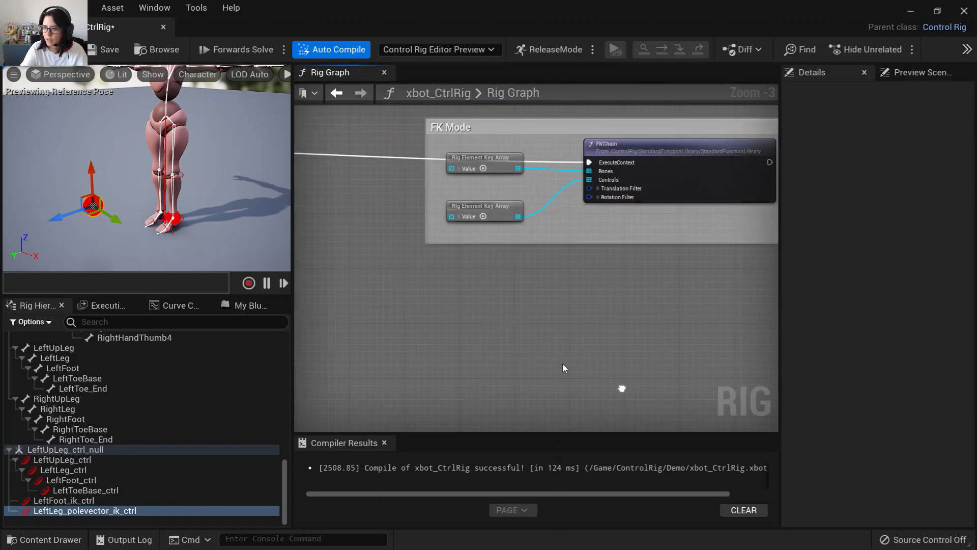
right_click_drag(439, 335, 619, 332)
right_click_drag(465, 299, 316, 241)
right_click_drag(491, 286, 350, 262)
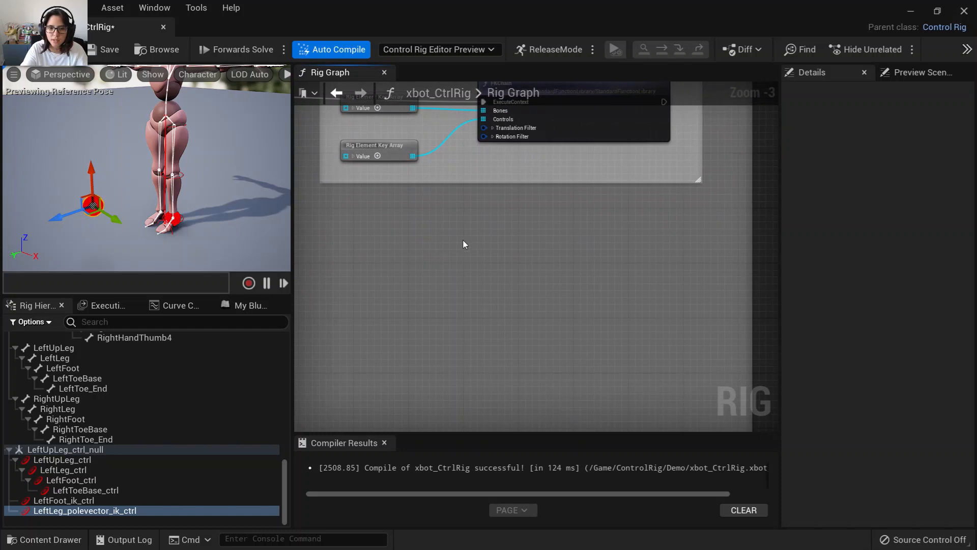
right_click_drag(464, 245, 462, 292)
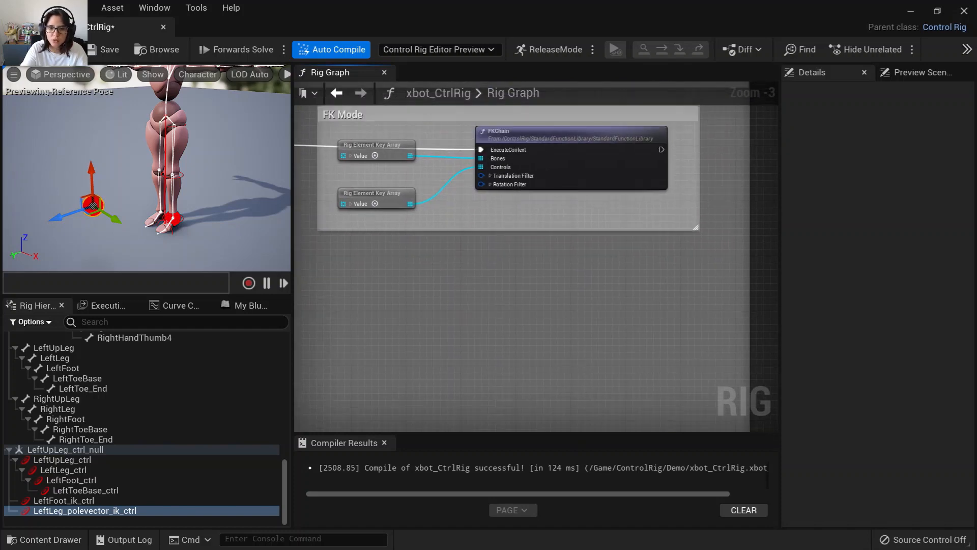
right_click(503, 294)
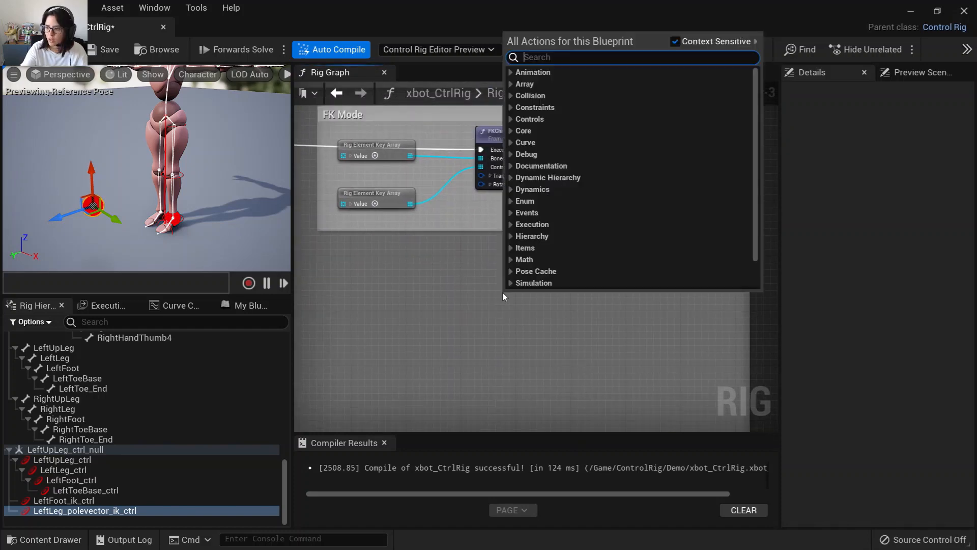
type("iktwo")
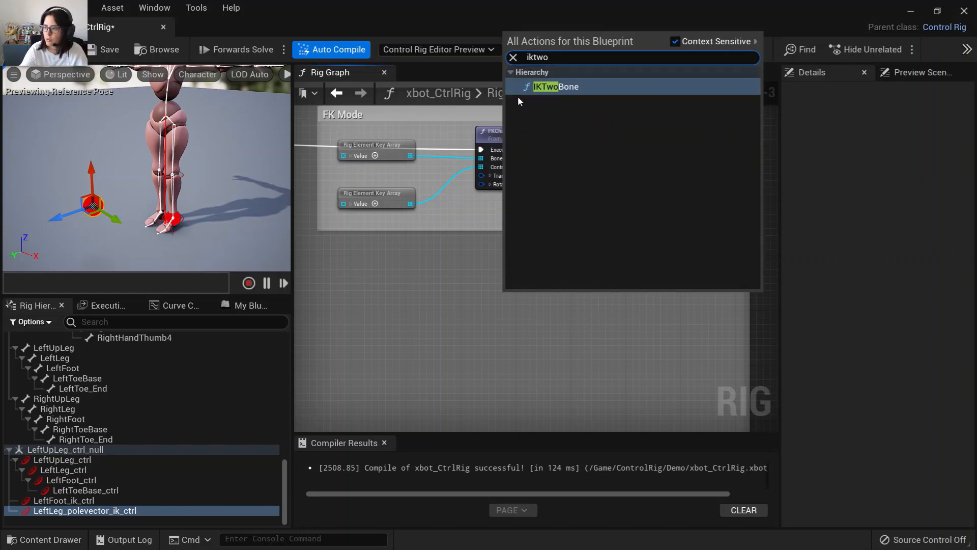
left_click(563, 87)
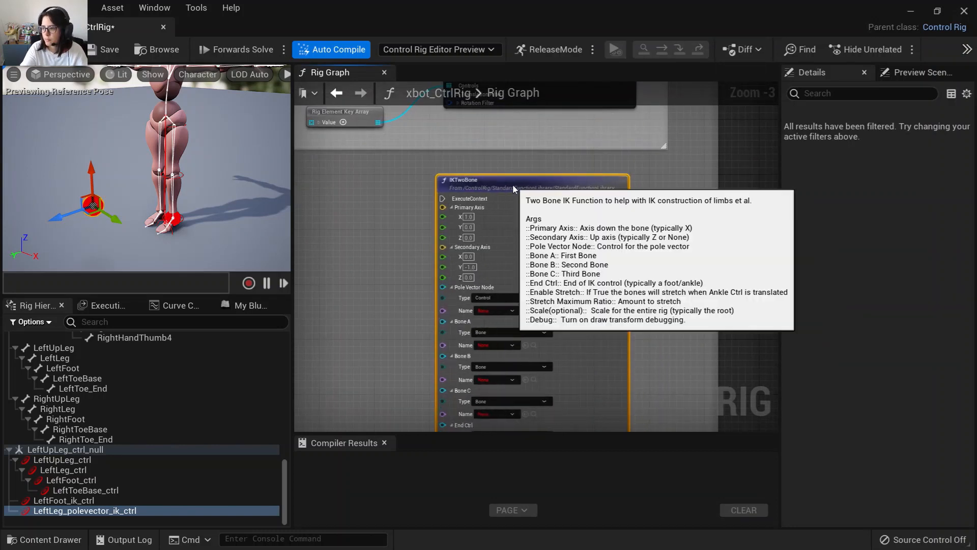
Position the IKTwoBone node and connect its ExecuteContext input into the execution chain.
right_click_drag(362, 225, 344, 183)
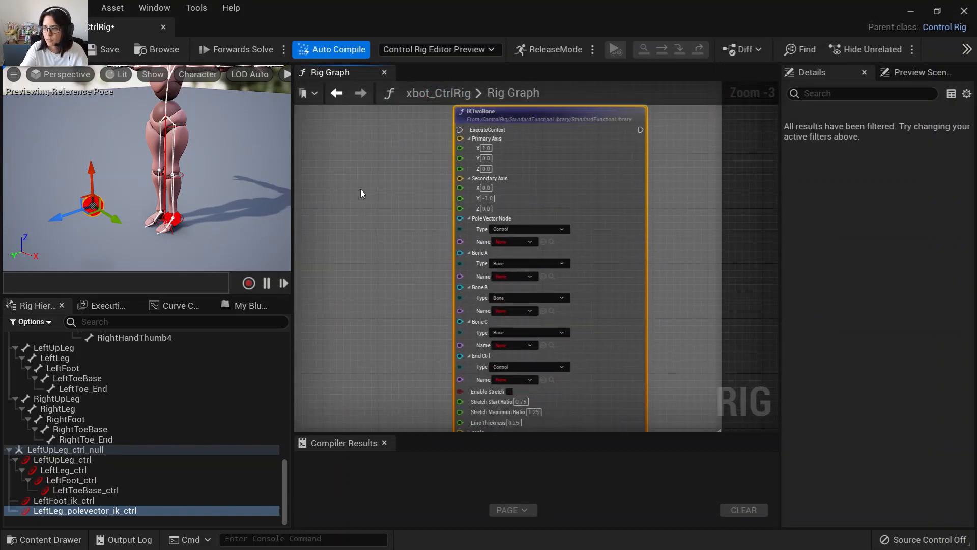
scroll(312, 266, "up", 3)
scroll(459, 290, "down", 3)
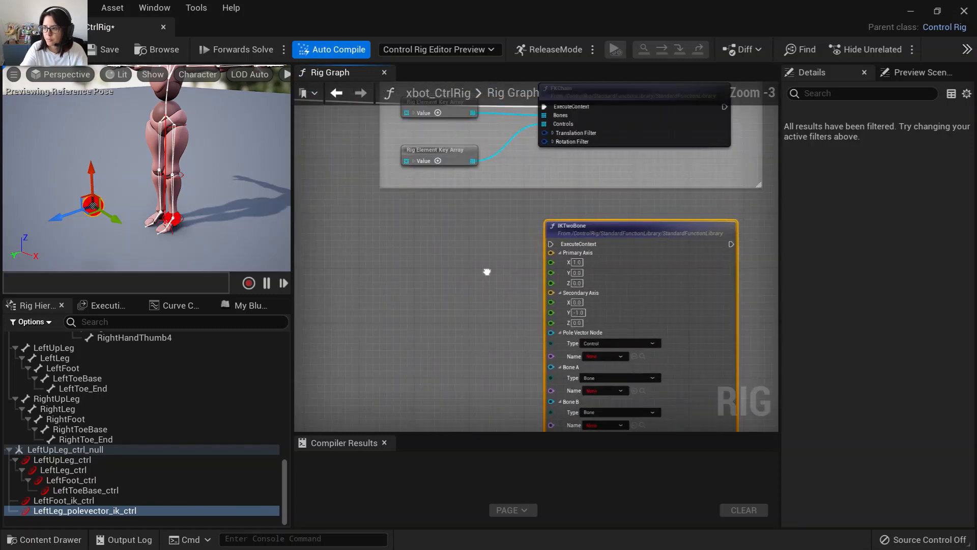
right_click_drag(488, 271, 654, 264)
left_click_drag(343, 189, 631, 331)
right_click_drag(498, 384, 419, 247)
scroll(420, 248, "up", 3)
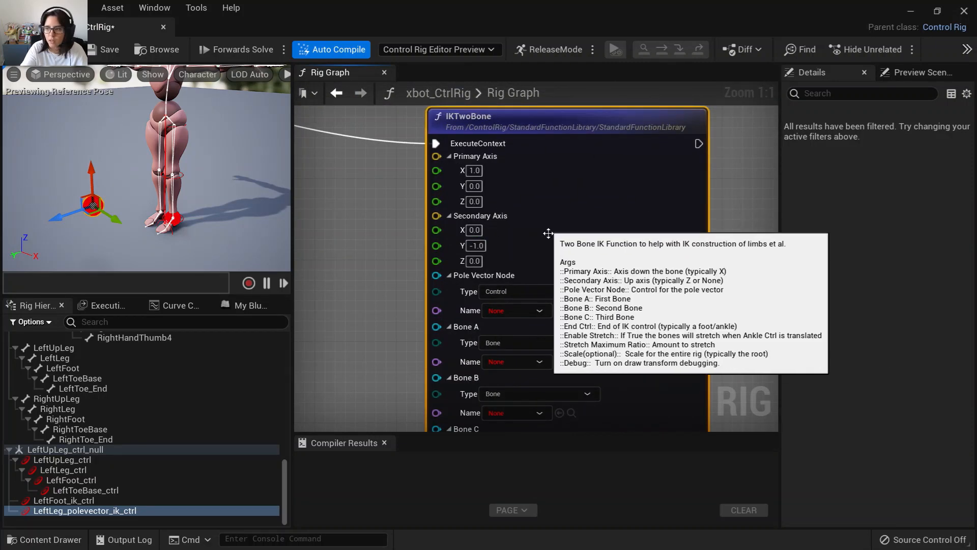
Set the IKTwoBone Primary Axis to 0, 1, 0 and the Secondary Axis to 0, 0, 1.
left_click(475, 171)
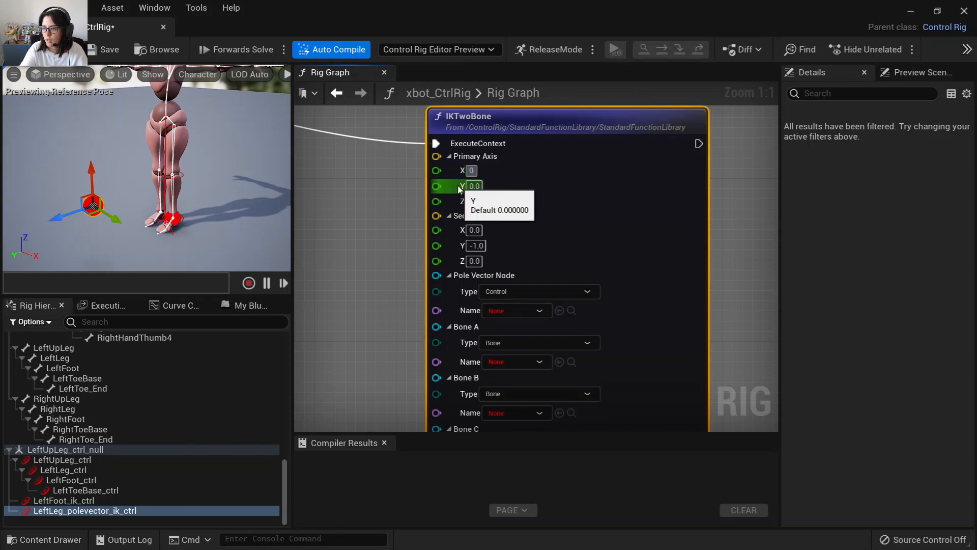
key("Tab")
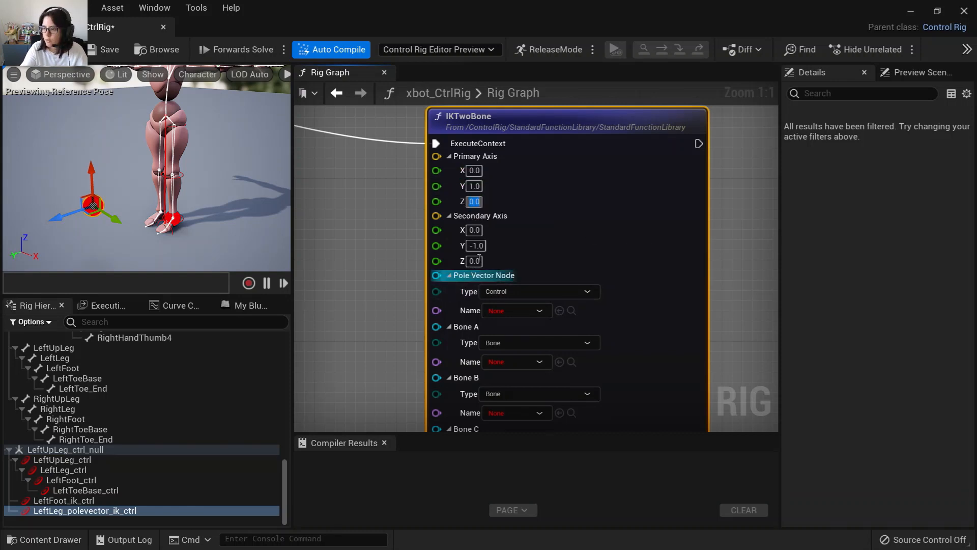
key("Return")
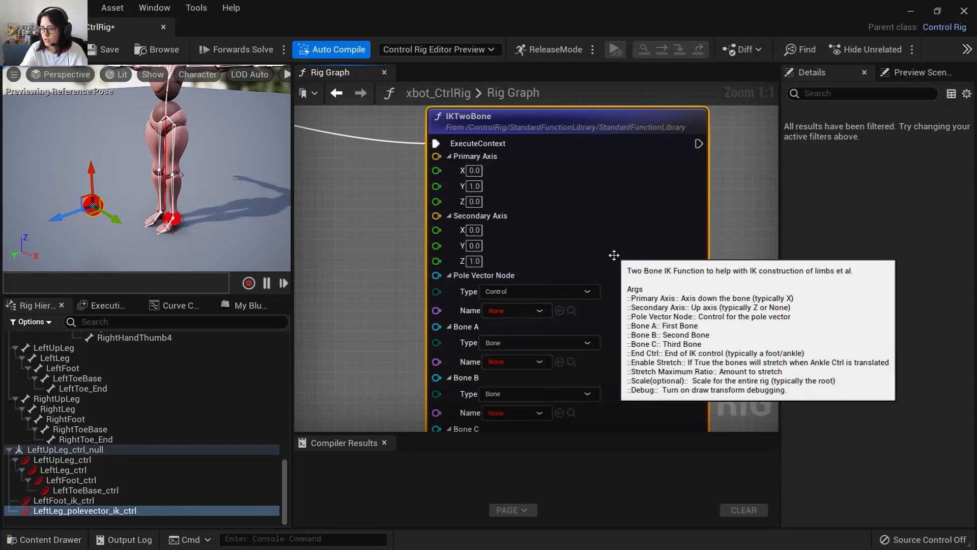
Assign LeftLeg_polevector_ik_ctrl as the IKTwoBone Pole Vector Node from the selected hierarchy item.
right_click_drag(369, 327, 319, 284)
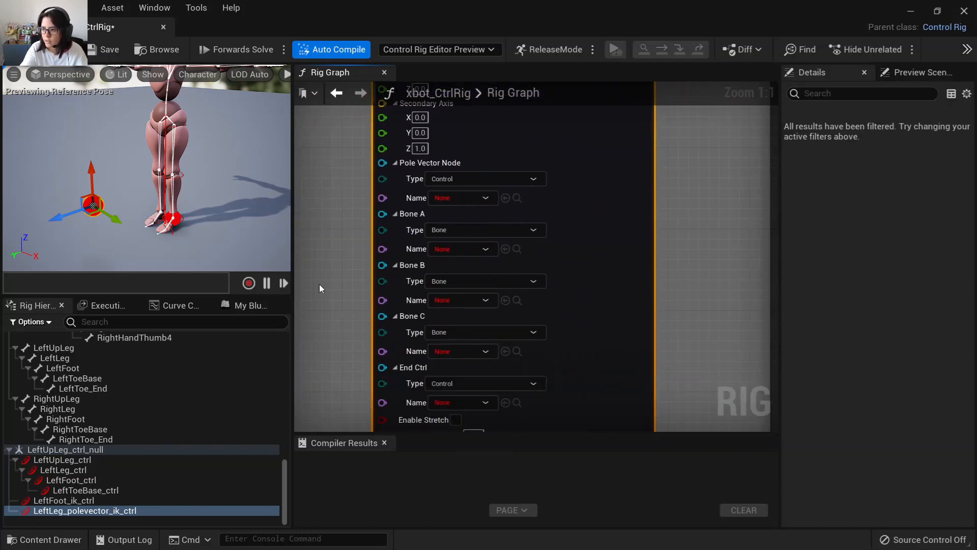
left_click(112, 510)
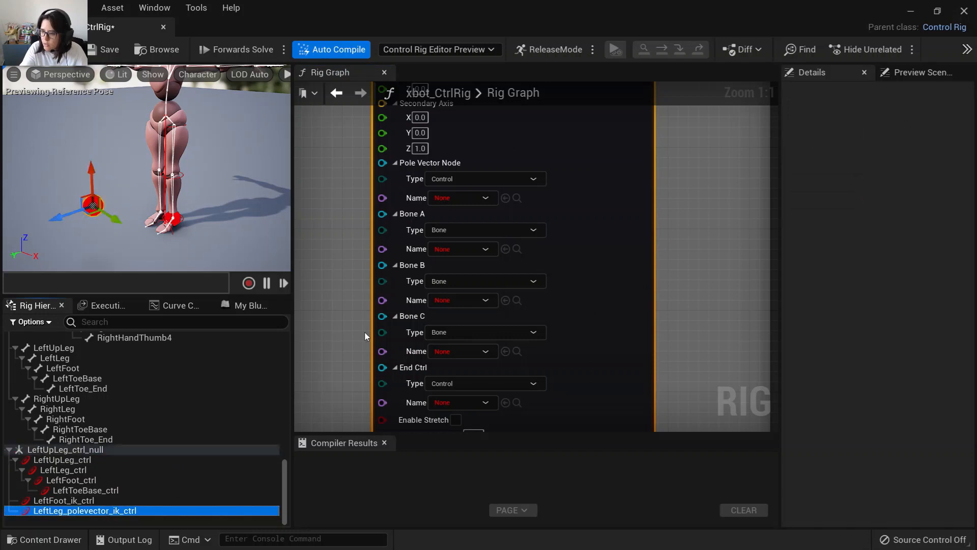
left_click(506, 198)
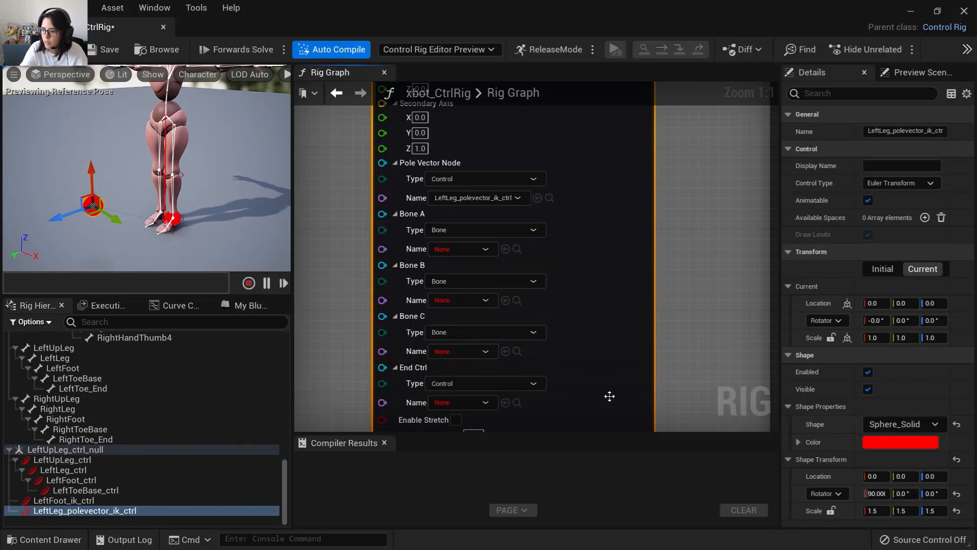
Assign LeftUpLeg, LeftLeg and LeftFoot as Bone A, Bone B and Bone C of the IKTwoBone node.
scroll(130, 448, "up", 5)
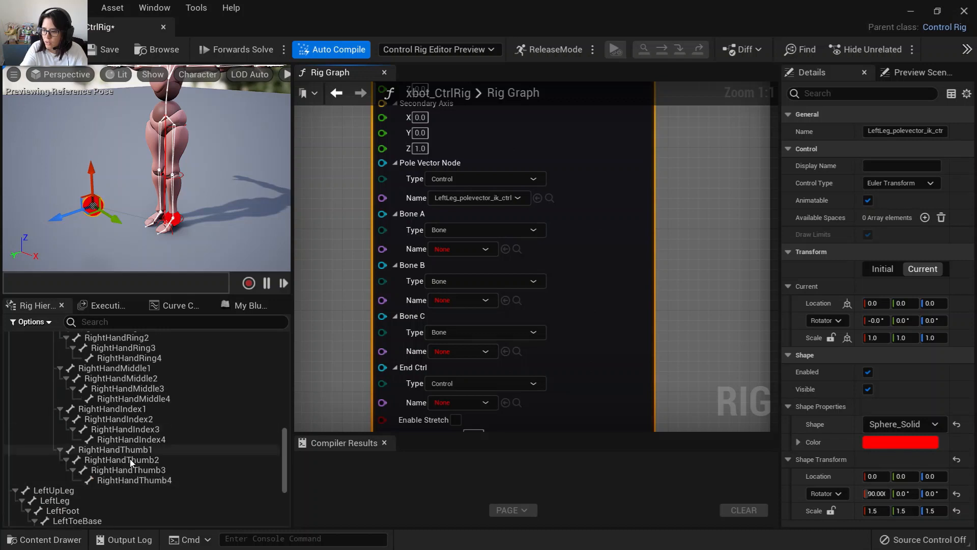
scroll(130, 460, "down", 3)
left_click(90, 409)
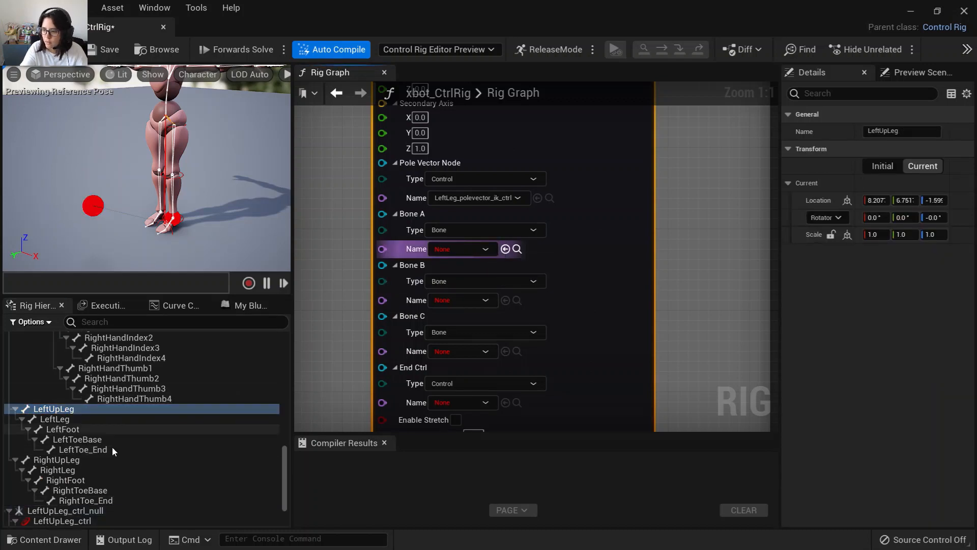
left_click(54, 418)
left_click(506, 301)
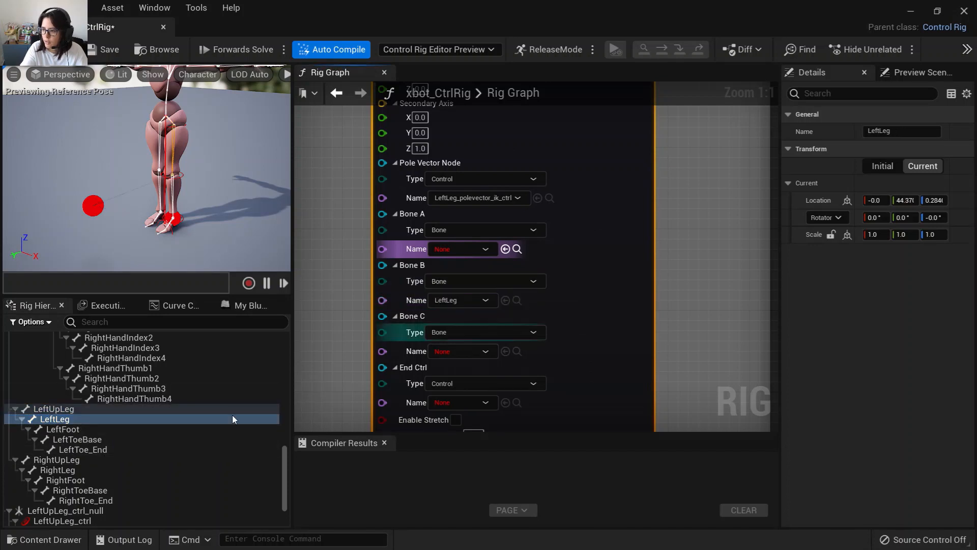
left_click(53, 408)
left_click(505, 249)
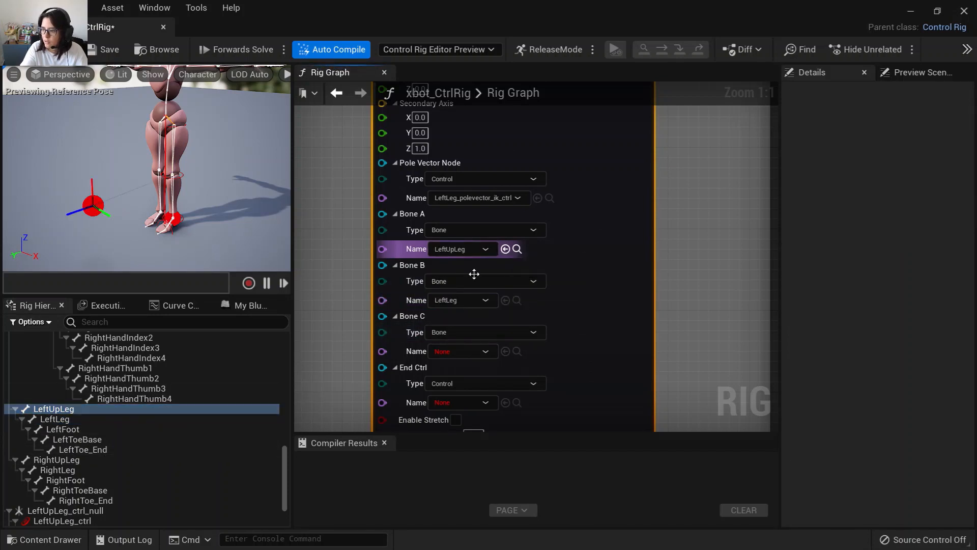
left_click(78, 428)
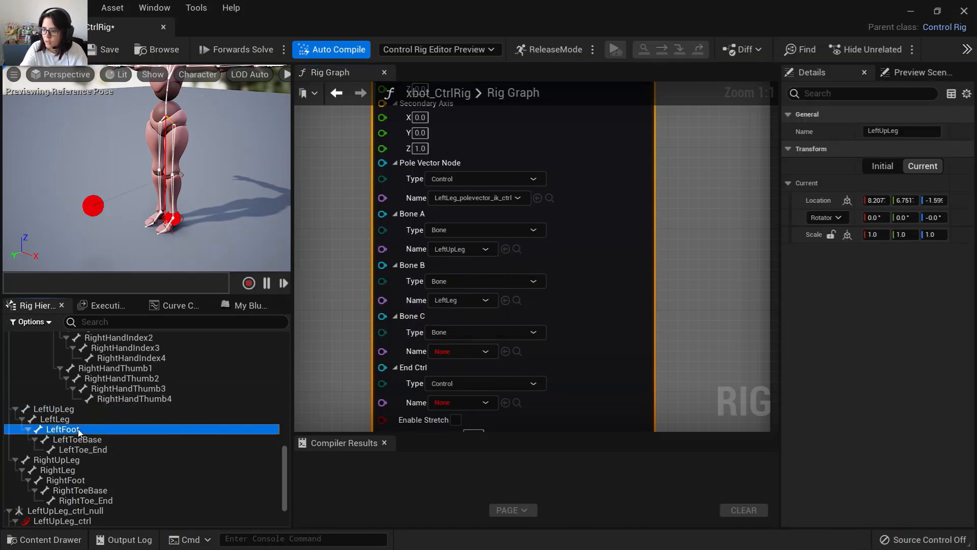
left_click(505, 351)
Assign LeftFoot_ik_ctrl as the IKTwoBone End Ctrl from the selected hierarchy item.
right_click_drag(674, 342, 668, 203)
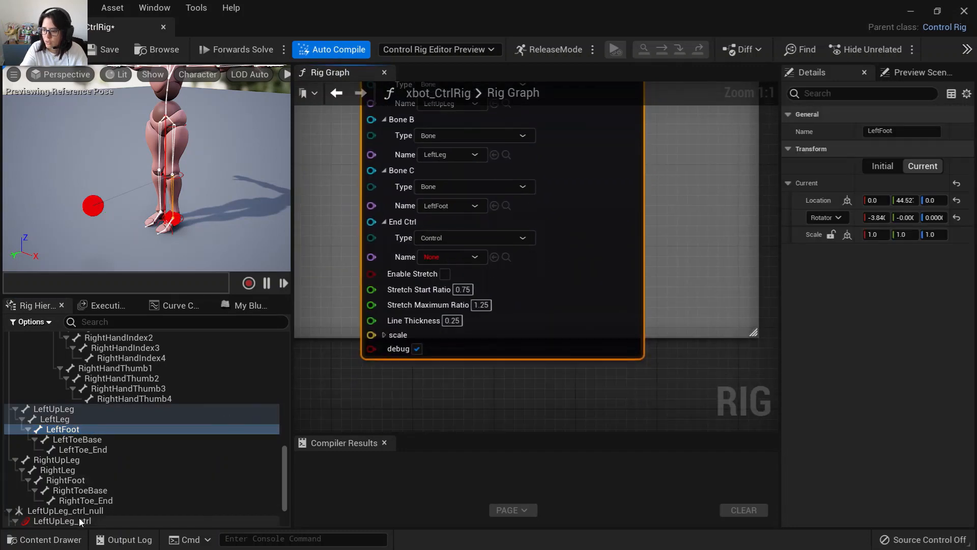
left_click(63, 520)
scroll(77, 504, "down", 3)
left_click(77, 500)
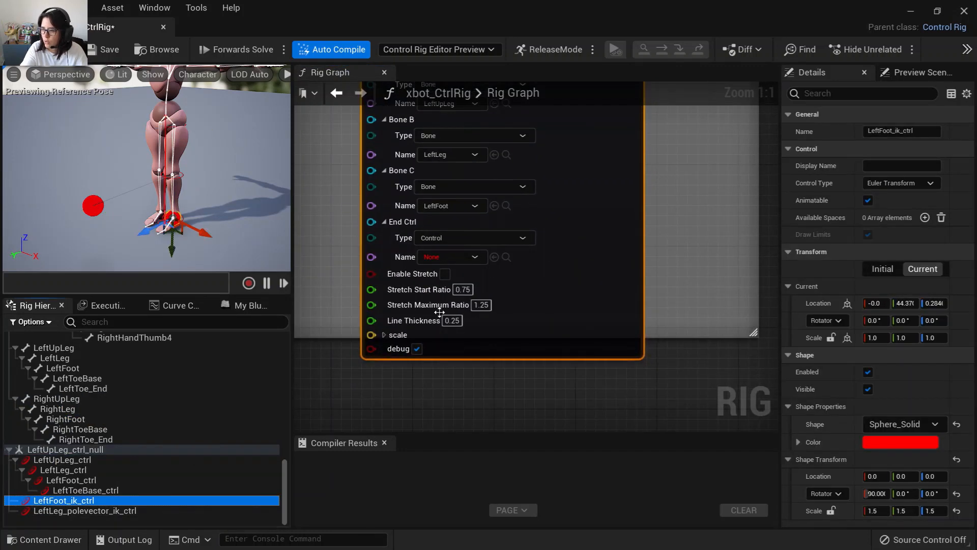
left_click(494, 256)
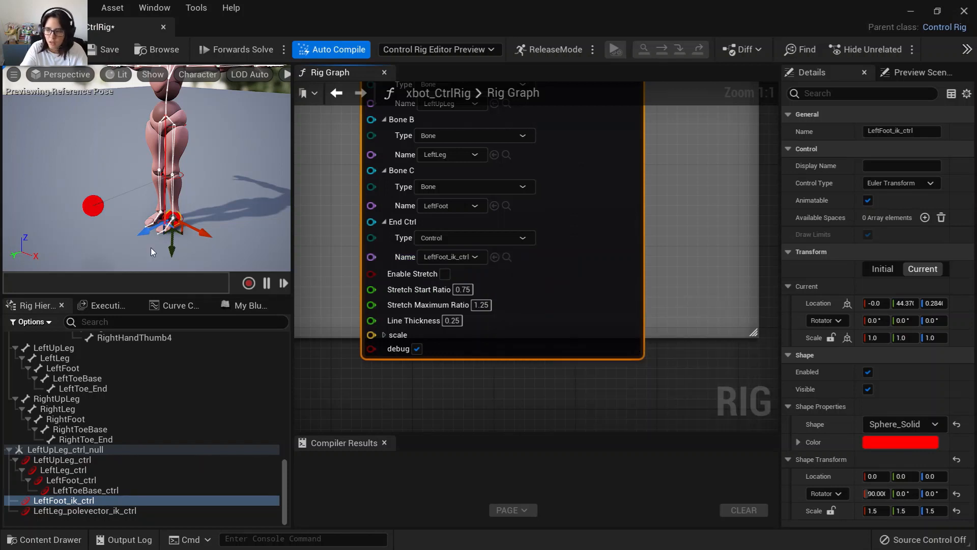
Enable Stretch on the IKTwoBone node and test it by moving the foot IK control upward in the viewport.
mouse_move(173, 244)
left_mouse_down()
mouse_move(178, 202)
mouse_move(179, 267)
mouse_move(179, 196)
mouse_move(181, 248)
left_mouse_up()
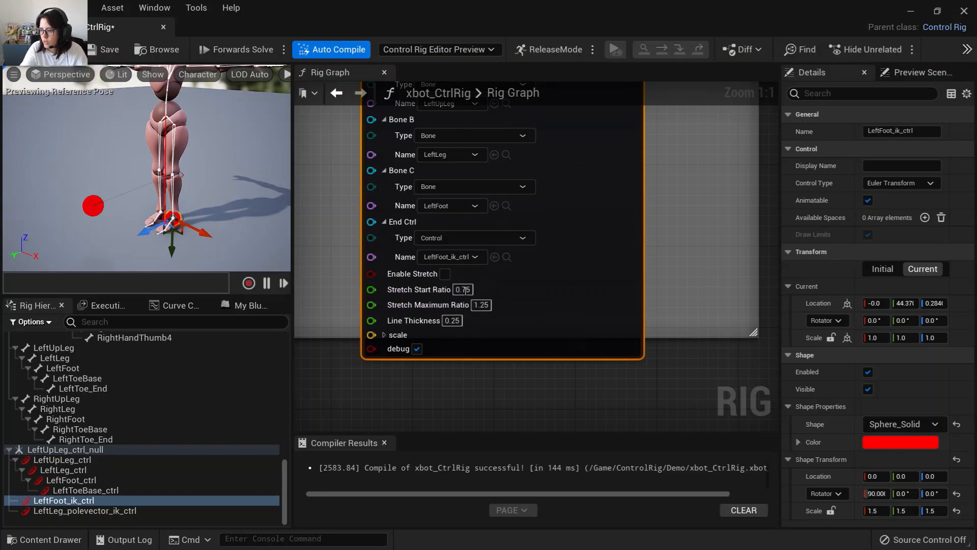
left_click(444, 274)
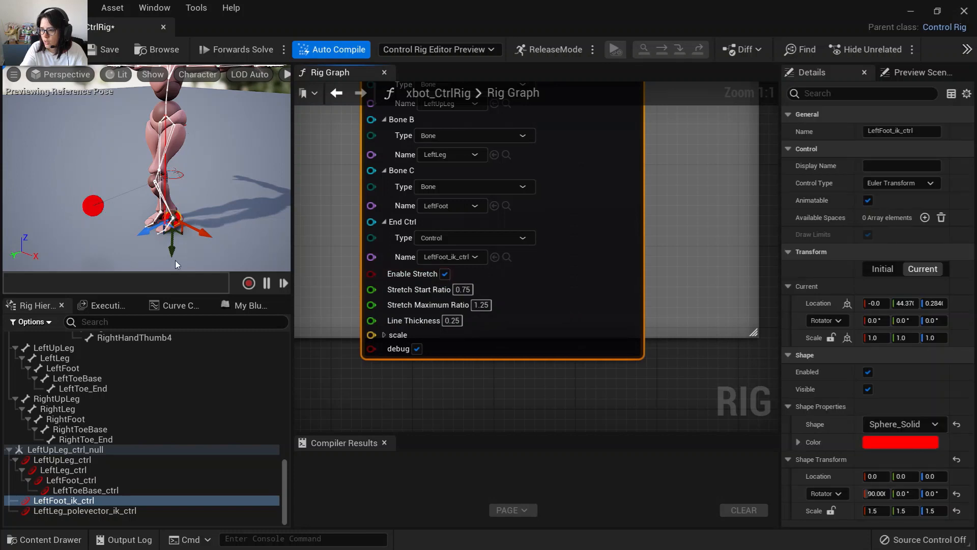
left_click_drag(171, 249, 229, 266)
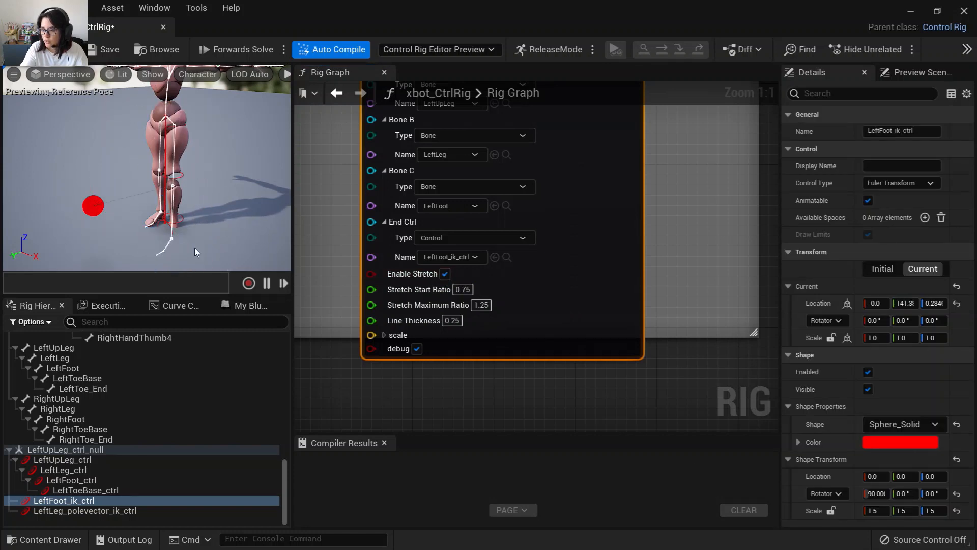
Try setting the IKTwoBone Stretch Maximum Ratio to 5 and raise the foot IK control to test the stretch.
middle_click_drag(194, 247, 166, 140)
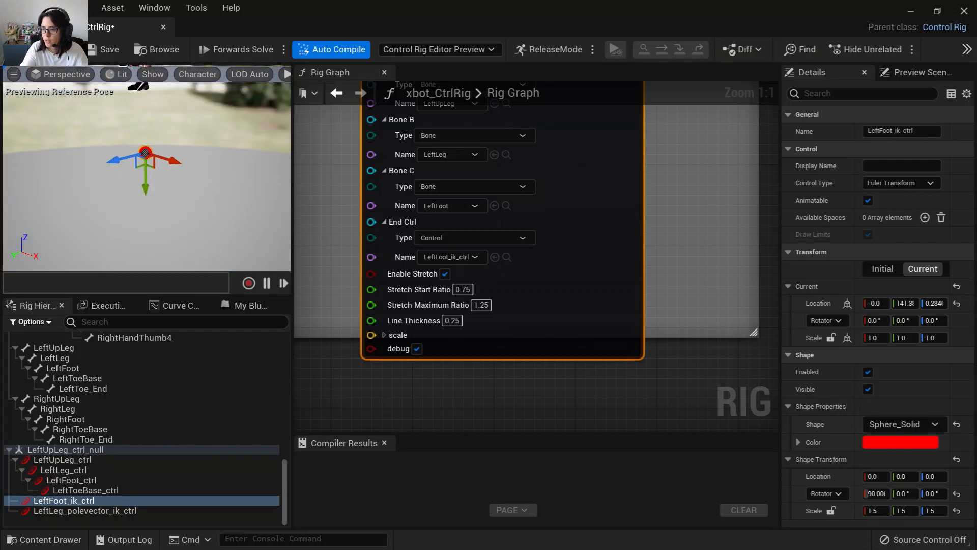
mouse_move(128, 211)
left_mouse_down("alt")
mouse_move(110, 224)
mouse_move(125, 197)
left_mouse_up("alt")
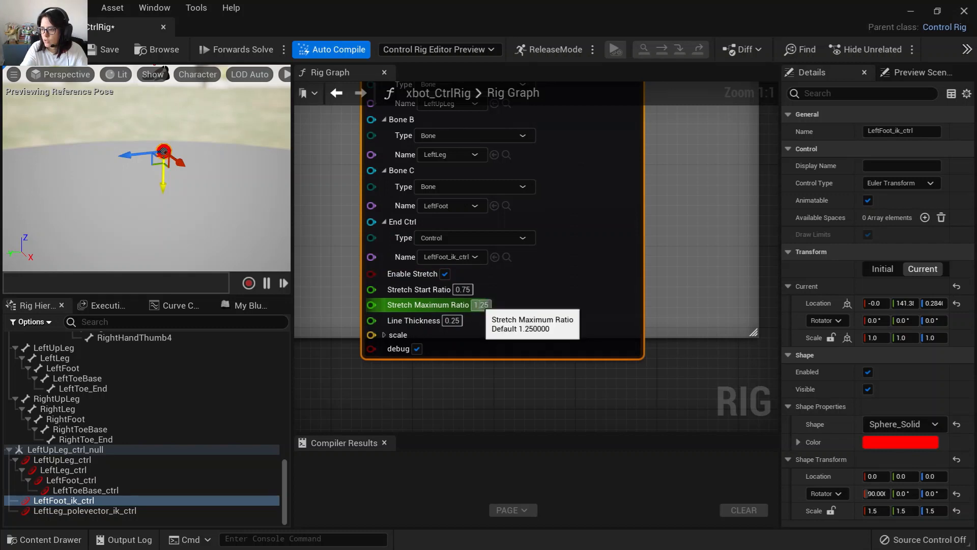
left_click(481, 305)
type("5")
key("Return")
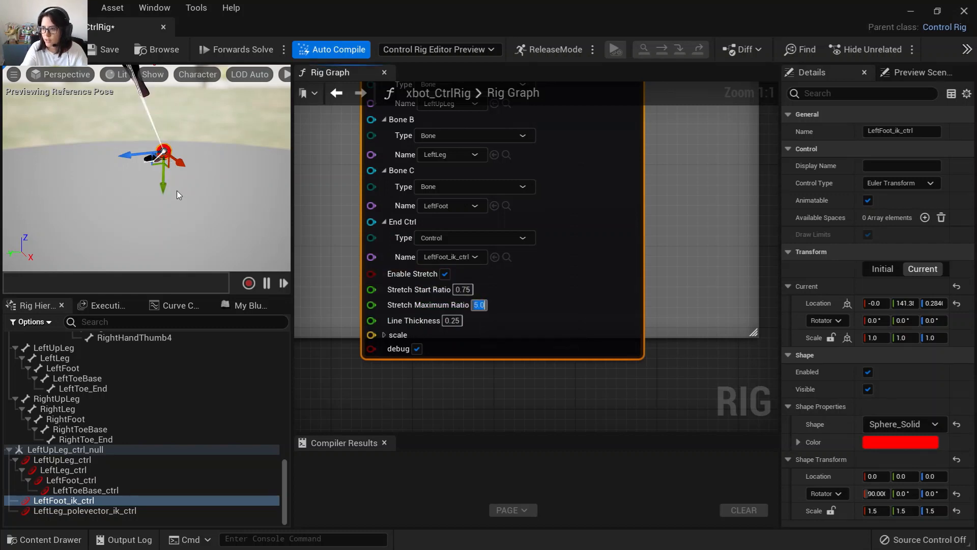
left_click_drag(164, 191, 163, 171)
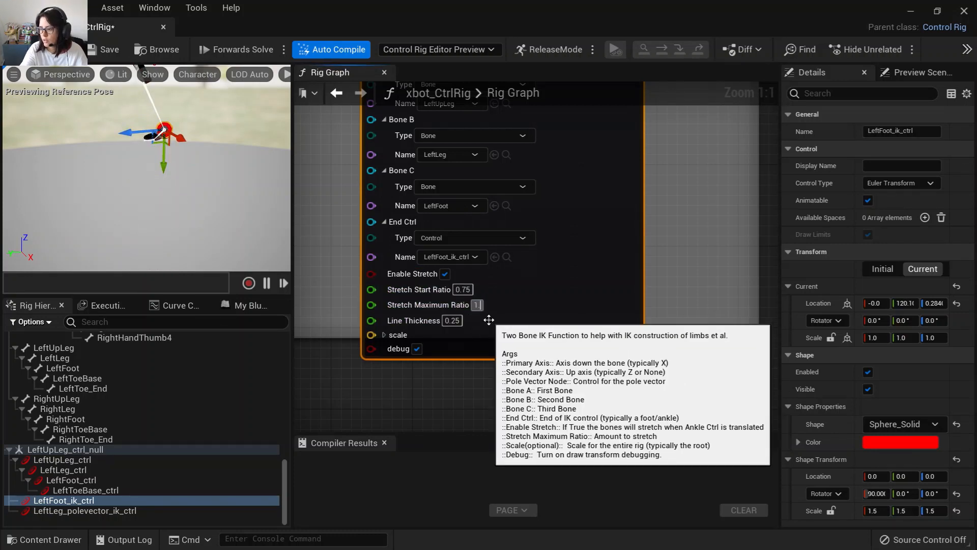
Disable Enable Stretch on the IKTwoBone node.
left_click(446, 283)
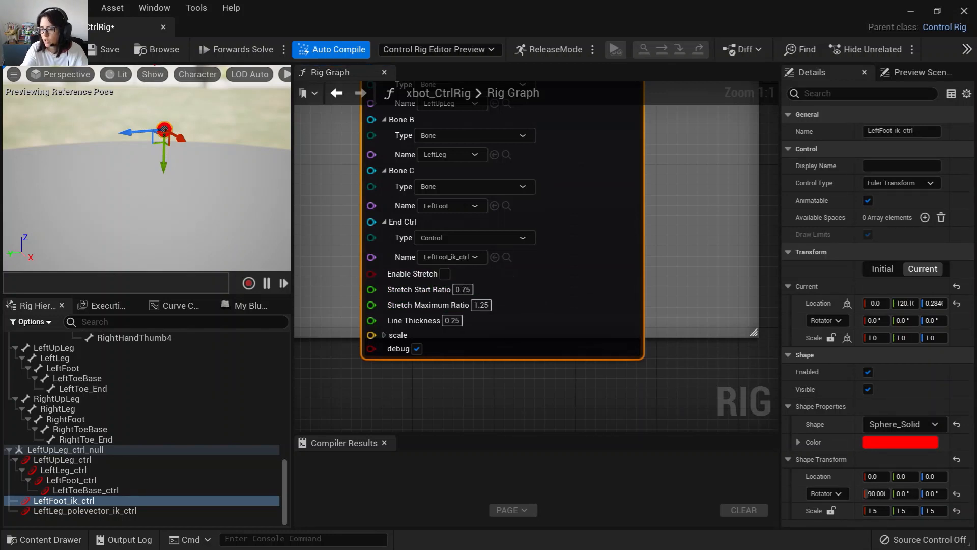
left_click_drag(147, 153, 219, 200, "alt")
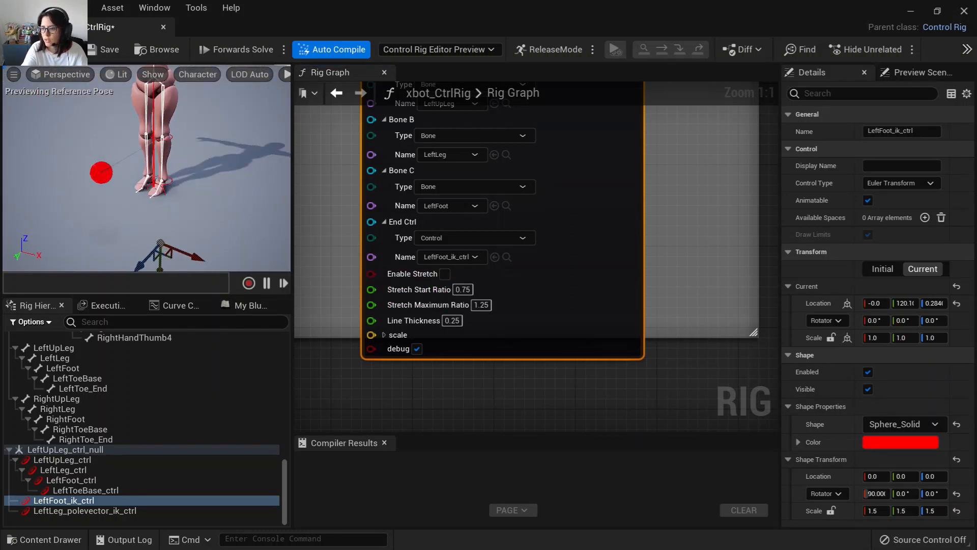
left_click(28, 53)
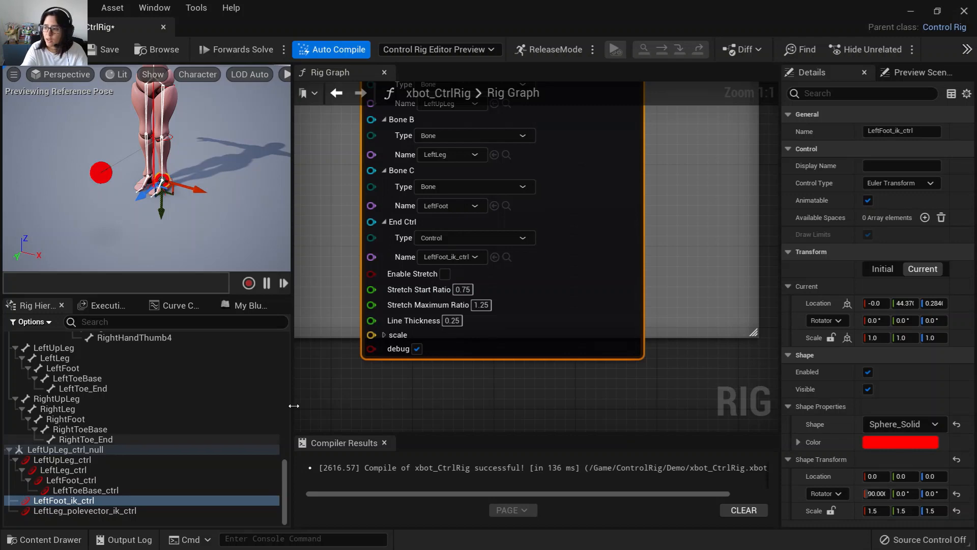
Wrap the IKTwoBone node in a comment titled IK Mode.
scroll(469, 389, "down", 3)
right_click(428, 380)
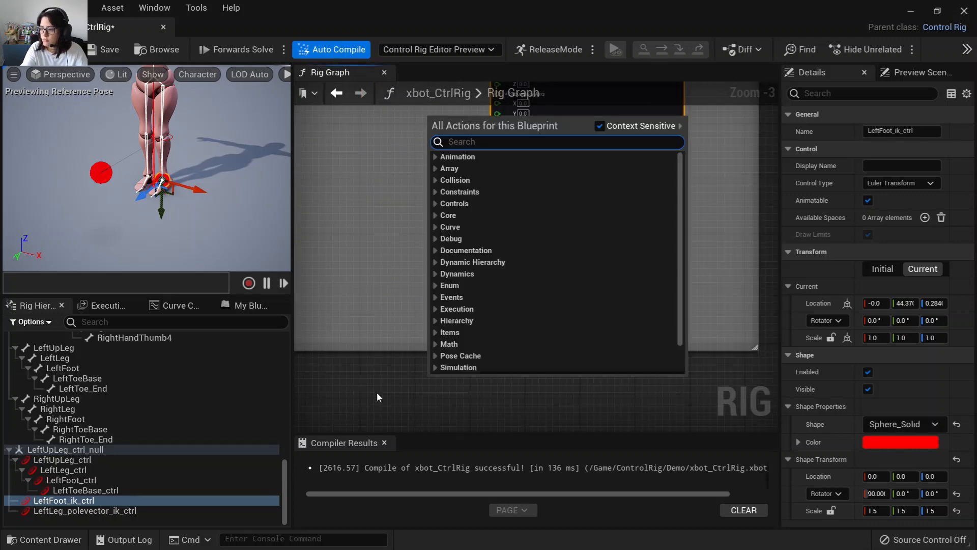
left_click(376, 395)
scroll(375, 376, "down", 6)
scroll(373, 365, "up", 6)
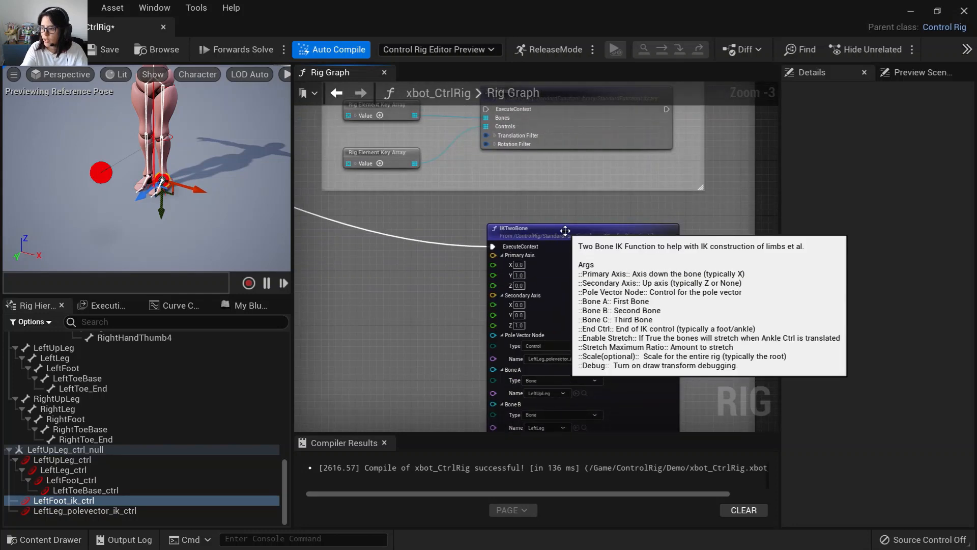
left_click(560, 227)
key("c")
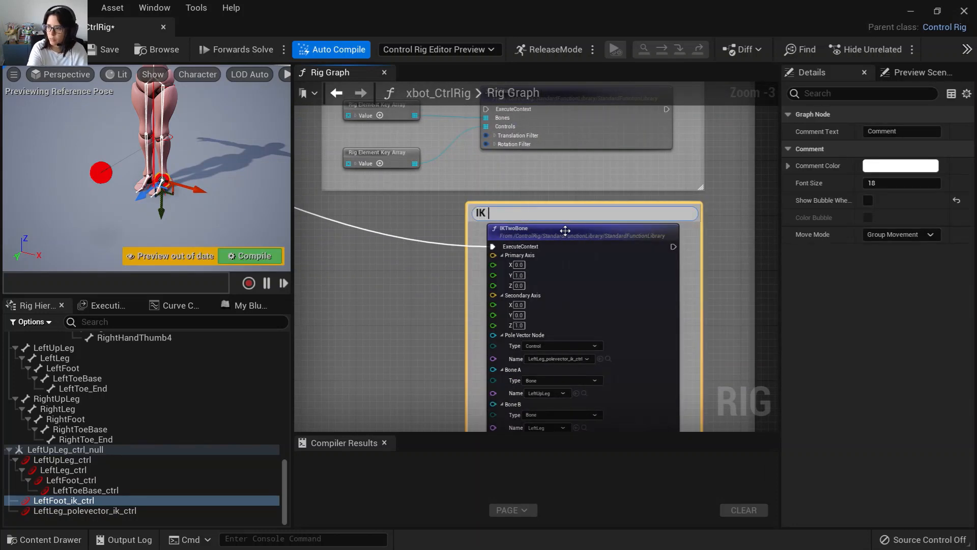
left_click(375, 304)
right_click_drag(382, 294, 554, 271)
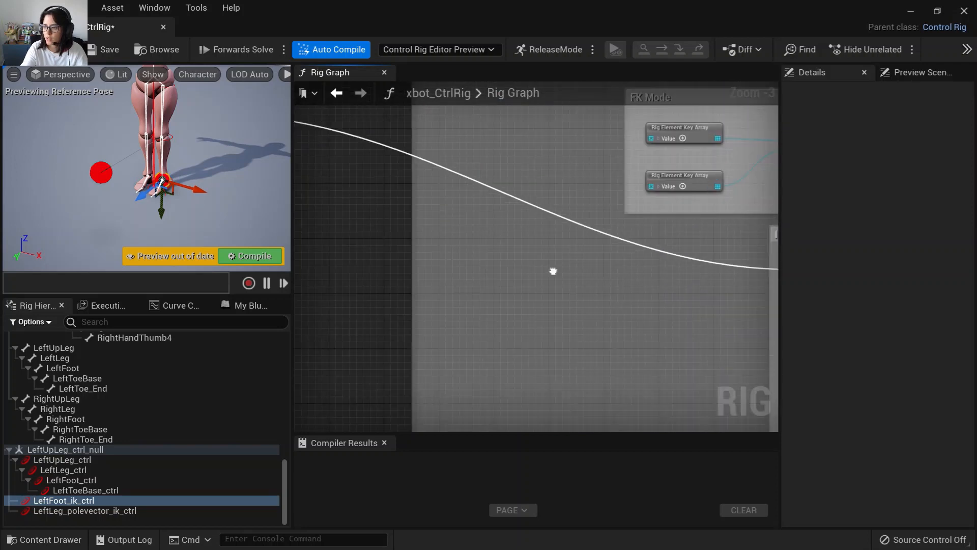
Create a new Bool control named LeftLeg_Switch in the rig hierarchy.
left_click(74, 522)
right_click(72, 521)
mouse_move(251, 240)
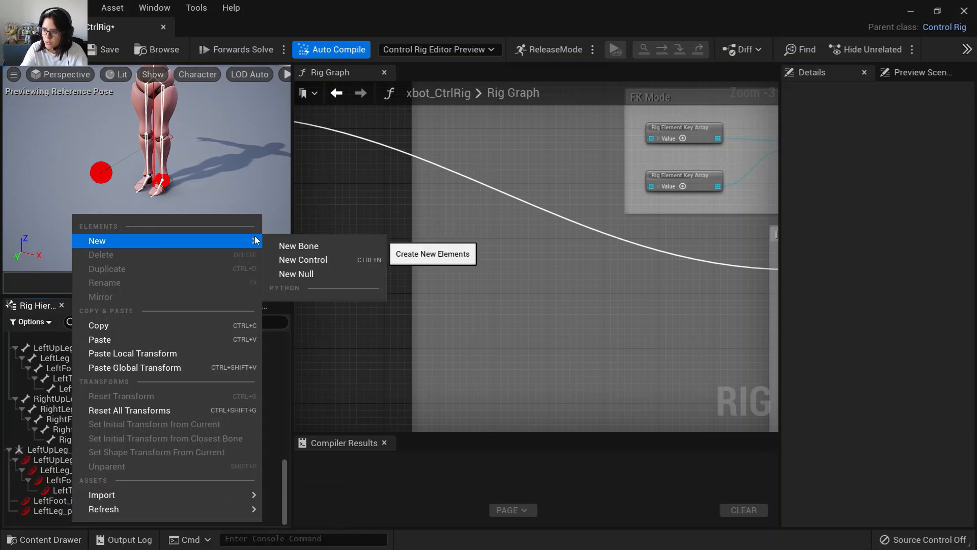
left_click(324, 259)
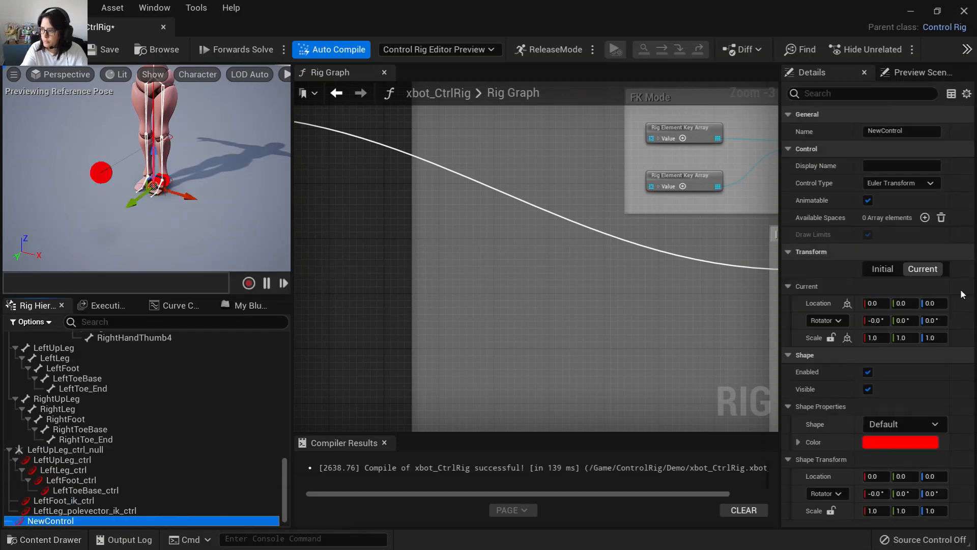
left_click(898, 184)
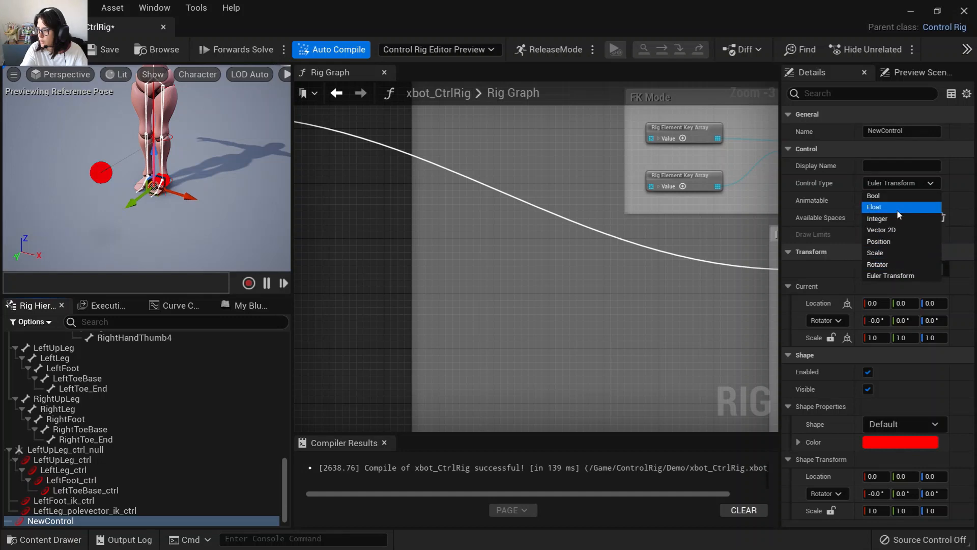
left_click(897, 210)
left_click(892, 182)
left_click(887, 197)
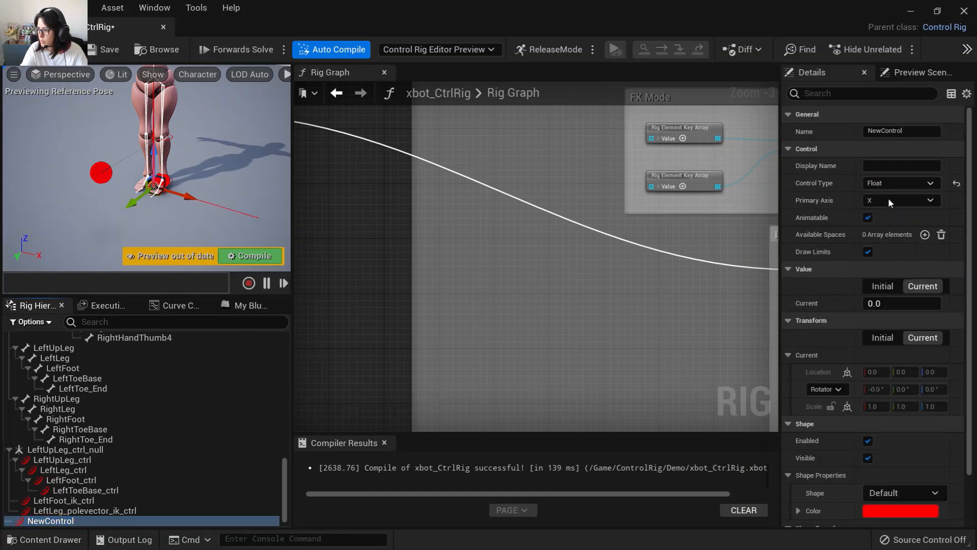
double_click(56, 522)
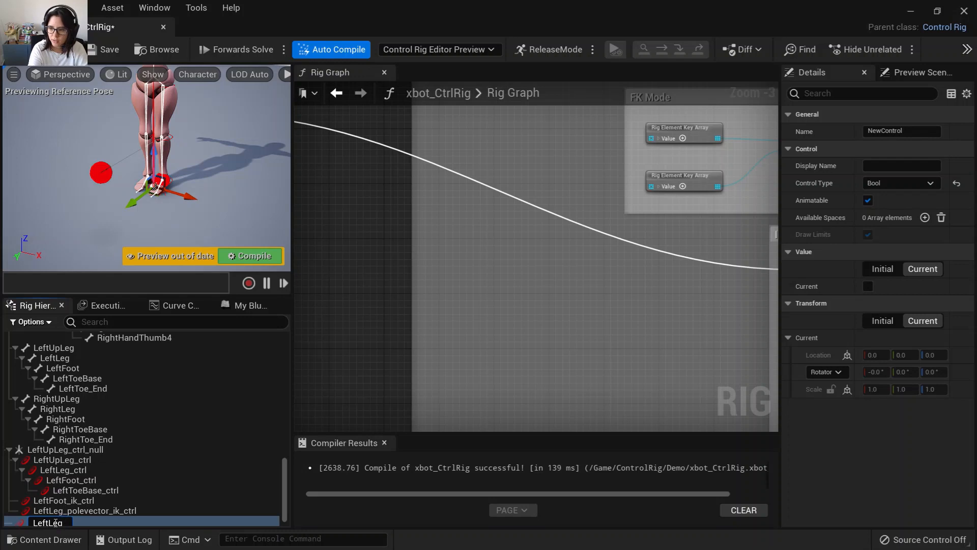
key("Return")
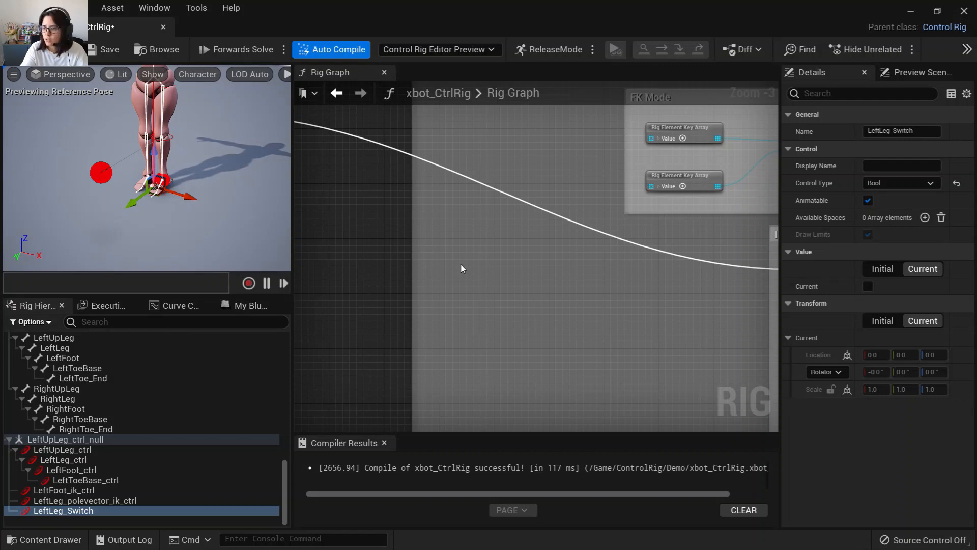
Add a Branch node driven by the Sequence's A execution output inside the Left Leg section.
right_click_drag(562, 272, 653, 418)
right_click_drag(519, 293, 626, 240)
left_click_drag(402, 209, 631, 210)
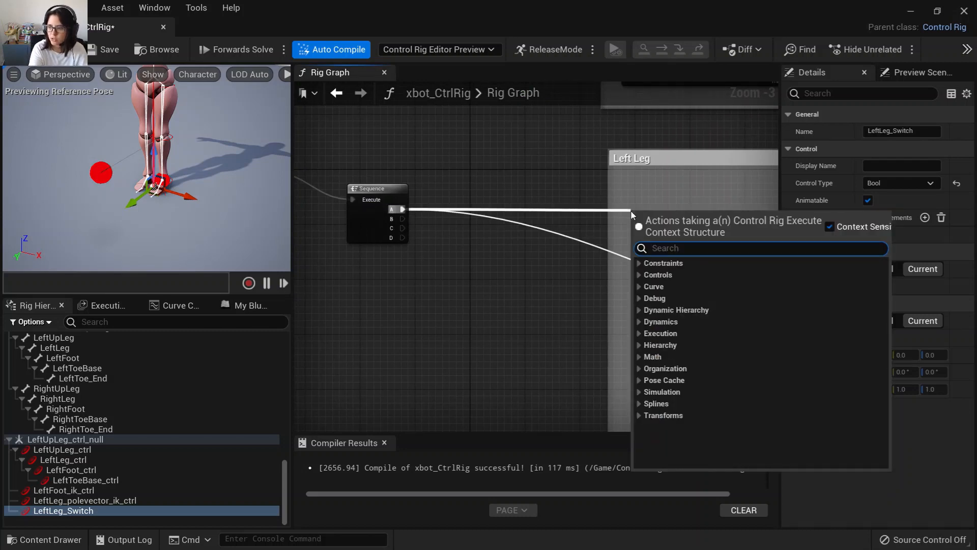
type("branch")
key("Return")
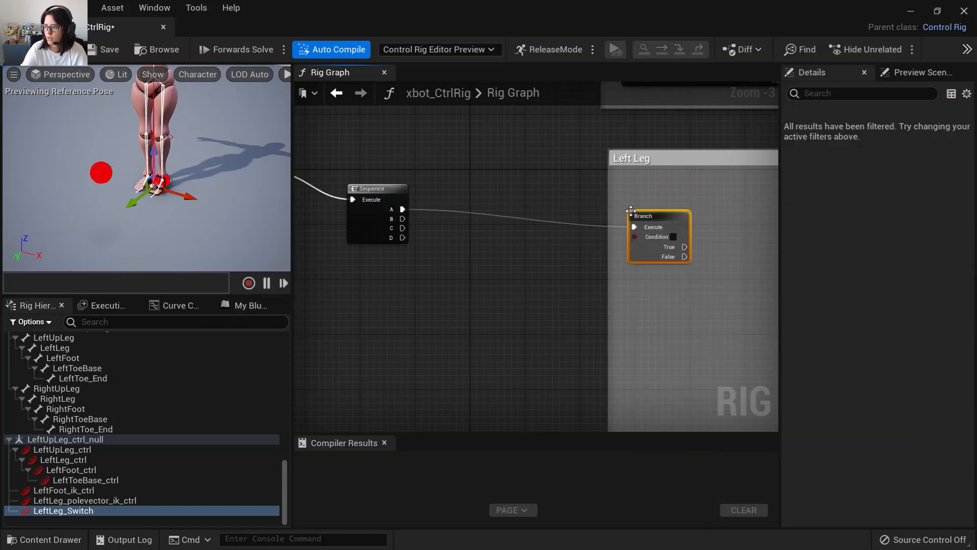
right_click_drag(547, 255, 396, 163)
left_click_drag(436, 168, 470, 161)
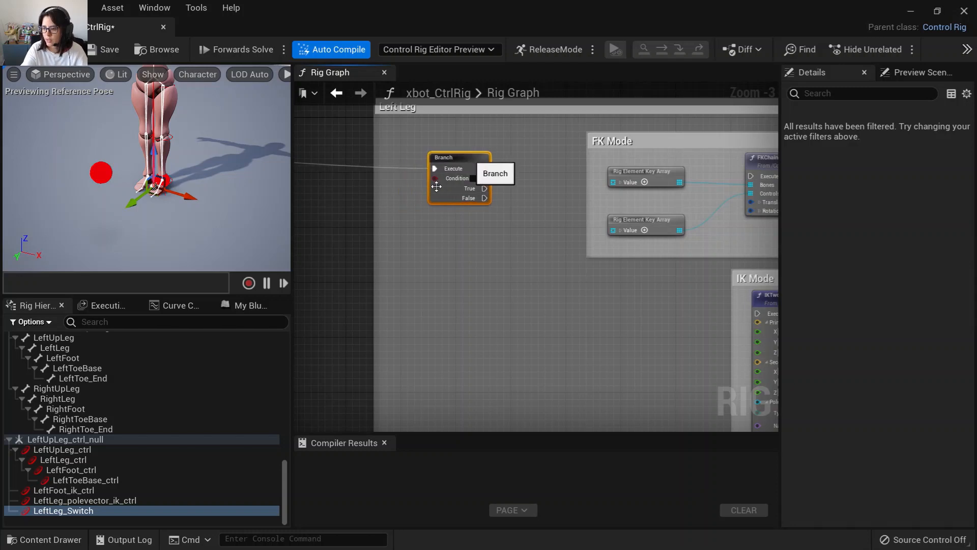
Add a Get Control node for LeftLeg_Switch and connect its Bool Value to the Branch Condition.
left_click_drag(69, 510, 389, 246)
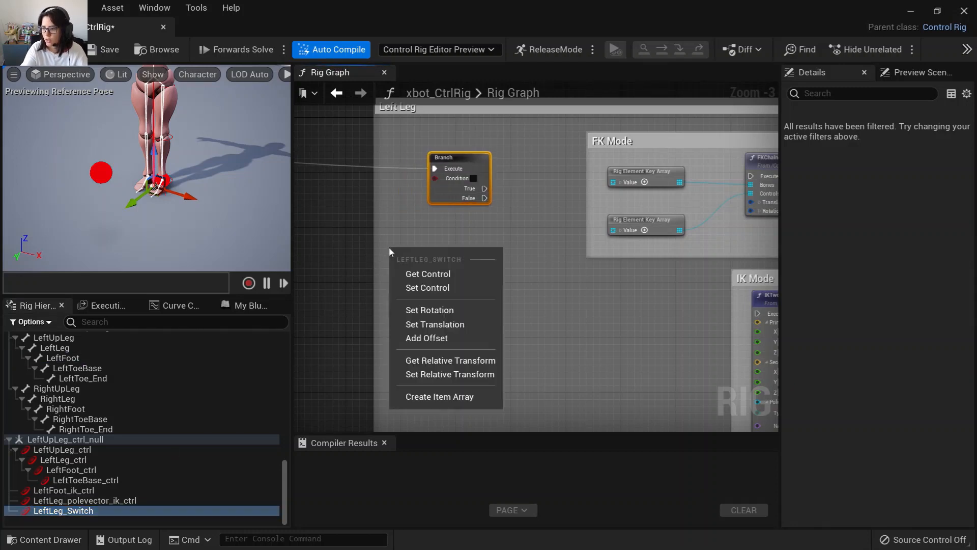
left_click(426, 278)
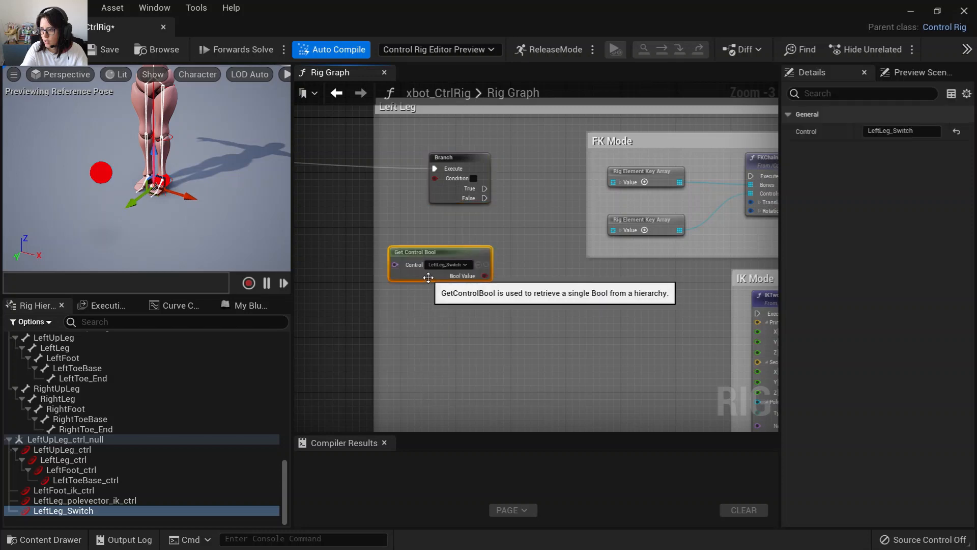
left_click_drag(425, 277, 394, 262)
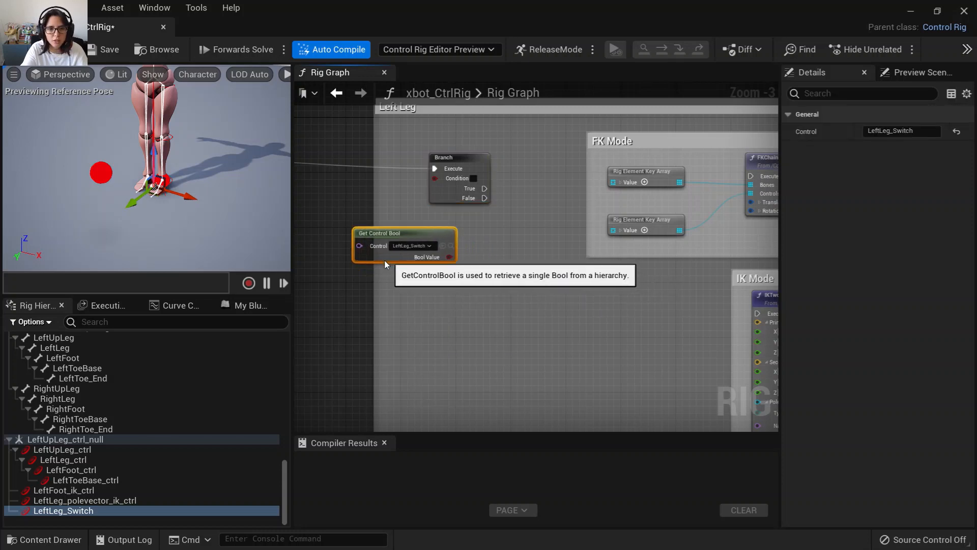
scroll(458, 331, "up", 2)
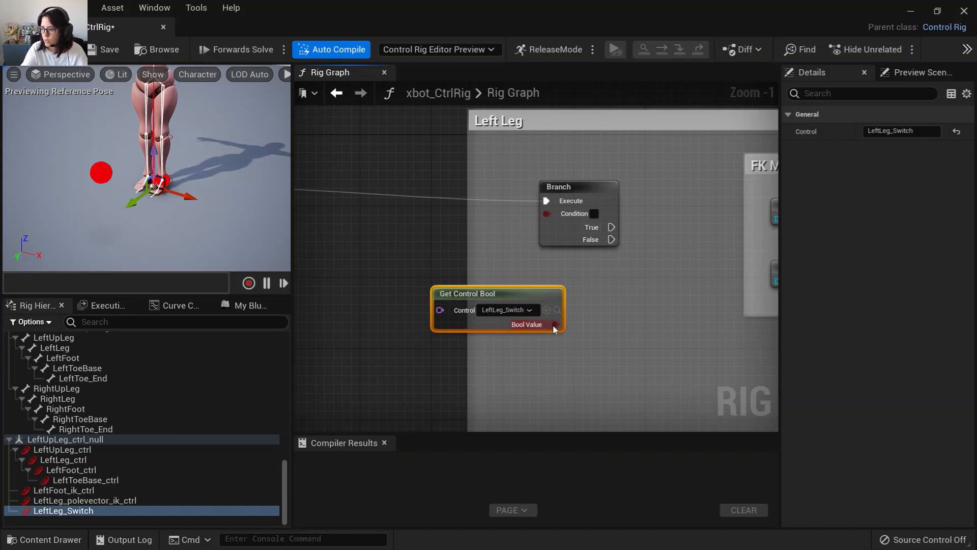
left_click_drag(554, 325, 649, 189)
left_click_drag(512, 319, 565, 300)
right_click_drag(593, 377, 359, 322)
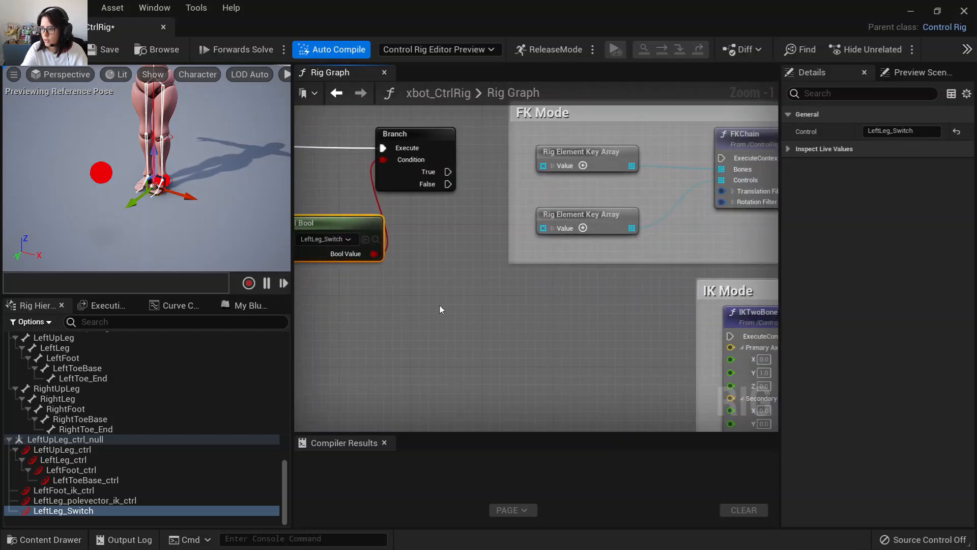
Wire the Branch's False output to the FKChain node and its True output to the IKTwoBone node.
right_click_drag(451, 277, 397, 338)
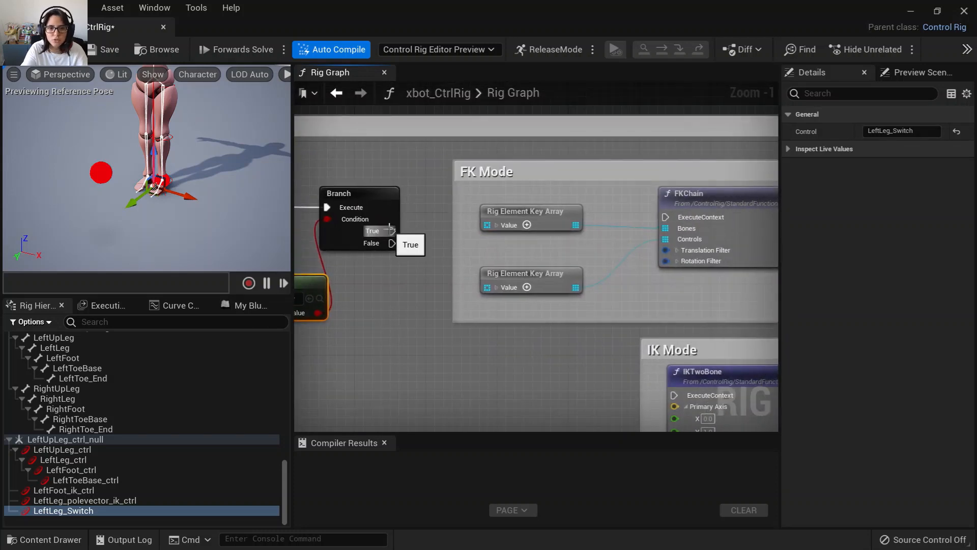
left_click_drag(389, 230, 676, 215)
right_click_drag(521, 246, 492, 430)
left_click_drag(370, 274, 643, 248)
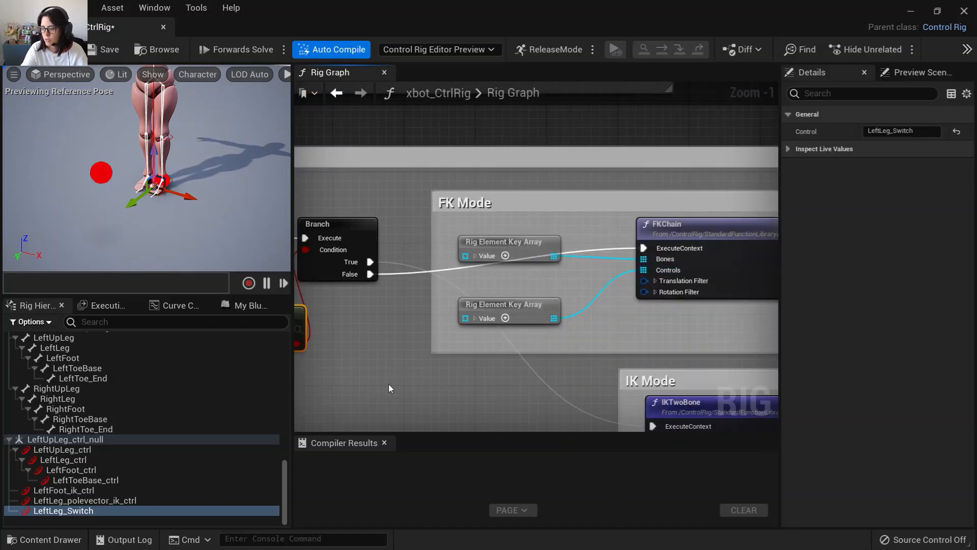
right_click_drag(389, 383, 437, 356)
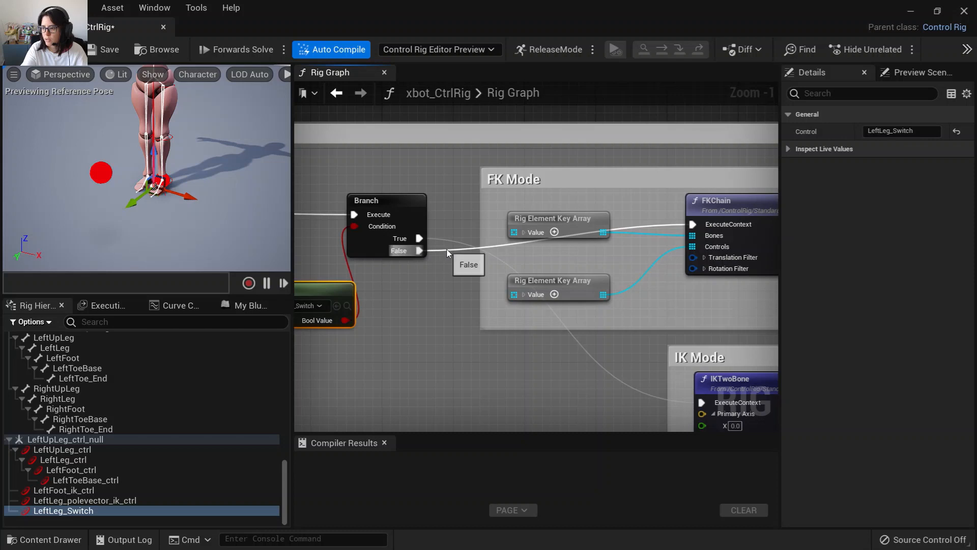
scroll(449, 291, "down", 4)
scroll(448, 291, "up", 3)
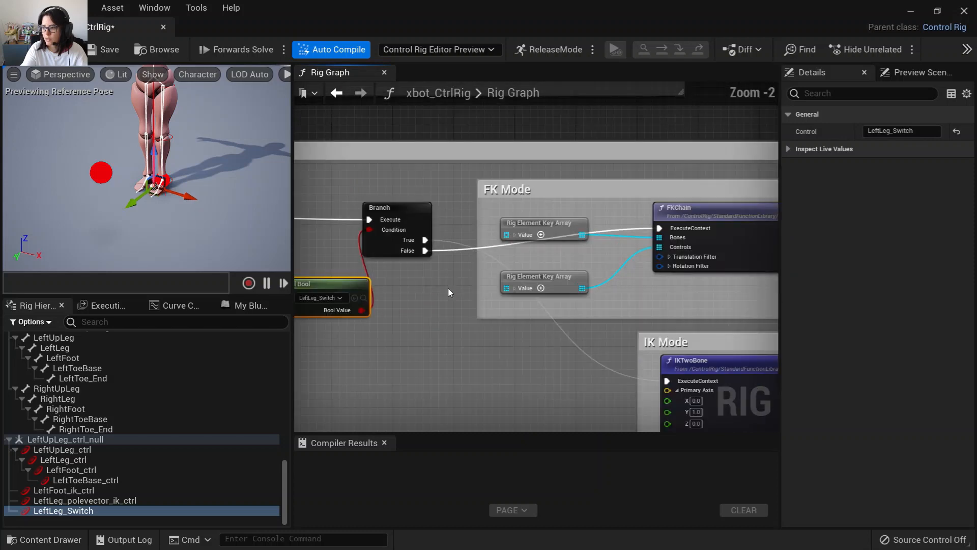
scroll(448, 288, "up", 2)
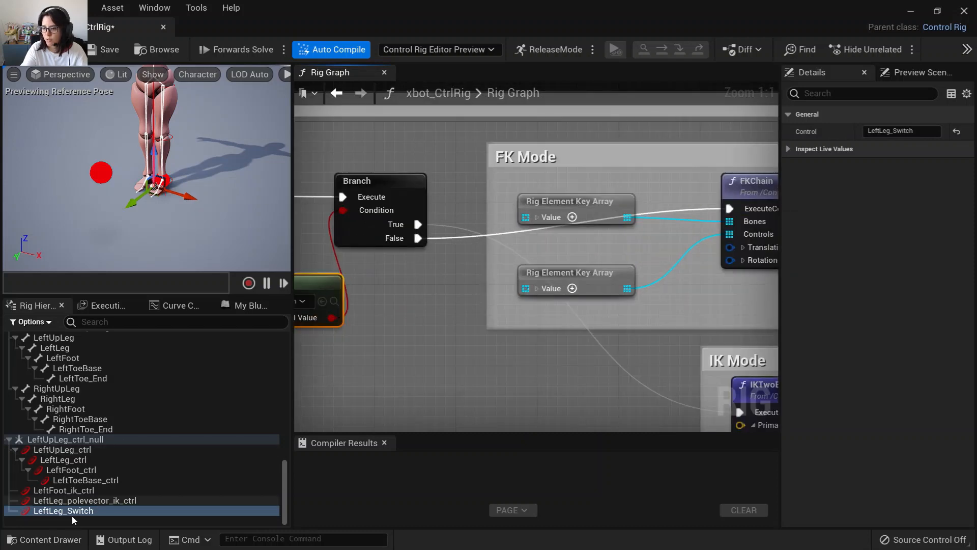
Test the foot IK control and the FK leg controls in the viewport, and save the Control Rig.
left_click(76, 491)
left_click_drag(162, 212, 162, 177)
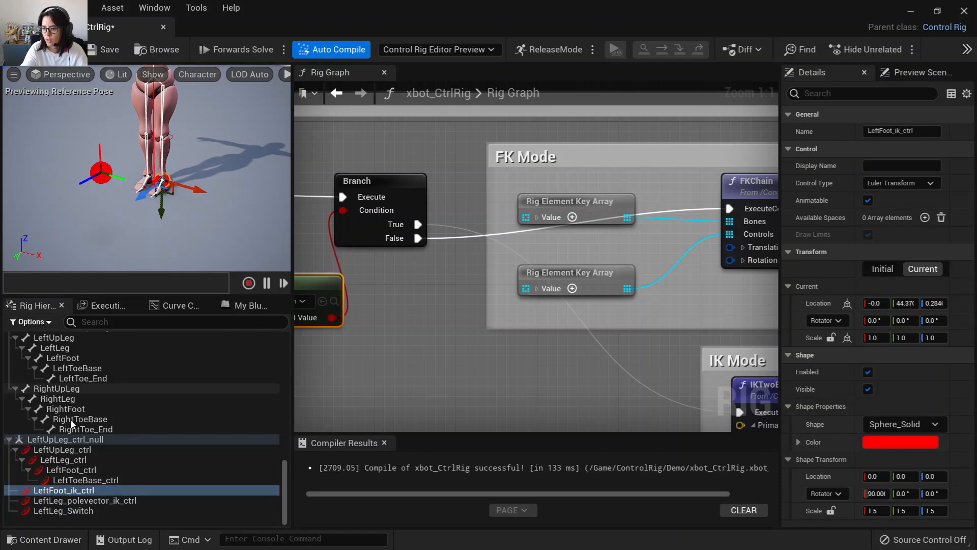
left_click(62, 450)
left_click(83, 480, "shift")
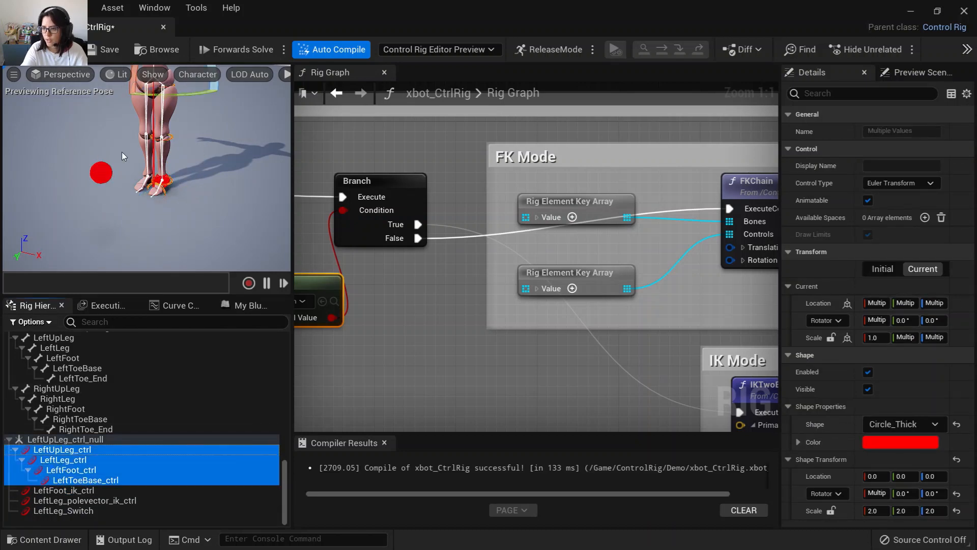
left_click_drag(132, 93, 97, 95)
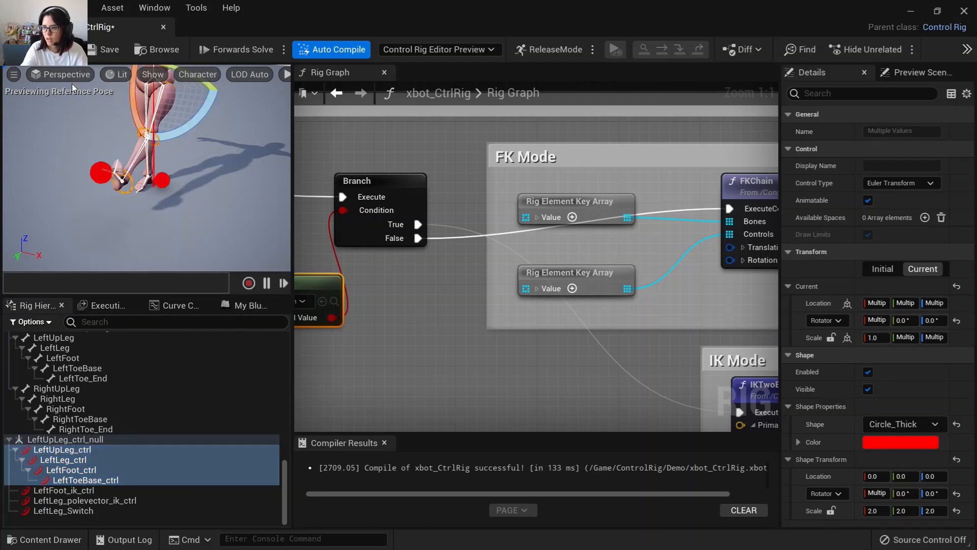
left_click(96, 51)
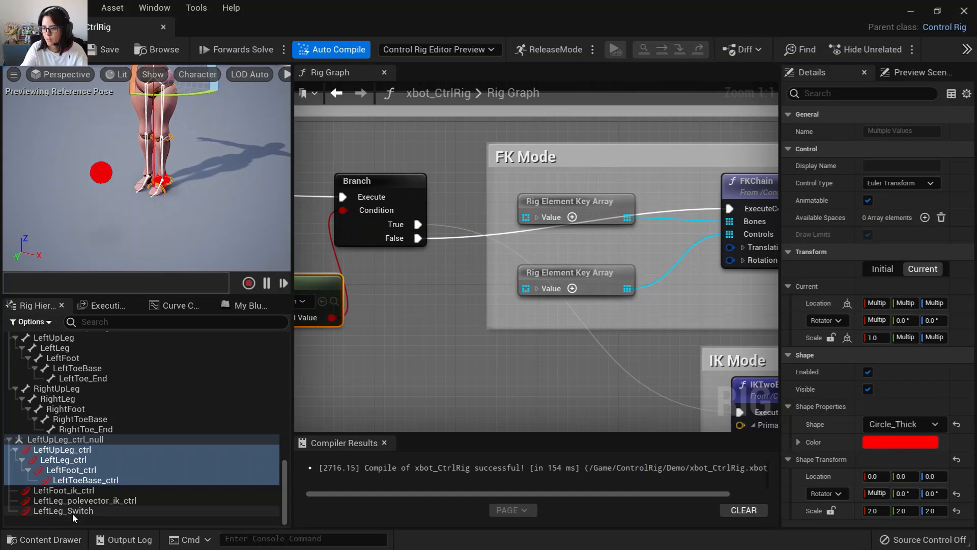
Enable the LeftLeg_Switch control's value and test the foot IK and FK leg controls in the viewport.
left_click(73, 513)
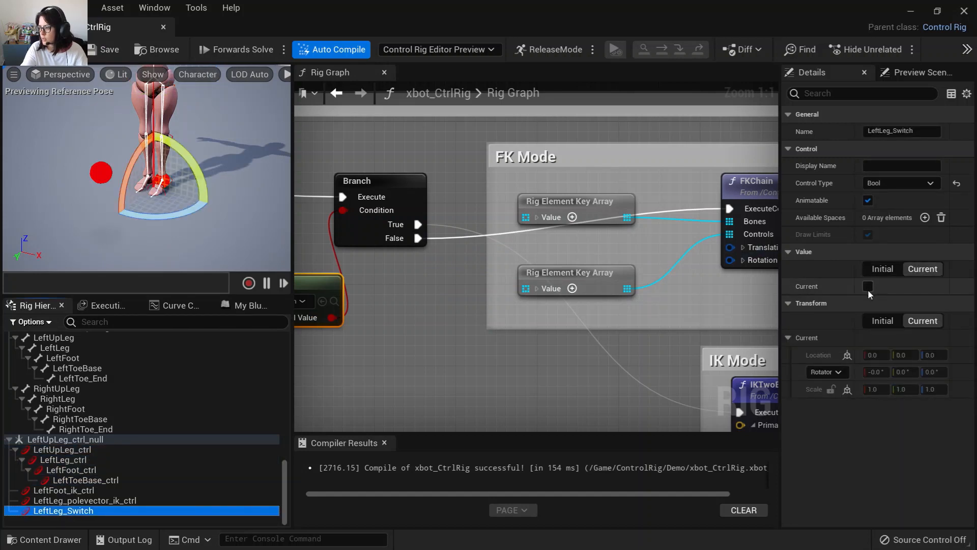
left_click(868, 286)
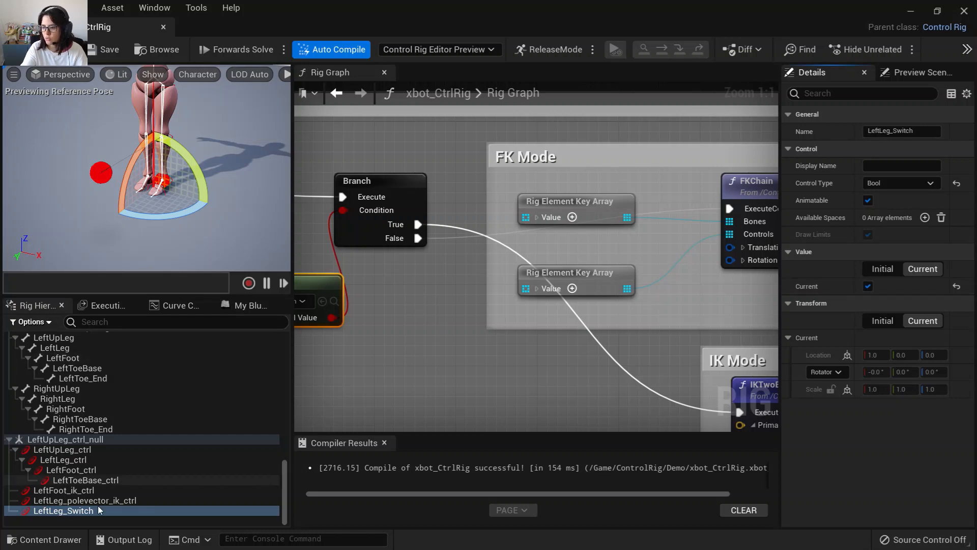
left_click(66, 490)
left_click_drag(165, 210, 170, 178)
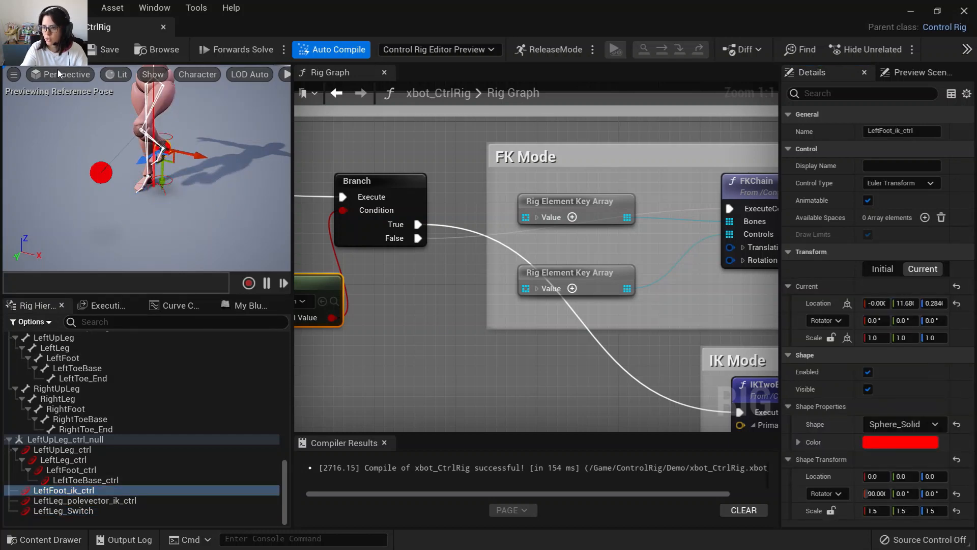
left_click(87, 451)
left_click(102, 480, "shift")
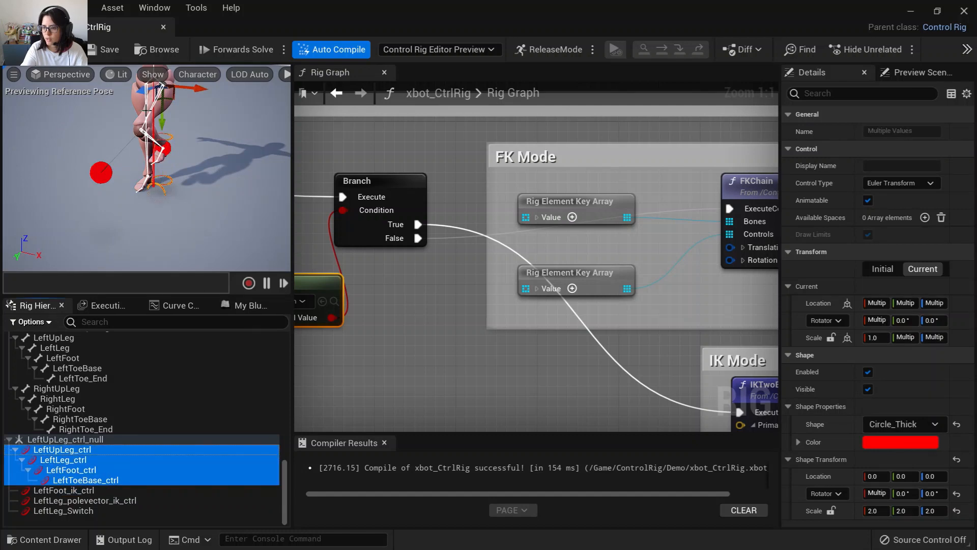
left_click_drag(134, 82, 133, 106)
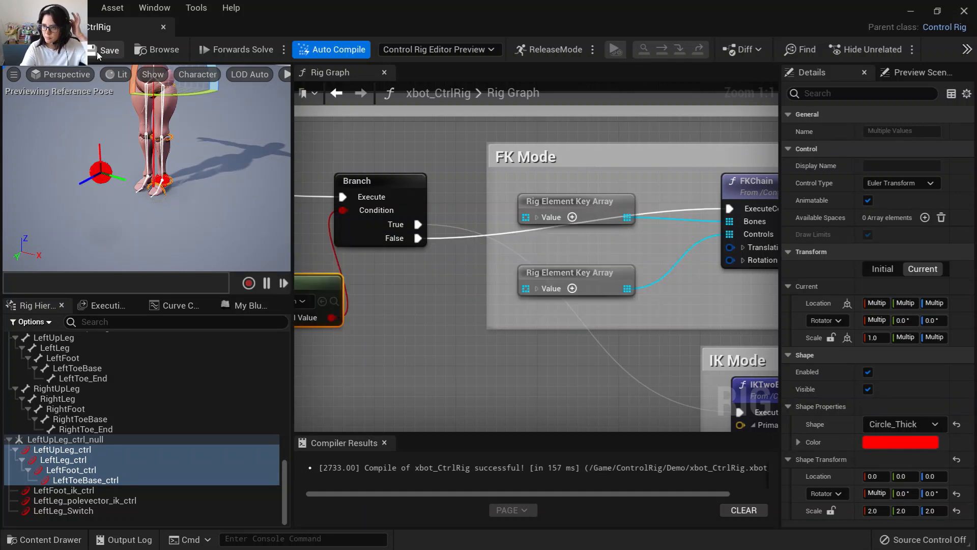
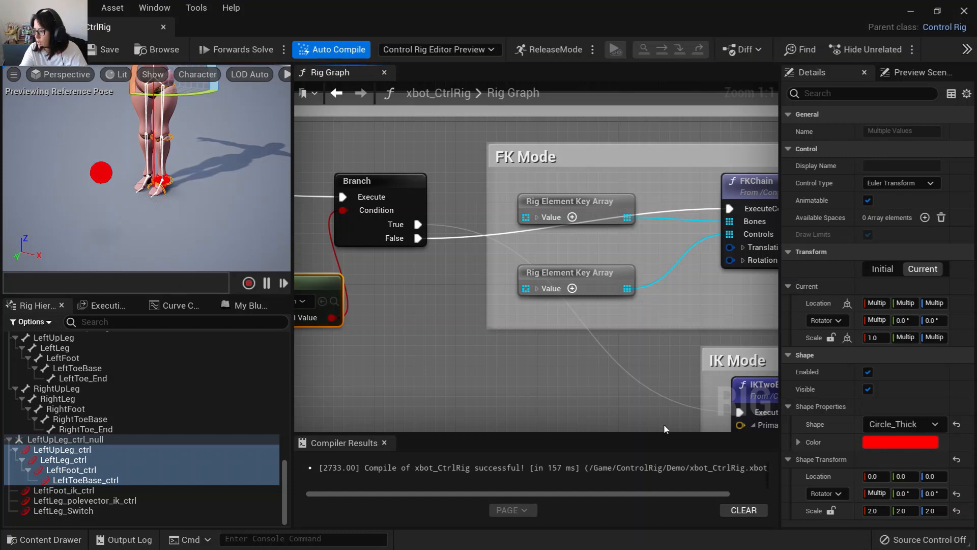
Widen the comment box surrounding the Branch and the FK and IK mode groups to make room on the right.
left_click(450, 358)
right_click_drag(450, 362, 604, 353)
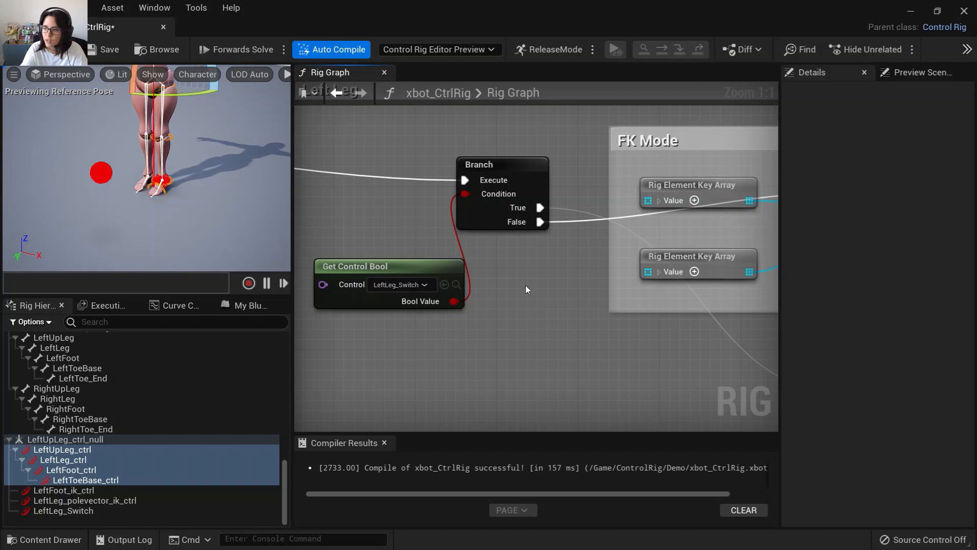
right_click_drag(506, 301, 407, 229)
scroll(470, 314, "down", 4)
right_click_drag(469, 316, 294, 334)
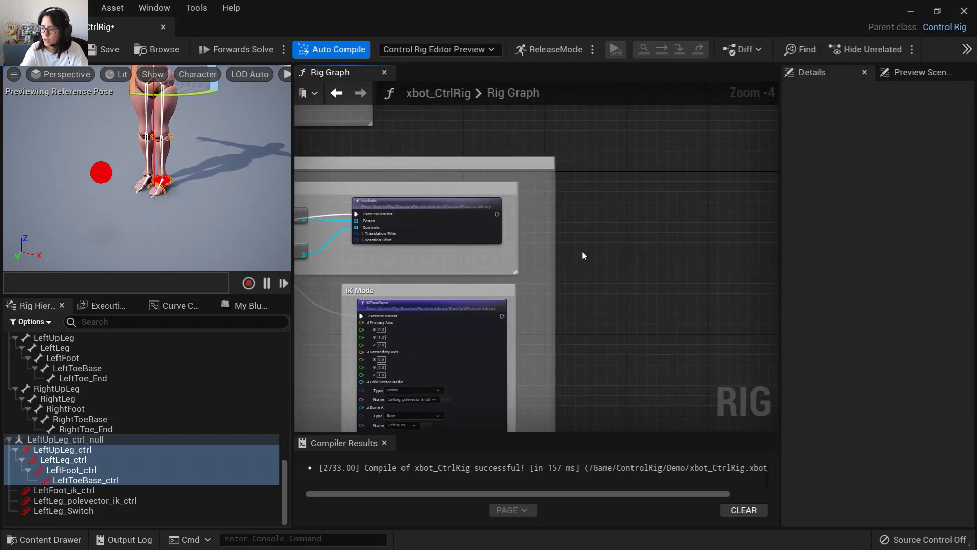
scroll(574, 257, "down", 3)
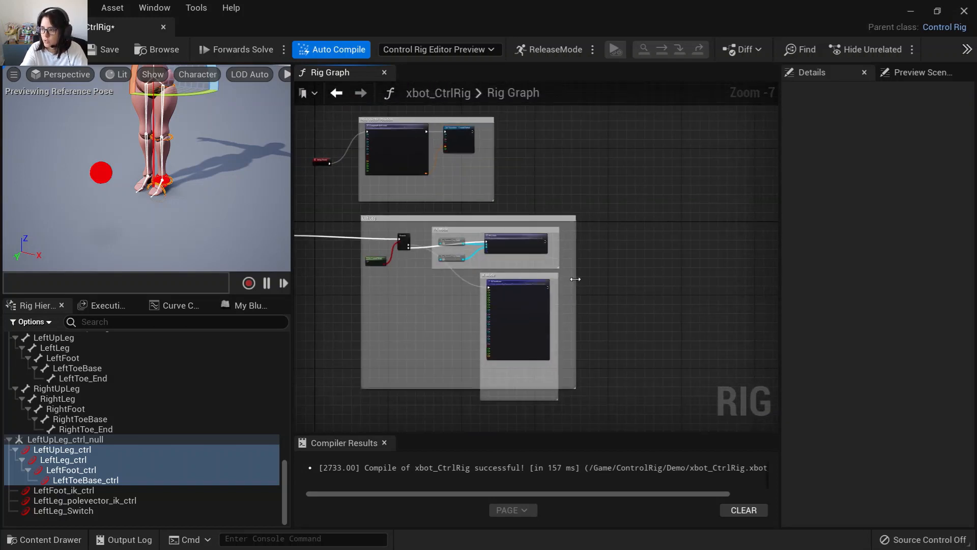
left_click_drag(578, 279, 757, 287)
scroll(584, 277, "up", 5)
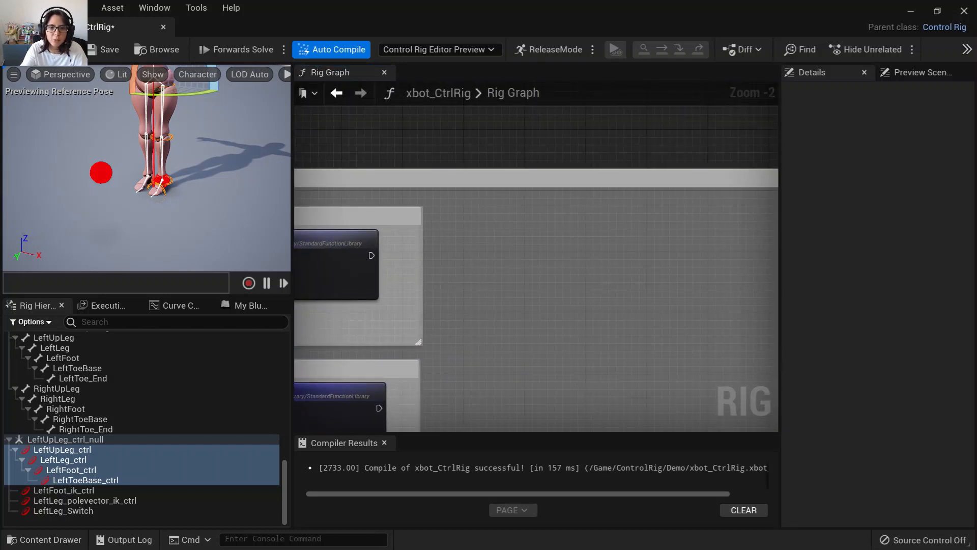
right_click_drag(574, 299, 540, 295)
scroll(468, 188, "down", 2)
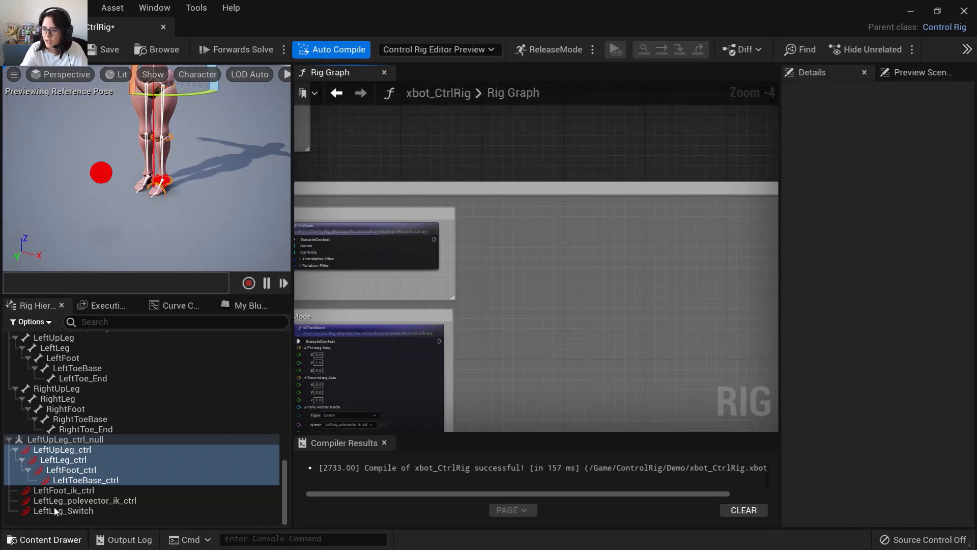
Move the foot IK control downward in the viewport, then undo the move.
left_click(91, 511)
left_click(85, 490)
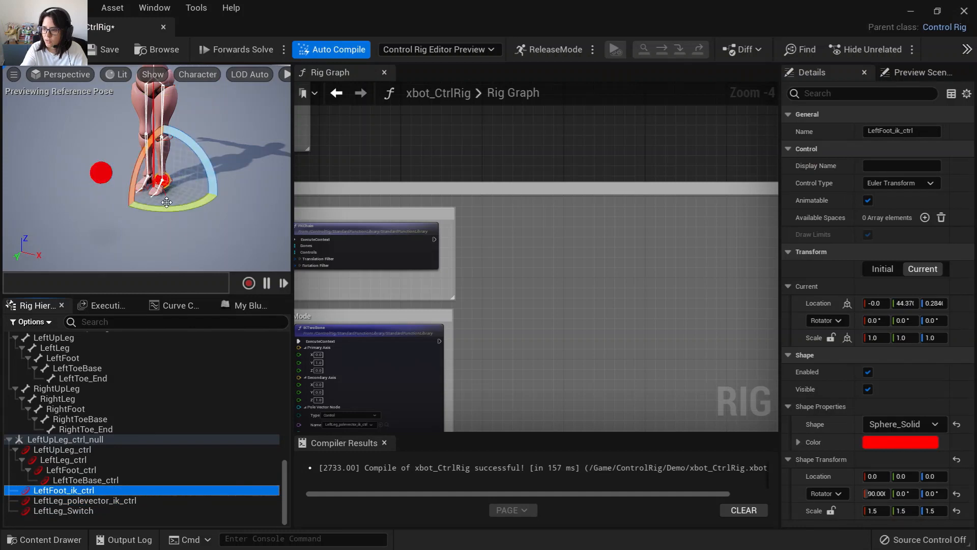
key("w")
left_click_drag(163, 212, 161, 238)
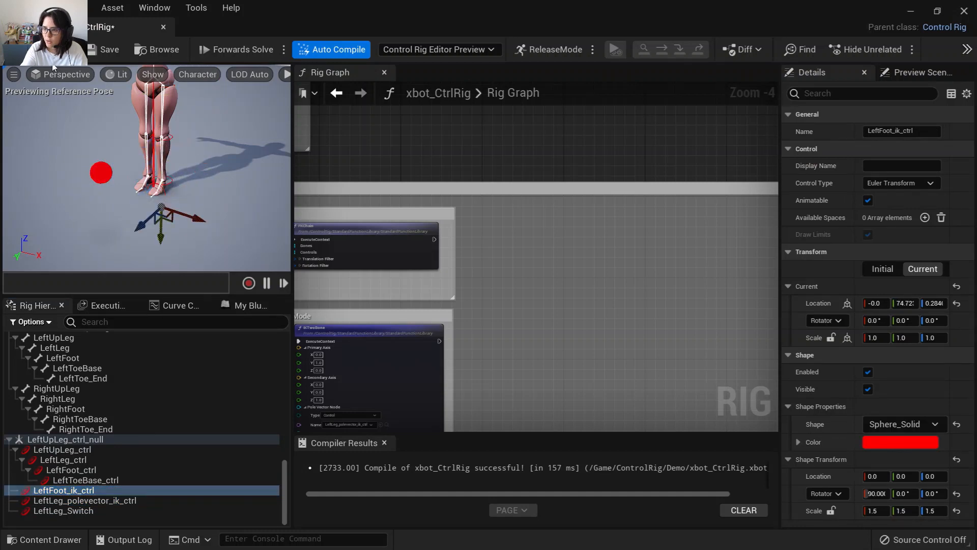
key("ctrl+z")
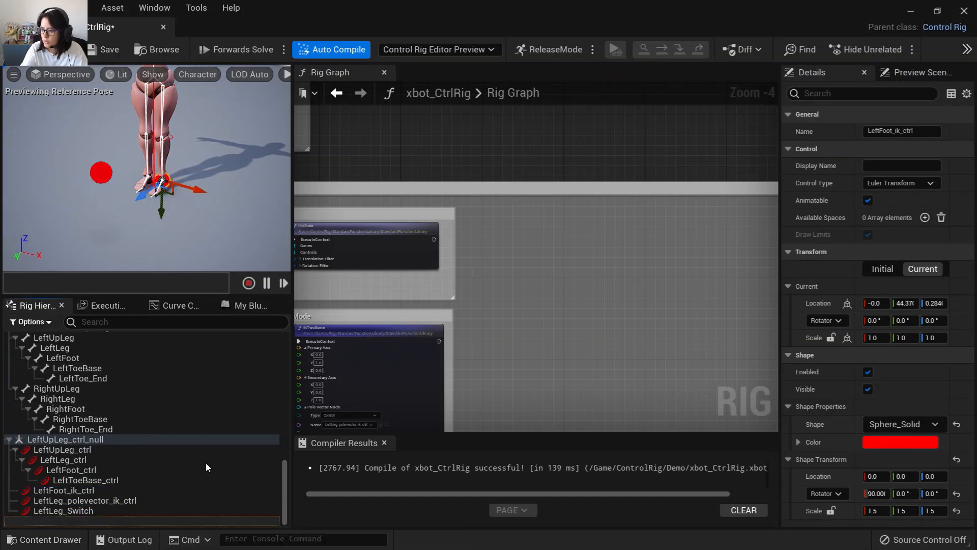
Enable the LeftLeg_Switch control's value and raise the foot IK control to test the IK leg.
left_click(67, 511)
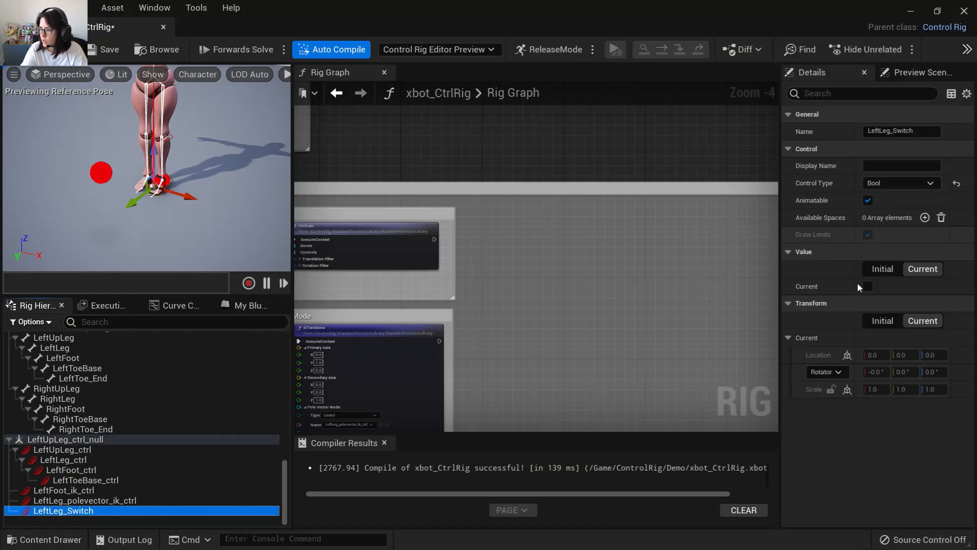
left_click(867, 286)
left_click(166, 181)
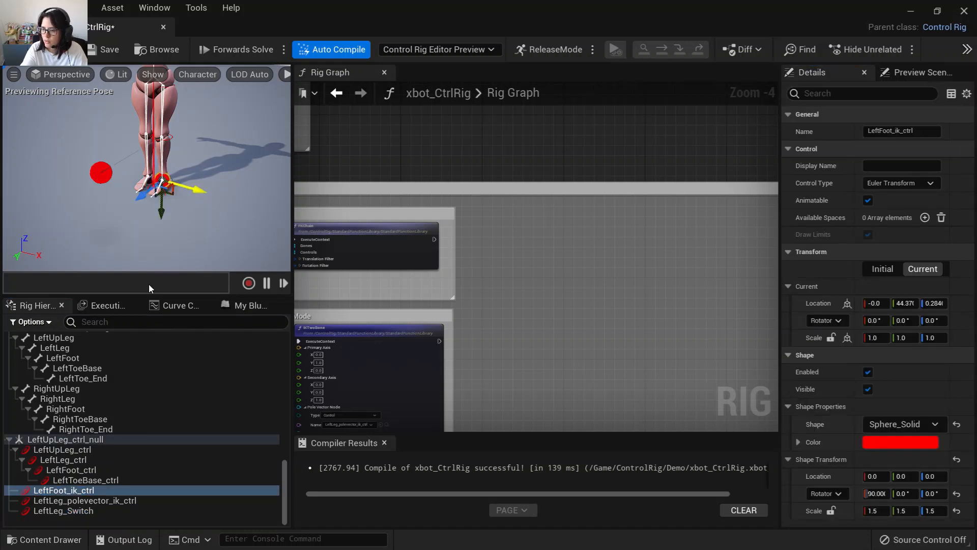
left_click_drag(162, 212, 166, 182)
middle_click_drag(166, 182, 171, 145)
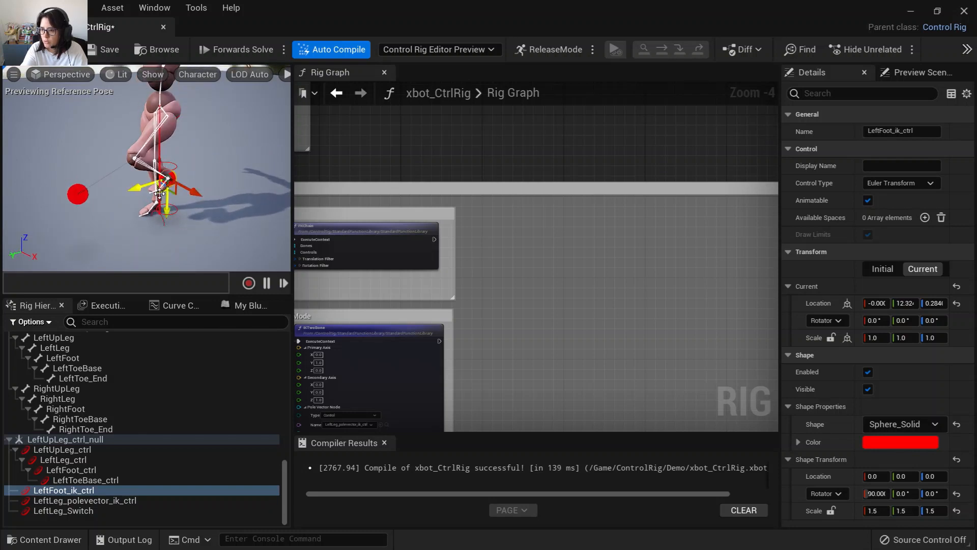
Disable the LeftLeg_Switch control's value to return the leg to FK mode.
left_click(63, 510)
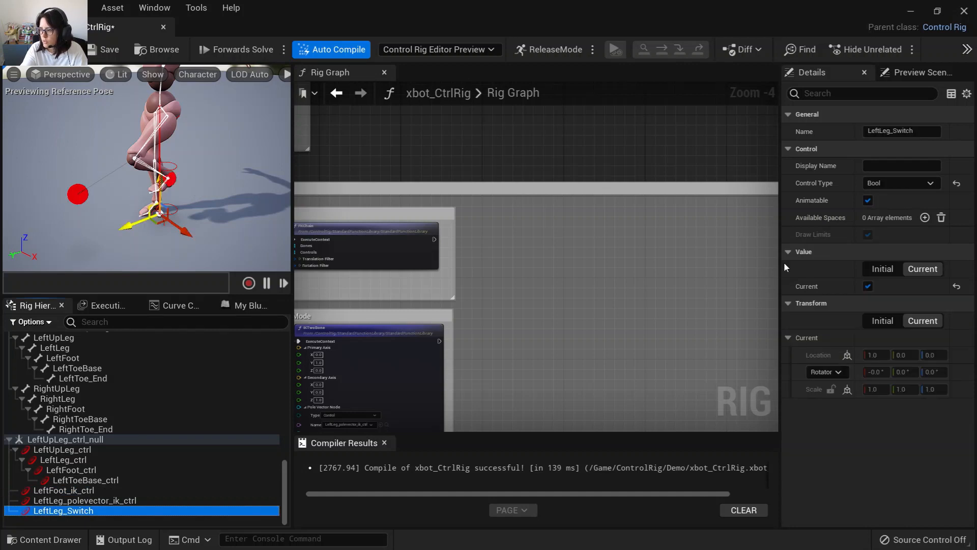
left_click(868, 287)
left_click(868, 286)
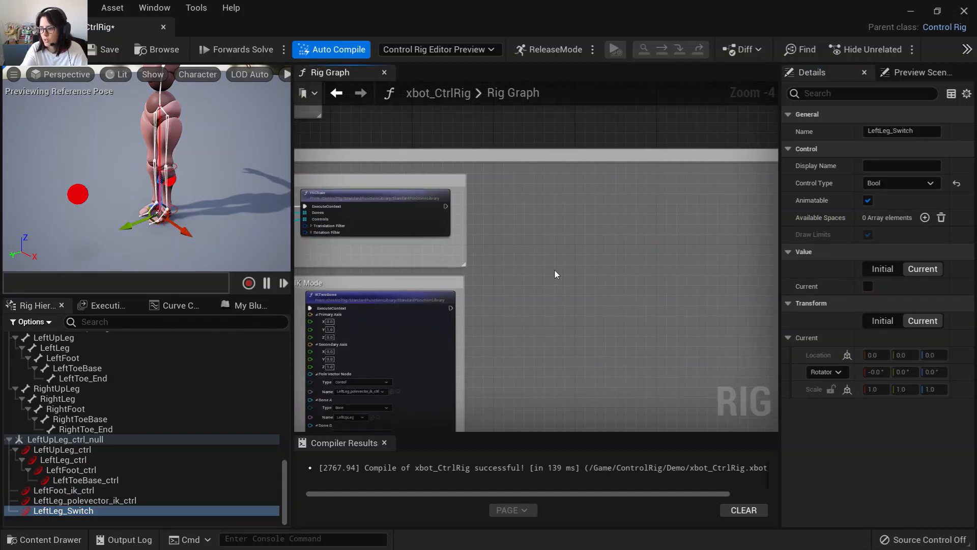
Widen the FK Mode comment box to the right of the FKChain node.
scroll(554, 269, "down", 2)
scroll(470, 264, "up", 2)
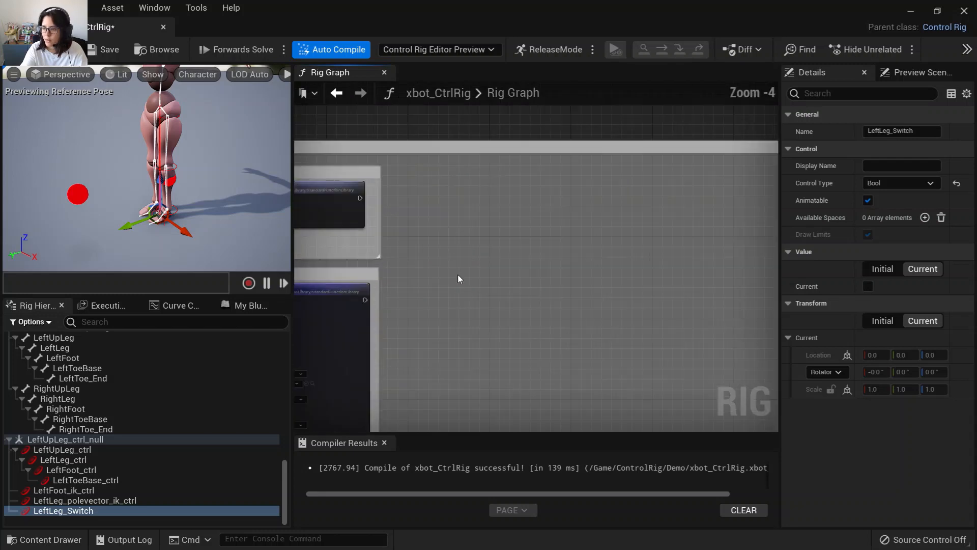
right_click_drag(458, 277, 401, 258)
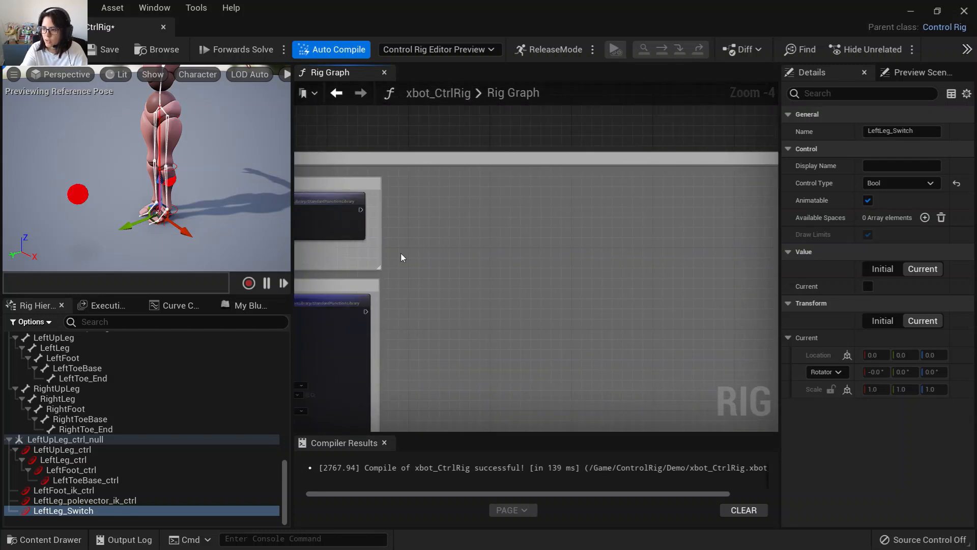
left_click_drag(380, 244, 663, 244)
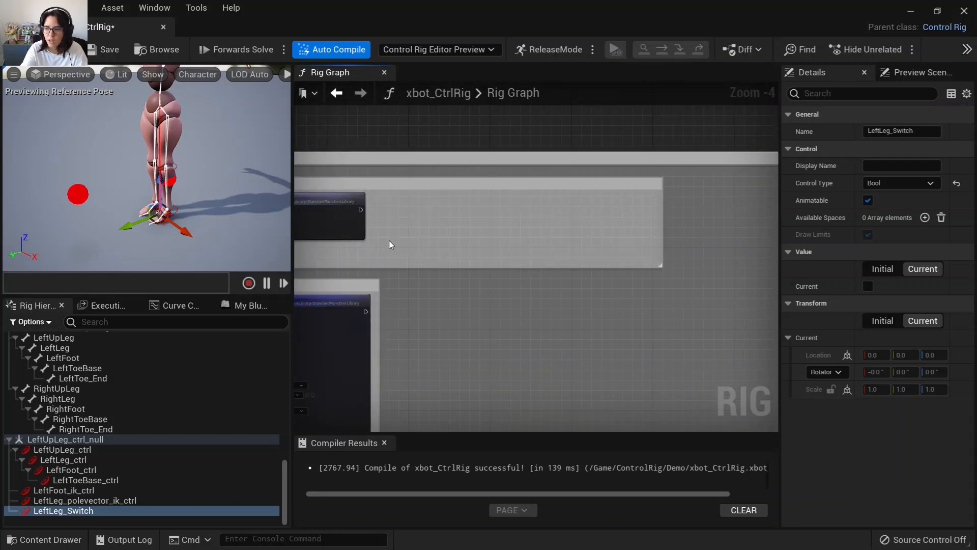
Add a Parent Constraint node connected to the FKChain node's execute output.
left_click_drag(360, 210, 438, 214)
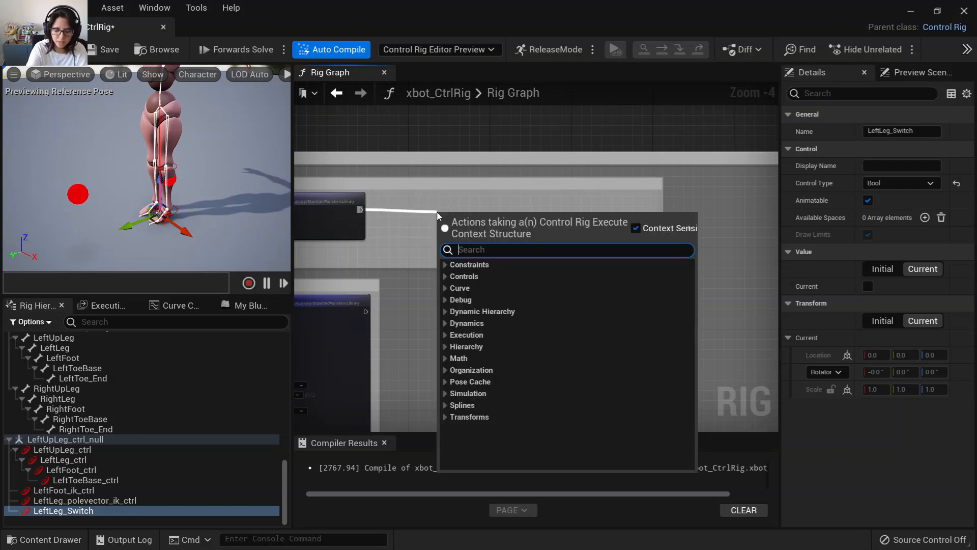
type("parent")
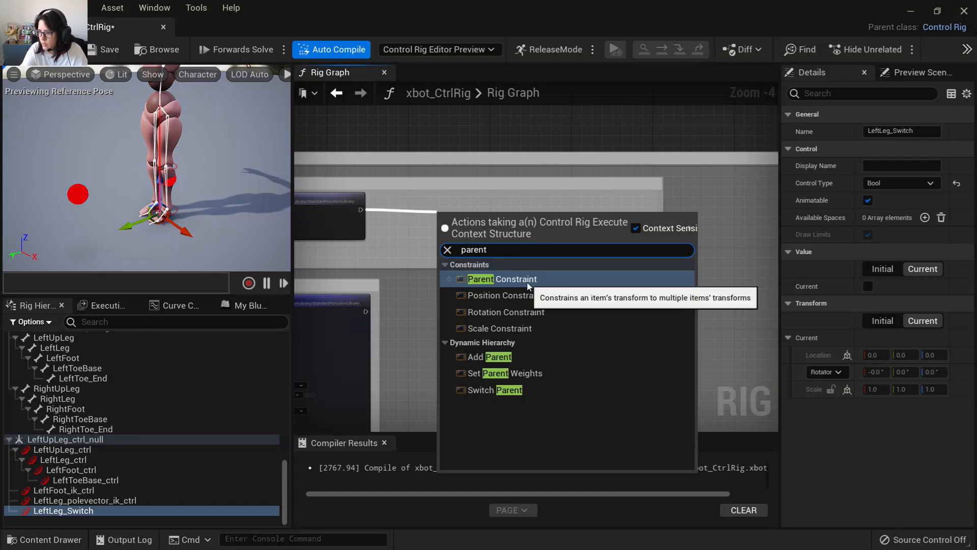
left_click(528, 284)
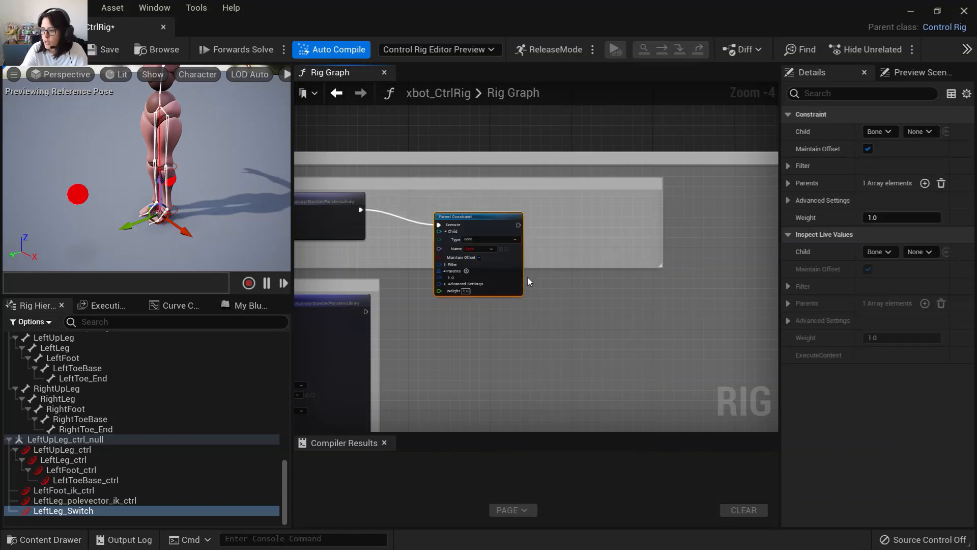
Reposition the Parent Constraint node and wrap it in a comment titled "IK Control follows Bone".
left_click_drag(492, 218, 504, 199)
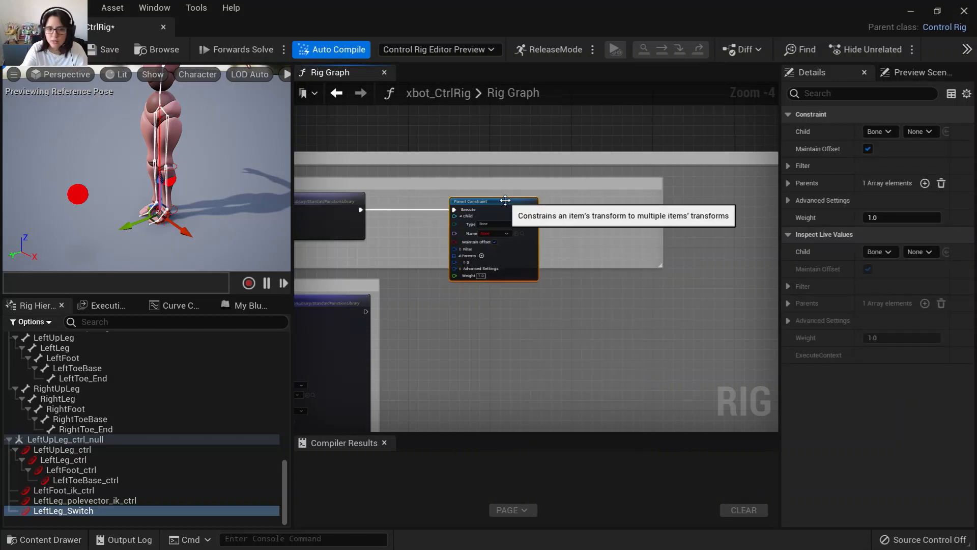
key("c")
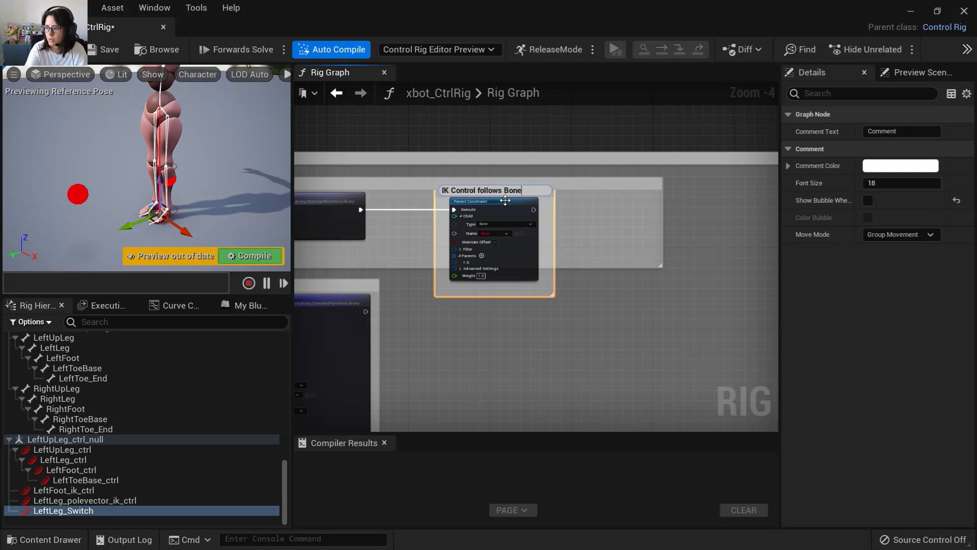
key("Return")
scroll(502, 206, "up", 5)
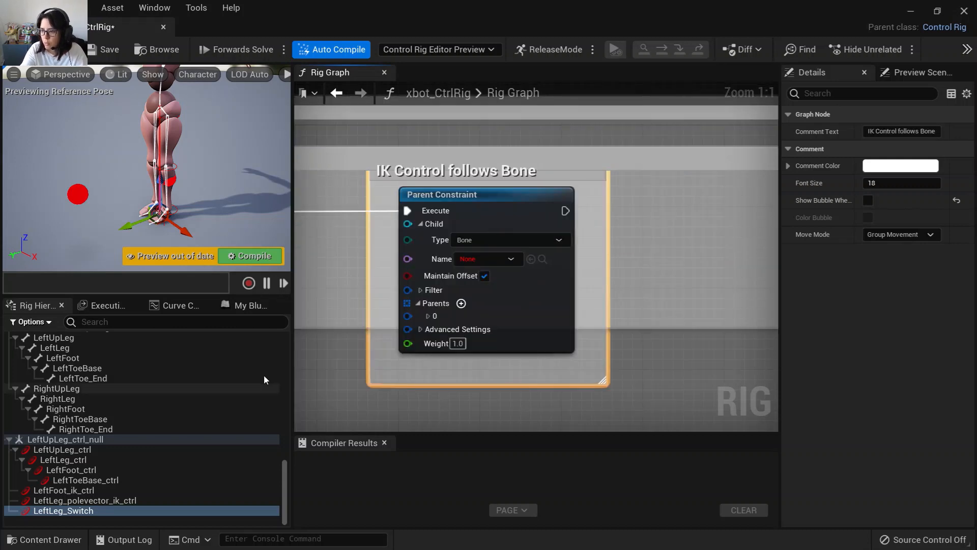
Select the foot IK control and compile the Control Rig.
left_click(90, 482)
left_click(90, 488)
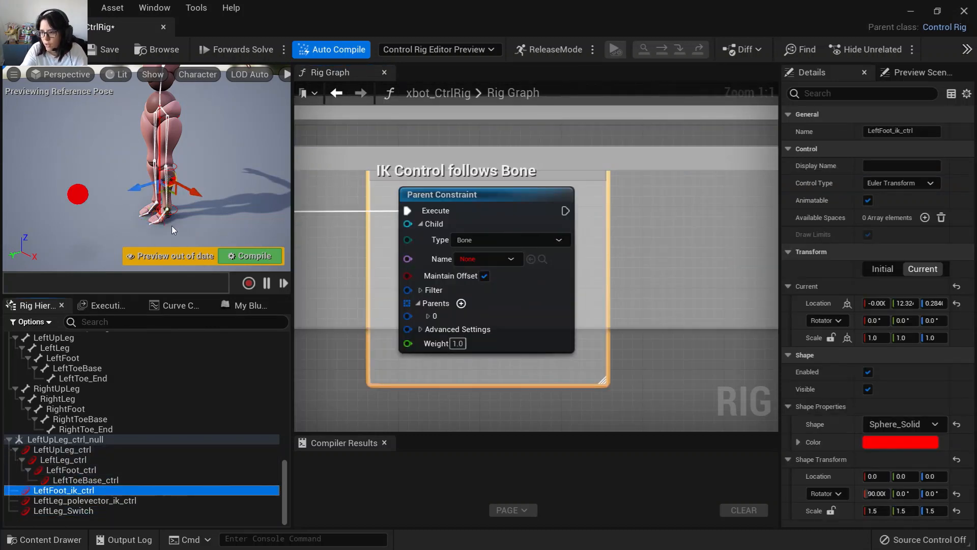
left_click(57, 50)
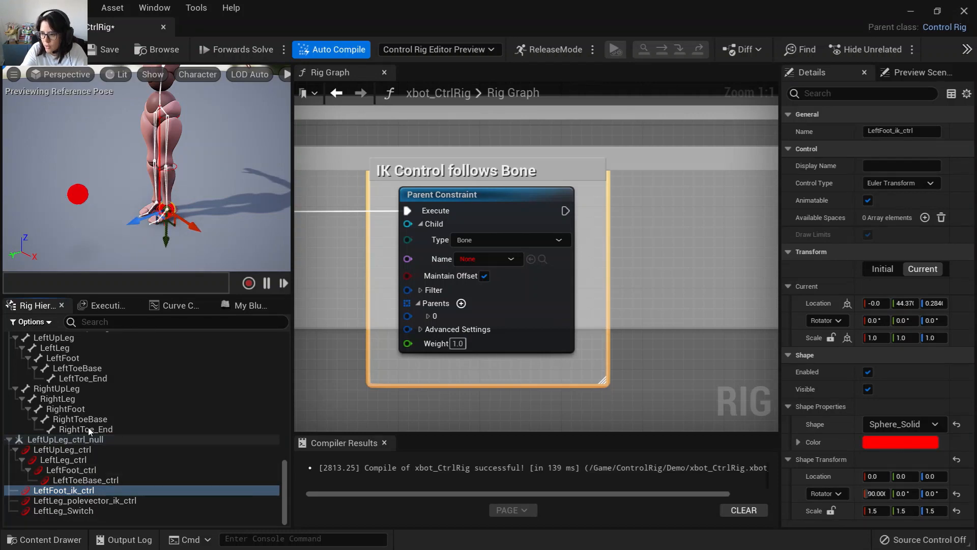
Configure the Parent Constraint with the LeftFoot bone as parent item and LeftFoot_ik_ctrl as the child.
left_click(79, 358)
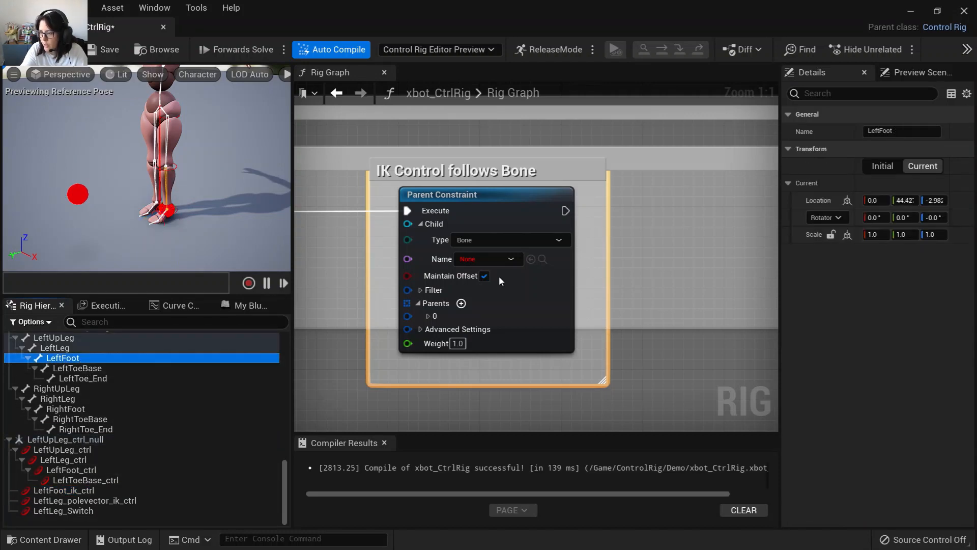
left_click(531, 260)
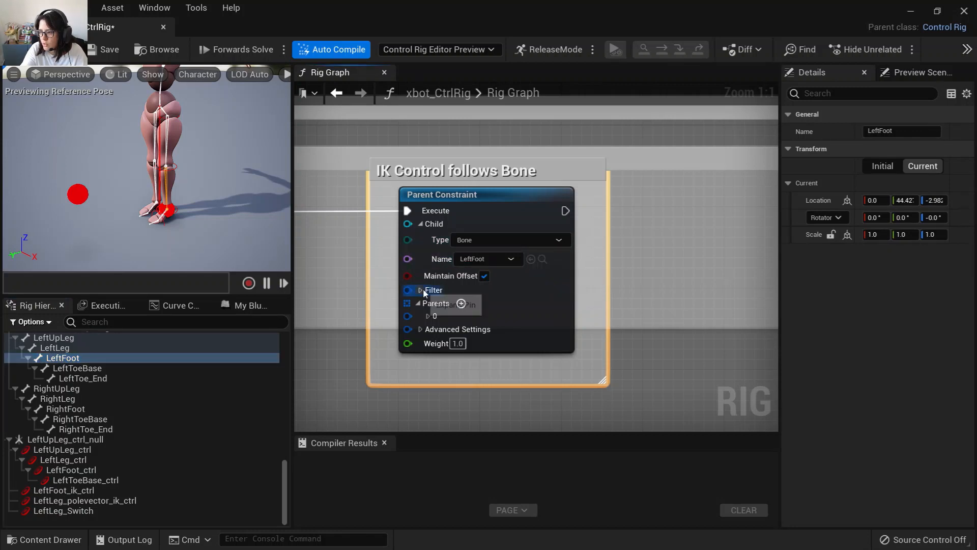
left_click(428, 316)
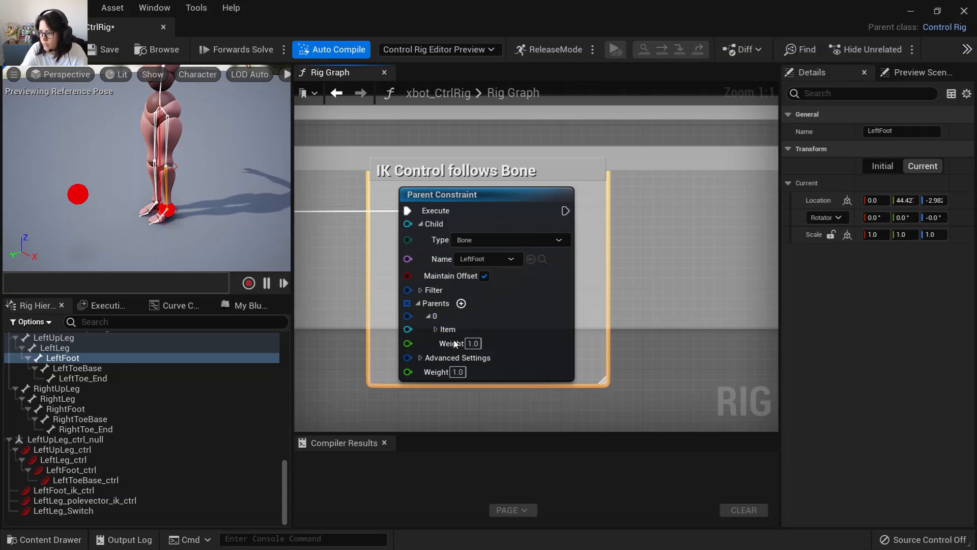
left_click(436, 329)
left_click(547, 364)
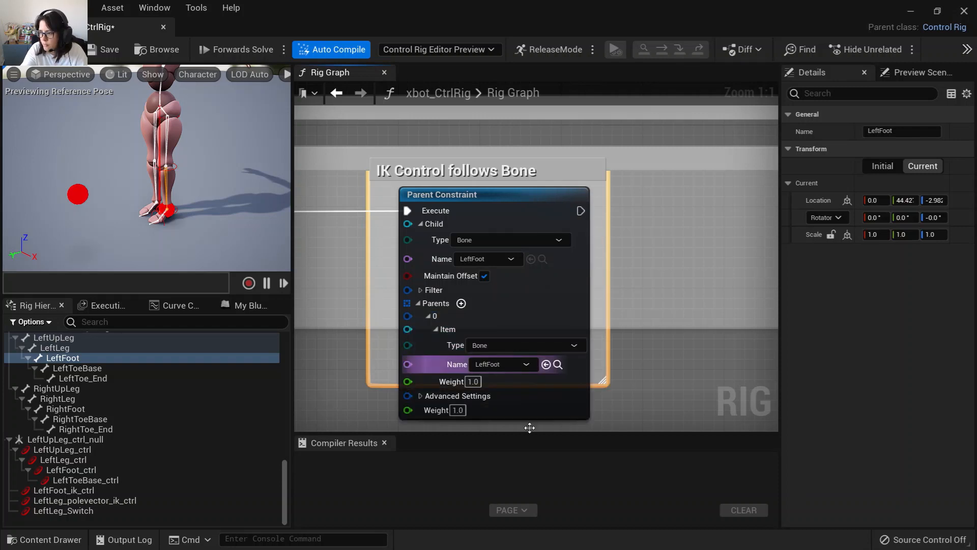
left_click(111, 491)
left_click(532, 261)
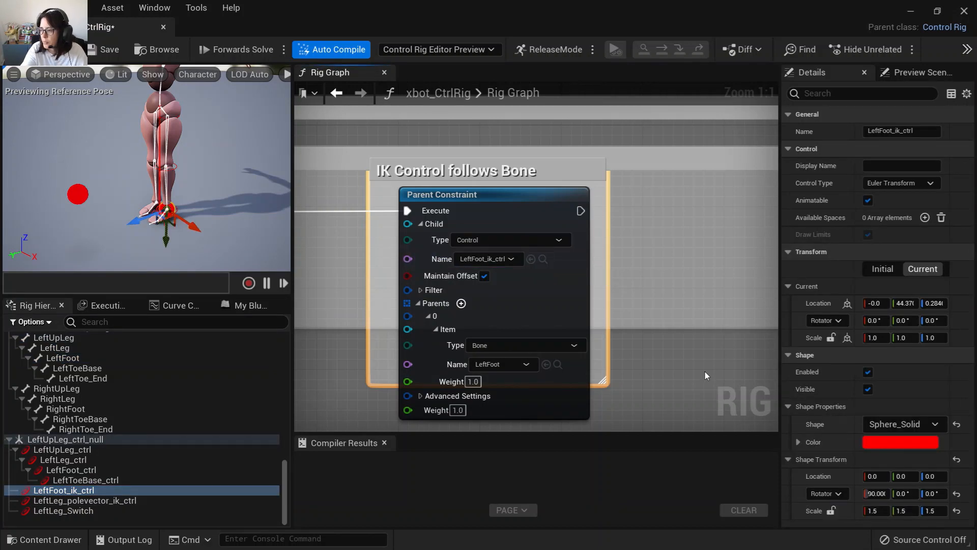
Rotate the LeftLeg_ctrl in FK mode to test that the foot IK control follows the foot bone.
scroll(602, 319, "down", 4)
scroll(548, 334, "down", 2)
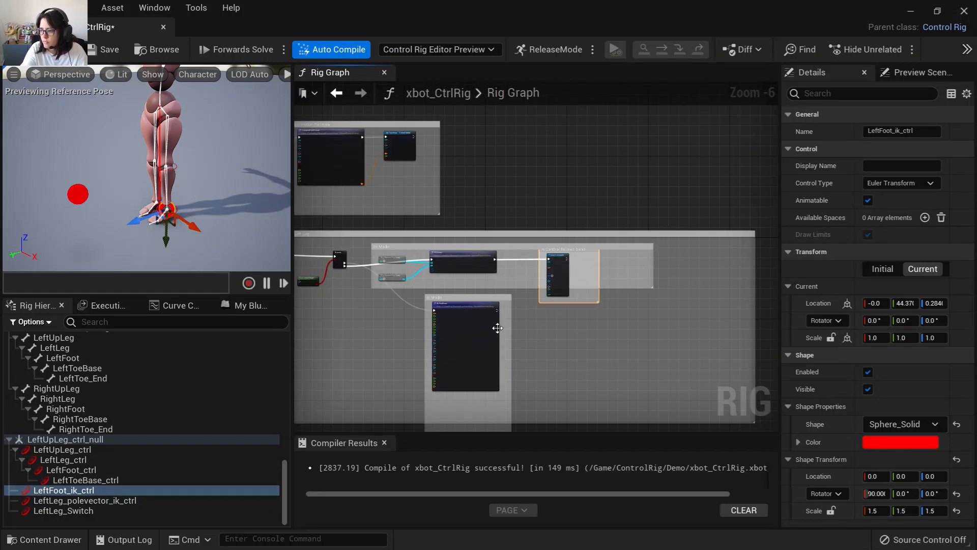
scroll(578, 304, "up", 3)
left_click(175, 166)
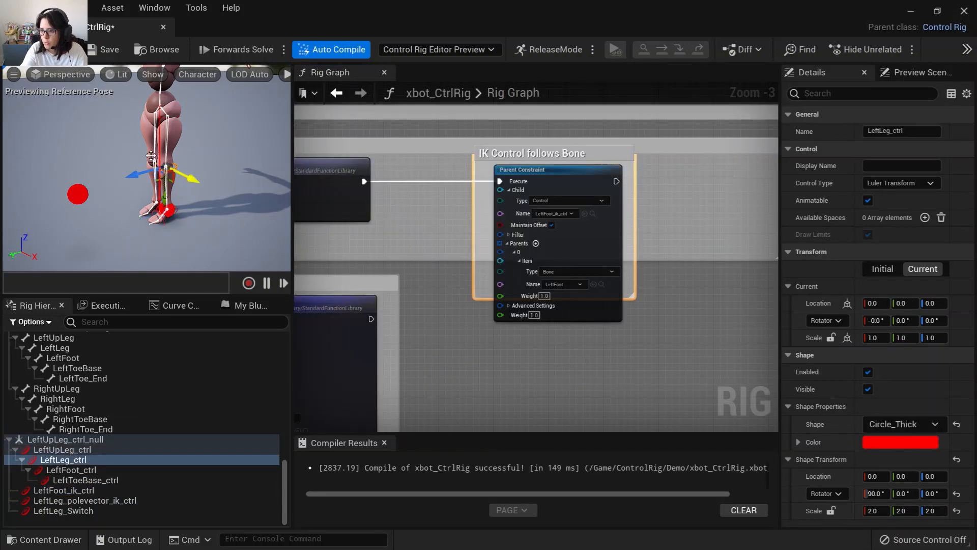
key("e")
left_click_drag(124, 146, 108, 382)
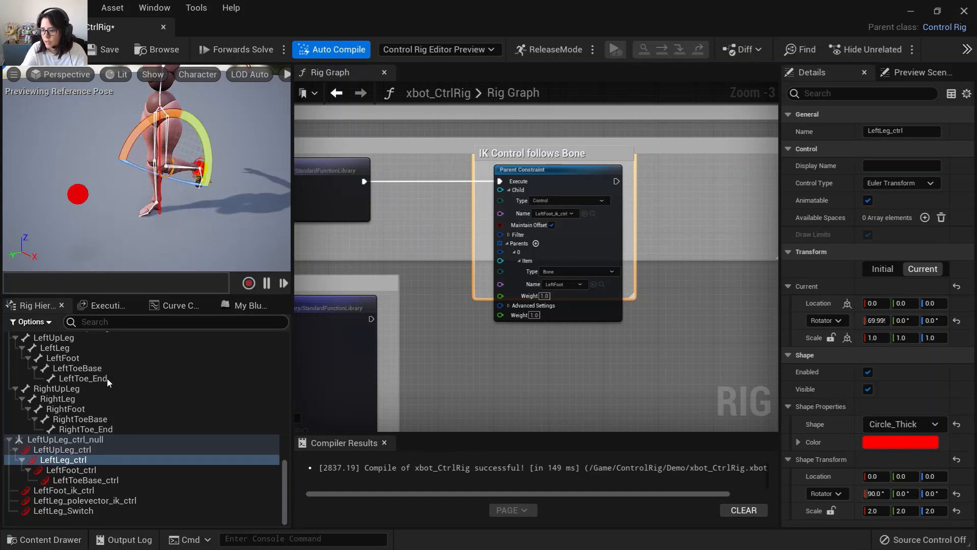
Enable the LeftLeg_Switch control's value and move the foot IK control to test the IK leg.
left_click(61, 510)
left_click(869, 286)
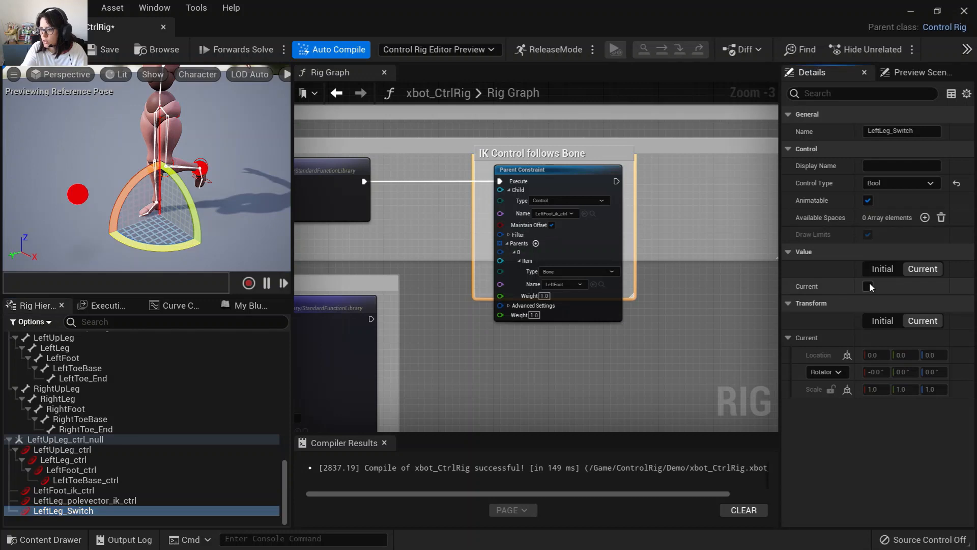
left_click(203, 169)
key("w")
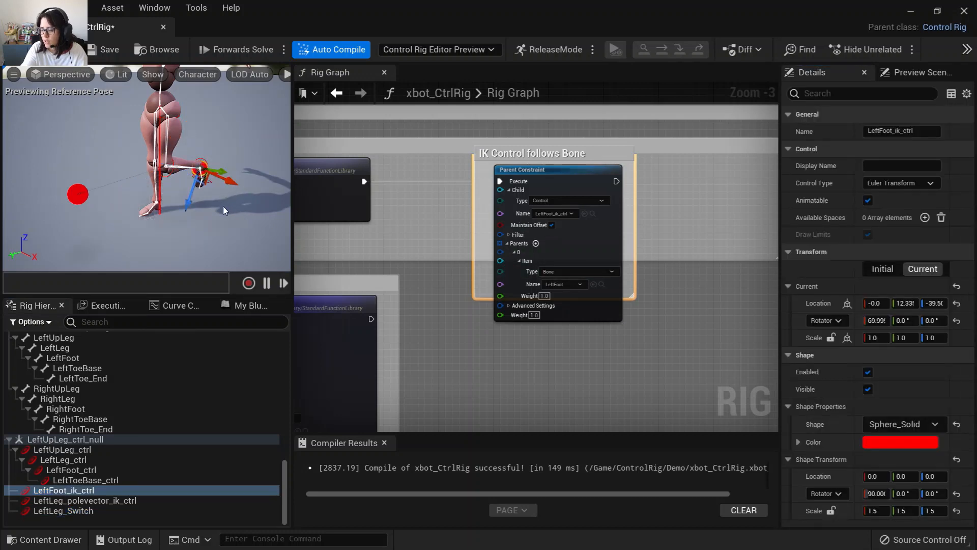
left_click_drag(240, 205, 211, 188, "alt")
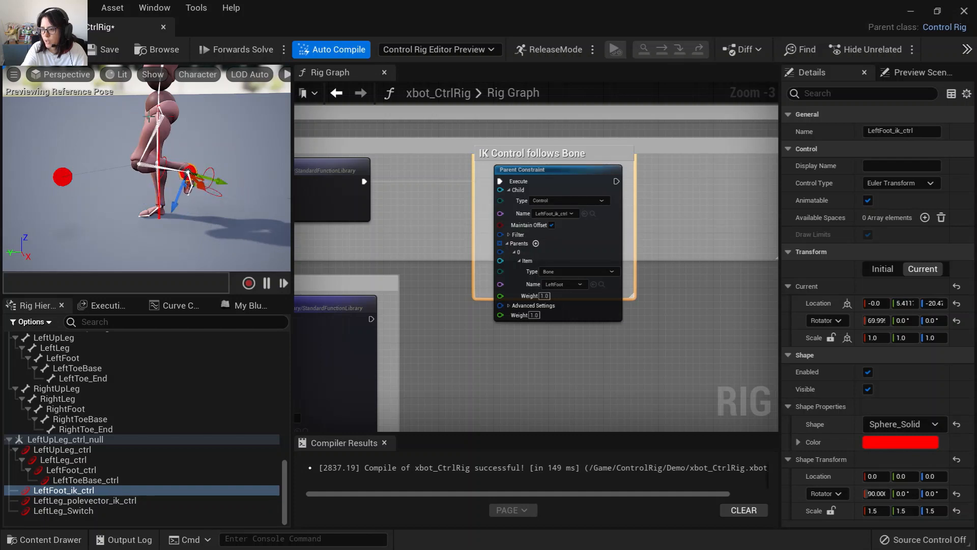
Save the rig and move the IK Mode comment block down to make room in the graph.
left_click(106, 51)
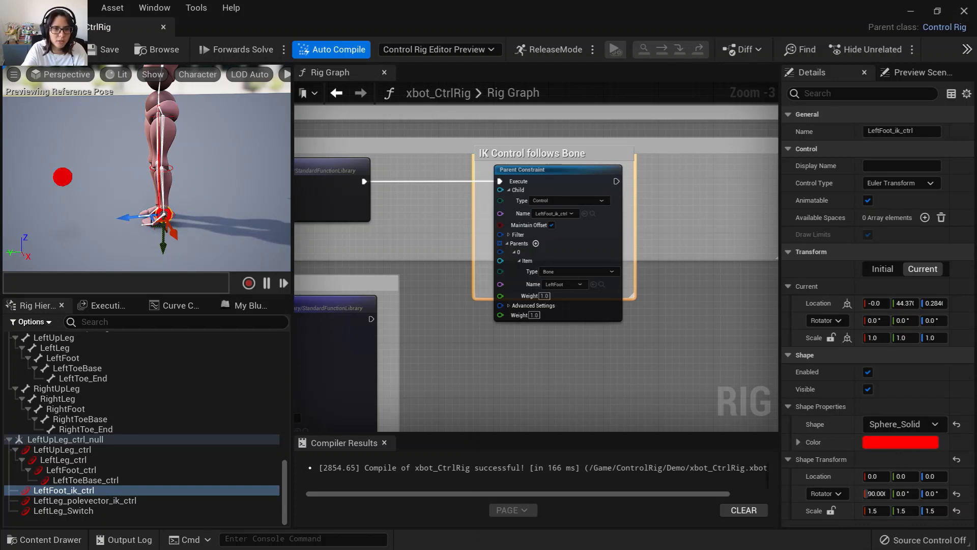
scroll(586, 224, "down", 3)
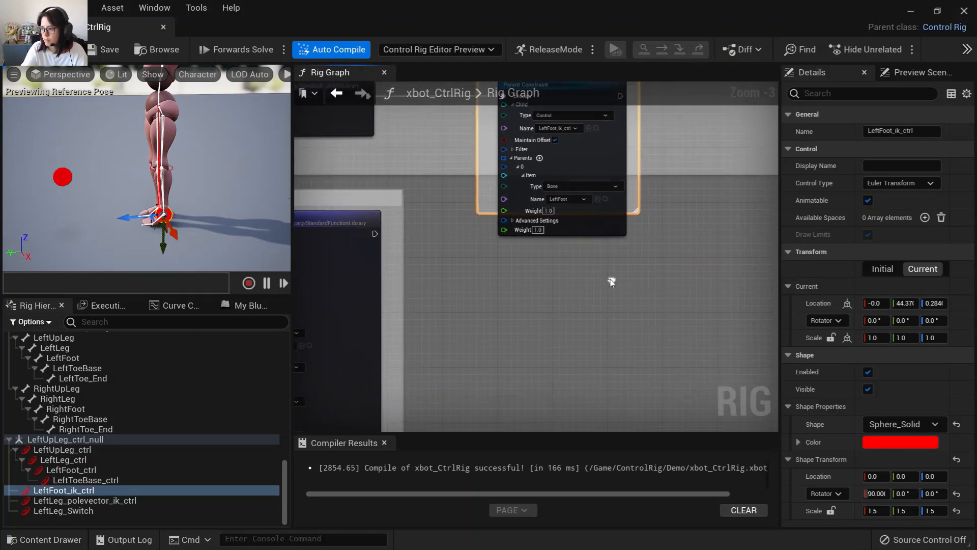
right_click_drag(485, 229, 429, 165)
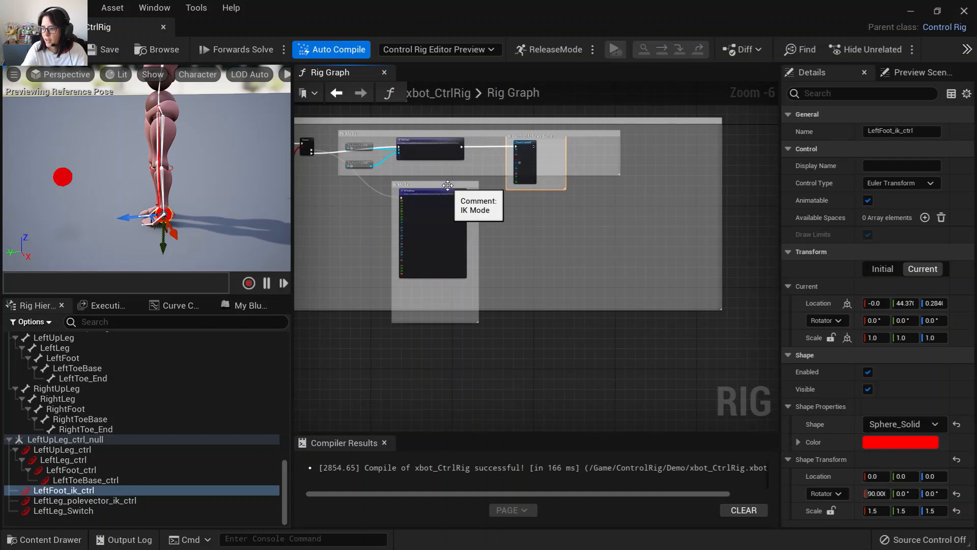
left_click_drag(449, 190, 444, 226)
left_click(468, 177)
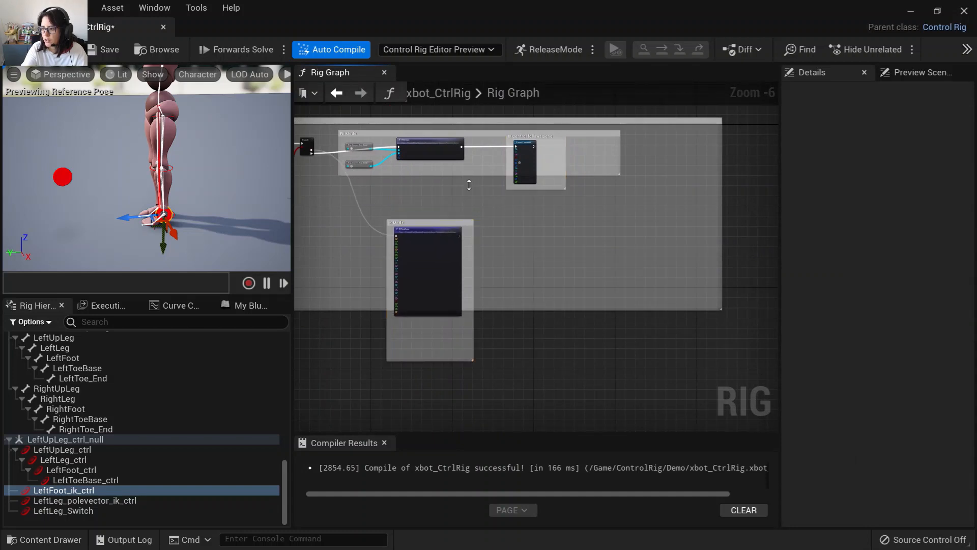
left_click_drag(469, 185, 470, 201)
left_click_drag(558, 309, 568, 377)
scroll(508, 294, "up", 3)
right_click_drag(508, 295, 478, 339)
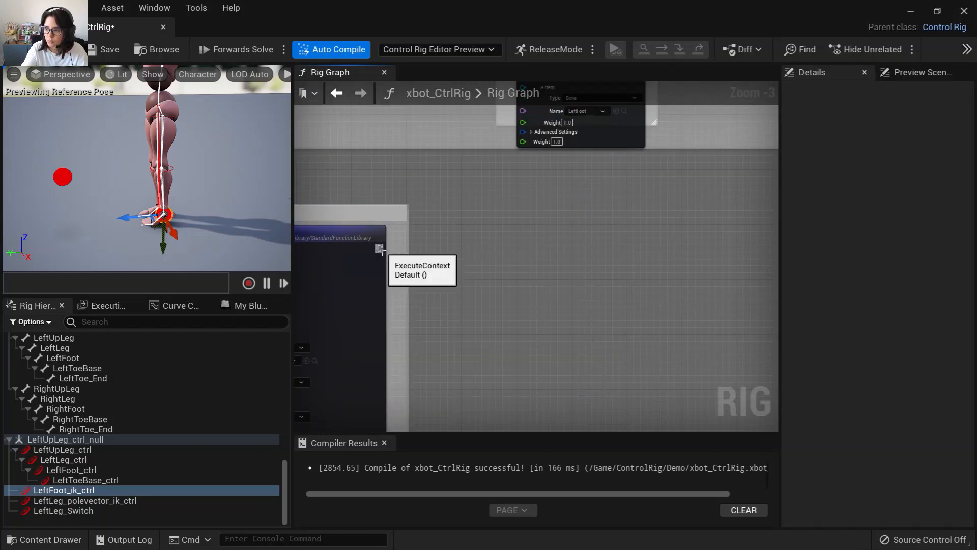
Add a Parent Constraint node wired from the execution output of the IK Mode section.
left_click_drag(379, 248, 470, 257)
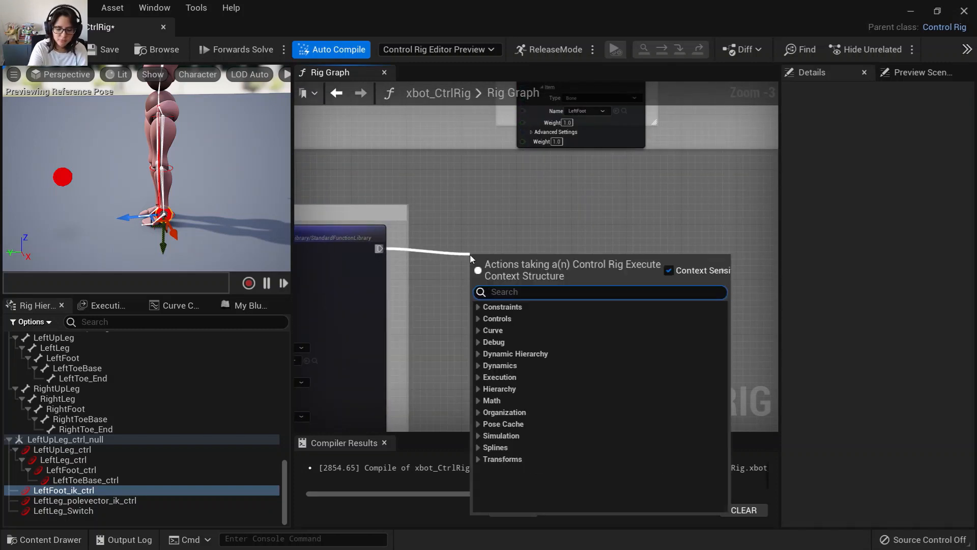
type("parent cons")
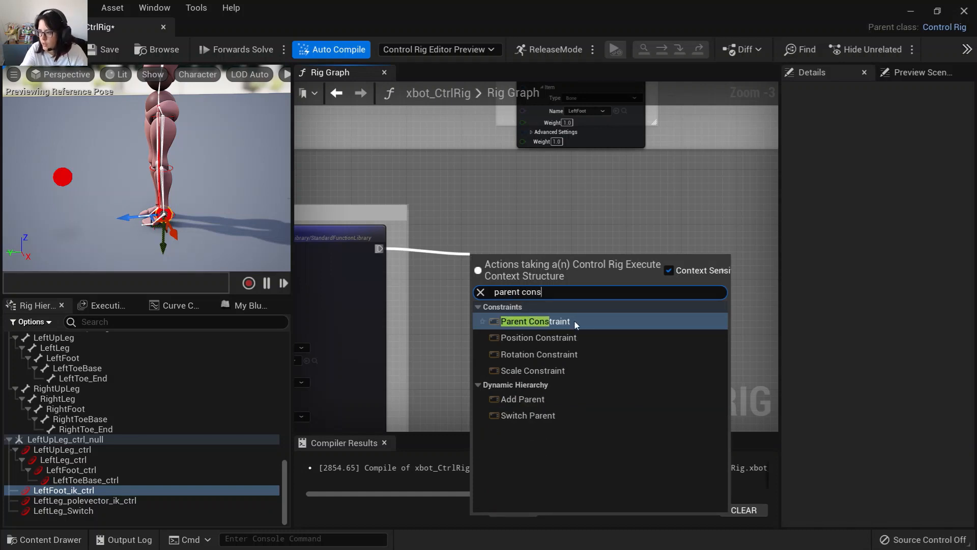
left_click(574, 321)
left_click_drag(545, 282, 545, 235)
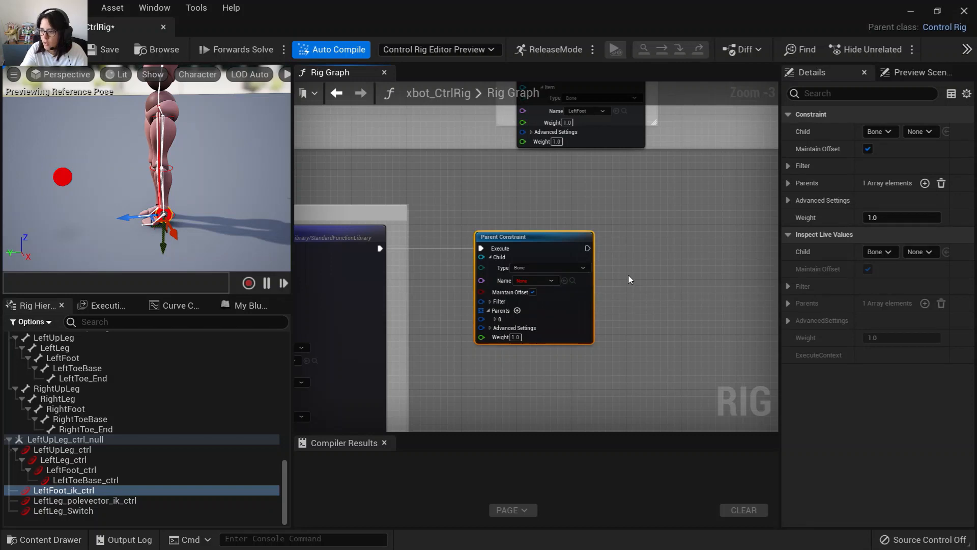
Configure the new Parent Constraint with LeftUpLeg_ctrl as the child and the LeftUpLeg bone as parent item.
right_click_drag(628, 276, 585, 249)
scroll(536, 282, "up", 2)
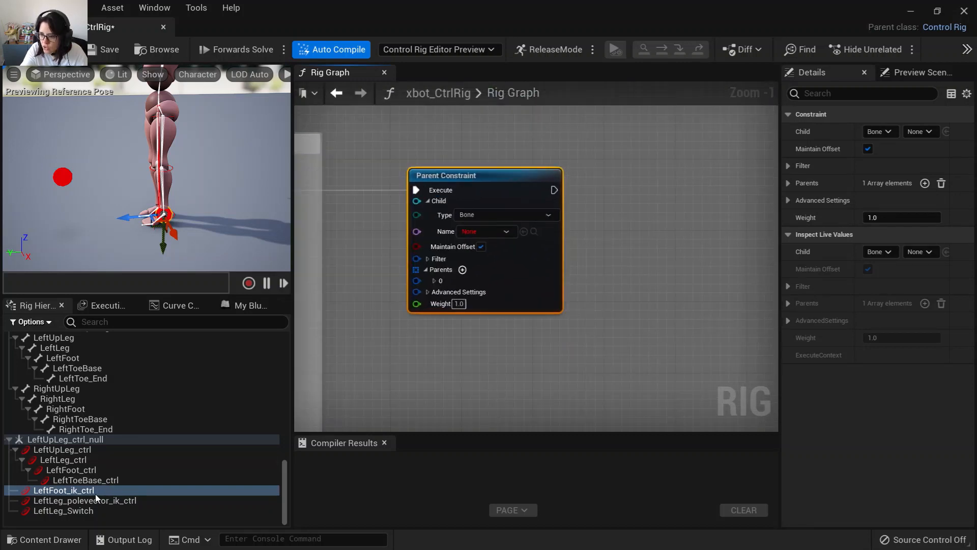
left_click(87, 450)
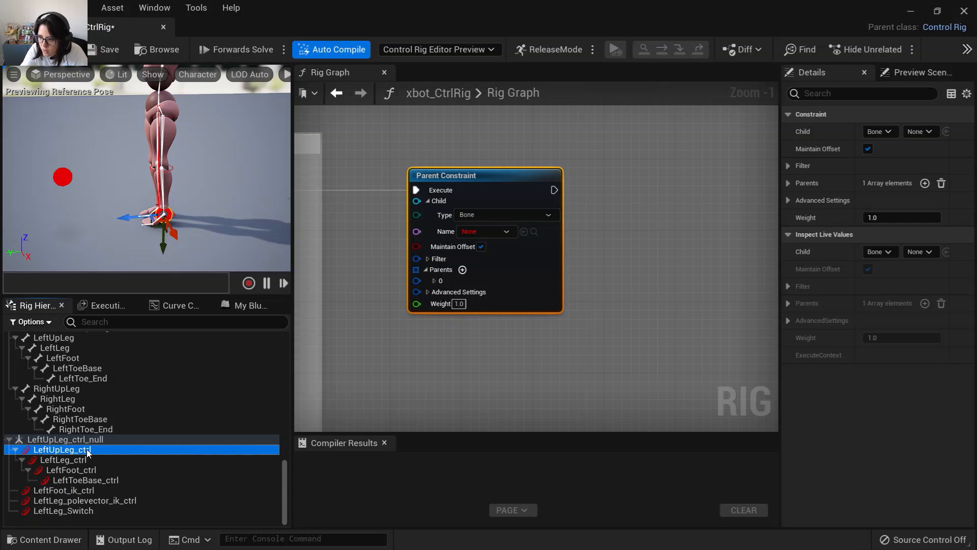
left_click(524, 232)
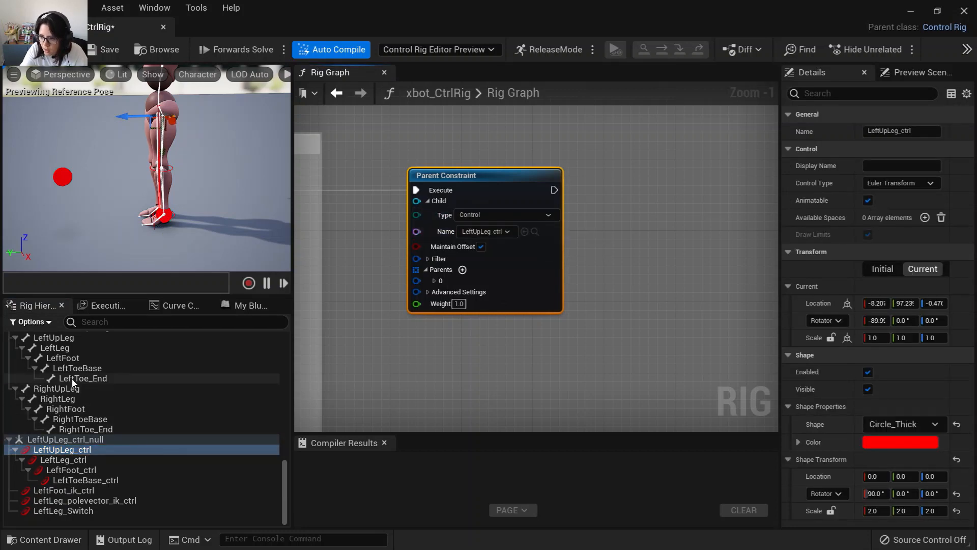
left_click(70, 345)
left_click(68, 338)
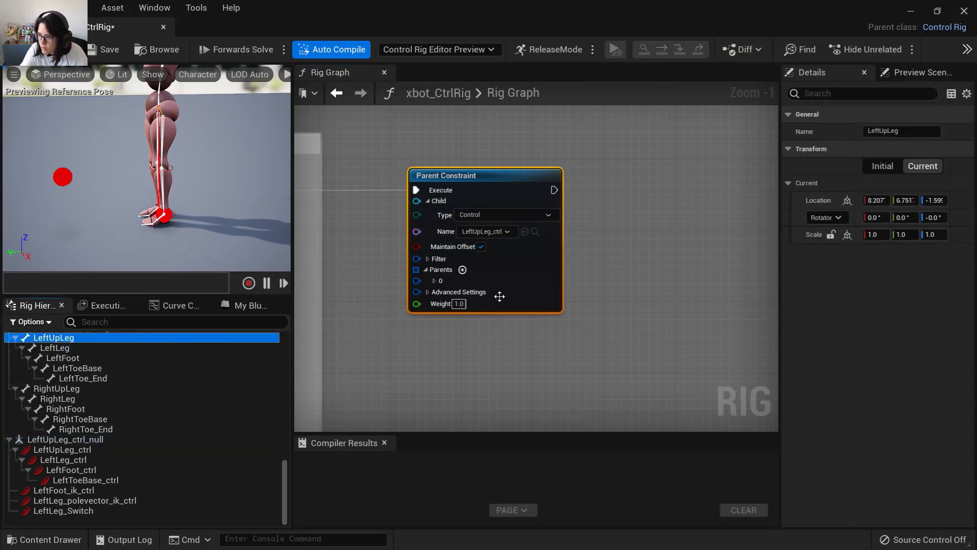
left_click(434, 281)
left_click(440, 292)
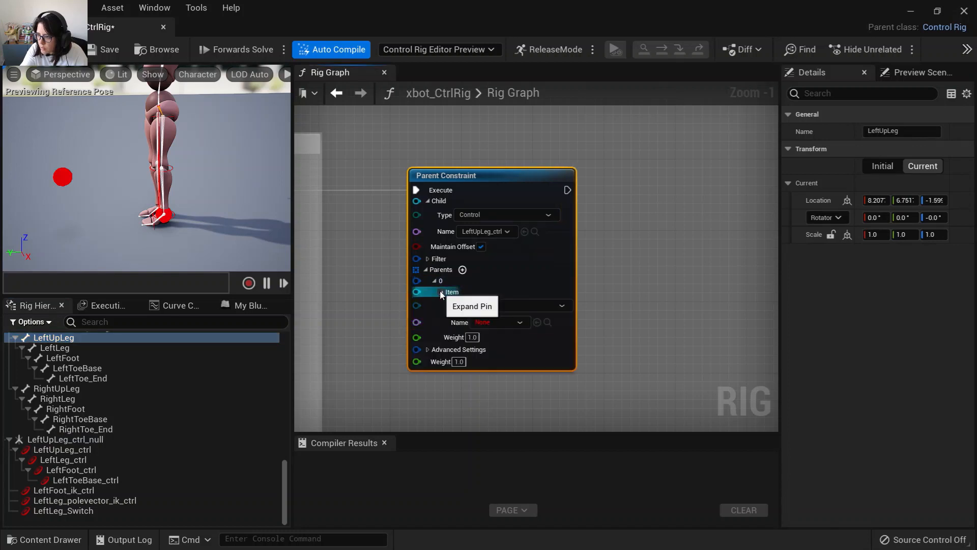
left_click(536, 321)
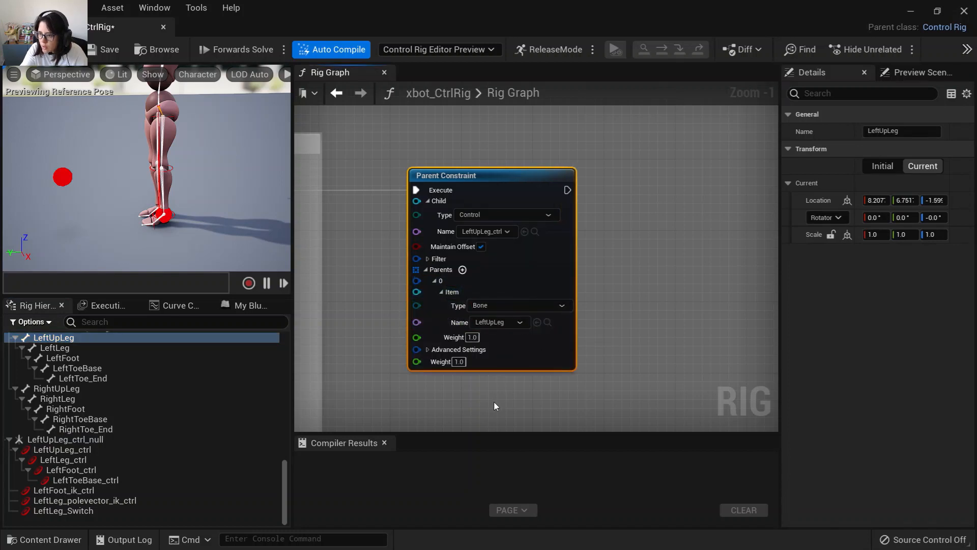
Duplicate the Parent Constraint node twice, placing the copies side by side.
scroll(523, 384, "down", 1)
right_click_drag(636, 326, 515, 254)
scroll(515, 254, "down", 2)
left_click(434, 201)
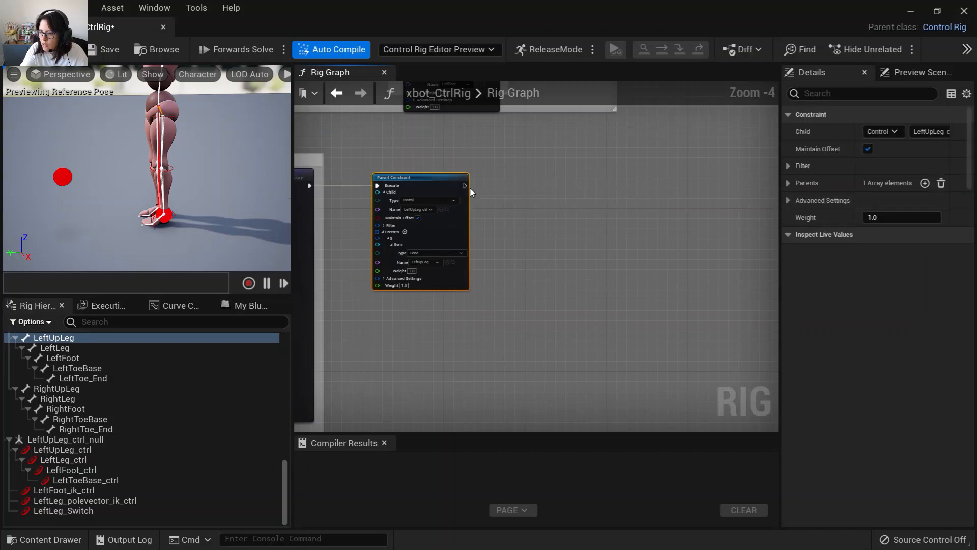
key("ctrl+c")
key("ctrl+v")
left_click_drag(560, 197, 509, 184)
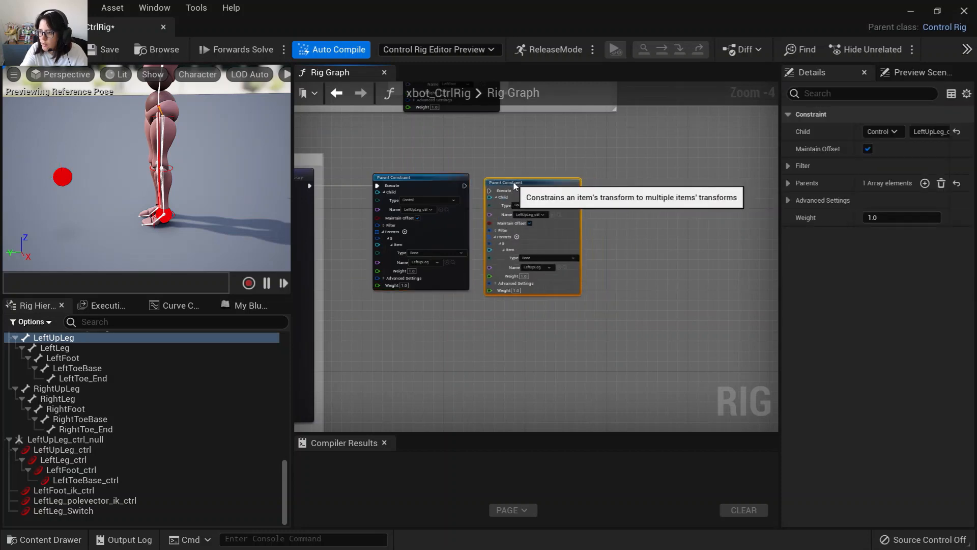
key("ctrl+v")
left_click_drag(646, 219, 624, 181)
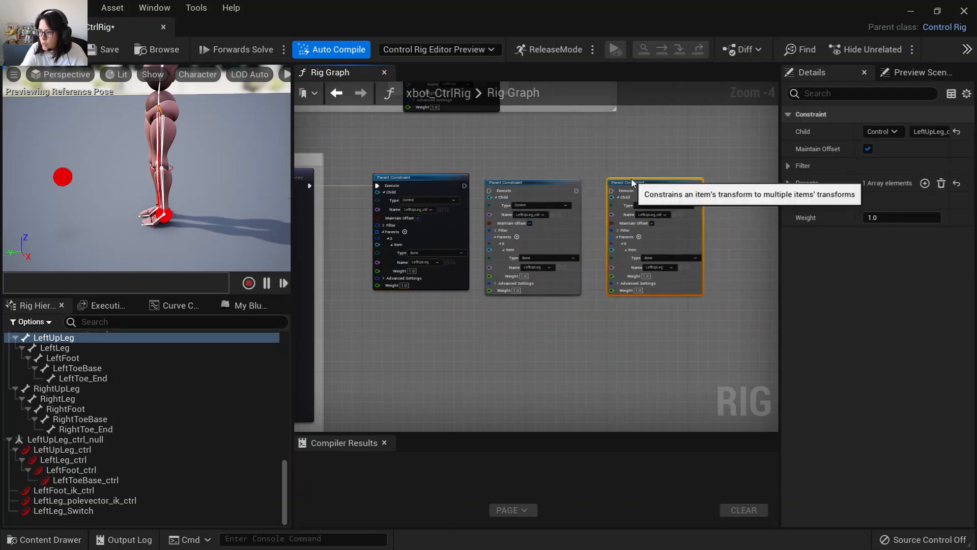
Set the child controls of the two copies to LeftLeg_ctrl and LeftFoot_ctrl.
left_click_drag(525, 237, 531, 232)
scroll(531, 231, "up", 4)
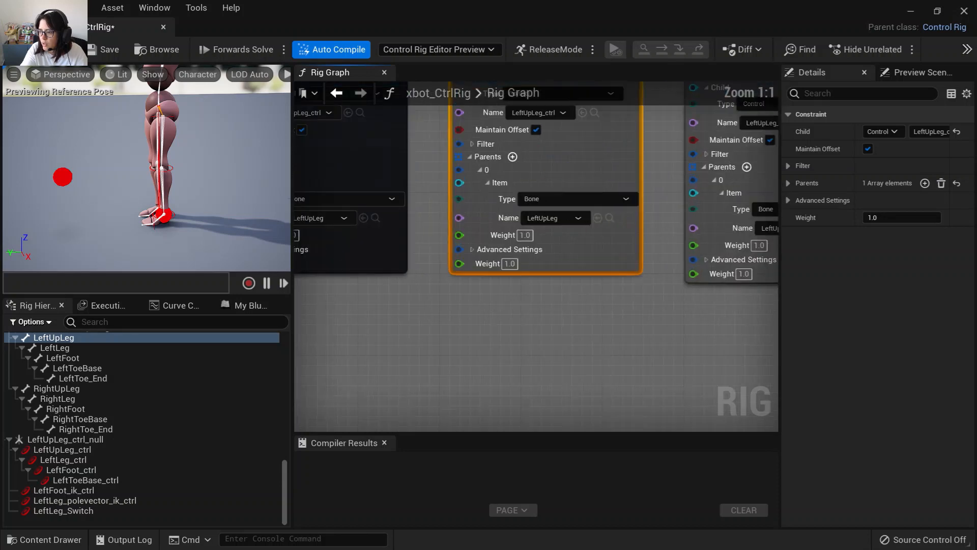
right_click_drag(553, 281, 535, 258)
left_click(508, 217)
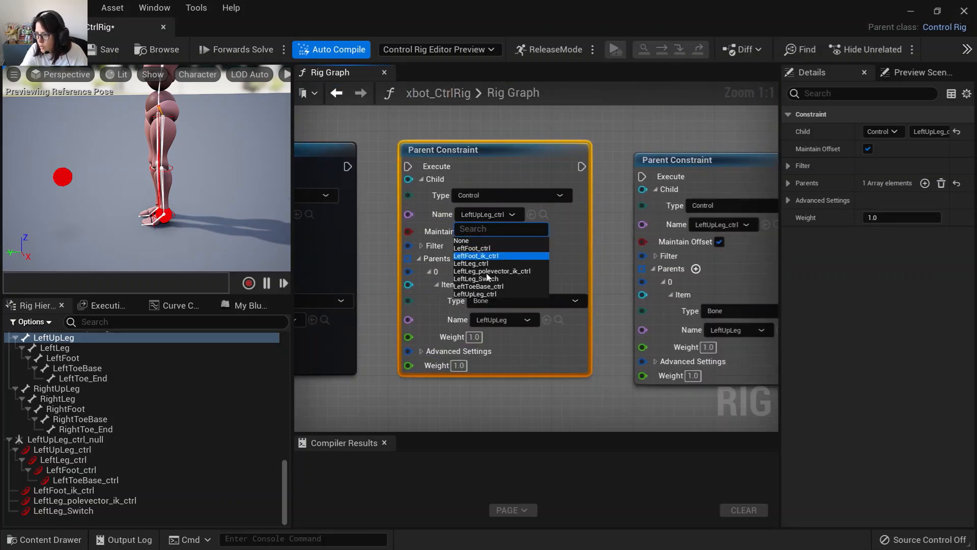
left_click(69, 469)
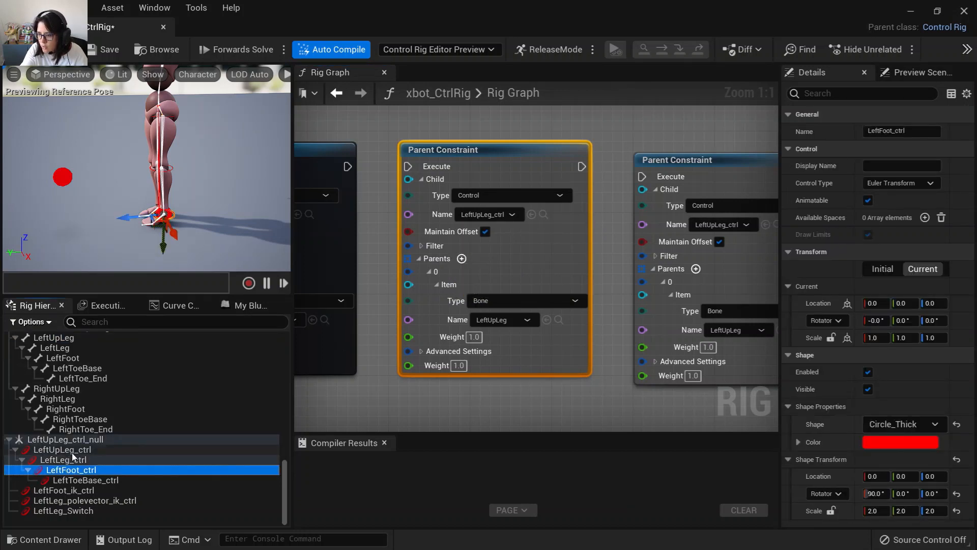
left_click(71, 450)
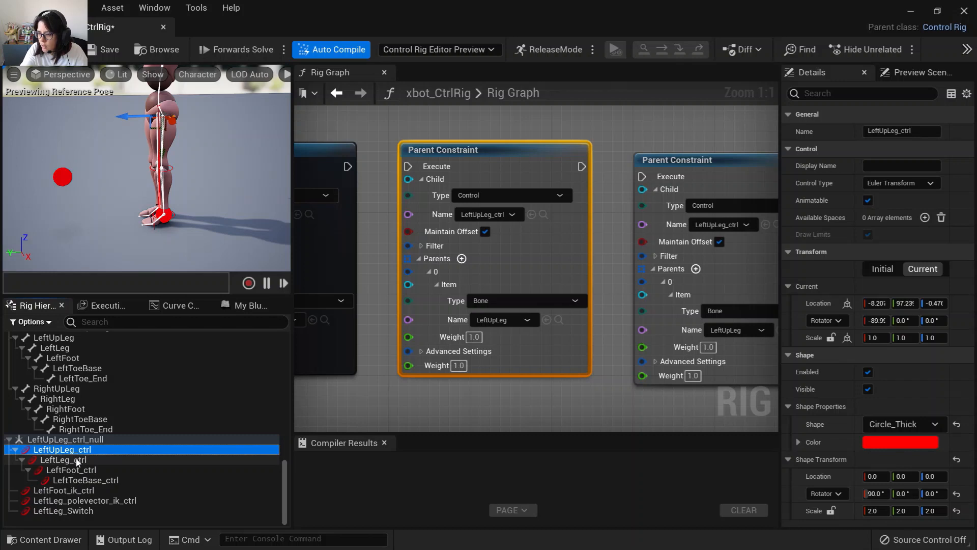
left_click(78, 460)
left_click(531, 214)
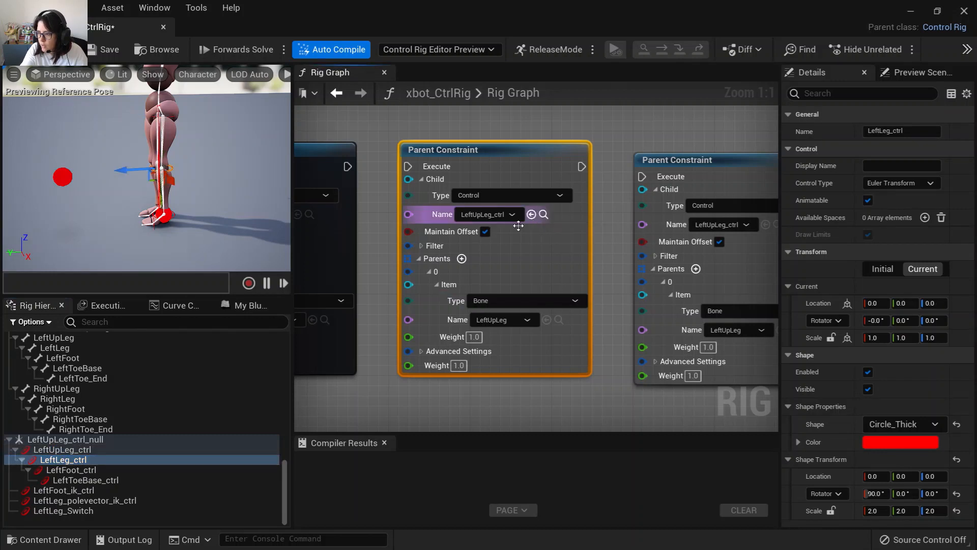
left_click(71, 470)
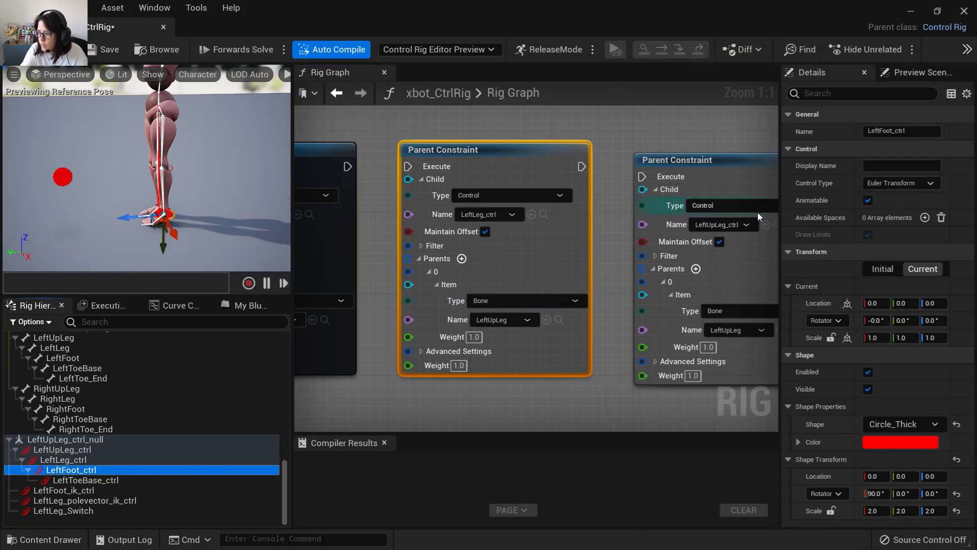
left_click(765, 225)
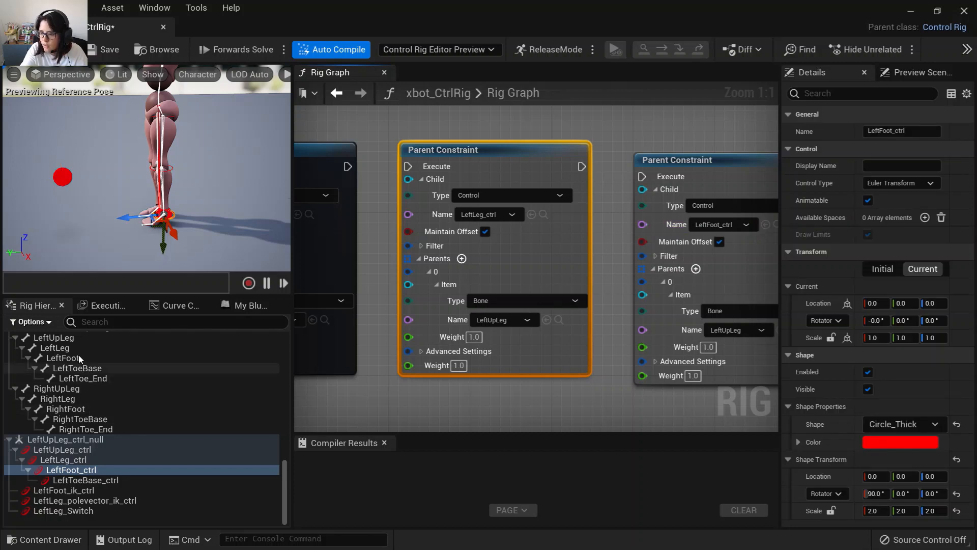
Set the parent bones of the two copies to LeftLeg and LeftFoot.
left_click(55, 348)
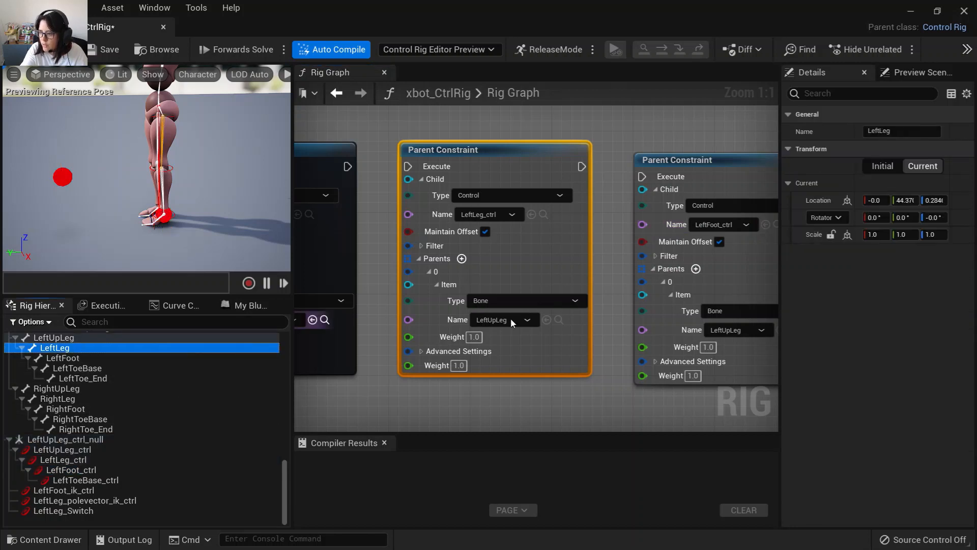
left_click(546, 319)
left_click(62, 358)
right_click_drag(584, 435, 458, 424)
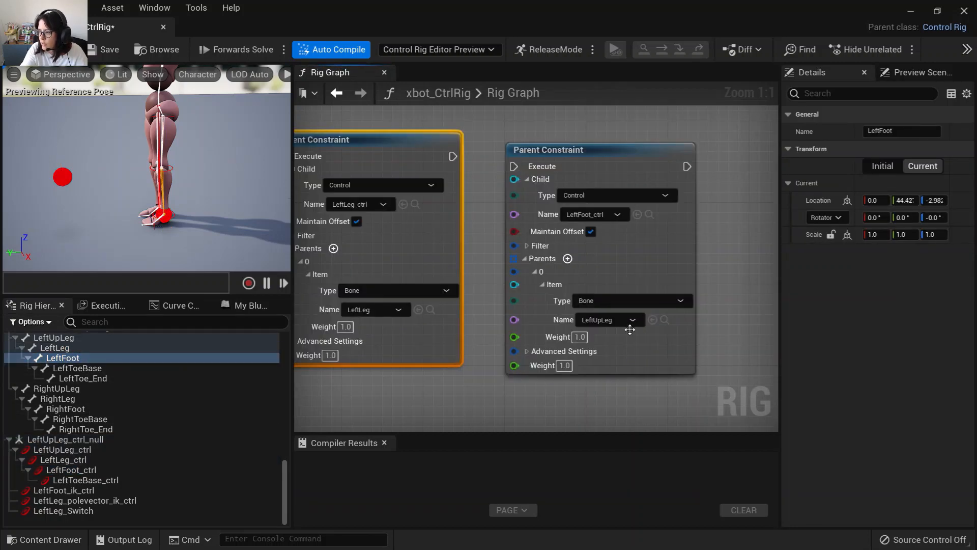
left_click(653, 320)
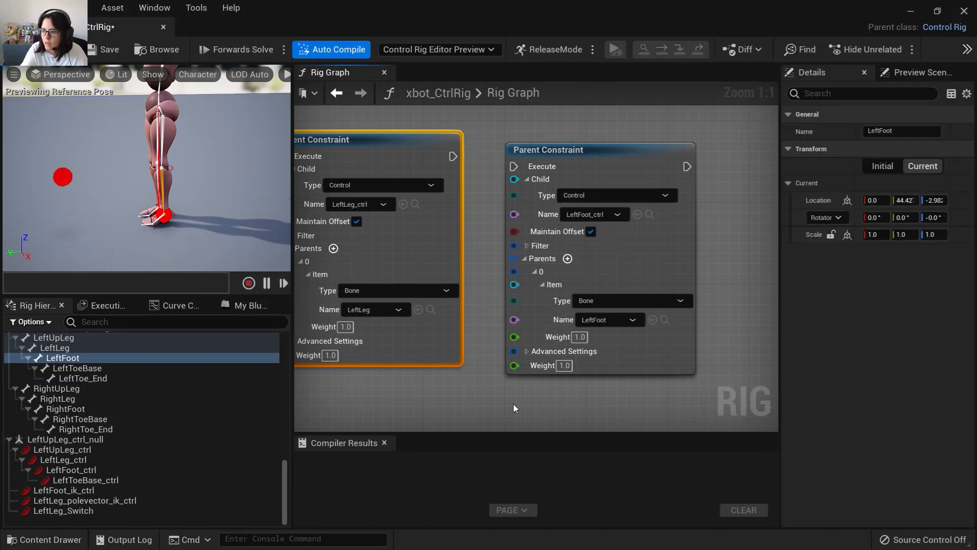
Chain the execution pins of the three Parent Constraint nodes in sequence.
right_click_drag(445, 406, 480, 196)
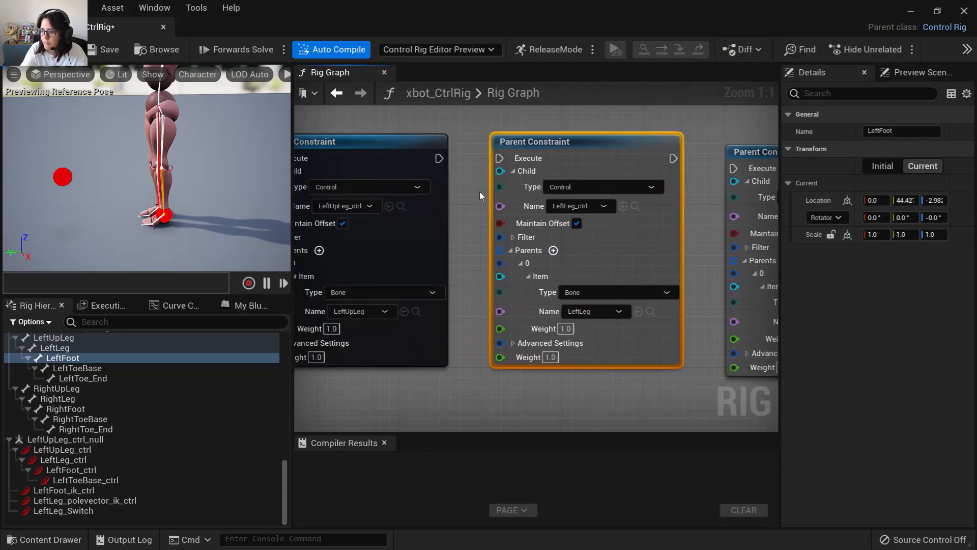
left_click_drag(443, 158, 500, 159)
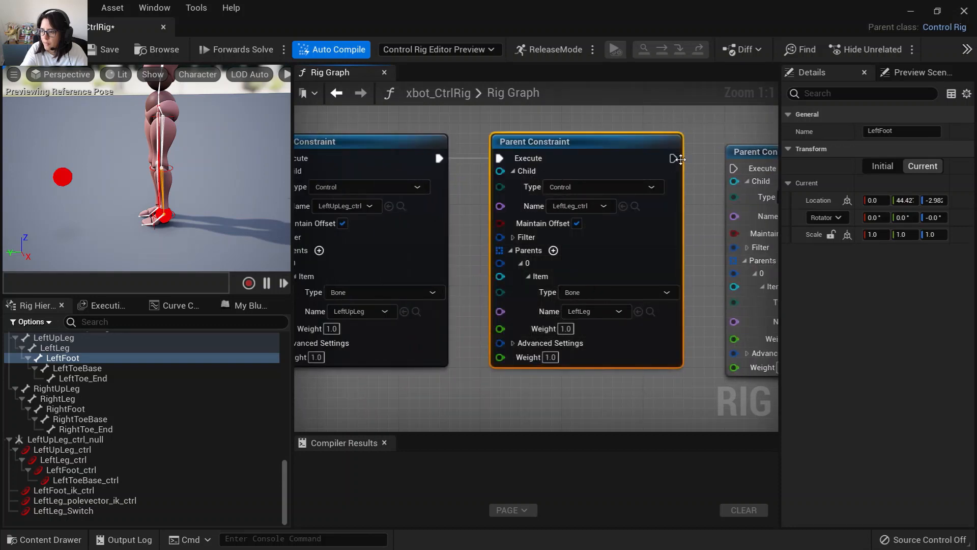
left_click_drag(674, 160, 735, 164)
left_click_drag(738, 155, 686, 145)
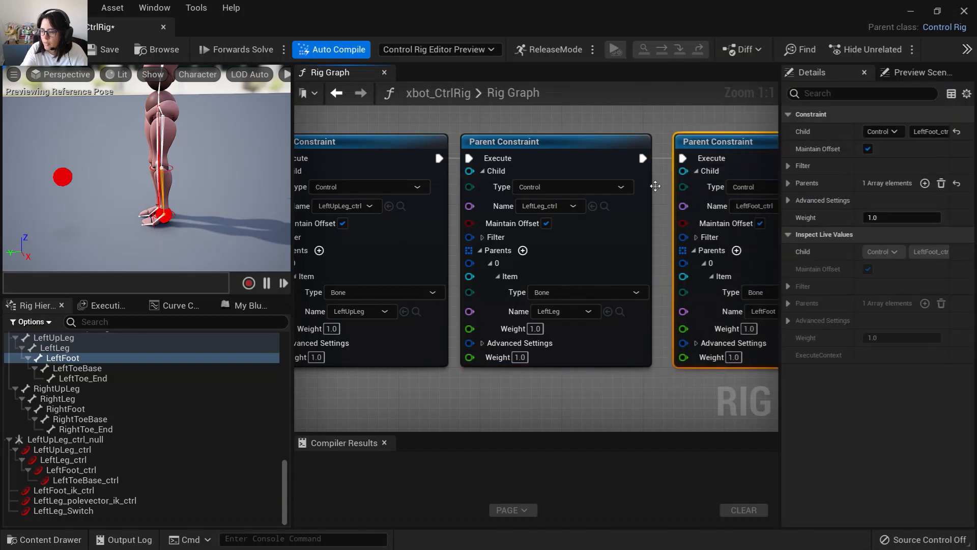
Turn on the LeftLeg_Switch and raise the foot IK control to test that the FK controls follow the IK leg.
scroll(436, 305, "down", 2)
right_click_drag(436, 306, 652, 322)
left_click(63, 511)
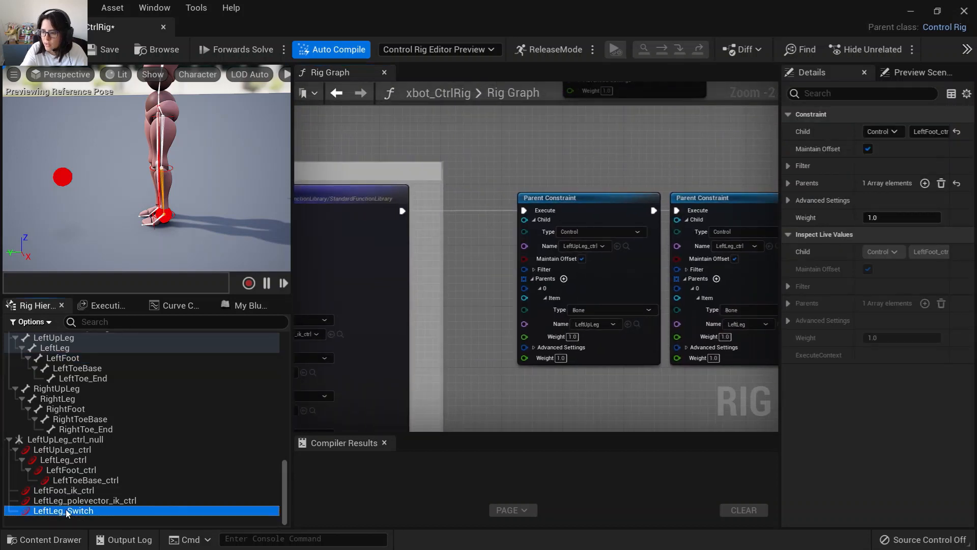
left_click(869, 285)
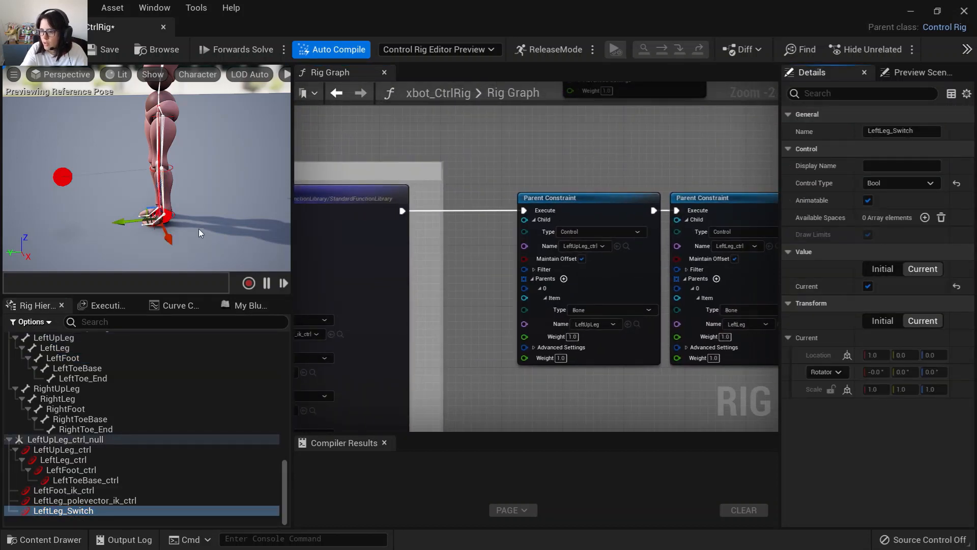
left_click(167, 217)
left_click_drag(164, 247, 163, 220)
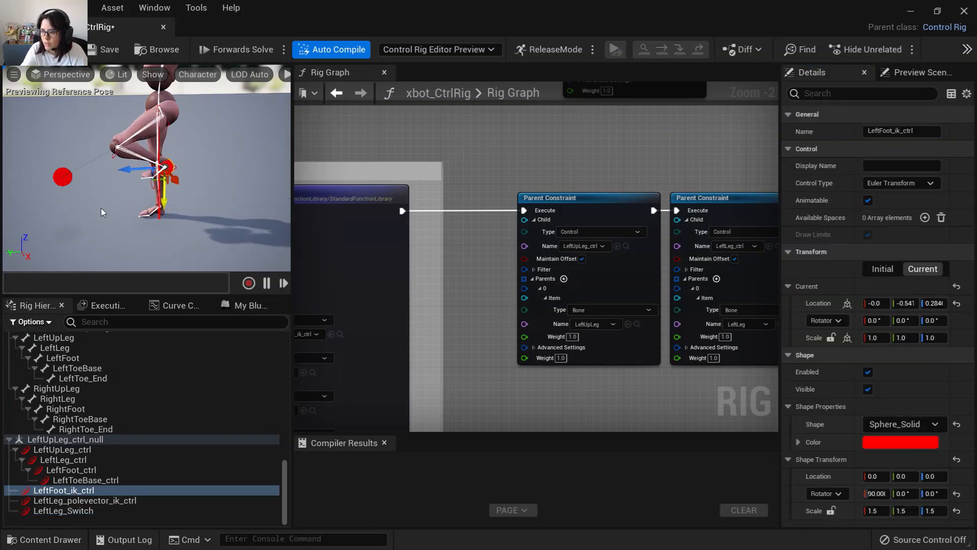
scroll(104, 213, "up", 3)
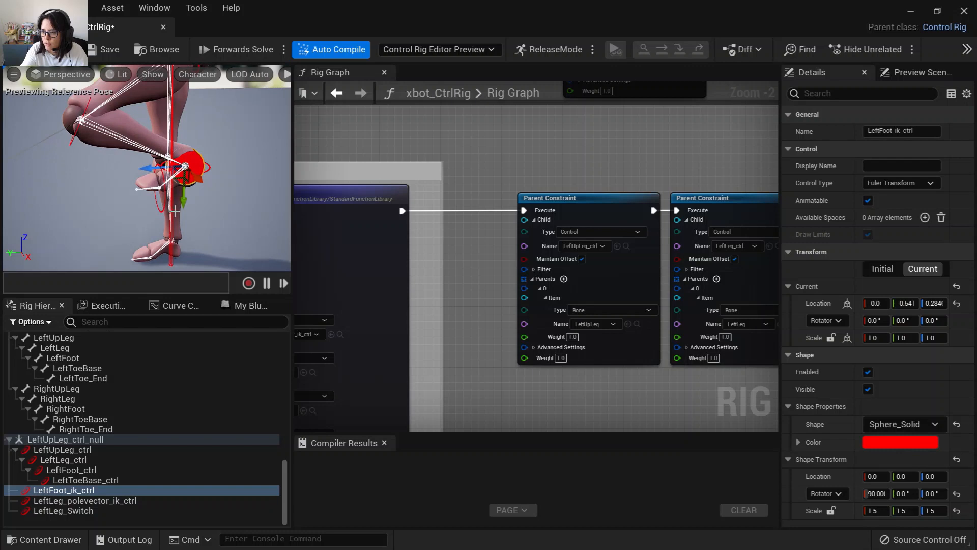
mouse_move(187, 200)
left_mouse_down()
mouse_move(186, 217)
mouse_move(185, 207)
left_mouse_up()
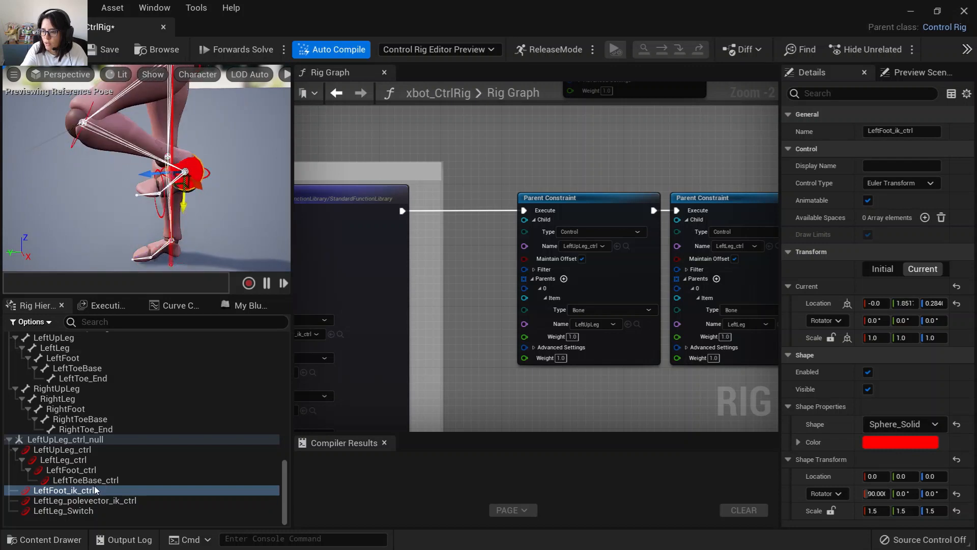
Rotate the LeftLeg_ctrl in FK mode to test how the leg responds.
left_click(79, 511)
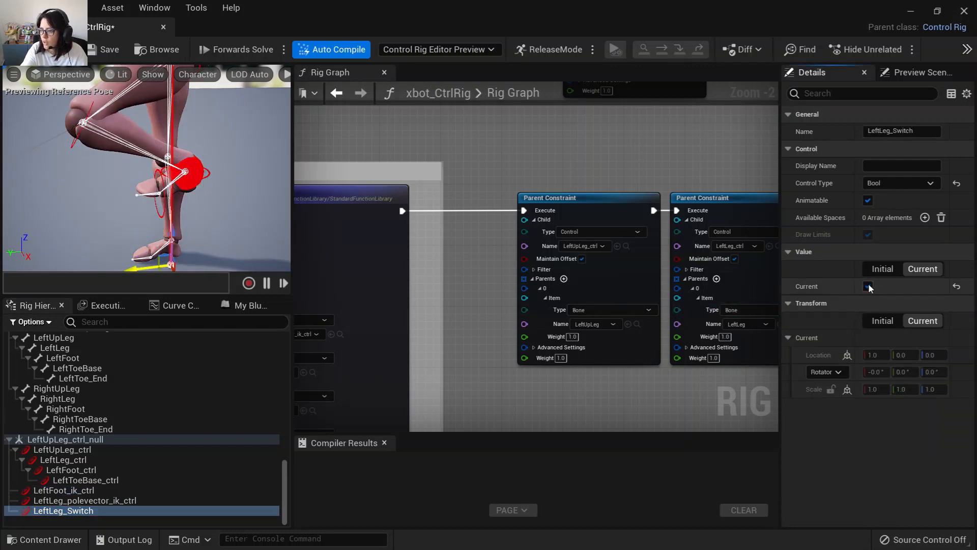
left_click(76, 144)
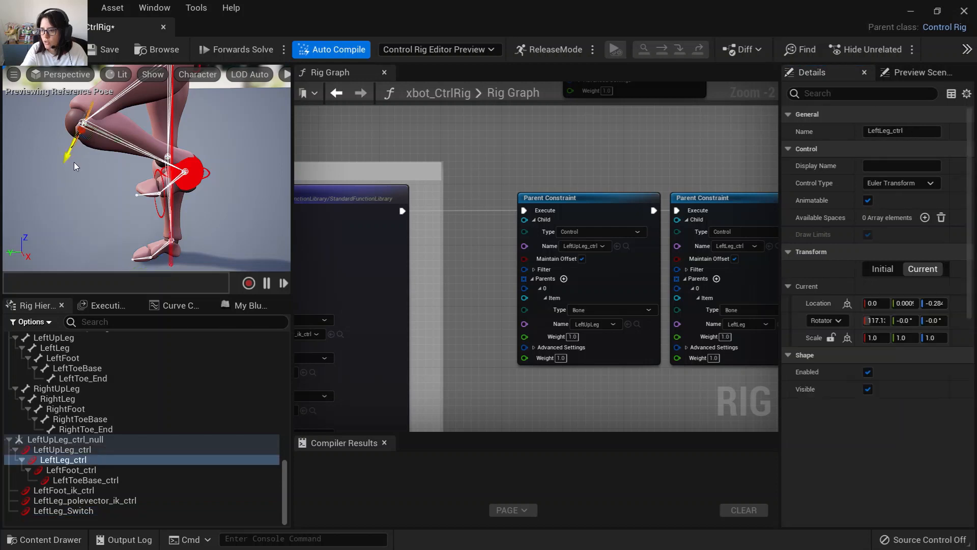
left_click_drag(106, 158, 84, 101)
Turn on LeftLeg_Switch, move the foot IK control to test the IK leg, and save the Control Rig.
left_click(72, 510)
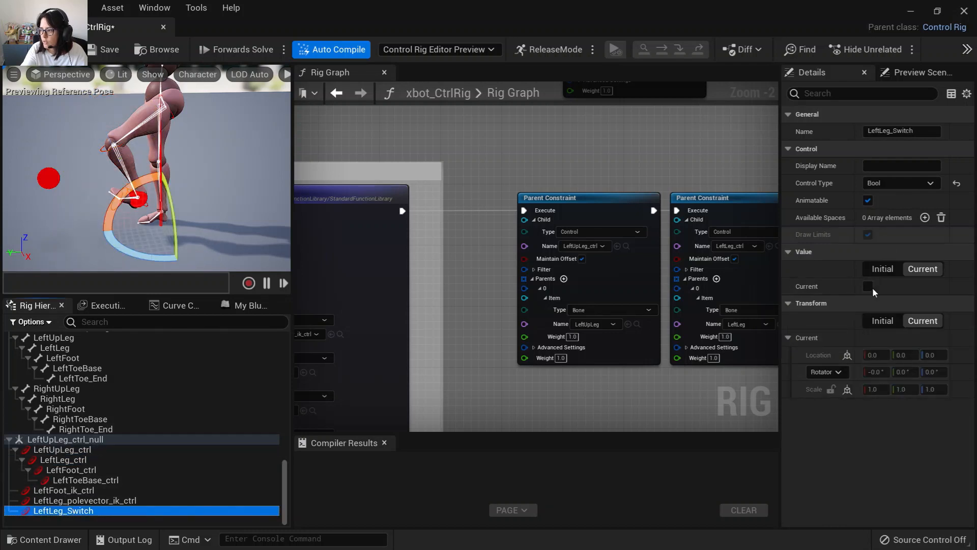
left_click(867, 286)
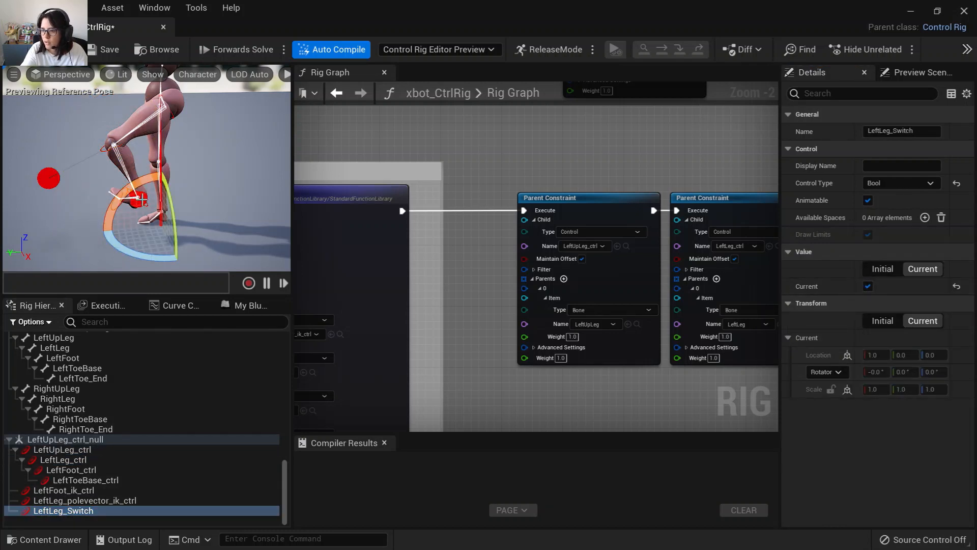
left_click(147, 227)
left_click(145, 199)
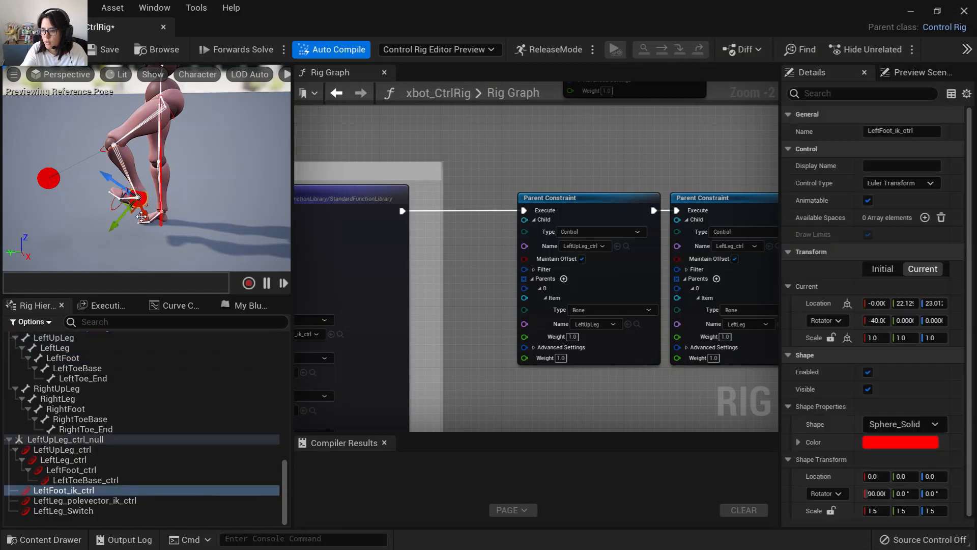
left_click_drag(114, 228, 5, 129)
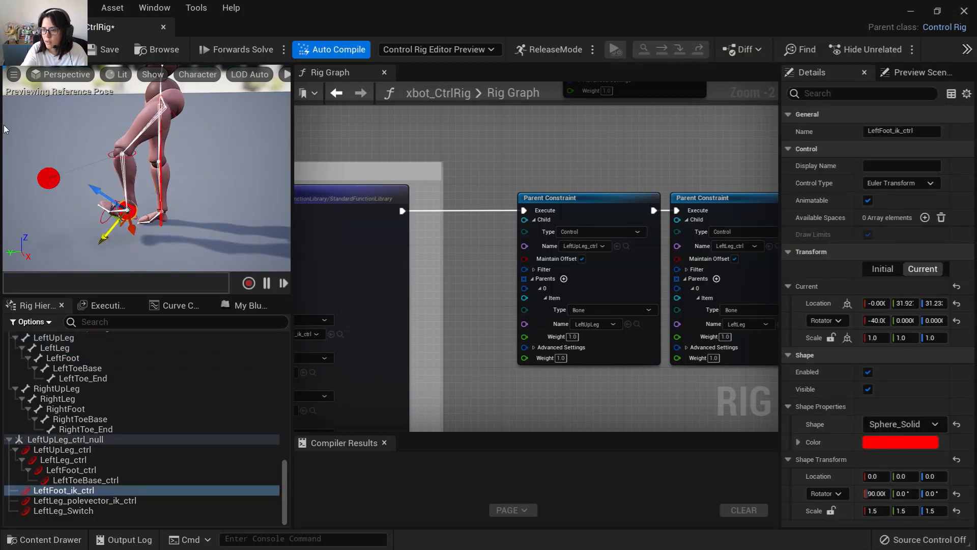
left_click(95, 53)
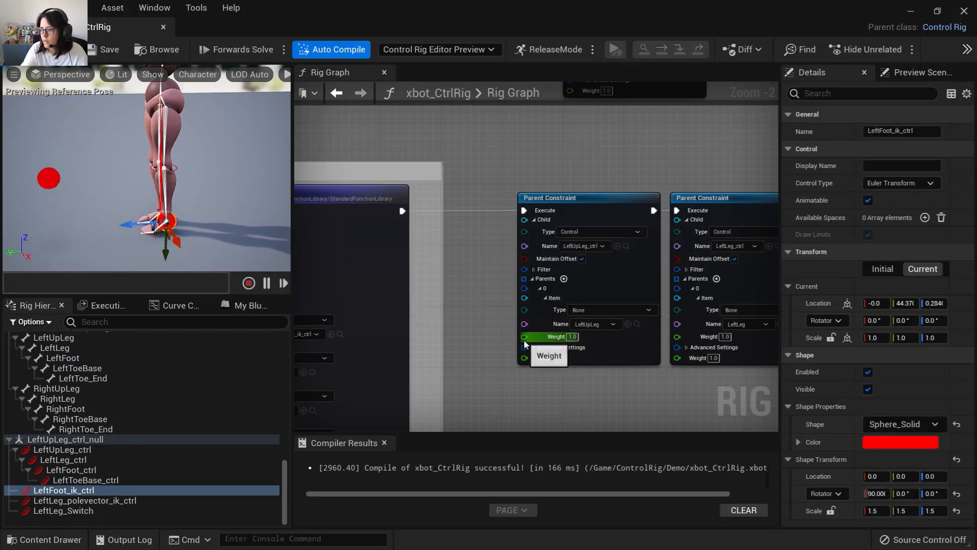
Wrap the three Parent Constraint nodes in a comment titled FK Controls Follow Bones.
scroll(494, 360, "down", 4)
right_click_drag(520, 381, 483, 396)
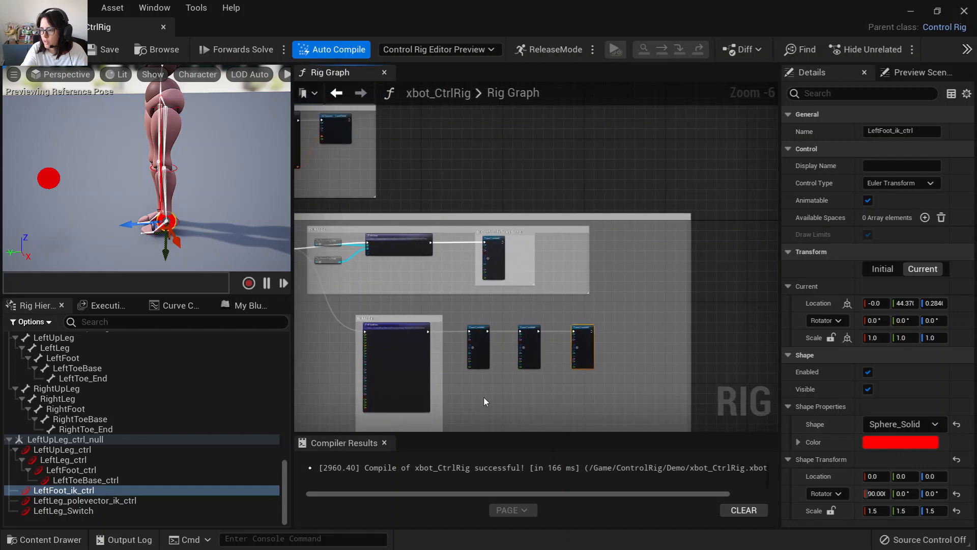
scroll(484, 396, "up", 2)
left_click_drag(473, 226, 667, 345)
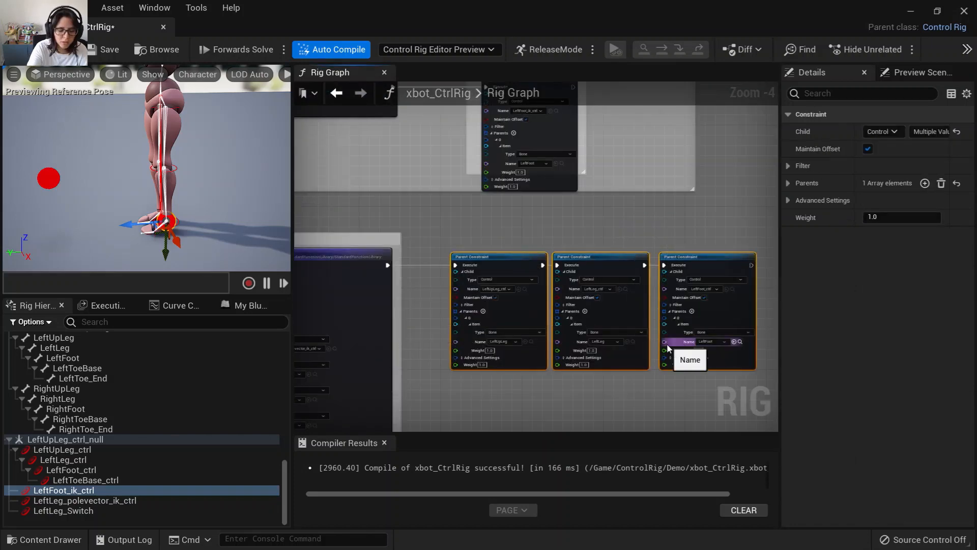
key("c")
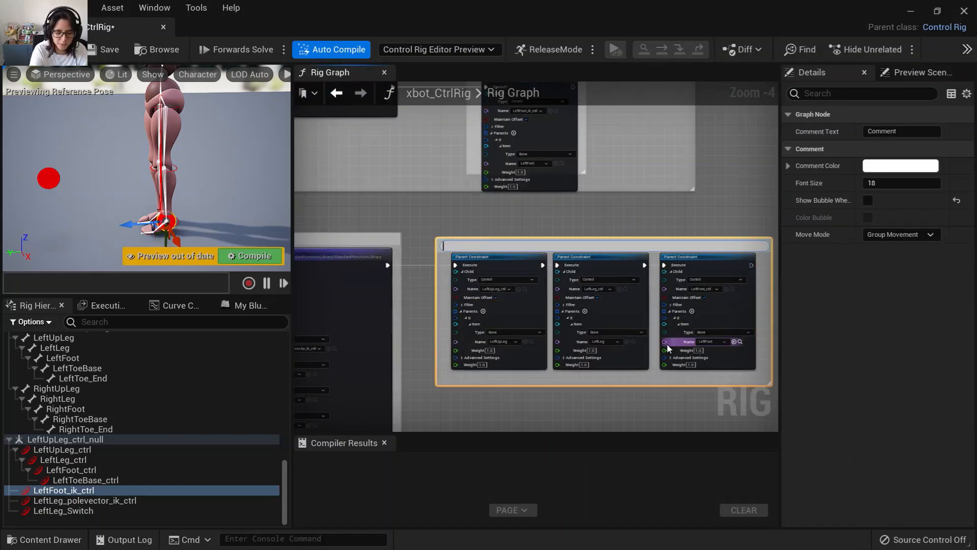
type("FK ")
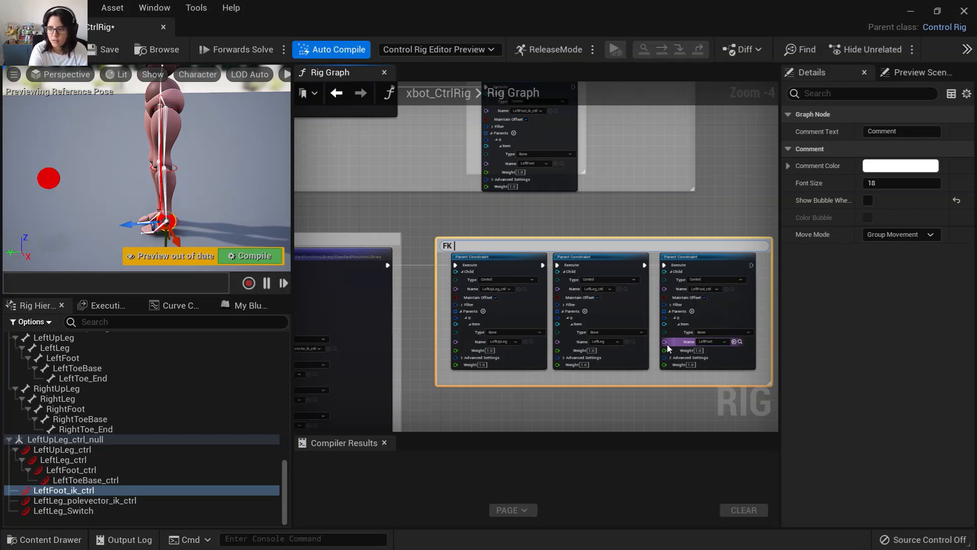
type("Controls Follow Bones")
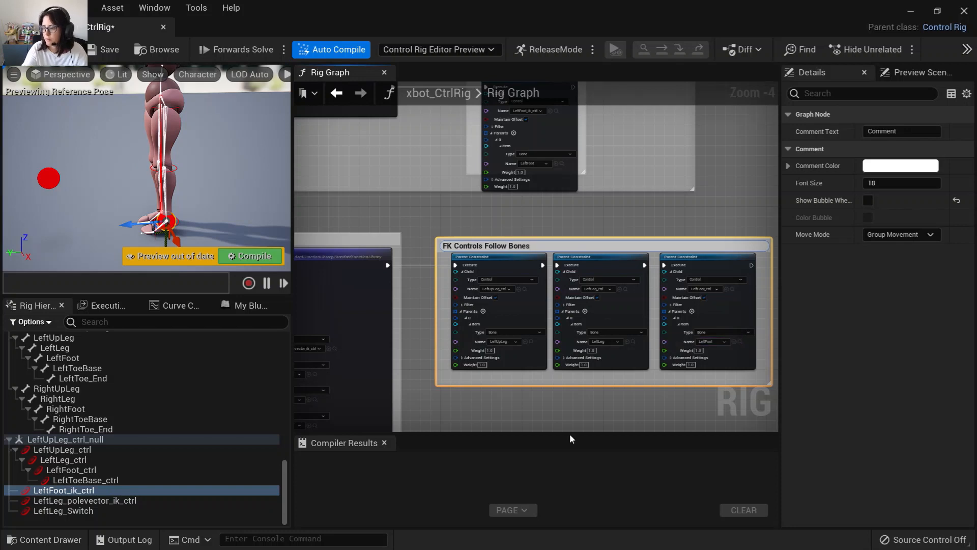
left_click(508, 412)
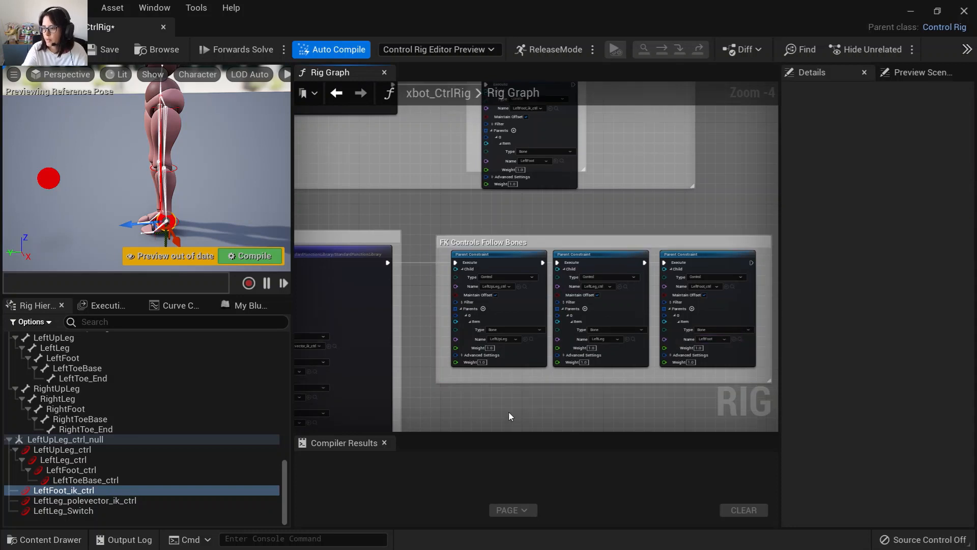
Widen the Left Leg comment leftward and reposition the Branch and Get Control Bool nodes inside it.
scroll(509, 412, "down", 2)
right_click_drag(508, 411, 635, 318)
scroll(485, 298, "up", 2)
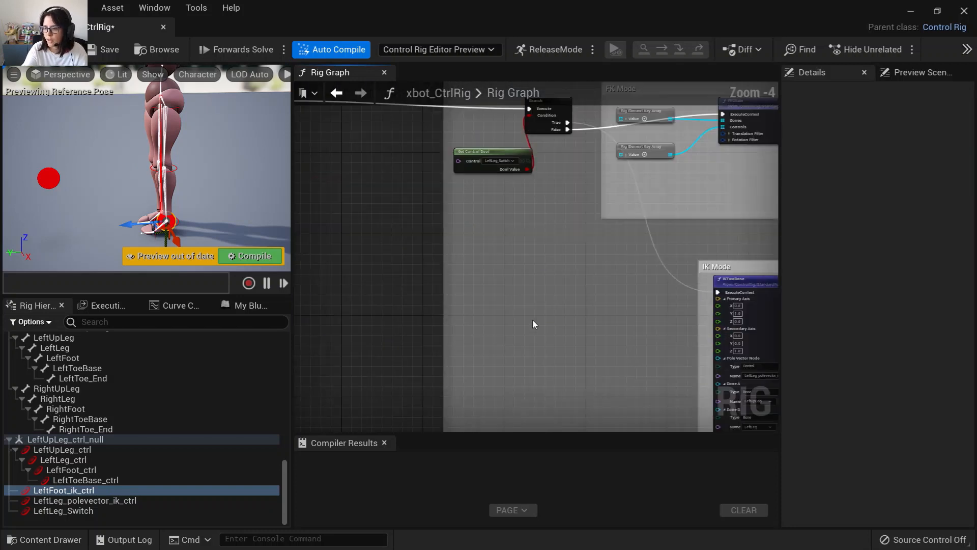
left_click_drag(443, 255, 380, 256)
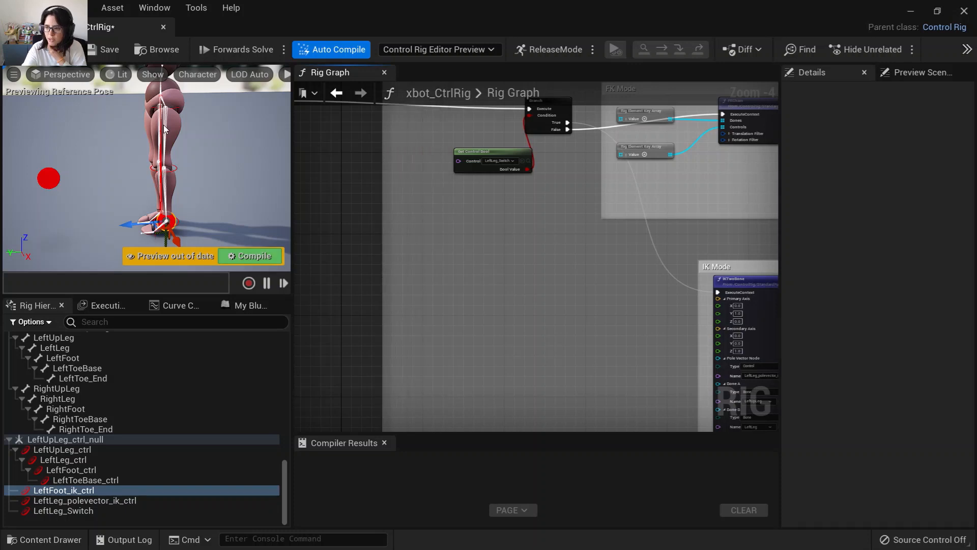
right_click_drag(502, 273, 406, 385)
right_click_drag(386, 344, 493, 320)
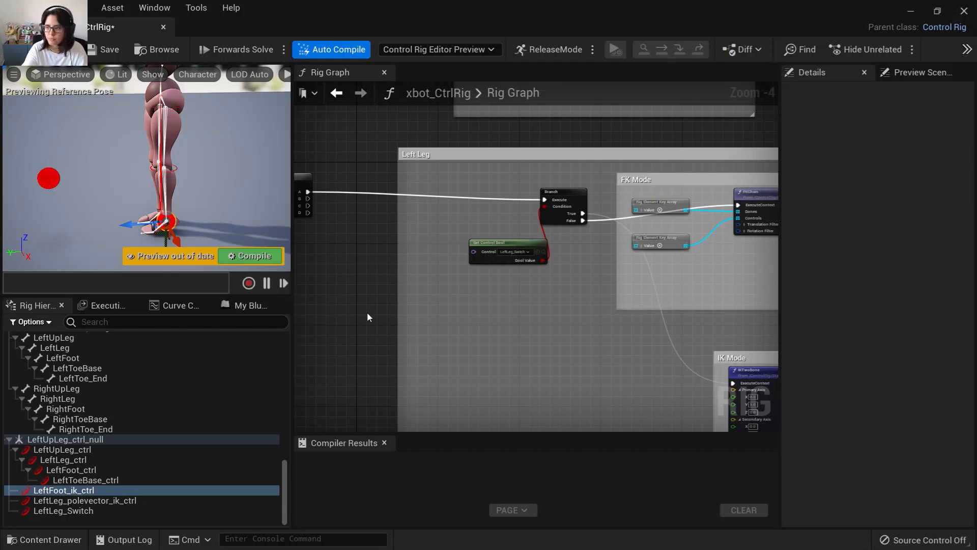
left_click_drag(513, 249, 478, 325)
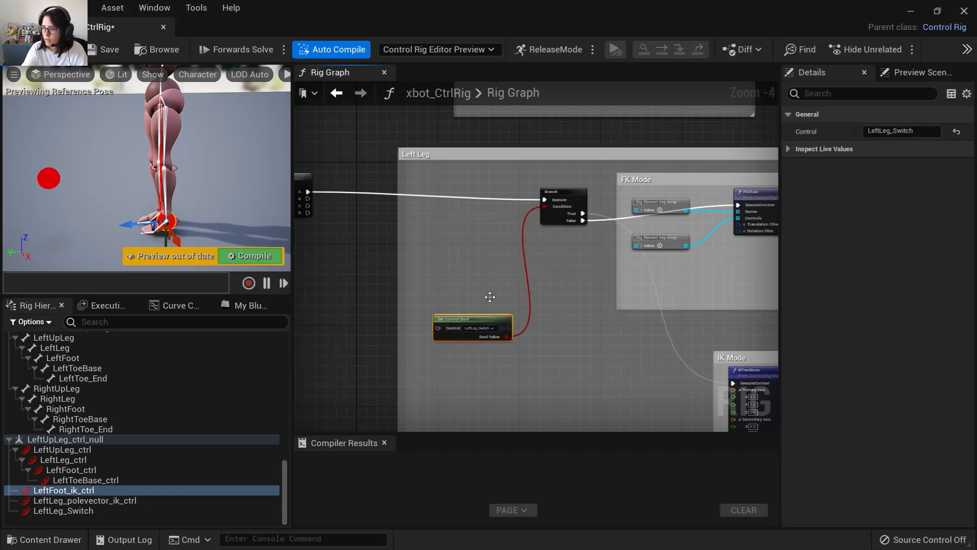
left_click_drag(559, 192, 460, 194)
Add a HideControls node beside the Branch node.
scroll(539, 244, "up", 2)
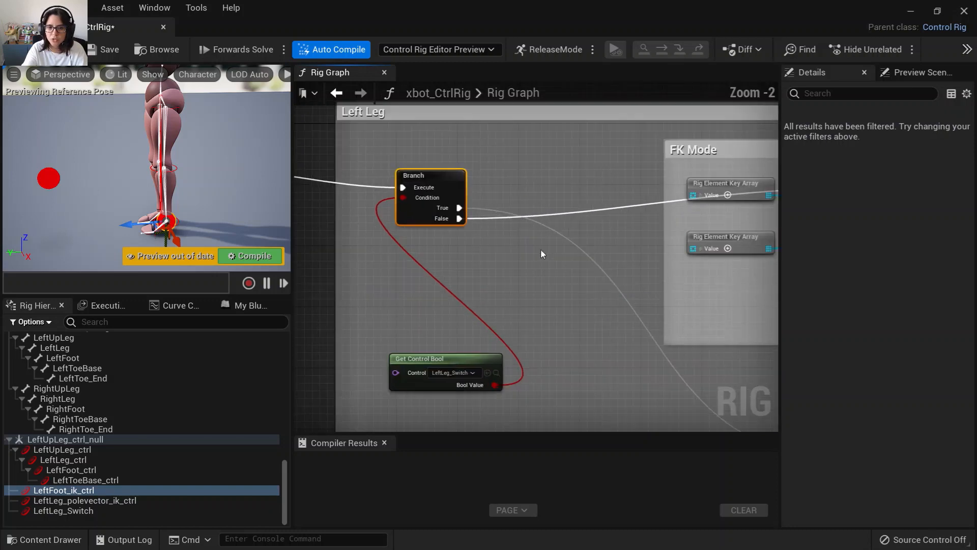
right_click(564, 185)
type("hide")
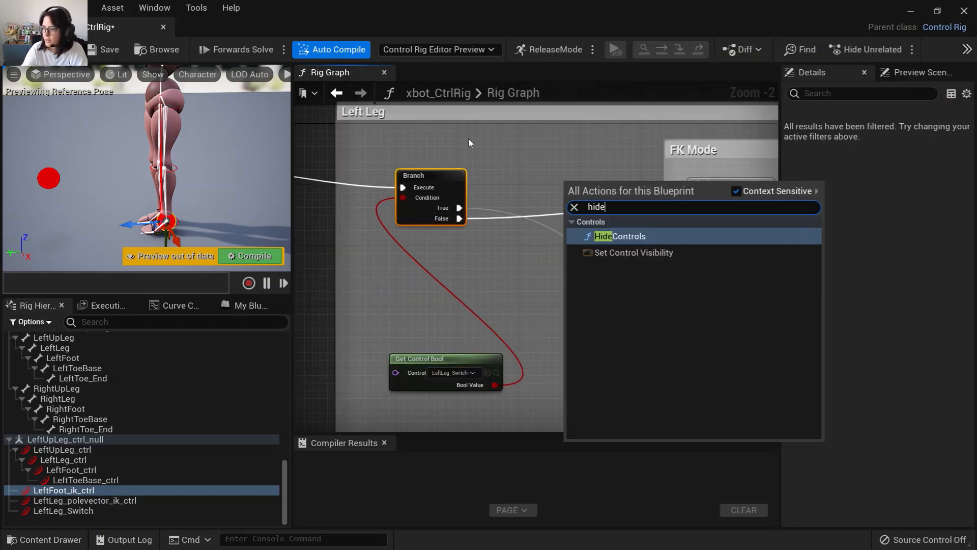
left_click(627, 237)
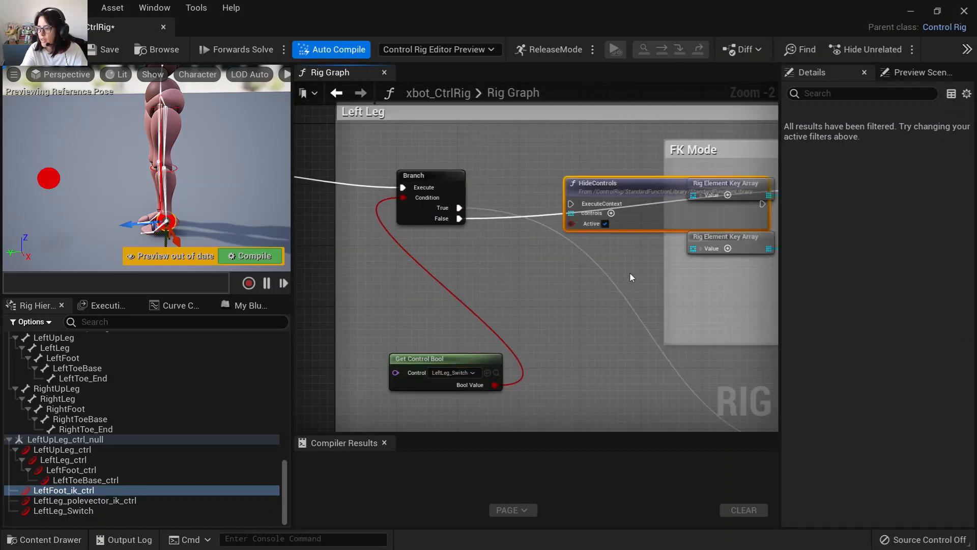
Shift the FK Mode, FK Controls Follow Bones and IK Mode comments right and narrow the FK Mode comment.
scroll(599, 237, "down", 7)
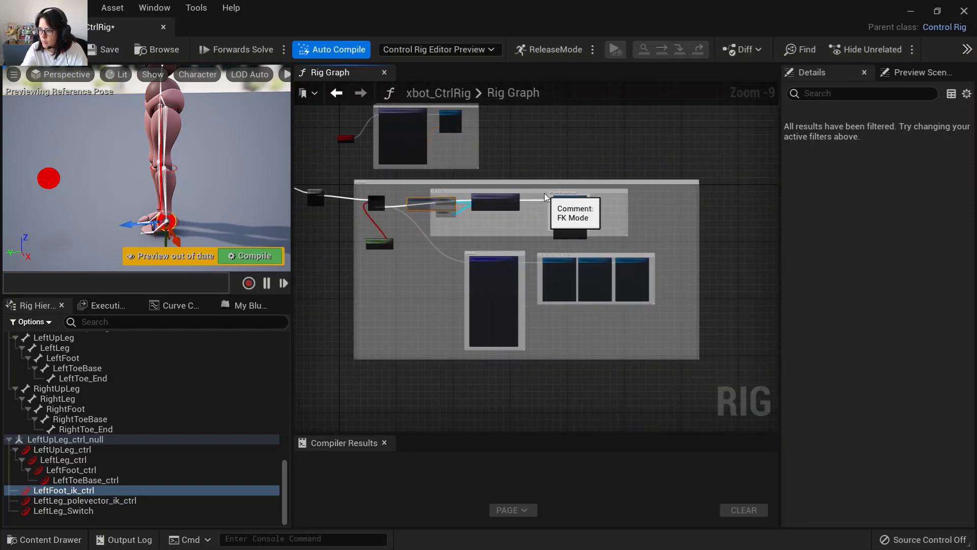
left_click(569, 191)
left_click_drag(552, 188, 601, 190)
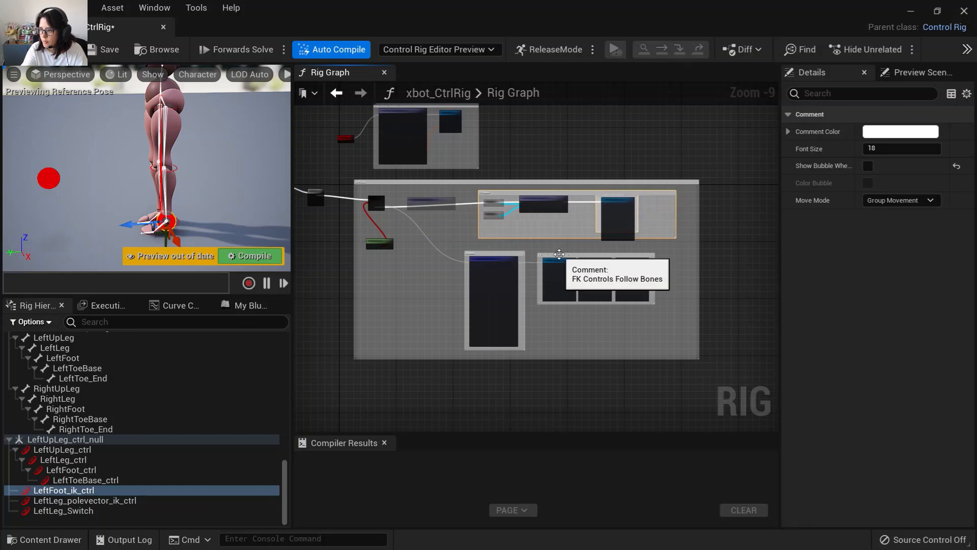
left_click_drag(555, 256, 594, 252)
left_click_drag(523, 257, 539, 256)
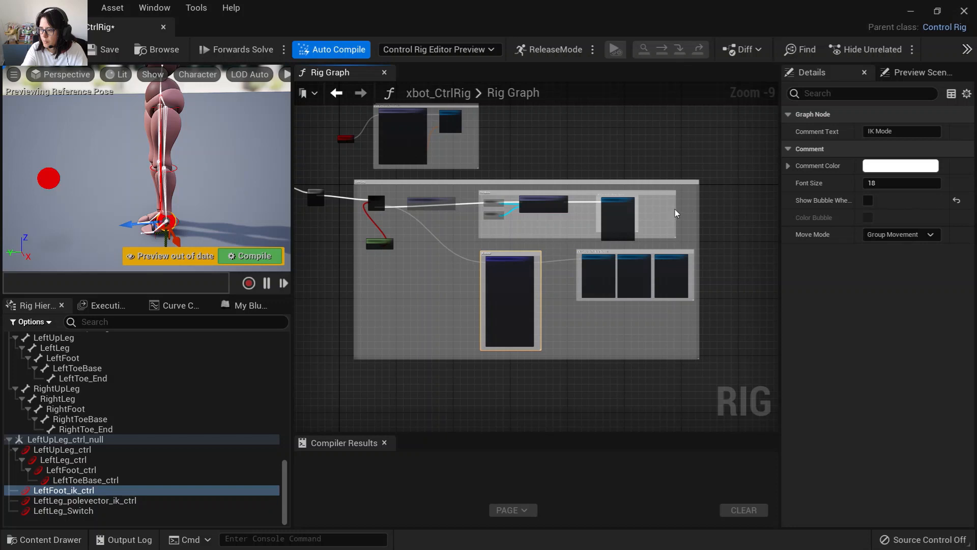
left_click_drag(676, 209, 591, 214)
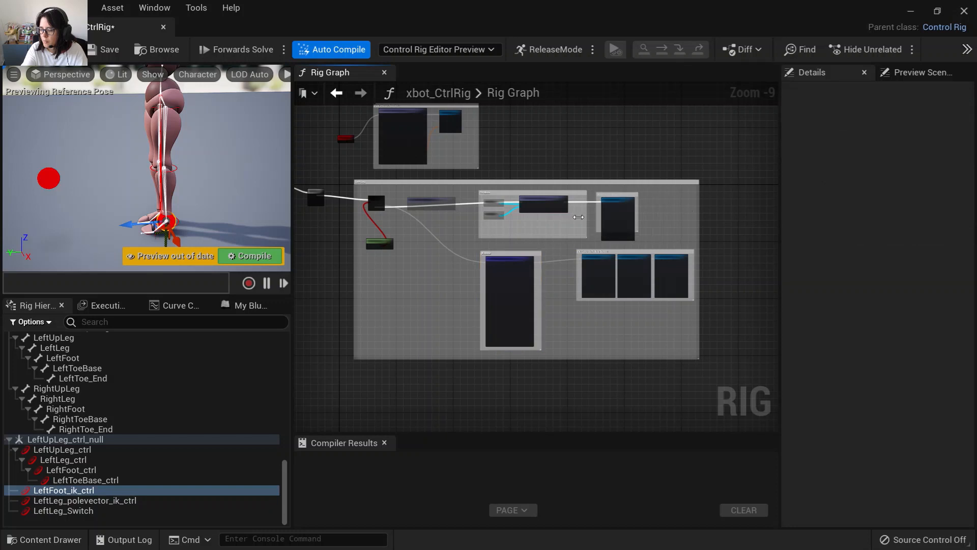
Reposition the HideControls node and paste a second HideControls node beneath it.
scroll(574, 294, "up", 7)
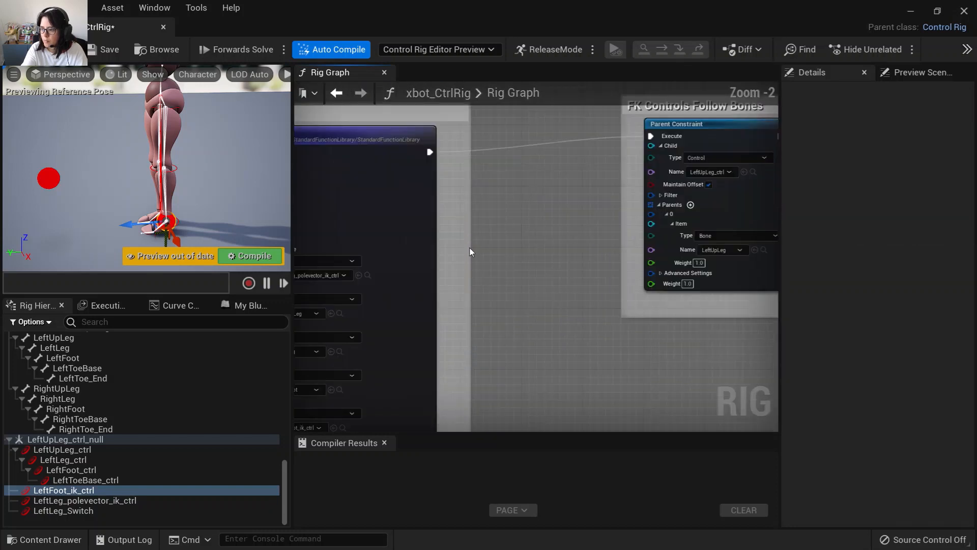
left_click(605, 280)
scroll(505, 265, "down", 2)
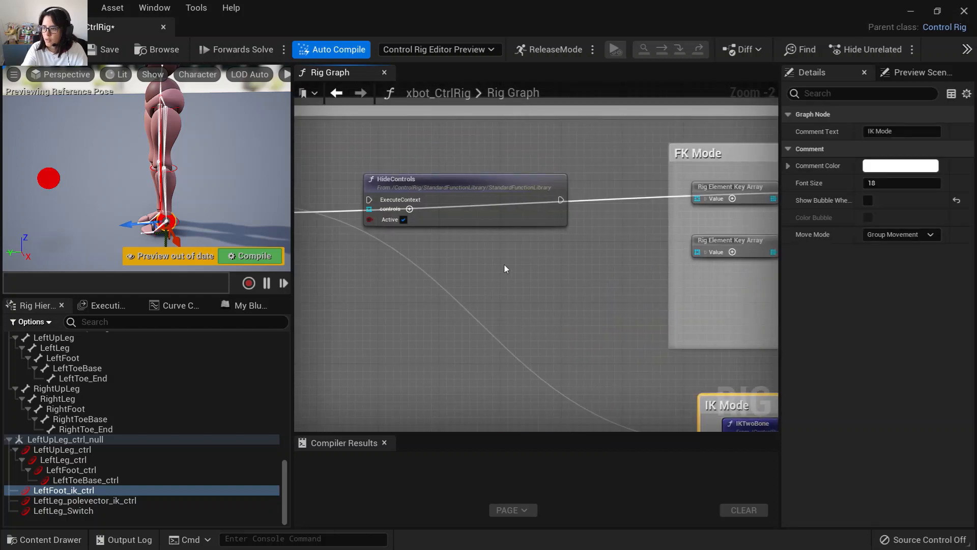
scroll(558, 248, "up", 1)
left_click_drag(553, 201, 587, 171)
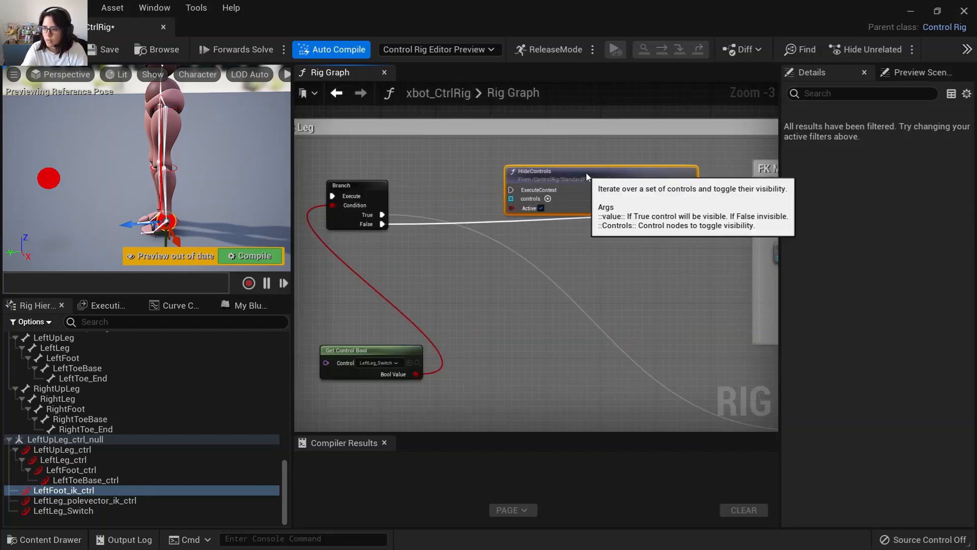
right_click_drag(605, 255, 489, 217)
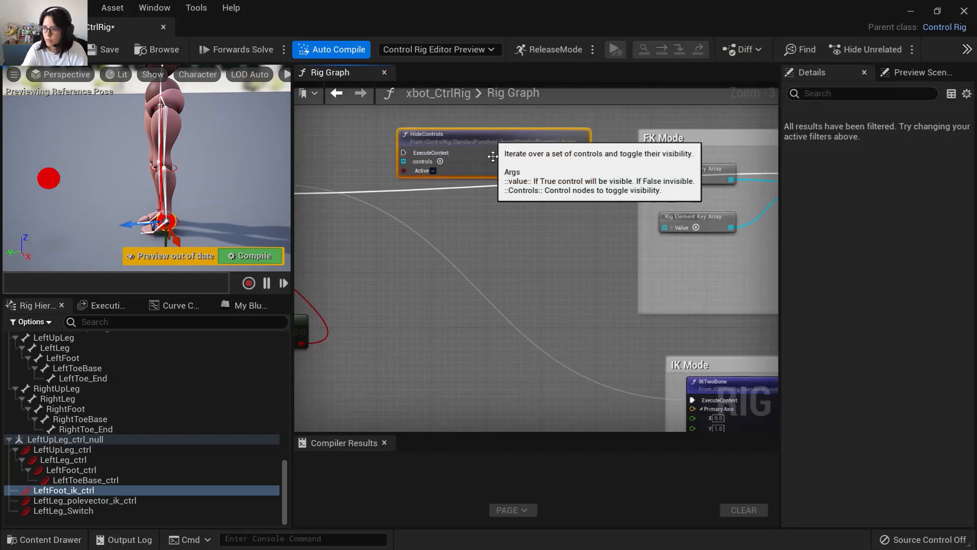
left_click(504, 222)
key("ctrl+v")
left_click_drag(550, 238, 441, 212)
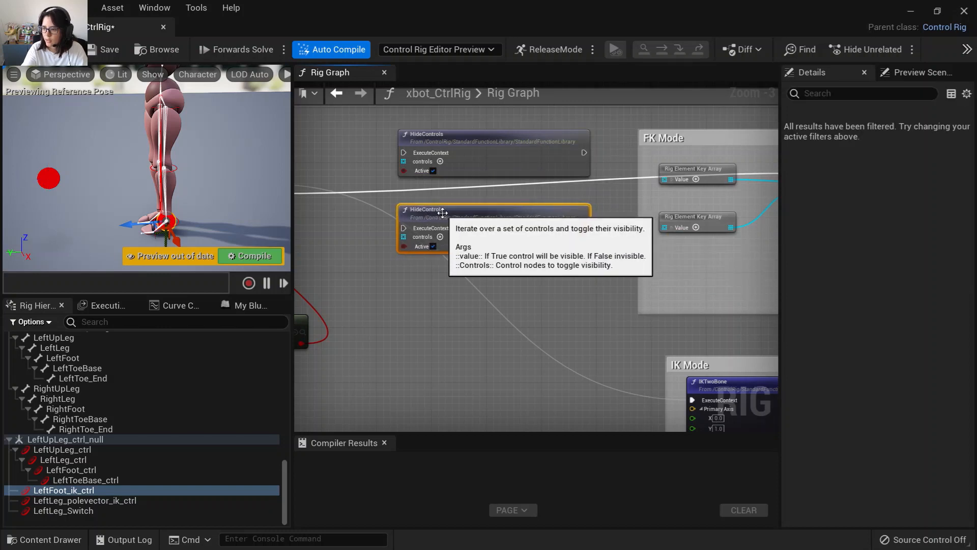
Select LeftUpLeg_ctrl through LeftToeBase_ctrl and bring them into the graph as a Rig Element Key Array node.
left_click(90, 449)
left_click(96, 478, "shift")
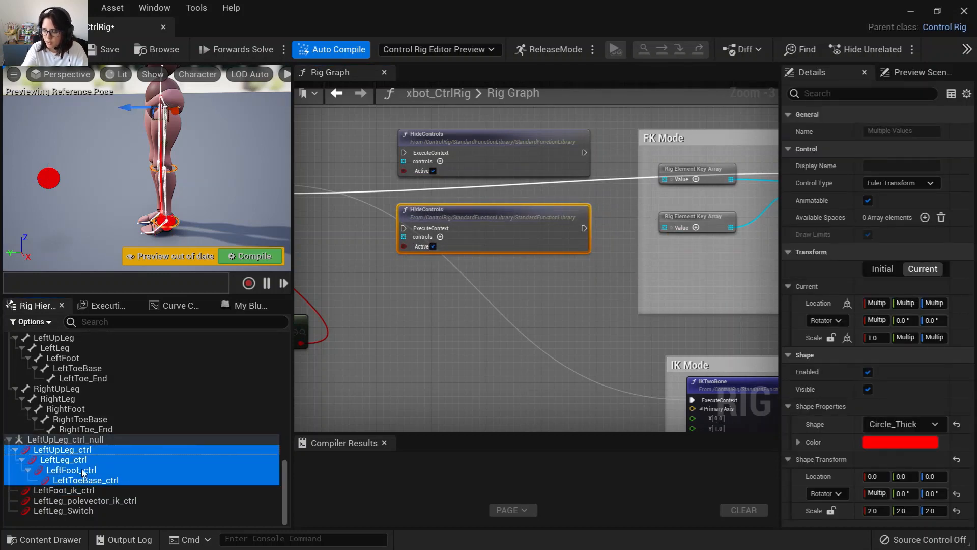
left_click_drag(79, 473, 389, 314)
Wrap the key array node in a comment titled Fk Controls.
left_click(436, 461)
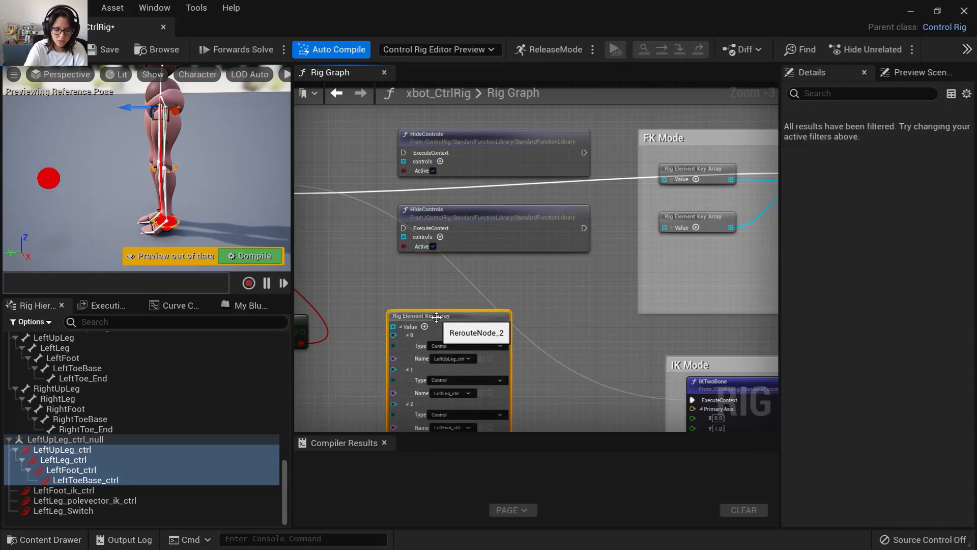
type("cF")
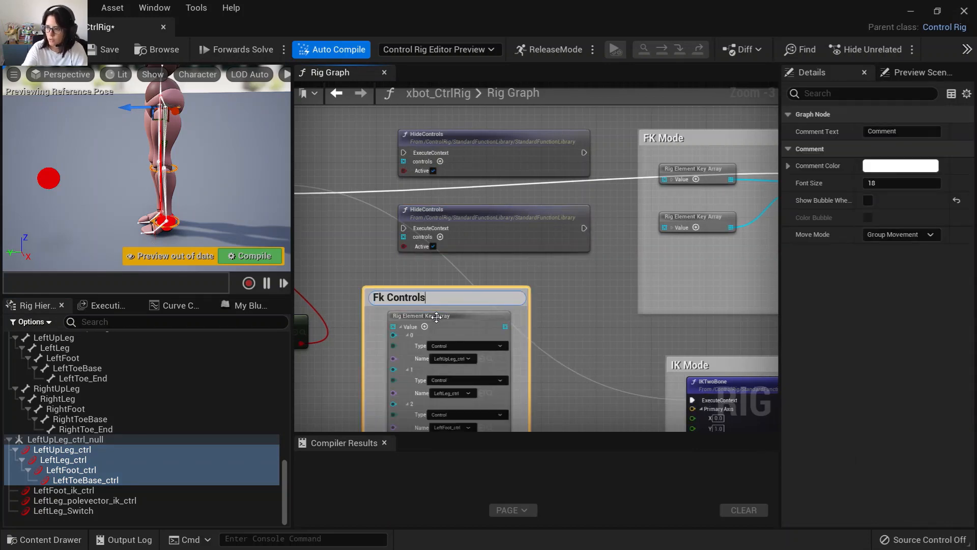
left_click(553, 293)
Collapse the key array's value pin and shrink the Fk Controls comment to fit the node.
right_click_drag(549, 329, 650, 239)
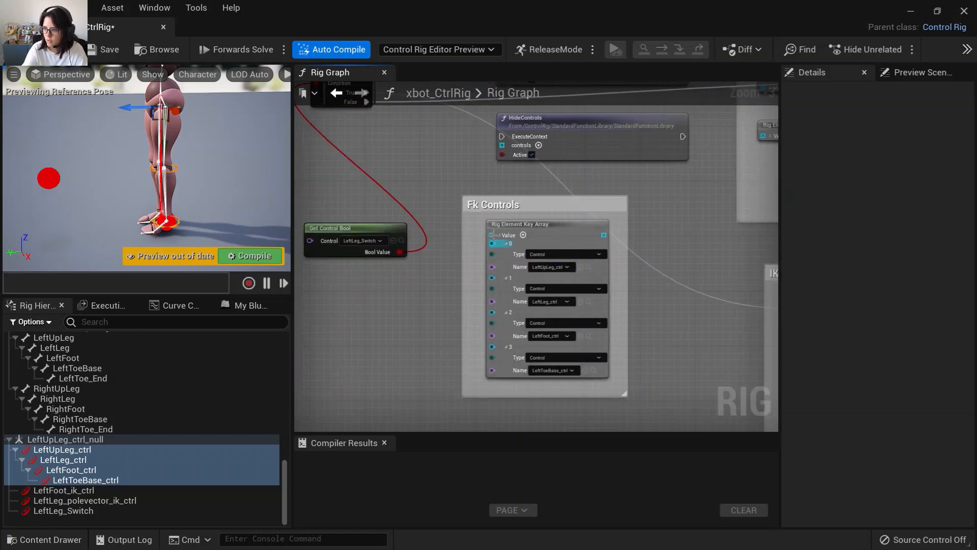
left_click(499, 235)
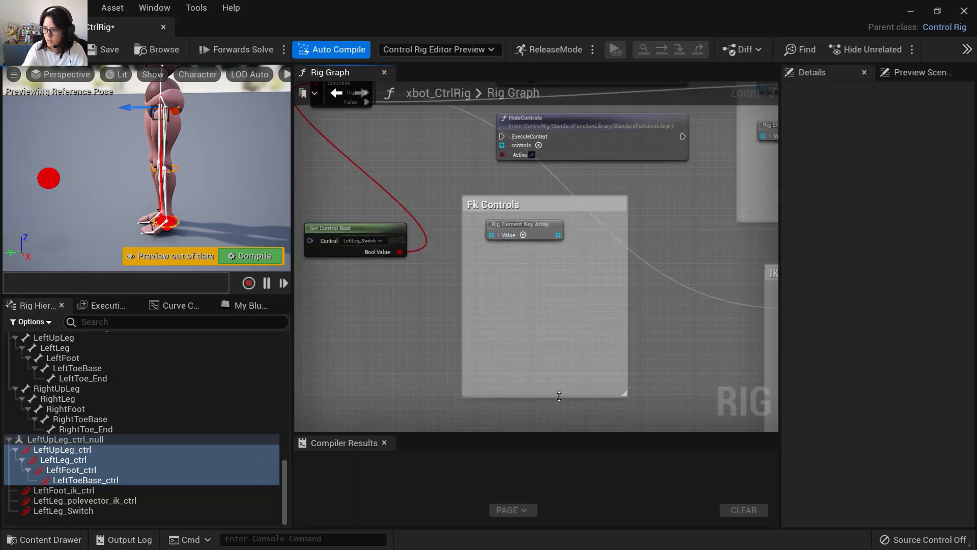
left_click_drag(560, 396, 549, 247)
right_click_drag(521, 194, 660, 264)
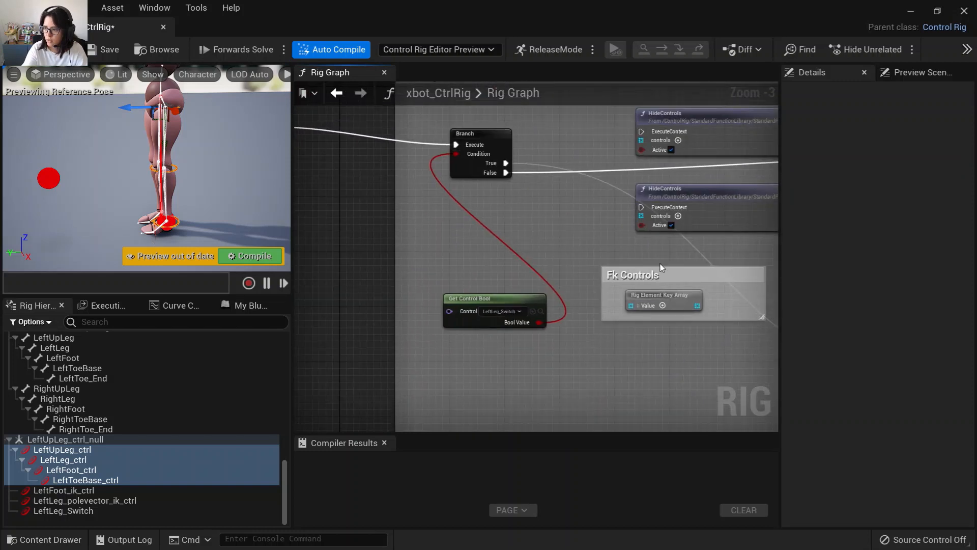
Move the Fk Controls comment lower and bring LeftFoot_ik_ctrl and LeftLeg_polevector_ik_ctrl into the graph as a Rig Element Key Array node.
left_click_drag(662, 273, 490, 356)
right_click_drag(574, 327, 508, 171)
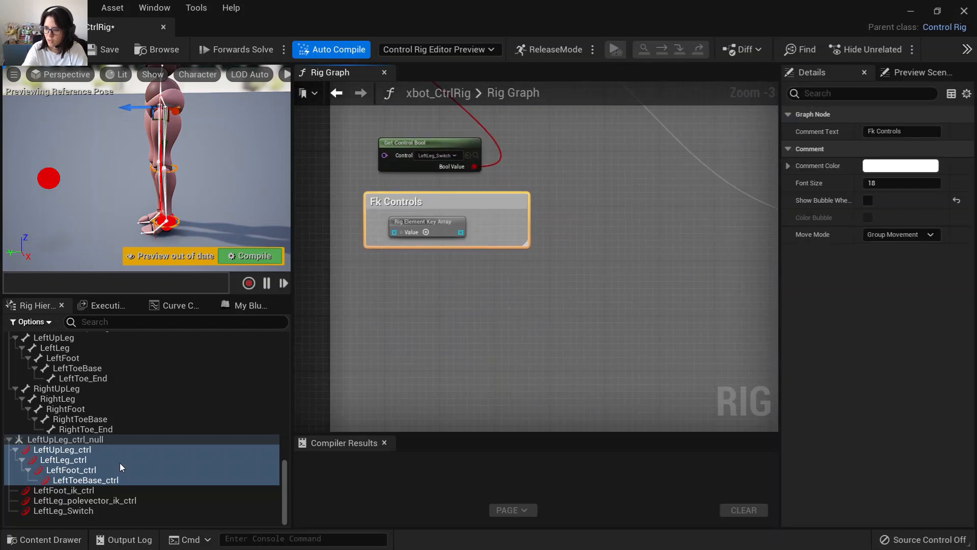
left_click(88, 491)
left_click(99, 501, "shift")
left_click_drag(98, 501, 445, 306)
left_click(452, 481)
left_click(385, 312)
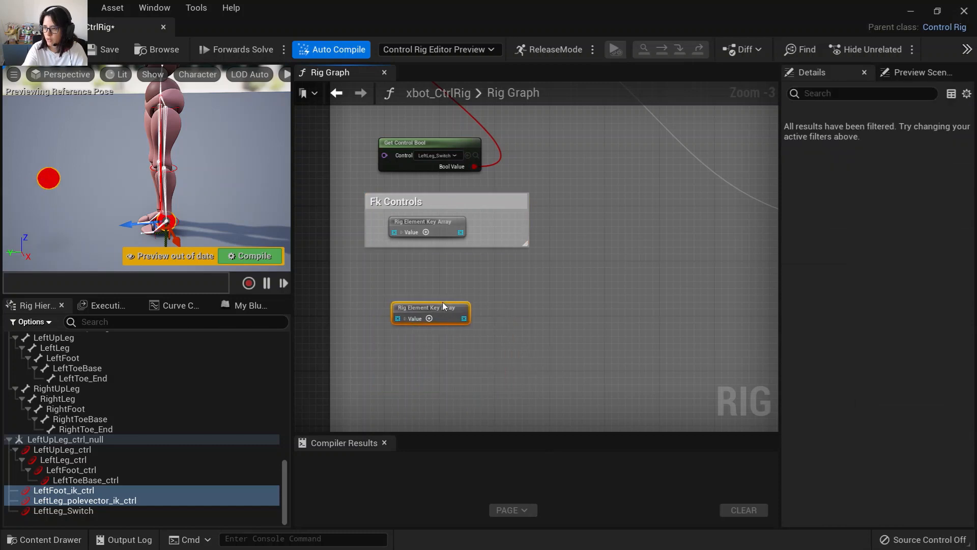
Wrap the new key array node in a comment titled IK Controls and fit the comment around it.
key("c")
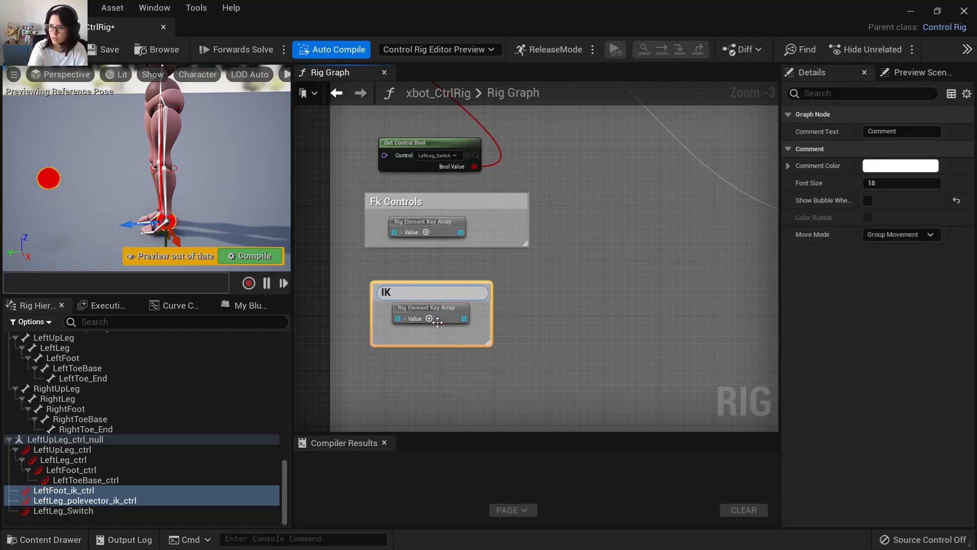
left_click(594, 325)
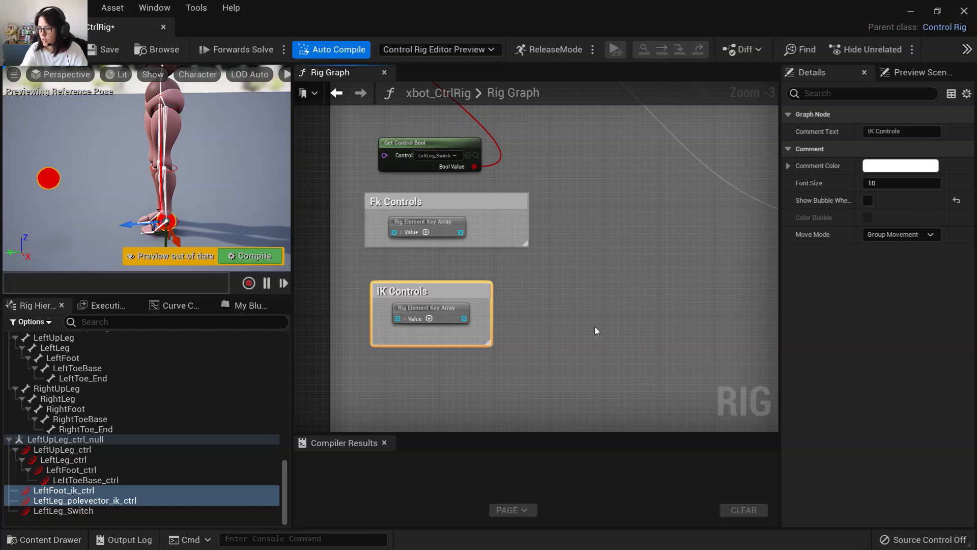
right_click_drag(578, 282, 506, 430)
right_click_drag(492, 338, 473, 324)
right_click_drag(486, 271, 473, 314)
Chain the Branch's False output through both HideControls nodes and into the FKChain node's execute input.
right_click_drag(347, 211, 417, 216)
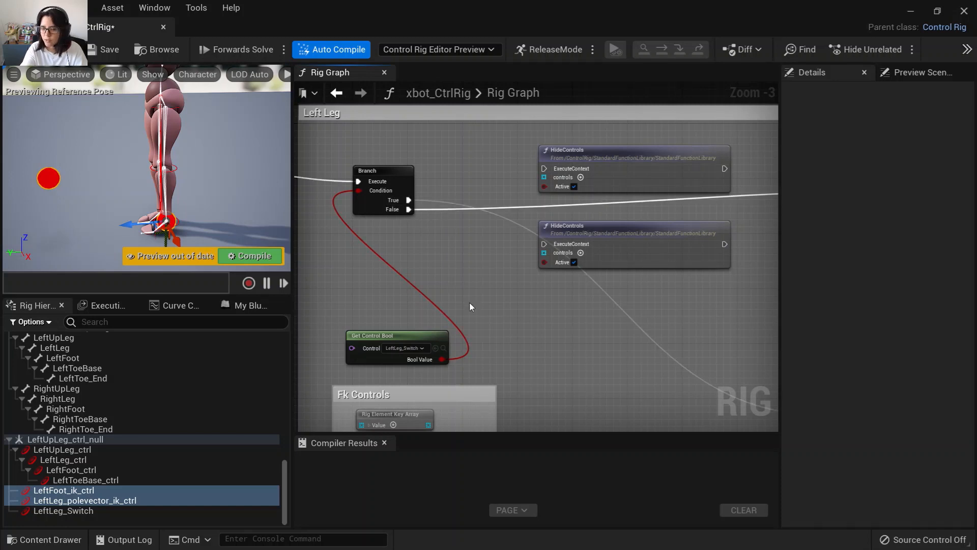
left_click_drag(409, 209, 544, 168)
right_click_drag(728, 170, 669, 163)
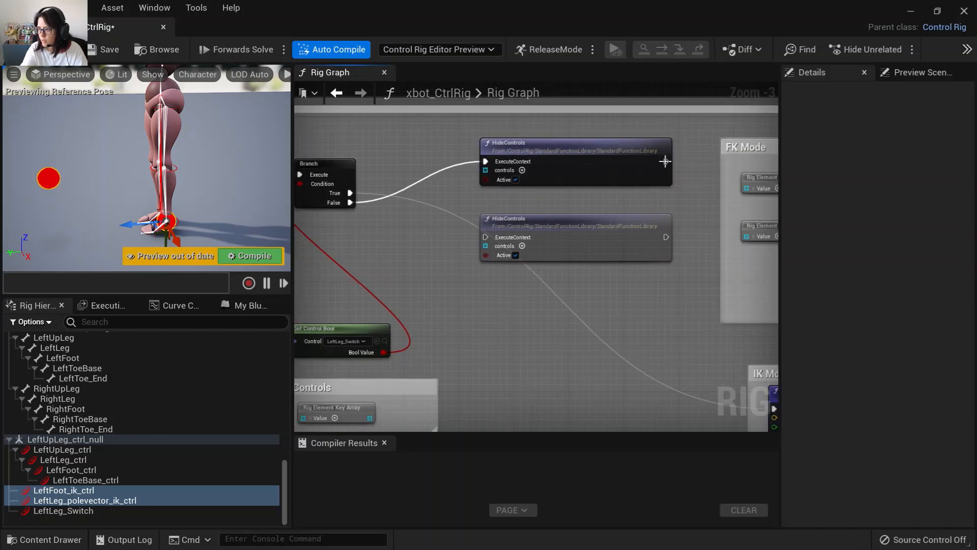
left_click_drag(665, 161, 485, 237)
right_click_drag(663, 245, 401, 254)
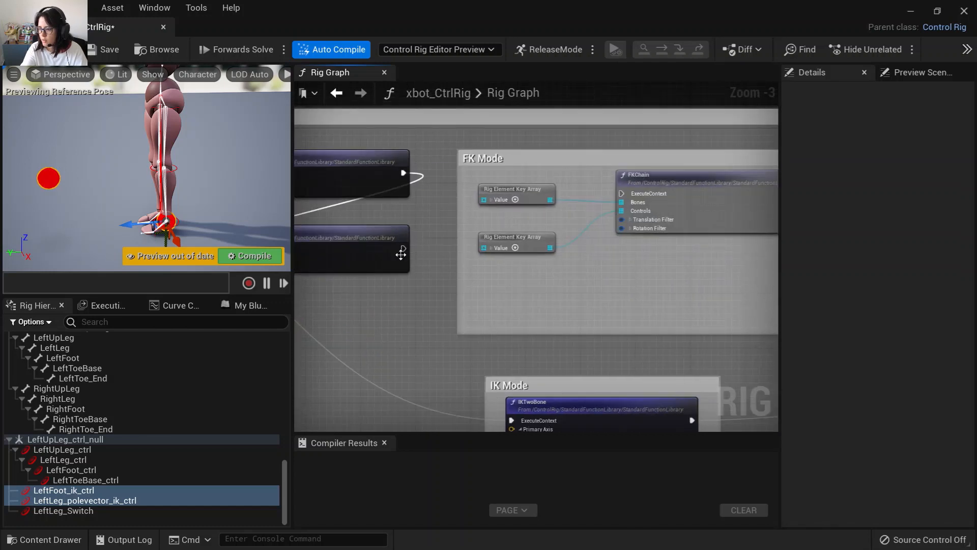
left_click_drag(404, 248, 620, 195)
right_click_drag(408, 324, 555, 311)
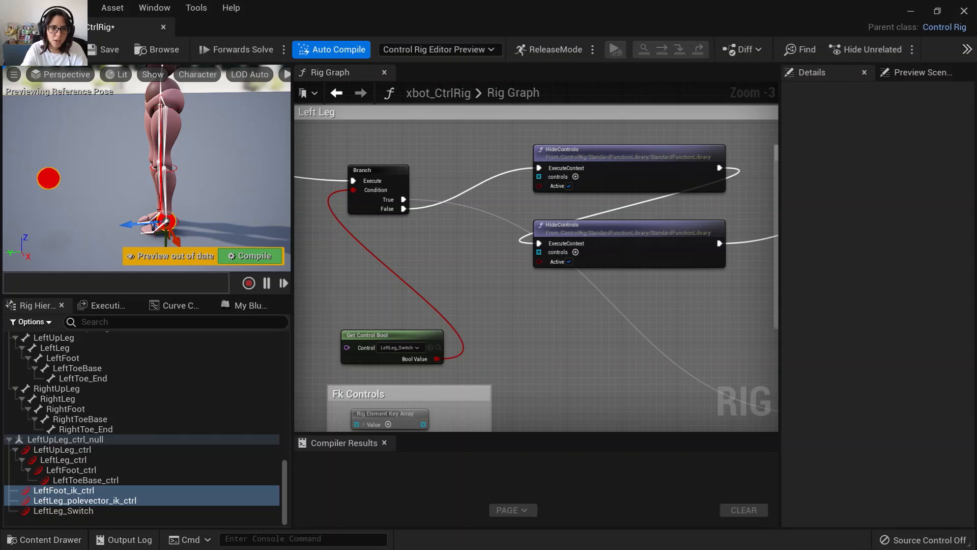
Connect the Fk Controls key array to the upper HideControls controls and the IK Controls key array to the lower one.
right_click_drag(564, 296, 501, 318)
left_click_drag(413, 406, 529, 159)
right_click_drag(557, 322, 534, 153)
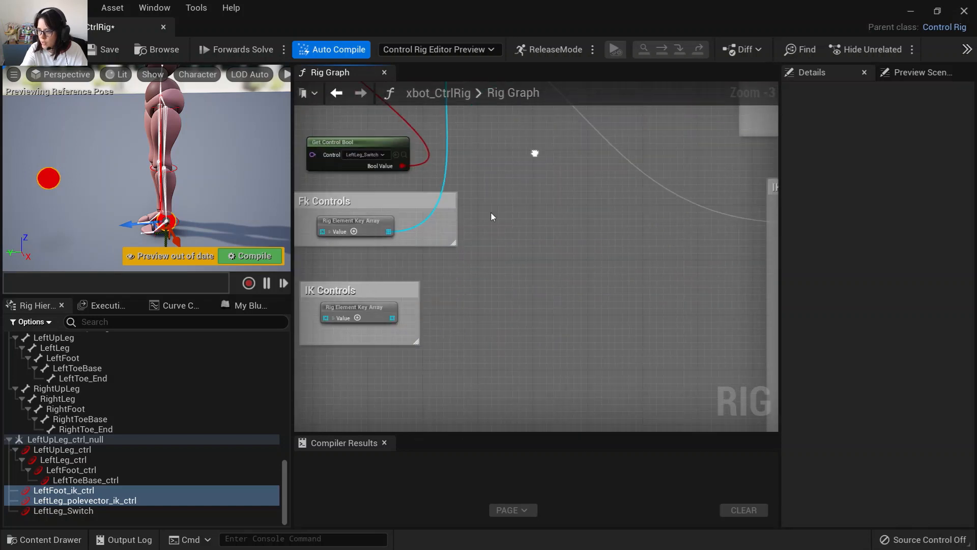
left_click_drag(391, 317, 504, 210)
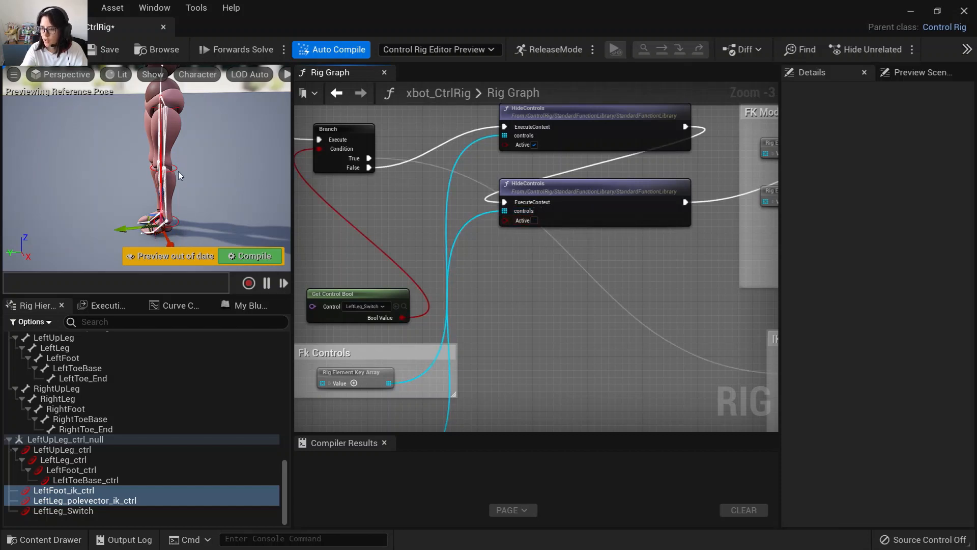
Duplicate the two HideControls nodes and place the copies beside the IK Mode section.
scroll(508, 275, "down", 3)
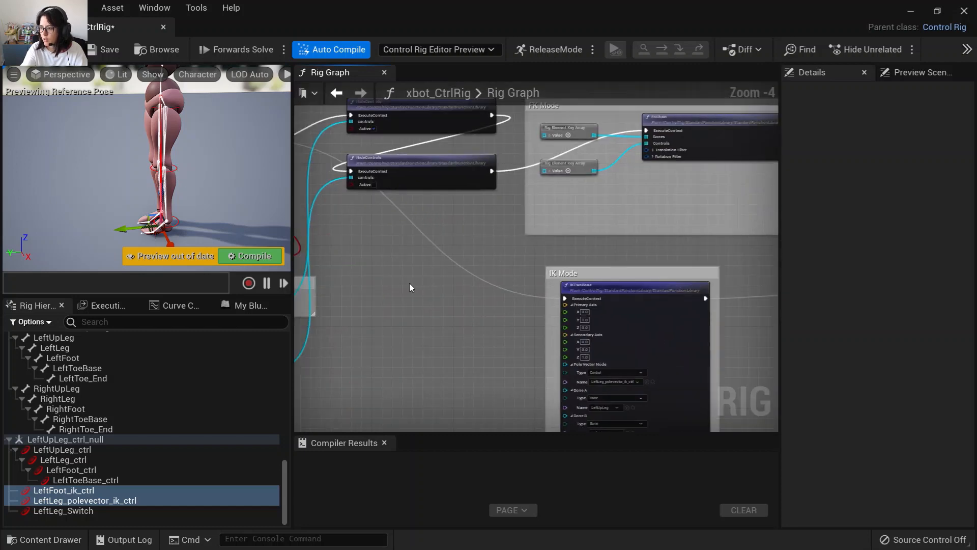
mouse_move(444, 208)
left_mouse_down()
mouse_move(392, 208)
mouse_move(428, 200)
left_mouse_up()
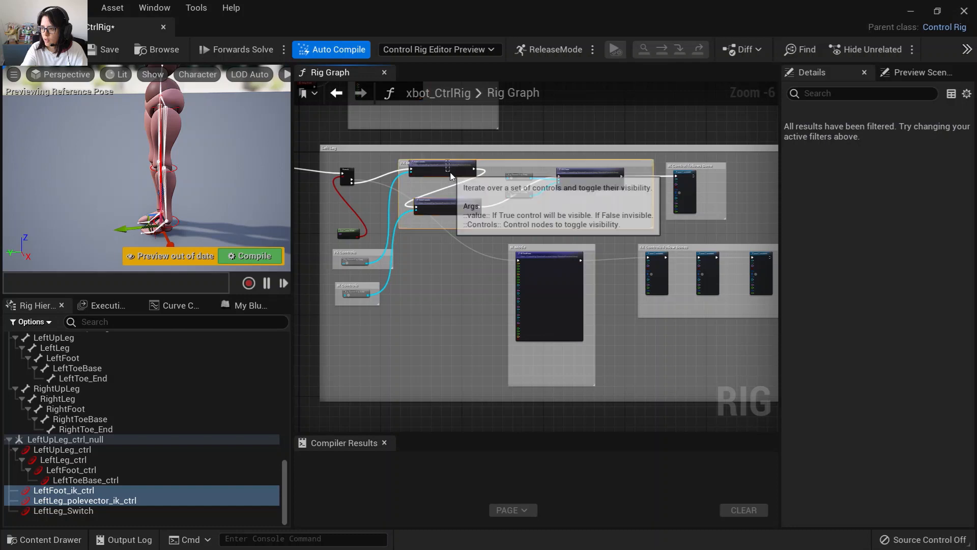
scroll(451, 169, "up", 3)
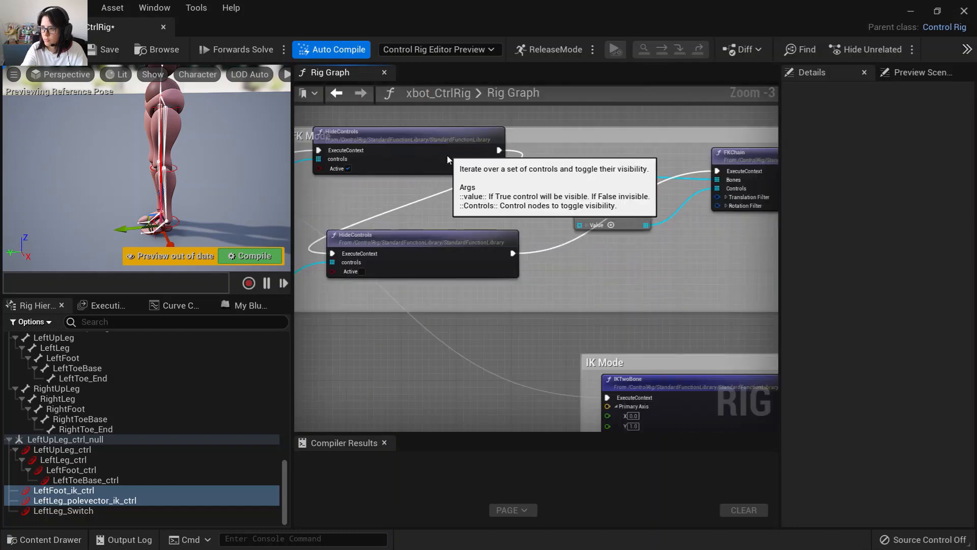
left_click(401, 242, "ctrl")
key("ctrl+x")
right_click_drag(381, 389, 459, 241)
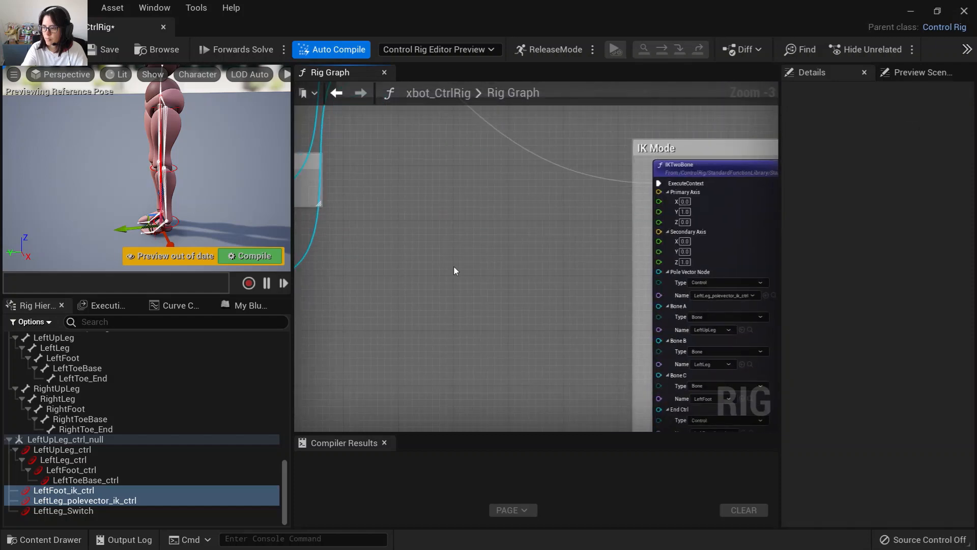
key("ctrl+v")
left_click_drag(509, 308, 454, 173)
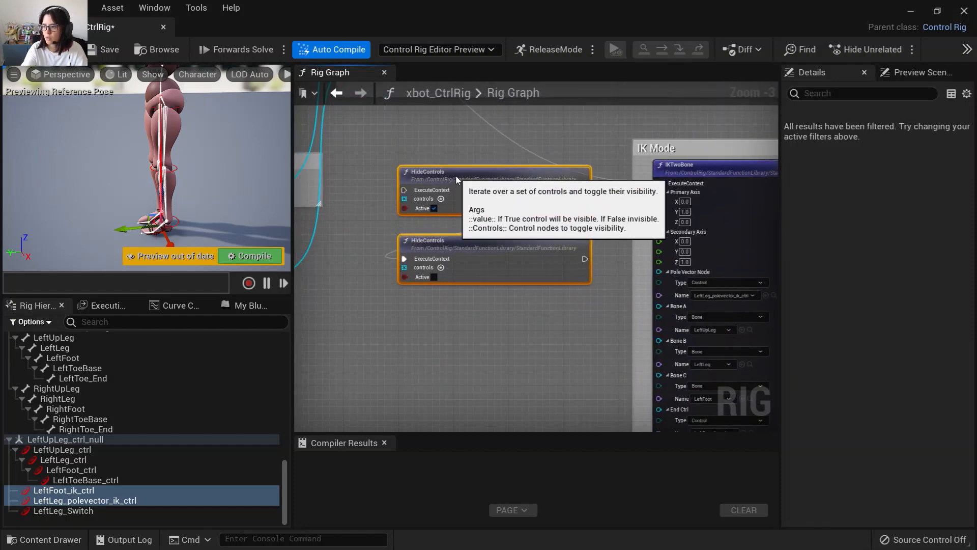
Route the Branch's True output into the copied HideControls pair and extend the IK Mode comment to enclose them.
left_click(410, 336)
right_click_drag(410, 336, 564, 355)
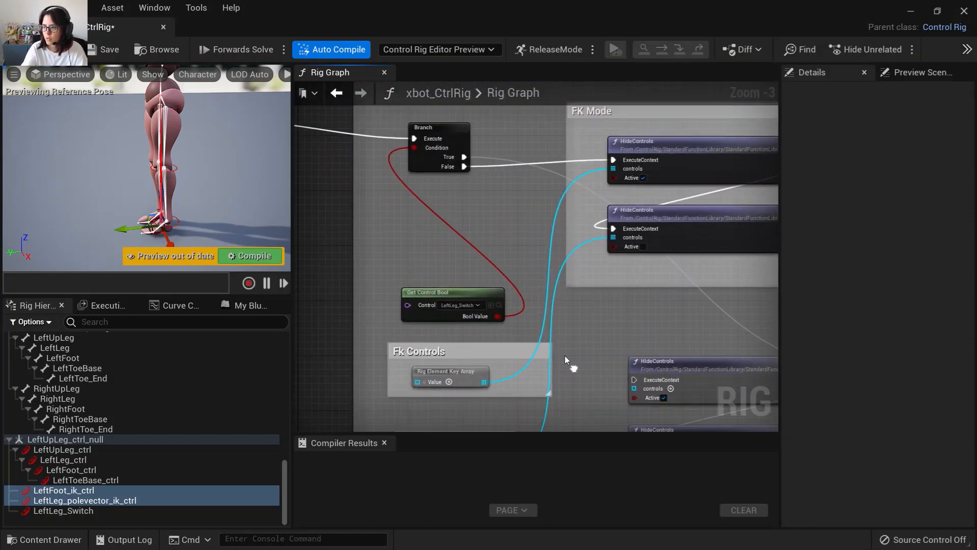
left_click_drag(465, 159, 662, 228)
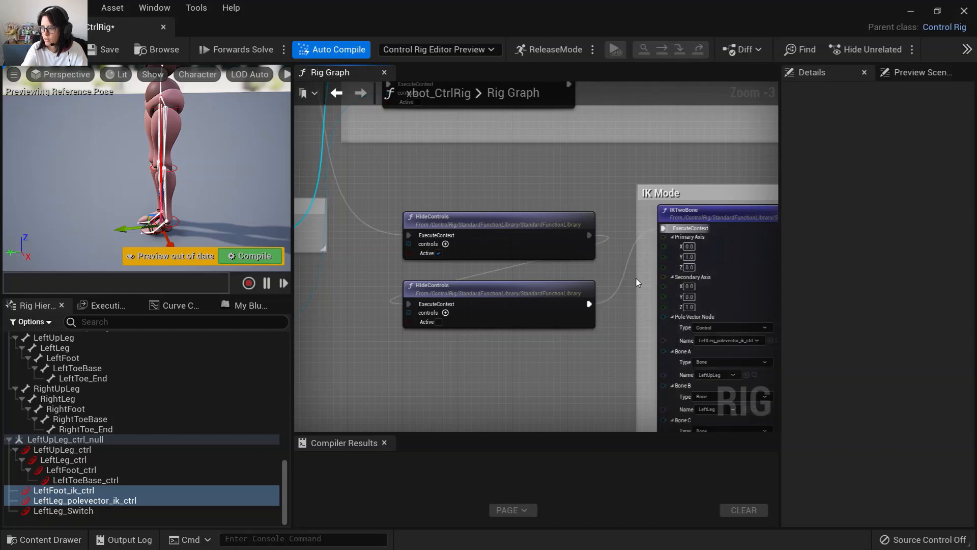
right_click_drag(508, 413, 606, 337)
scroll(605, 334, "down", 2)
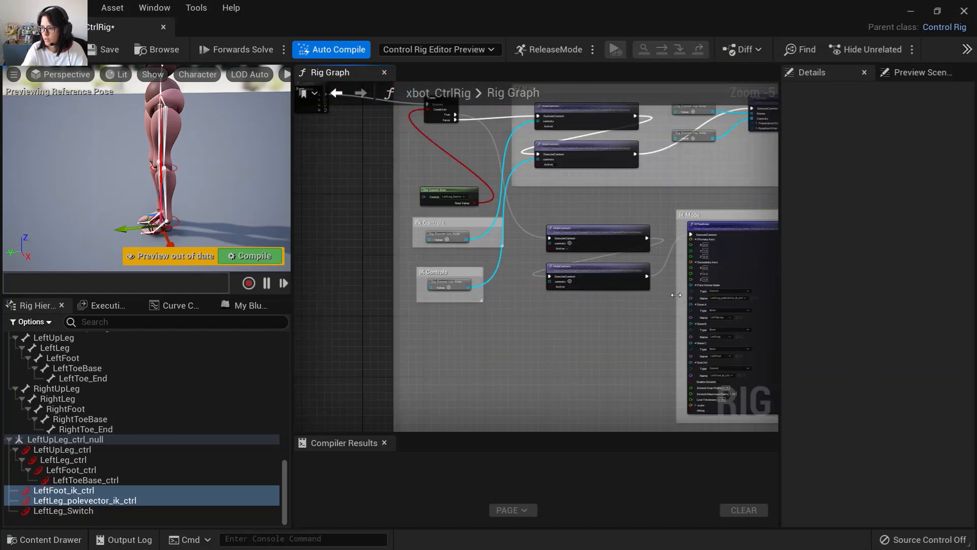
left_click_drag(675, 295, 495, 299)
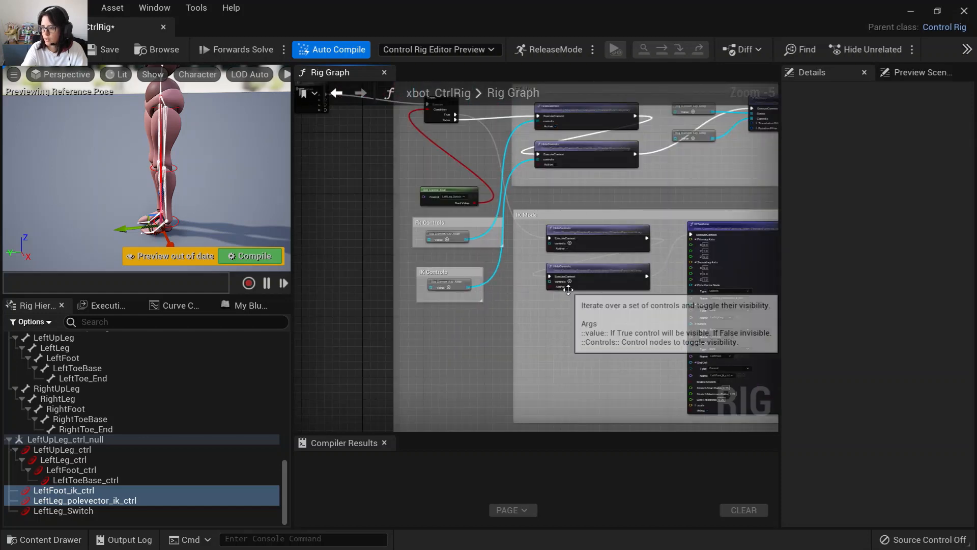
Connect the Fk Controls key array to the lower copied HideControls and the IK Controls key array to the upper one.
scroll(497, 328, "up", 4)
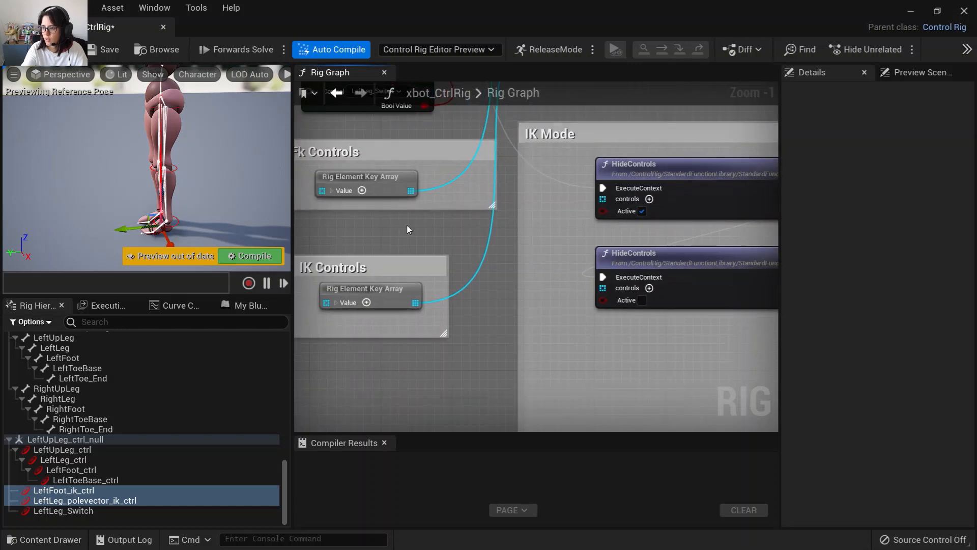
left_click_drag(410, 190, 602, 287)
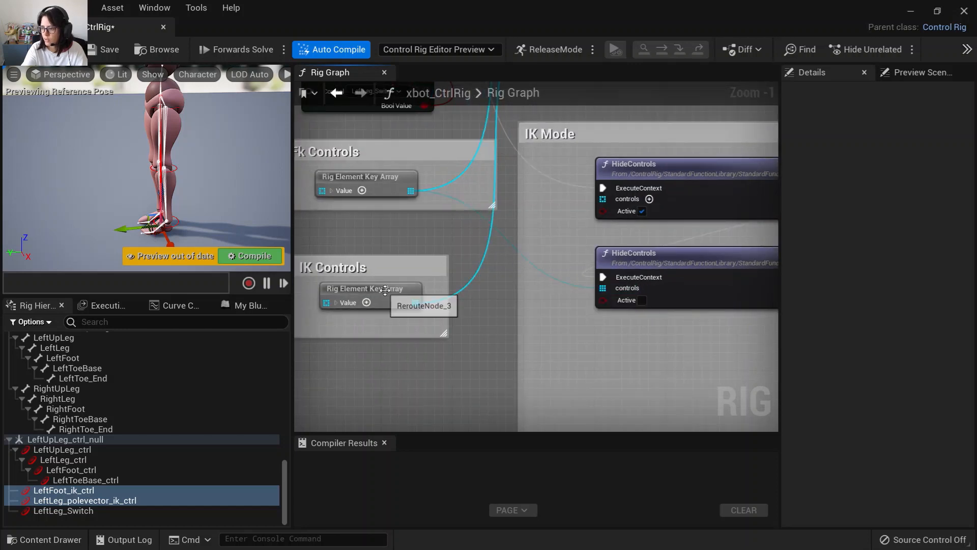
left_click_drag(415, 302, 603, 198)
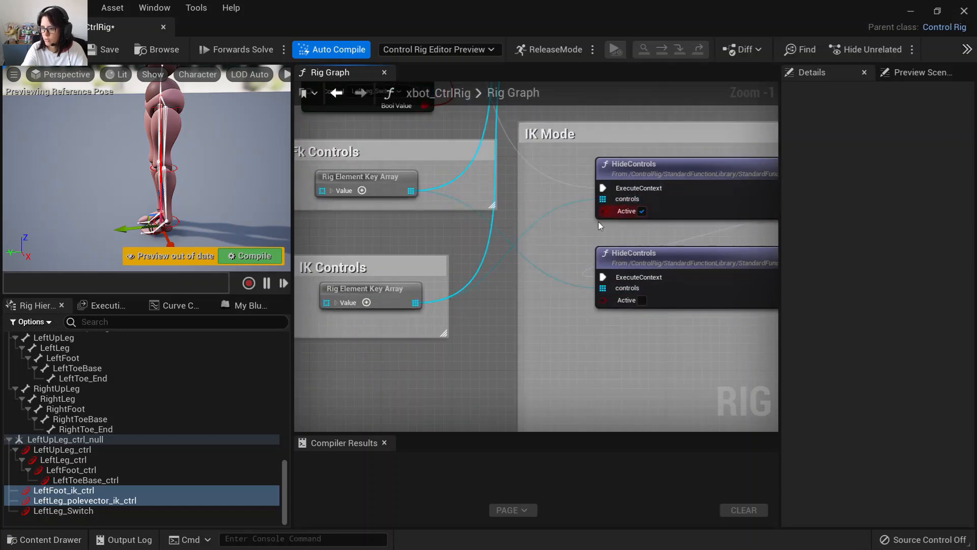
Switch LeftLeg_Switch on and raise the LeftFoot_ik_ctrl in the viewport to test the IK leg.
left_click(49, 511)
left_click(868, 286)
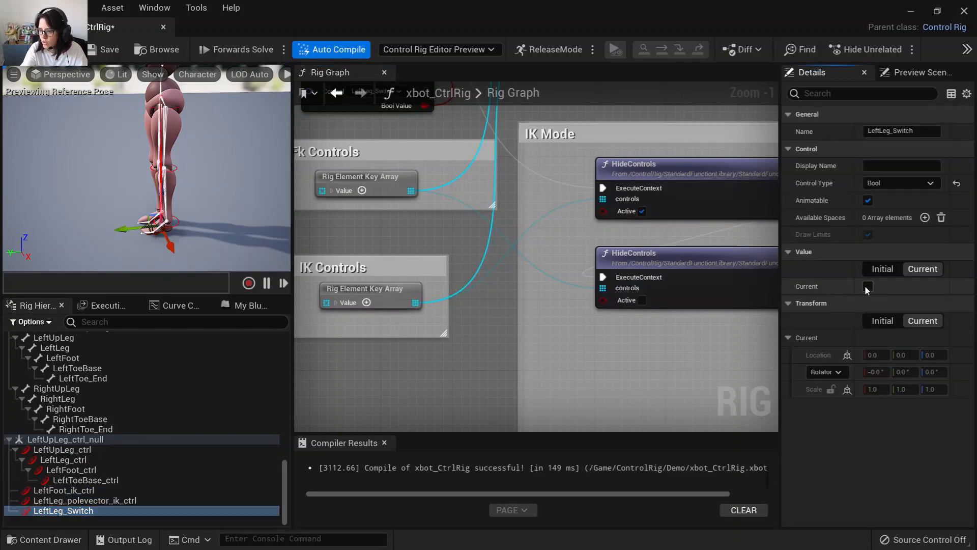
left_click(172, 221)
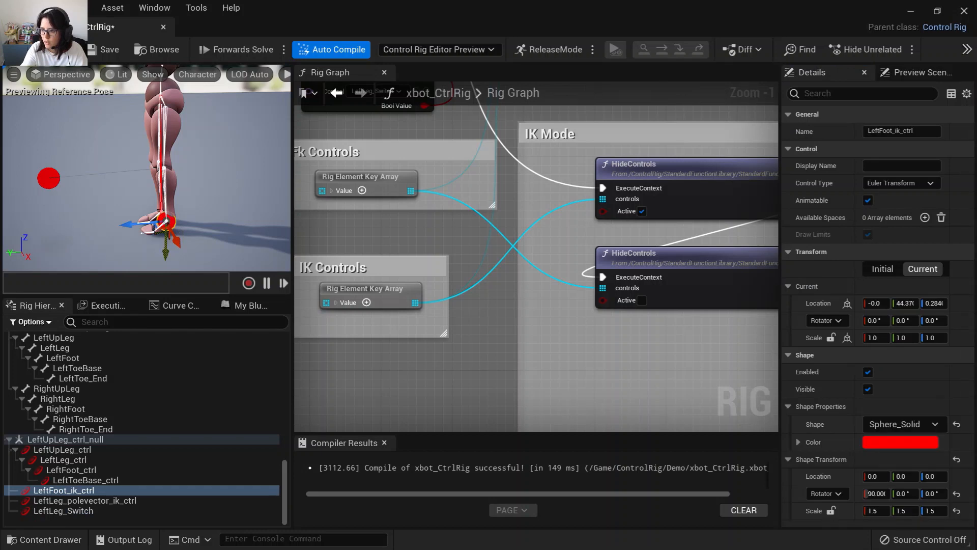
left_click_drag(168, 254, 143, 210)
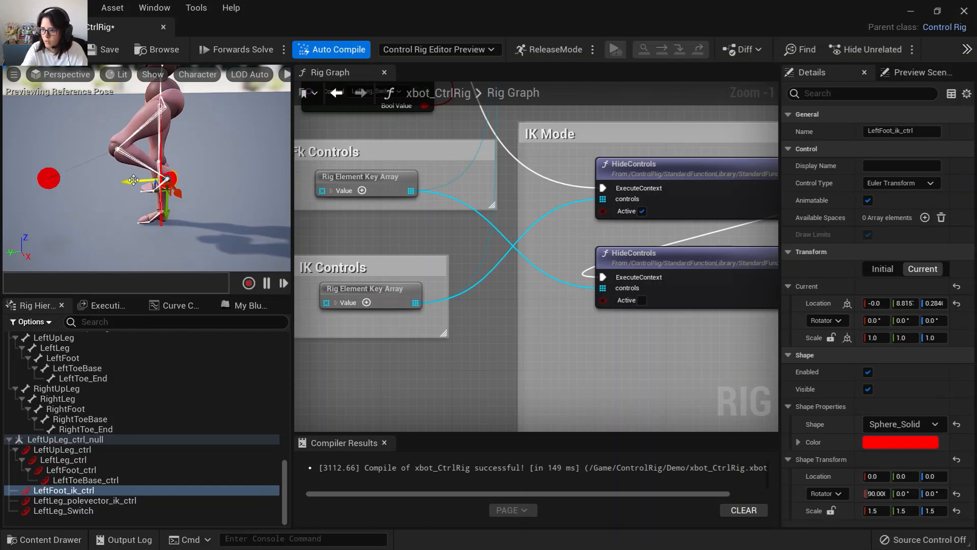
Switch LeftLeg_Switch off and rotate LeftLeg_ctrl about -50 degrees to test the FK leg.
left_click(63, 511)
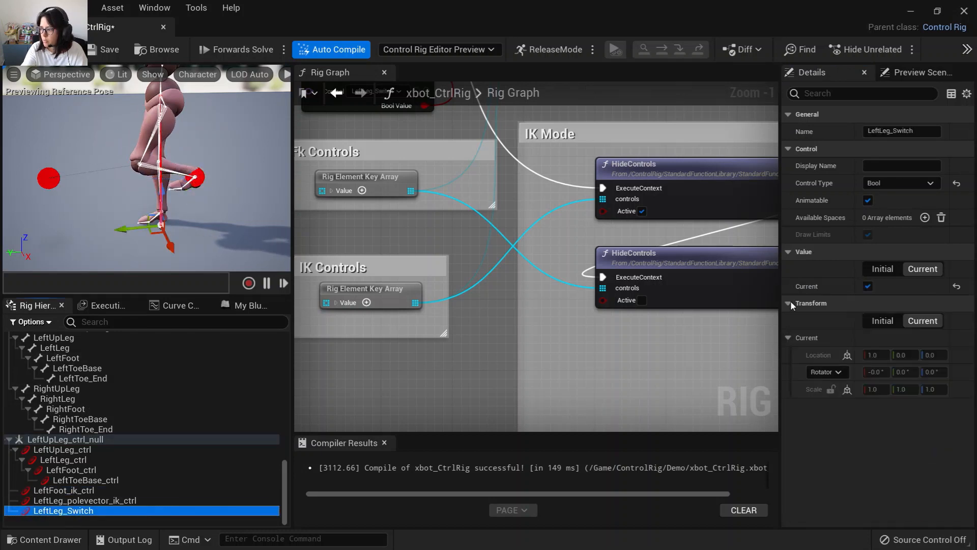
left_click(868, 286)
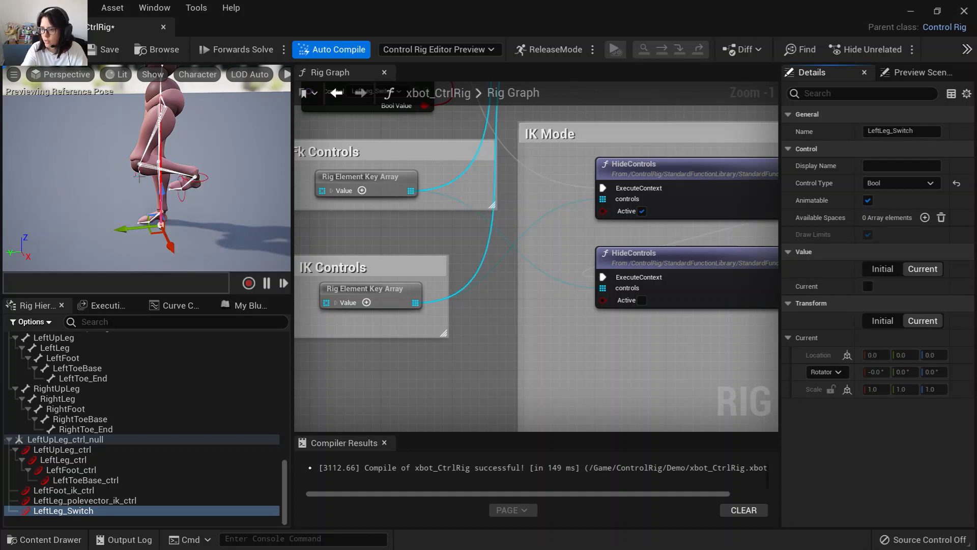
left_click(139, 176)
key("e")
left_click_drag(131, 113, 176, 122)
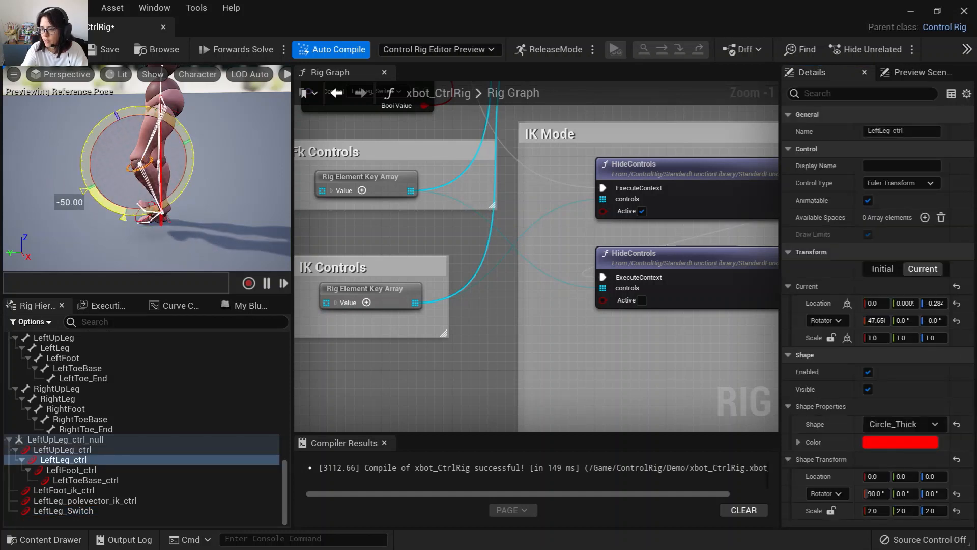
Save the Control Rig asset.
left_click(103, 51)
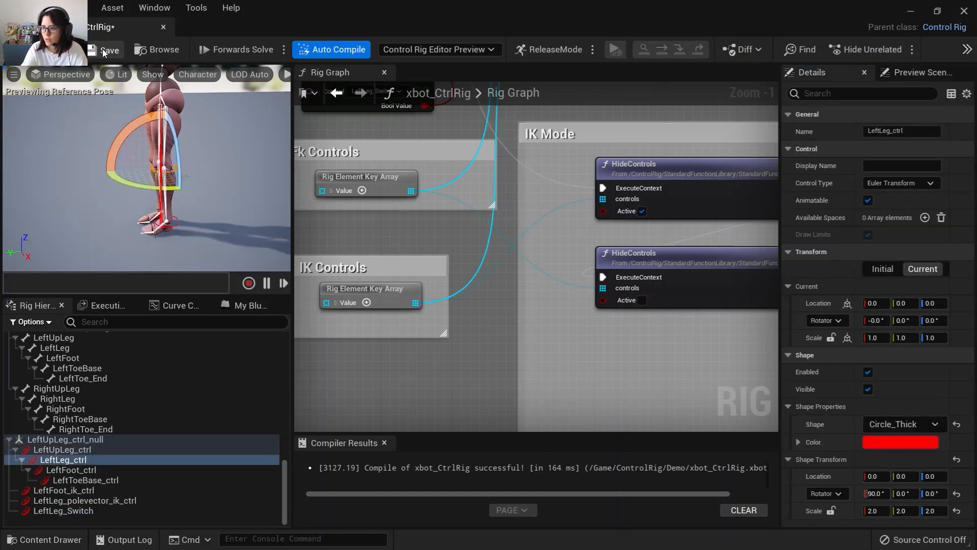
left_click_drag(192, 234, 277, 235, "alt")
scroll(192, 234, "down", 6)
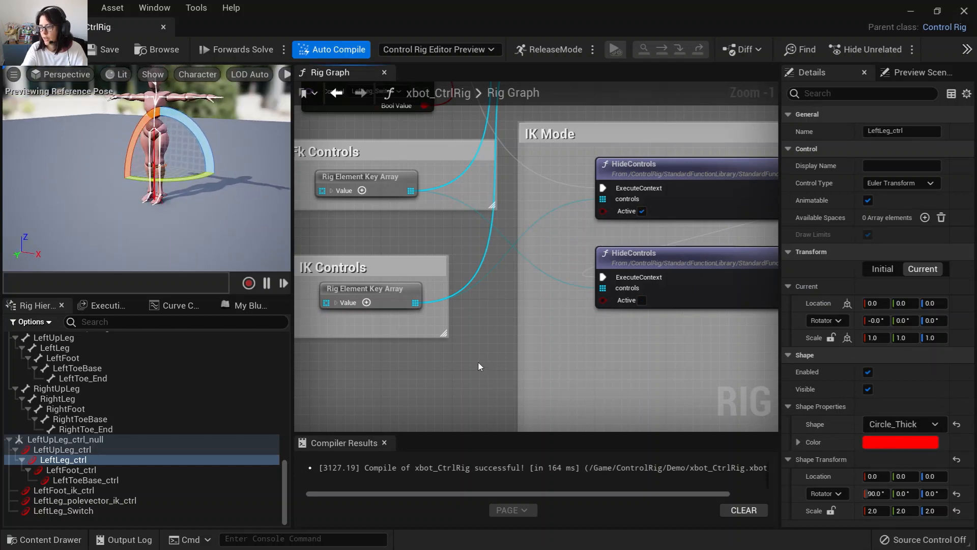
scroll(479, 367, "down", 6)
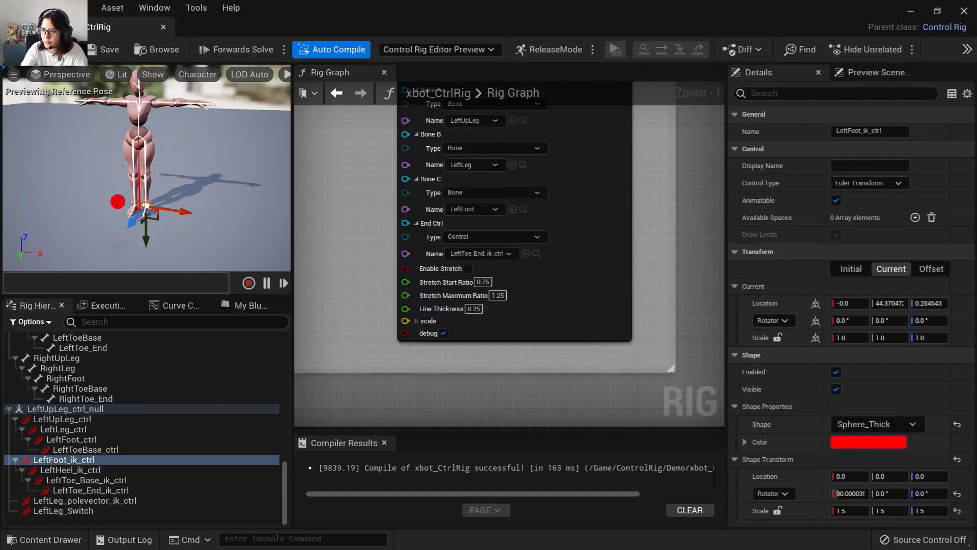
scroll(116, 206, "up", 5)
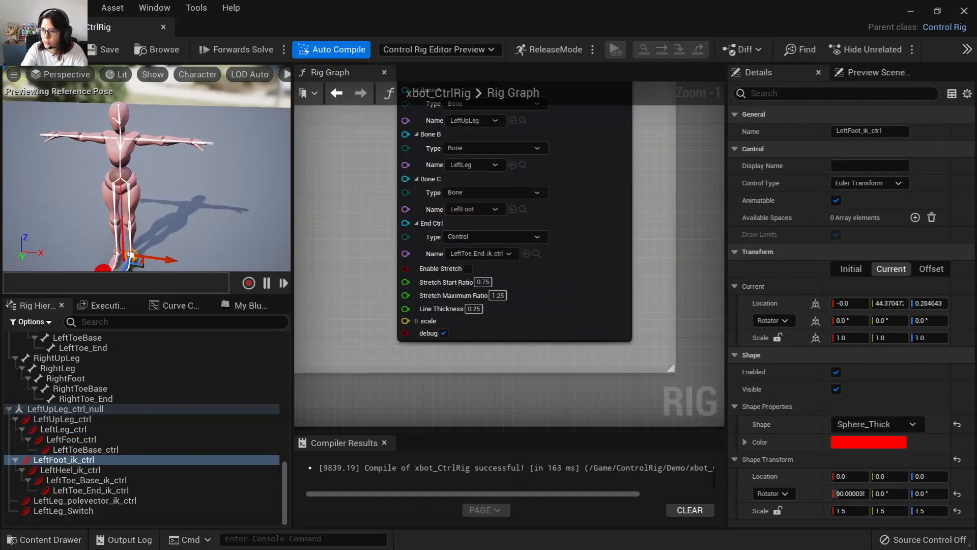
scroll(457, 295, "down", 7)
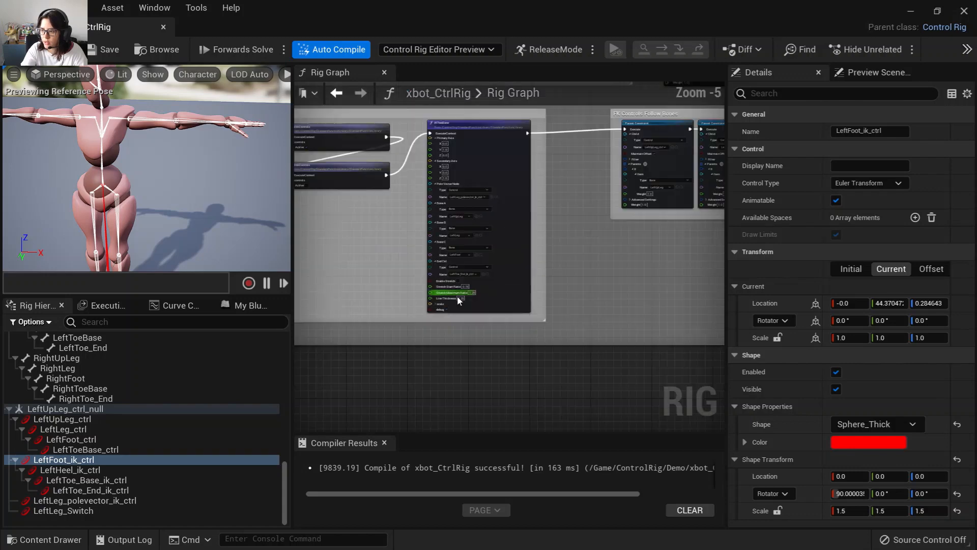
scroll(406, 345, "down", 4)
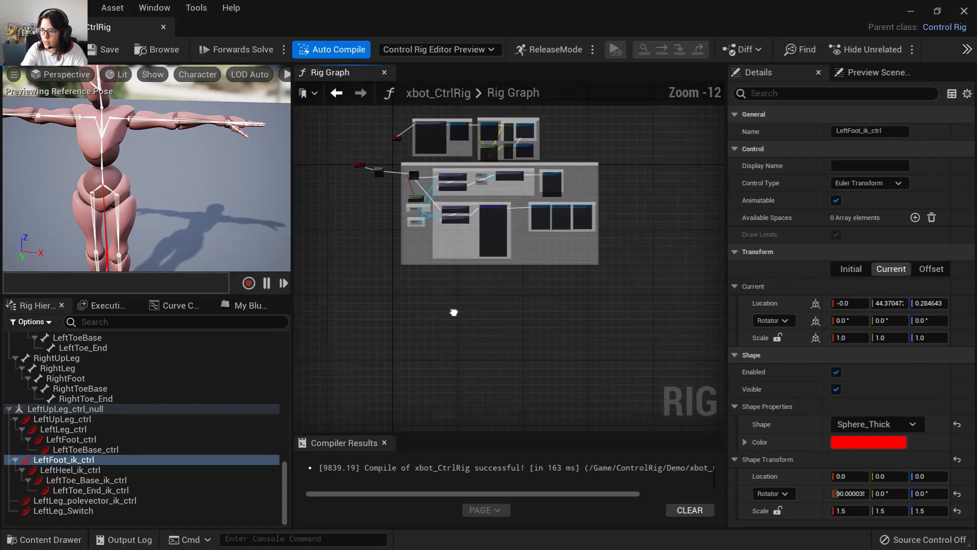
left_click_drag(410, 322, 624, 162)
left_click(407, 311)
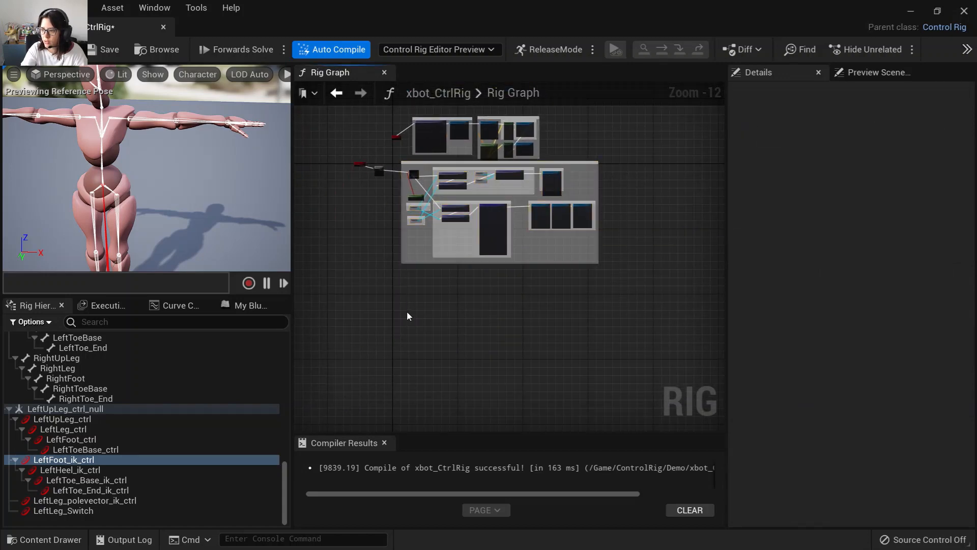
Paste a copy of the Left Leg comment block and place it below the original.
scroll(407, 310, "up", 1)
key("ctrl+v")
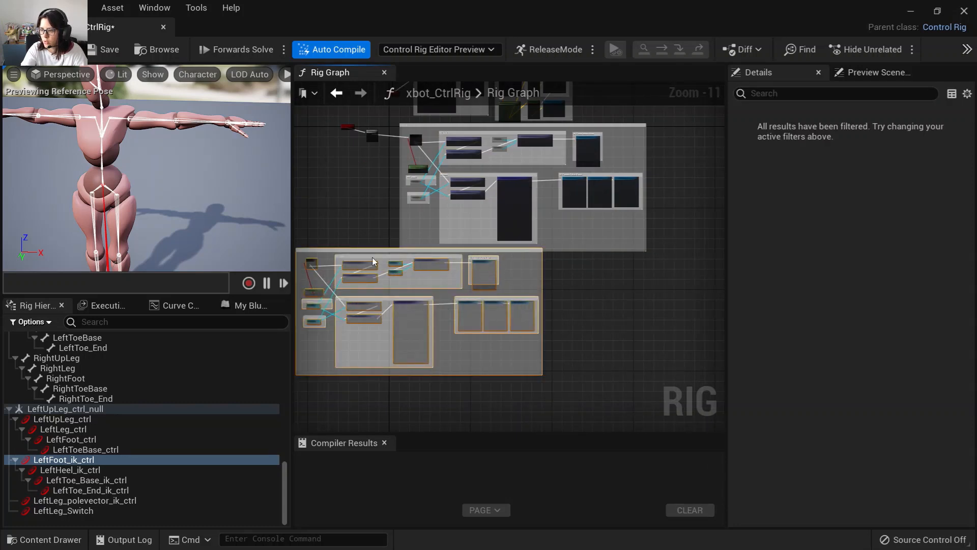
left_click_drag(373, 261, 468, 265)
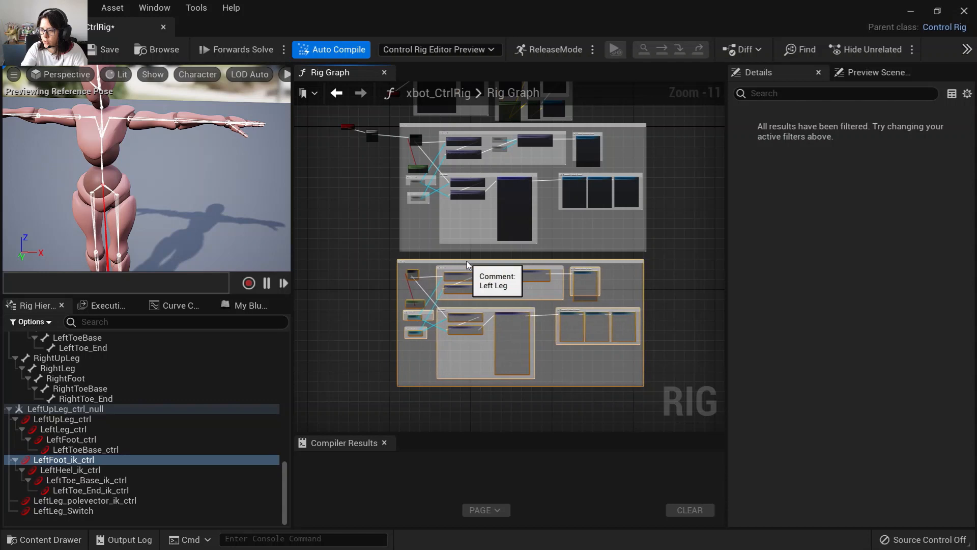
left_click_drag(445, 259, 448, 259)
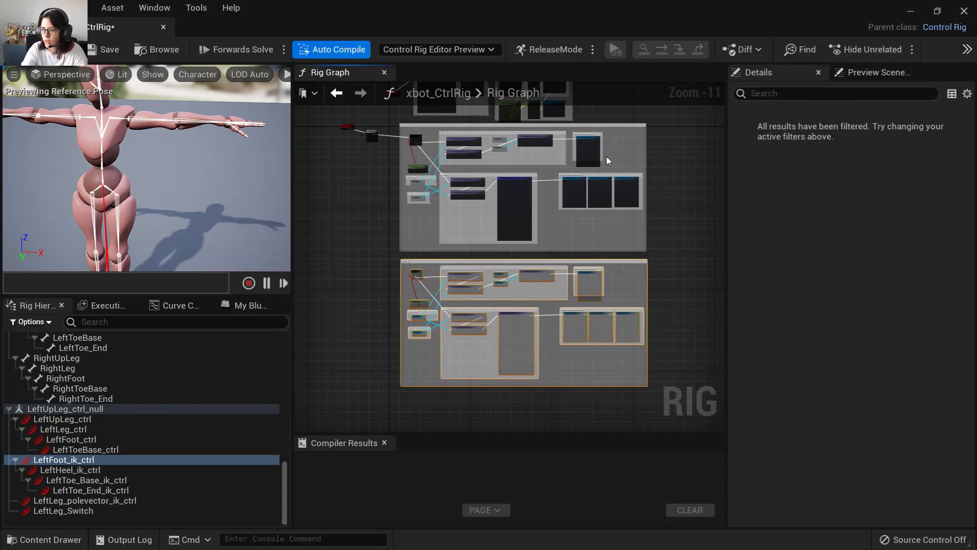
Wire the Sequence node's B execution output into the copied block's Branch.
left_click(369, 230)
scroll(382, 237, "up", 5)
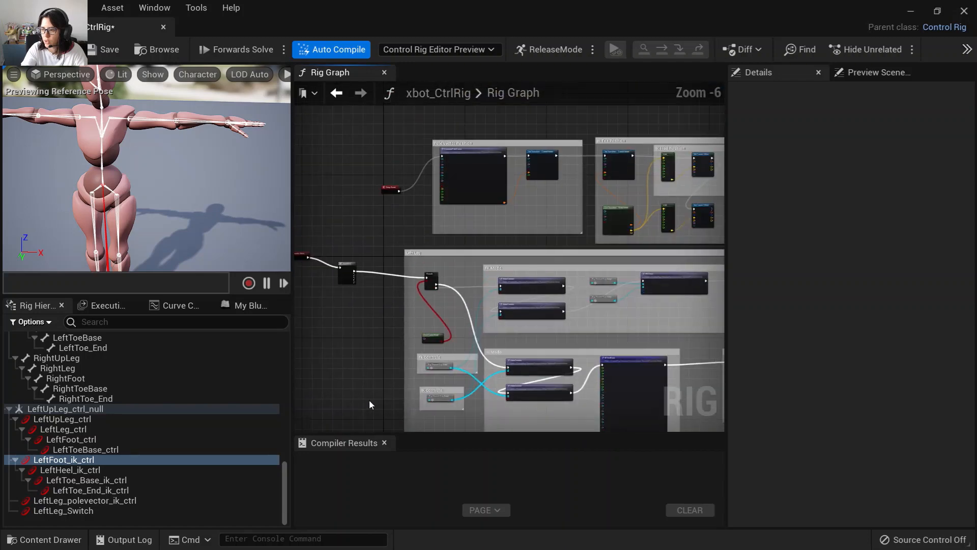
scroll(374, 349, "up", 4)
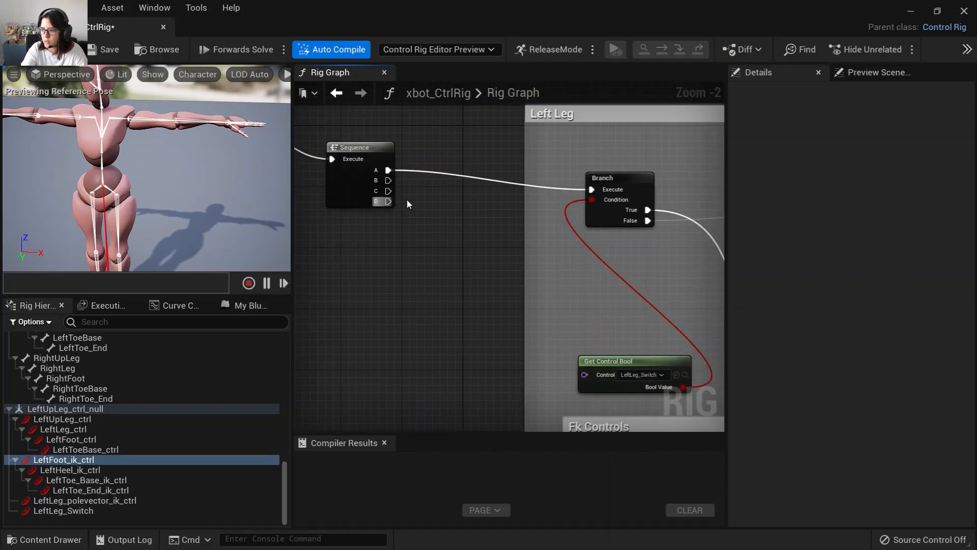
left_click_drag(388, 181, 451, 212)
right_click_drag(500, 344, 429, 257)
right_click_drag(403, 331, 445, 295)
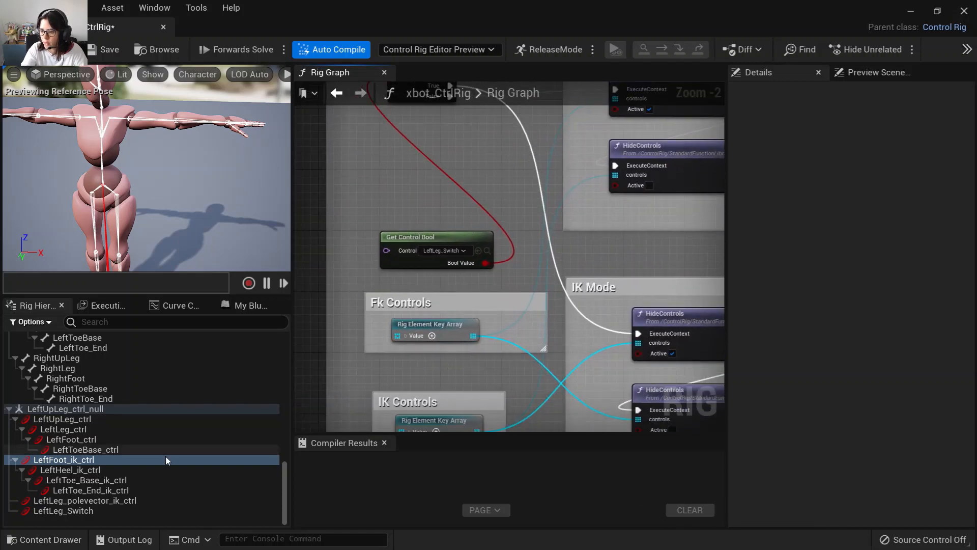
Select the LeftShoulder, LeftArm, LeftForeArm and LeftHand bones and add controls from them.
scroll(274, 484, "up", 10)
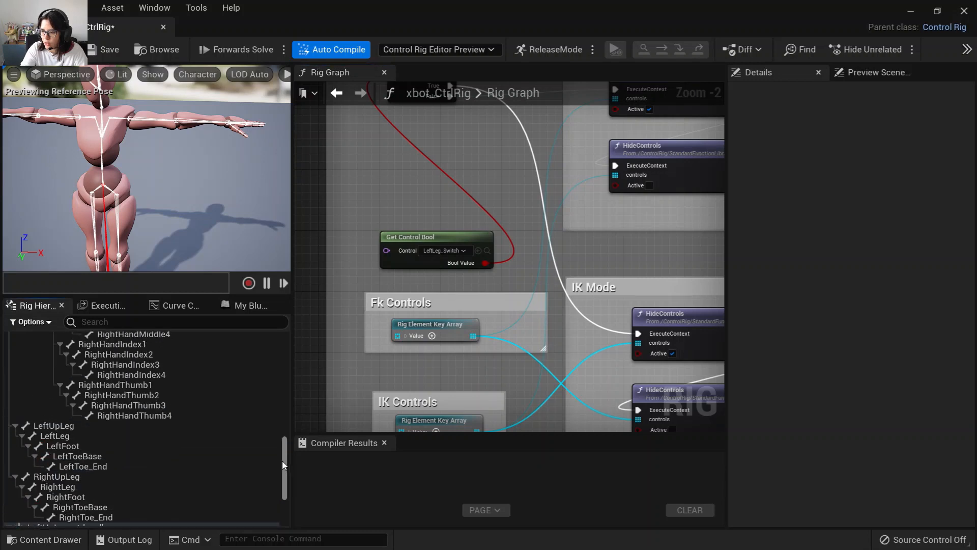
scroll(112, 432, "up", 7)
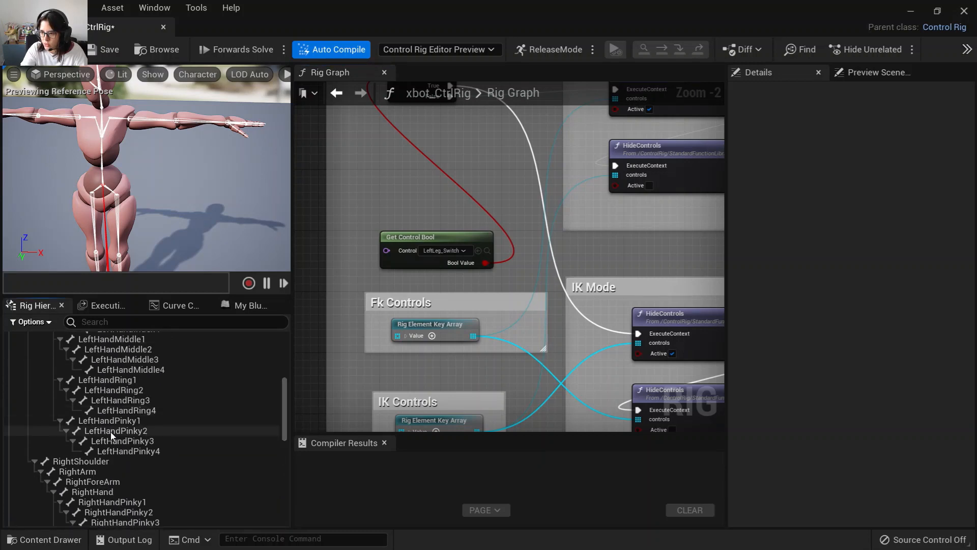
left_click(113, 429)
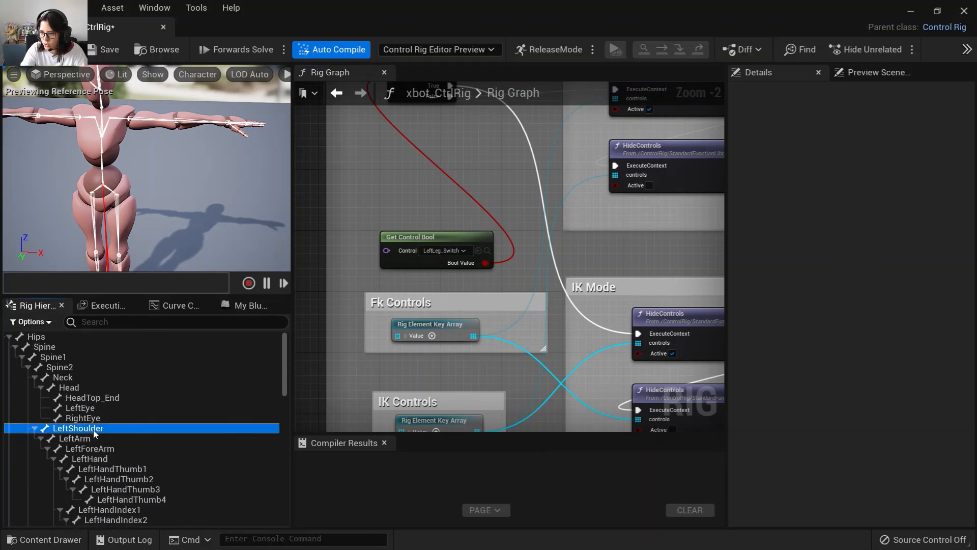
left_click(105, 459, "shift")
left_click(78, 428)
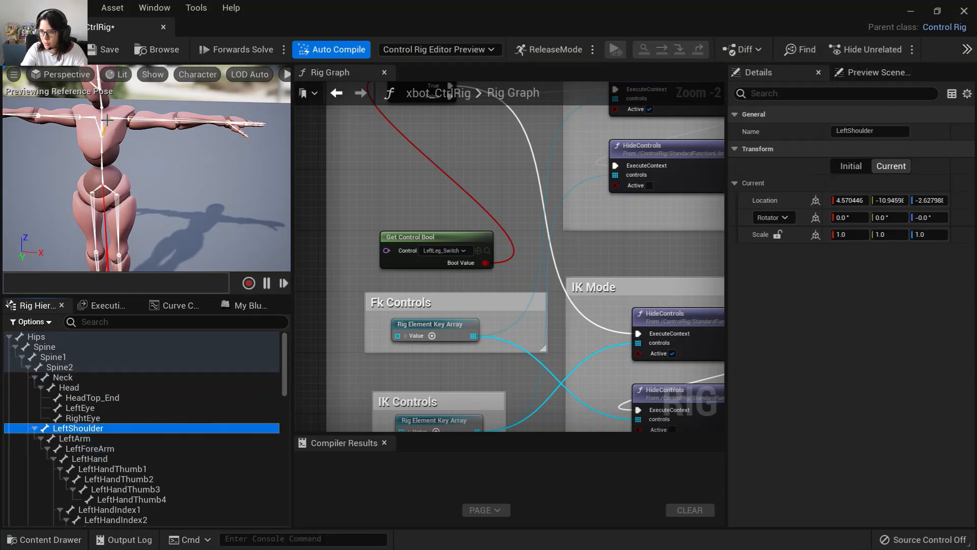
left_click(105, 457, "shift")
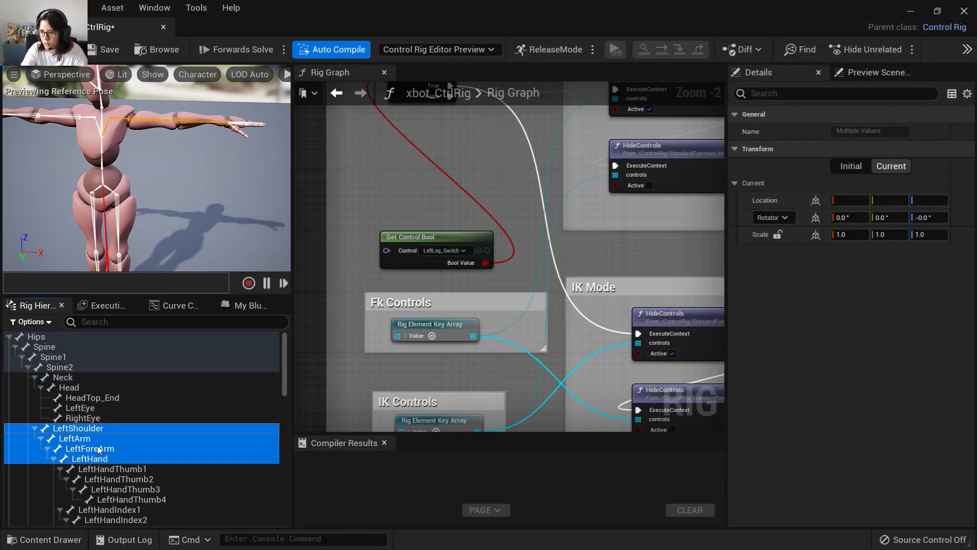
right_click(105, 457)
mouse_move(167, 166)
left_click(353, 229)
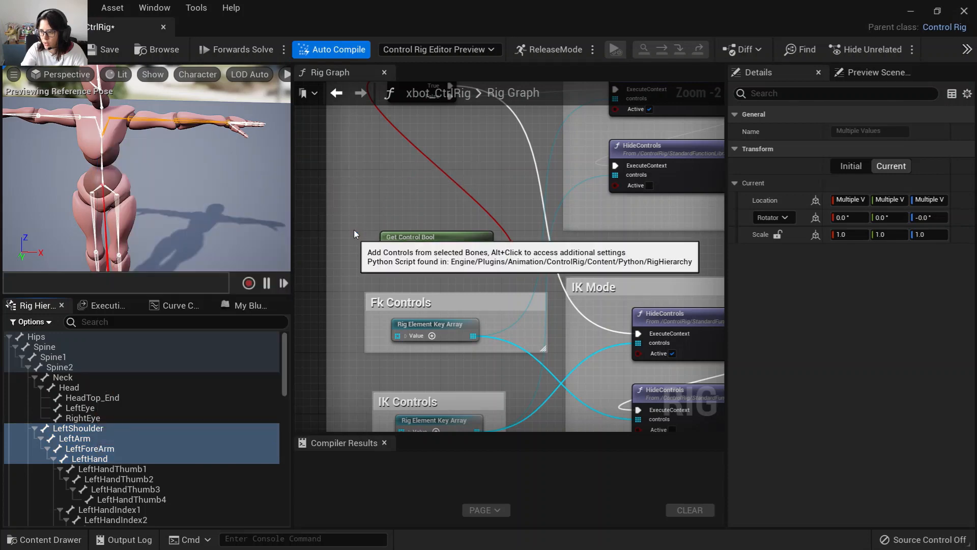
Set the shape of the four new left-arm controls to Circle_Thick.
left_click_drag(286, 390, 264, 531)
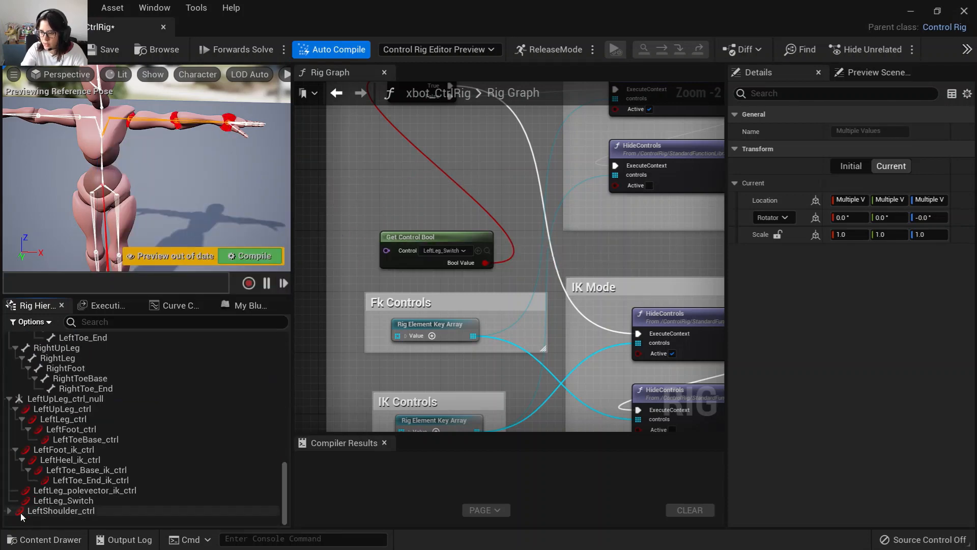
scroll(41, 515, "down", 2)
left_click(51, 489)
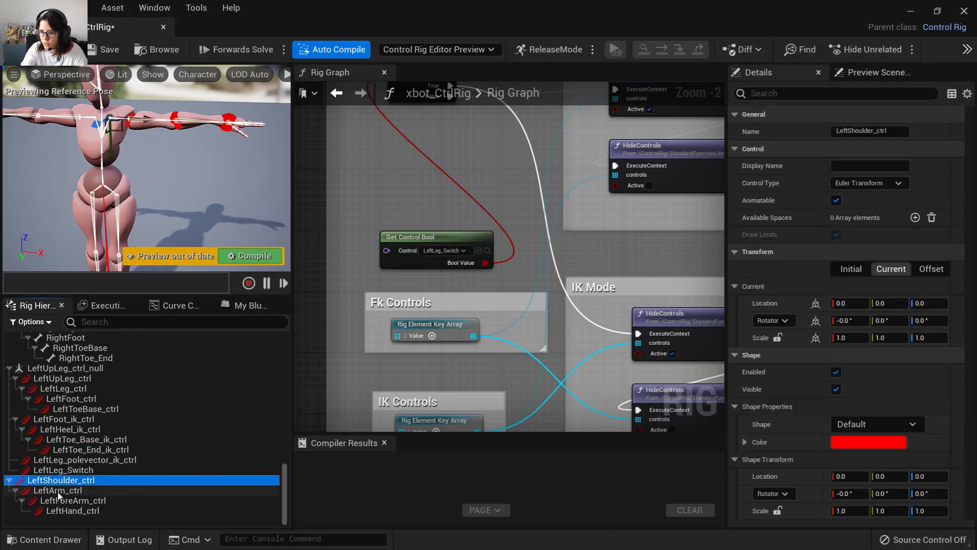
left_click(93, 509)
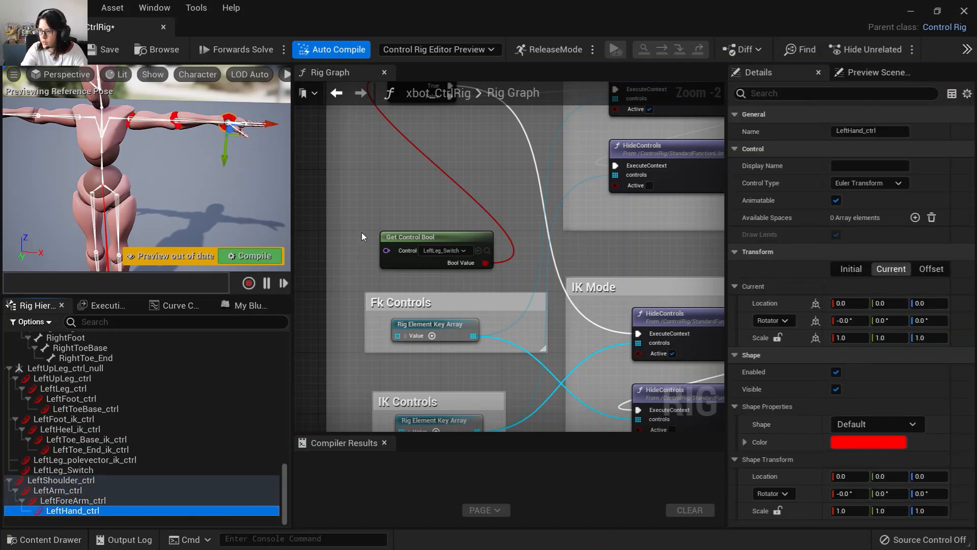
left_click(39, 480)
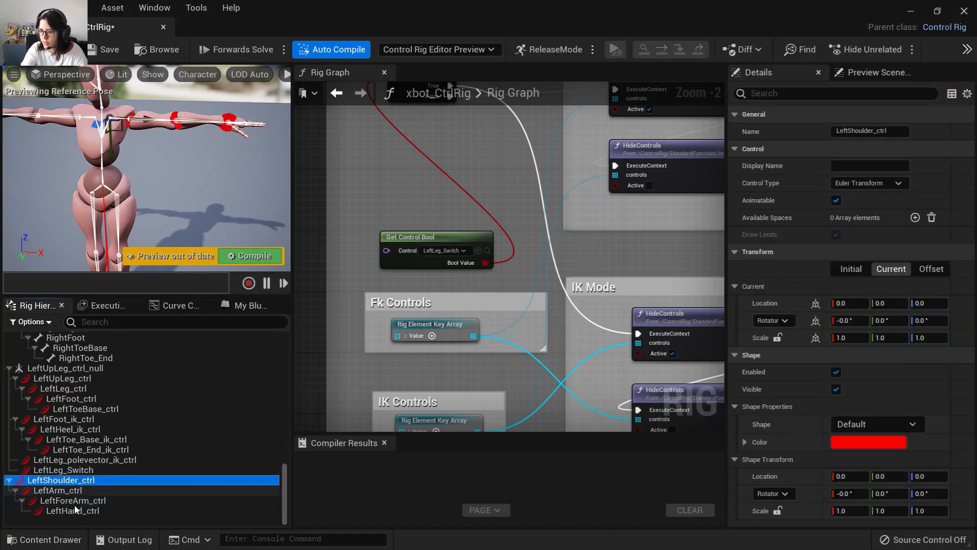
left_click(74, 510, "shift")
left_click(853, 424)
type("ci")
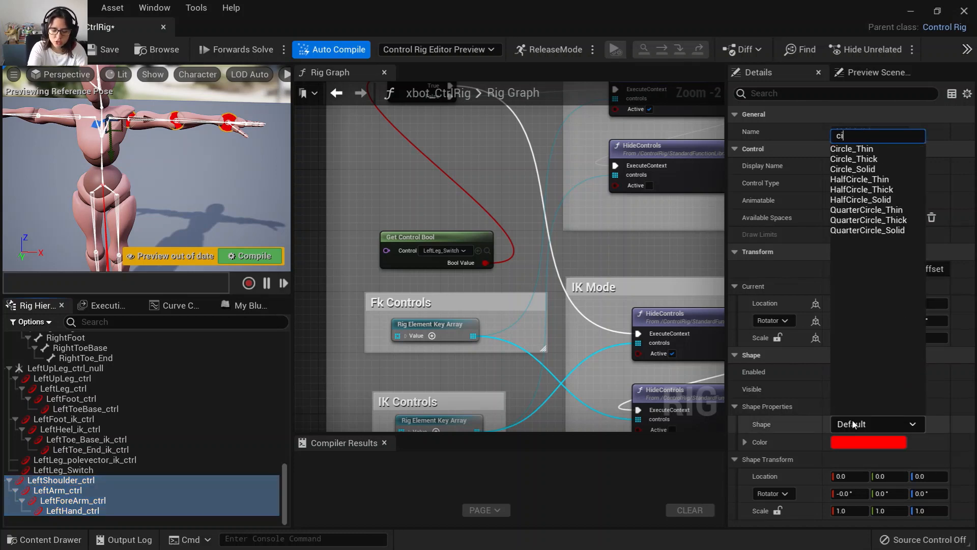
type("rcle")
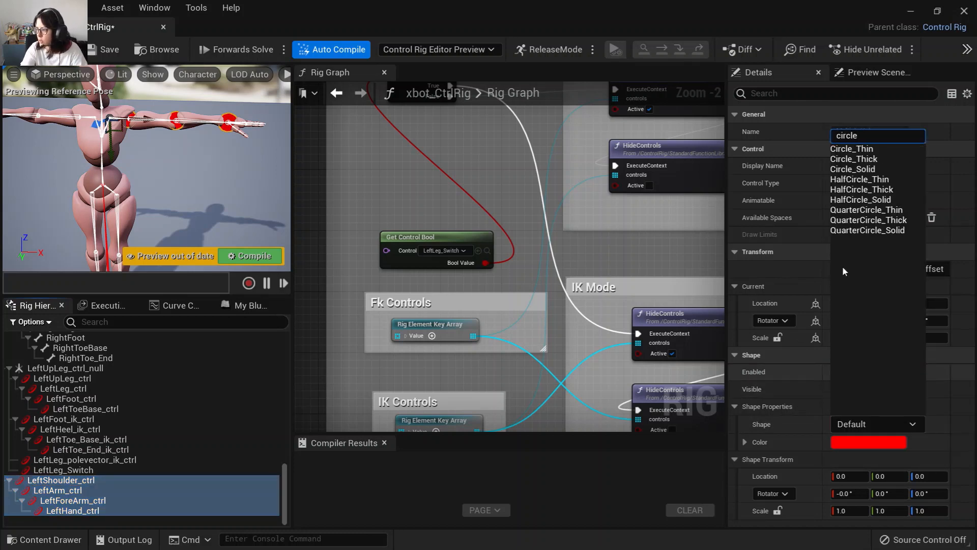
left_click(853, 159)
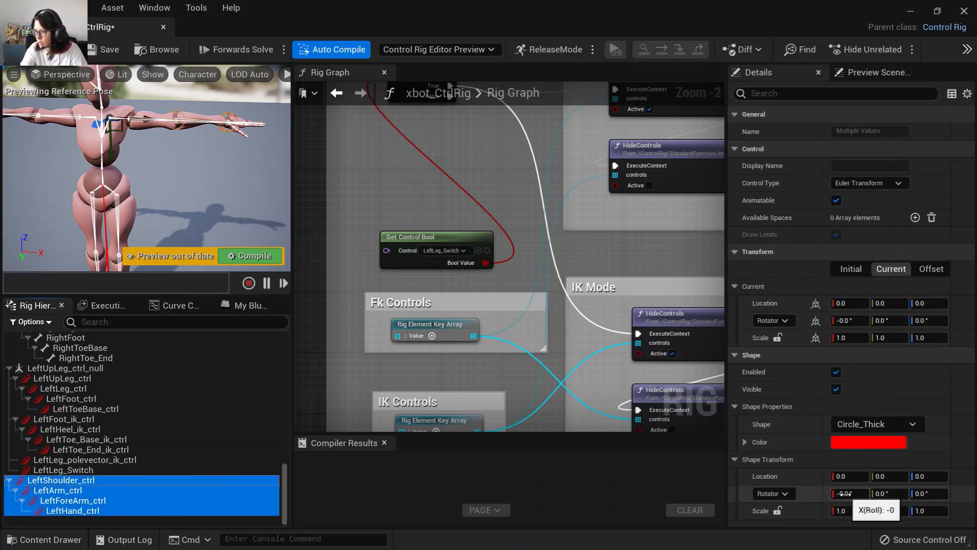
Rotate the left-arm control shapes 90 degrees on Y and scale them to 1.5.
left_click_drag(168, 201, 146, 234, "alt")
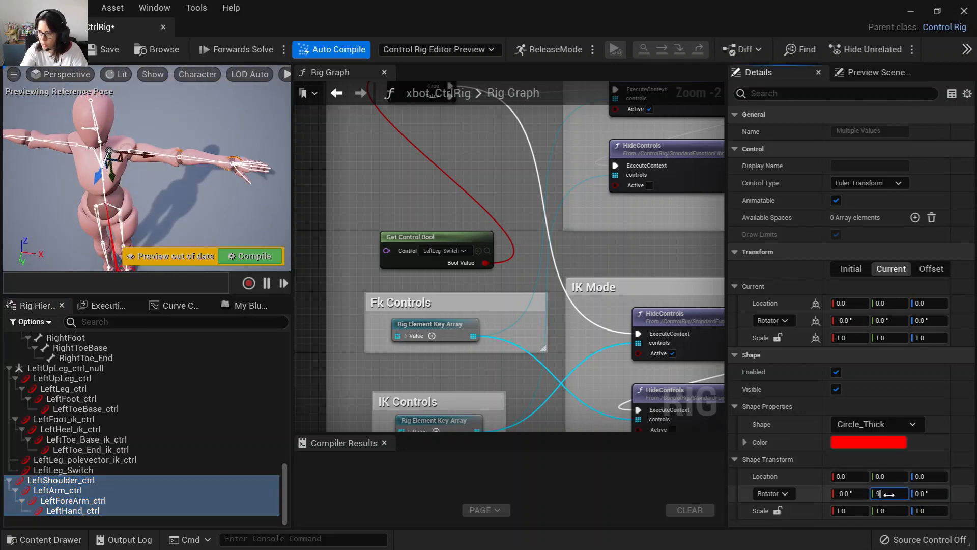
scroll(201, 219, "up", 3)
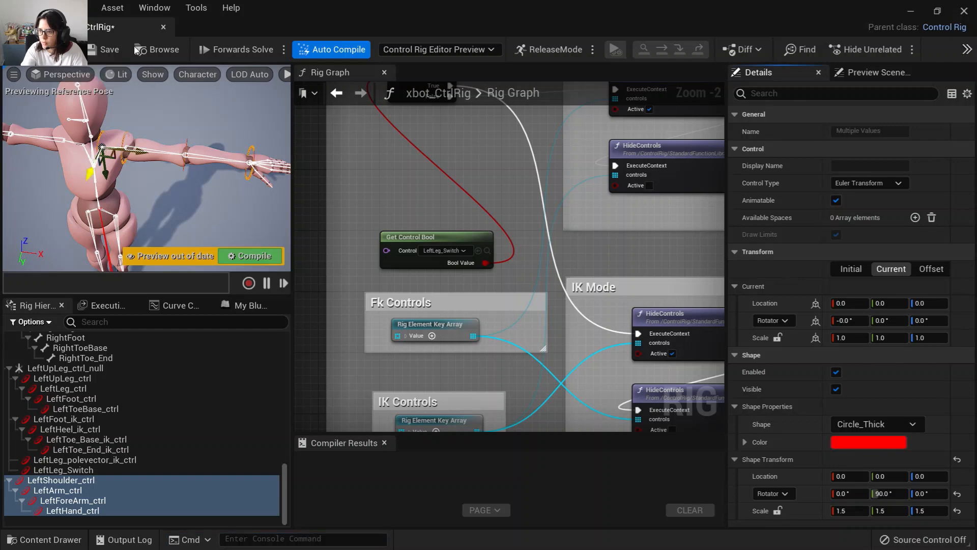
Save the Control Rig asset.
left_click(117, 50)
left_click_drag(172, 168, 187, 270, "alt")
scroll(522, 358, "down", 3)
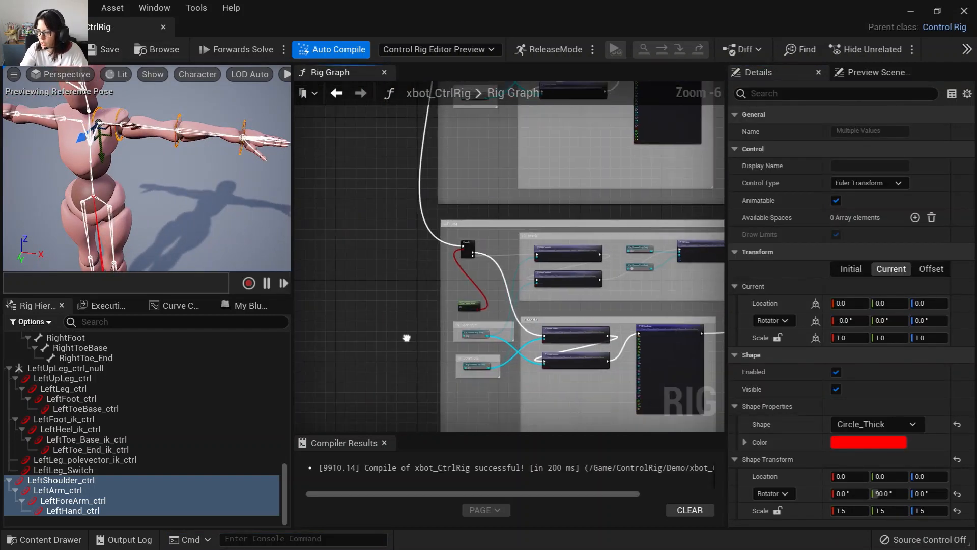
Rename the copied comment block to Left Arm.
scroll(456, 230, "up", 5)
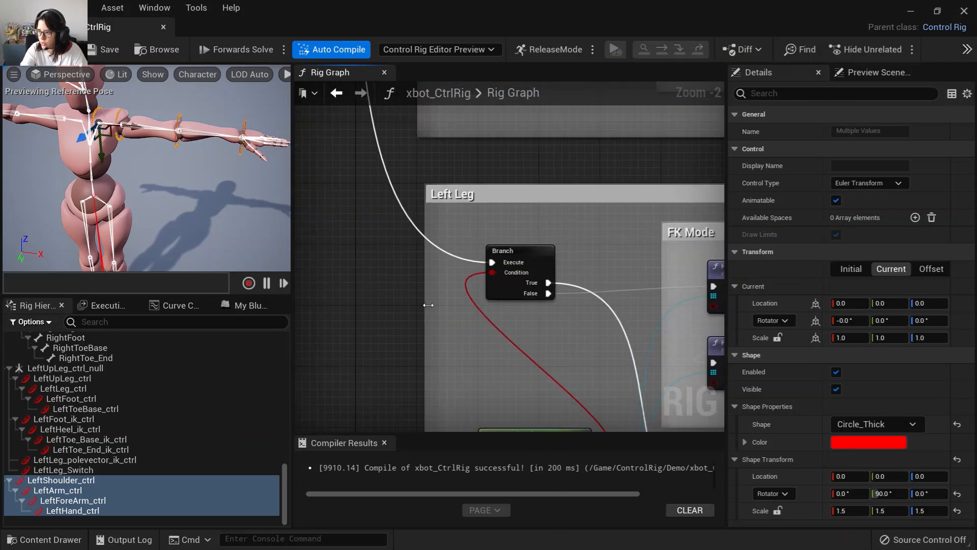
double_click(483, 158)
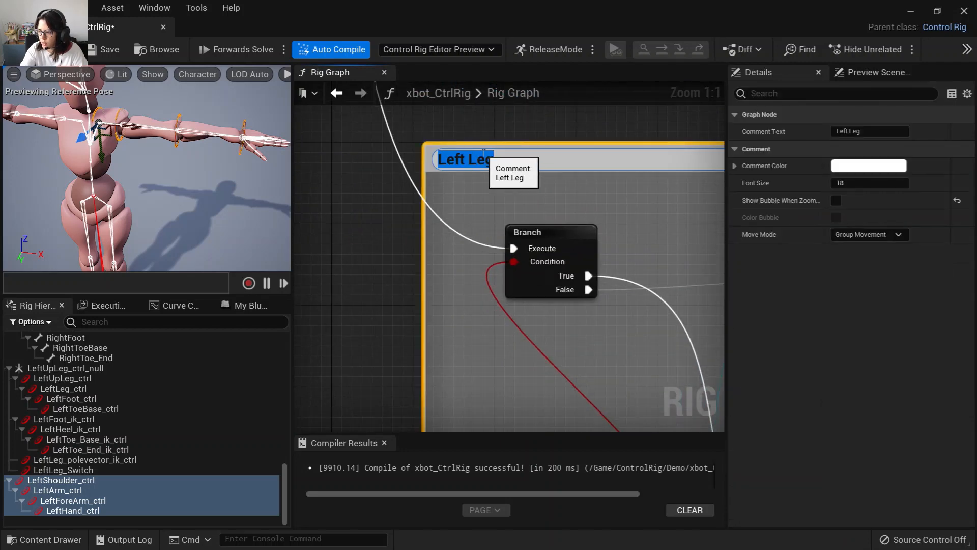
key("Return")
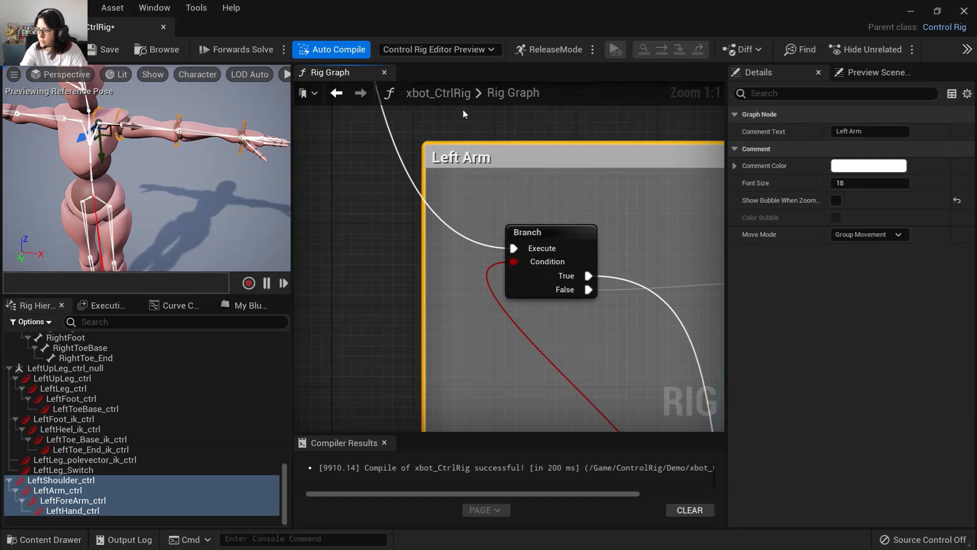
Bring the four left-arm controls into the copied FK Mode section as a new element key array.
right_click_drag(444, 275, 297, 207)
scroll(441, 280, "down", 1)
right_click_drag(544, 303, 300, 266)
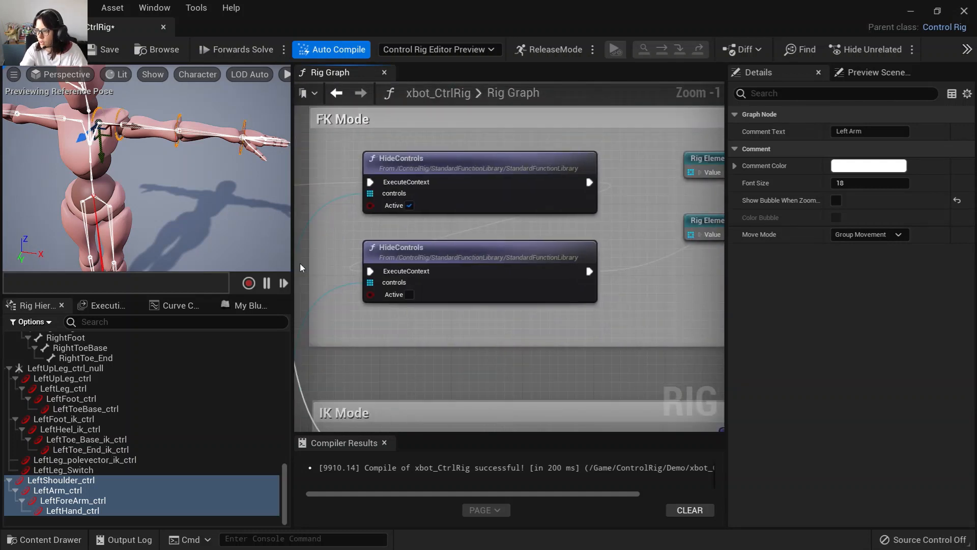
right_click_drag(461, 341, 168, 343)
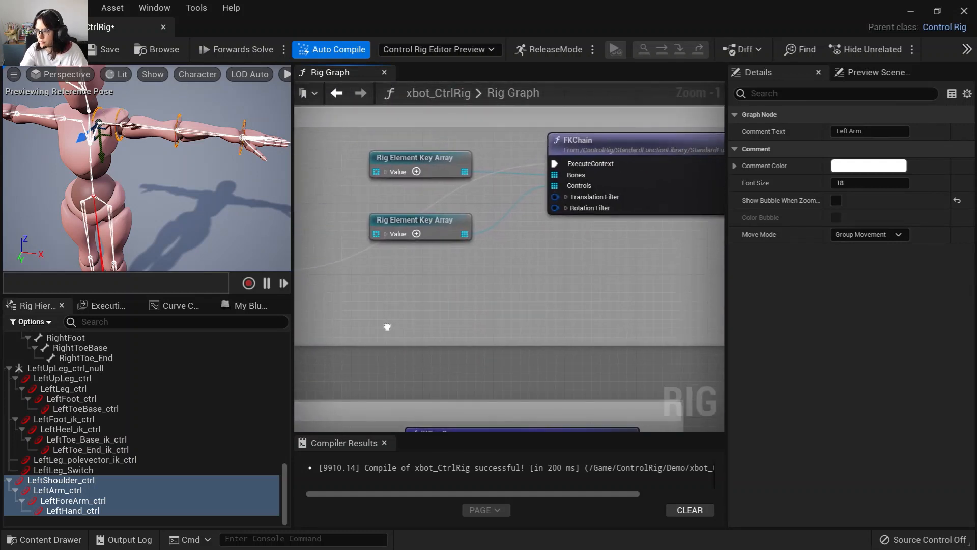
right_click_drag(533, 305, 552, 319)
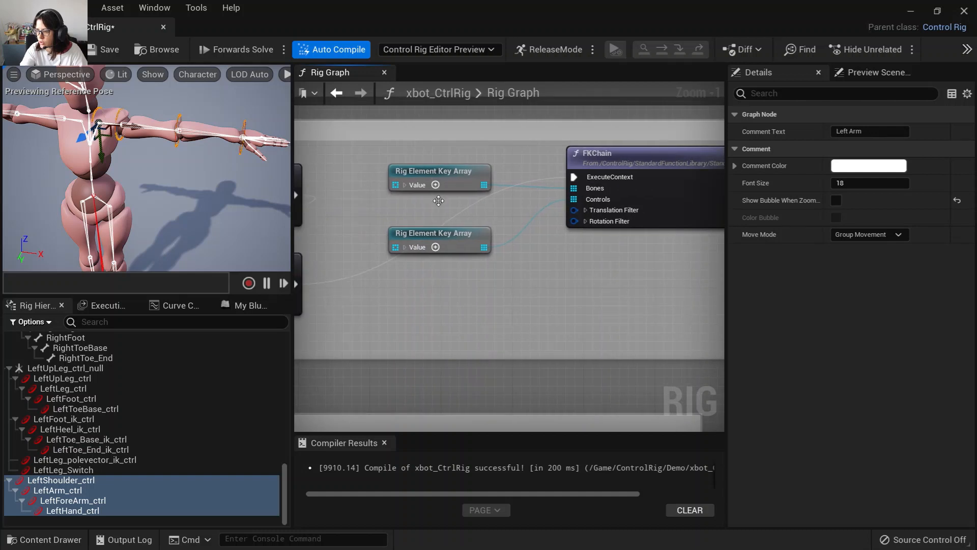
right_click_drag(444, 311, 620, 256)
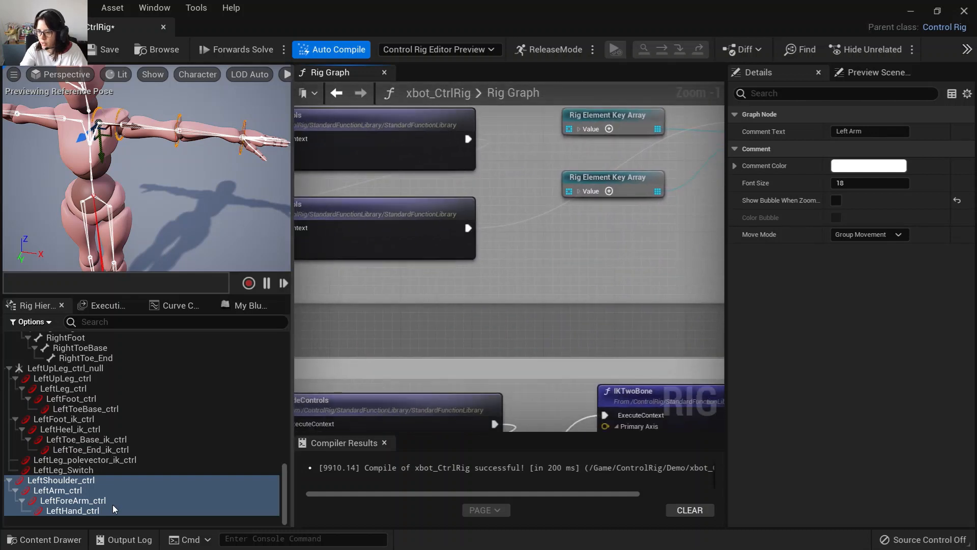
left_click(80, 479)
left_click(83, 509, "shift")
left_click_drag(83, 509, 561, 249)
left_click(600, 399)
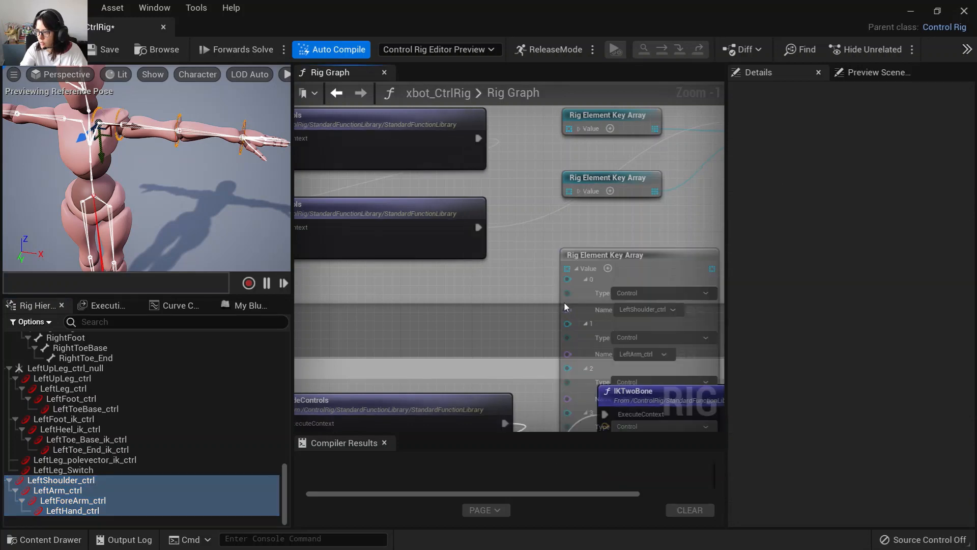
Delete the two old key arrays and wire the new arm control array into the FKChain's Controls input.
left_click_drag(601, 255, 602, 221)
right_click_drag(689, 212, 541, 318)
left_click(491, 285)
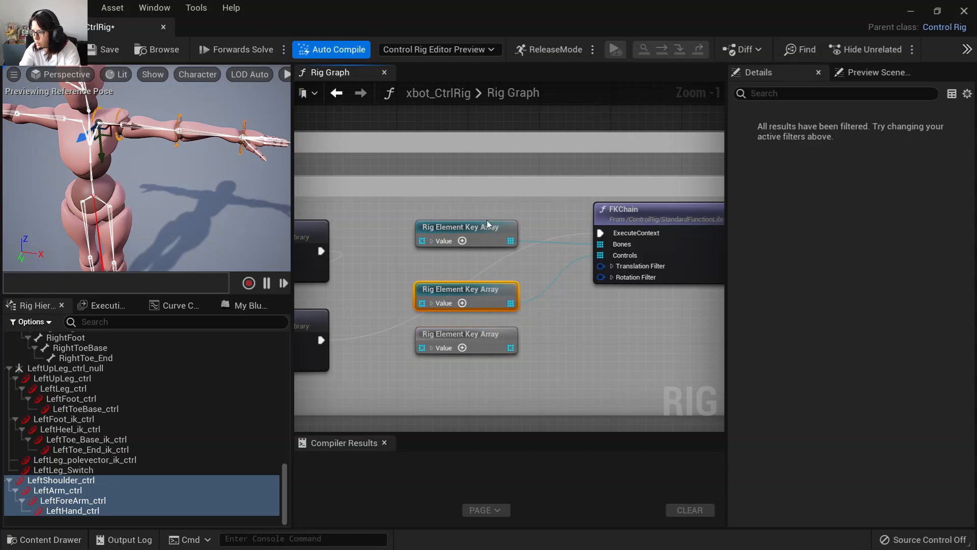
key("Delete")
left_click(486, 227)
key("Delete")
left_click_drag(509, 347, 601, 255)
Add the LeftShoulder through LeftHand bones as an element key array and connect it to the FKChain's Bones input.
scroll(109, 473, "up", 7)
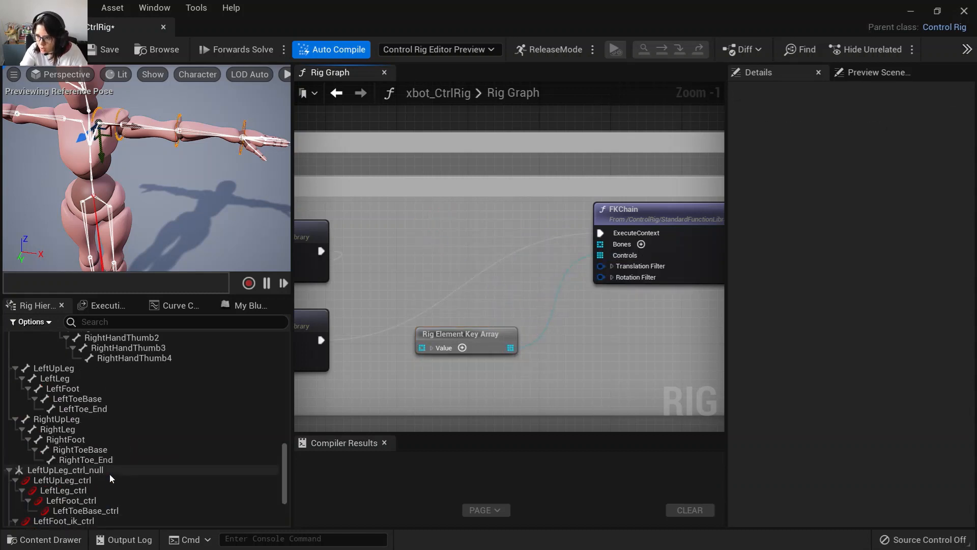
scroll(105, 471, "up", 8)
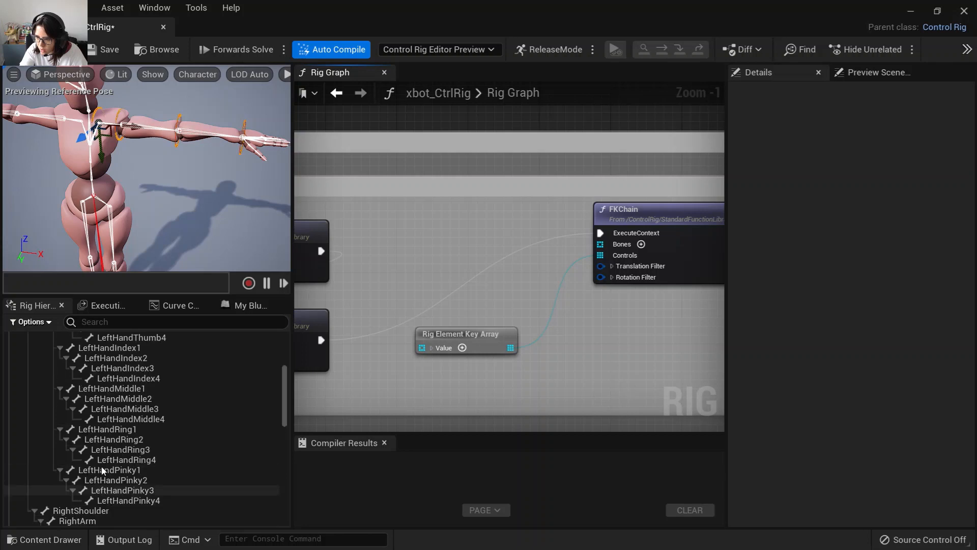
left_click(79, 429)
left_click(87, 459, "shift")
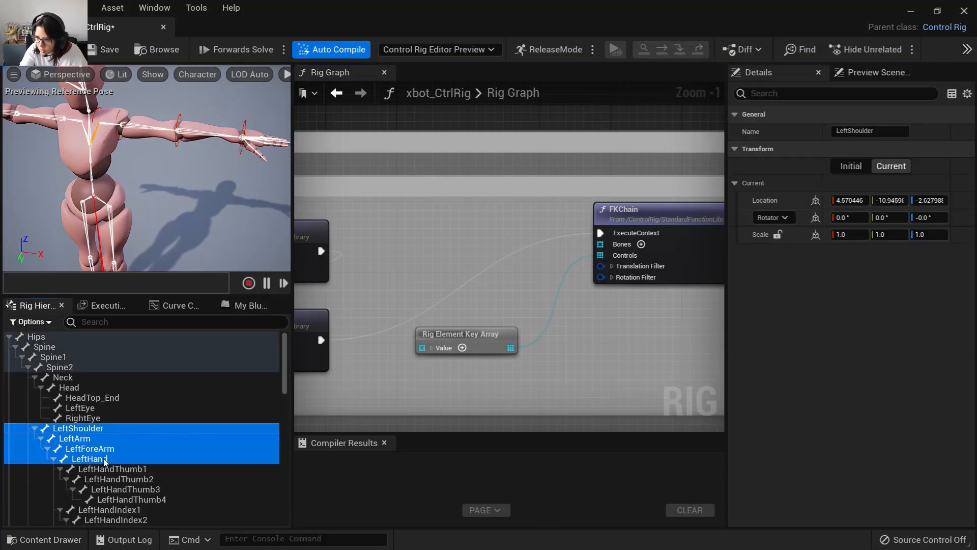
right_click(443, 243)
left_click(486, 388)
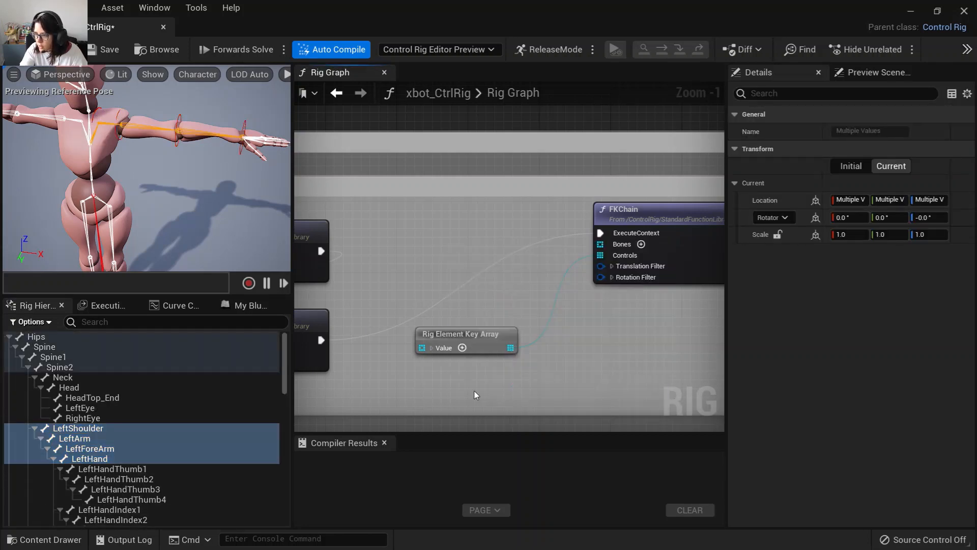
left_click(458, 262)
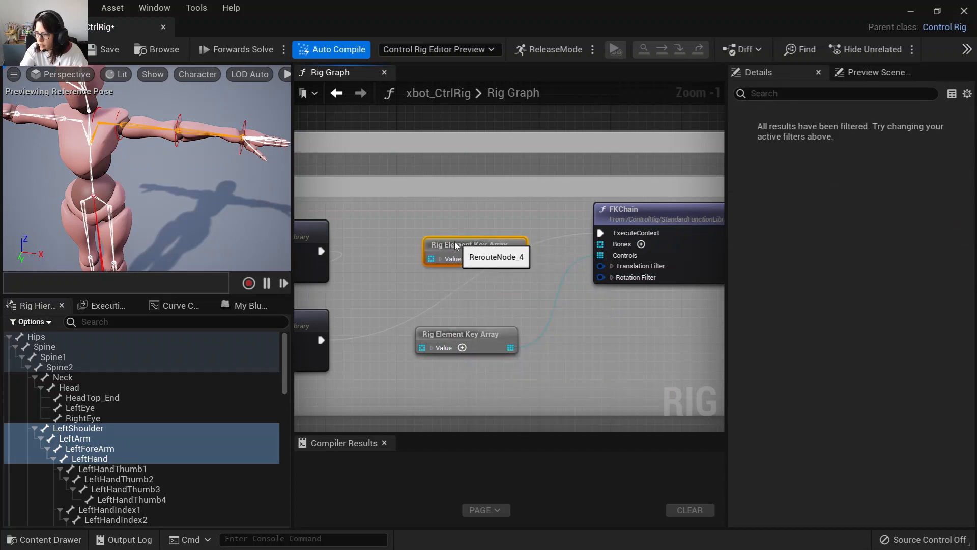
left_click_drag(510, 258, 600, 244)
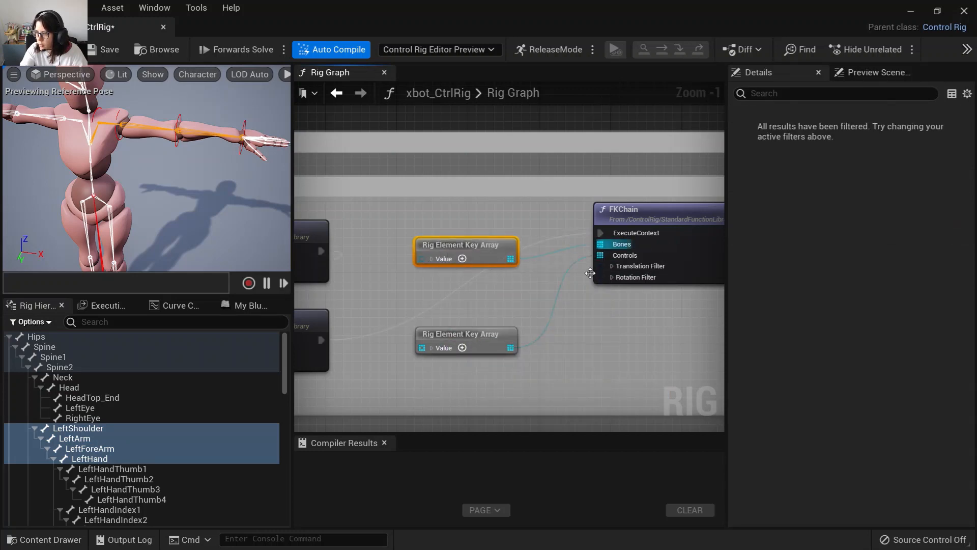
Duplicate the LeftHand_ctrl control in the rig hierarchy.
right_click_drag(600, 381, 639, 361)
right_click_drag(406, 382, 471, 123)
scroll(571, 360, "down", 2)
right_click_drag(610, 275, 285, 256)
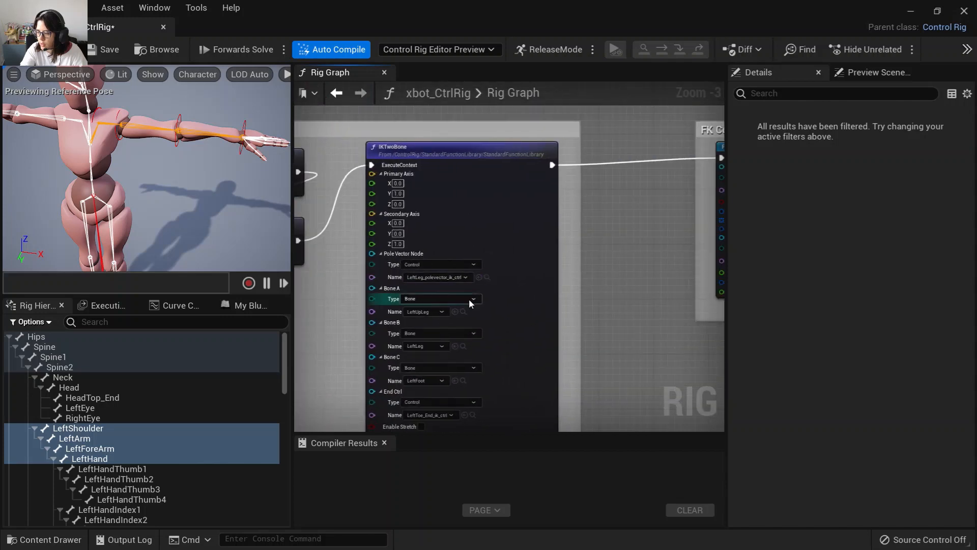
right_click_drag(323, 357, 443, 288)
scroll(120, 453, "down", 7)
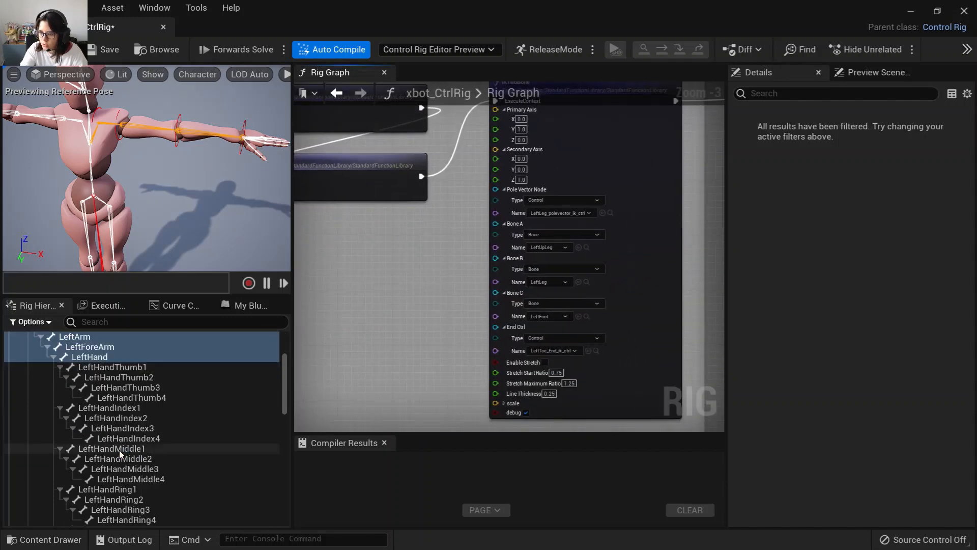
scroll(119, 450, "down", 15)
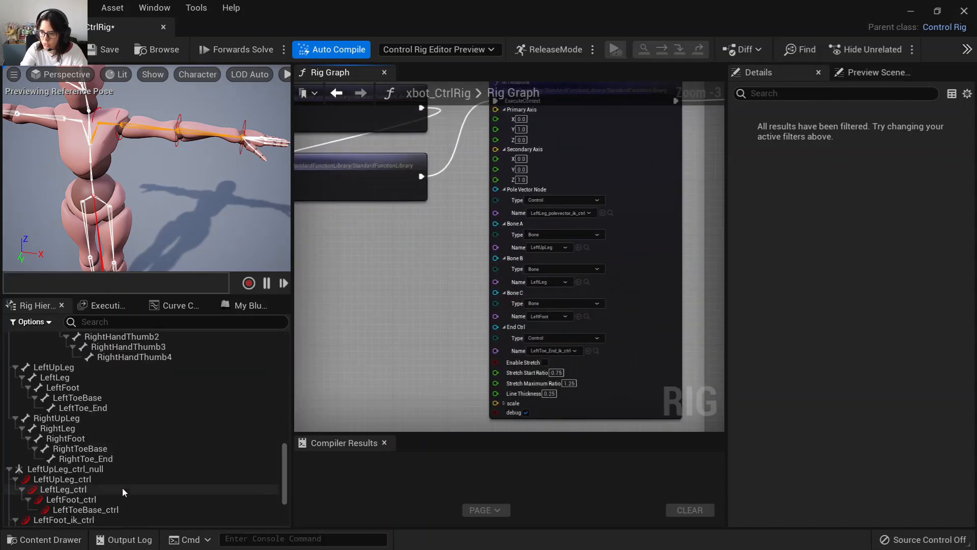
left_click(88, 510)
right_click(87, 509)
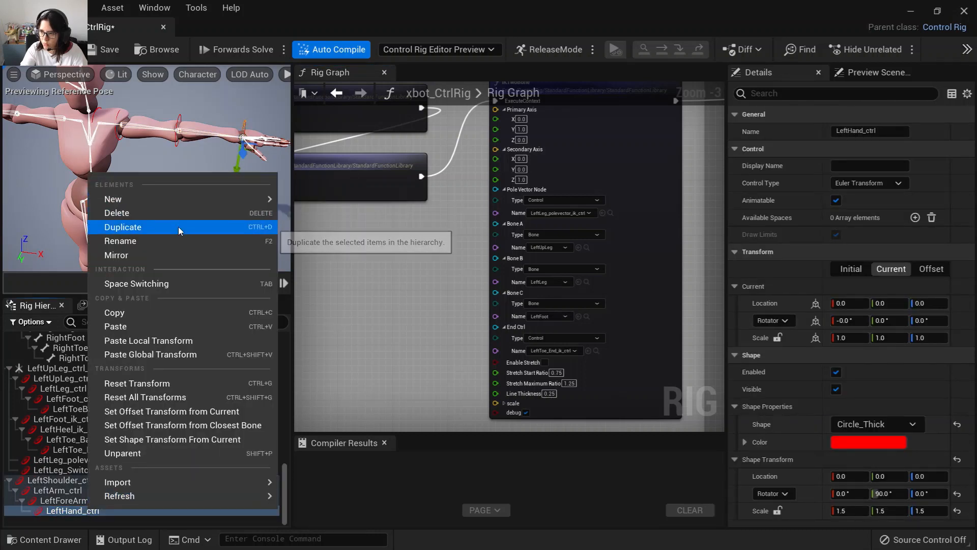
left_click(100, 516)
Add a null above LeftShoulder_ctrl using Add Null Above Selected.
scroll(89, 505, "down", 1)
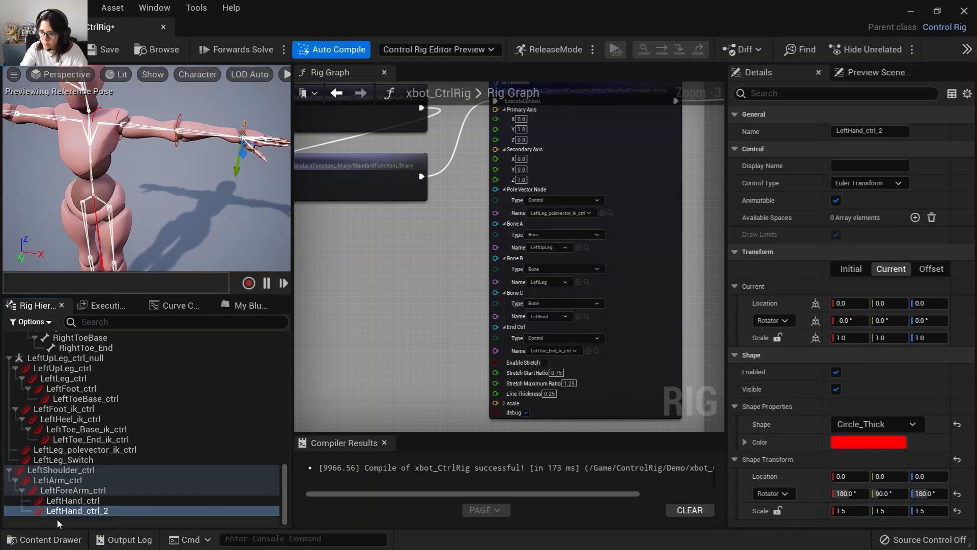
left_click(57, 520)
right_click(47, 470)
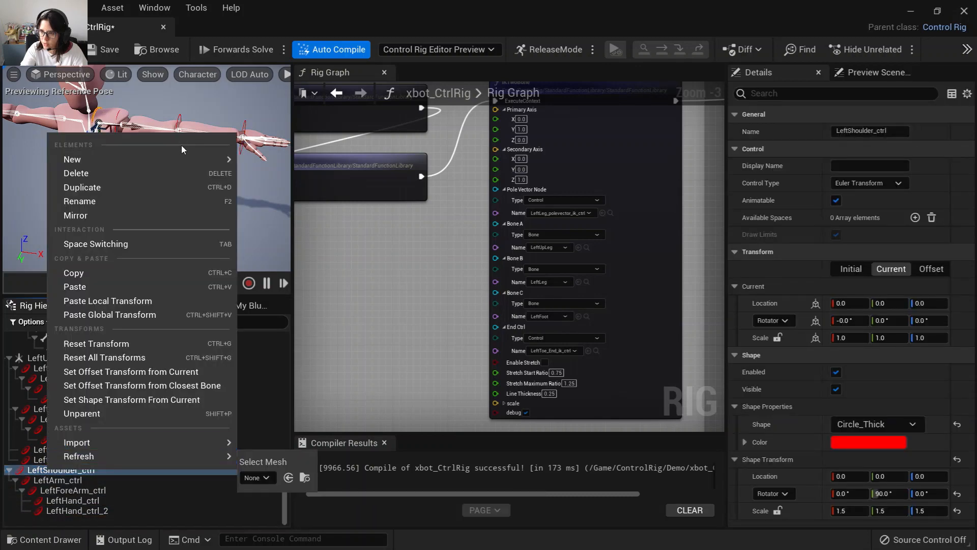
mouse_move(227, 160)
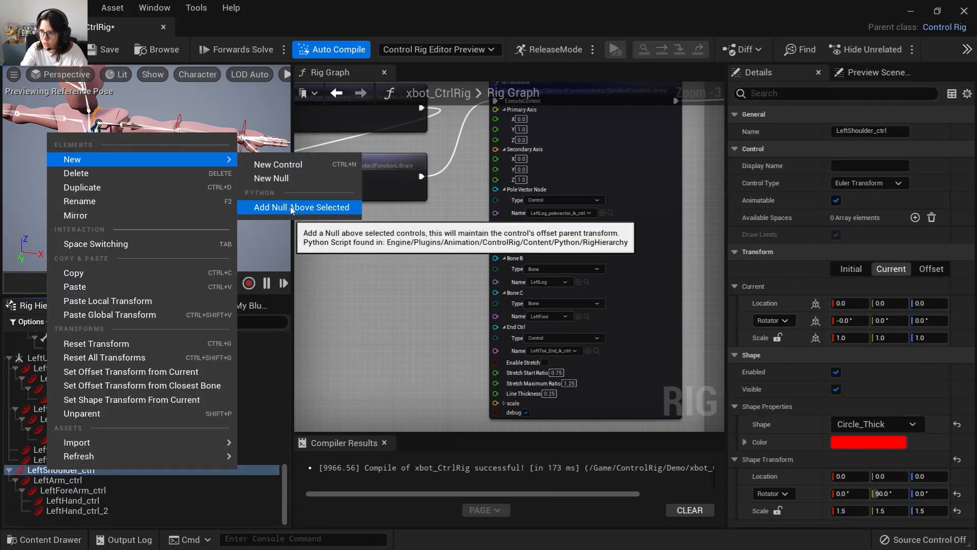
left_click(275, 209)
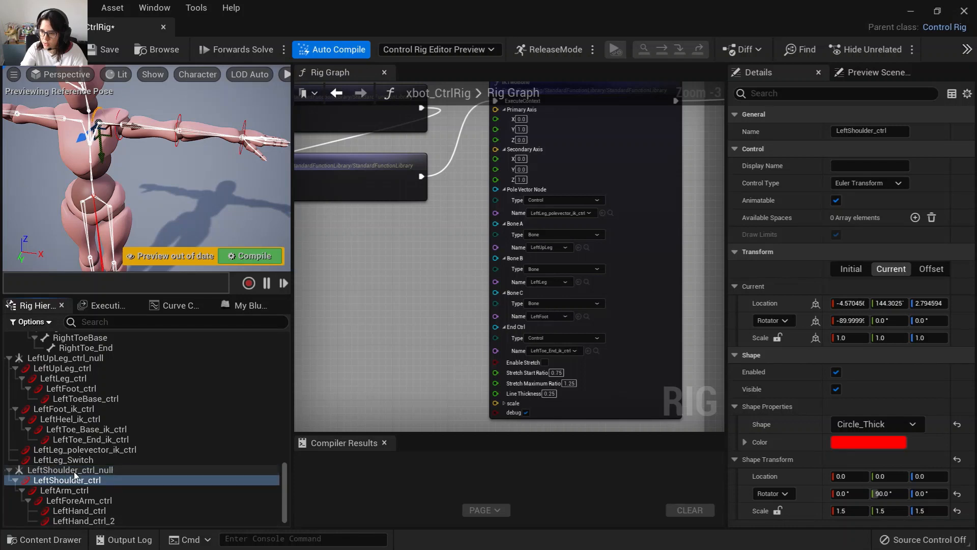
double_click(74, 471)
double_click(81, 511)
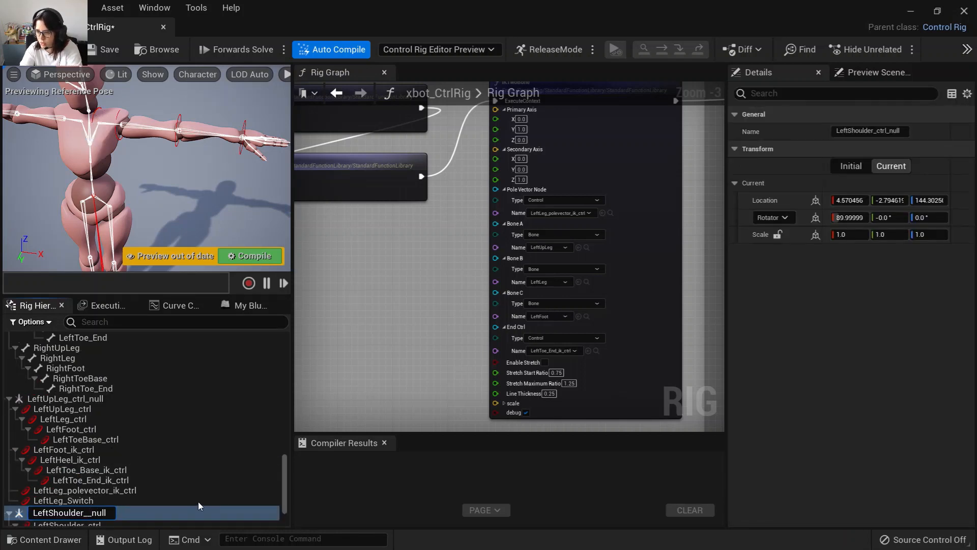
key("Escape")
Move the duplicated hand control under LeftShoulder_ctrl_null and rename it LeftHand_ik_ctrl.
scroll(81, 513, "down", 3)
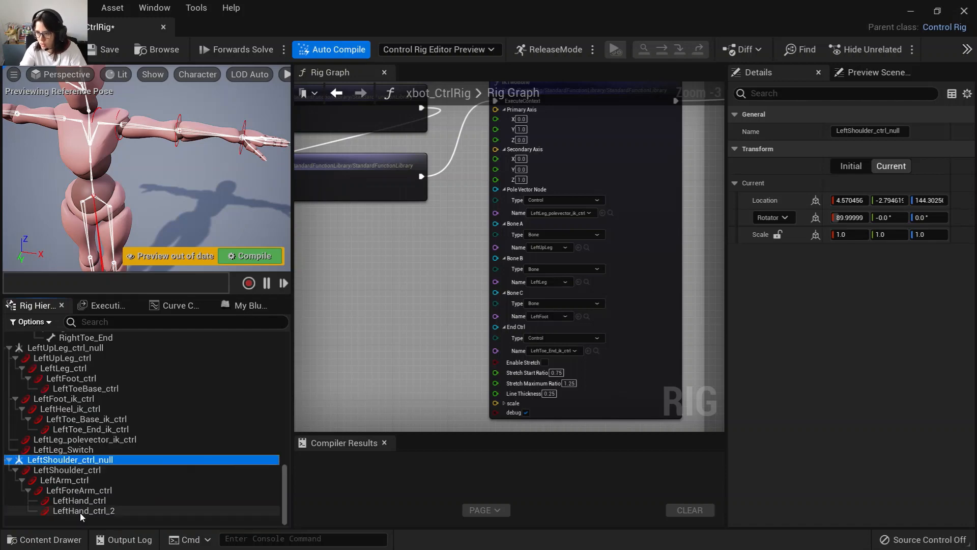
left_click_drag(91, 511, 69, 459)
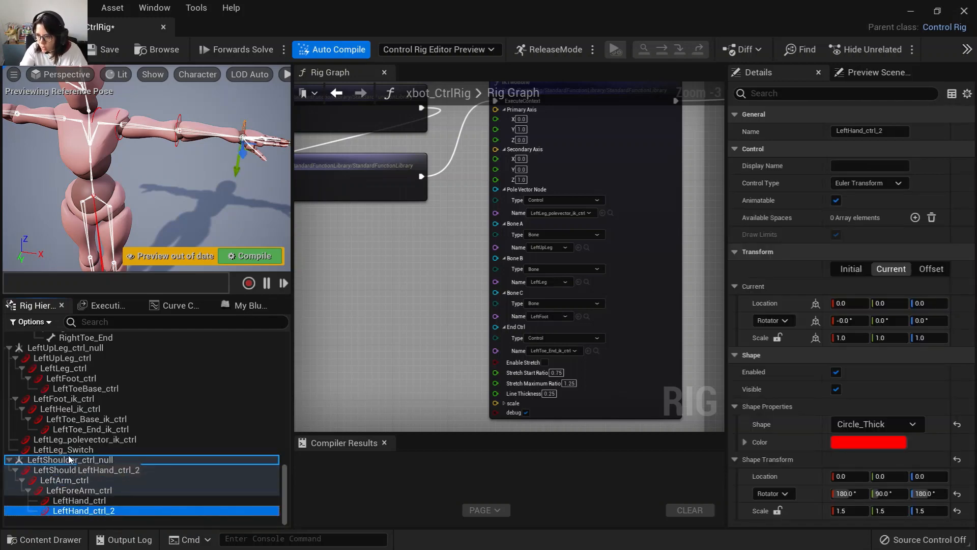
double_click(76, 513)
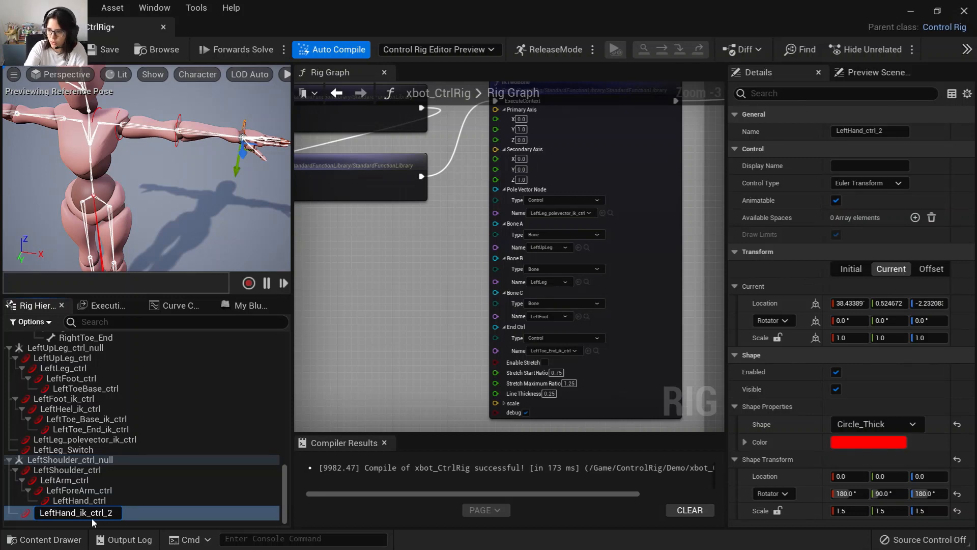
key("BackSpace")
key("BackSpace")
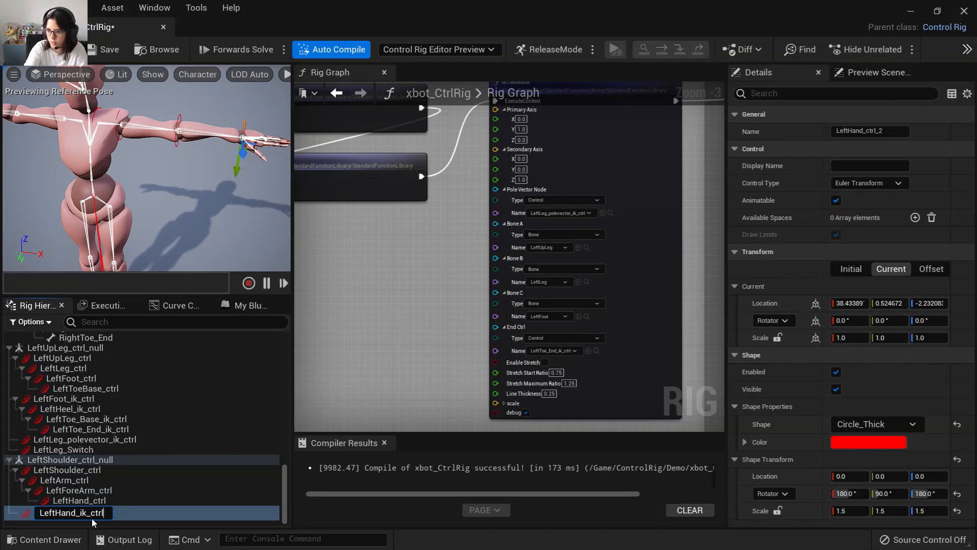
key("Return")
Duplicate LeftHand_ik_ctrl and rename the copy LeftHand_polevector_ik_ctrl.
right_click(108, 510)
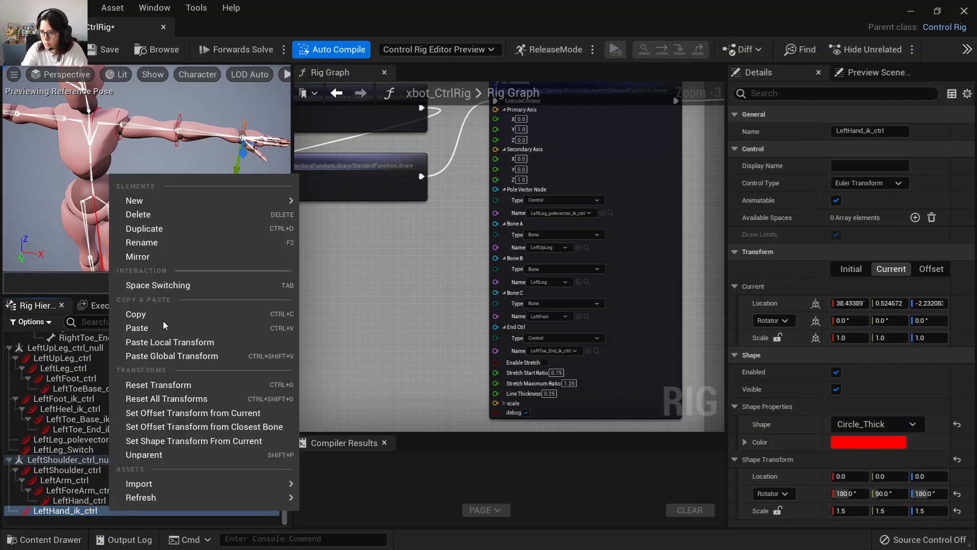
left_click(158, 225)
double_click(92, 512)
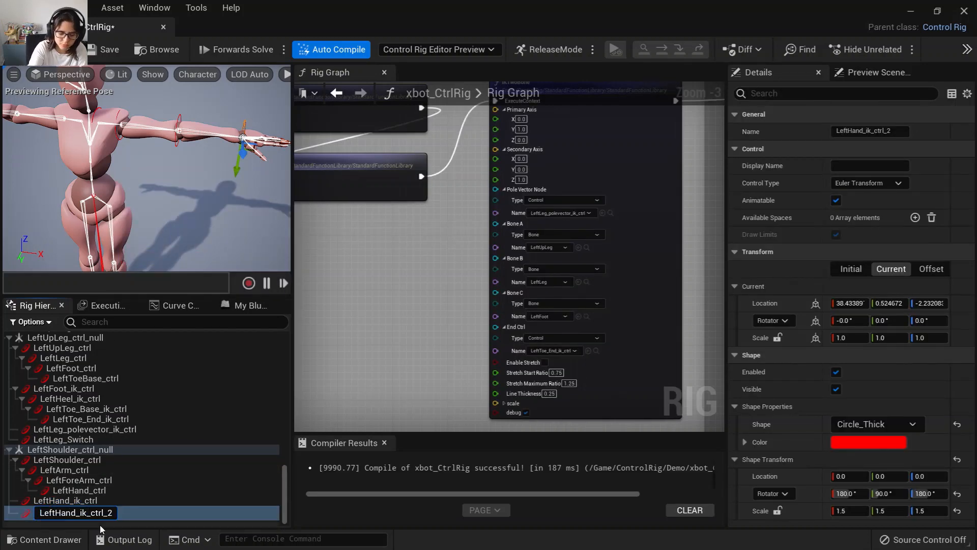
type("polevector_")
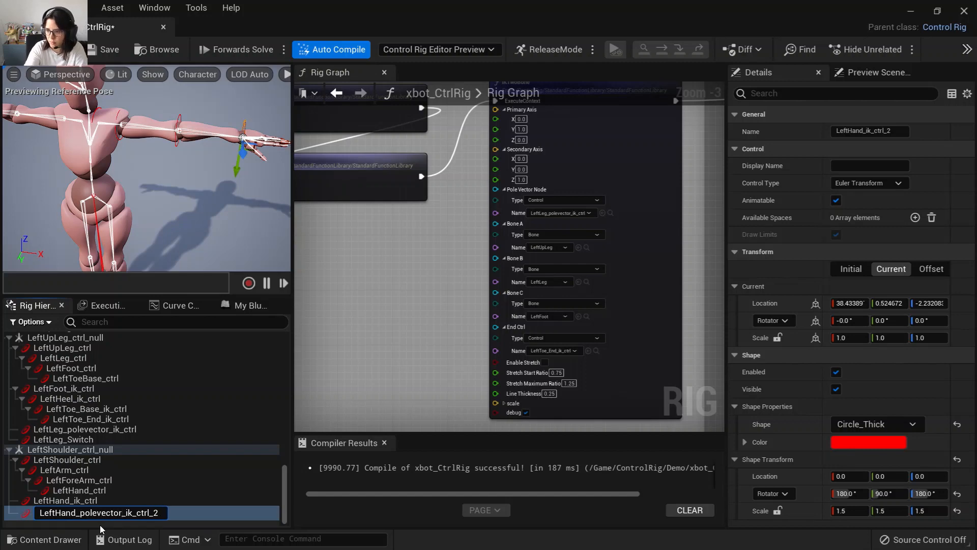
key("End")
key("BackSpace")
key("BackSpace")
key("Return")
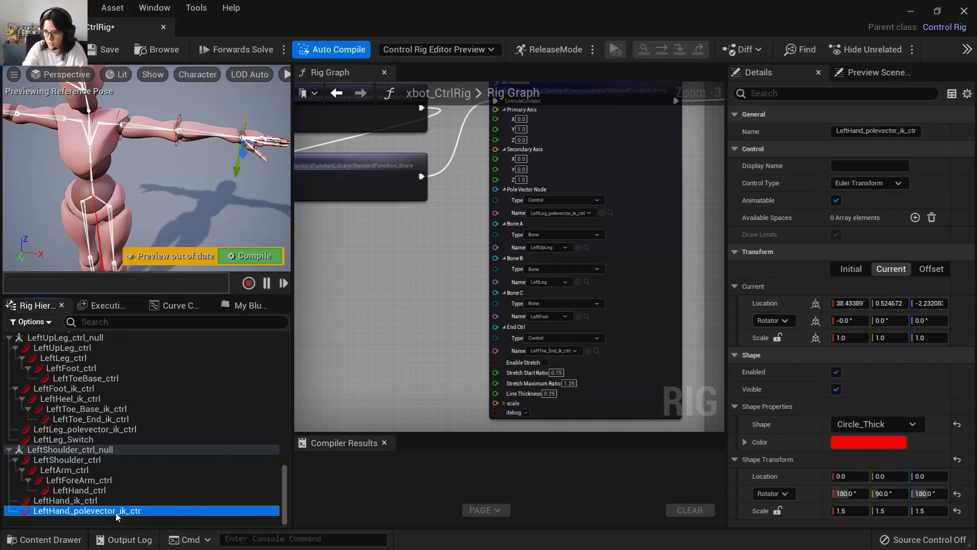
double_click(148, 513)
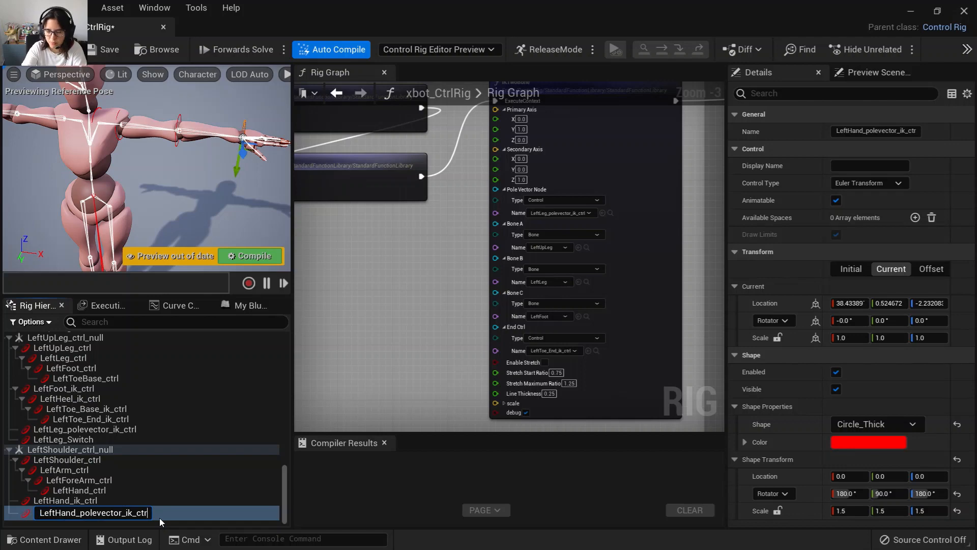
type("l")
key("Return")
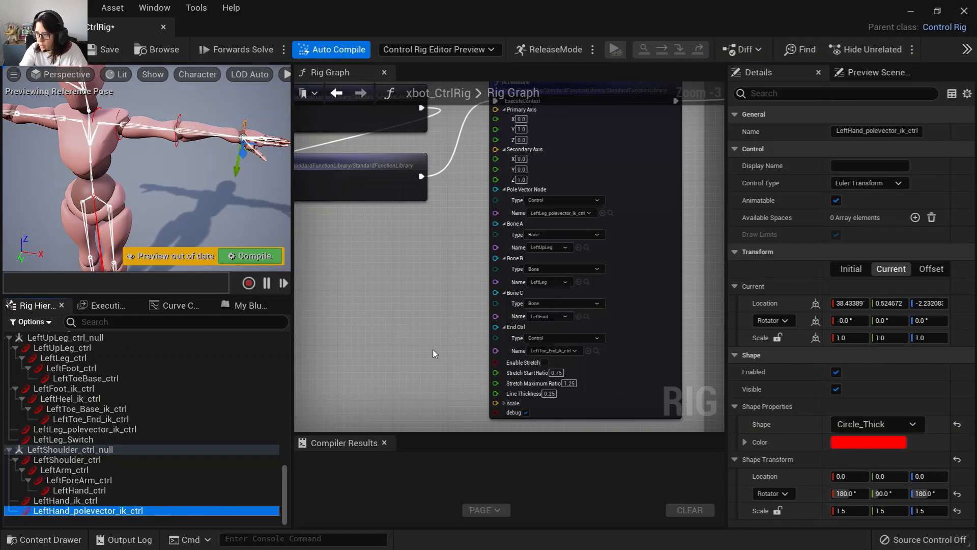
Insert a Sequence node after the Setup Event's execute output in the rig graph.
right_click_drag(495, 294, 366, 294)
scroll(354, 257, "down", 5)
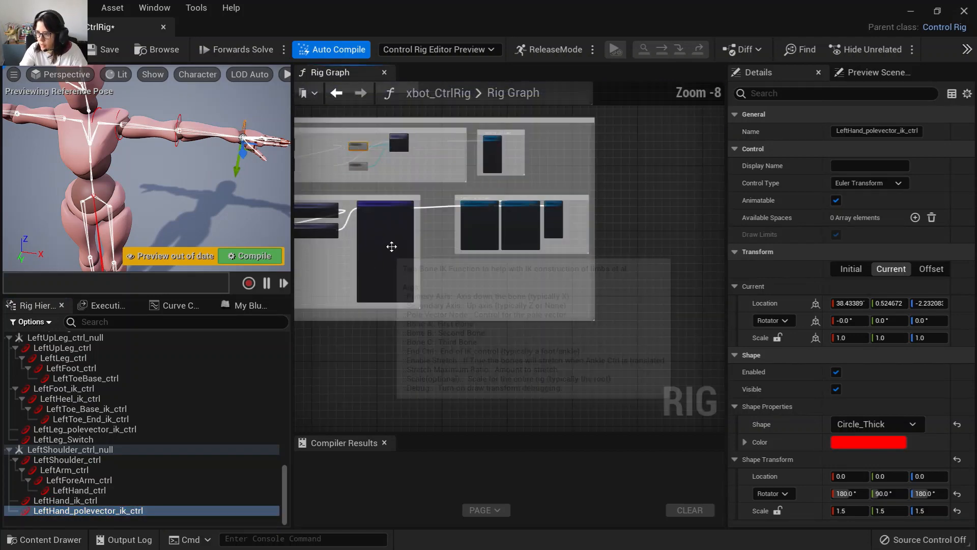
right_click_drag(392, 246, 497, 426)
right_click_drag(432, 244, 438, 294)
scroll(471, 292, "up", 4)
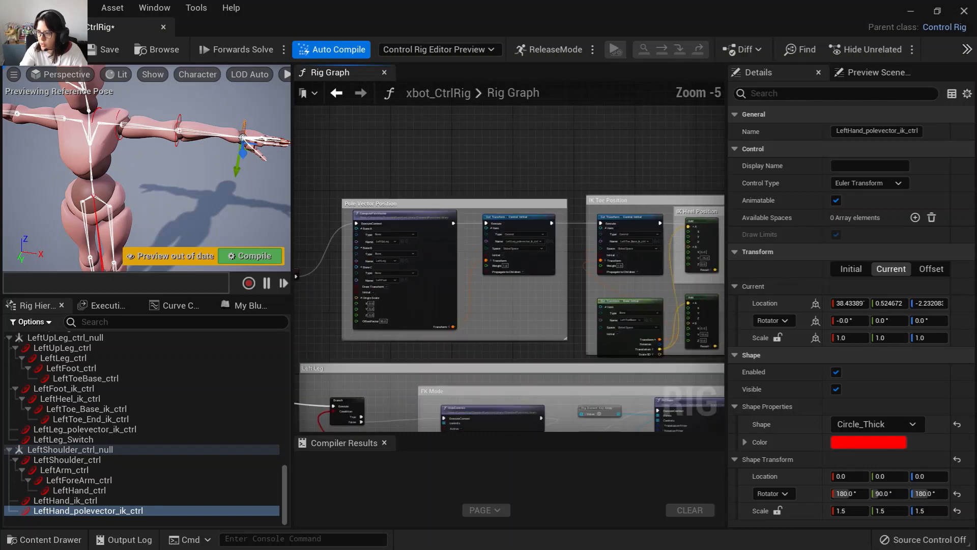
right_click_drag(540, 291, 484, 285)
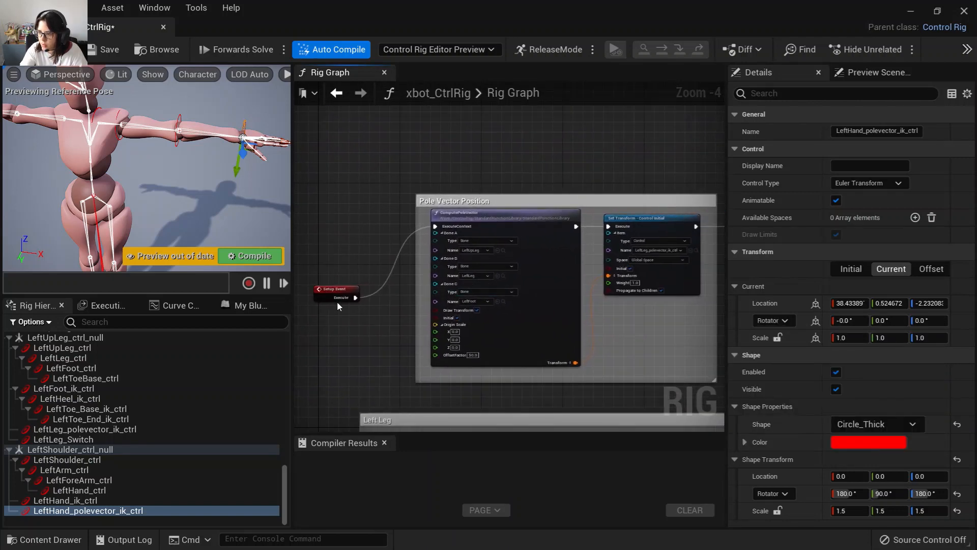
left_click_drag(342, 290, 283, 275)
right_click_drag(355, 326, 490, 240)
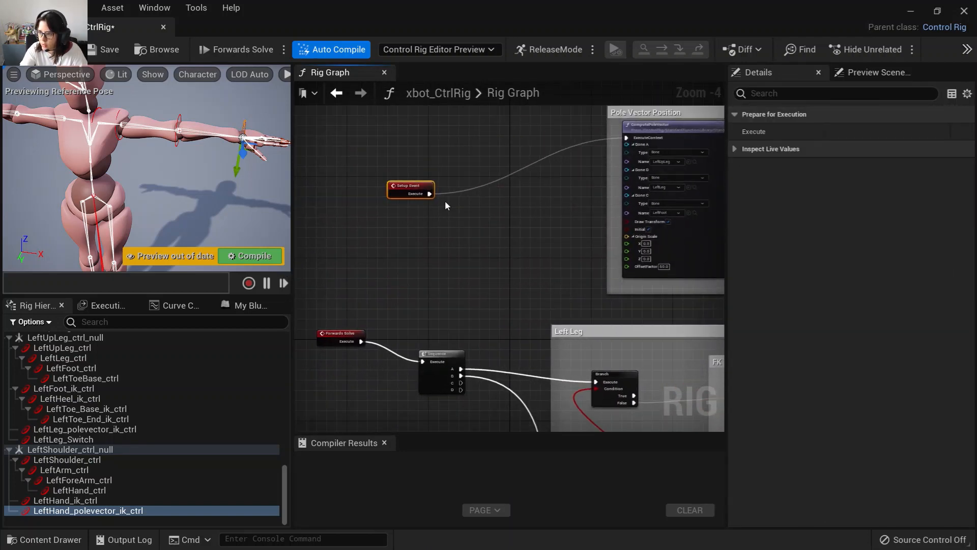
left_click_drag(412, 186, 325, 151)
right_click_drag(441, 230, 455, 287)
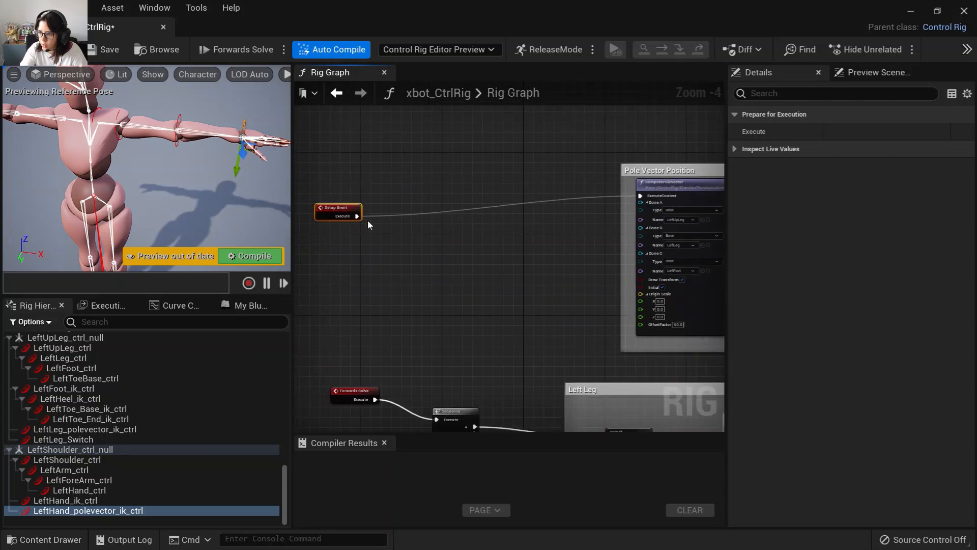
left_click_drag(358, 216, 431, 241)
left_click(485, 428)
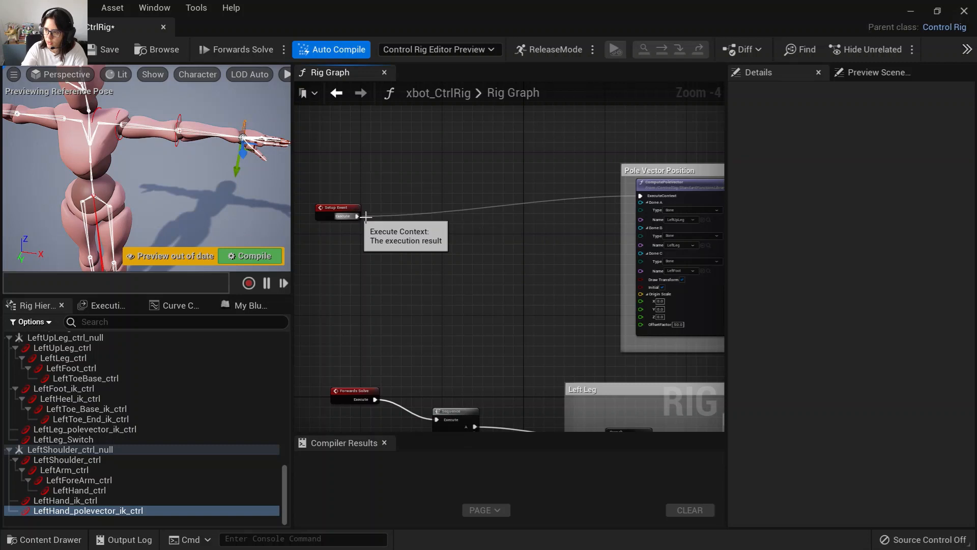
left_click_drag(365, 217, 436, 248)
type("sequ")
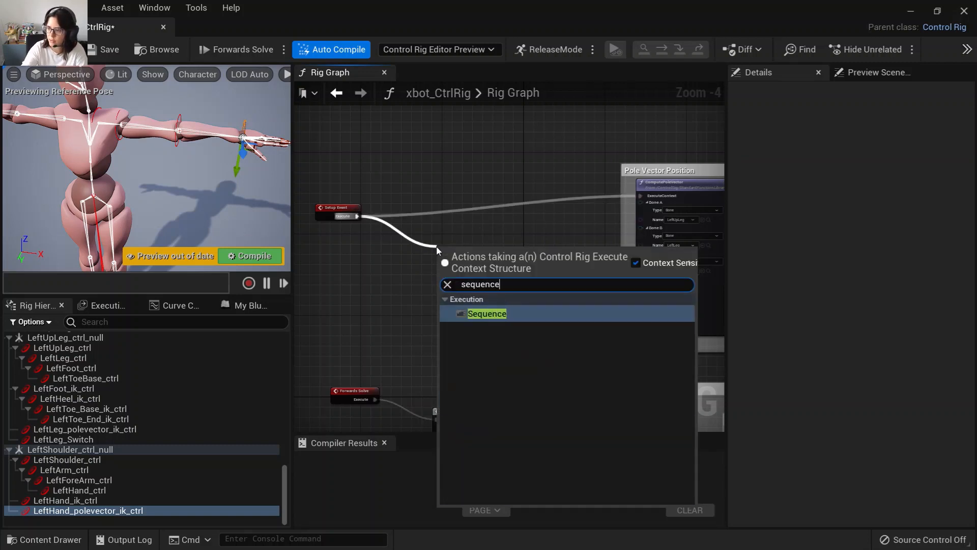
type("ence")
left_click(504, 313)
Wire the Sequence node's first output to a new ComputePoleVector node.
right_click_drag(414, 209, 346, 222)
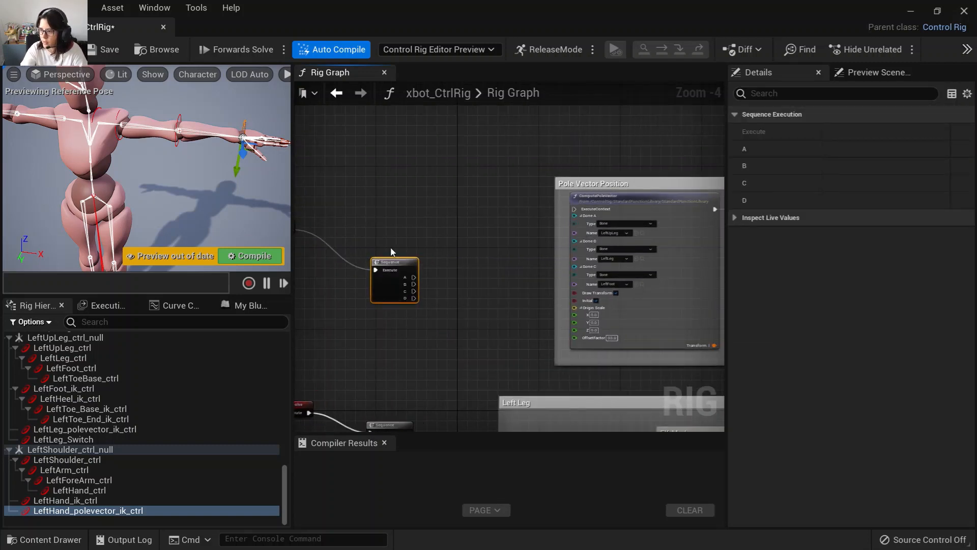
left_click_drag(394, 262, 574, 209)
right_click_drag(407, 251, 379, 326)
left_click_drag(373, 307, 538, 128)
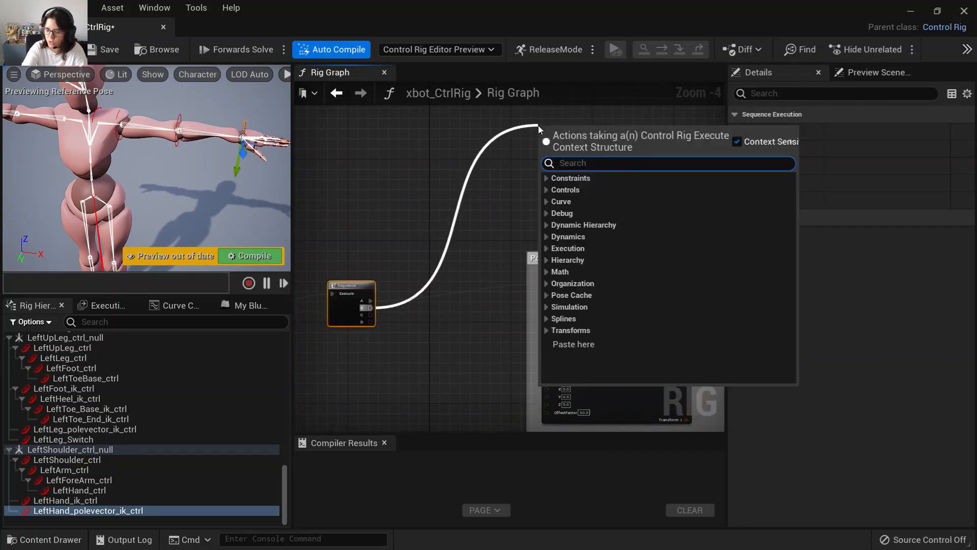
type("pole")
left_click(609, 192)
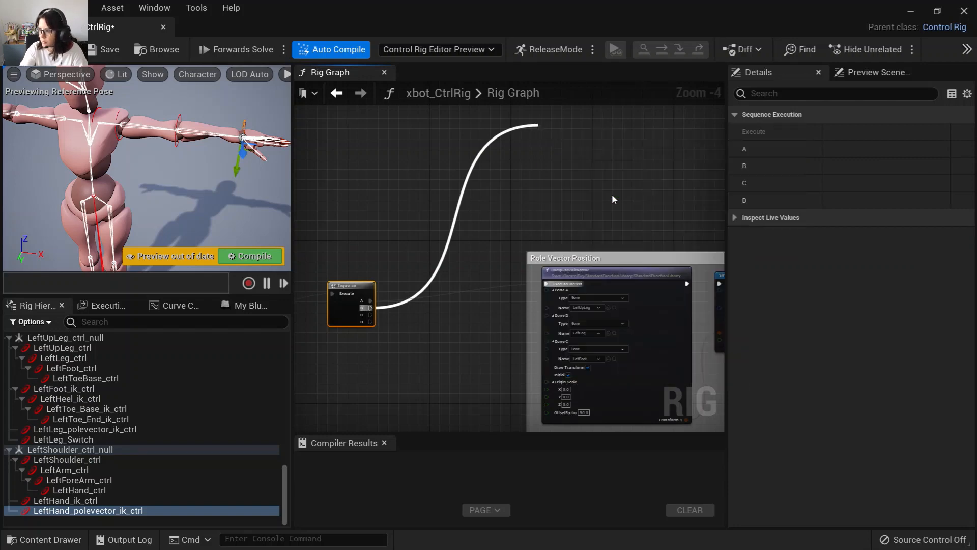
Copy the leg's Set Transform - Control Initial node and paste it beside the new ComputePoleVector node.
scroll(556, 203, "up", 2)
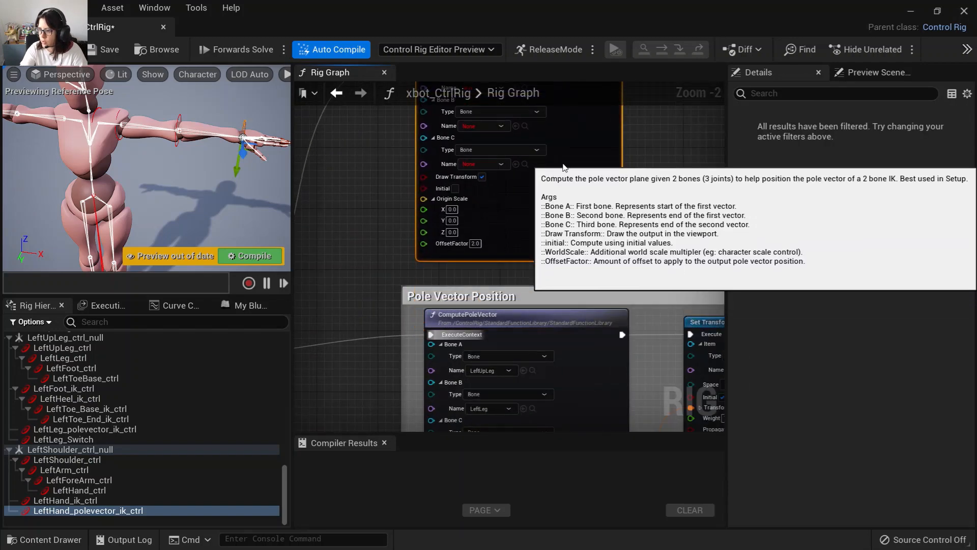
scroll(673, 269, "down", 2)
right_click_drag(673, 270, 534, 316)
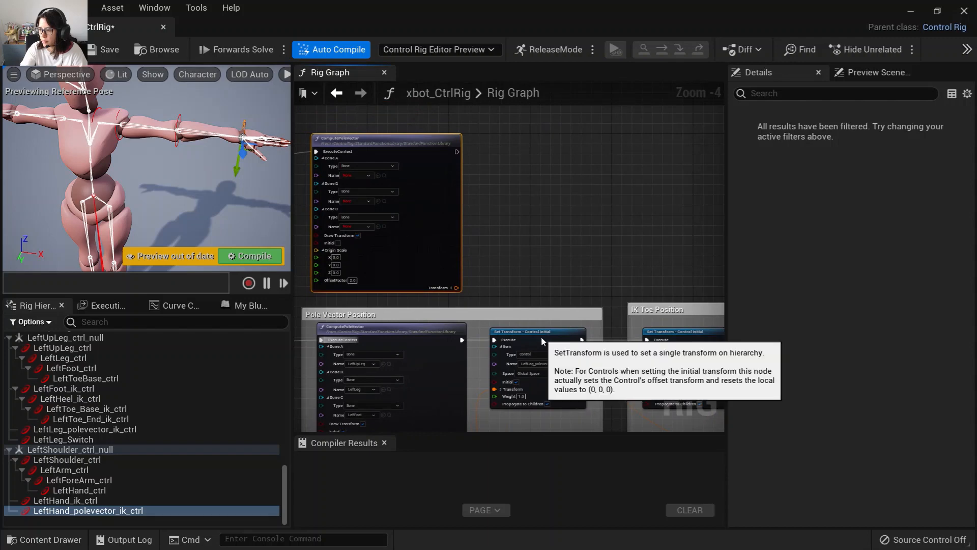
left_click(541, 337)
key("ctrl+c")
left_click(523, 212)
key("ctrl+v")
left_click_drag(529, 192, 481, 153)
scroll(430, 255, "up", 2)
right_click_drag(430, 256, 561, 265)
scroll(562, 264, "up", 2)
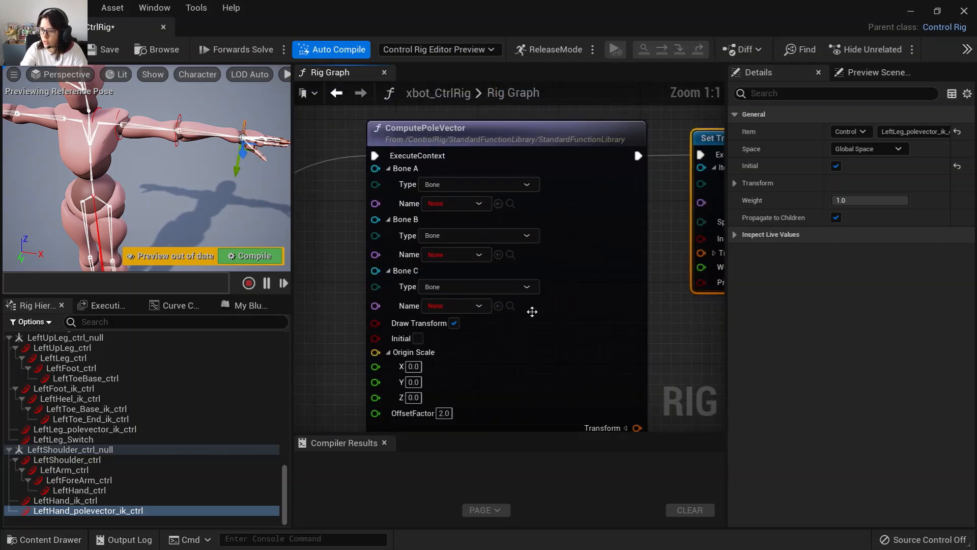
Set the new ComputePoleVector's Bone A, B and C to LeftArm, LeftForeArm and LeftHand.
scroll(276, 440, "up", 3)
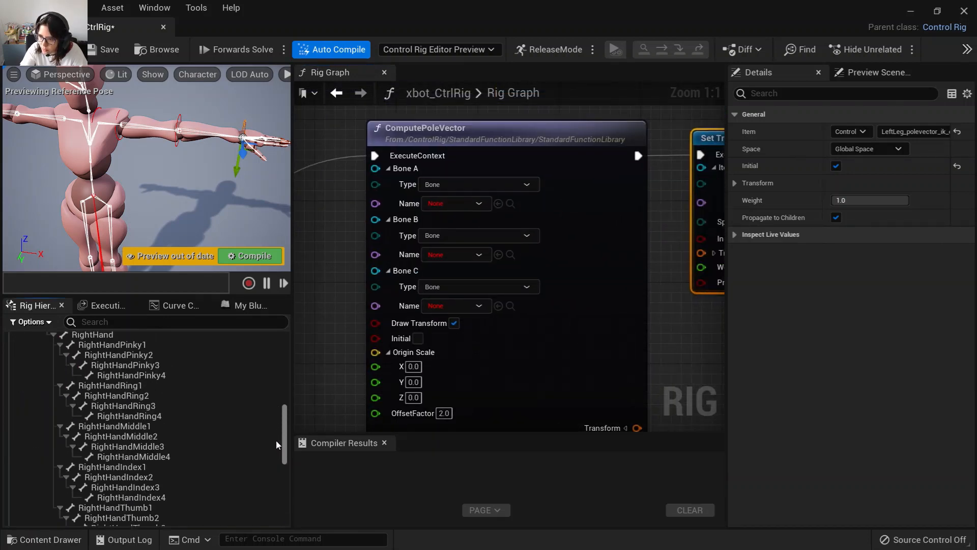
scroll(276, 440, "down", 3)
left_click(66, 464)
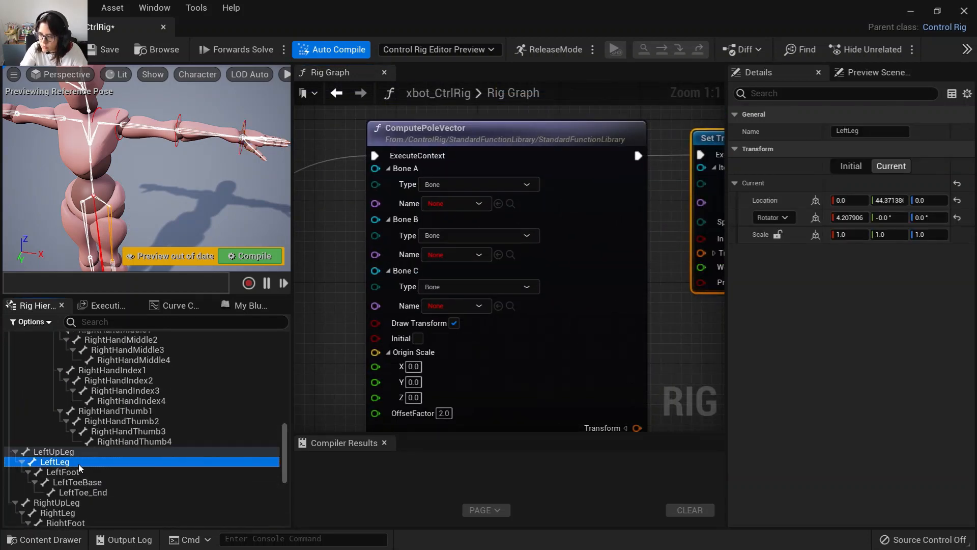
scroll(81, 464, "up", 10)
scroll(90, 473, "up", 5)
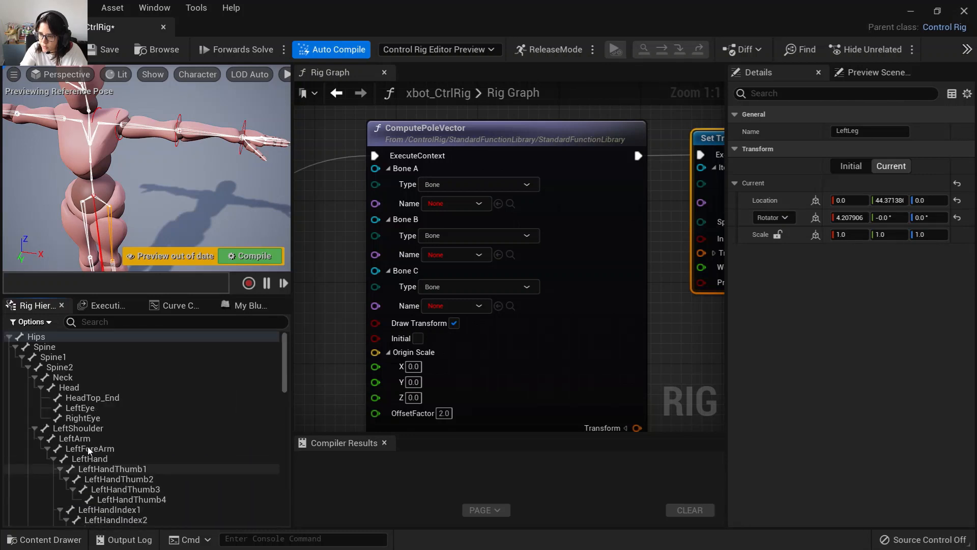
left_click(89, 428)
left_click(90, 439)
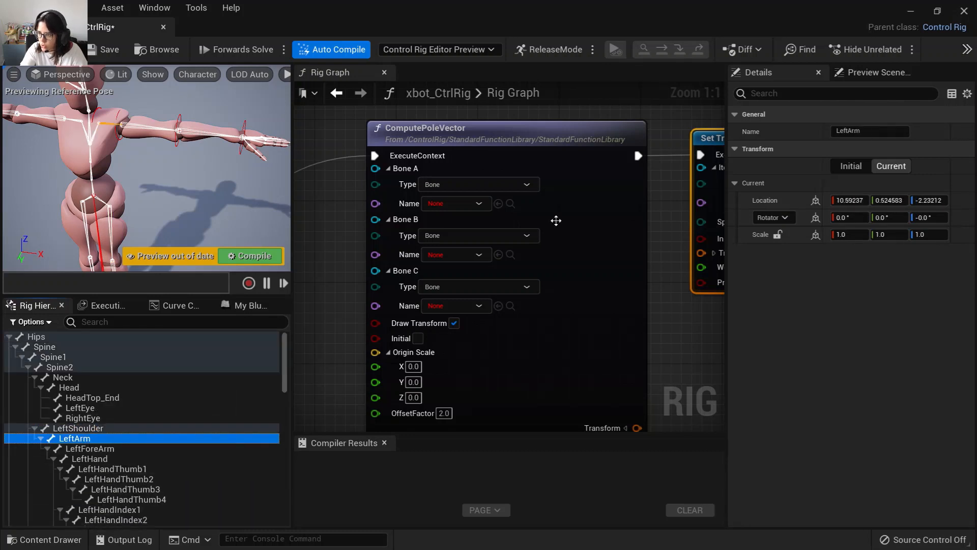
left_click(499, 203)
left_click(90, 448)
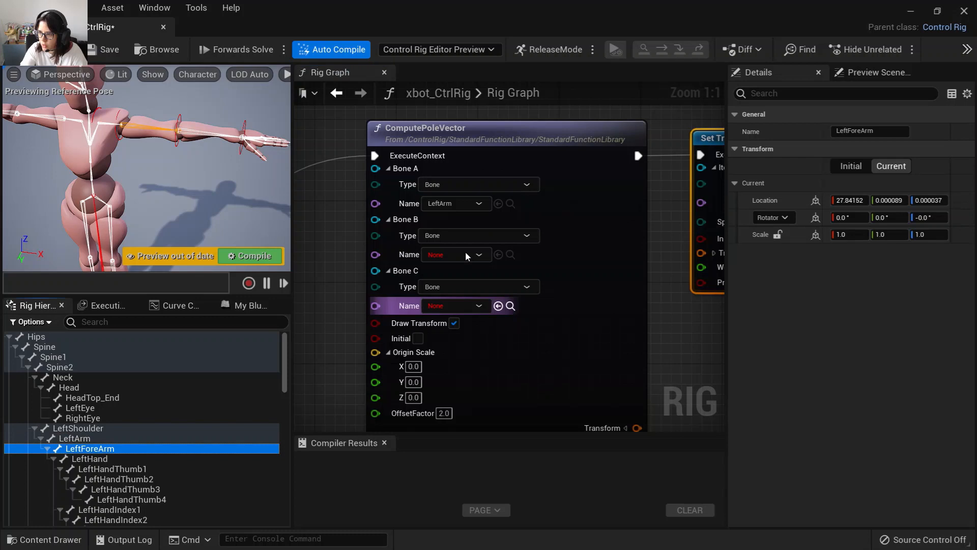
left_click(498, 254)
left_click(90, 459)
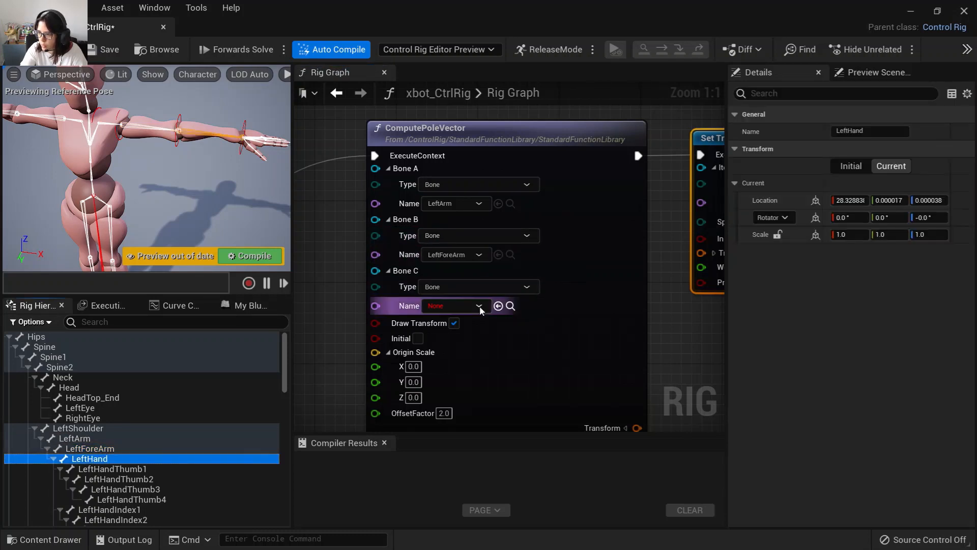
left_click(499, 306)
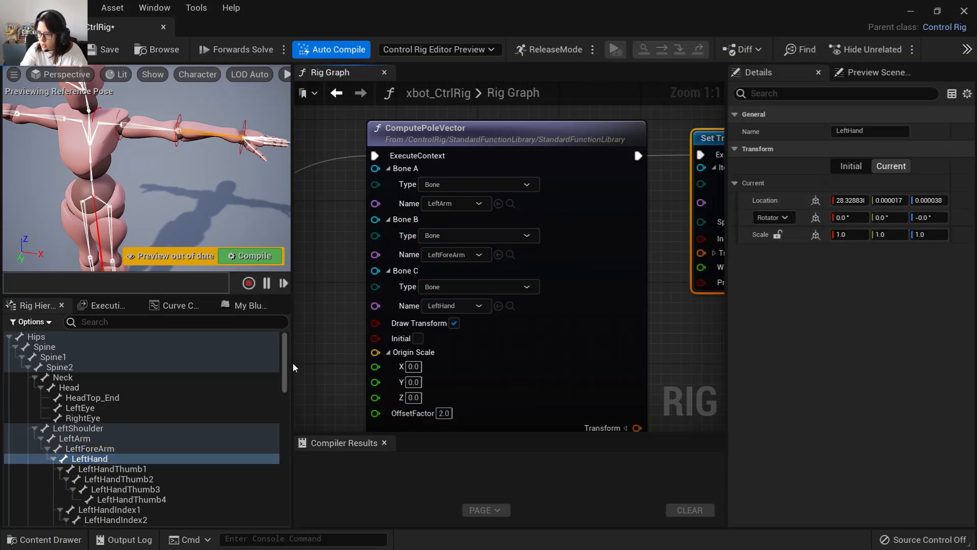
Point the pasted Set Transform node at the LeftHand_polevector_ik_ctrl control.
scroll(288, 367, "down", 2)
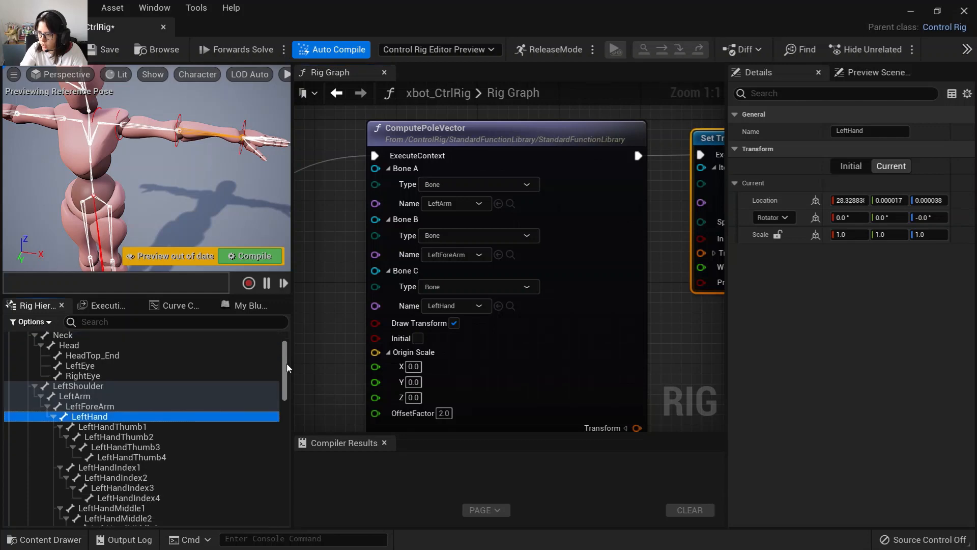
scroll(288, 368, "down", 1)
right_click_drag(547, 378, 344, 369)
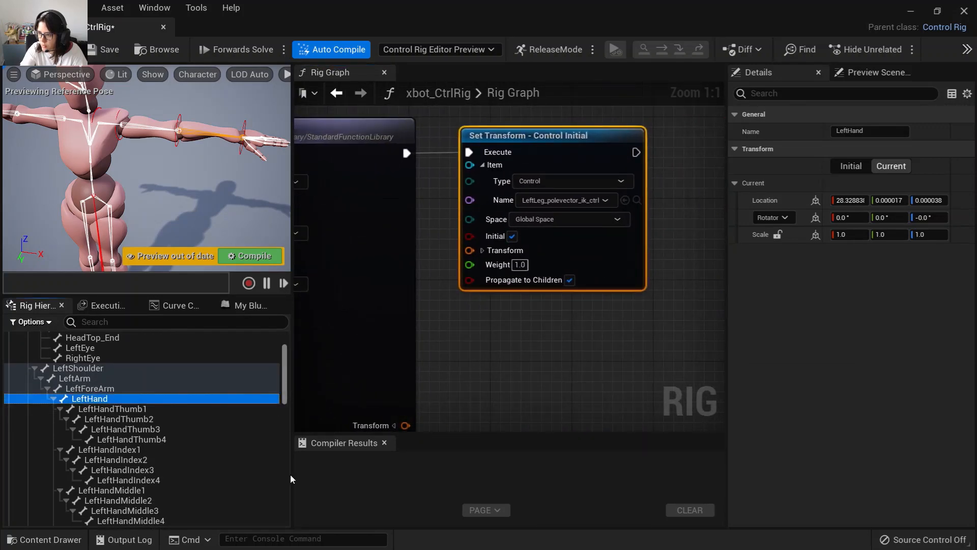
scroll(287, 476, "down", 15)
left_click(101, 511)
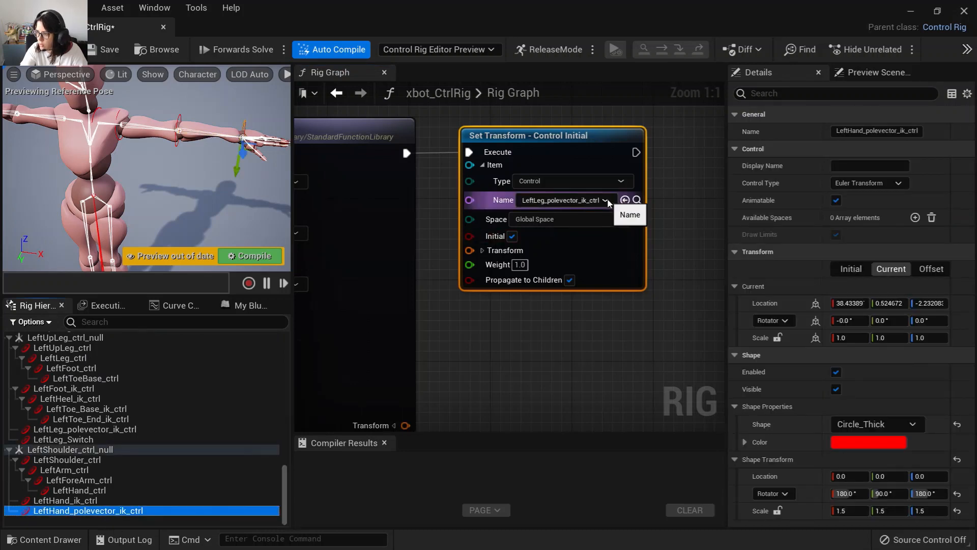
left_click(626, 200)
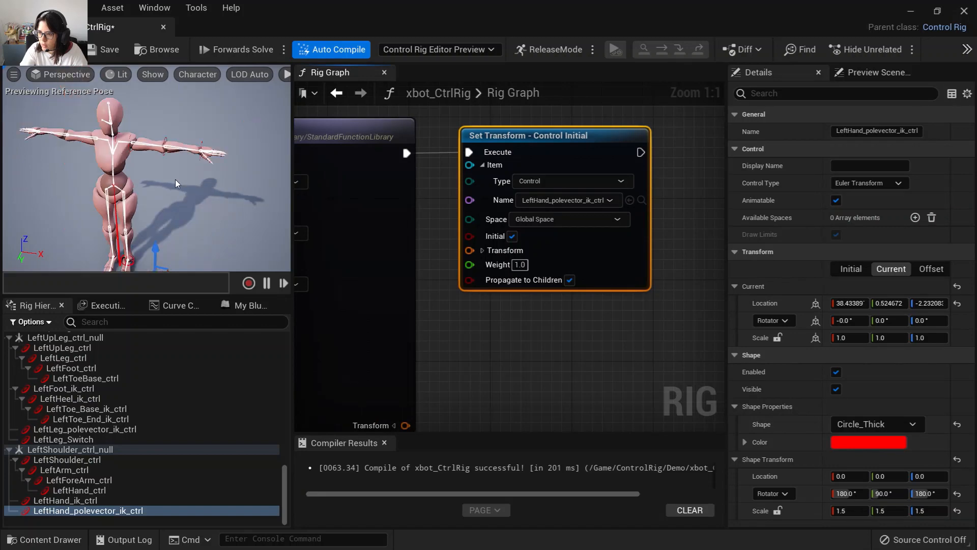
Try moving LeftHand_polevector_ik_ctrl in the viewport, then undo the move.
scroll(183, 234, "down", 2)
left_click_drag(188, 223, 94, 184, "alt")
left_click_drag(131, 218, 199, 242, "alt")
scroll(201, 205, "down", 2)
scroll(151, 180, "up", 5)
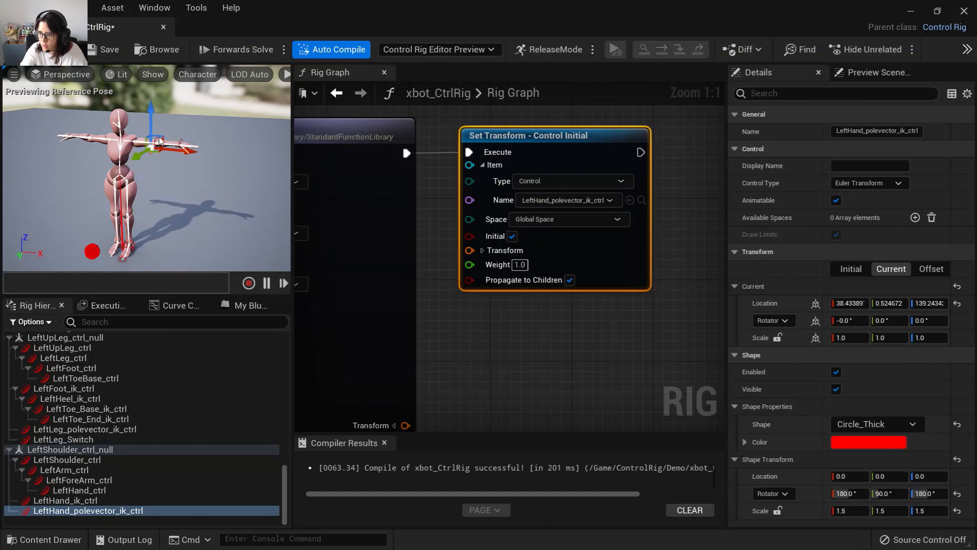
scroll(162, 145, "down", 1)
scroll(179, 193, "up", 3)
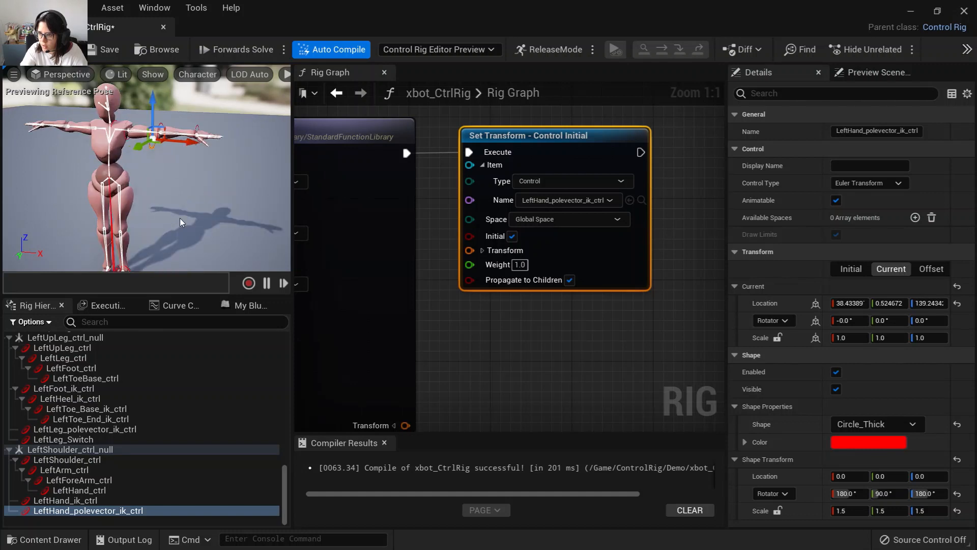
key("ctrl+z")
Change the shape of LeftHand_ik_ctrl and LeftHand_polevector_ik_ctrl to Sphere_Solid.
left_click(65, 500, "ctrl")
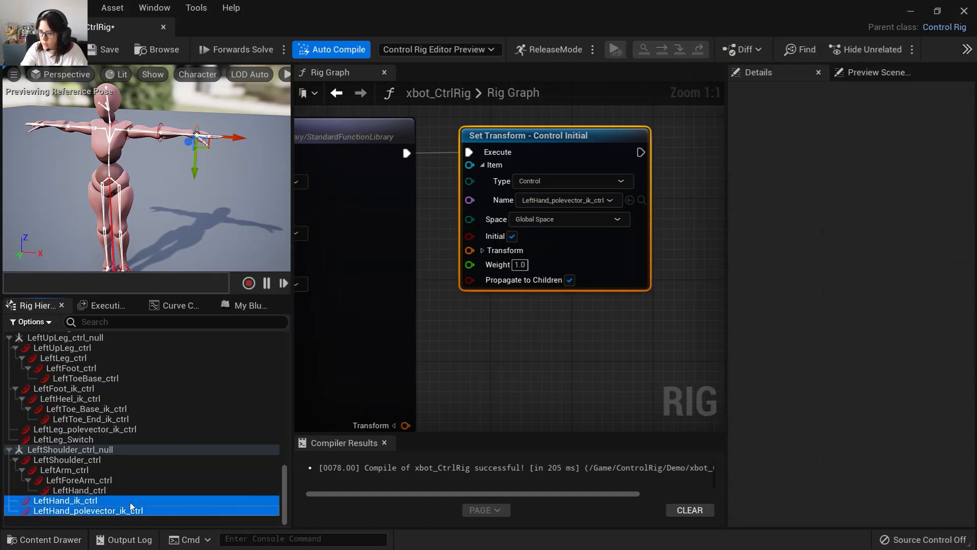
left_click(882, 423)
type("sph")
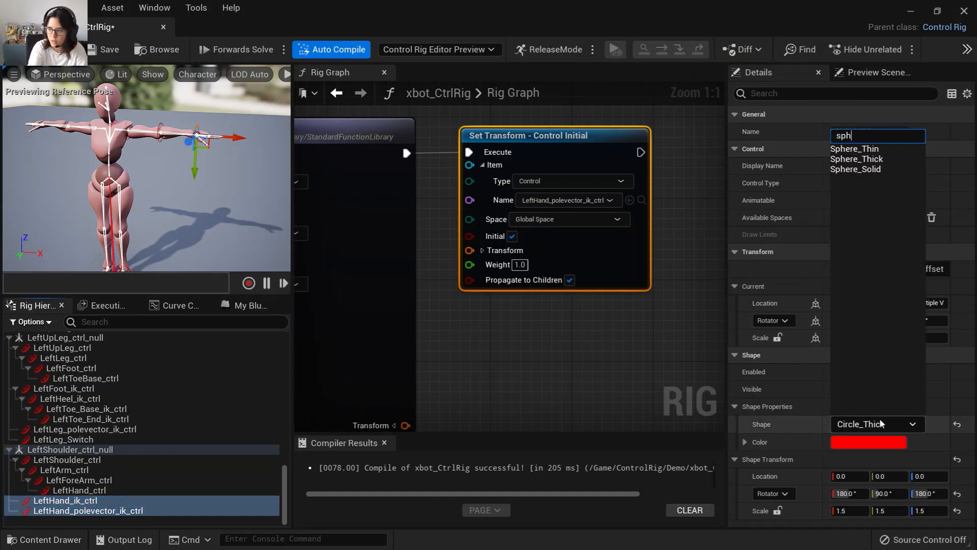
left_click(873, 169)
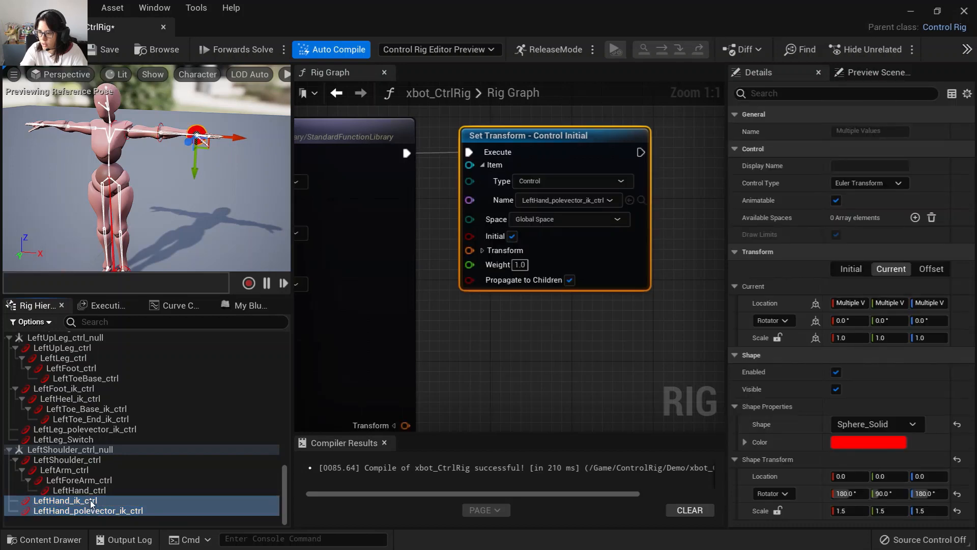
Select LeftHand_polevector_ik_ctrl and orbit the viewport to inspect the arm controls.
left_click(106, 511)
scroll(194, 257, "down", 4)
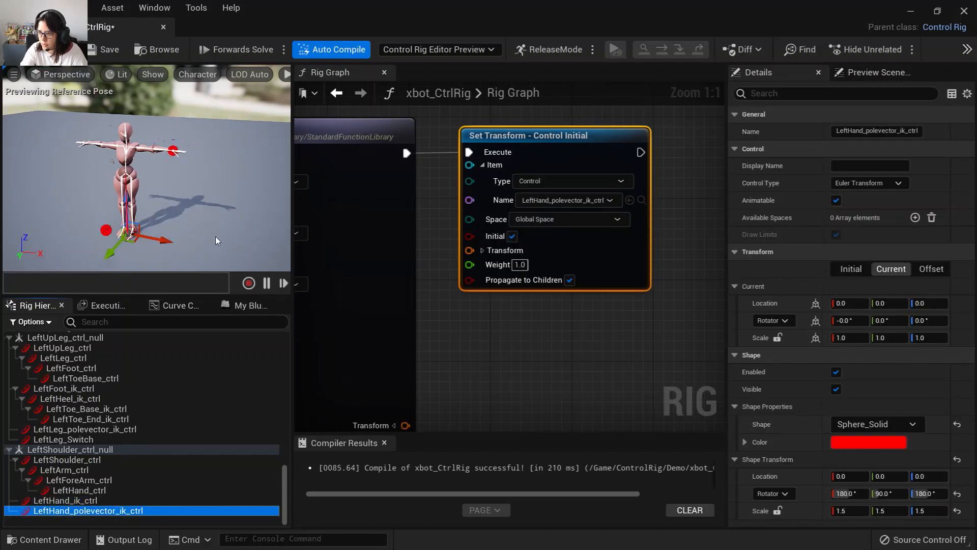
left_click_drag(215, 236, 191, 221, "alt")
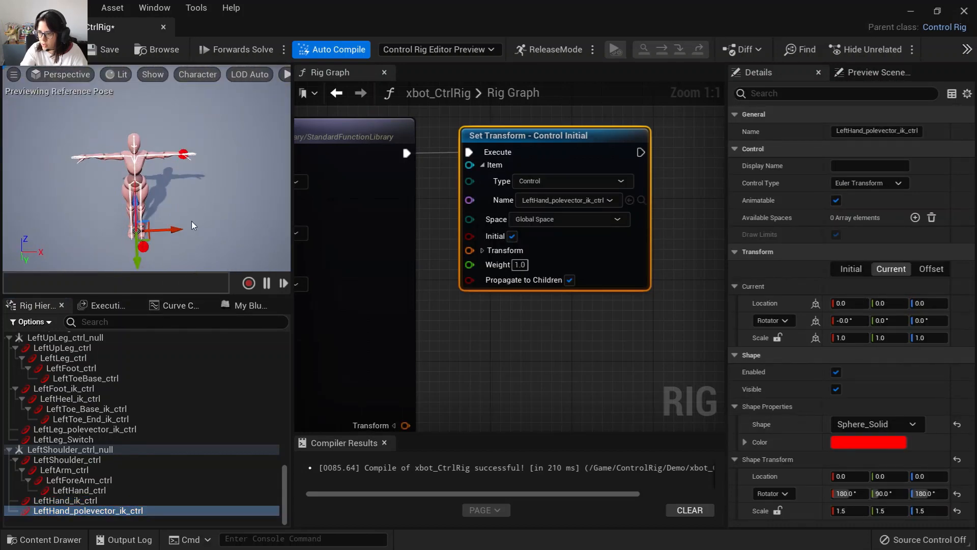
scroll(191, 221, "up", 5)
scroll(191, 221, "down", 4)
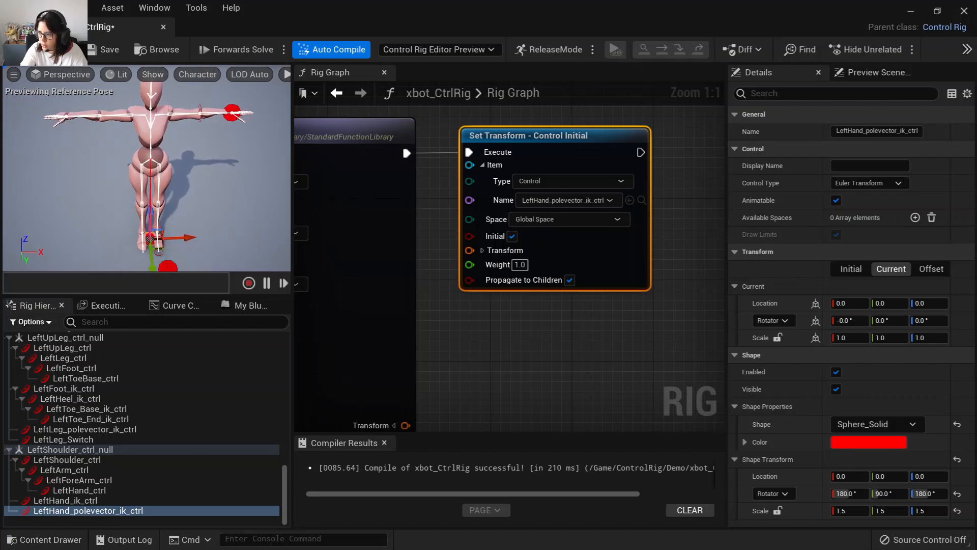
Toggle the Initial options on the arm's Set Transform and ComputePoleVector nodes and recompile to test the pole vector.
left_click(512, 236)
right_click_drag(448, 380, 625, 334)
left_click(23, 51)
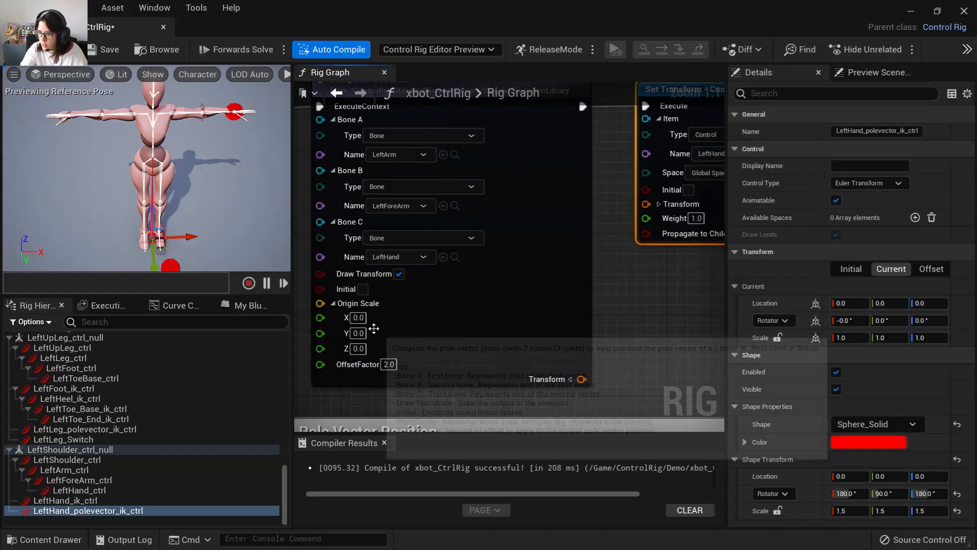
left_click(362, 288)
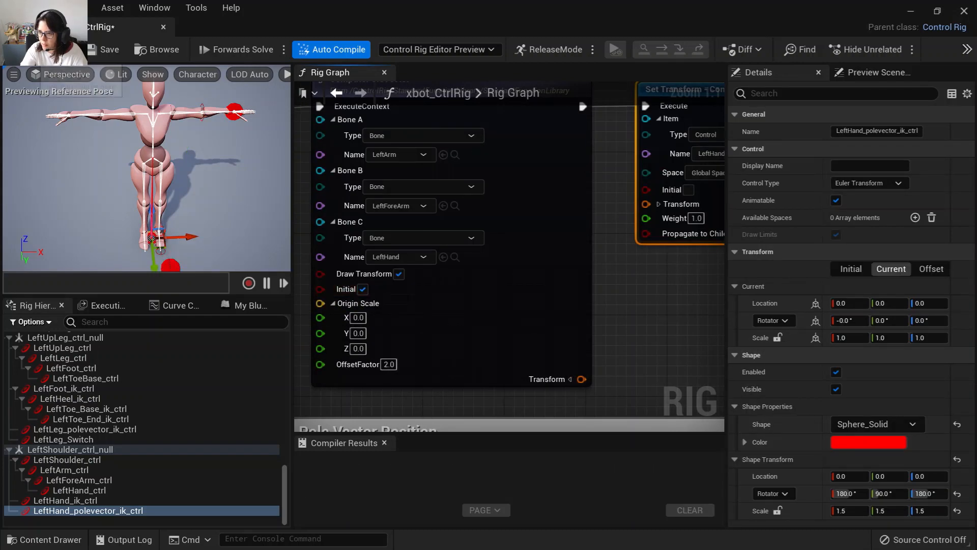
left_click(34, 52)
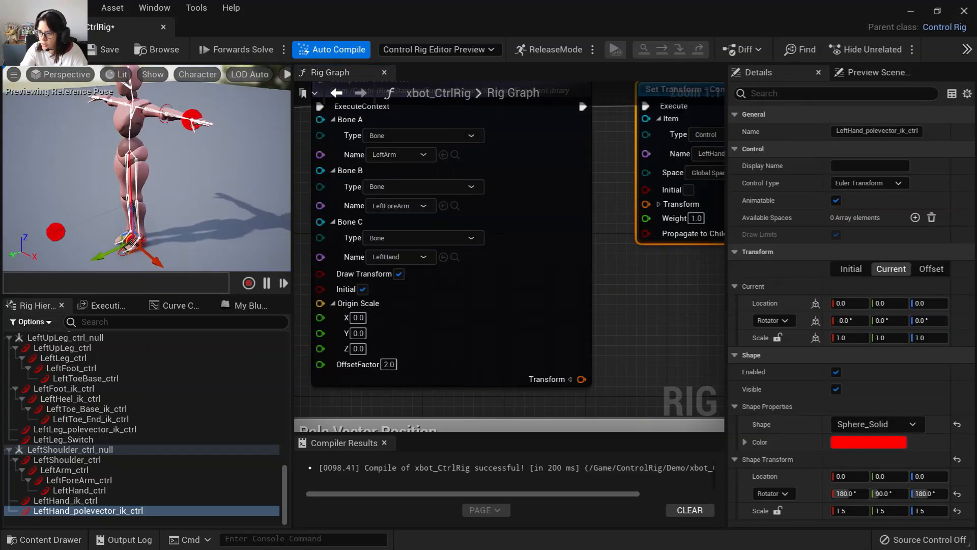
left_click(363, 288)
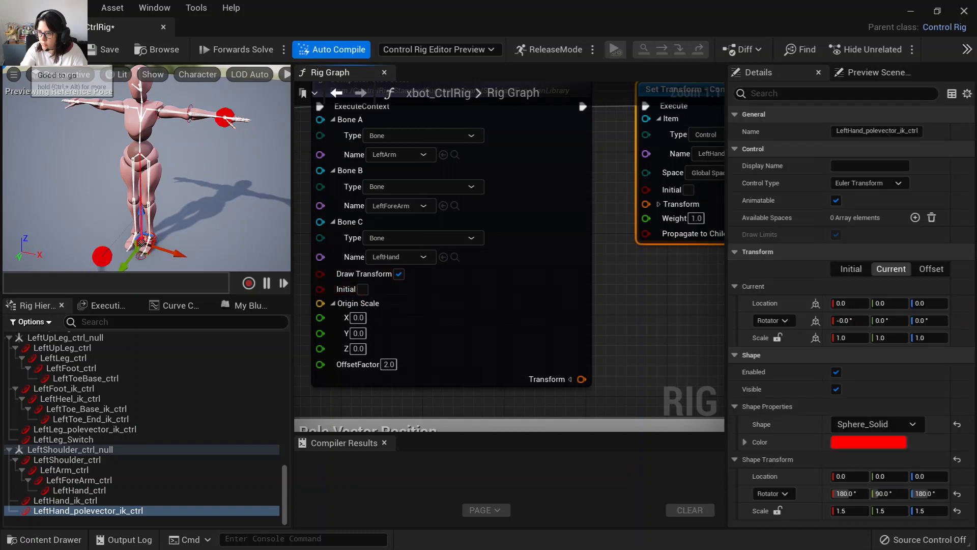
left_click(108, 511)
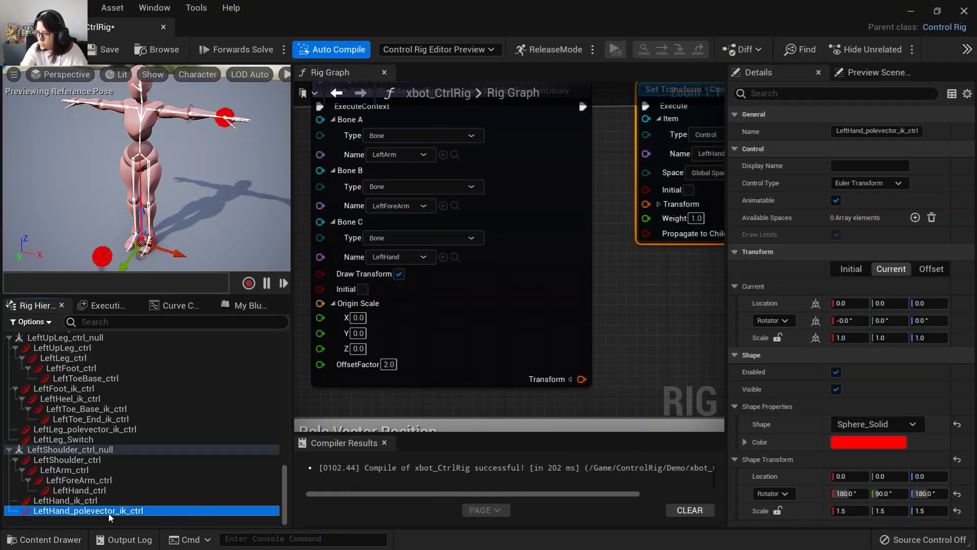
left_click(850, 270)
left_click(890, 270)
right_click_drag(660, 289, 614, 311)
left_click(598, 213)
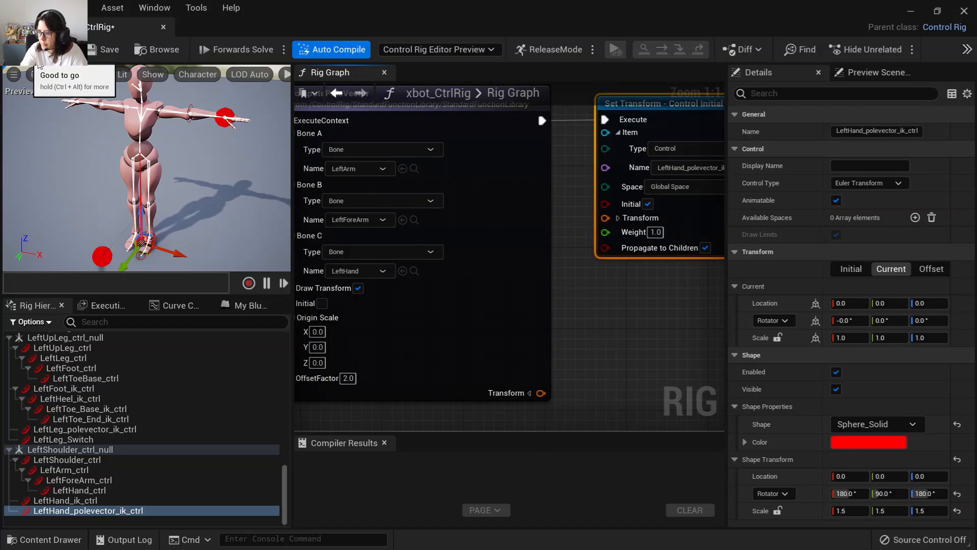
Set the arm ComputePoleVector's OffsetFactor to 10.
mouse_move(448, 309)
right_mouse_down()
mouse_move(472, 307)
mouse_move(493, 325)
mouse_move(465, 89)
mouse_move(500, 394)
right_mouse_up()
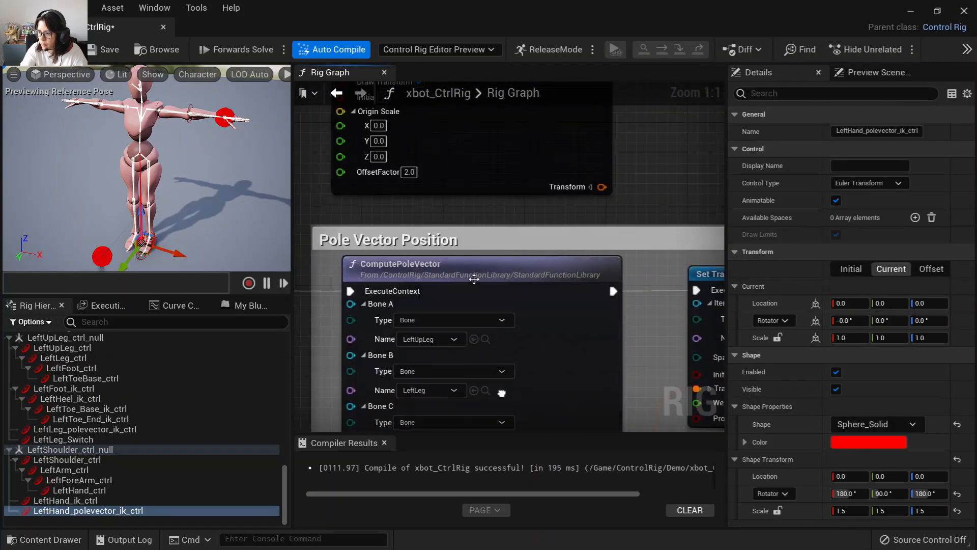
right_click_drag(457, 227, 468, 350)
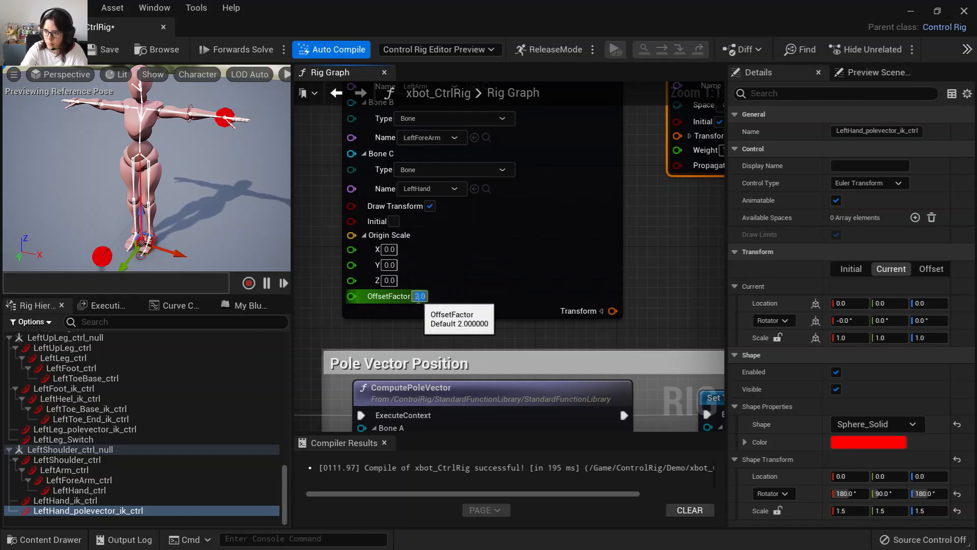
key("Return")
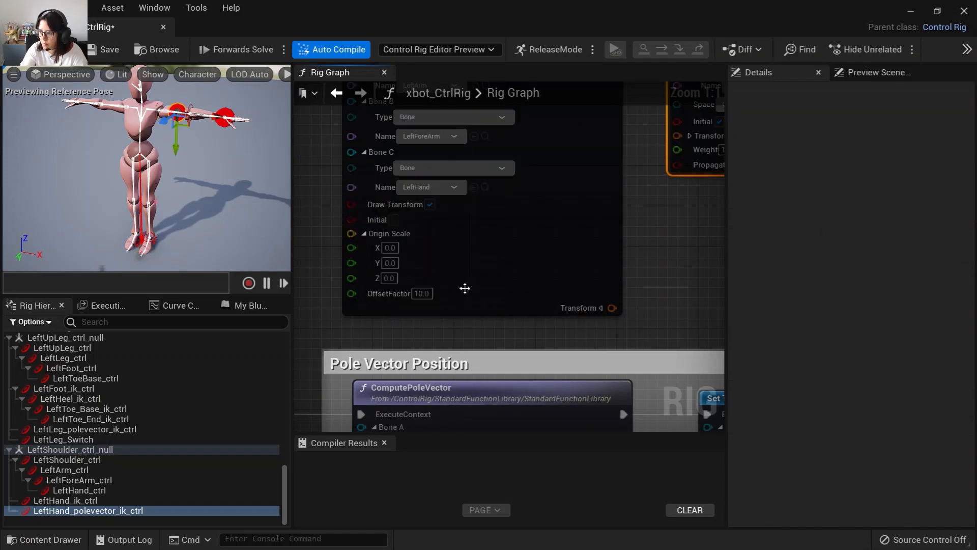
right_click_drag(636, 314, 448, 377)
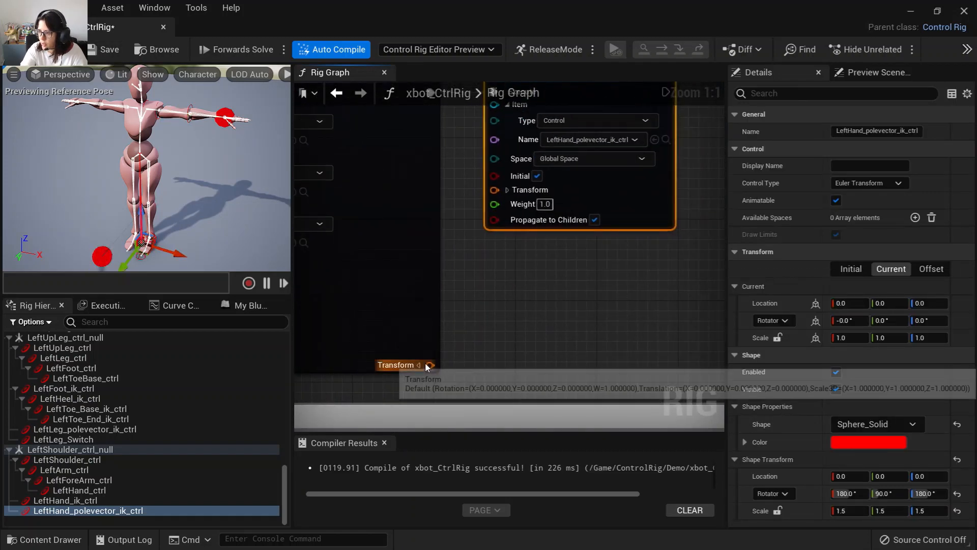
Enable the Initial option on the arm's ComputePoleVector node.
left_click_drag(459, 270, 494, 190)
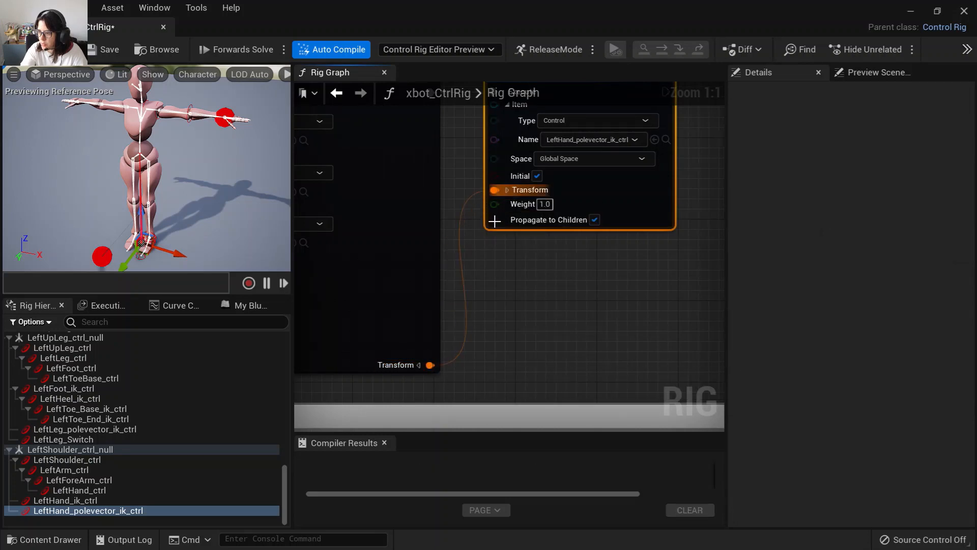
right_click_drag(396, 190, 419, 313)
right_click_drag(476, 364, 526, 311)
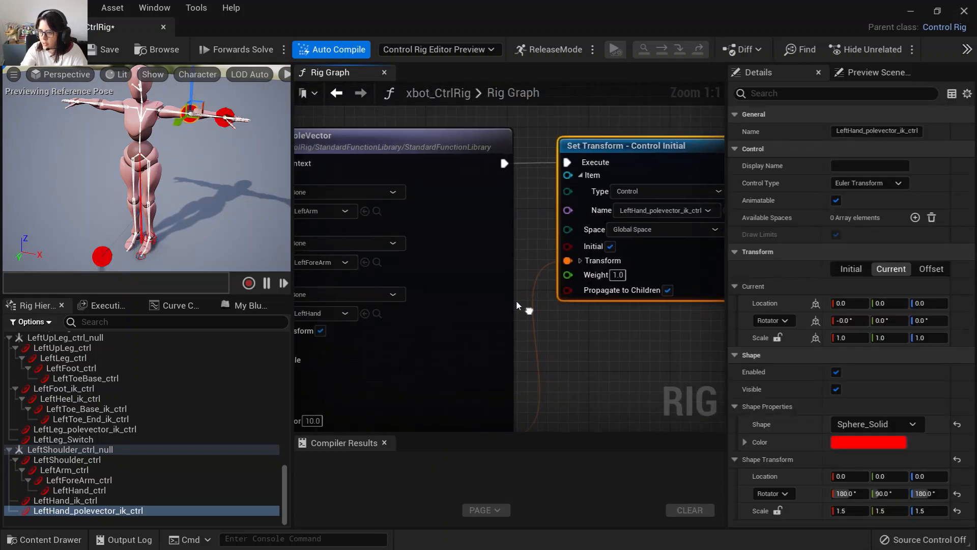
left_click_drag(219, 176, 132, 175, "alt")
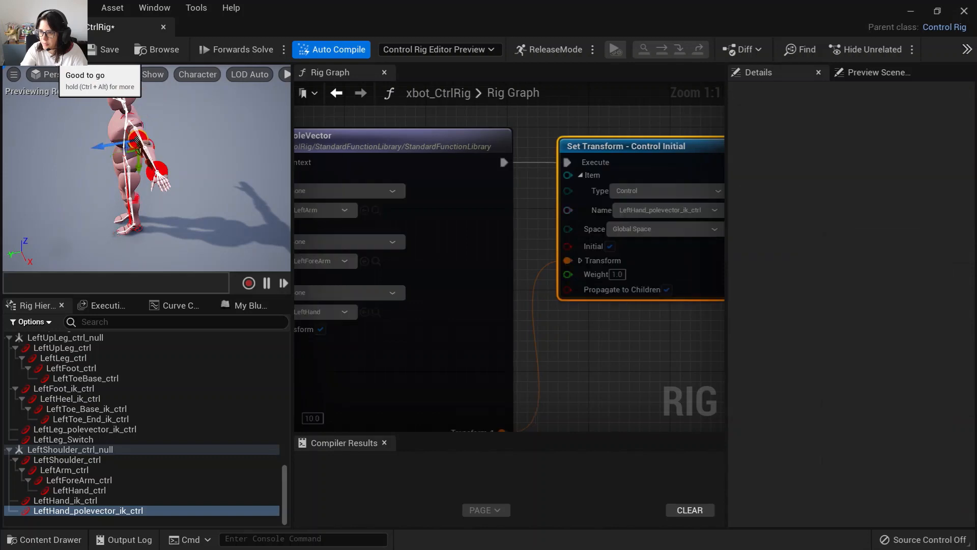
right_click_drag(530, 313, 604, 261)
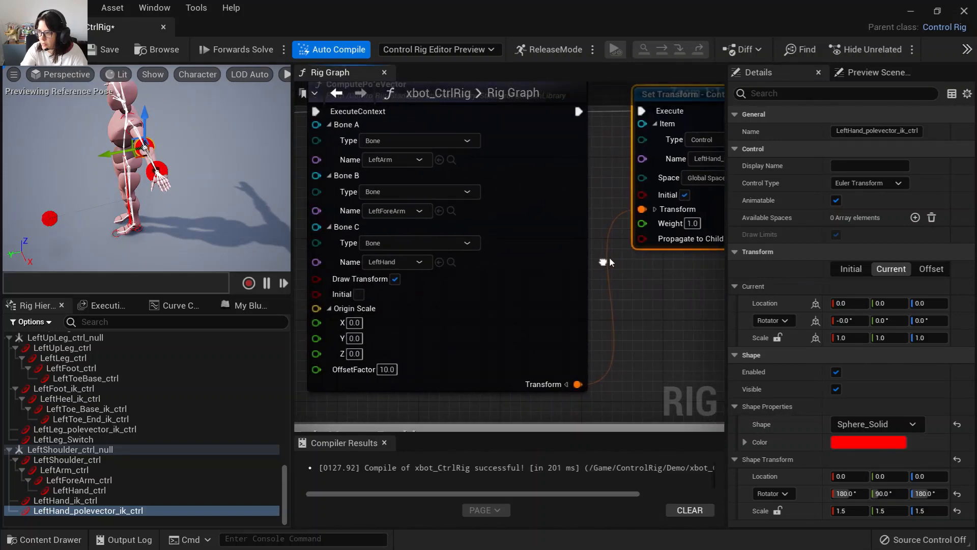
left_click(395, 279)
left_click(359, 294)
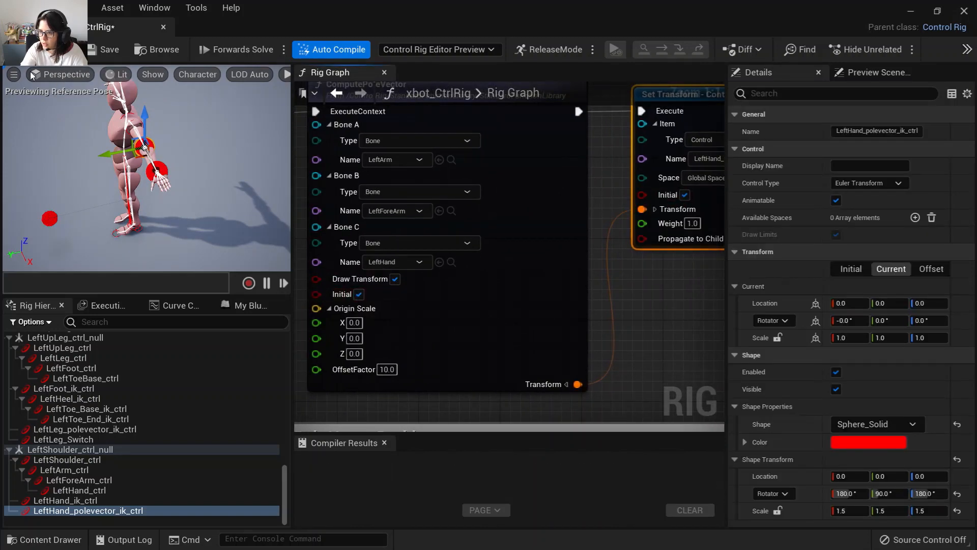
Toggle Initial off and back on for the pole vector Set Transform and ComputePoleVector nodes, recompiling after each change.
left_click(685, 195)
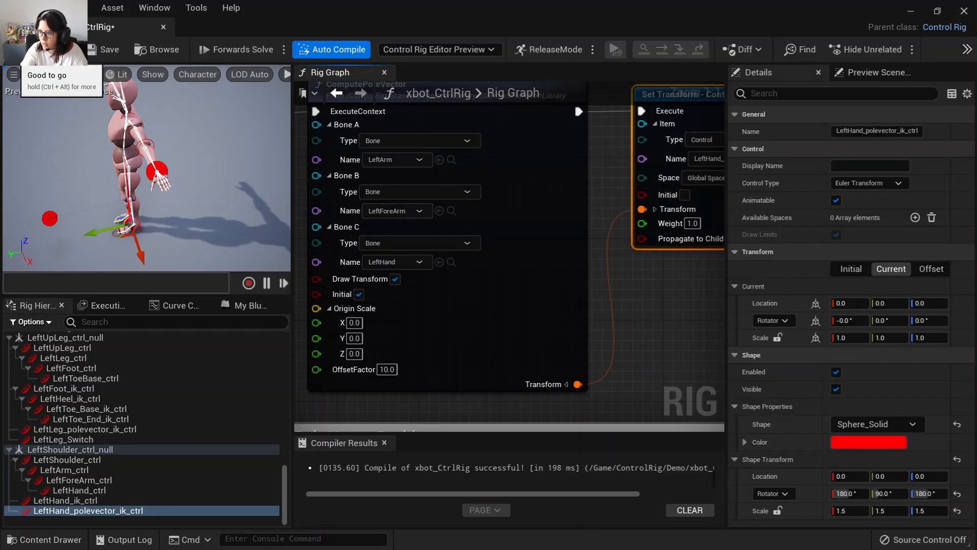
left_click(359, 294)
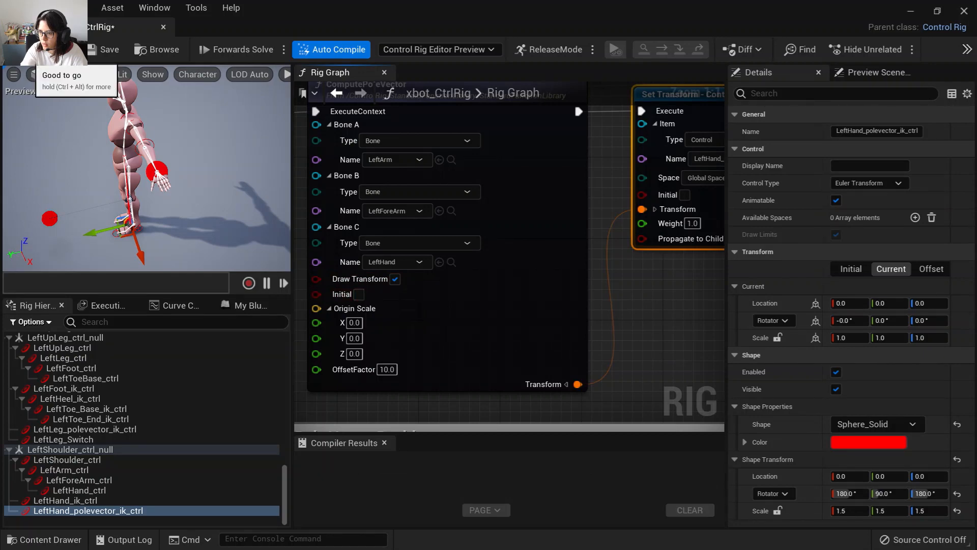
left_click(29, 56)
left_click(686, 195)
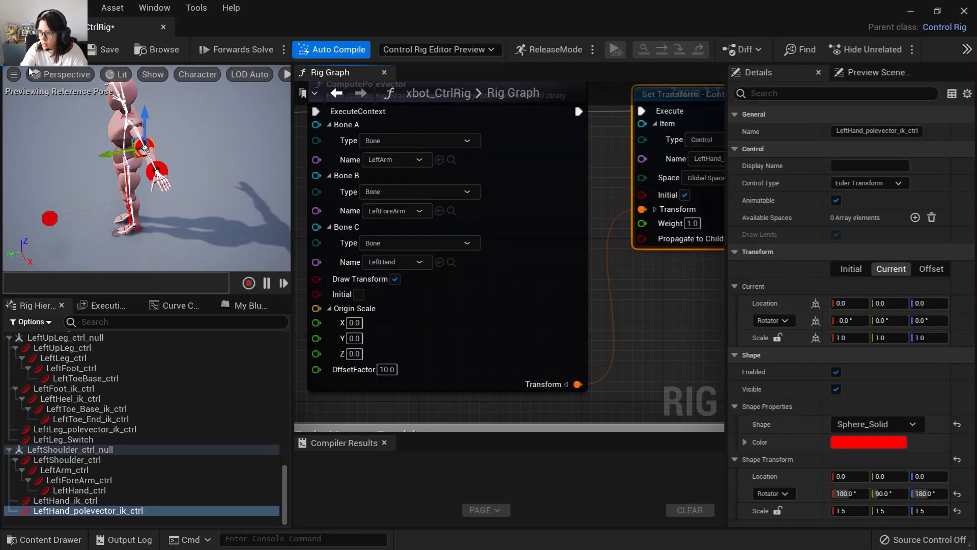
left_click(29, 56)
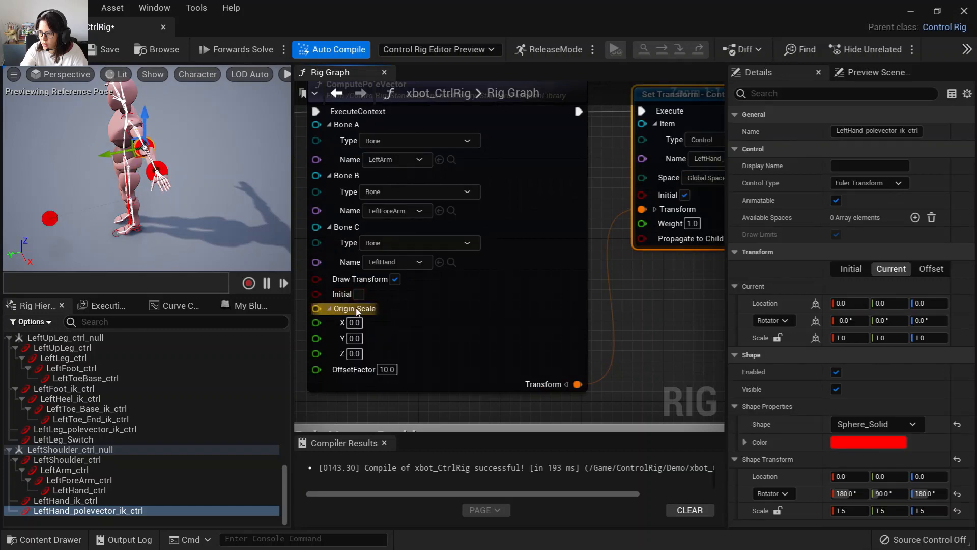
left_click(359, 295)
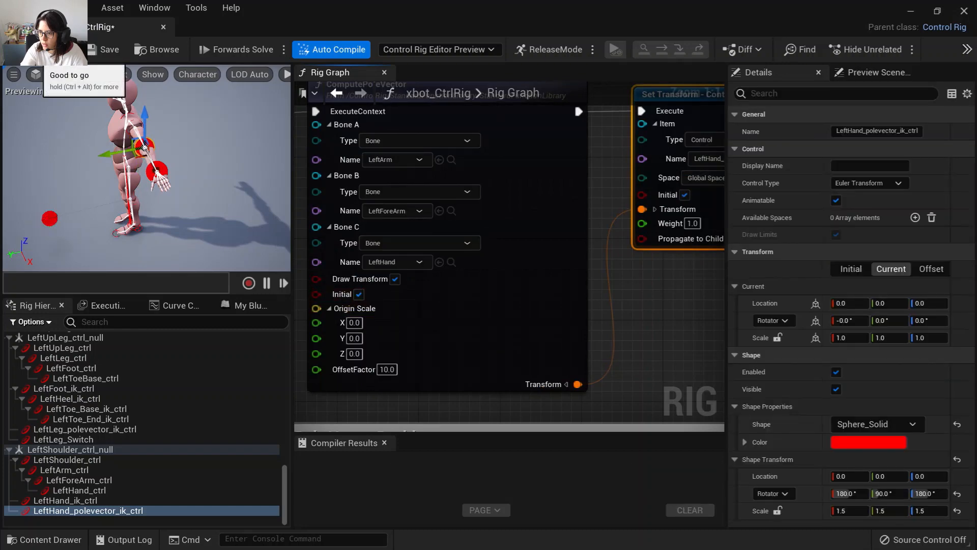
left_click(29, 56)
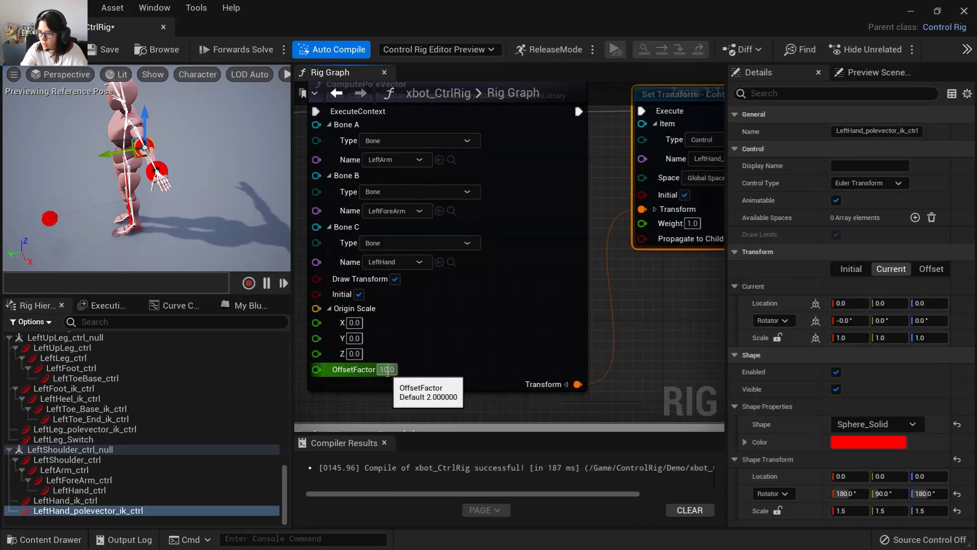
Set the arm ComputePoleVector's OffsetFactor to 50.
left_click(387, 370)
key("Return")
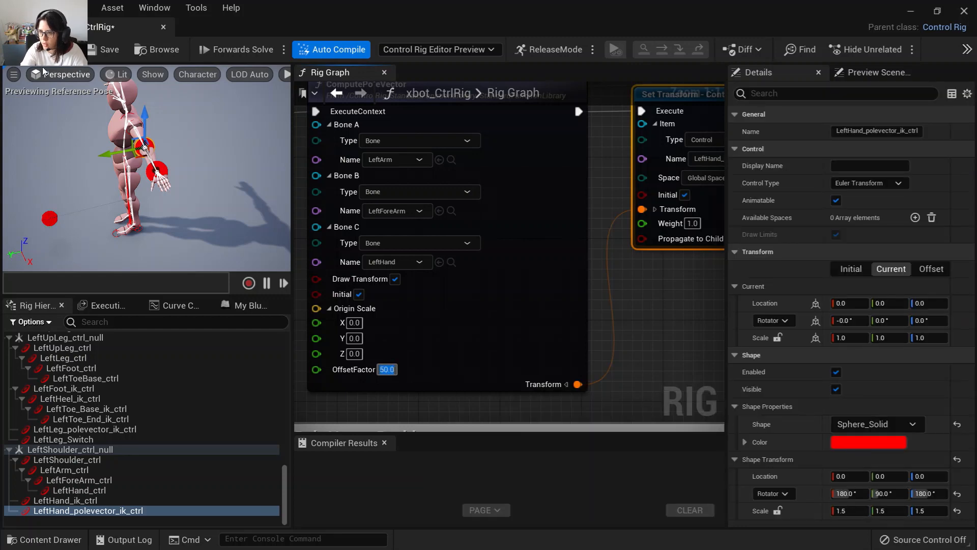
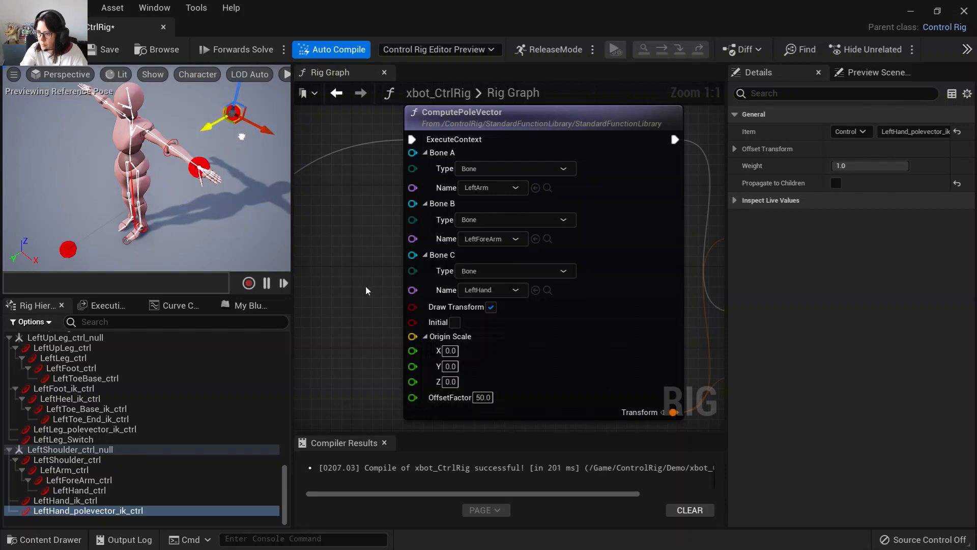
Set the left hand pole vector control's offset transform from its current transform.
right_click(235, 117)
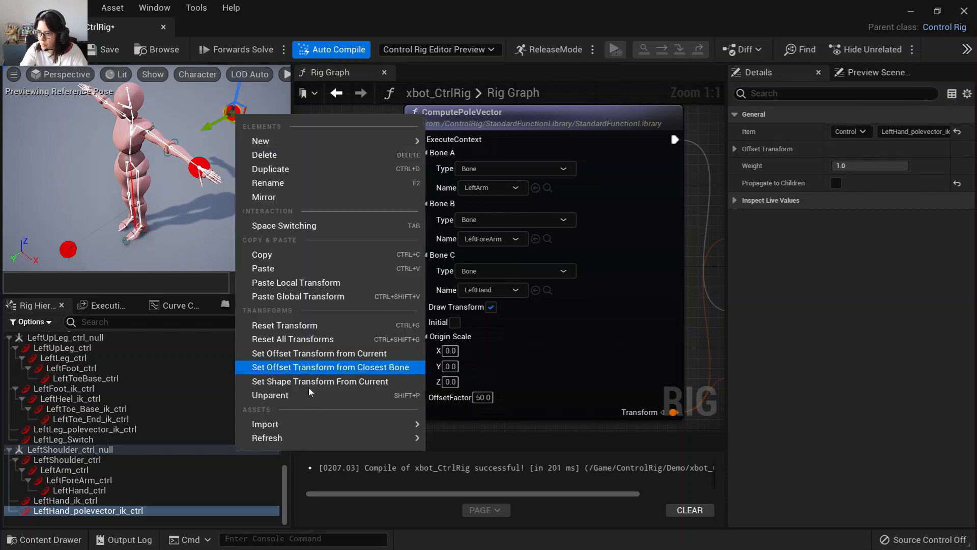
left_click(311, 353)
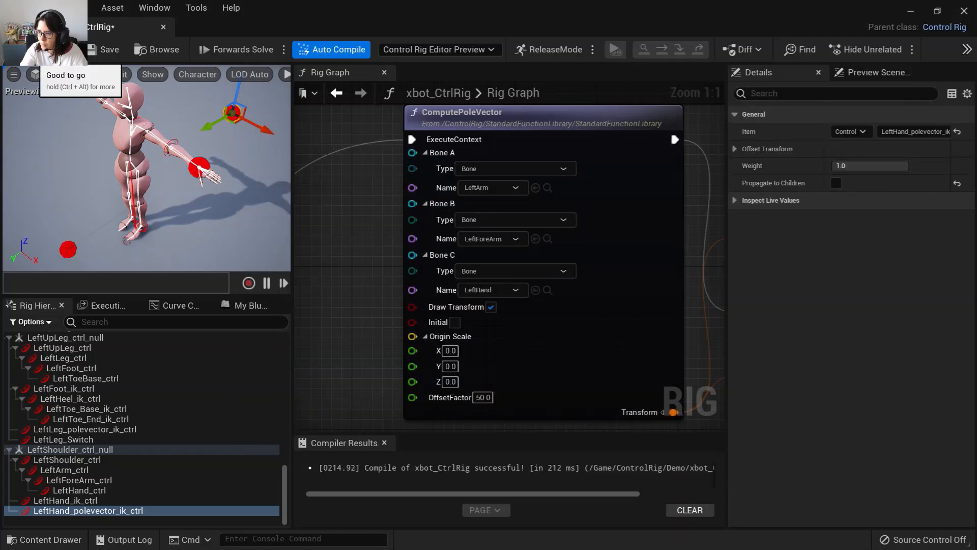
Wire ComputePoleVector's execution directly into the pole vector Set Transform node and delete the Offset Transform node.
right_click_drag(672, 312, 336, 256)
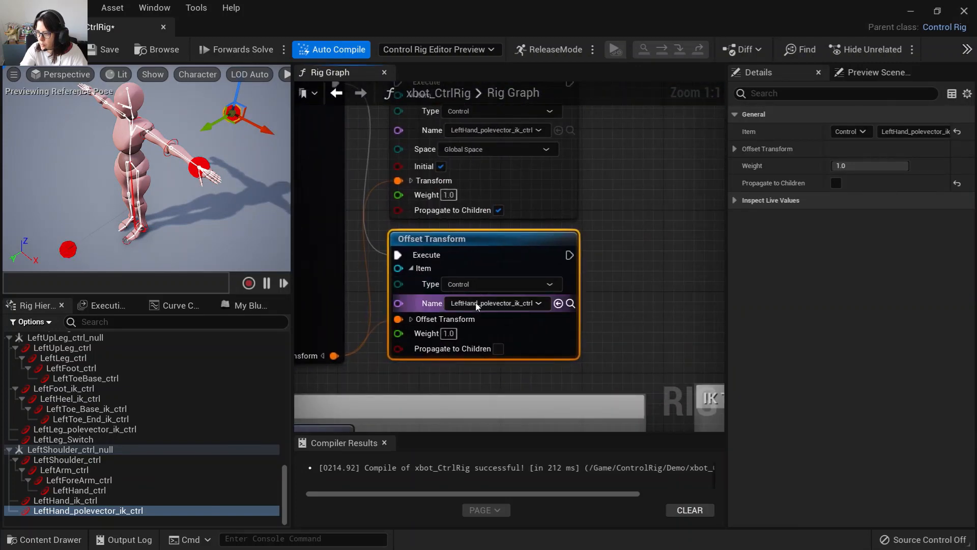
right_click_drag(484, 257, 527, 364)
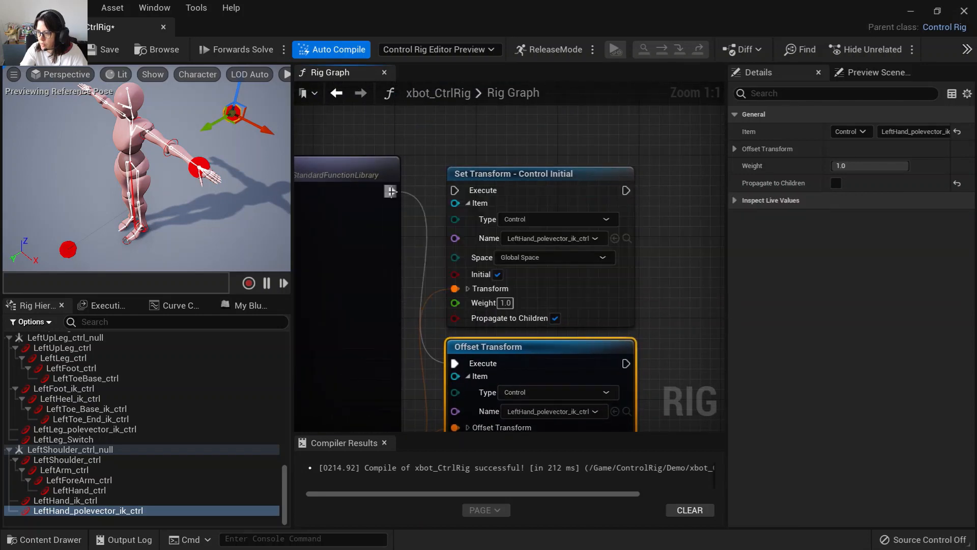
left_click_drag(391, 192, 456, 190)
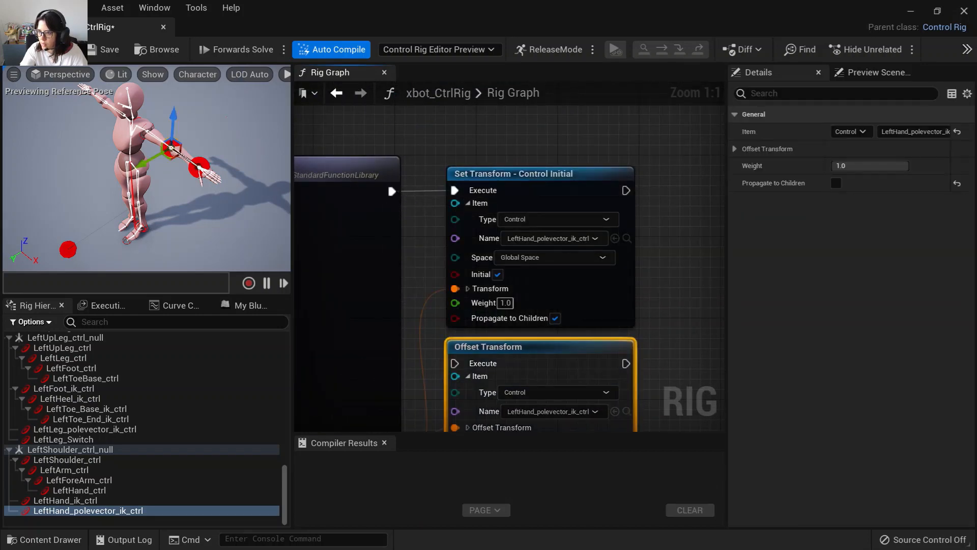
key("Delete")
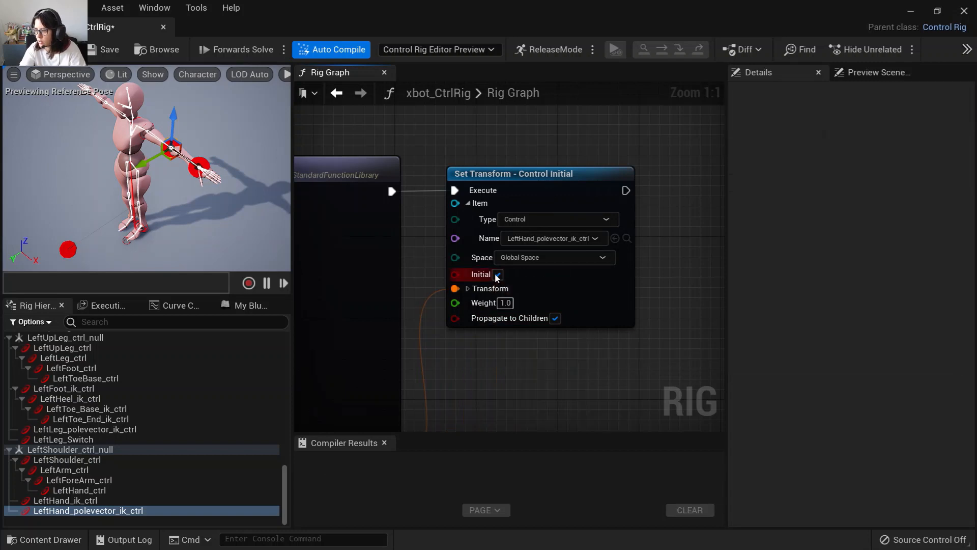
Turn off Initial on the pole vector Set Transform node.
left_click(498, 275)
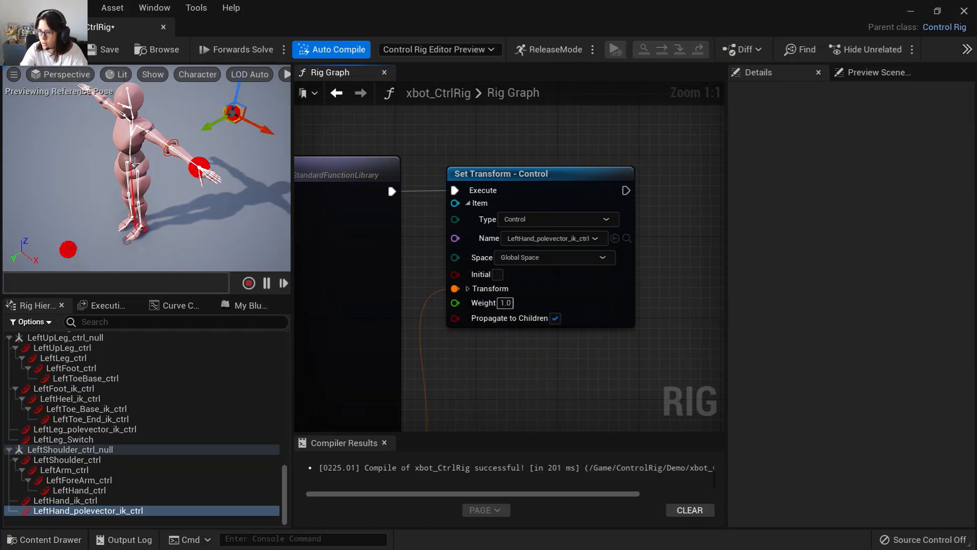
right_click_drag(561, 368, 619, 341)
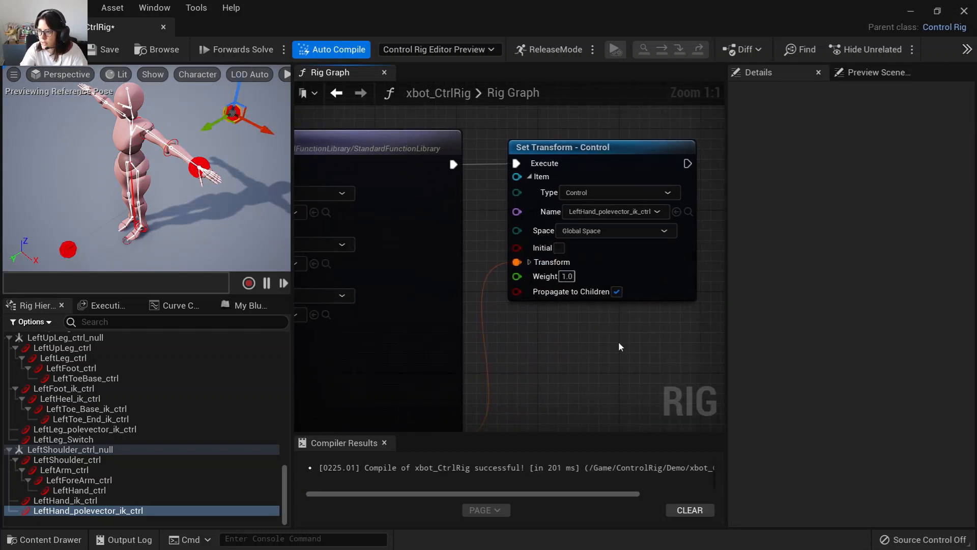
scroll(557, 350, "down", 1)
right_click_drag(557, 350, 602, 325)
scroll(602, 326, "down", 1)
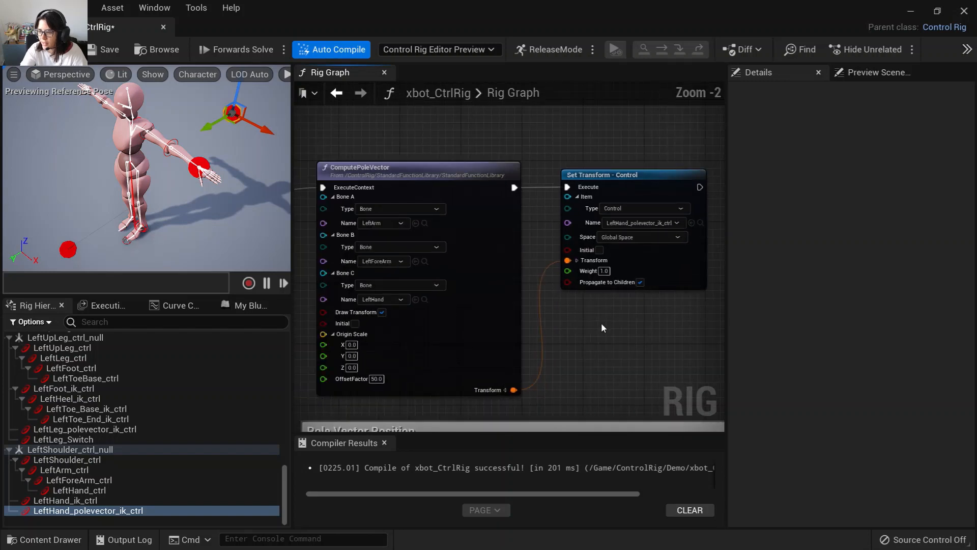
scroll(602, 326, "up", 2)
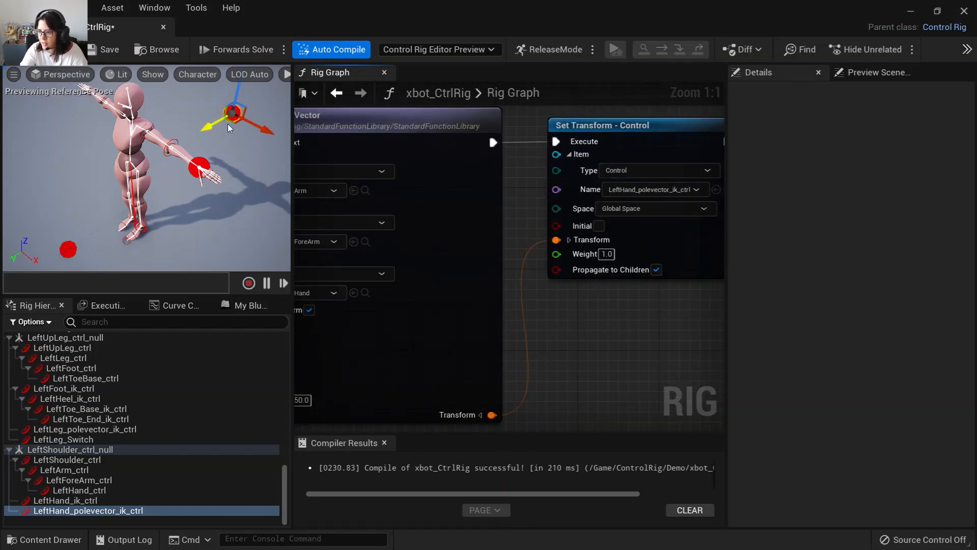
right_click_drag(541, 326, 636, 309)
Select the left hand pole vector control, view its current transform, and save the rig.
left_click(135, 511)
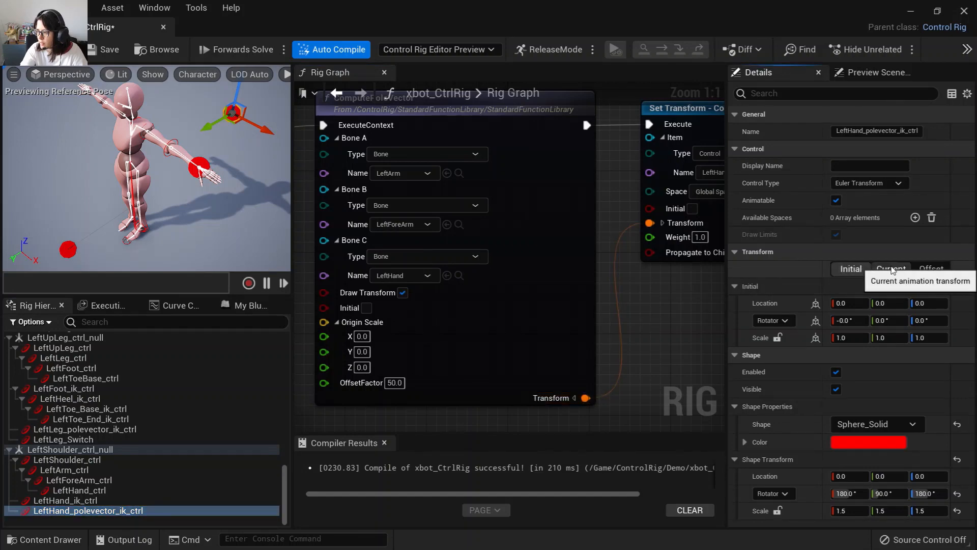
right_click_drag(611, 364, 547, 351)
scroll(575, 328, "down", 2)
scroll(501, 332, "up", 1)
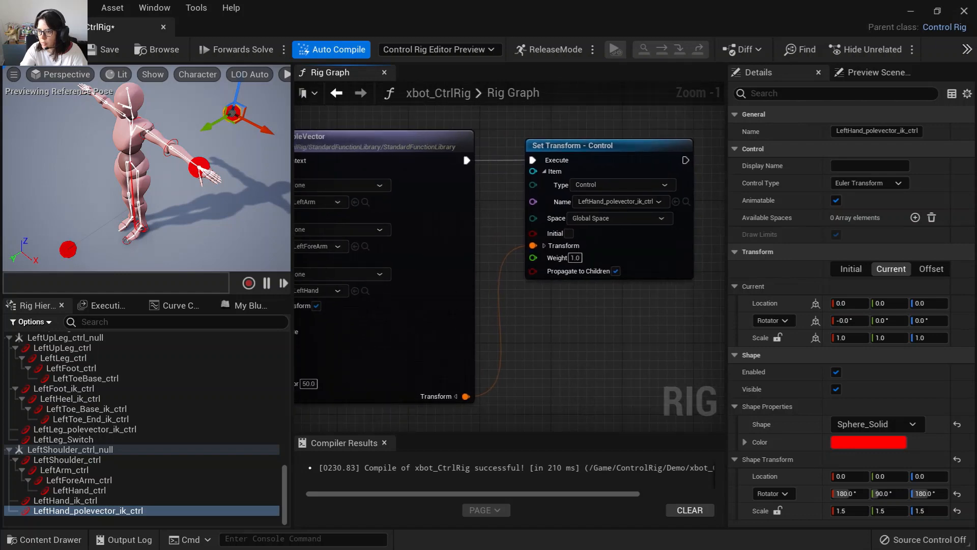
left_click(102, 51)
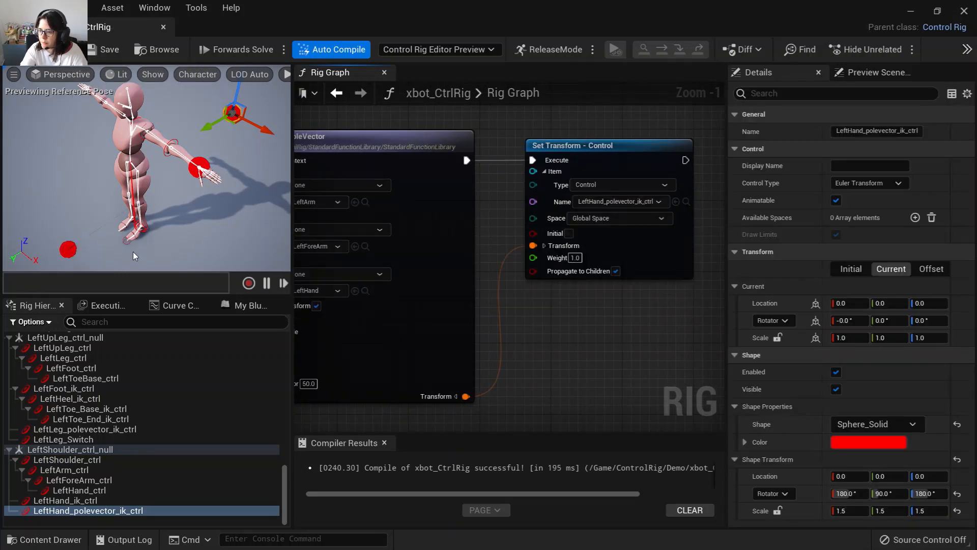
Set the arm IKTwoBone's Pole Vector Node to LeftHand_polevector_ik_ctrl and its End Ctrl to LeftHand_ik_ctrl.
left_click_drag(133, 251, 183, 251)
right_click_drag(541, 353, 554, 153)
right_click_drag(524, 351, 545, 152)
right_click_drag(547, 342, 572, 166)
scroll(524, 369, "down", 3)
right_click_drag(525, 370, 448, 105)
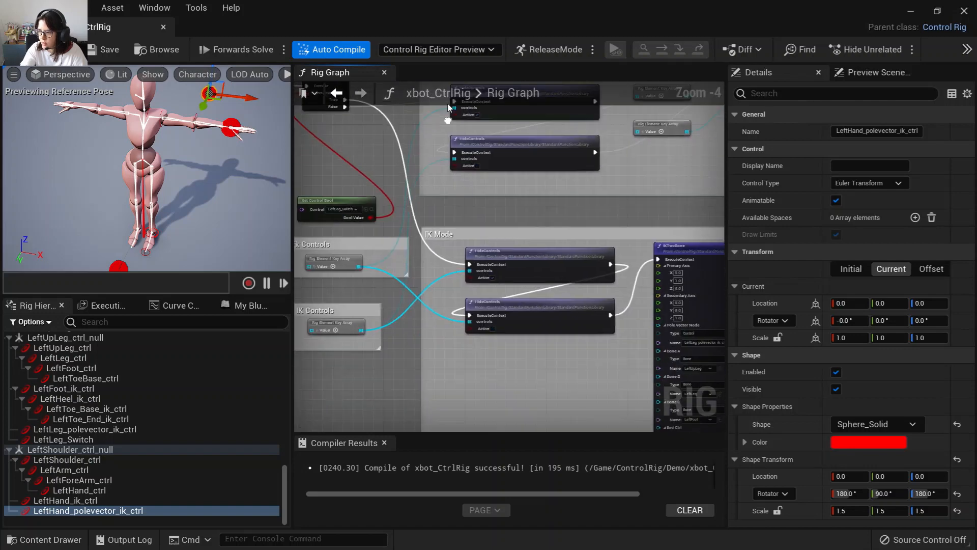
right_click_drag(507, 314, 300, 197)
scroll(469, 221, "up", 2)
scroll(505, 249, "up", 2)
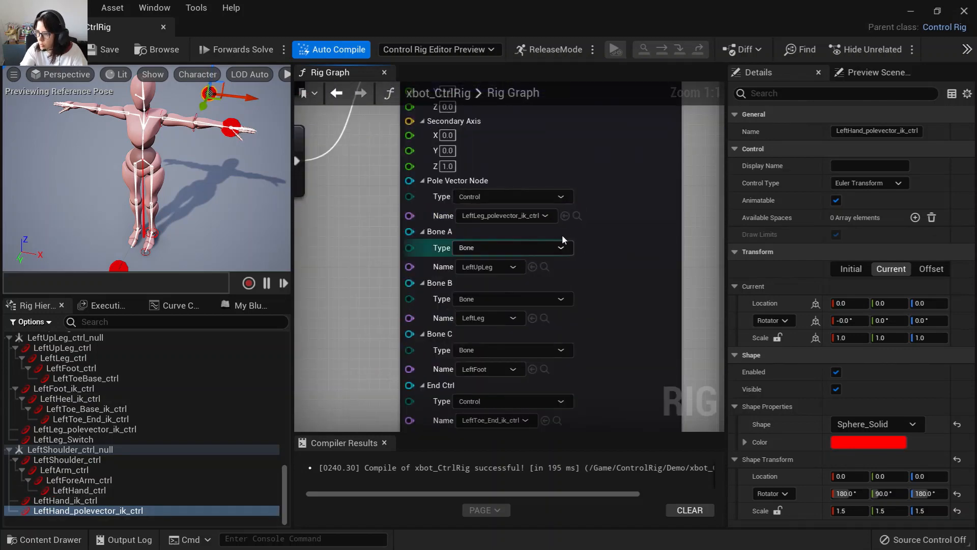
left_click(565, 216)
right_click_drag(412, 369, 398, 284)
left_click(117, 500)
left_click(531, 334)
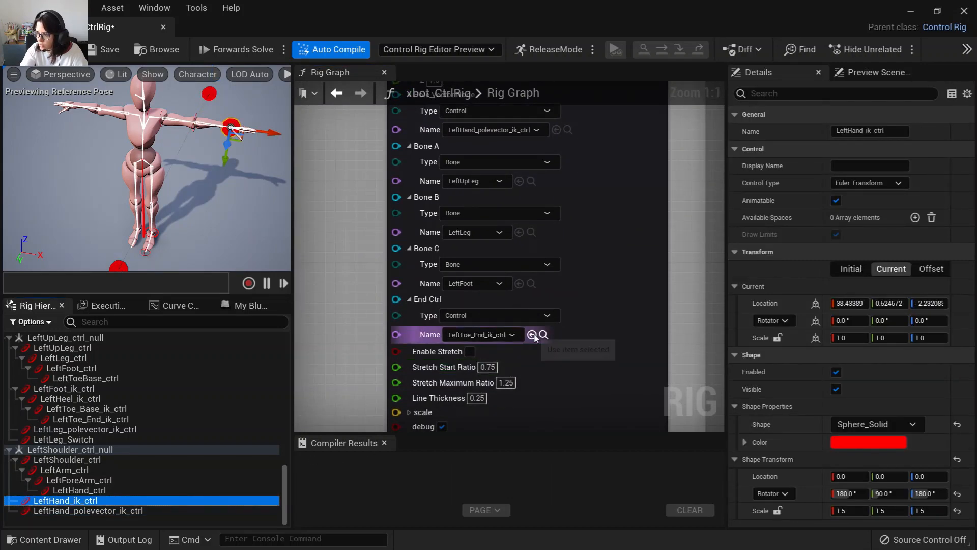
Set the arm IKTwoBone's Bone A, B and C to LeftArm, LeftForeArm and LeftHand, then compile.
scroll(133, 456, "up", 6)
scroll(134, 456, "up", 10)
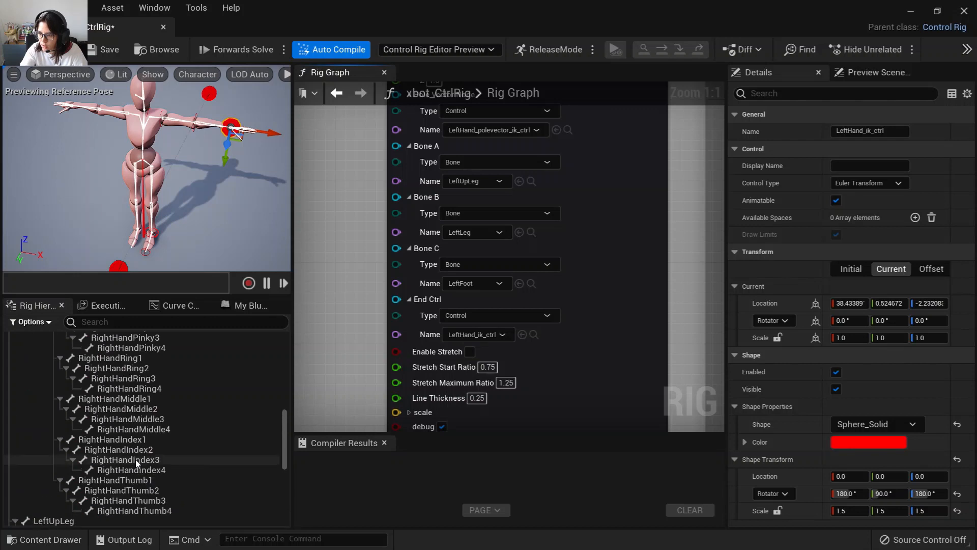
scroll(138, 463, "up", 3)
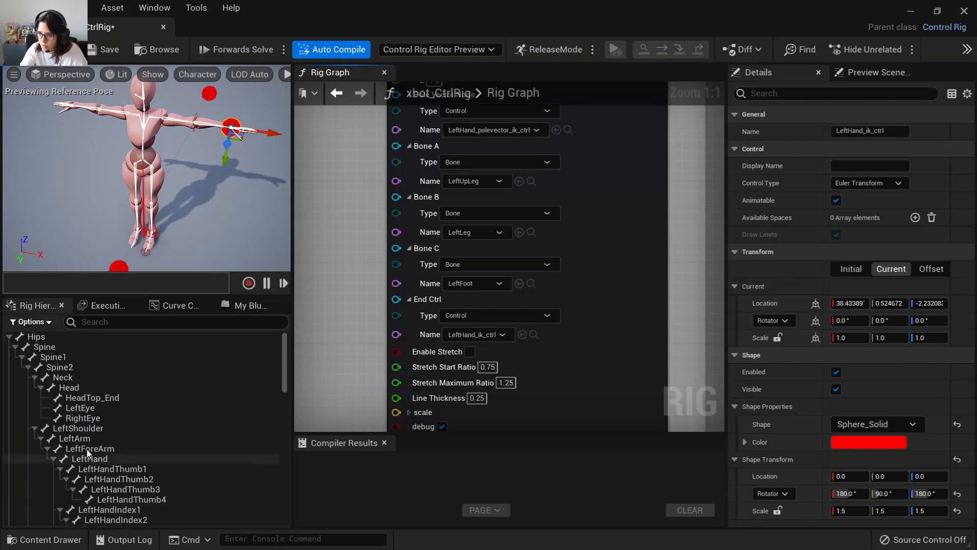
left_click(84, 439)
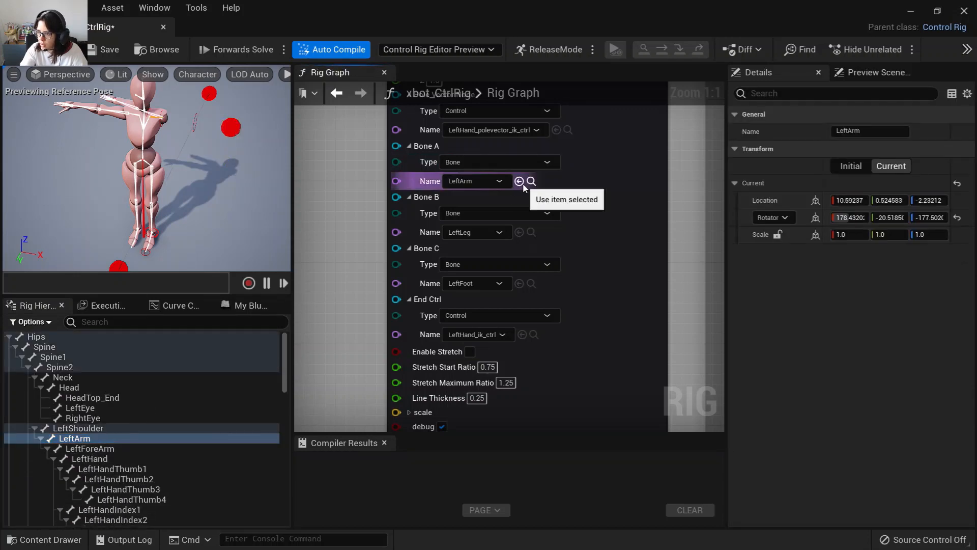
left_click(520, 182)
left_click(118, 449)
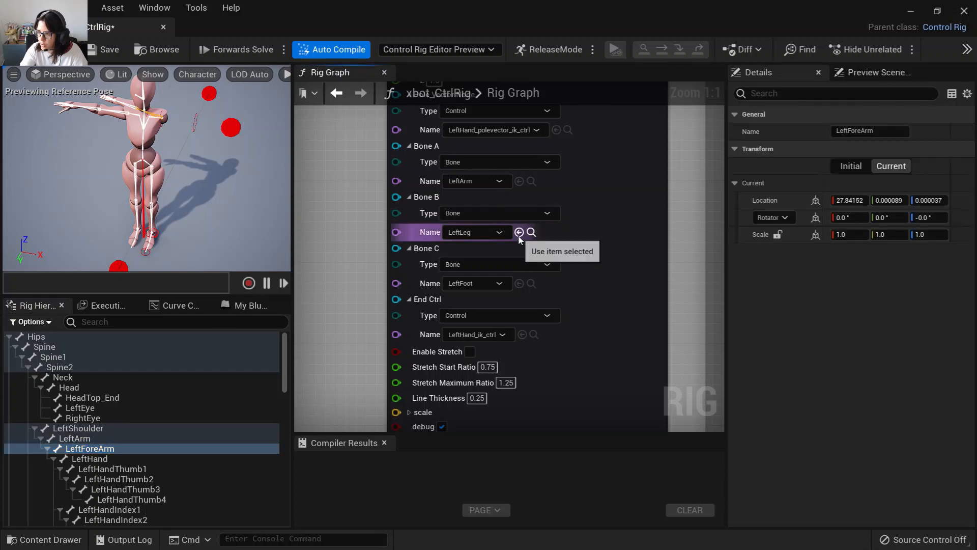
left_click(519, 232)
left_click(106, 458)
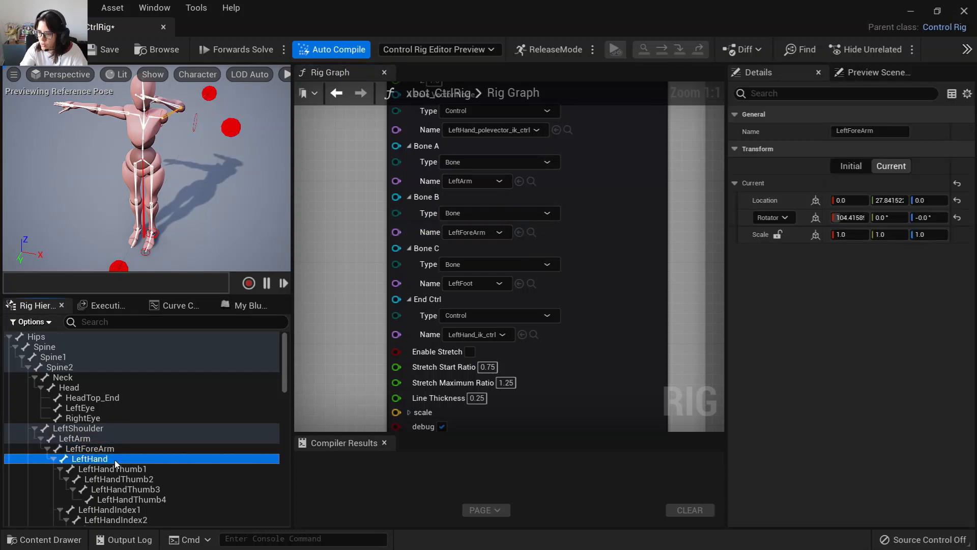
left_click(519, 283)
right_click_drag(326, 352, 346, 329)
left_click(30, 53)
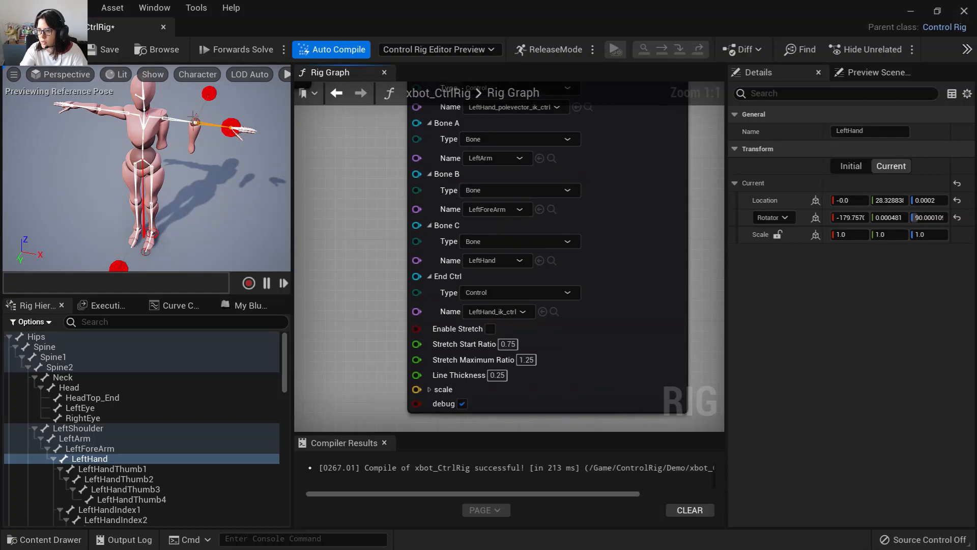
Set the arm IKTwoBone's Primary Axis to X 1.0 and Y 0.0.
right_click_drag(346, 197, 370, 384)
right_click_drag(391, 264, 396, 334)
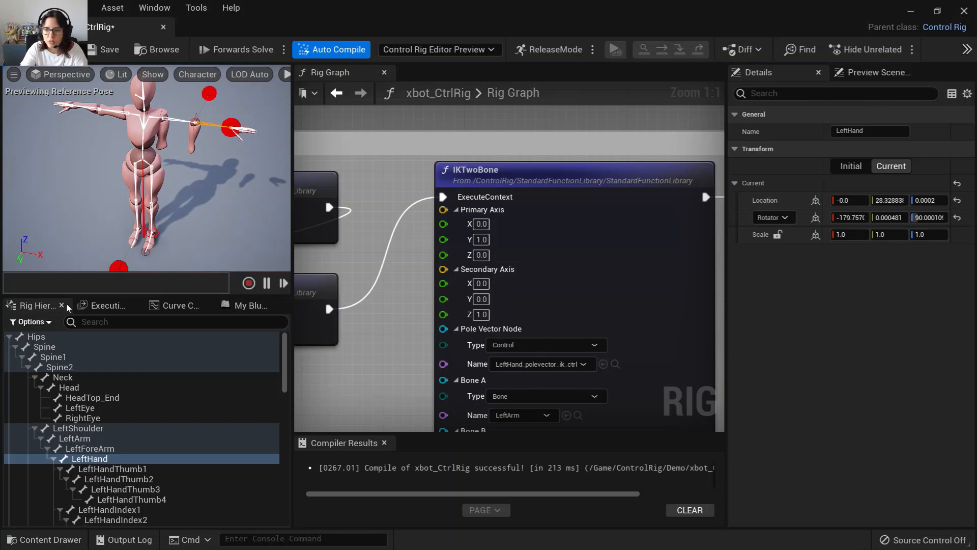
left_click(479, 224)
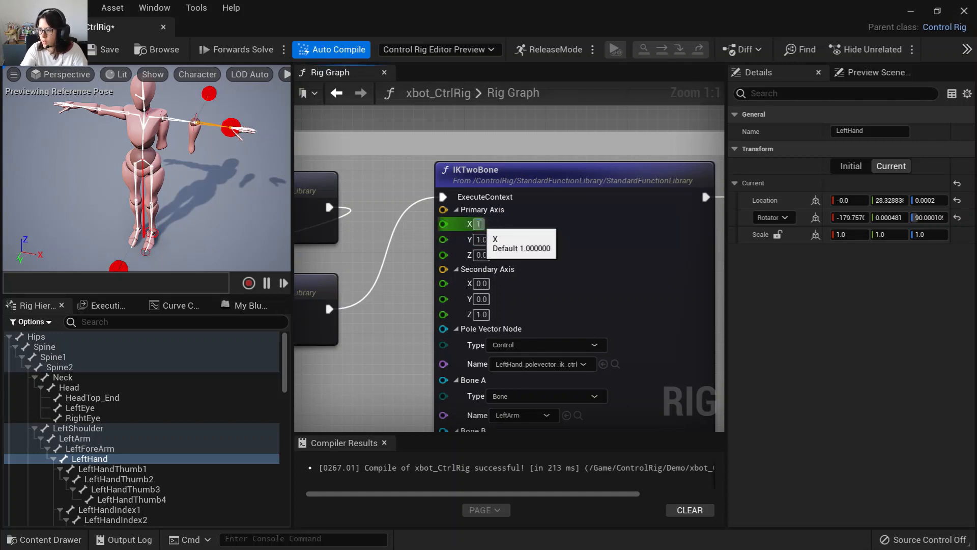
key("Tab")
type("0")
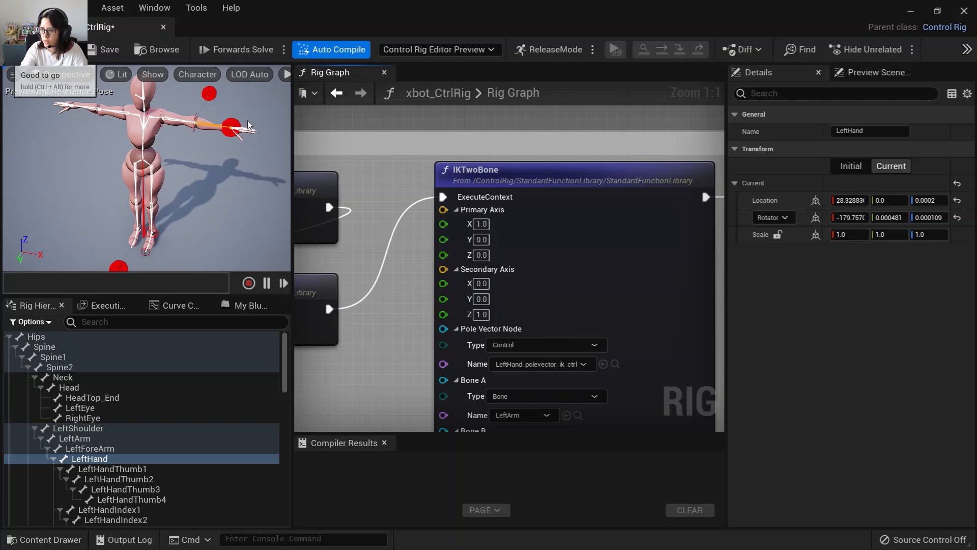
left_click(232, 128)
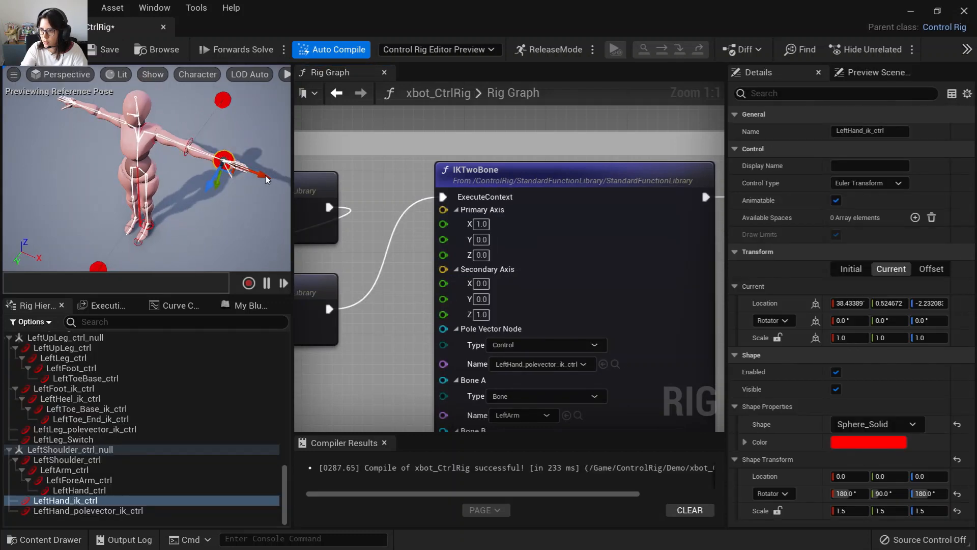
left_click_drag(264, 176, 230, 173)
key("ctrl+z")
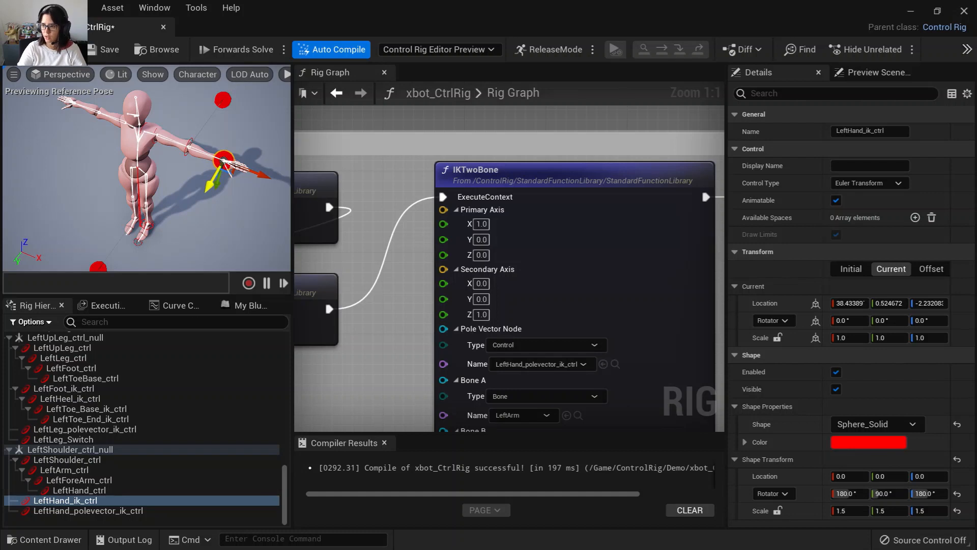
Examine the arm IK result in the viewport and navigate across the rig graph's IK and FK sections.
right_click_drag(236, 205, 217, 140)
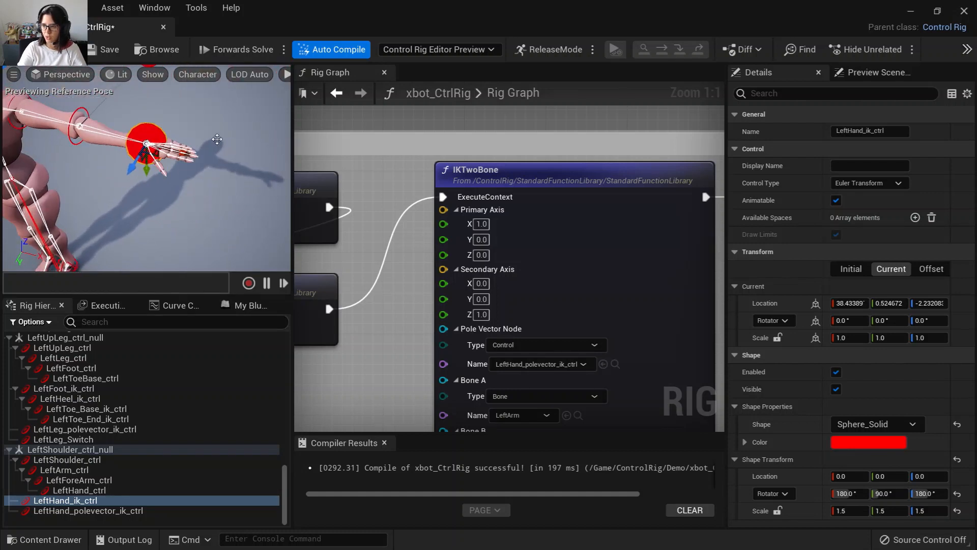
scroll(522, 302, "down", 7)
right_click_drag(631, 313, 665, 285)
scroll(652, 309, "up", 4)
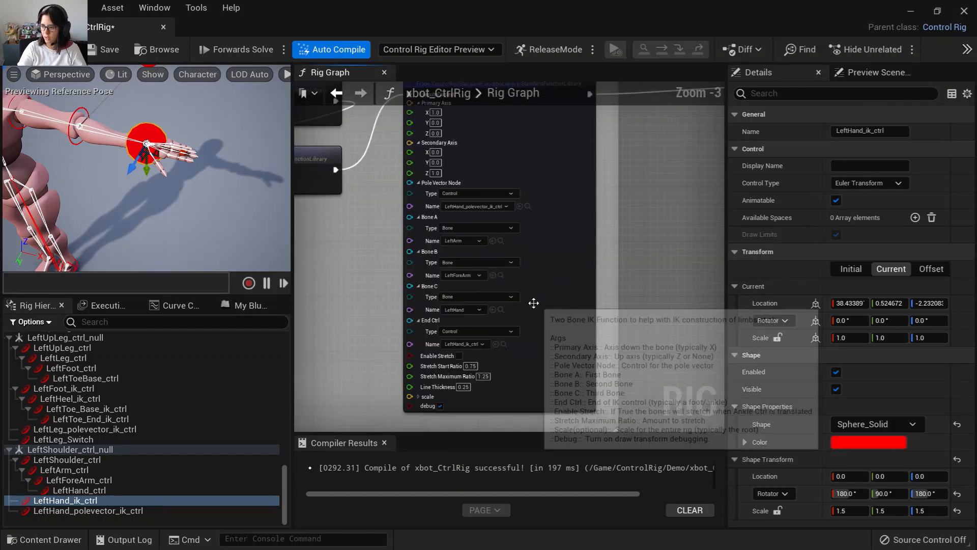
scroll(547, 295, "down", 4)
scroll(563, 290, "up", 4)
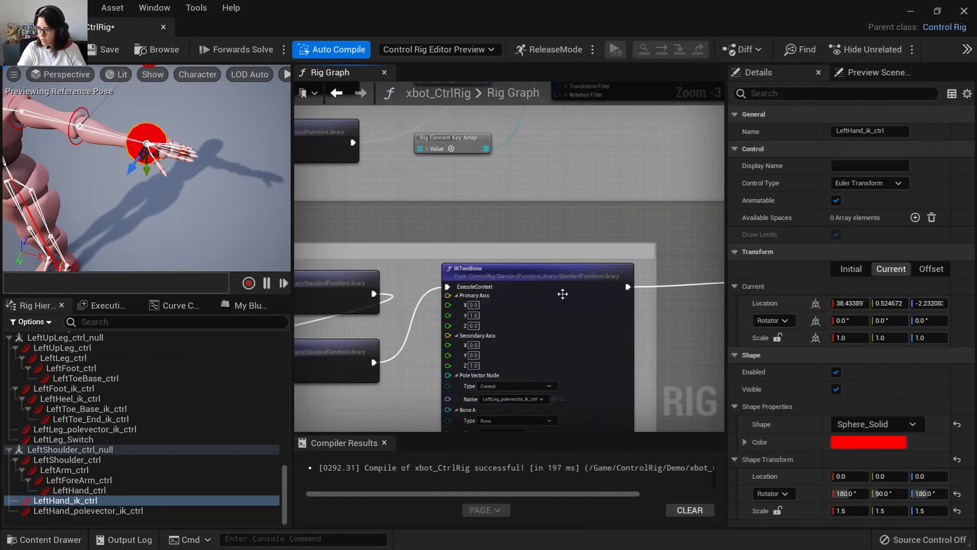
scroll(580, 290, "down", 4)
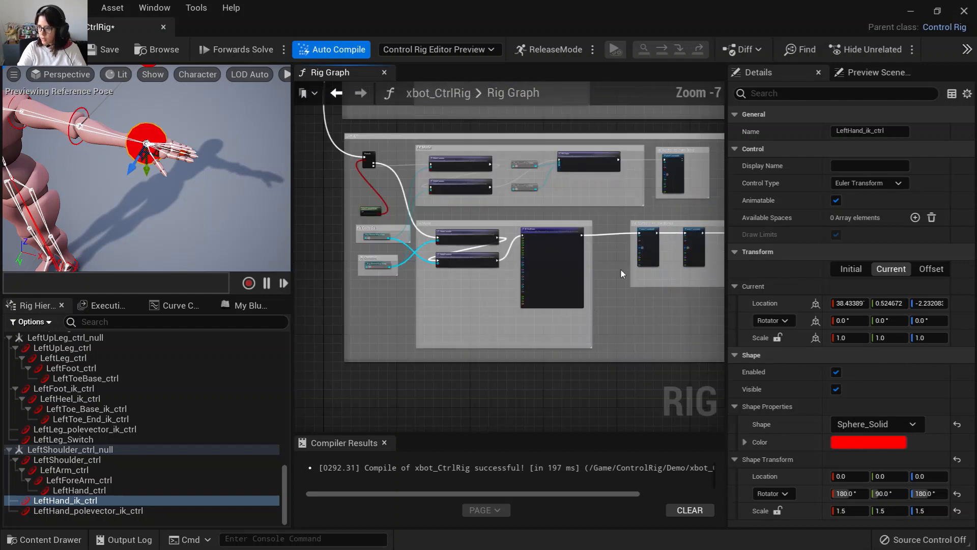
left_click_drag(545, 169, 707, 314)
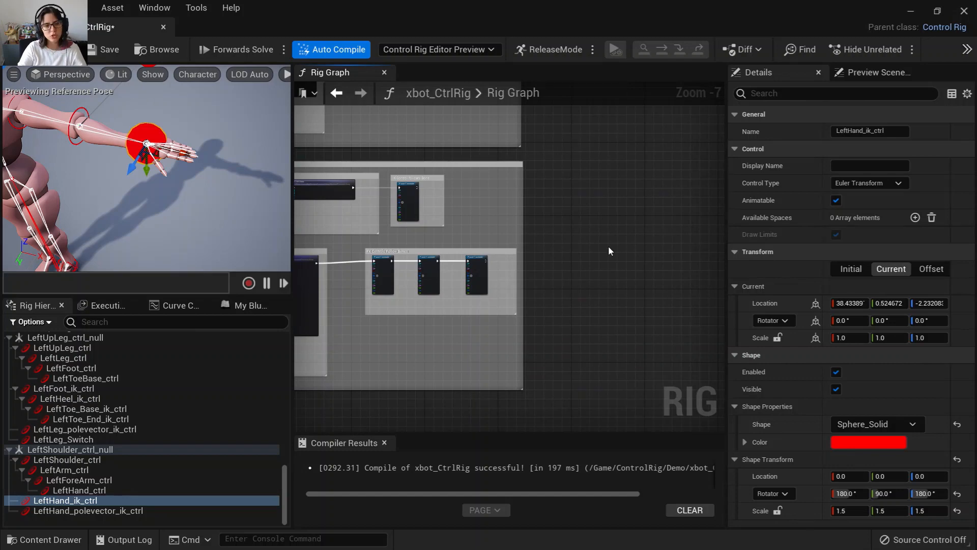
right_click_drag(362, 345, 489, 344)
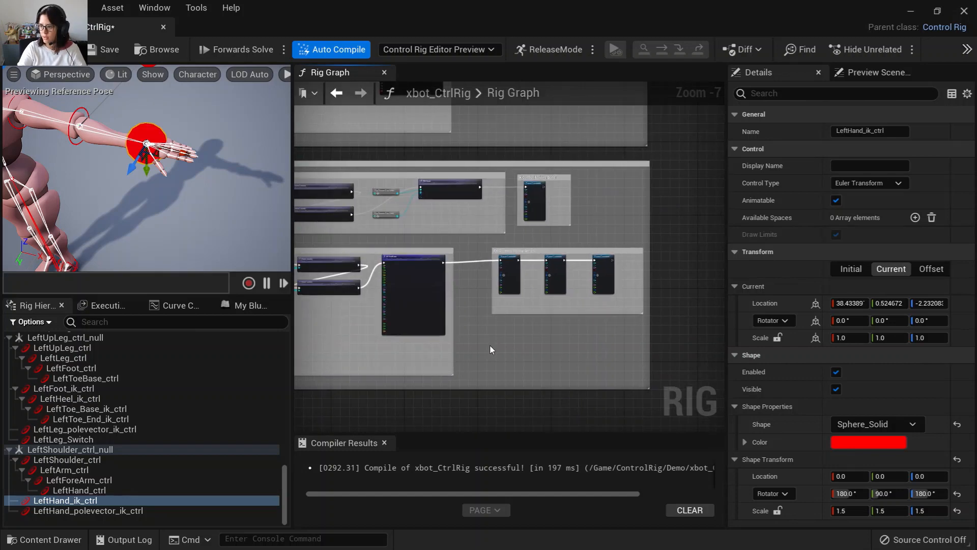
scroll(490, 344, "up", 2)
right_click_drag(341, 312, 531, 327)
scroll(447, 337, "up", 2)
right_click_drag(423, 320, 629, 336)
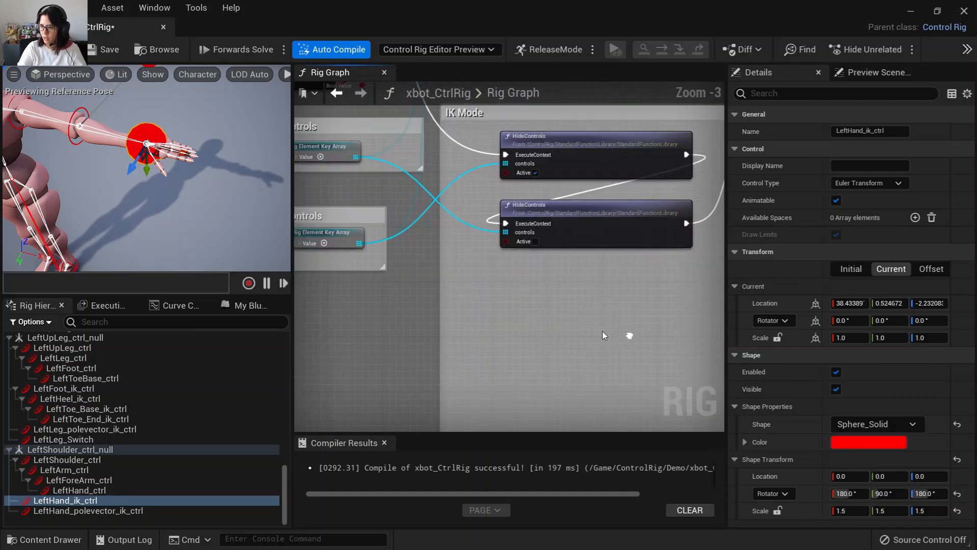
right_click_drag(497, 333, 418, 356)
right_click_drag(626, 121, 331, 317)
right_click_drag(638, 246, 458, 299)
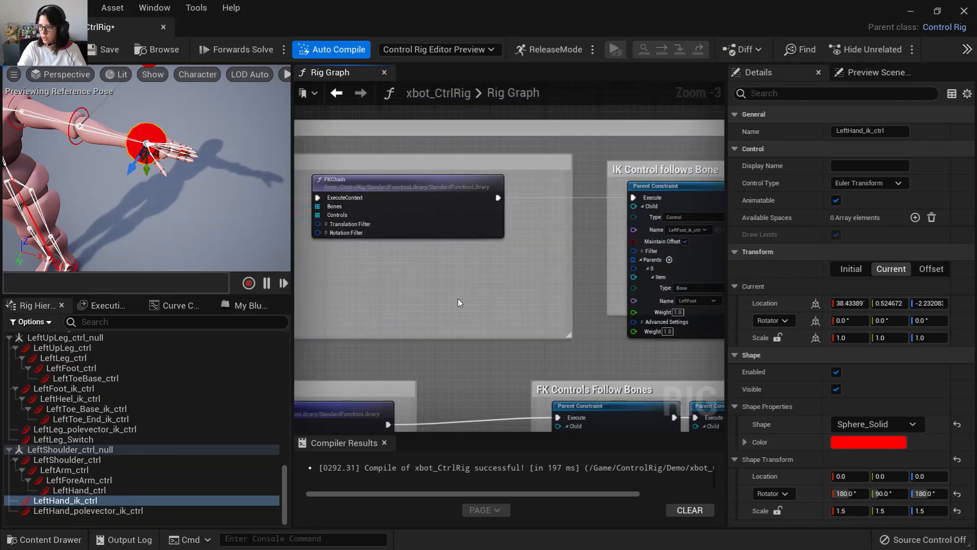
Set the IK-follows-bone Parent Constraint's child to LeftHand_ik_ctrl and its parent bone to LeftHand.
right_click_drag(666, 303, 427, 292)
scroll(442, 291, "up", 2)
scroll(469, 252, "up", 1)
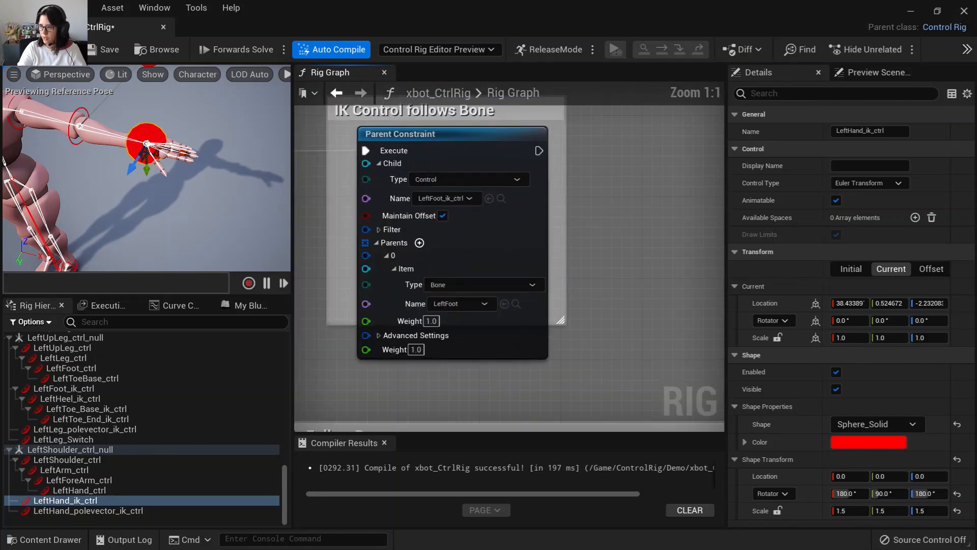
right_click_drag(473, 253, 495, 291)
right_click_drag(564, 313, 553, 286)
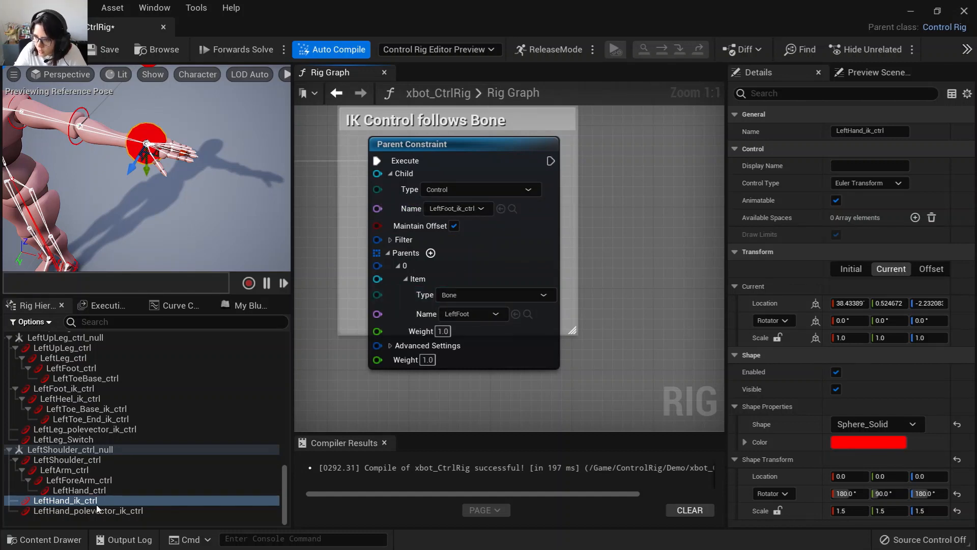
left_click(501, 208)
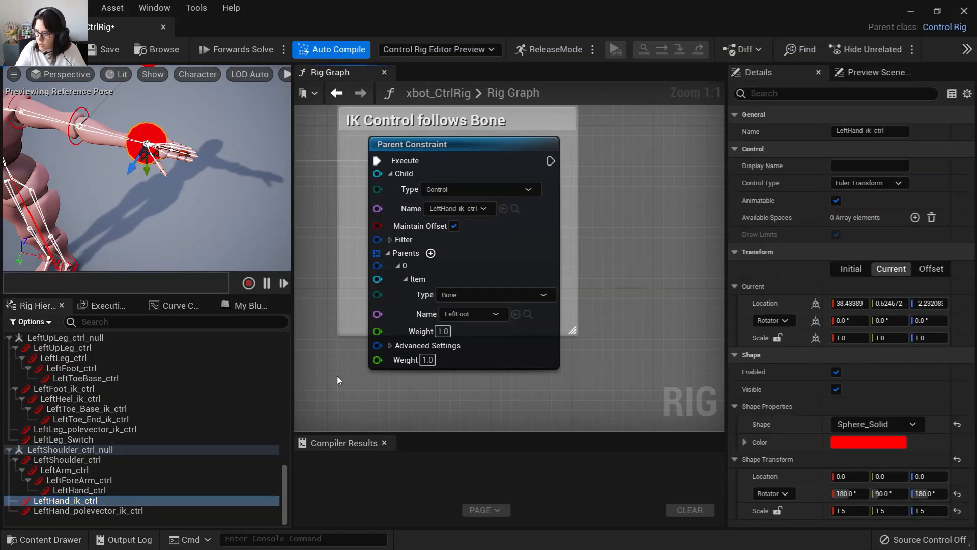
left_click_drag(286, 498, 280, 368)
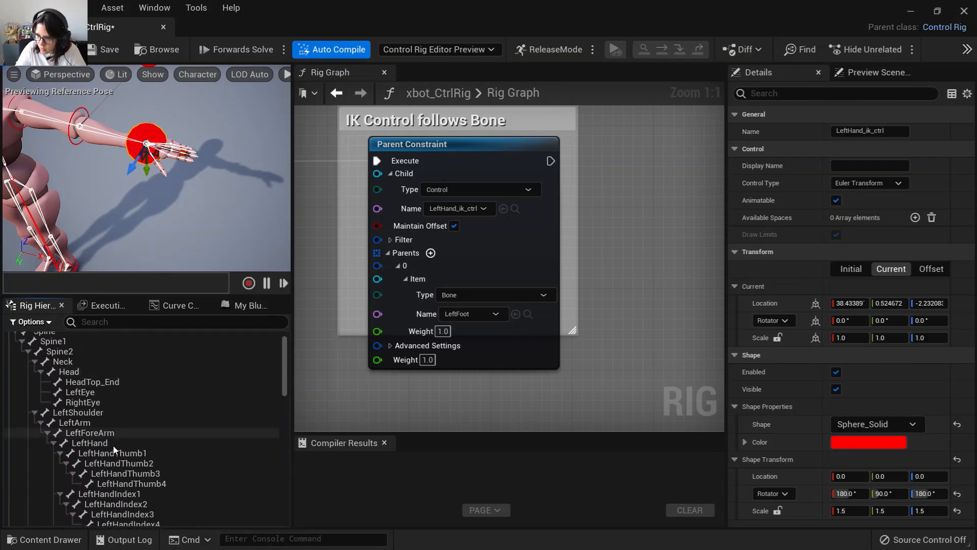
left_click(178, 442)
left_click(516, 313)
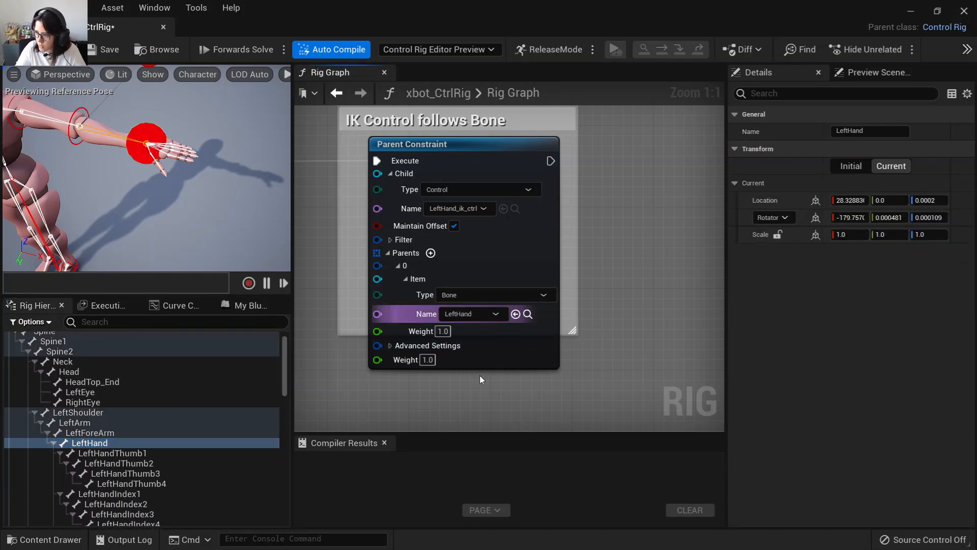
Set the three FK Parent Constraints' child controls to LeftArm_ctrl, LeftForeArm_ctrl and LeftHand_ctrl.
right_click_drag(479, 374, 501, 273)
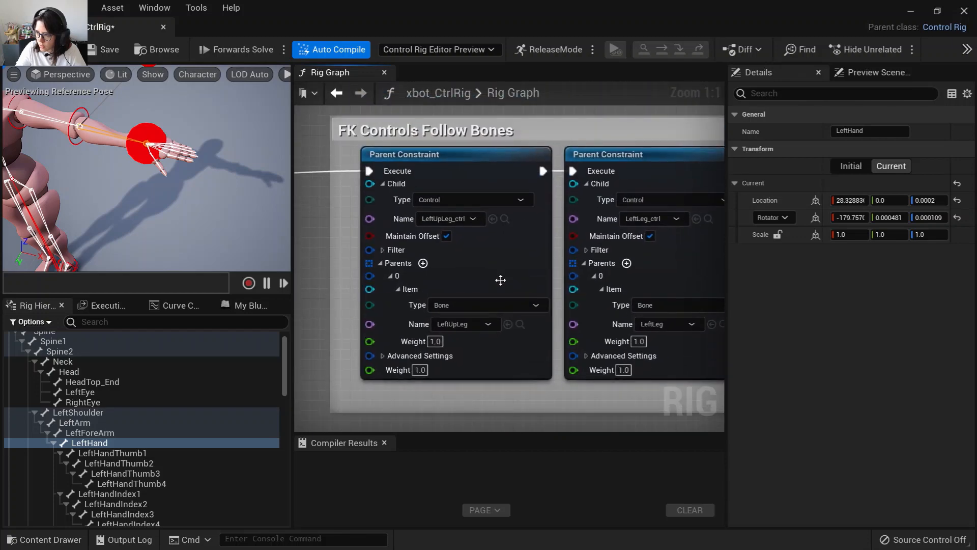
left_click_drag(283, 383, 99, 502)
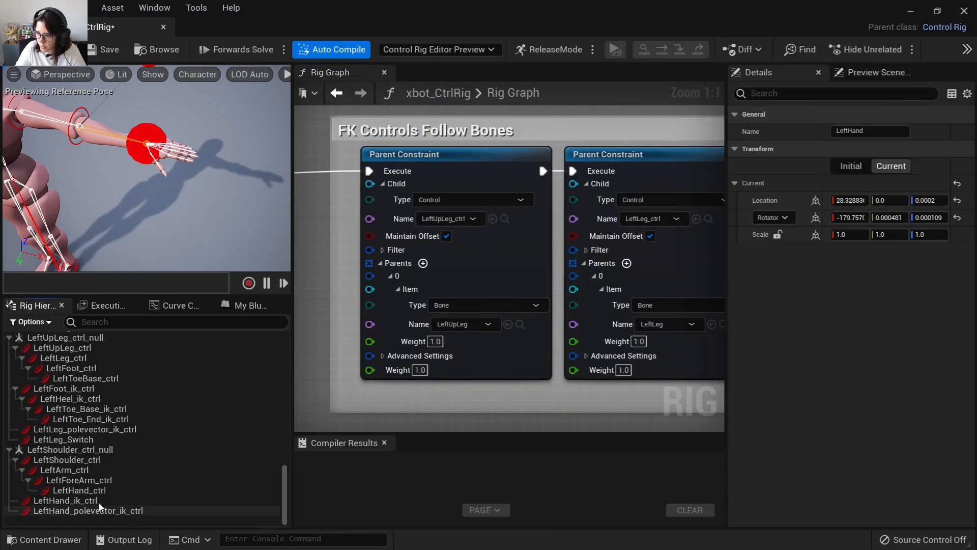
left_click(65, 460)
left_click(76, 471)
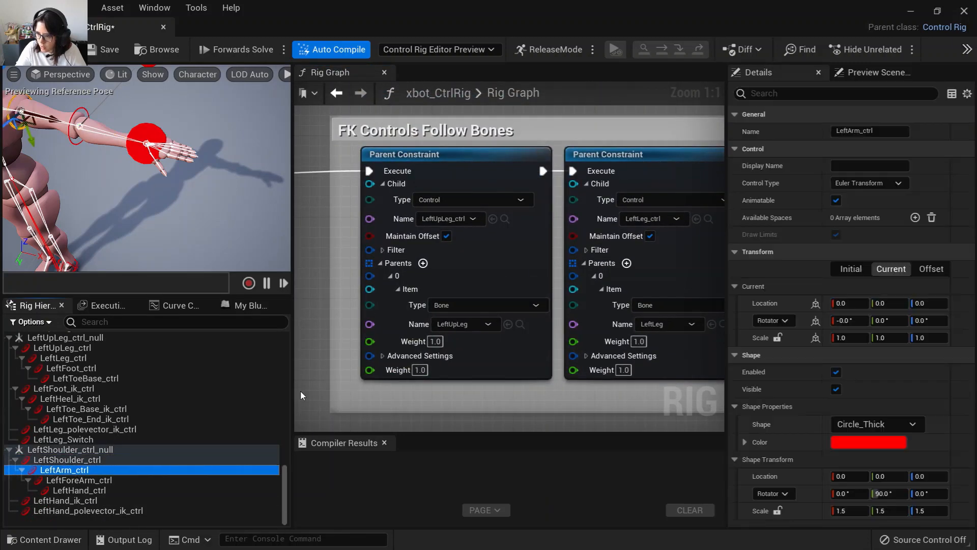
left_click(493, 219)
right_click_drag(566, 416, 347, 406)
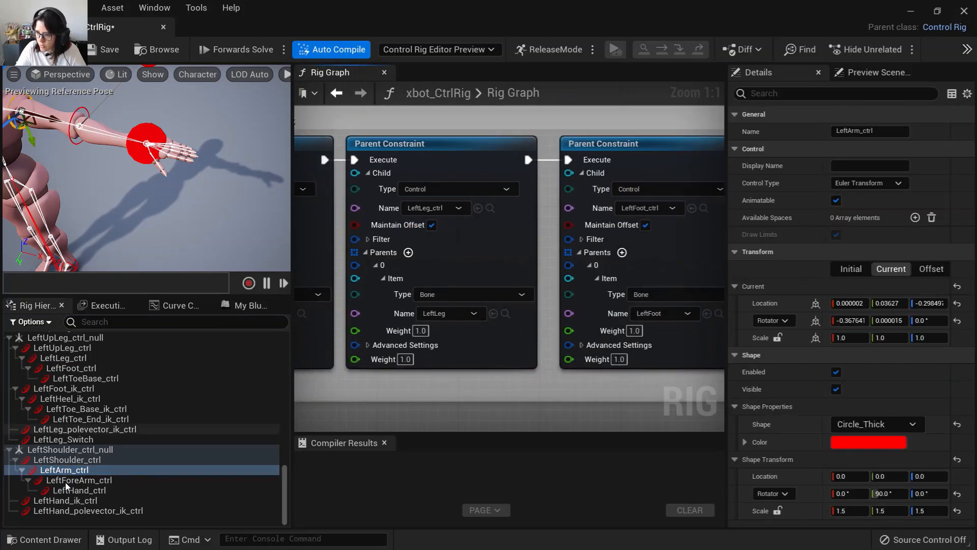
left_click(65, 482)
left_click(478, 208)
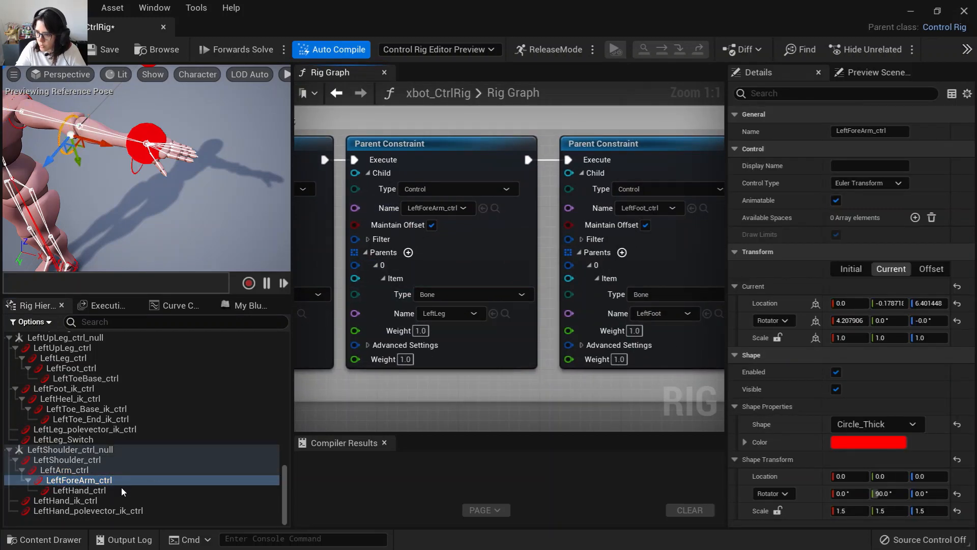
left_click(120, 487)
left_click(691, 208)
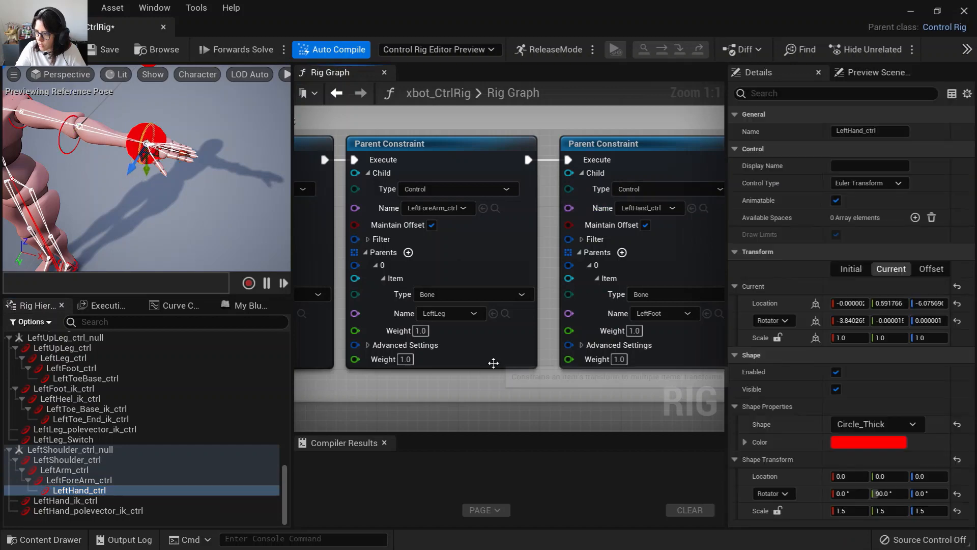
Set those FK Parent Constraints' parent bones to LeftArm, LeftForeArm and LeftHand respectively.
right_click_drag(417, 399, 591, 386)
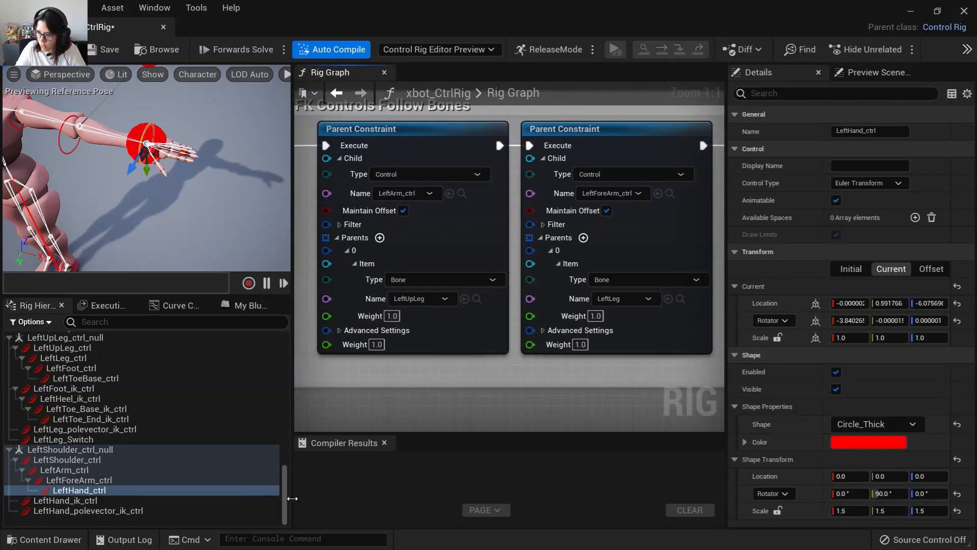
left_click_drag(286, 498, 287, 369)
left_click(107, 417)
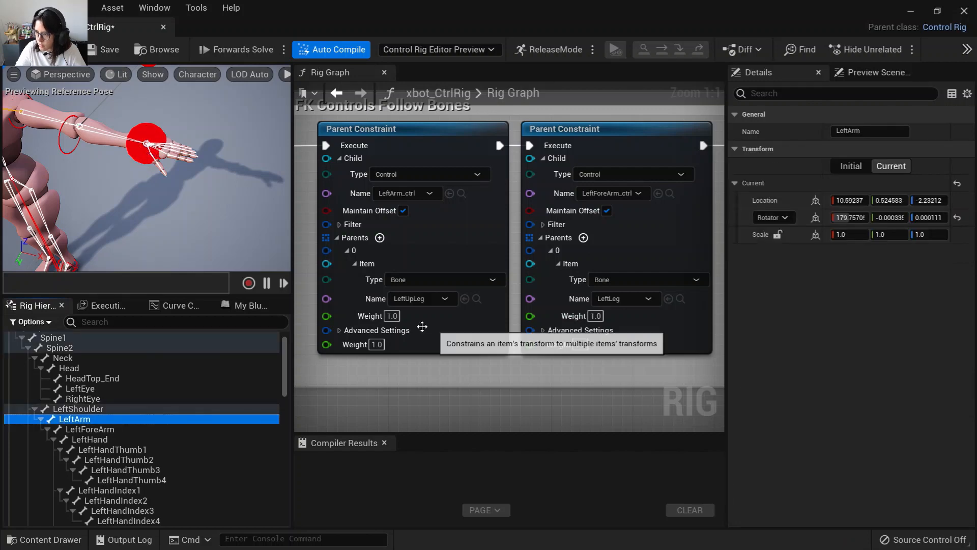
left_click(465, 299)
right_click_drag(552, 384, 369, 373)
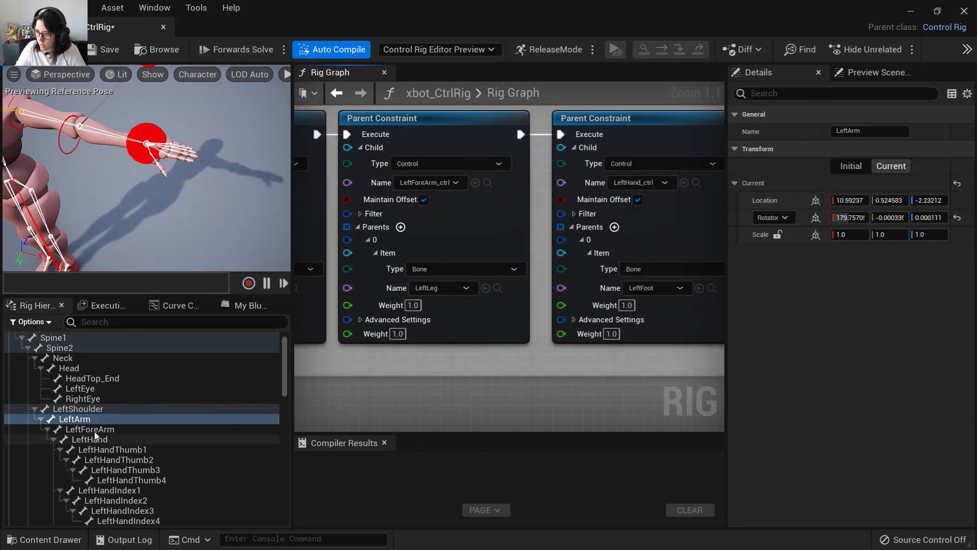
left_click(99, 432)
left_click(486, 288)
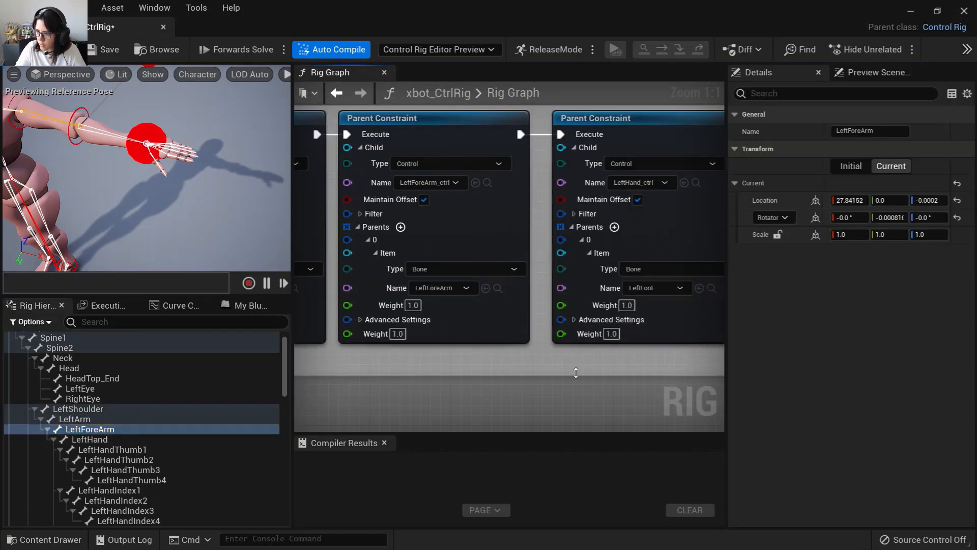
right_click_drag(529, 376, 349, 376)
left_click(102, 440)
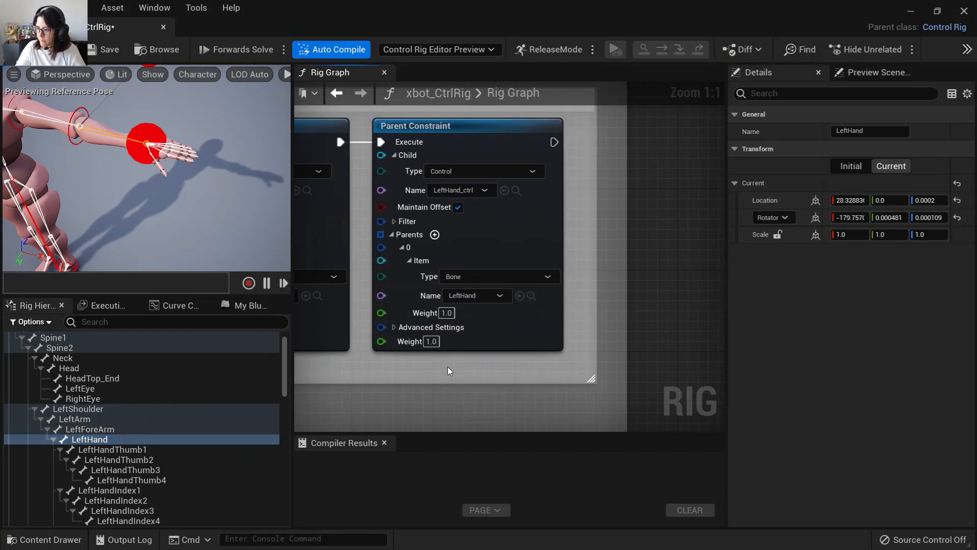
Duplicate the LeftLeg_Switch control and rename the copy LeftArm_Switch.
scroll(428, 376, "down", 1)
right_click_drag(397, 383, 596, 338)
scroll(593, 338, "down", 3)
right_click_drag(366, 381, 577, 354)
scroll(513, 366, "down", 1)
right_click_drag(512, 364, 724, 375)
right_click_drag(469, 337, 566, 363)
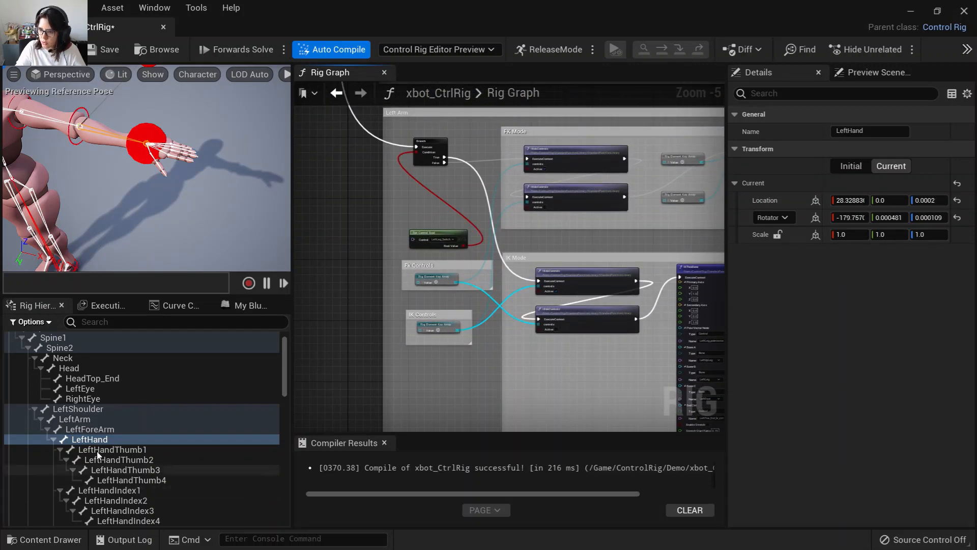
scroll(99, 452, "down", 3)
scroll(100, 465, "down", 6)
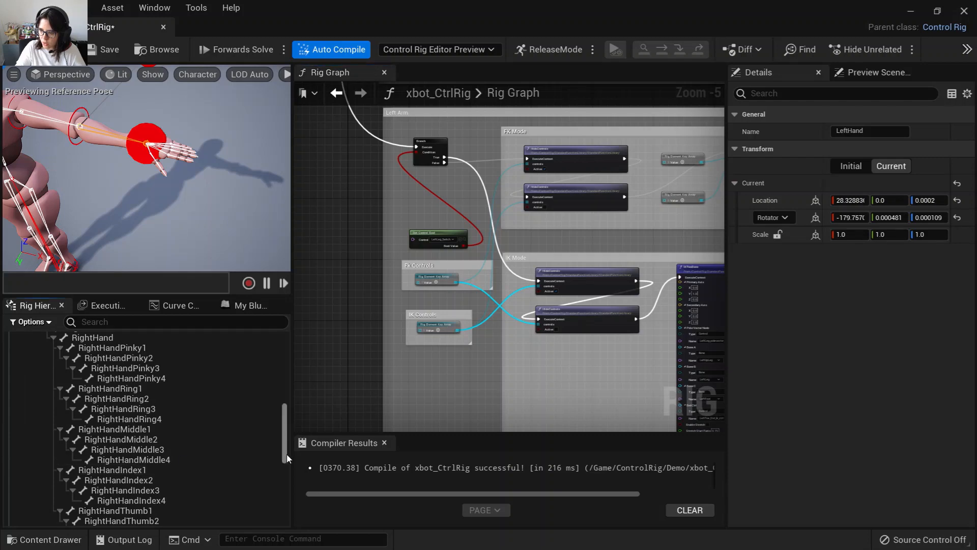
left_click_drag(286, 454, 285, 514)
left_click(67, 460)
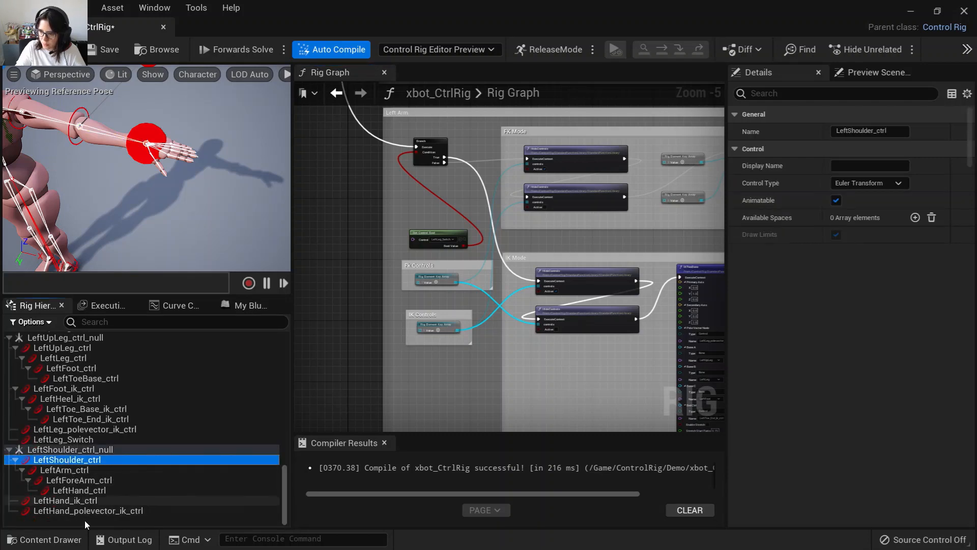
left_click(73, 439)
right_click(74, 439)
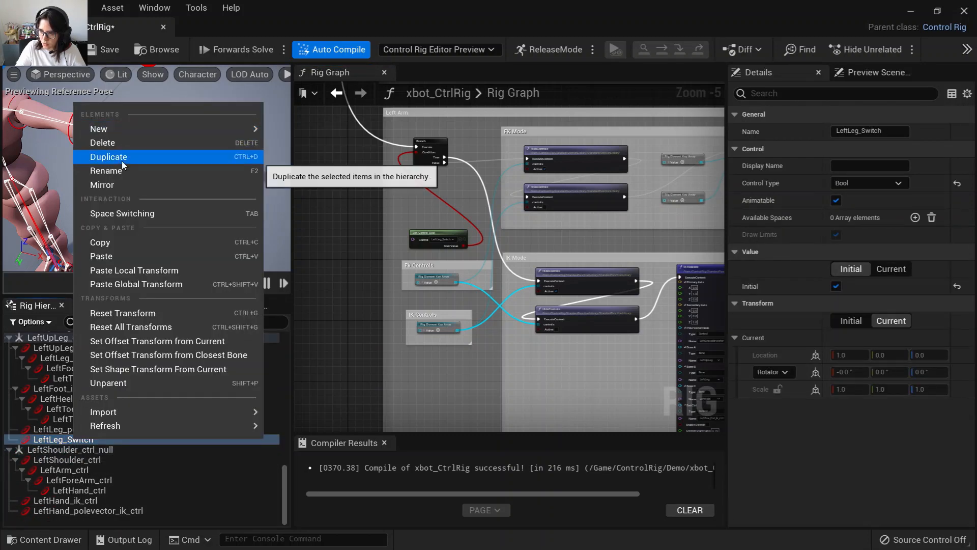
left_click(121, 161)
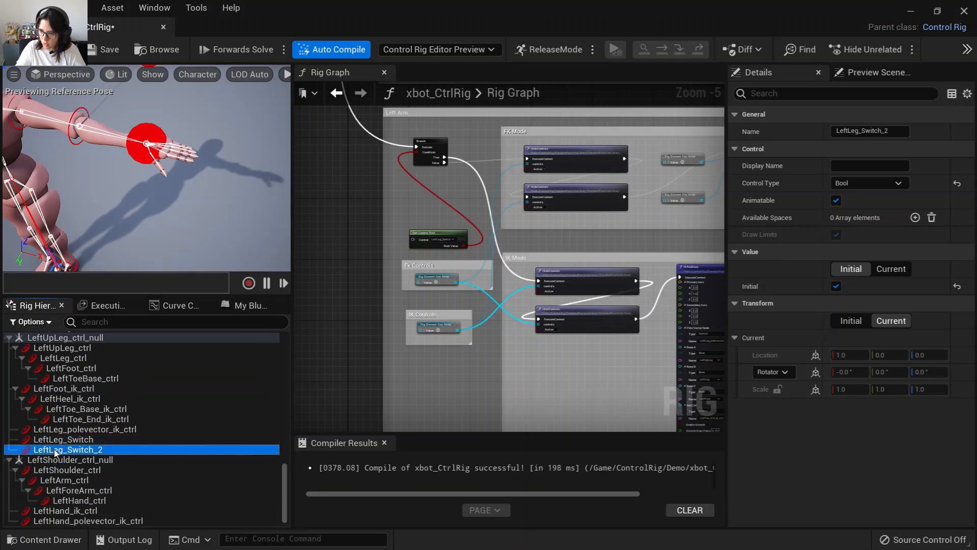
double_click(54, 450)
left_click_drag(55, 452, 70, 451)
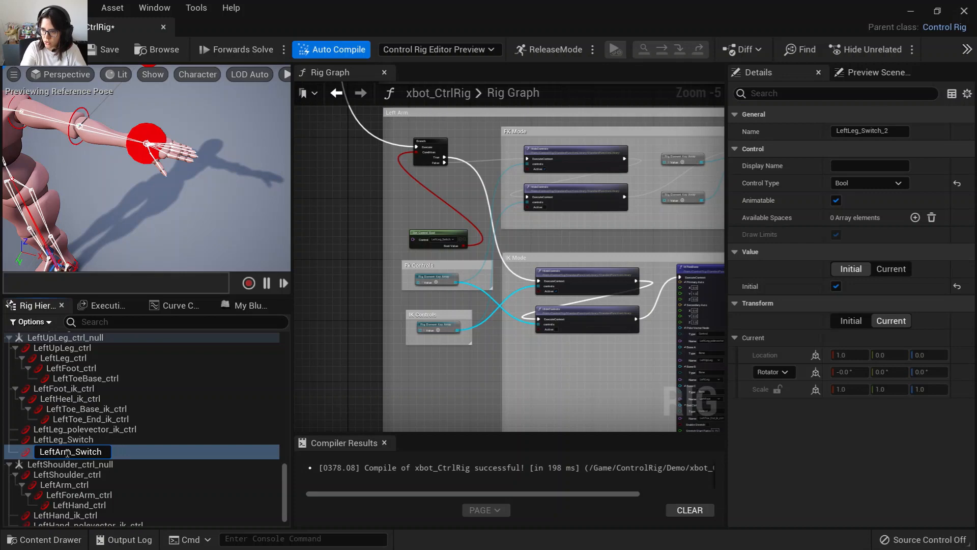
type("Arm")
key("Return")
Reparent LeftArm_Switch under LeftShoulder_ctrl_null in the rig hierarchy.
scroll(141, 457, "down", 1)
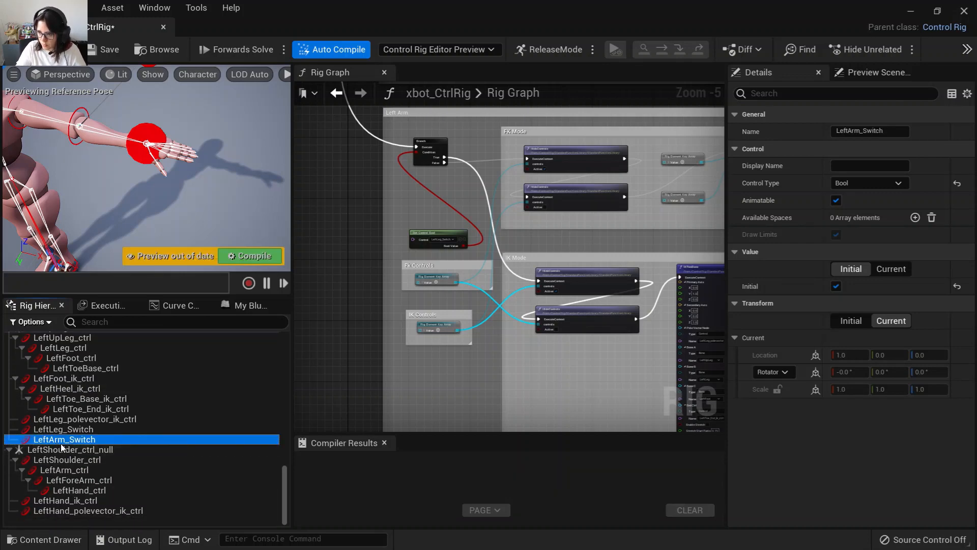
left_click_drag(60, 444, 69, 451)
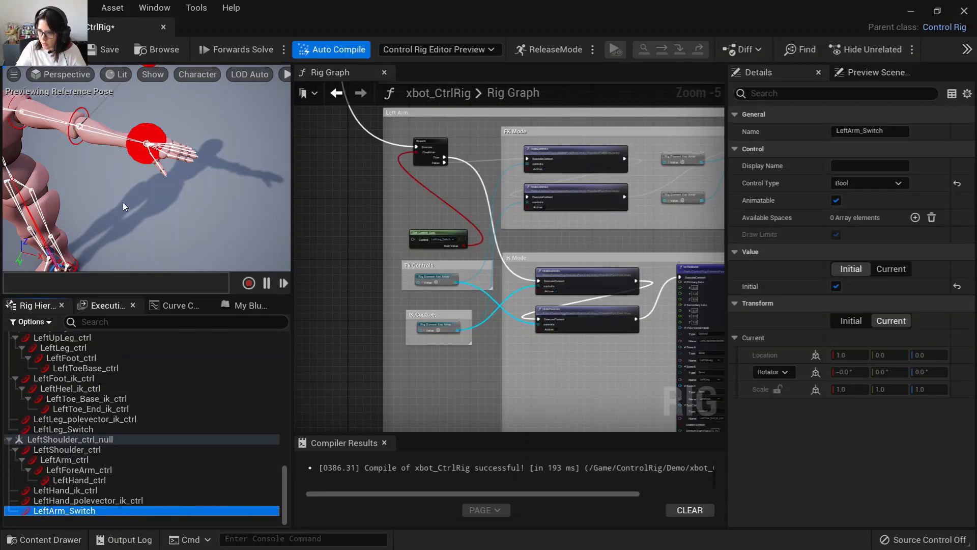
right_click_drag(123, 202, 123, 204)
scroll(156, 251, "down", 1)
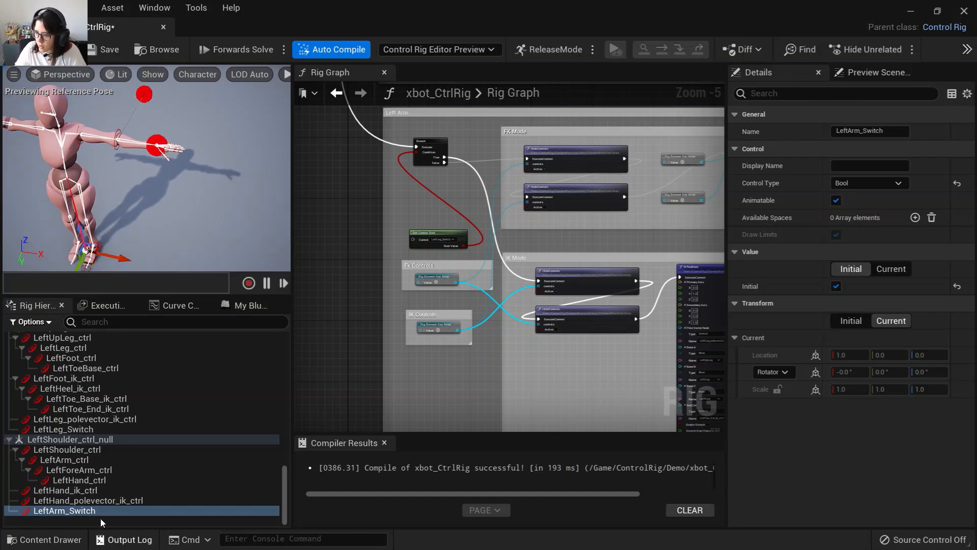
Replace the Left Arm branch condition with a Get Control Bool for LeftArm_Switch, deleting the LeftLeg_Switch getter.
left_click_drag(95, 513, 354, 227)
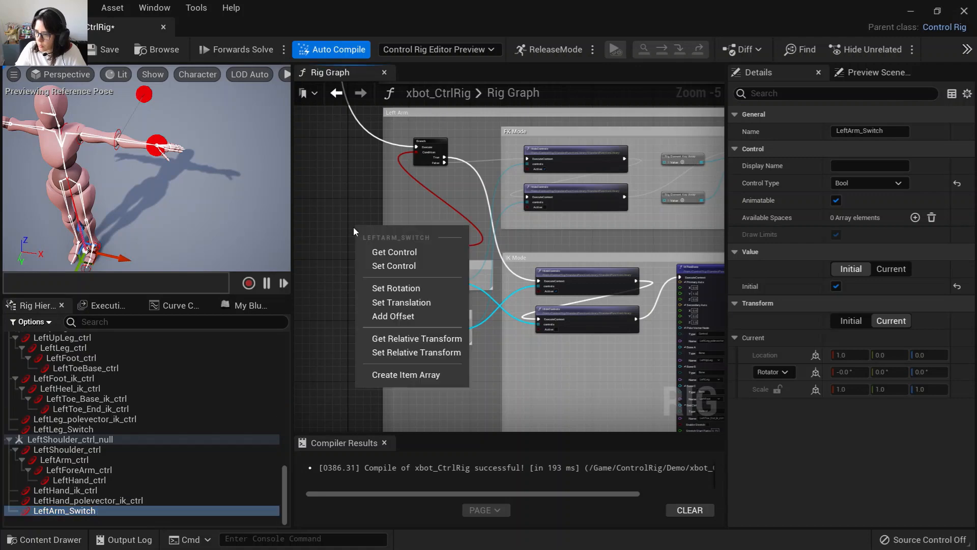
left_click(375, 262)
scroll(375, 252, "up", 3)
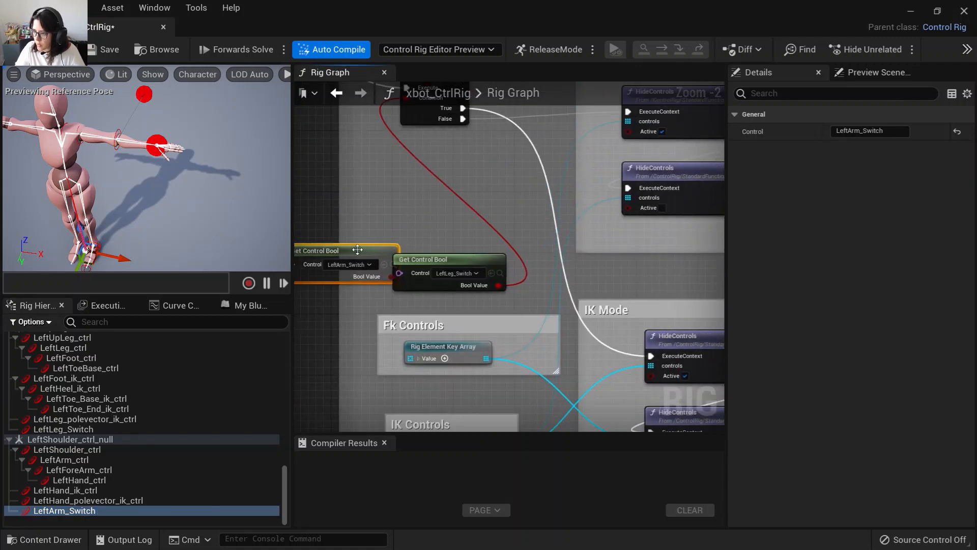
right_click_drag(410, 224, 401, 298)
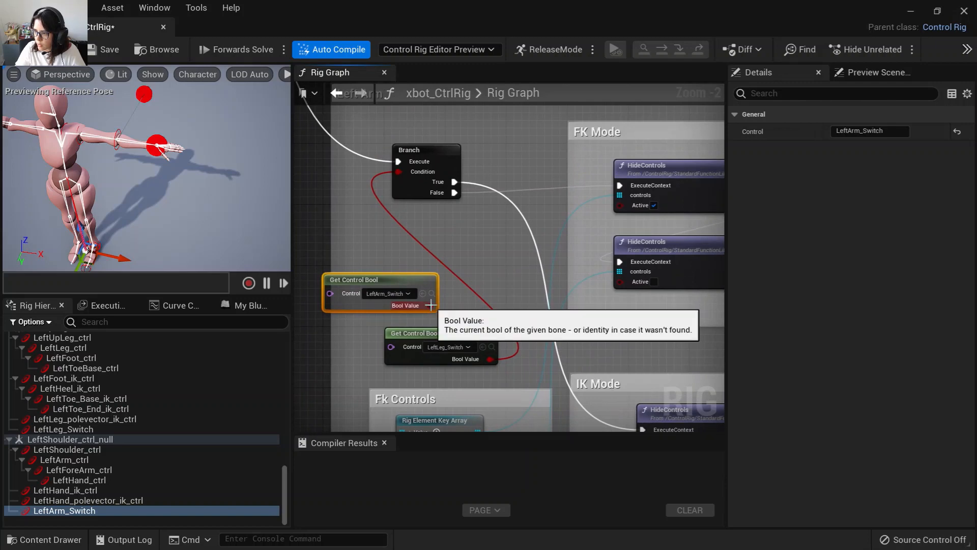
left_click_drag(430, 305, 397, 174)
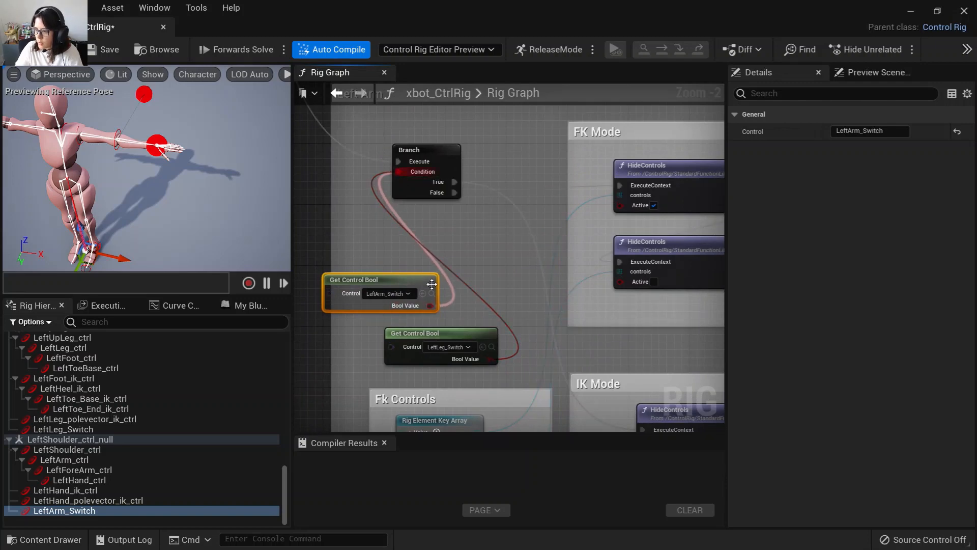
left_click(458, 334)
key("Delete")
left_click_drag(423, 287, 482, 304)
scroll(430, 366, "down", 1)
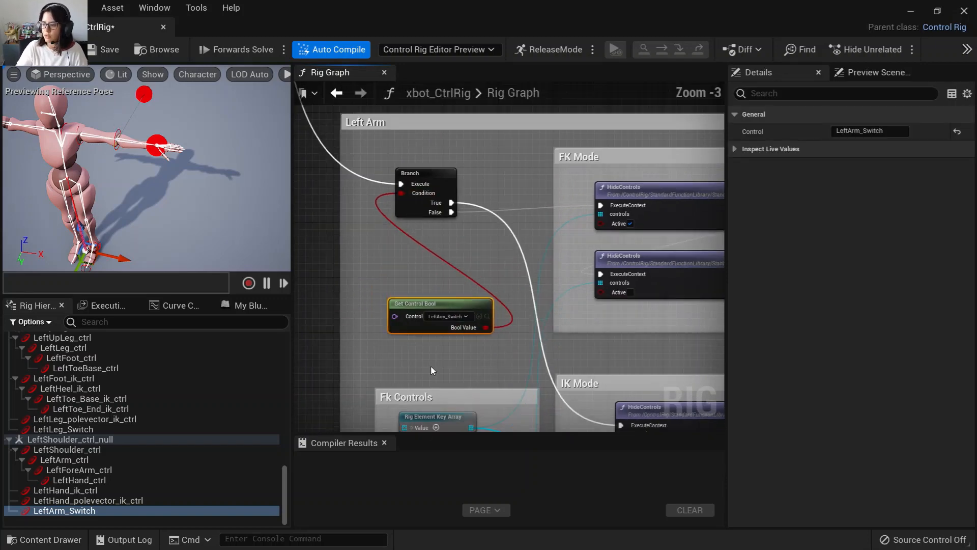
Create an item array of LeftShoulder_ctrl, LeftArm_ctrl, LeftForeArm_ctrl and LeftHand_ctrl inside the Fk Controls comment.
right_click_drag(431, 365, 372, 154)
left_click(78, 450)
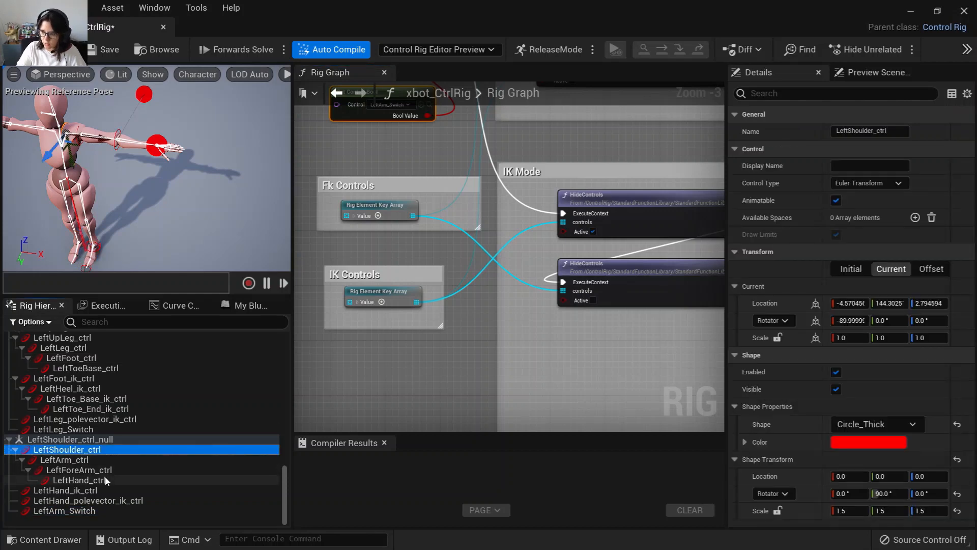
left_click(105, 478, "shift")
left_click_drag(105, 479, 339, 355)
left_click(380, 503)
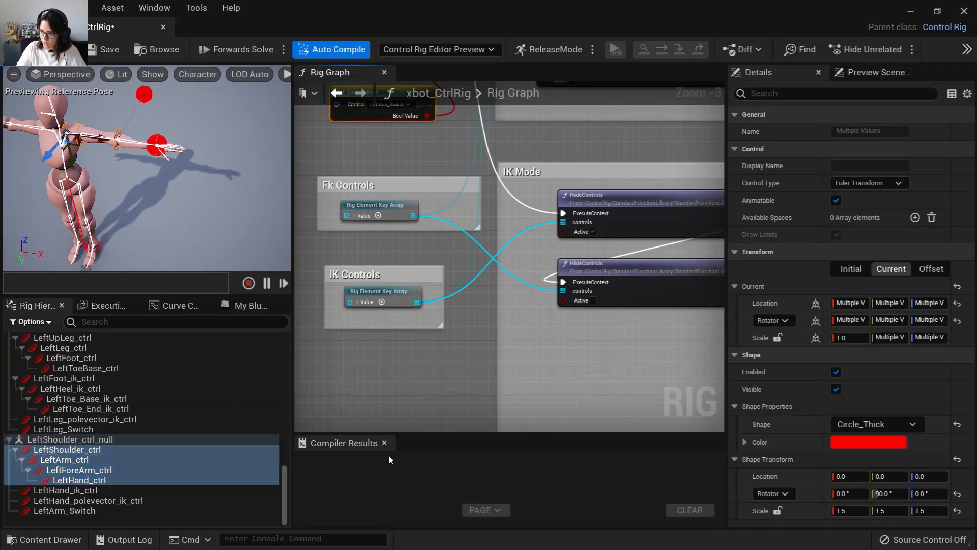
left_click(353, 372)
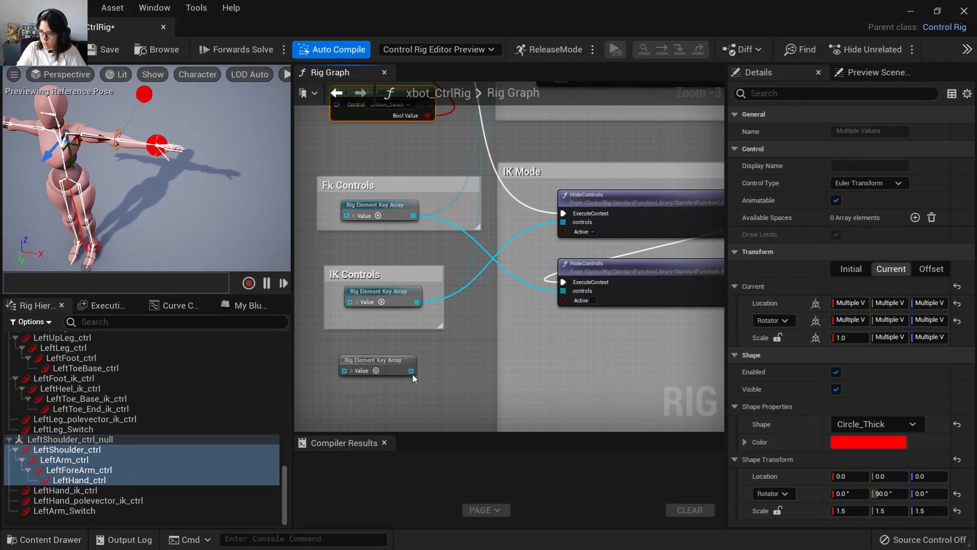
left_click_drag(400, 364, 377, 226)
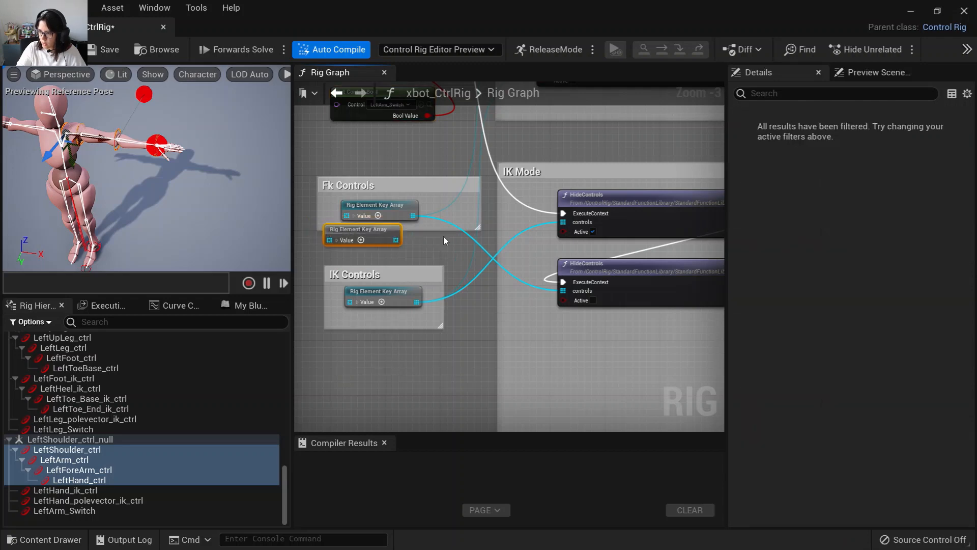
Wire the new left-arm FK item array into the FK HideControls nodes, replacing the old leg FK array in Fk Controls.
right_click_drag(411, 238, 338, 324)
left_click_drag(336, 326, 490, 377)
right_click_drag(366, 320, 447, 386)
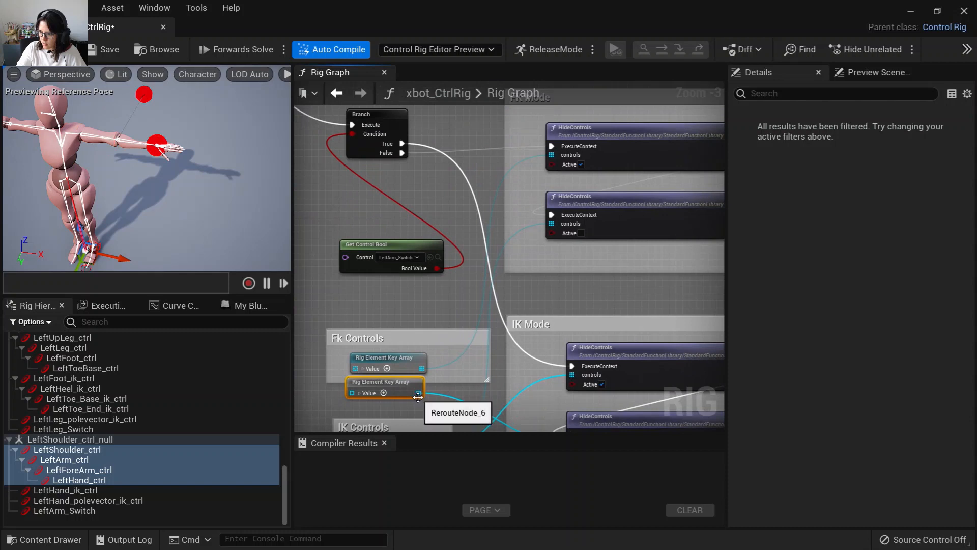
left_click_drag(418, 397, 549, 157)
left_click(454, 393)
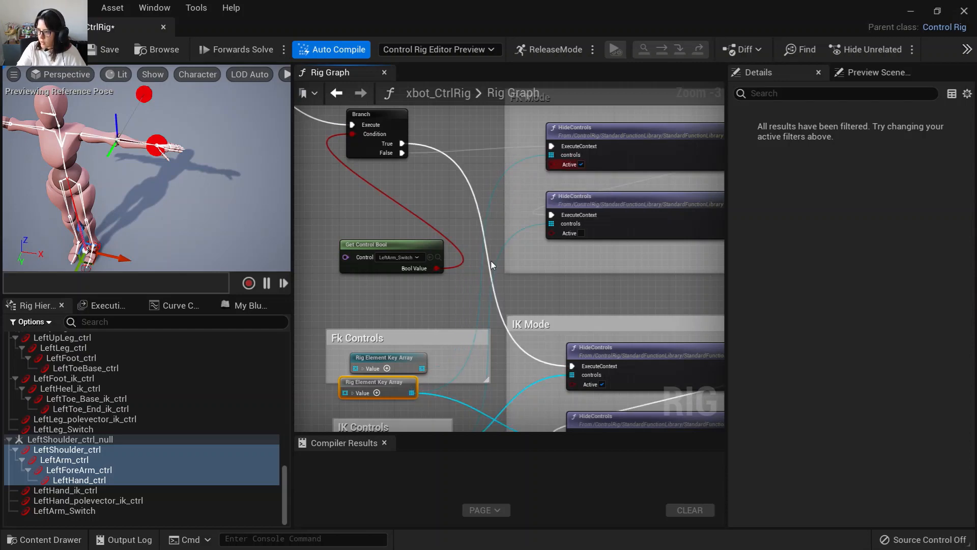
right_click_drag(493, 264, 484, 143)
left_click(393, 236)
left_click_drag(383, 269, 383, 249)
right_click_drag(390, 278, 390, 235)
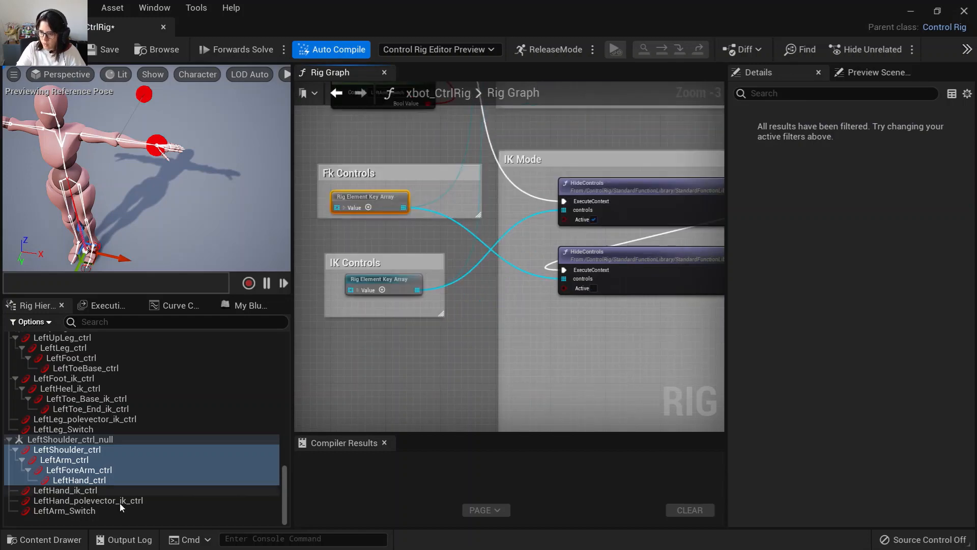
Create an item array of LeftHand_ik_ctrl and LeftHand_polevector_ik_ctrl in the rig graph.
left_click(91, 490)
left_click(102, 500, "shift")
left_click_drag(102, 500, 377, 349)
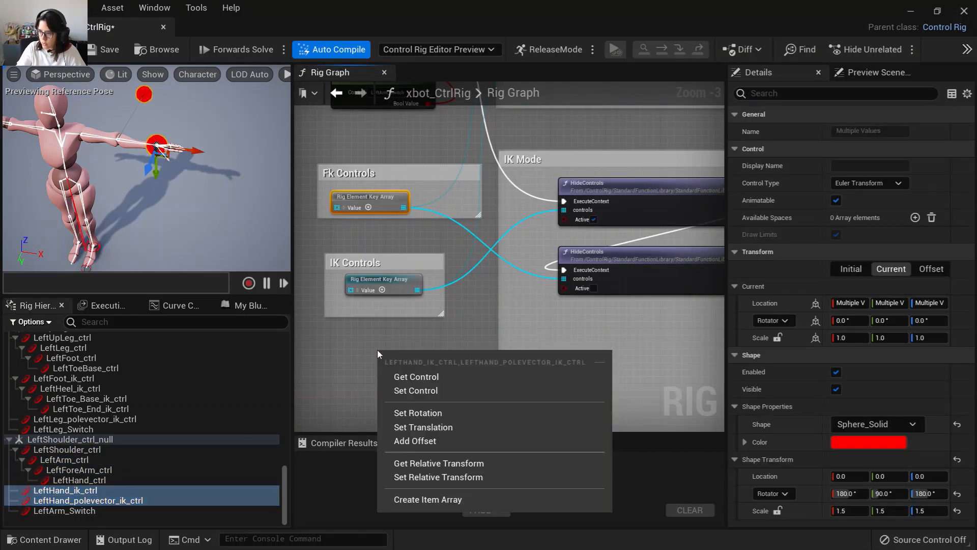
left_click(407, 503)
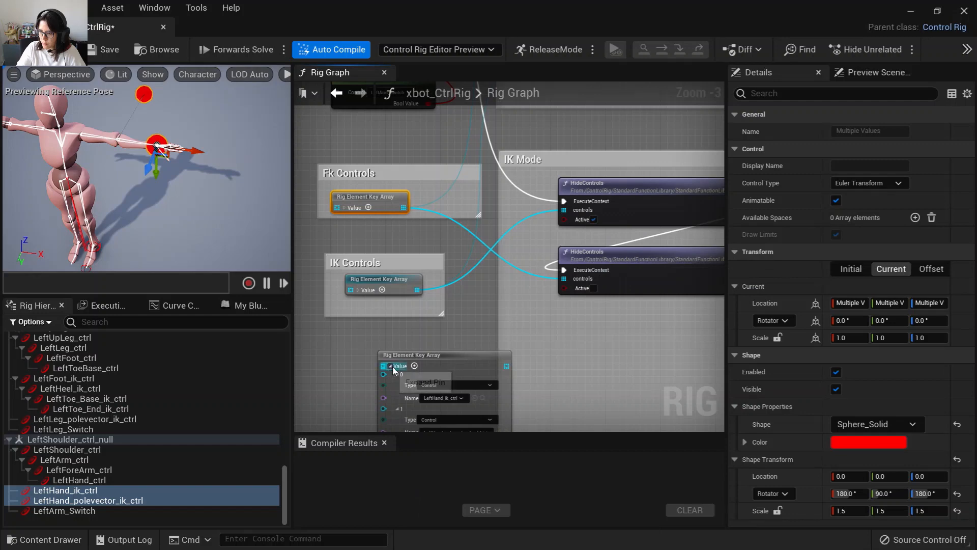
left_click(391, 366)
Swap the new IK array in for the old IK Controls array, connect it to both HideControls nodes, and compile.
left_click_drag(441, 356, 564, 213)
key("Delete")
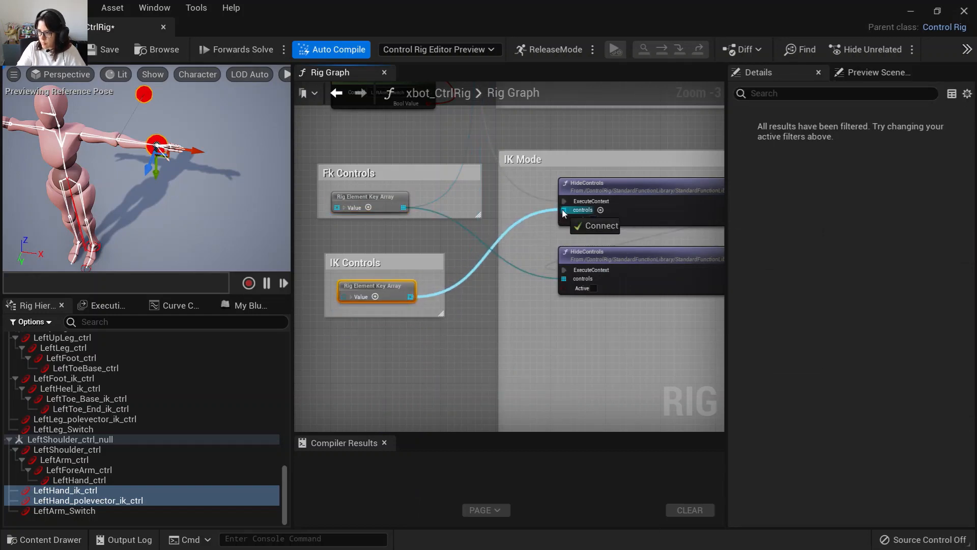
right_click_drag(503, 198, 450, 270)
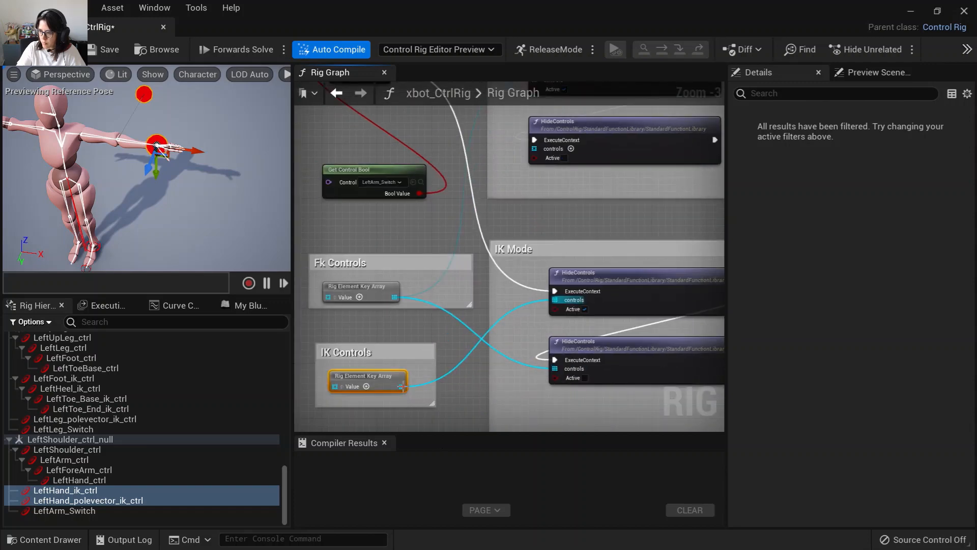
left_click_drag(400, 387, 537, 265)
right_click_drag(523, 331, 518, 247)
left_click(105, 50)
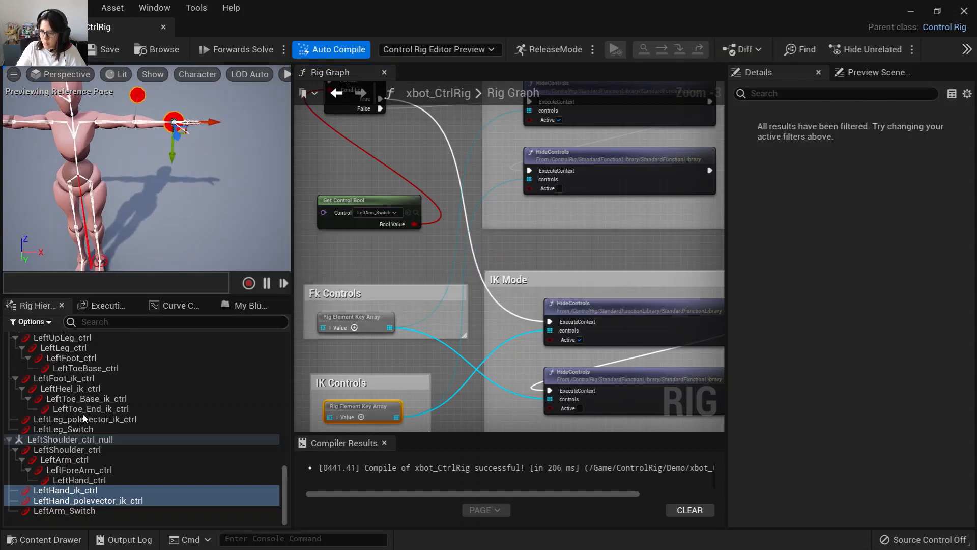
Turn off LeftArm_Switch's current value and rotate the FK arm controls in the viewport to test FK mode.
left_click(65, 512)
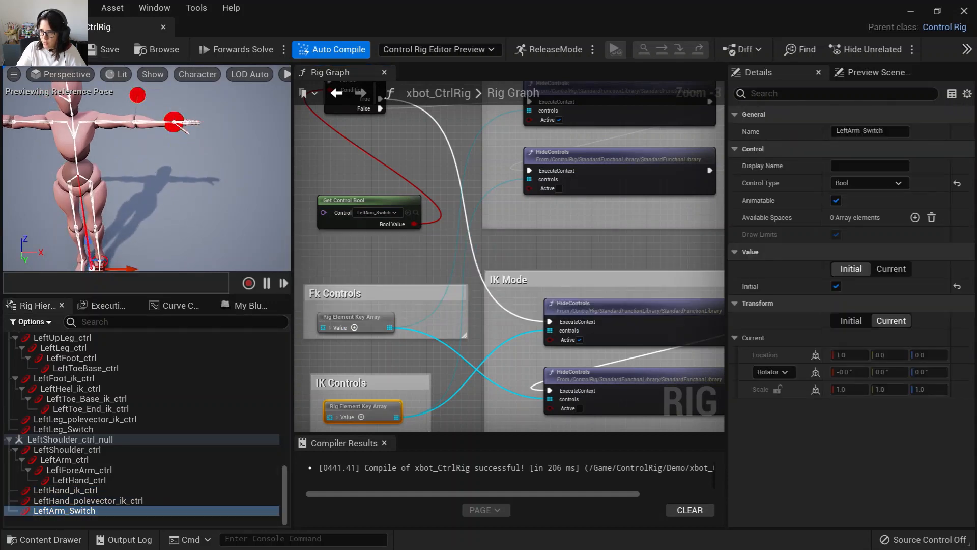
left_click(66, 490)
left_click_drag(199, 135, 189, 135)
left_click(66, 510)
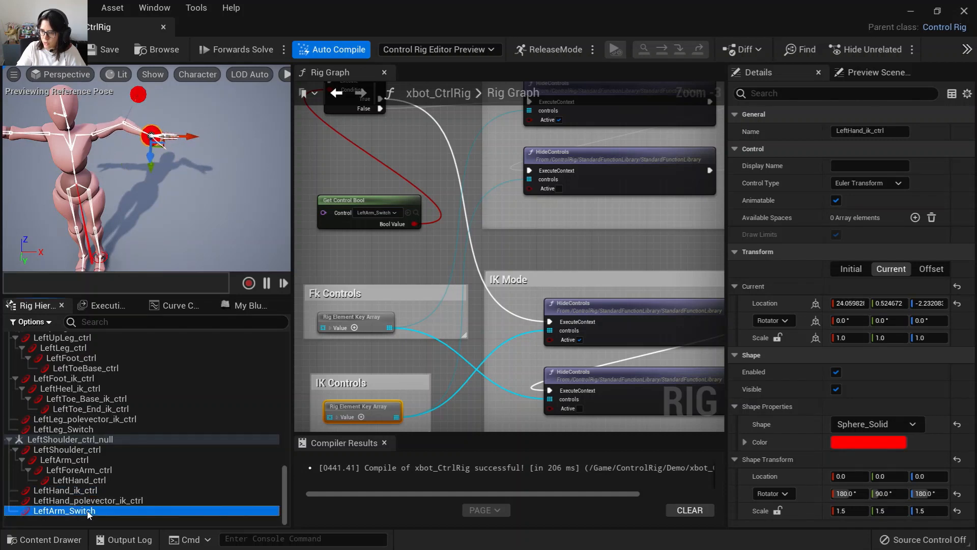
left_click(883, 269)
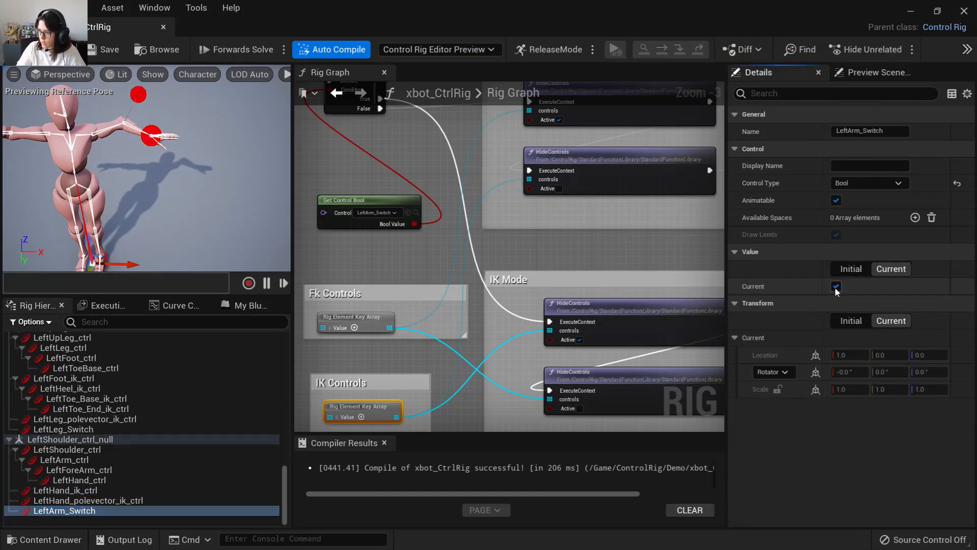
left_click(835, 287)
scroll(146, 168, "up", 6)
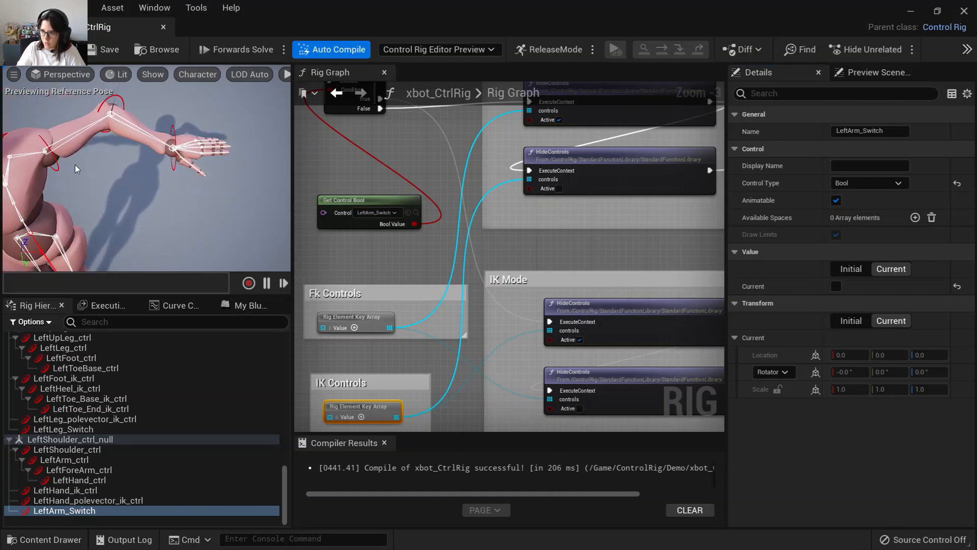
left_click(57, 166)
left_click_drag(76, 187, 166, 180)
Turn LeftArm_Switch back on, move the IK hand and pole vector controls to test IK mode, and save the rig.
left_click(61, 510)
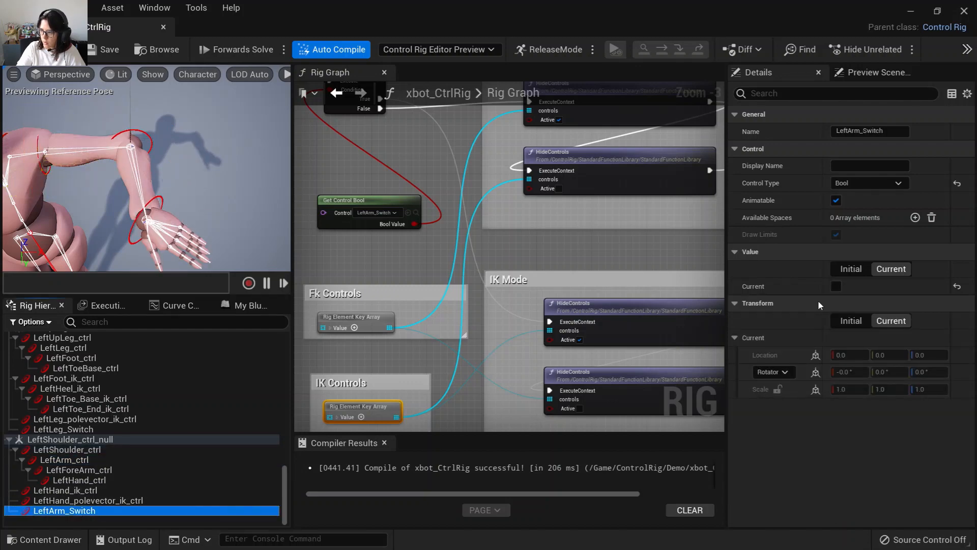
left_click(835, 286)
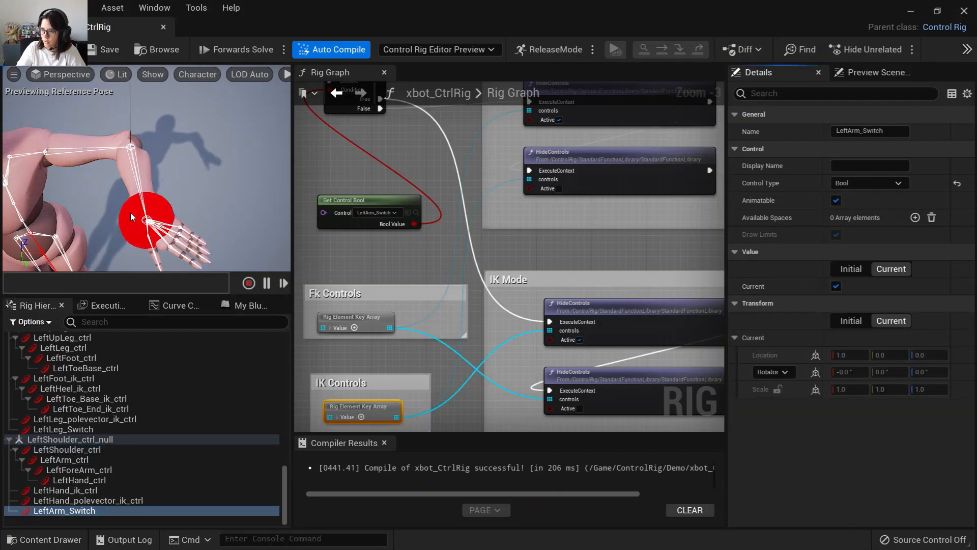
left_click(167, 201)
scroll(196, 197, "down", 5)
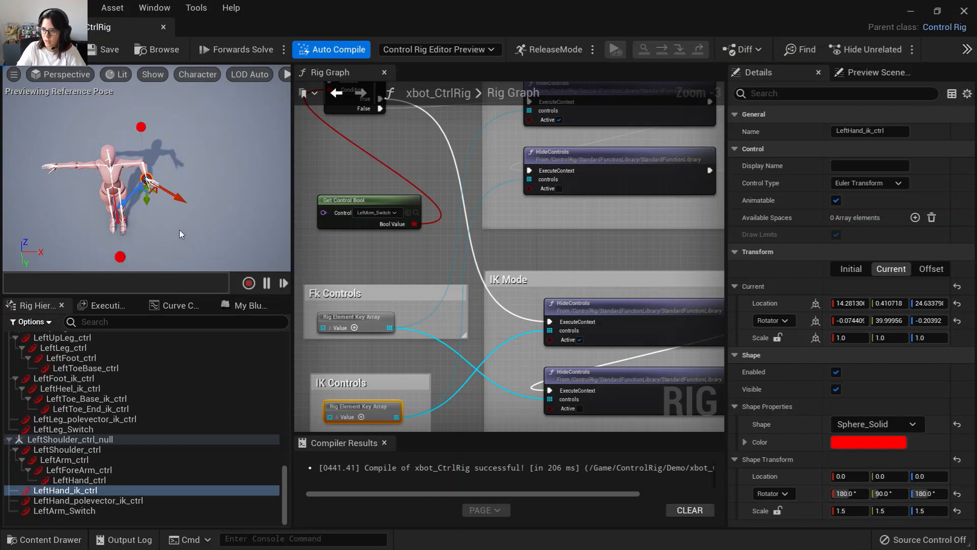
left_click_drag(128, 213, 133, 161, "alt")
left_click(156, 105)
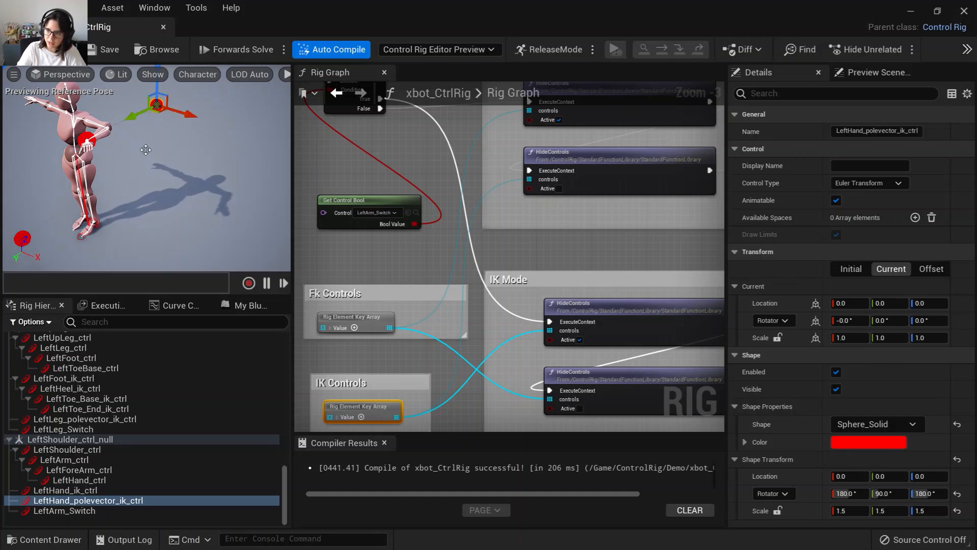
right_click_drag(148, 164, 128, 178)
right_click_drag(197, 181, 223, 177)
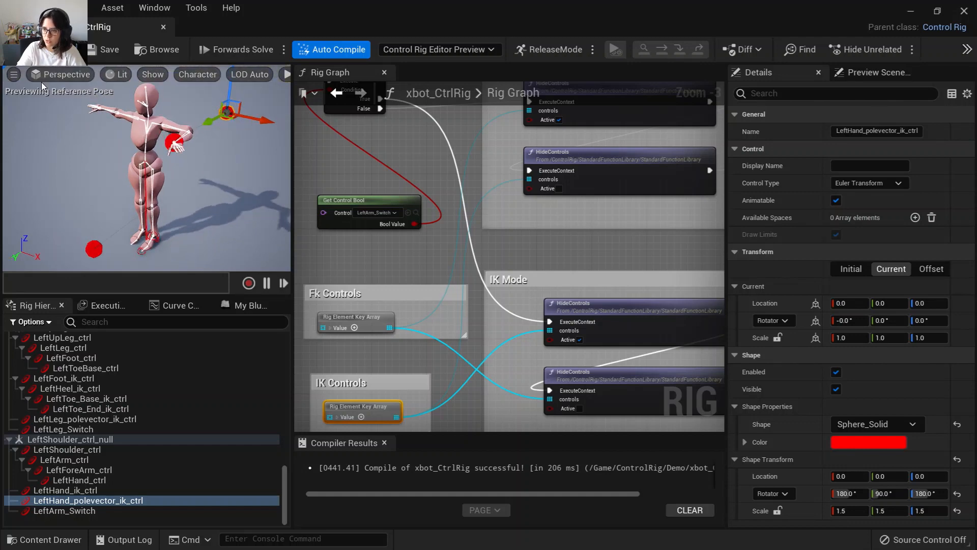
left_click(41, 50)
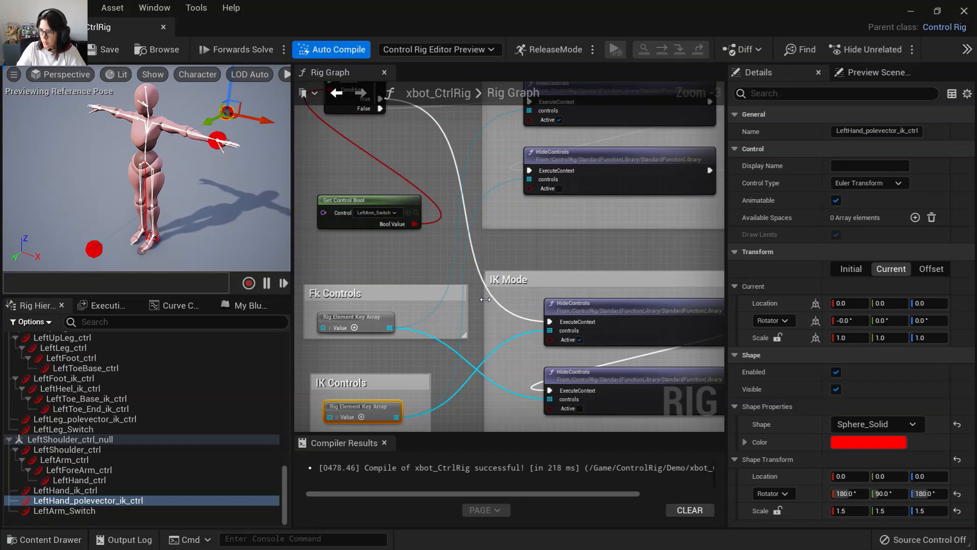
scroll(485, 299, "down", 5)
scroll(450, 368, "down", 3)
right_click_drag(433, 366, 371, 261)
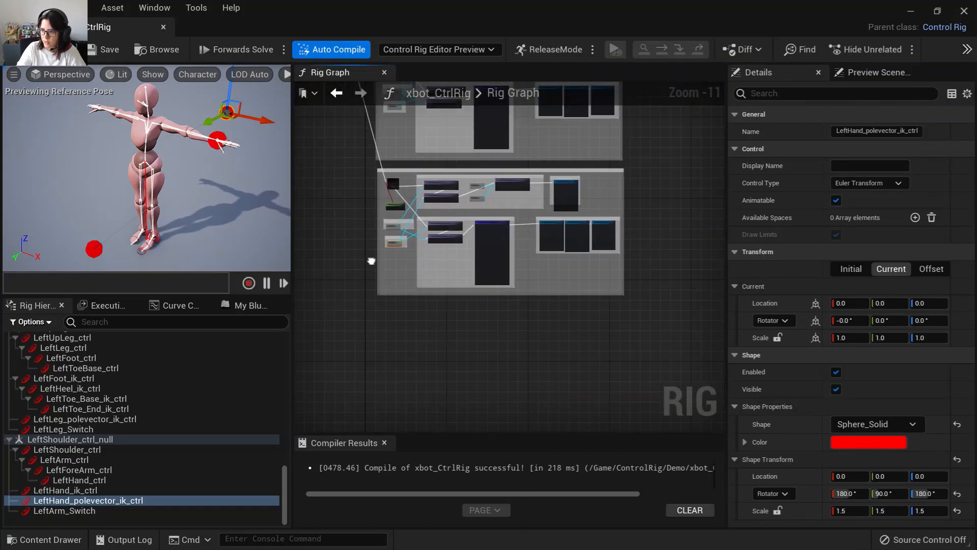
right_click_drag(407, 396, 397, 322)
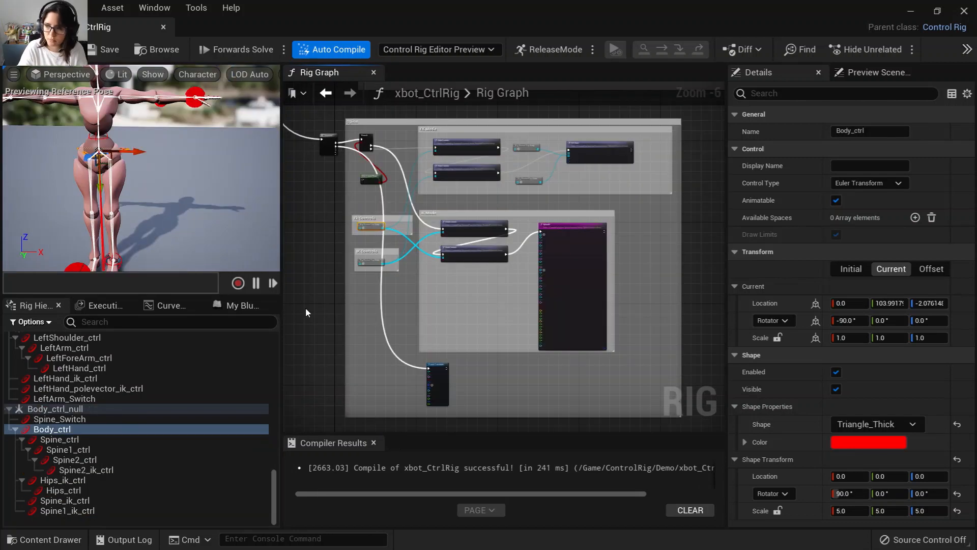
left_click(311, 274)
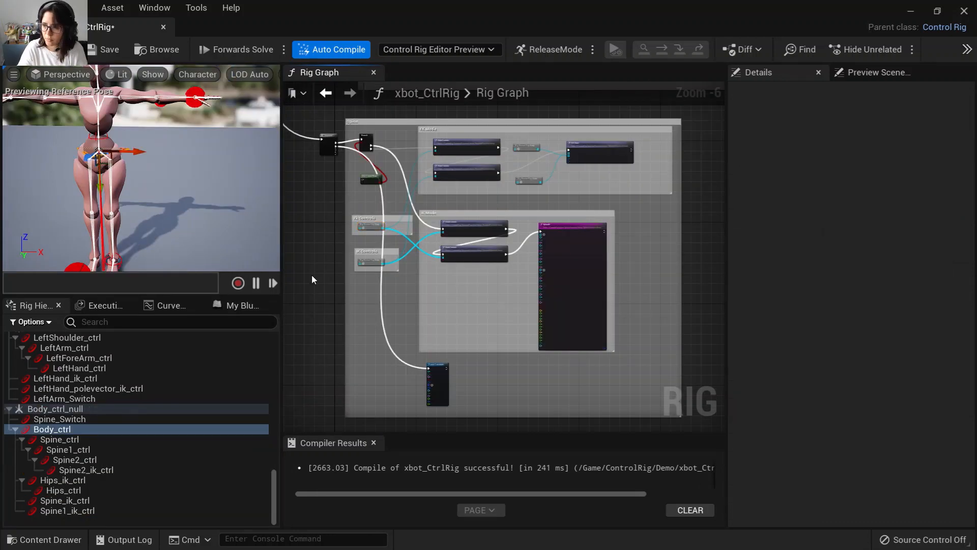
Examine the Spine section's FK Mode item arrays and FKChain node in the rig graph.
right_click_drag(309, 264, 347, 306)
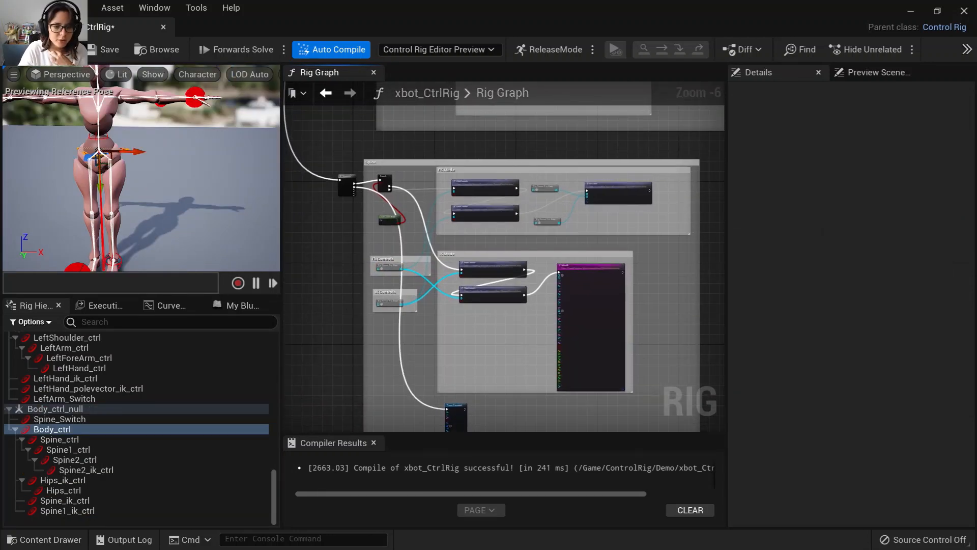
right_click_drag(311, 256, 323, 316)
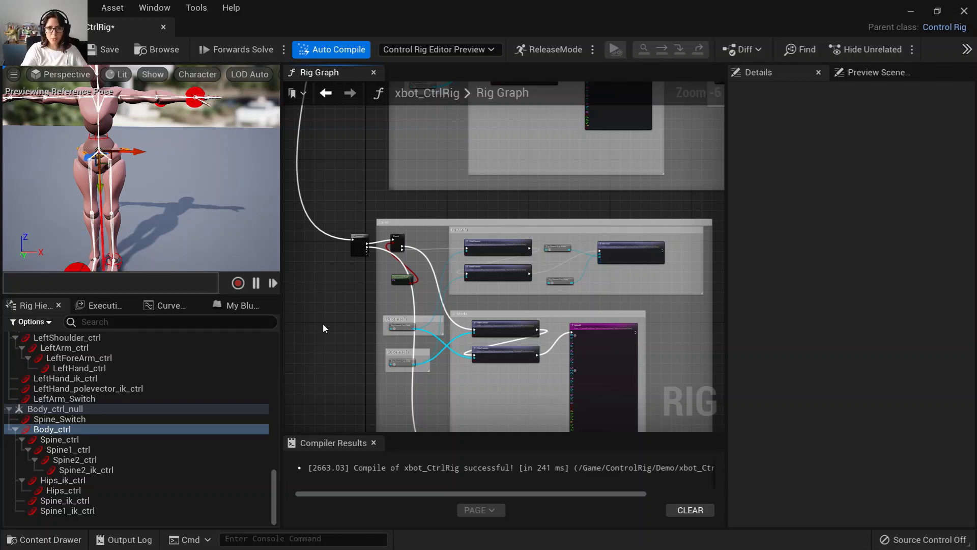
scroll(325, 344, "up", 1)
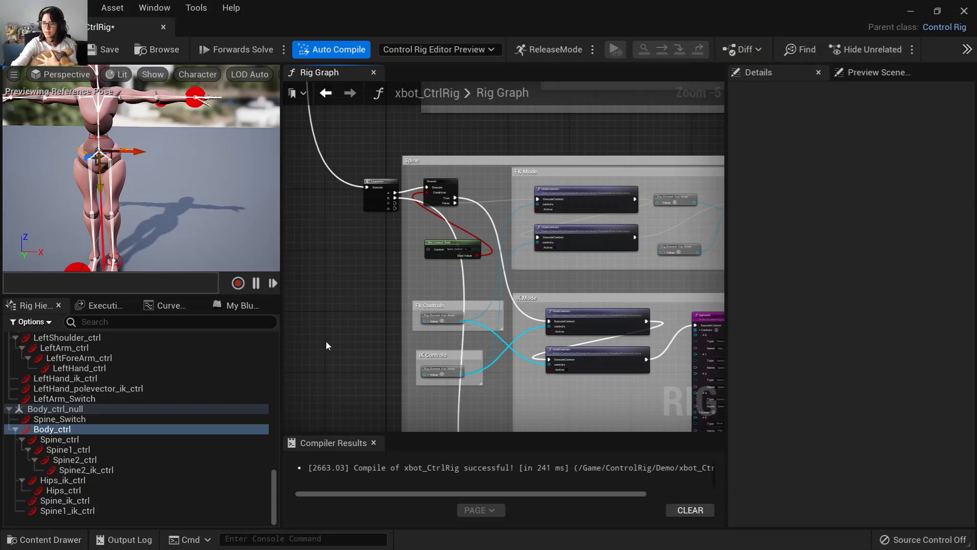
right_click_drag(367, 252, 286, 259)
scroll(584, 272, "up", 1)
scroll(585, 271, "up", 2)
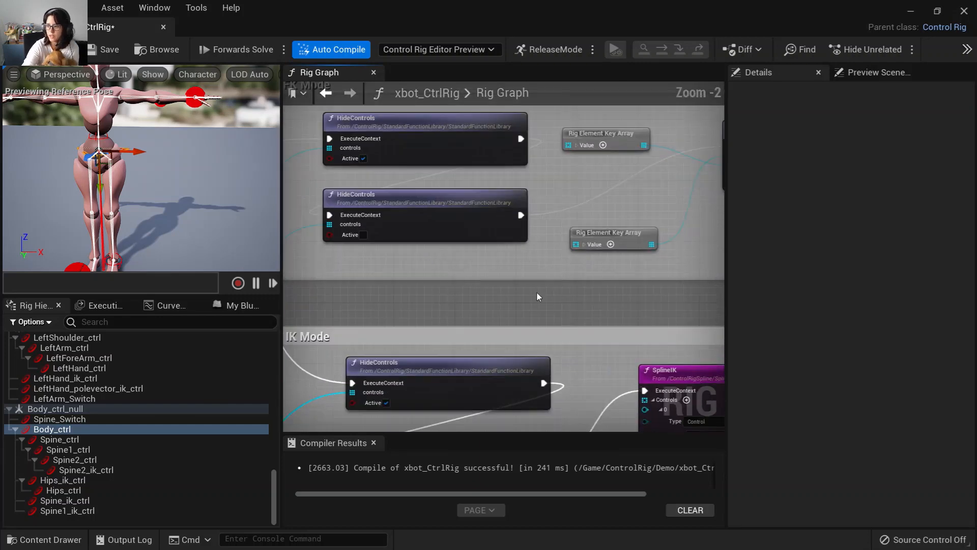
right_click_drag(462, 283, 490, 308)
scroll(525, 324, "down", 2)
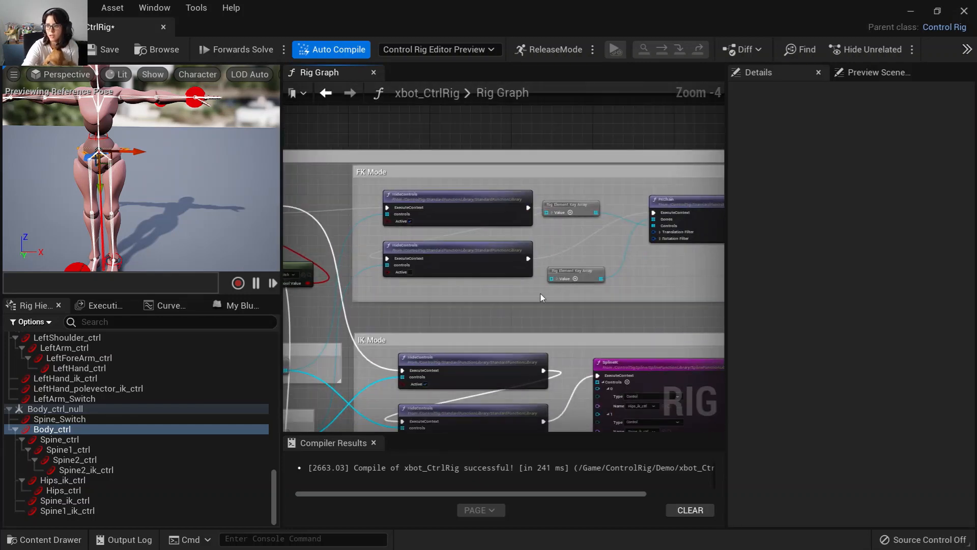
scroll(437, 236, "down", 2)
right_click_drag(534, 375, 544, 340)
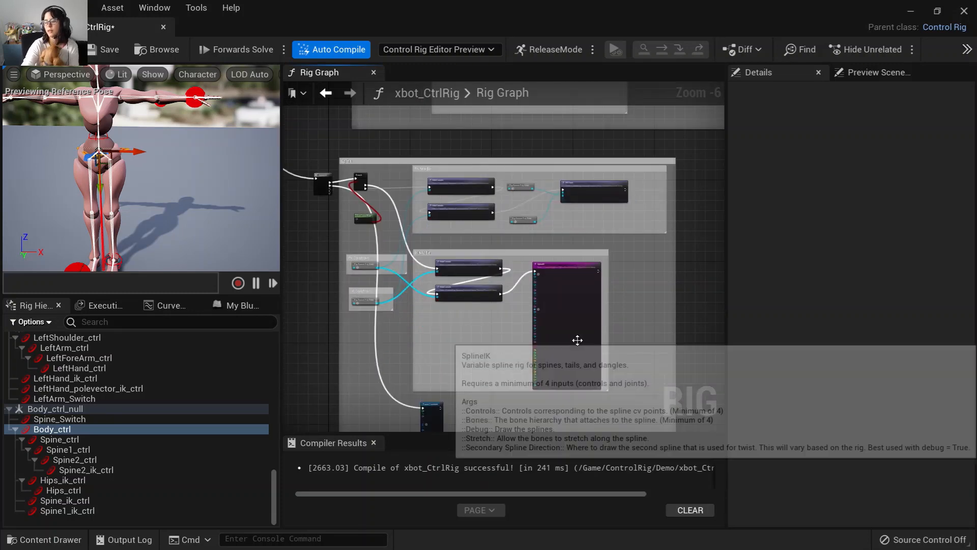
scroll(580, 276, "up", 5)
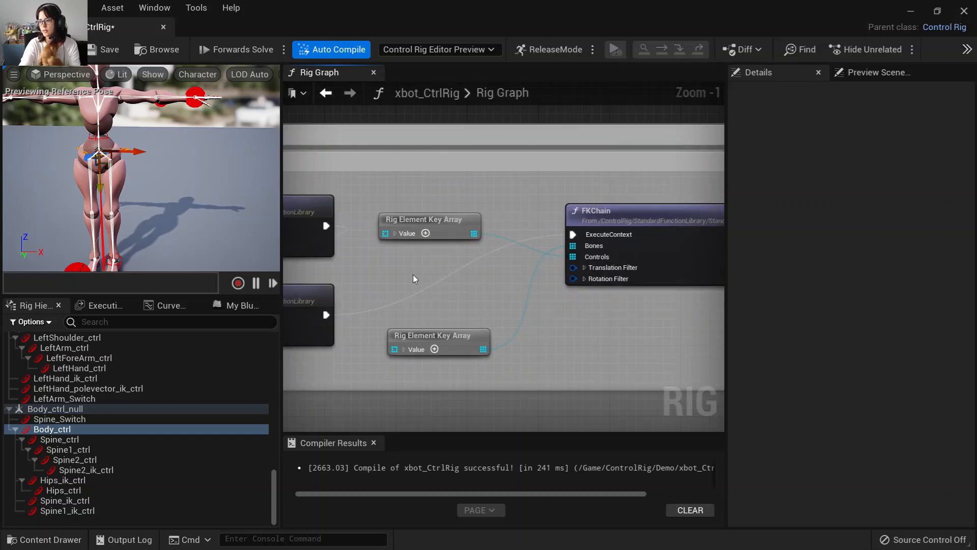
left_click(395, 233)
left_click_drag(422, 219, 422, 175)
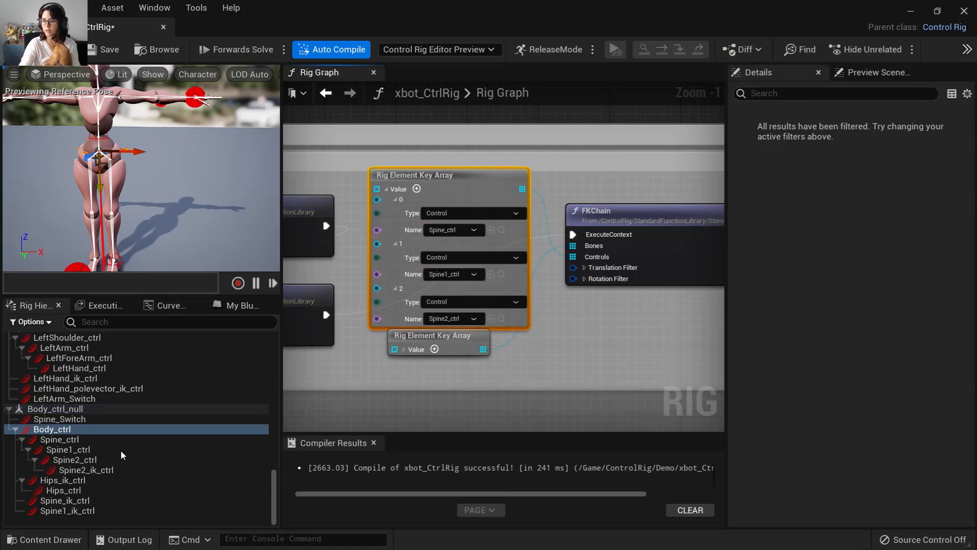
Inspect the spine controls in the hierarchy and viewport, and the SplineIK node's control and bone inputs.
left_click(94, 441)
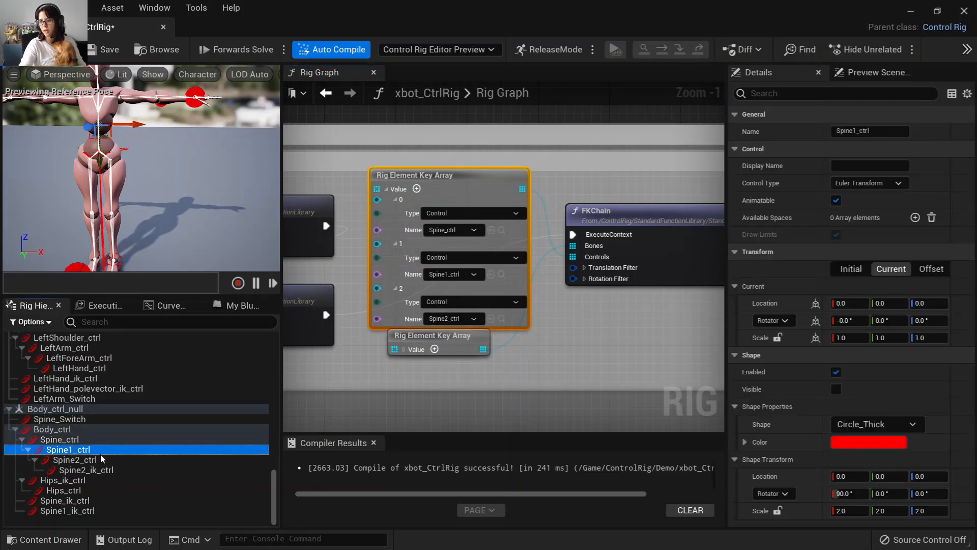
left_click(101, 458)
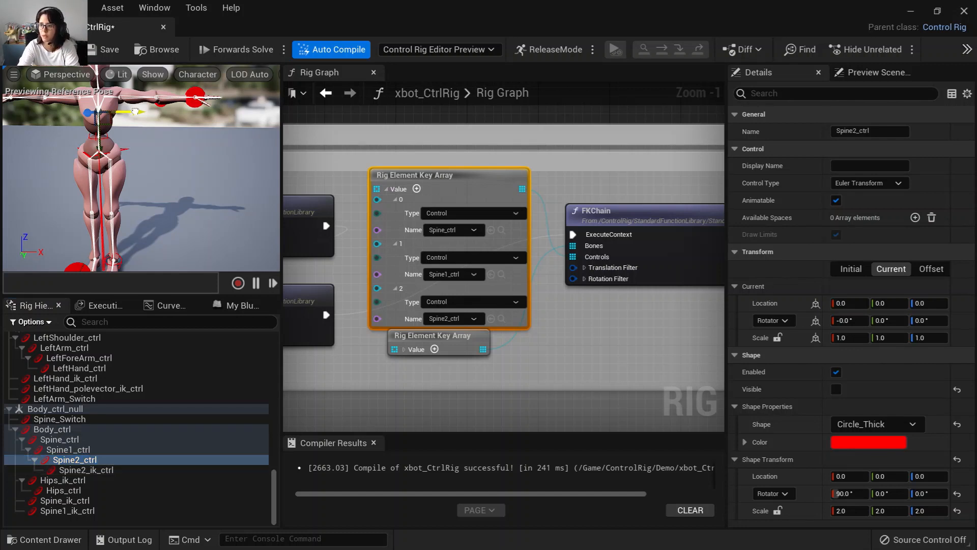
mouse_move(135, 111)
left_mouse_down()
mouse_move(119, 114)
mouse_move(127, 113)
left_mouse_up()
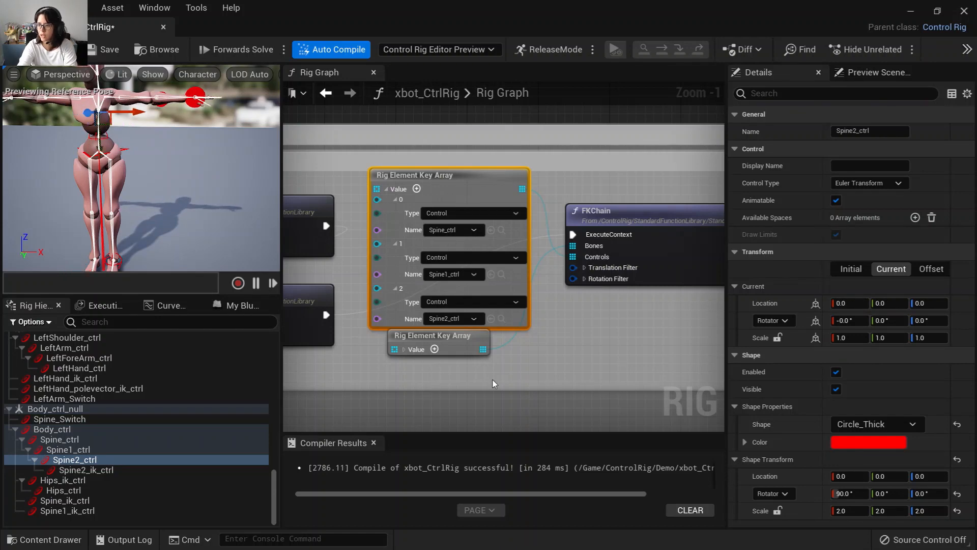
right_click_drag(569, 378, 519, 164)
scroll(470, 272, "down", 2)
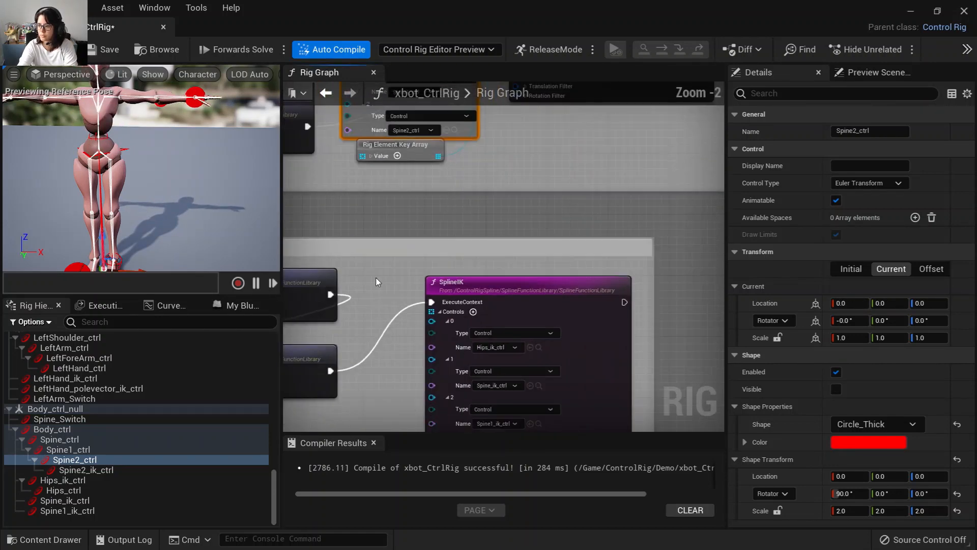
right_click_drag(363, 277, 499, 102)
right_click_drag(523, 241, 396, 279)
scroll(411, 288, "up", 1)
right_click_drag(465, 275, 445, 296)
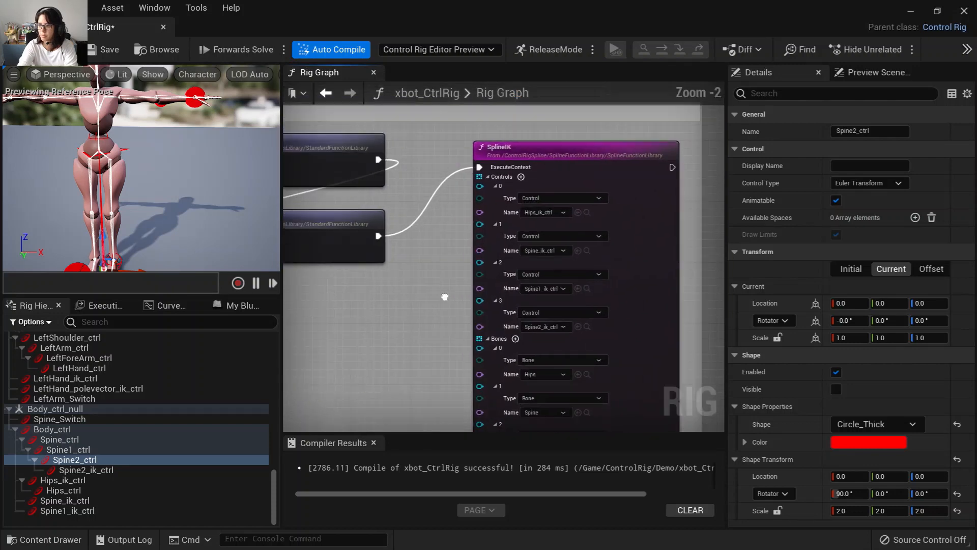
right_click_drag(386, 299, 563, 299)
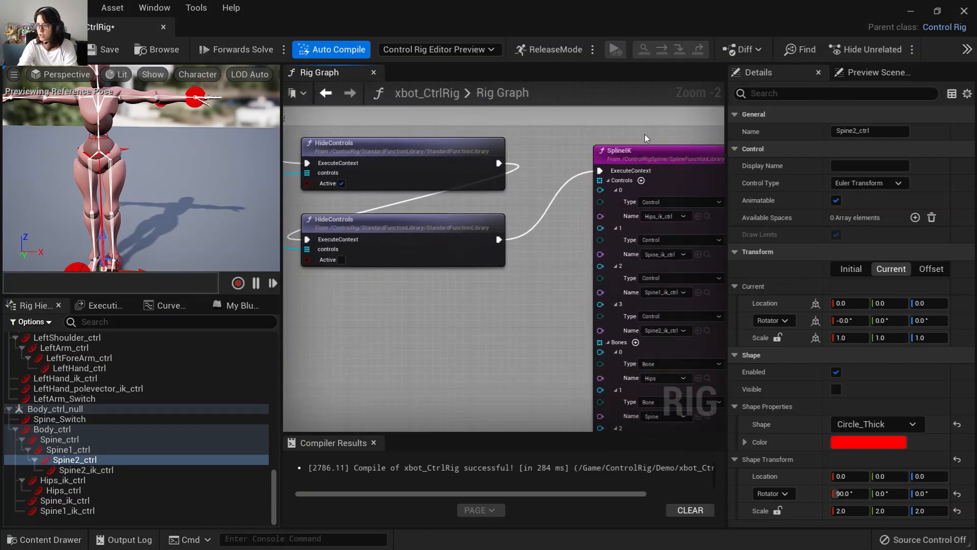
Scroll through the SplineIK node to review its Controls and Bones arrays and axis inputs.
right_click_drag(563, 247, 386, 257)
scroll(472, 264, "up", 2)
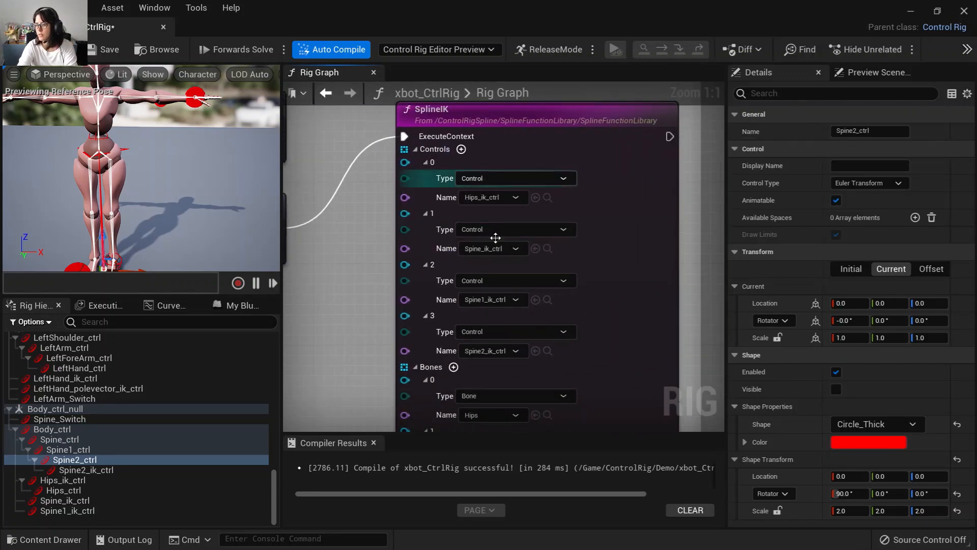
right_click_drag(314, 349, 318, 326)
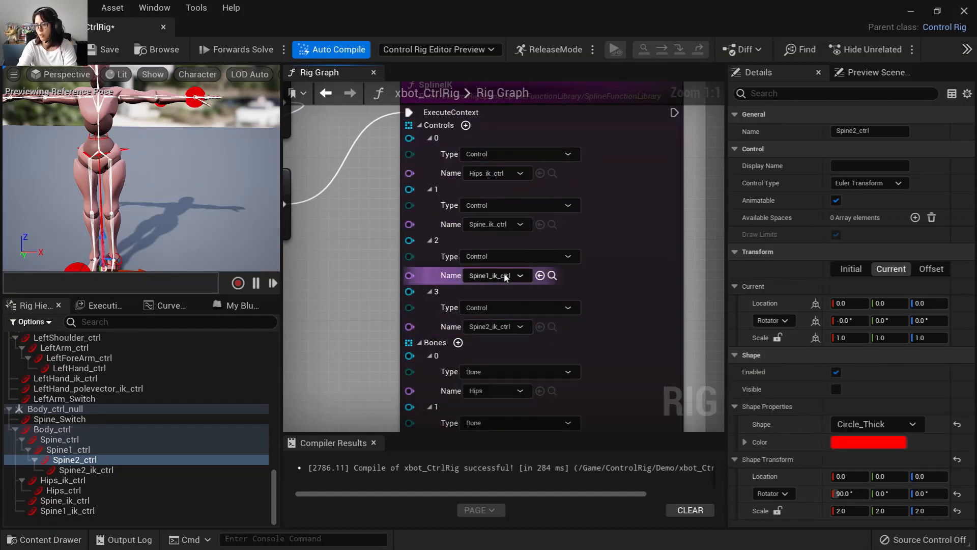
right_click_drag(334, 362, 324, 213)
right_click_drag(379, 301, 363, 223)
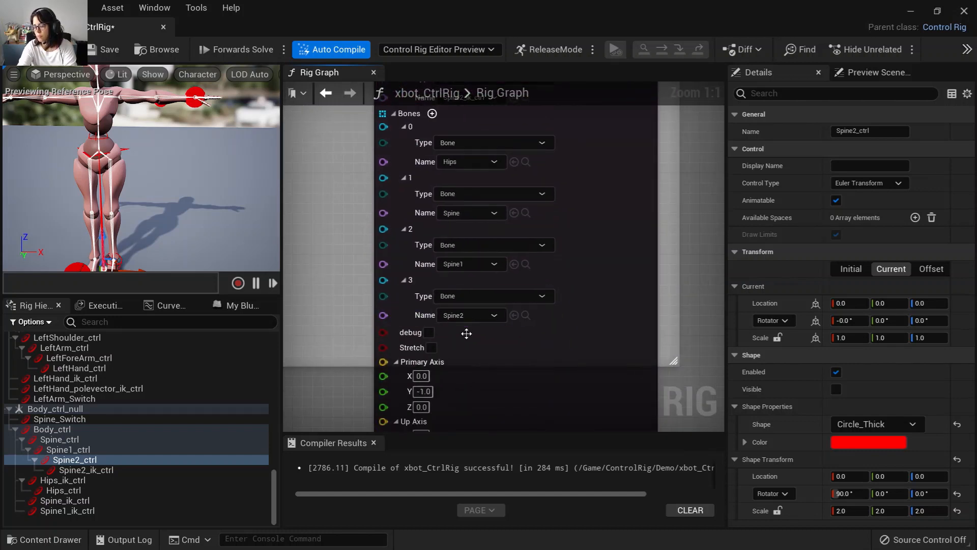
right_click_drag(317, 302, 355, 384)
right_click_drag(341, 317, 339, 371)
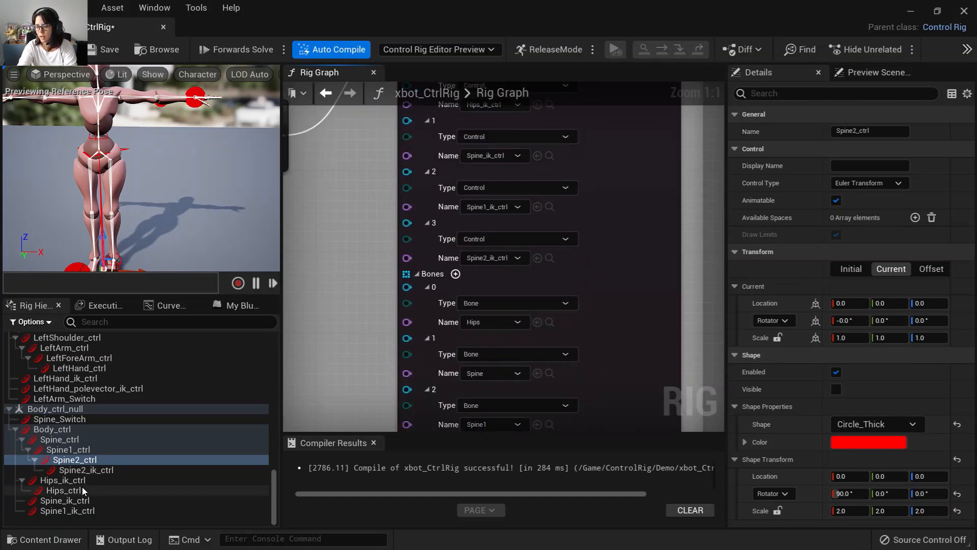
Select Spine_Switch, Spine_ctrl and Body_ctrl in the hierarchy to compare their control settings.
left_click(69, 417)
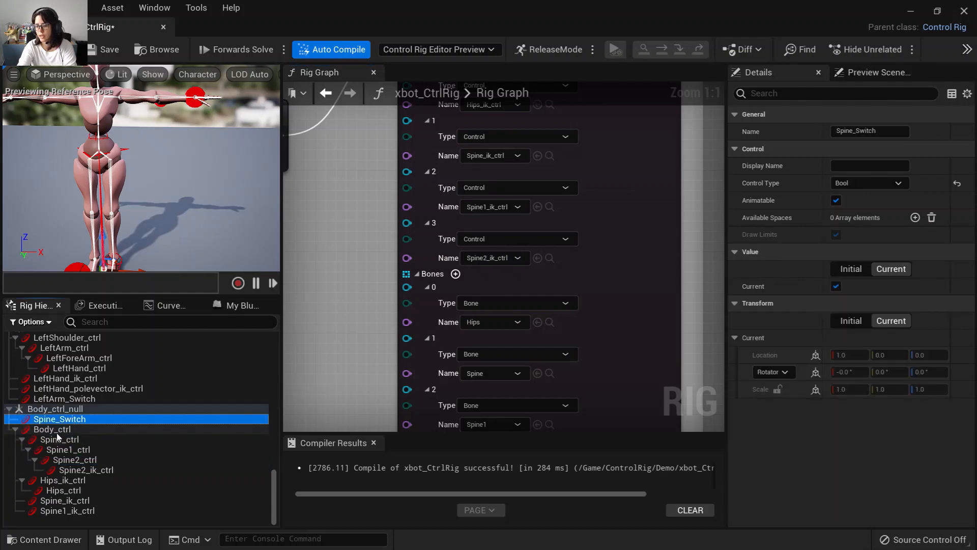
left_click(67, 430)
left_click(78, 440)
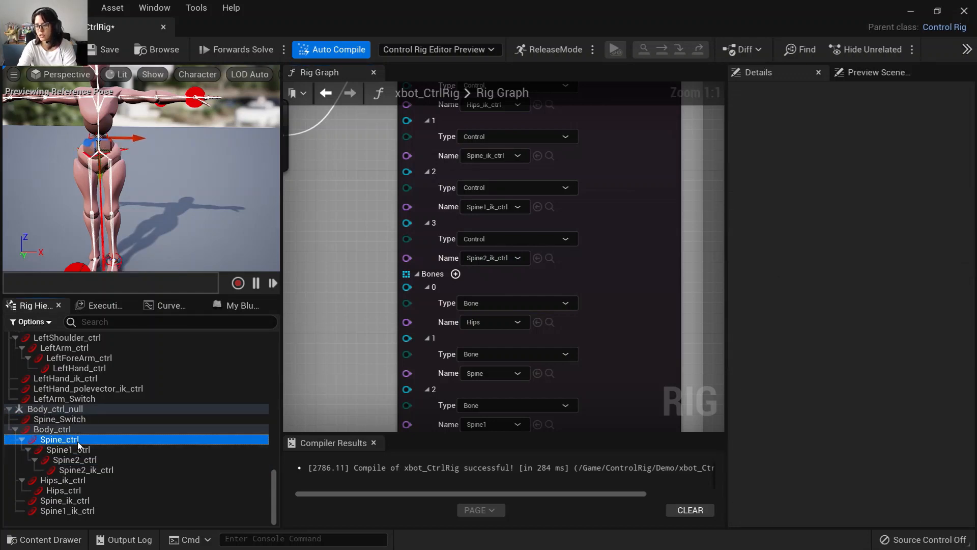
left_click(76, 429)
left_click(82, 439)
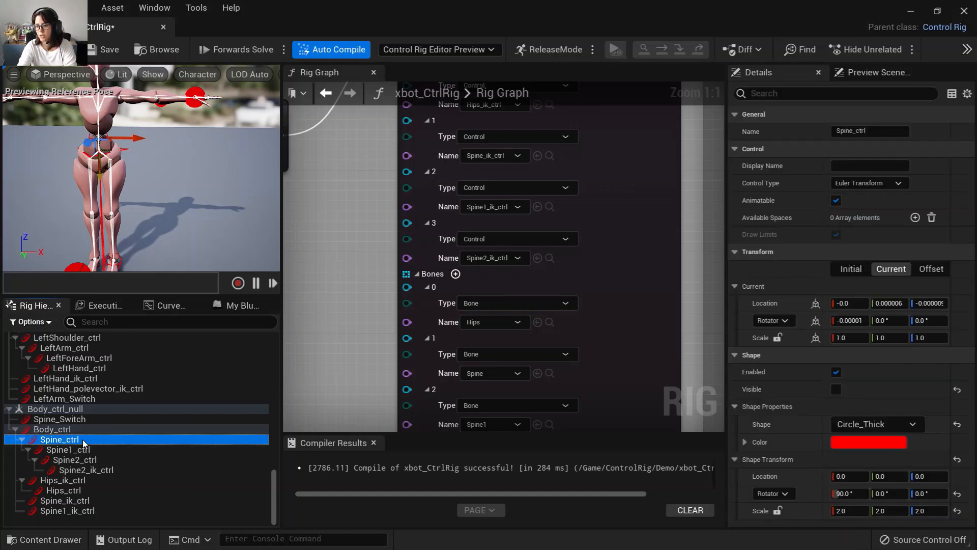
left_click(68, 430)
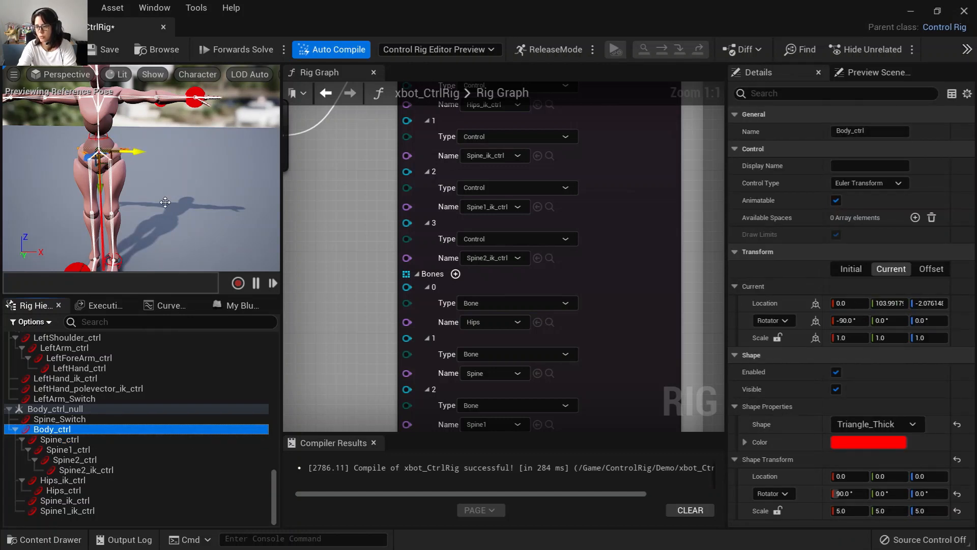
Navigate the rig graph to review the Spine section's branch logic and the Parent Constraint node for Hips.
right_click_drag(324, 248, 405, 414)
scroll(419, 408, "down", 4)
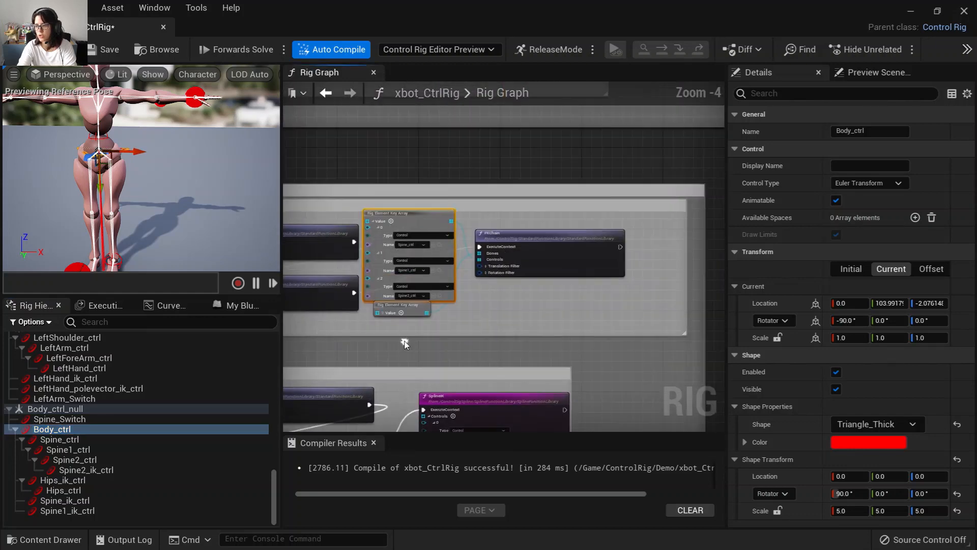
right_click_drag(399, 337, 672, 322)
right_click_drag(503, 325, 671, 316)
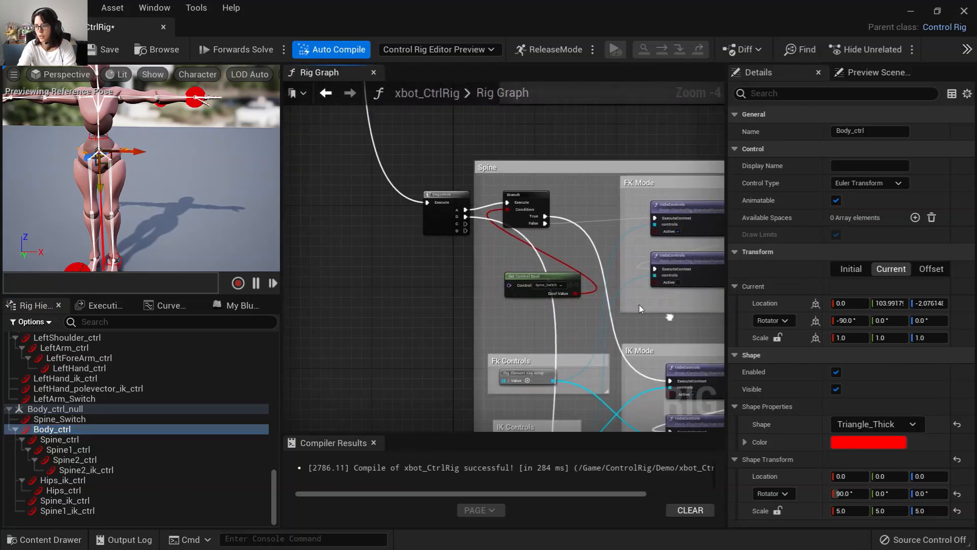
right_click_drag(453, 299, 401, 306)
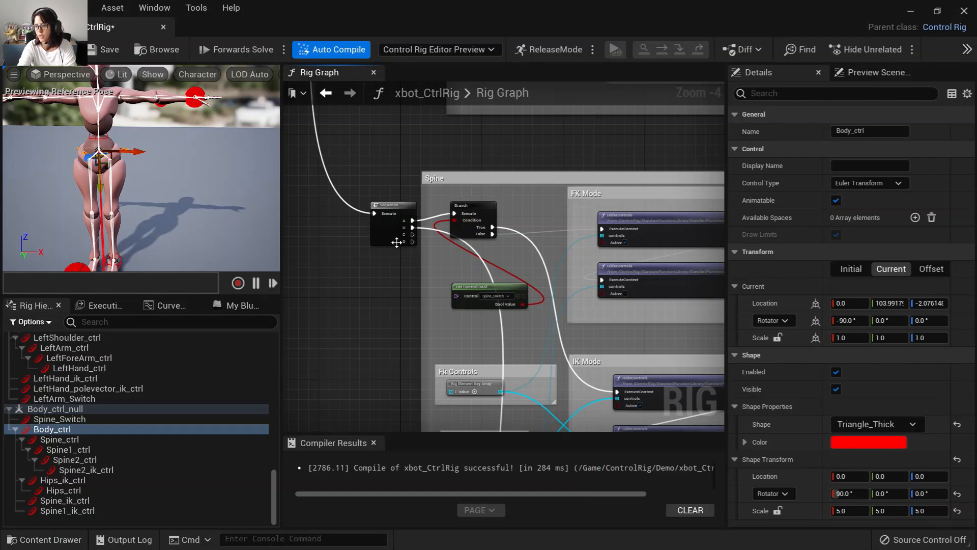
right_click_drag(435, 340, 383, 173)
right_click_drag(403, 346, 356, 189)
right_click_drag(427, 337, 344, 227)
scroll(433, 307, "up", 3)
left_click_drag(450, 174, 450, 157)
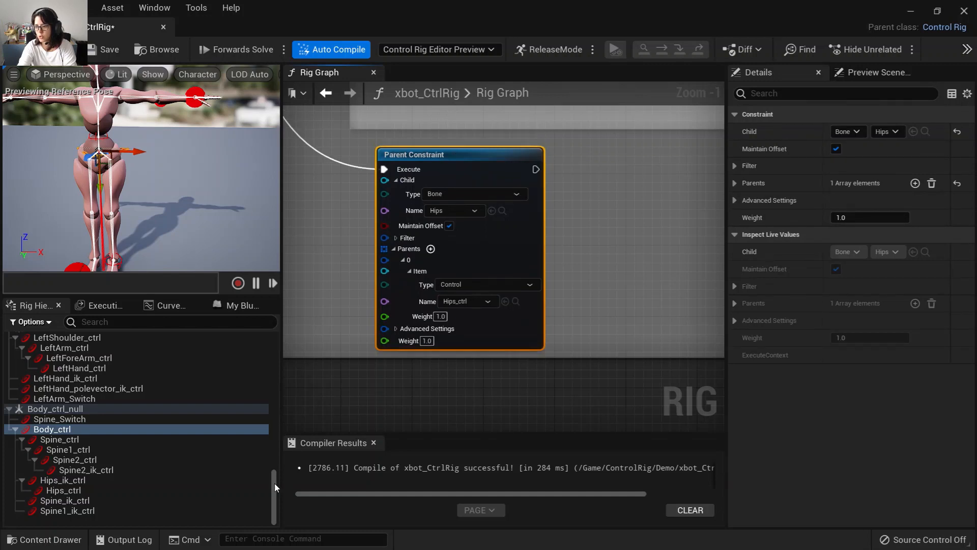
Select the body and hips controls and move Hips_ik_ctrl in the viewport to test it.
mouse_move(274, 482)
left_mouse_down()
mouse_move(273, 356)
mouse_move(274, 497)
left_mouse_up()
left_click(58, 412)
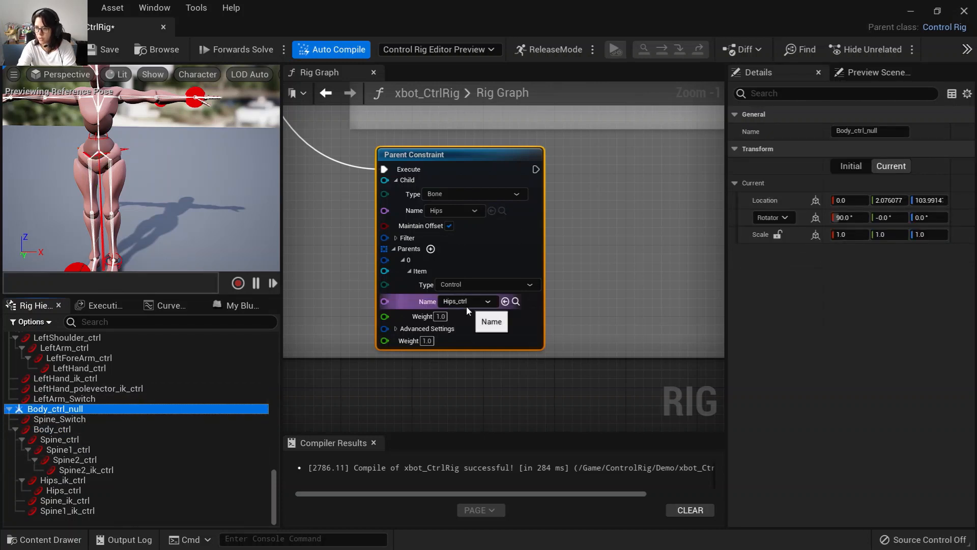
left_click(52, 430)
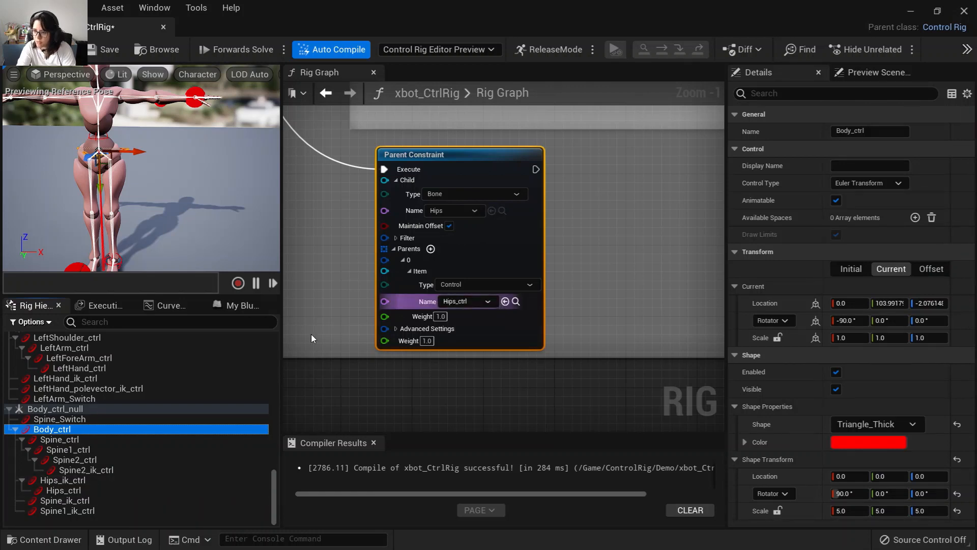
left_click(68, 490)
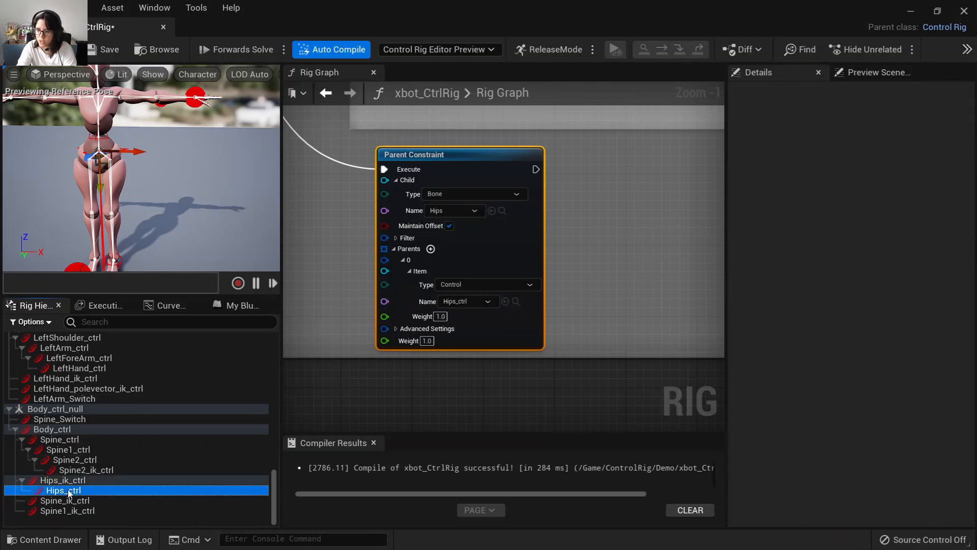
left_click(65, 481)
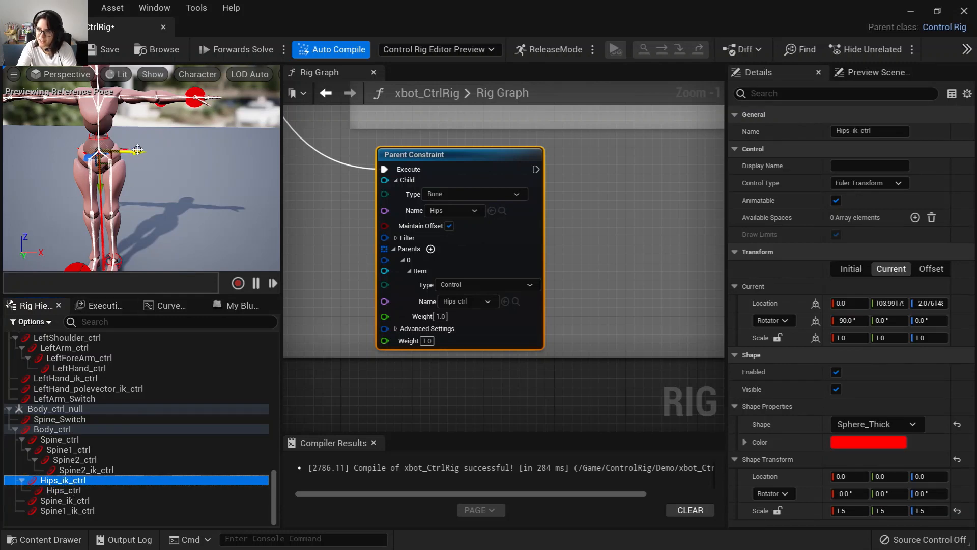
mouse_move(138, 149)
left_mouse_down()
mouse_move(148, 153)
mouse_move(135, 159)
mouse_move(147, 153)
left_mouse_up()
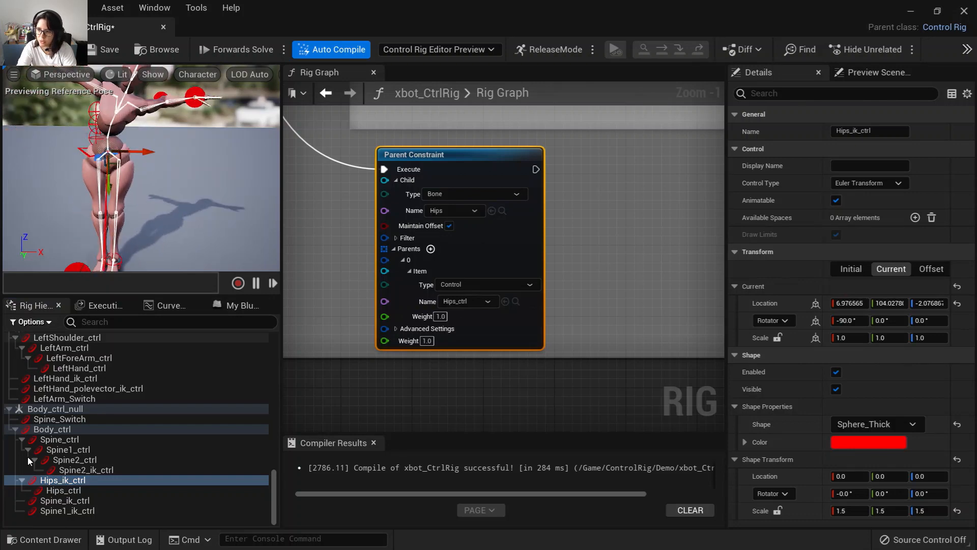
left_click(70, 491)
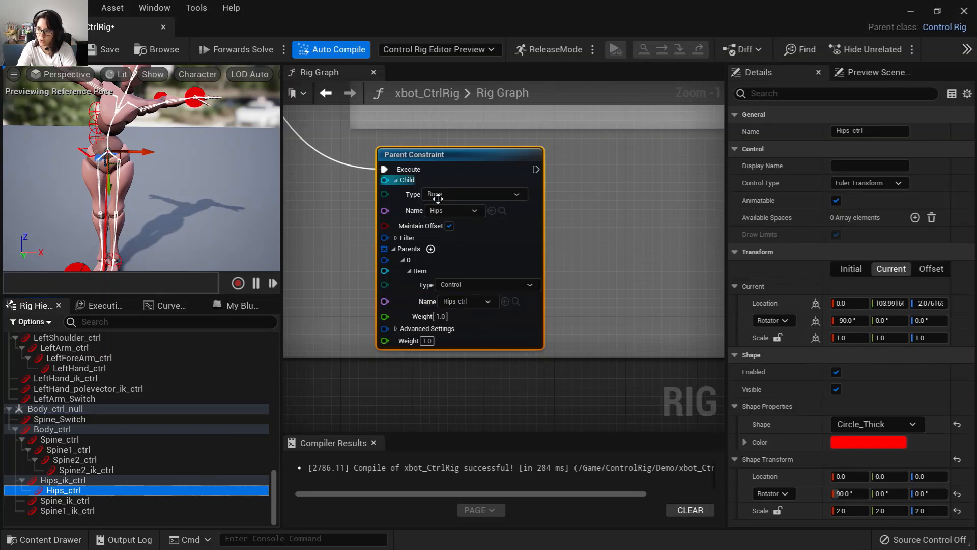
left_click(83, 480)
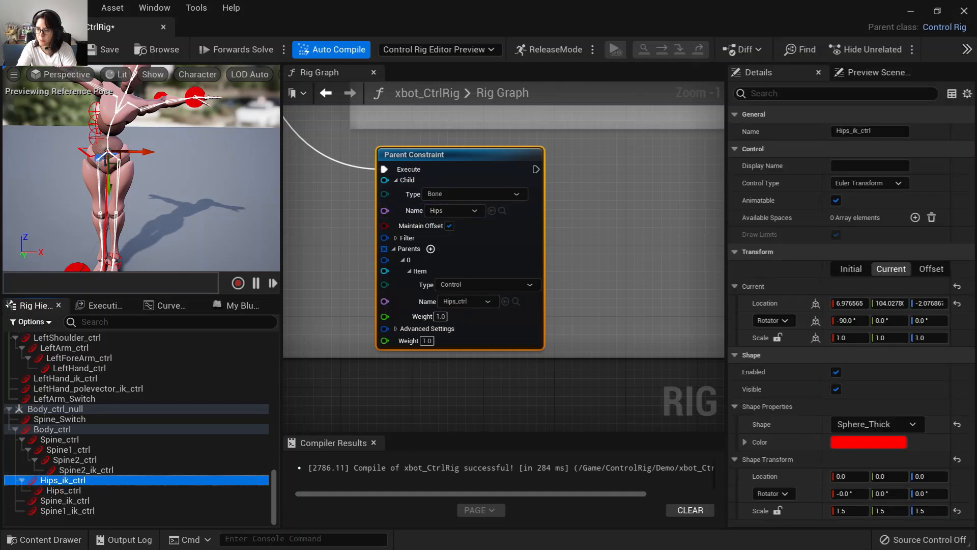
left_click(32, 199)
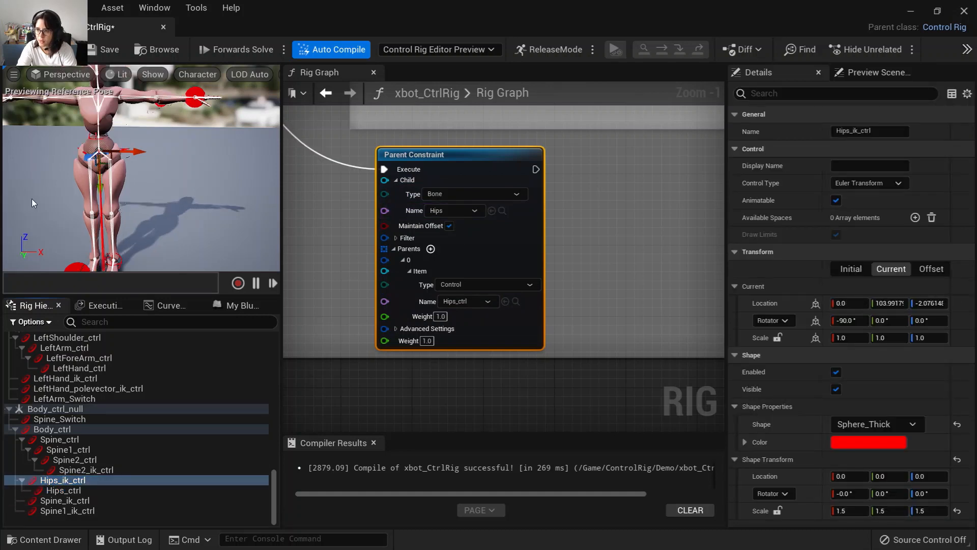
Collapse the Spine_ctrl and Hips_ik_ctrl branches under Body_ctrl in the hierarchy.
left_click(82, 490)
left_click(81, 480)
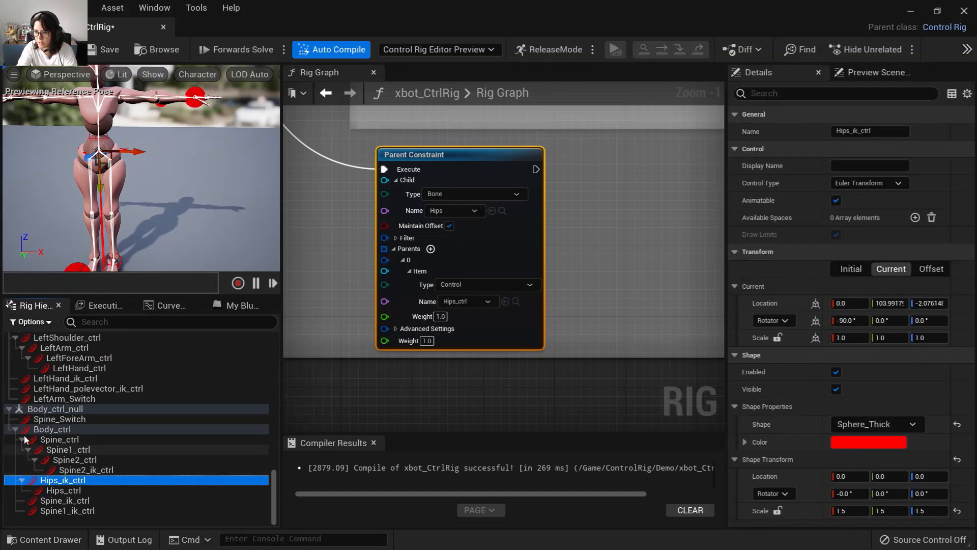
left_click(40, 432)
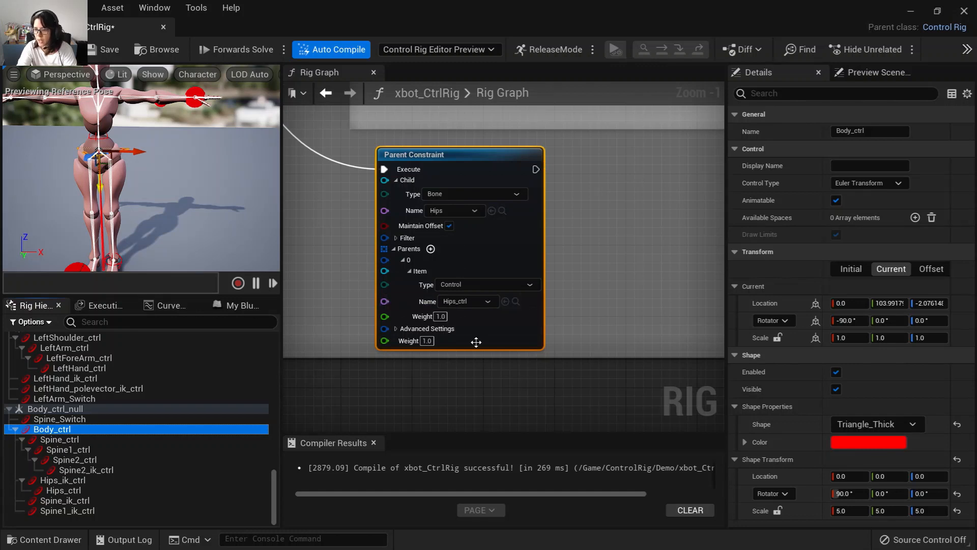
left_click(21, 440)
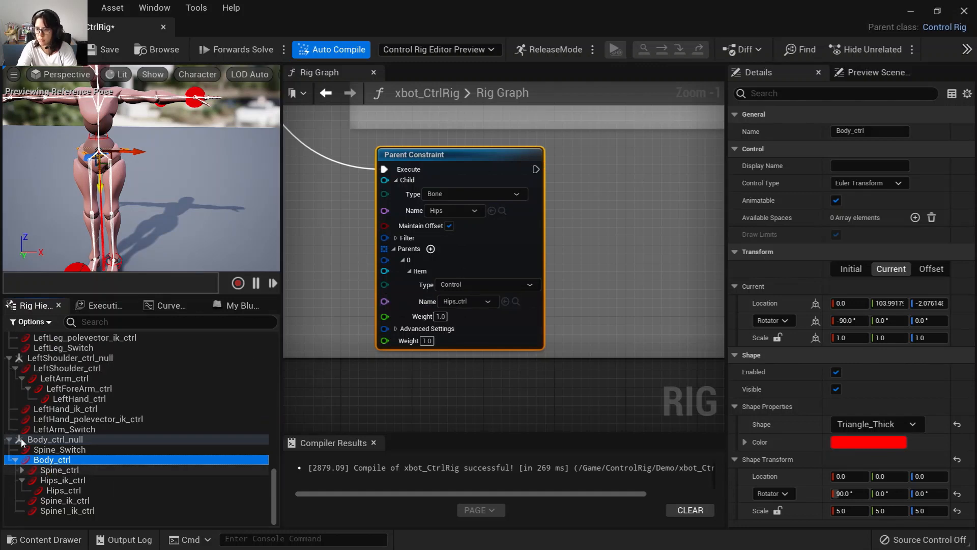
left_click(22, 480)
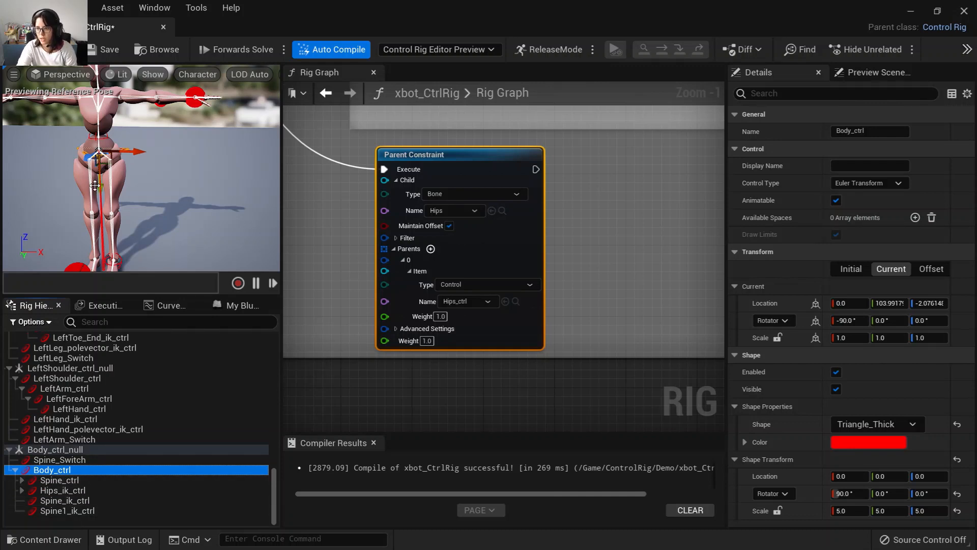
Rotate Body_ctrl about 30° and move it up in the viewport, then undo the move.
left_click_drag(100, 188, 100, 190)
left_click_drag(98, 216, 162, 171)
key("e")
left_click(56, 49)
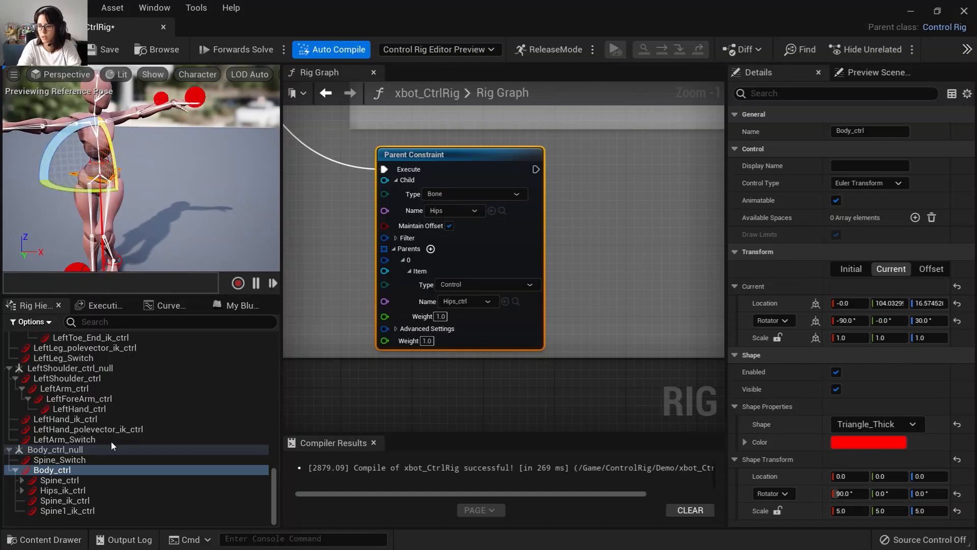
left_click(66, 470)
key("w")
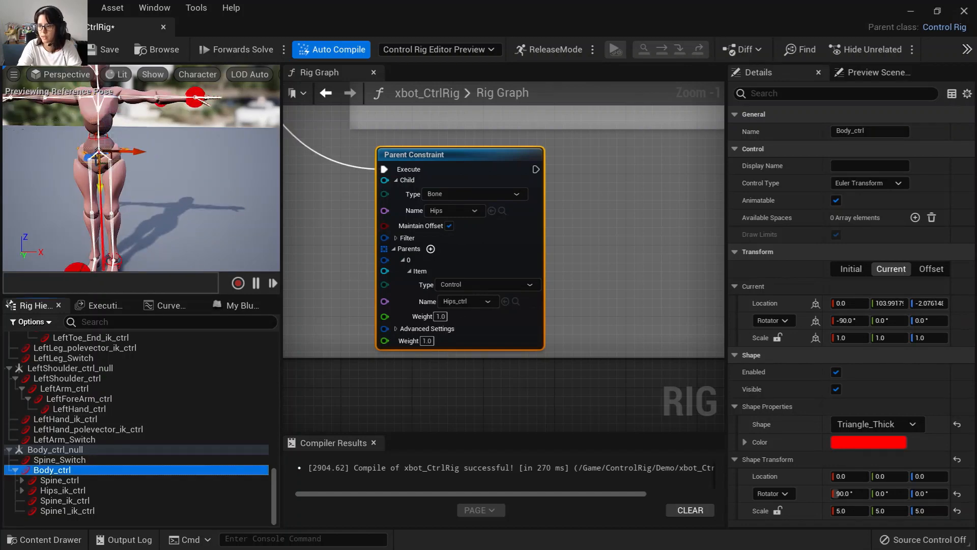
mouse_move(109, 161)
left_mouse_down()
mouse_move(110, 178)
mouse_move(109, 151)
left_mouse_up()
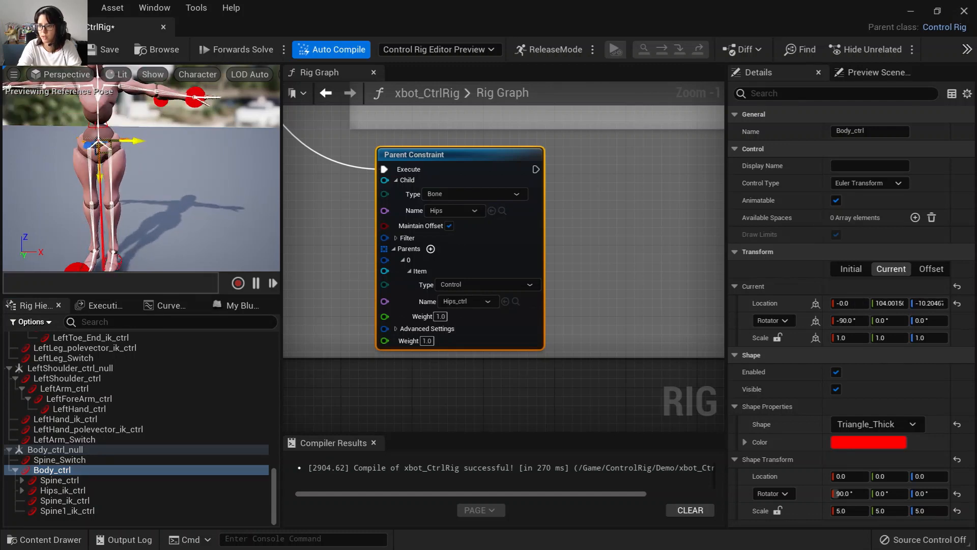
key("ctrl+z")
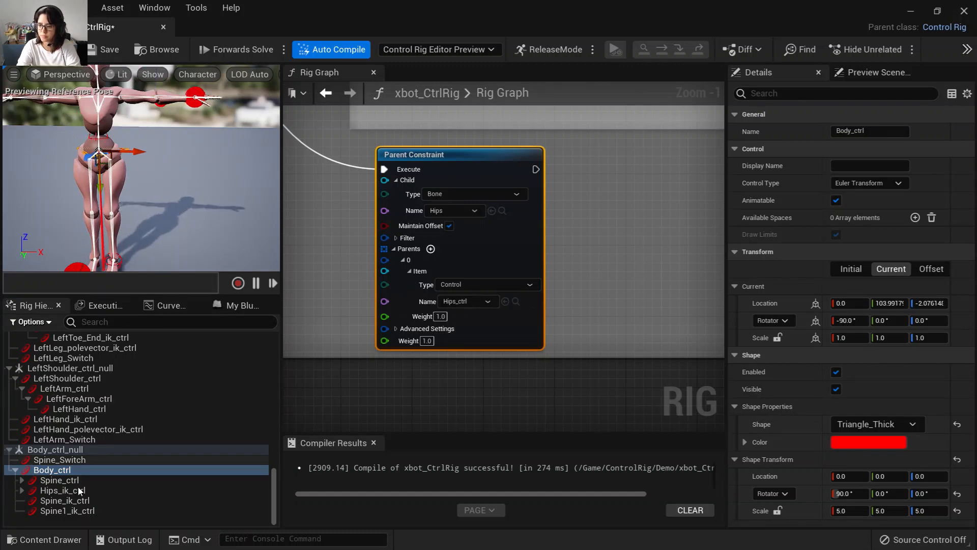
Turn off Spine_Switch and rotate the Spine, Spine1 and Spine2 FK controls in the viewport to test FK mode.
left_click(62, 459)
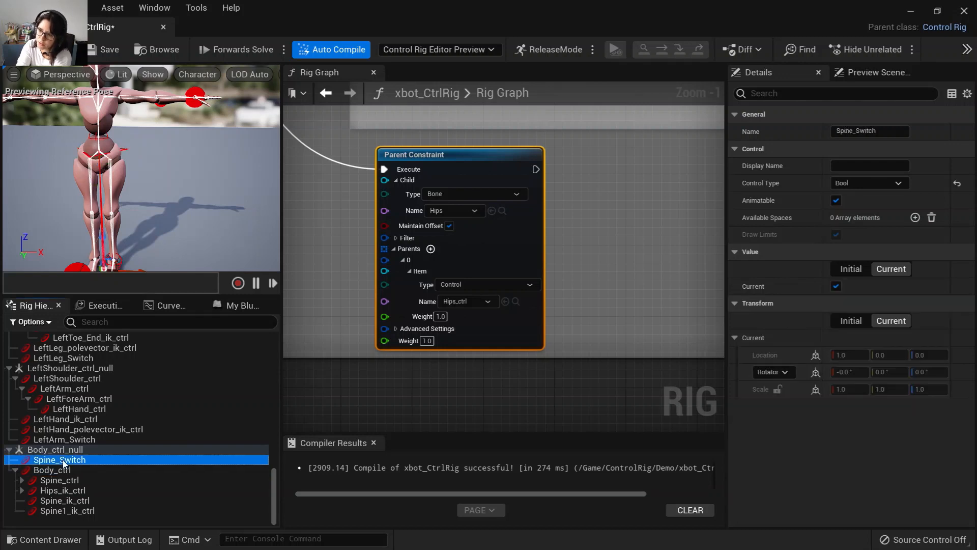
left_click(835, 286)
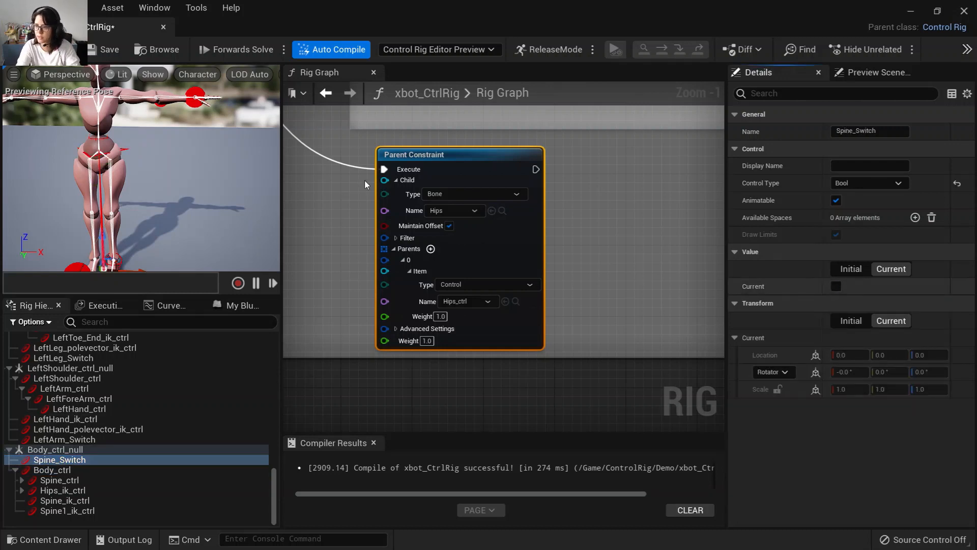
left_click(22, 480)
left_click(45, 481)
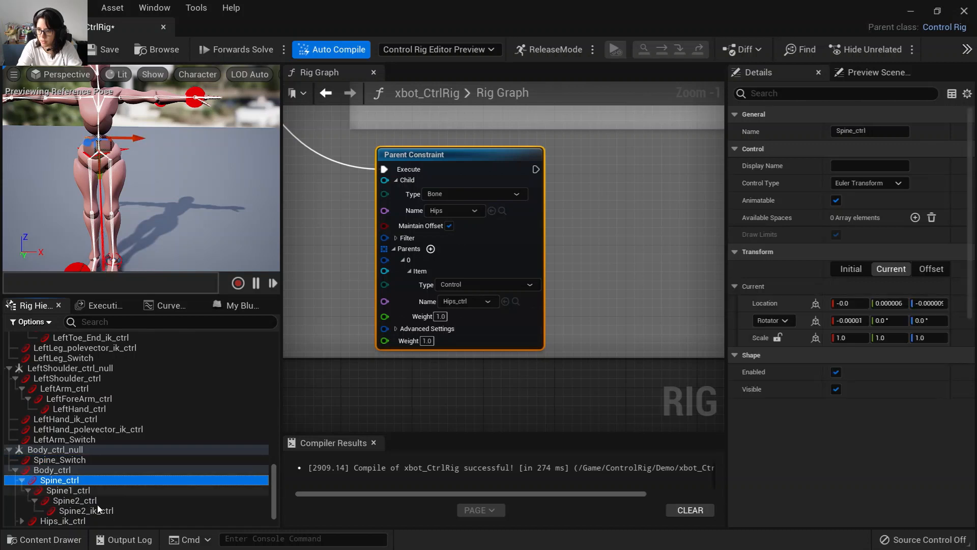
left_click(77, 500, "shift")
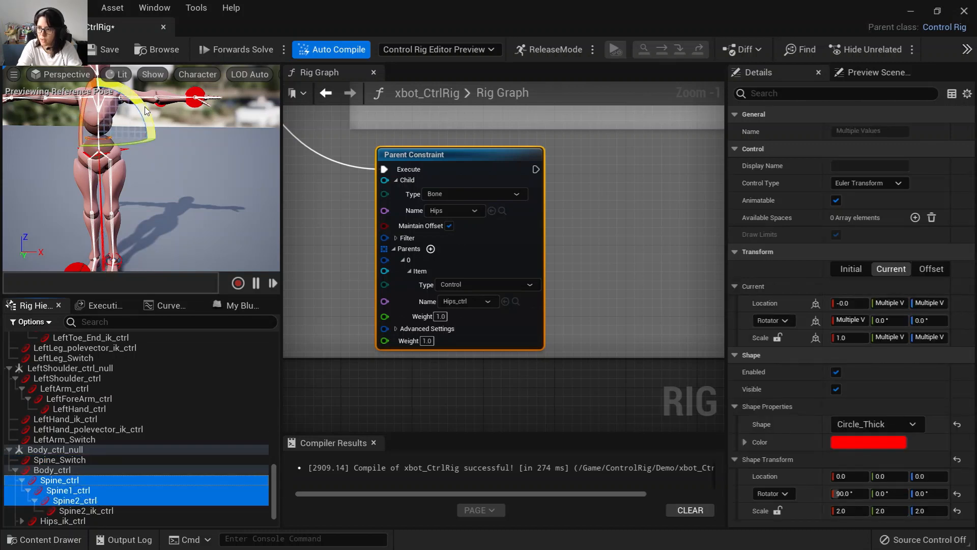
left_click_drag(145, 106, 126, 88)
Select Spine_Switch, Body_ctrl and Spine_ctrl in the hierarchy to check their settings.
left_click(60, 459)
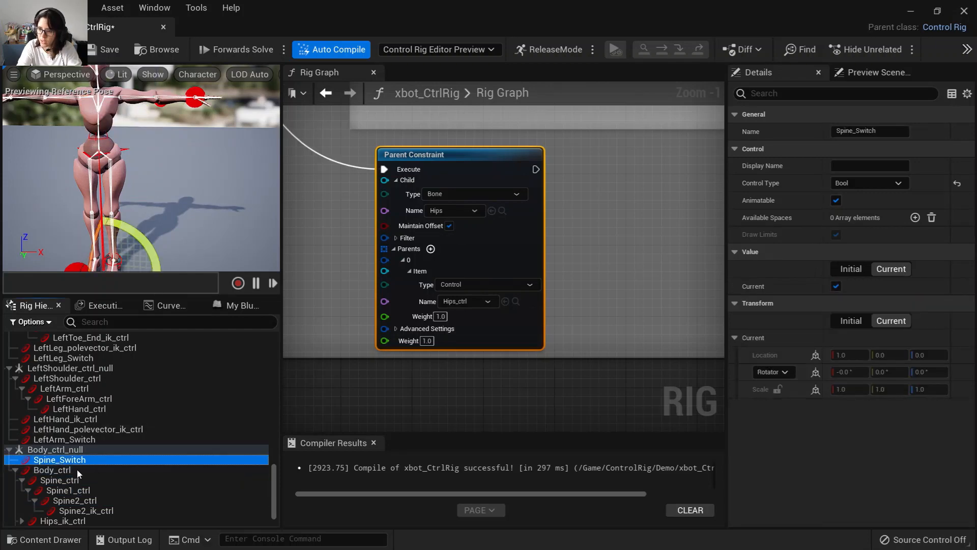
left_click(75, 470)
scroll(67, 474, "down", 1)
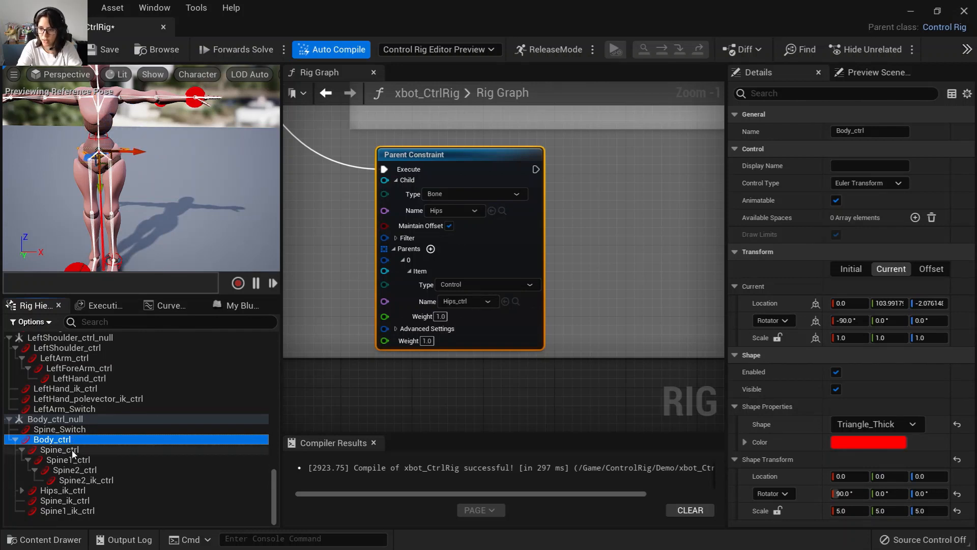
left_click(72, 450)
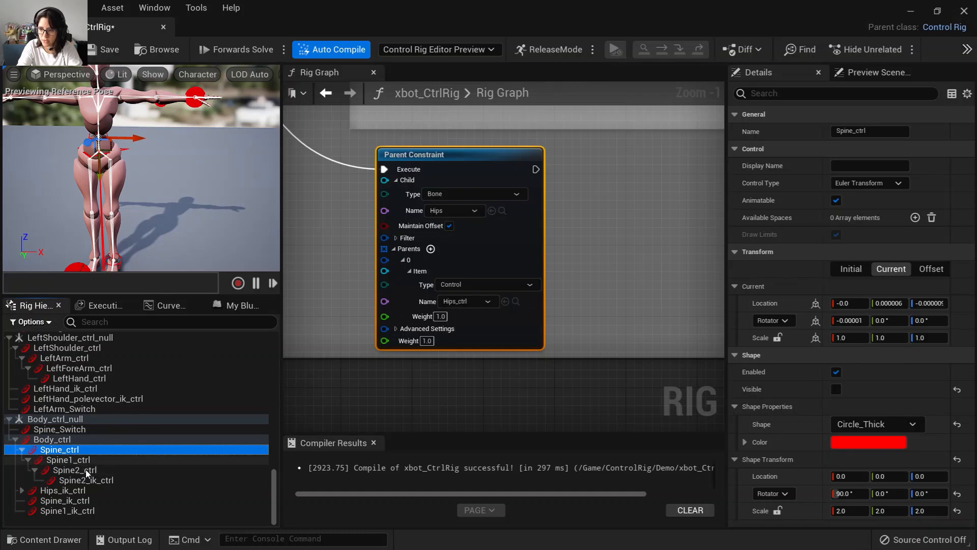
Select the spine FK controls and Spine2_ik_ctrl, test-move Spine2_ik_ctrl in the viewport, then undo the move.
left_click(84, 470, "shift")
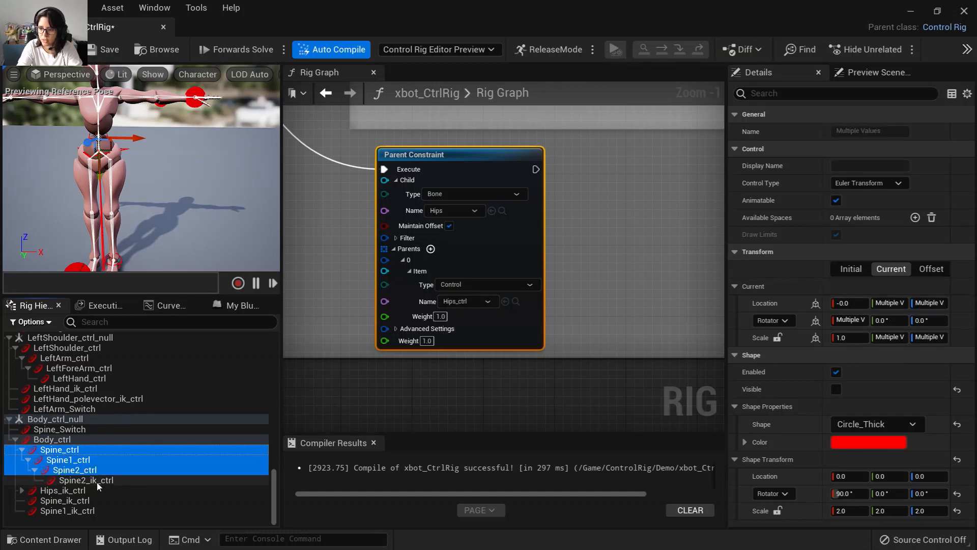
left_click(99, 481)
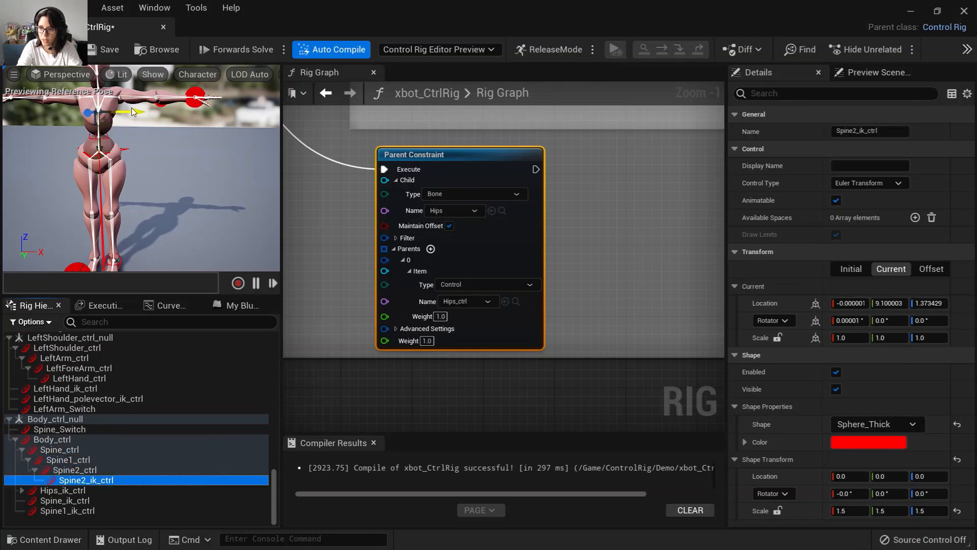
mouse_move(137, 112)
left_mouse_down()
mouse_move(147, 112)
mouse_move(121, 112)
mouse_move(151, 112)
left_mouse_up()
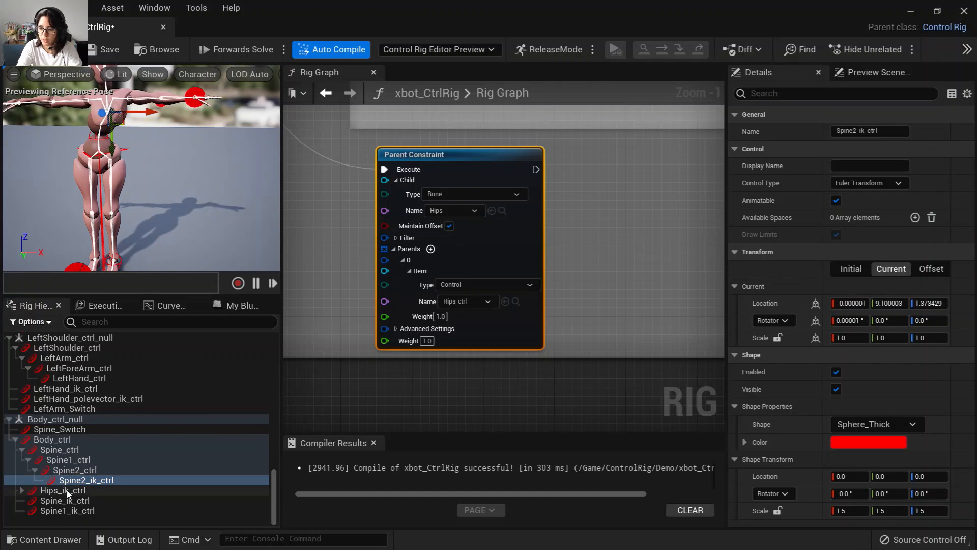
key("ctrl+z")
Expand Hips_ik_ctrl, collapse Spine_ctrl, and move Hips_ik_ctrl slightly sideways in the viewport to test it.
double_click(23, 490)
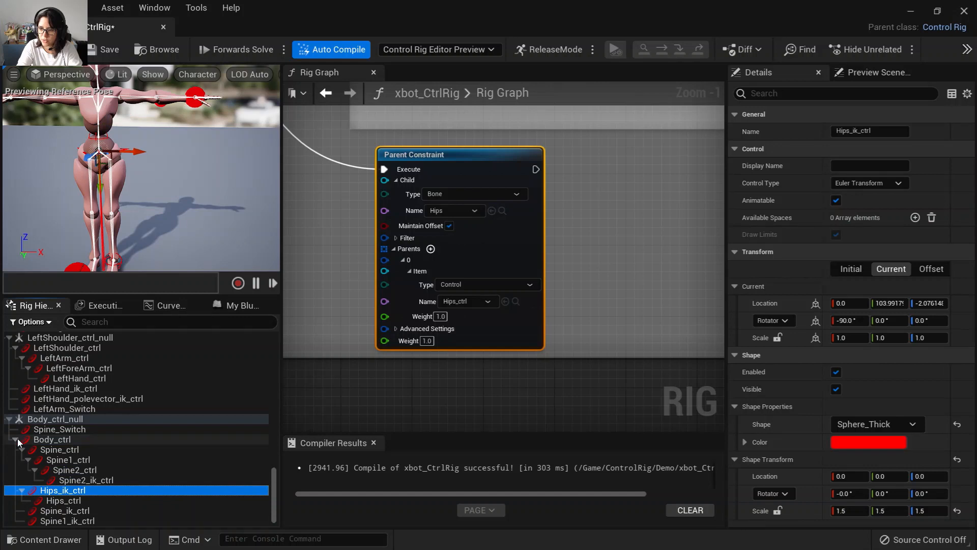
left_click(22, 449)
left_click(60, 460)
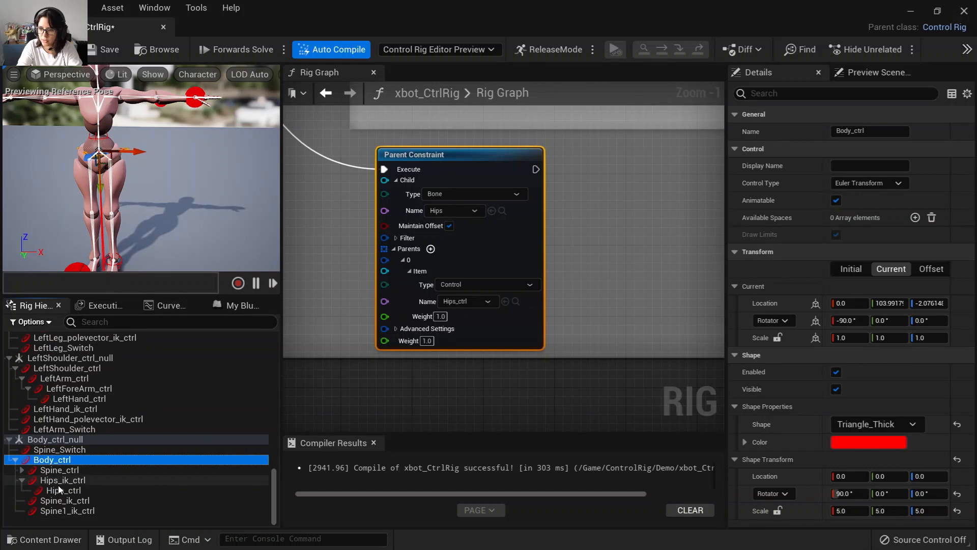
left_click(60, 481)
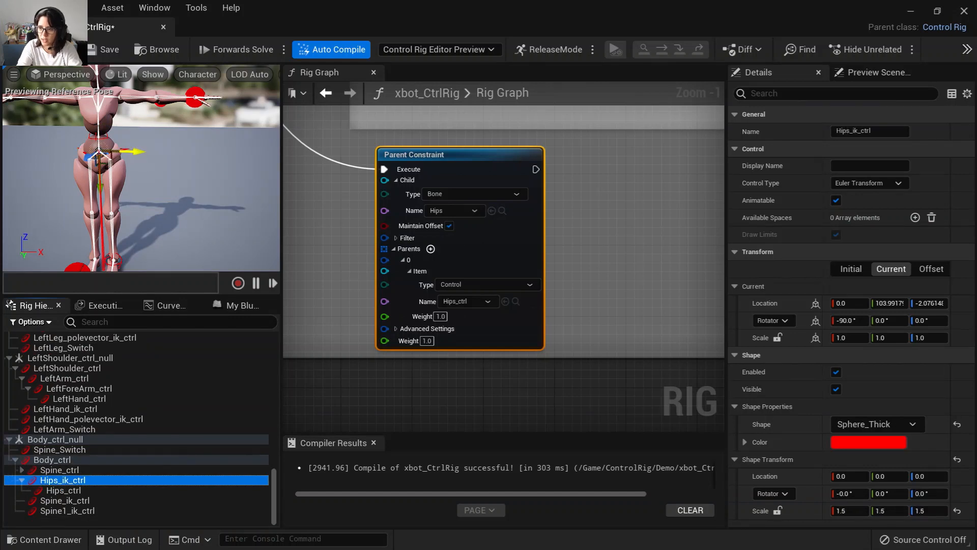
mouse_move(136, 151)
left_mouse_down()
mouse_move(164, 151)
mouse_move(131, 151)
mouse_move(145, 151)
left_mouse_up()
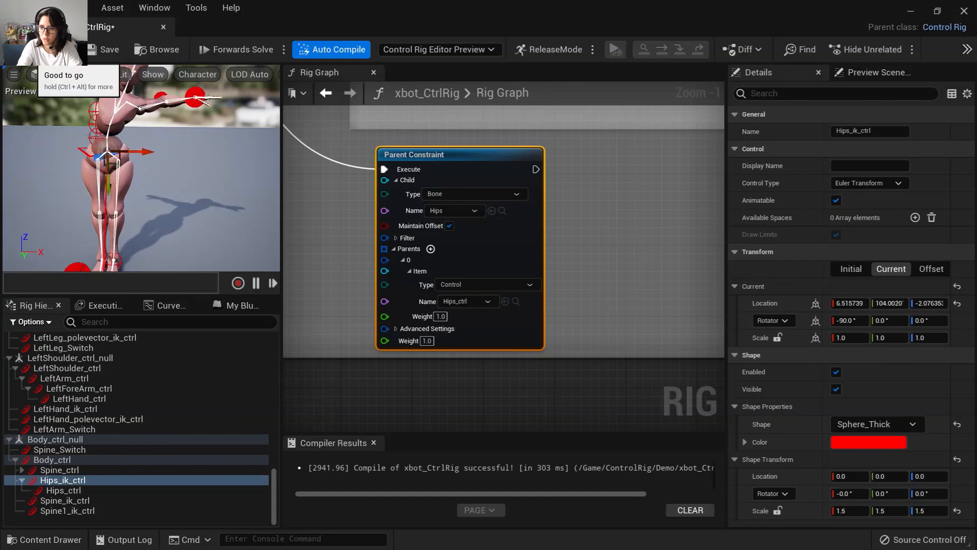
Select Hips_ctrl, then Spine_ik_ctrl, and nudge Spine_ik_ctrl in the viewport to test the spine IK.
left_click(61, 491)
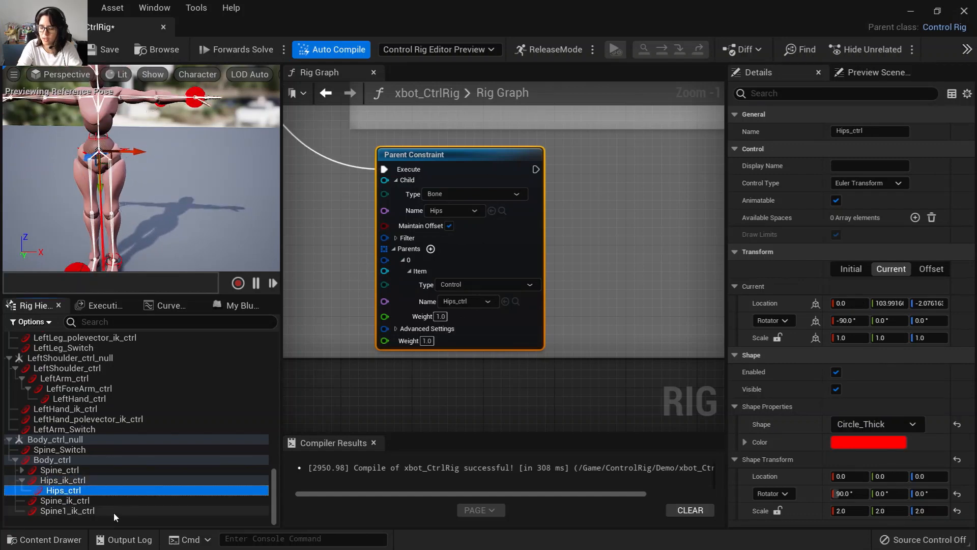
left_click(68, 501)
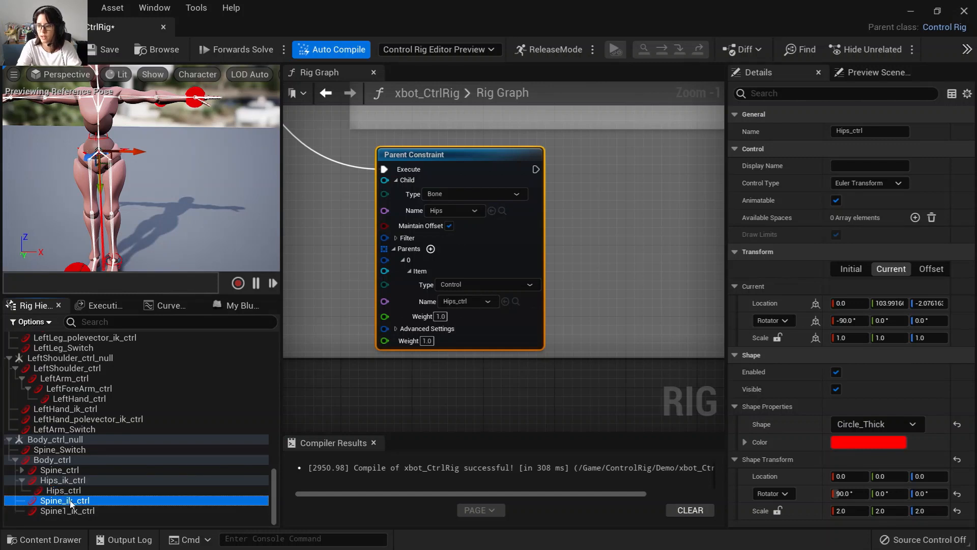
mouse_move(141, 143)
left_mouse_down()
mouse_move(188, 141)
mouse_move(97, 140)
mouse_move(135, 138)
left_mouse_up()
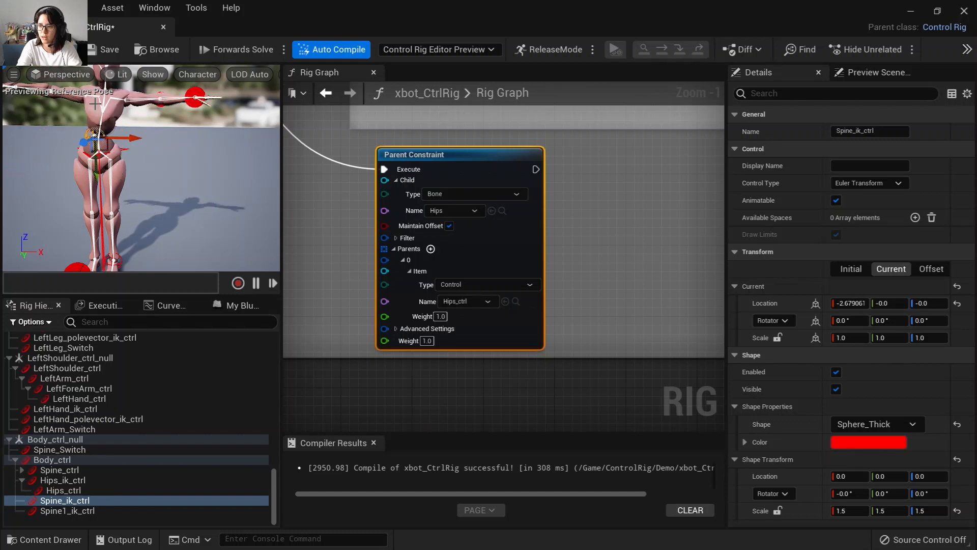
Test-move Spine1_ik_ctrl in the viewport, undo that move, and save the Control Rig.
left_click(90, 511)
left_click_drag(139, 124, 163, 119)
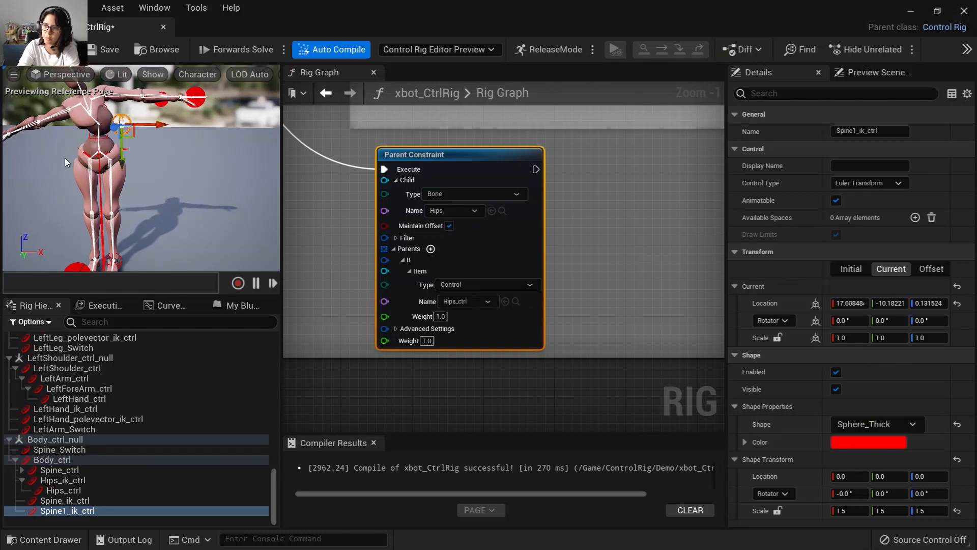
key("ctrl+z")
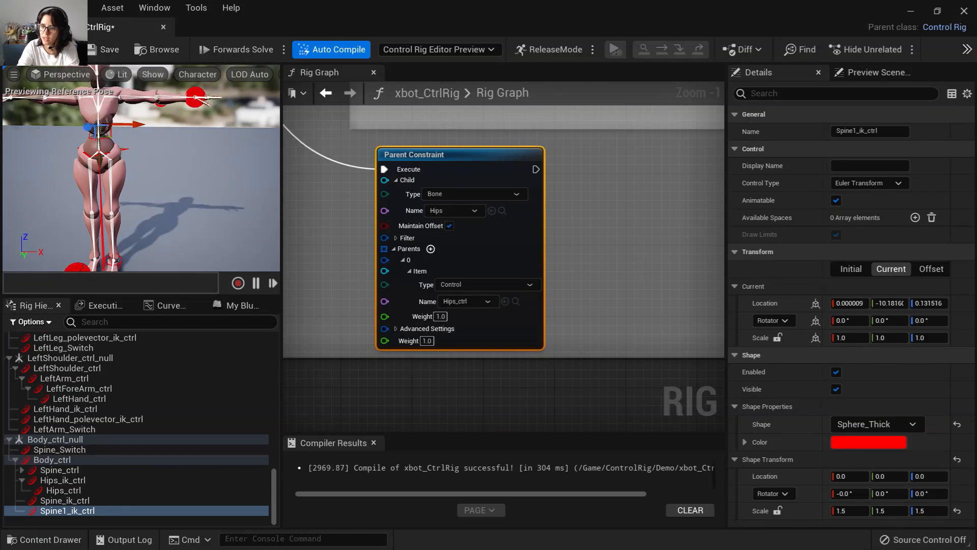
left_click(97, 51)
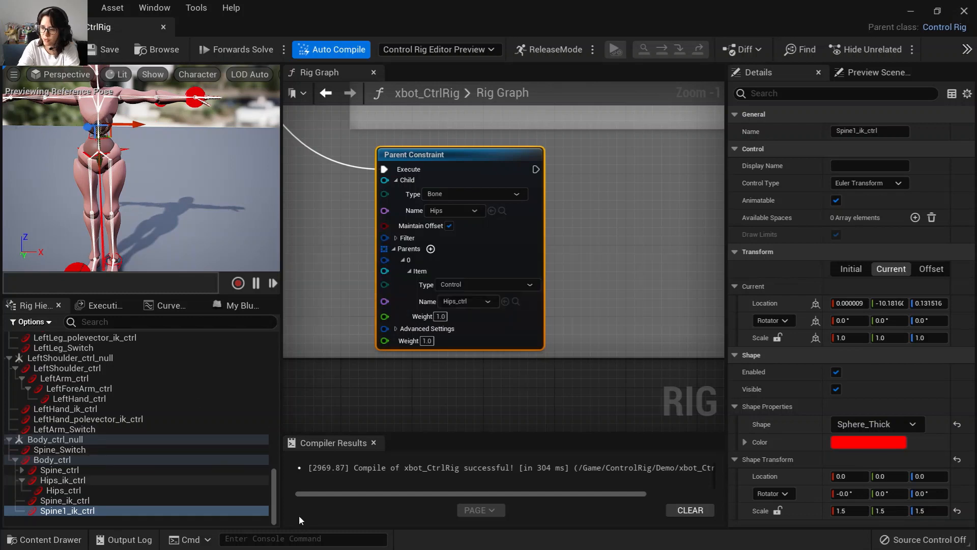
Inspect the Hips and Spine bones in the hierarchy and the SplineIK node's control and bone inputs in the graph.
left_click_drag(277, 499, 248, 331)
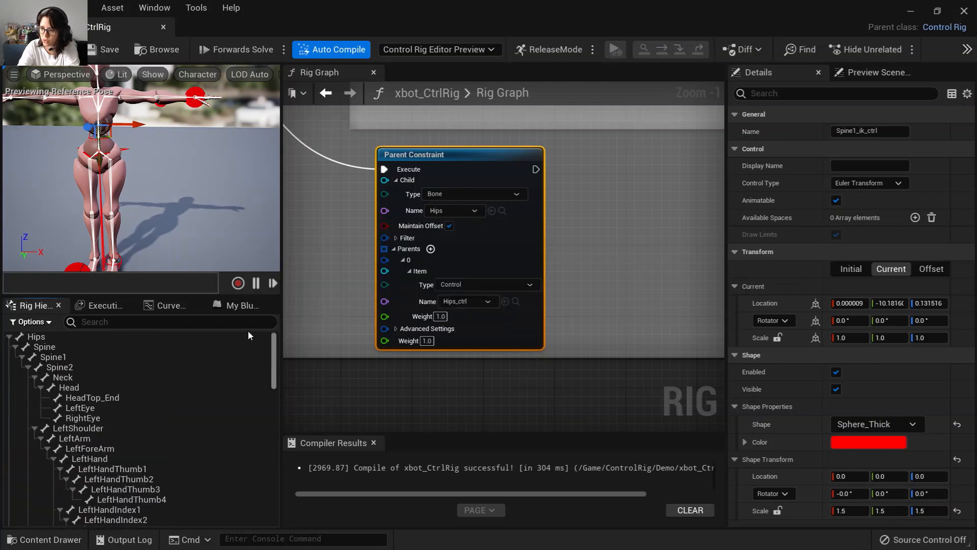
left_click(45, 337)
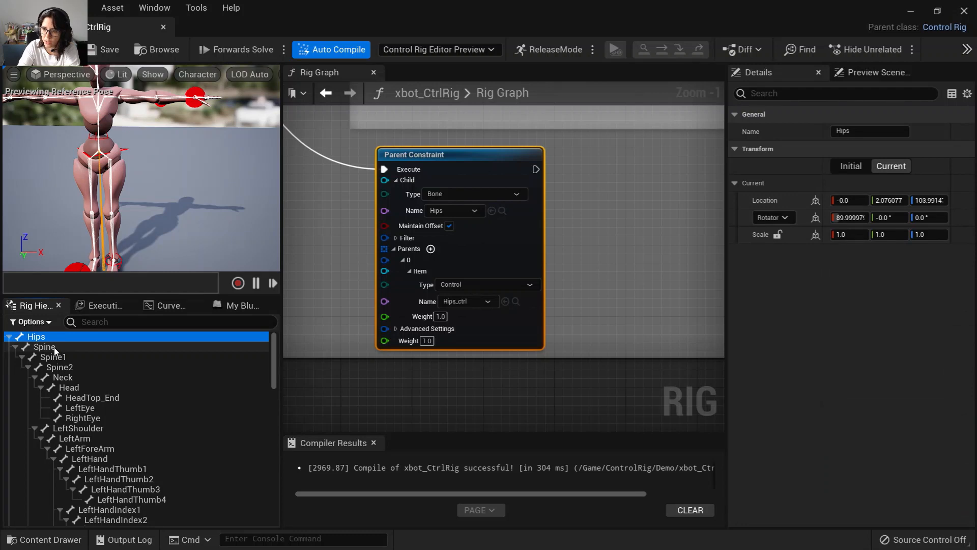
left_click(47, 348)
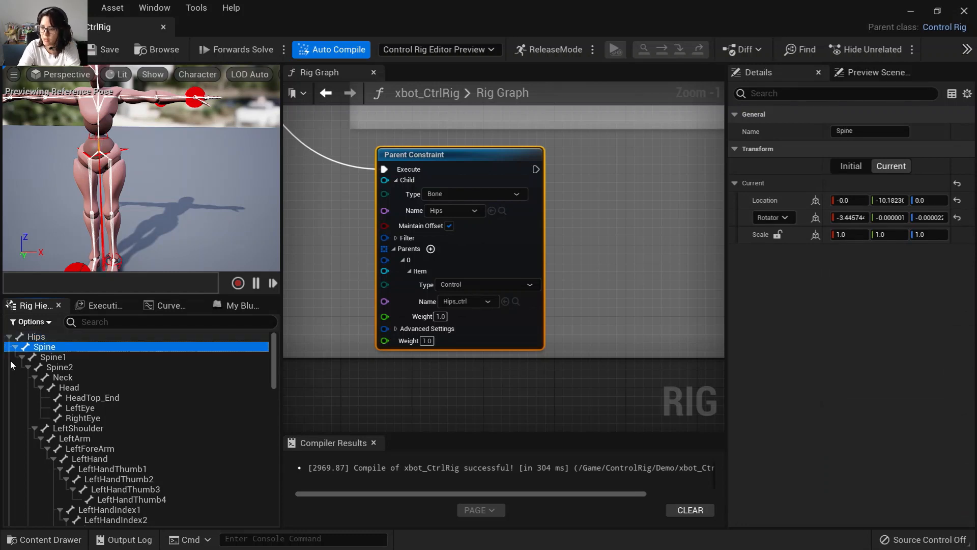
left_click(51, 338)
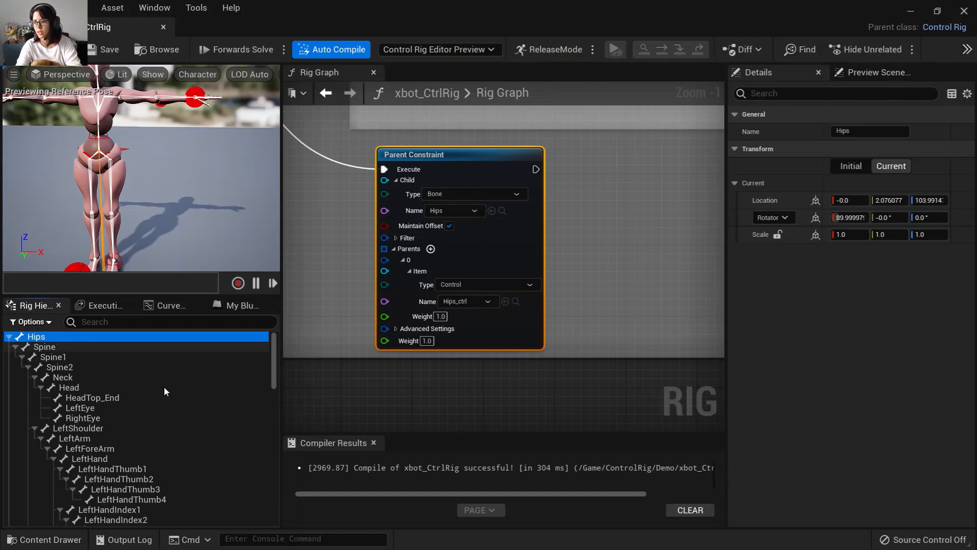
scroll(269, 377, "down", 1)
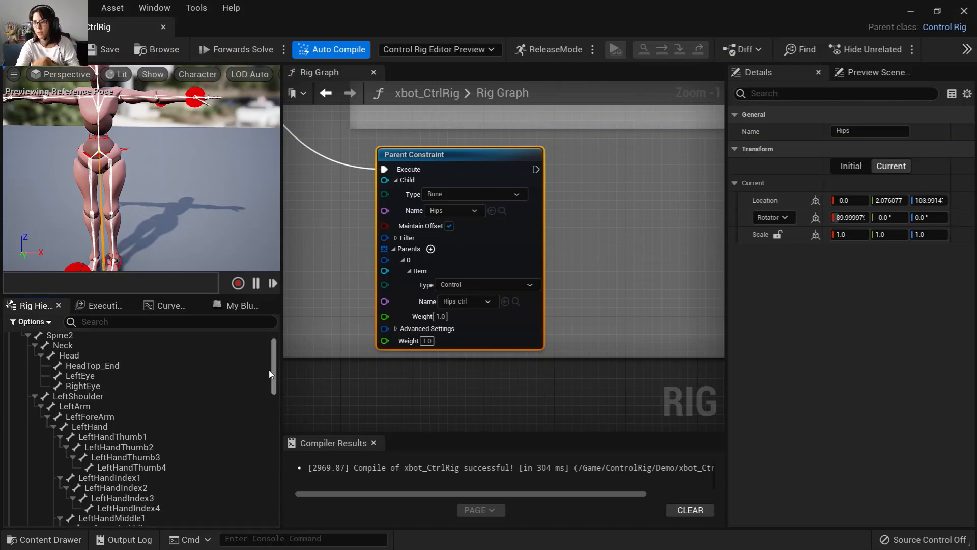
left_click_drag(273, 376, 275, 537)
right_click_drag(658, 219, 489, 377)
right_click_drag(486, 273, 403, 377)
right_click_drag(438, 248, 318, 372)
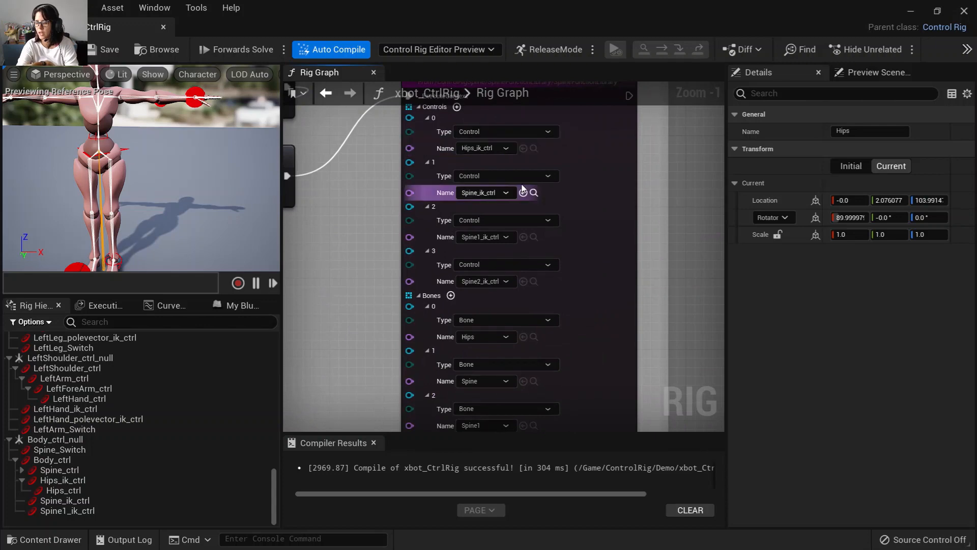
right_click_drag(380, 267, 339, 392)
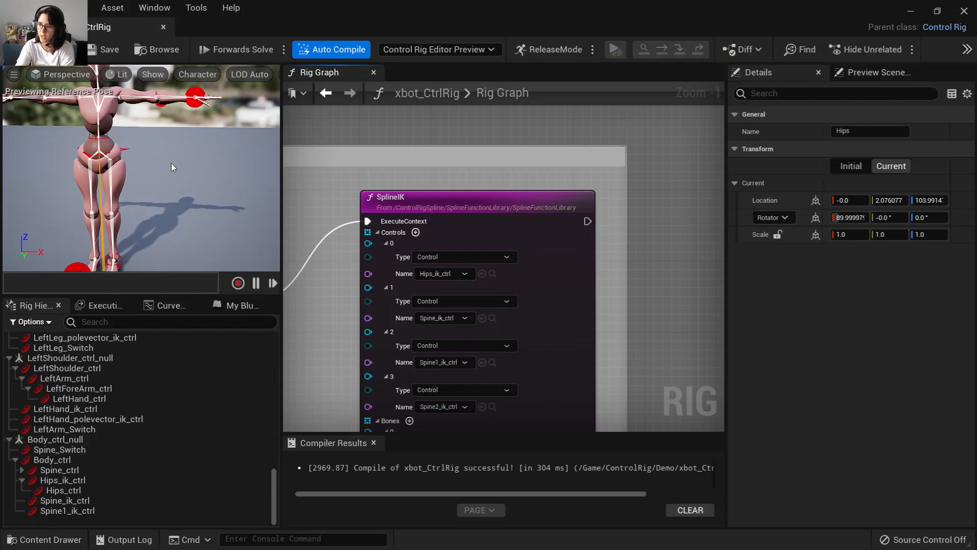
right_click_drag(172, 164, 162, 141)
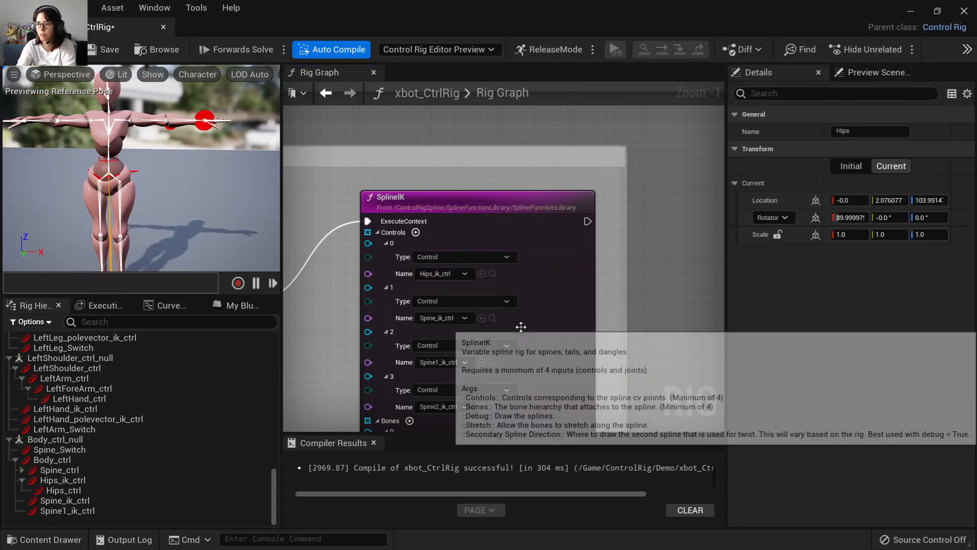
Move the Forwards Solve node slightly down in the Rig Graph.
scroll(509, 332, "down", 7)
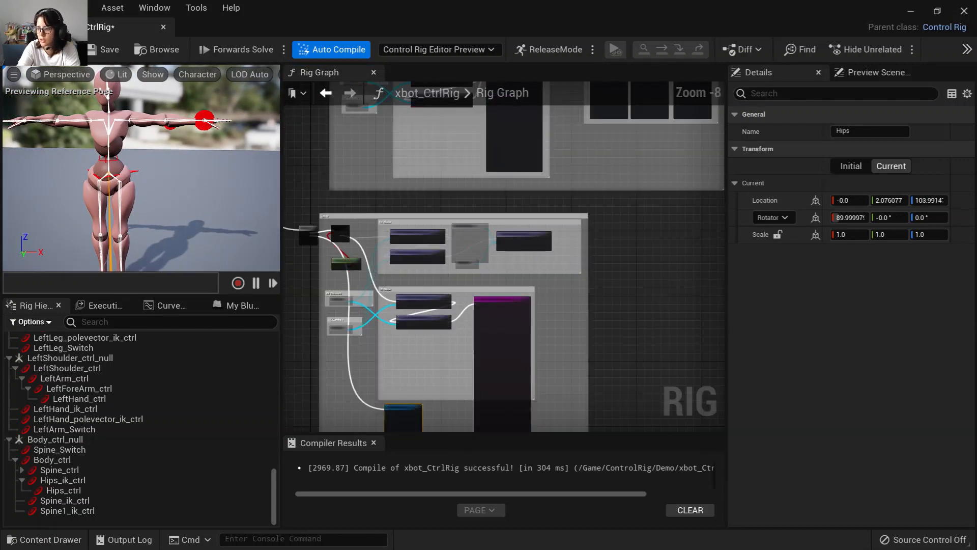
right_click_drag(430, 231, 466, 377)
right_click_drag(414, 217, 407, 374)
right_click_drag(427, 267, 397, 351)
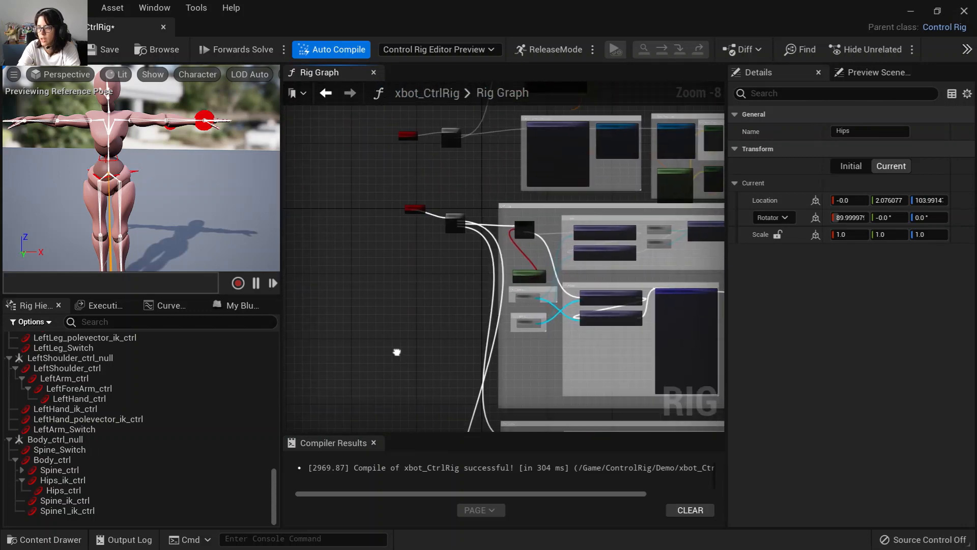
scroll(426, 319, "up", 2)
scroll(427, 319, "up", 4)
right_click_drag(451, 275, 401, 428)
right_click_drag(418, 232, 425, 321)
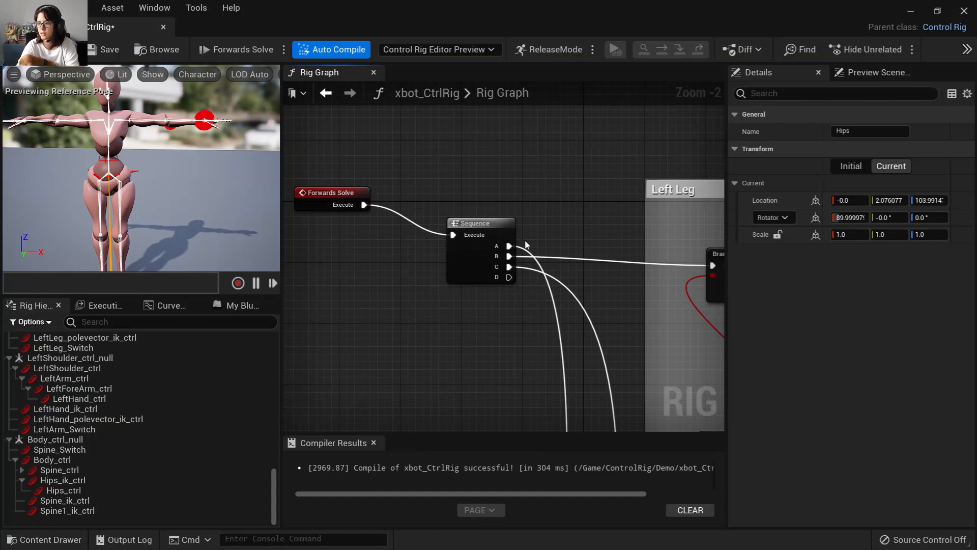
left_click_drag(351, 196, 350, 211)
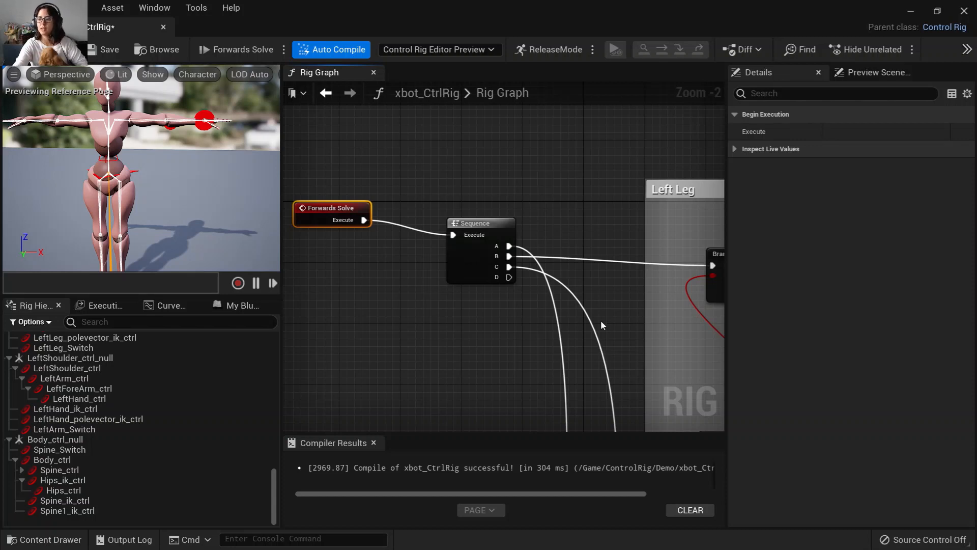
Select the Neck and Head bones in the hierarchy and add controls for the selected bones.
left_click(139, 169)
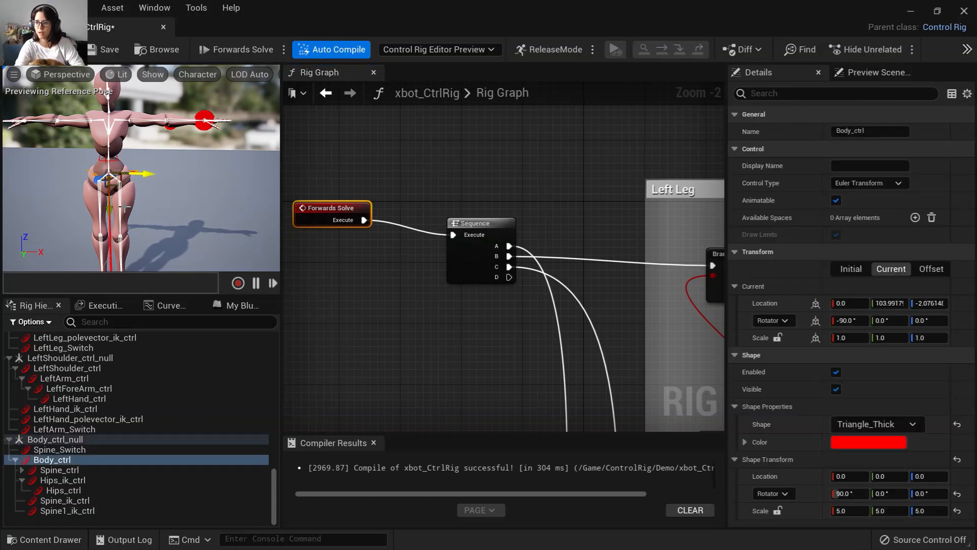
left_click_drag(112, 208, 171, 171)
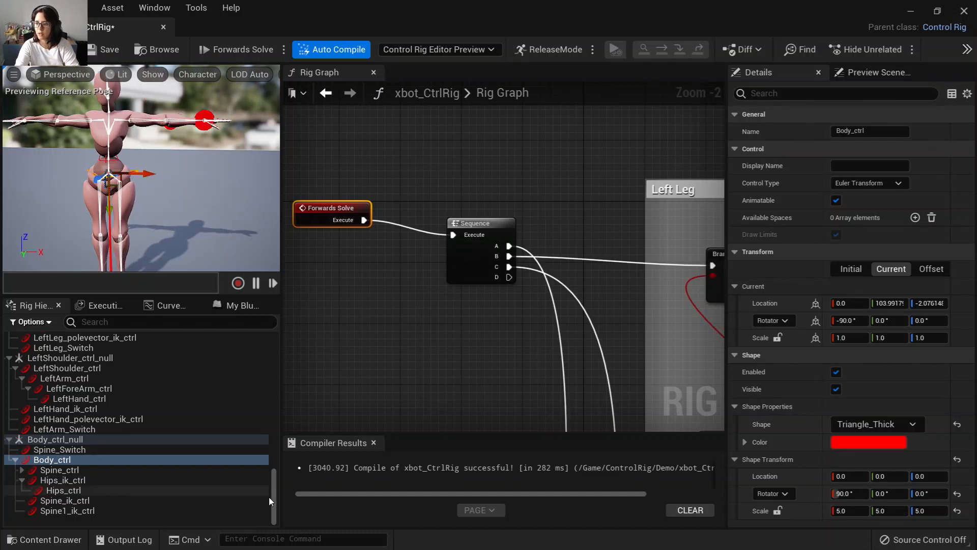
left_click_drag(273, 497, 273, 357)
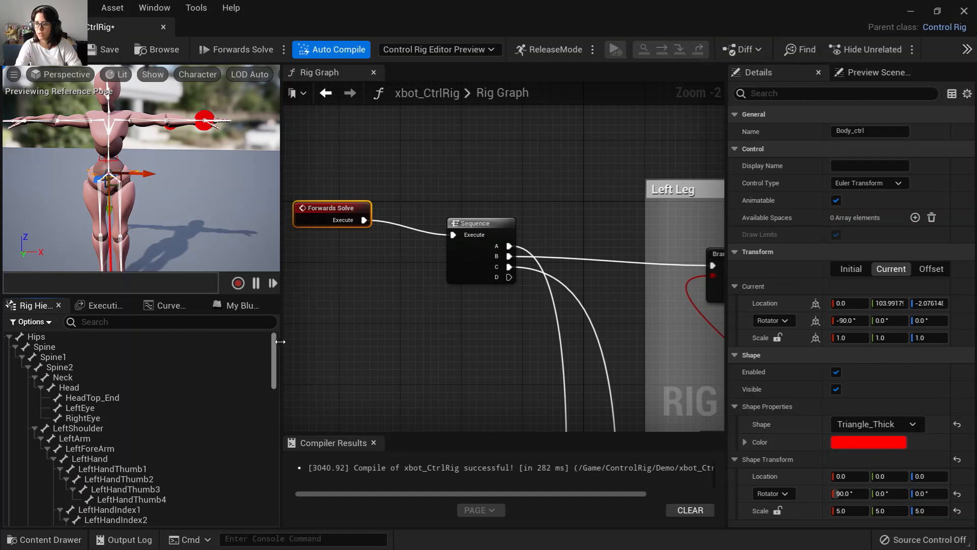
left_click(100, 377)
left_click(106, 390)
left_click(104, 381)
left_click(106, 387)
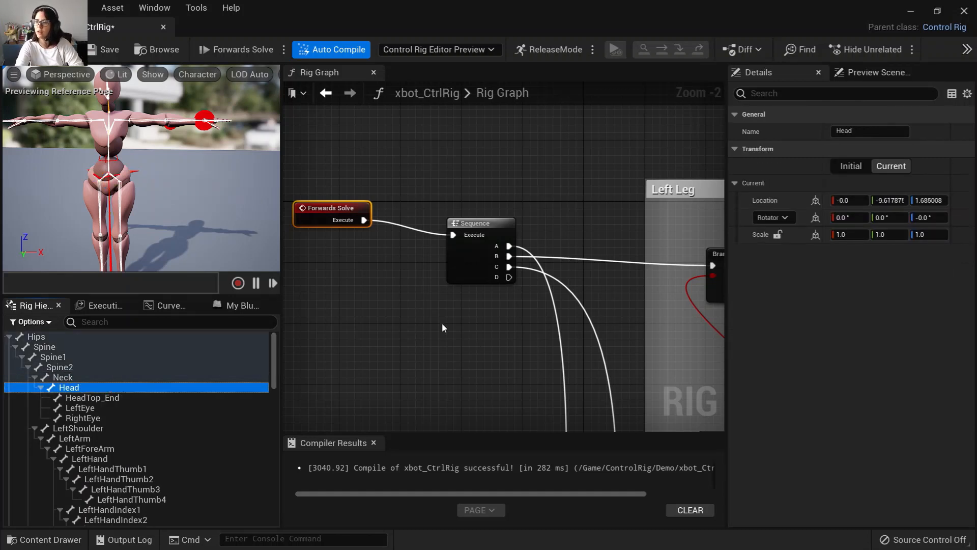
left_click(75, 379, "ctrl")
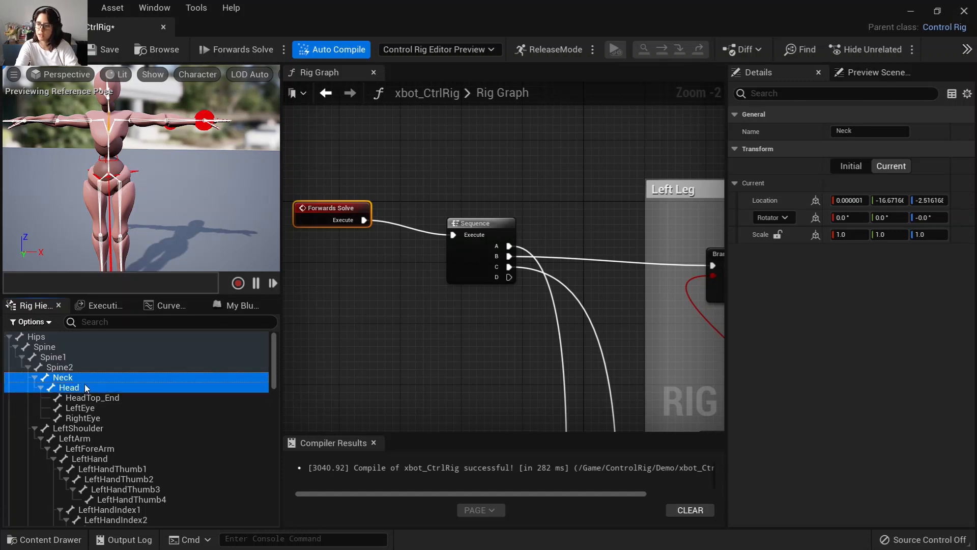
right_click(90, 385)
mouse_move(164, 105)
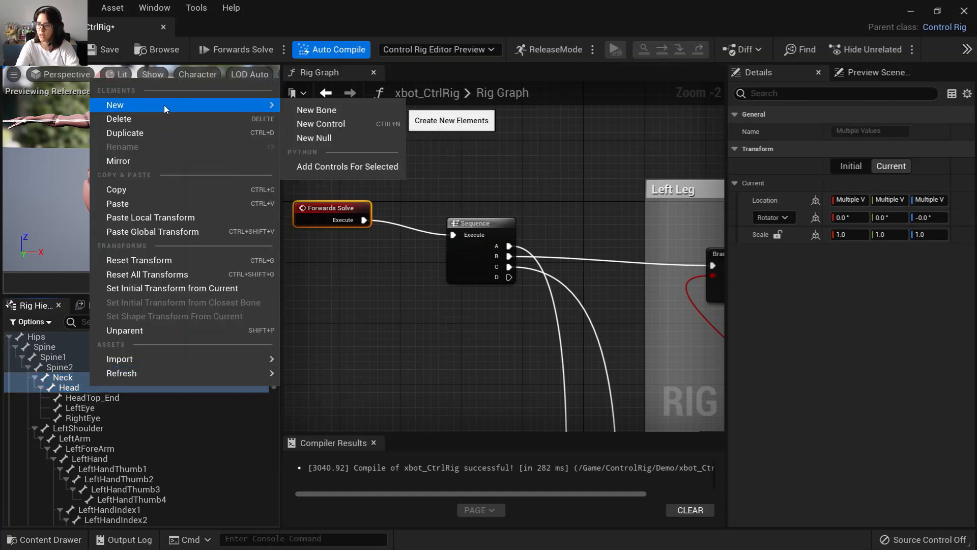
left_click(357, 167)
Review the Rig Graph layout and the new neck and head controls in the hierarchy.
scroll(435, 381, "down", 4)
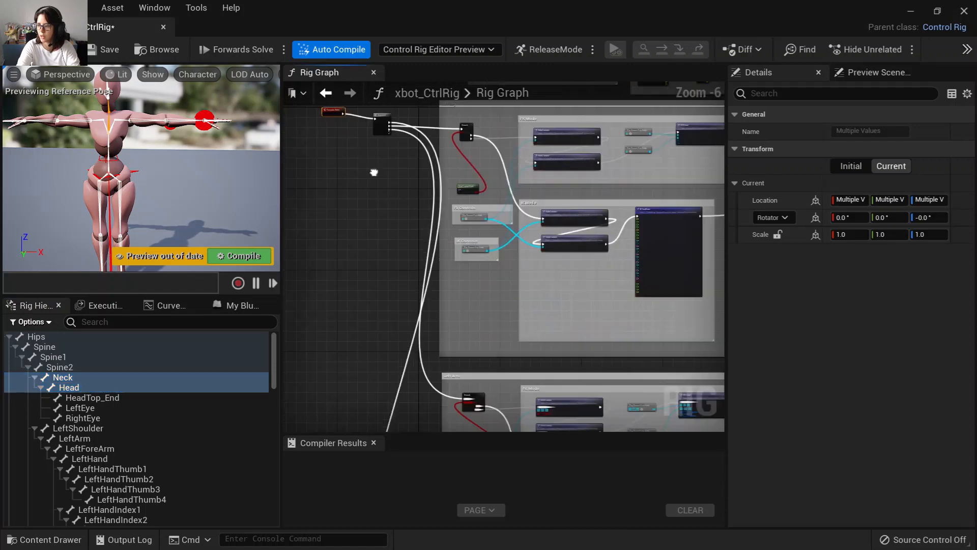
right_click_drag(448, 421, 430, 179)
scroll(451, 365, "up", 1)
right_click_drag(471, 400, 367, 157)
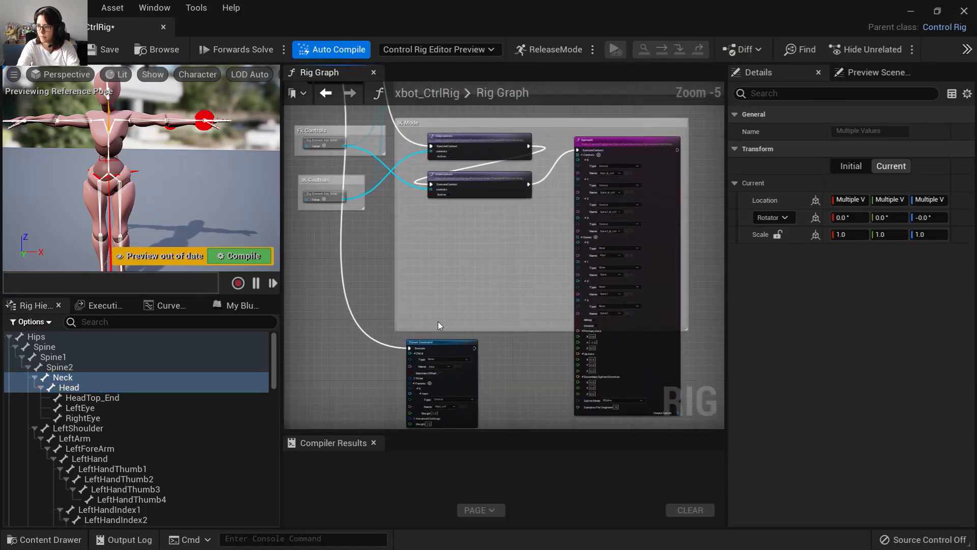
scroll(441, 357, "down", 3)
right_click_drag(441, 358, 417, 321)
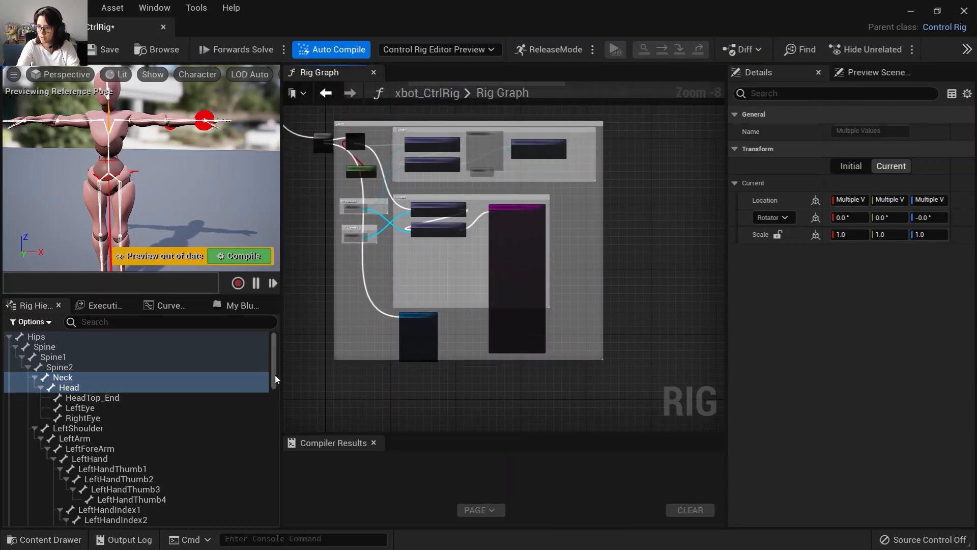
left_click_drag(274, 374, 250, 518)
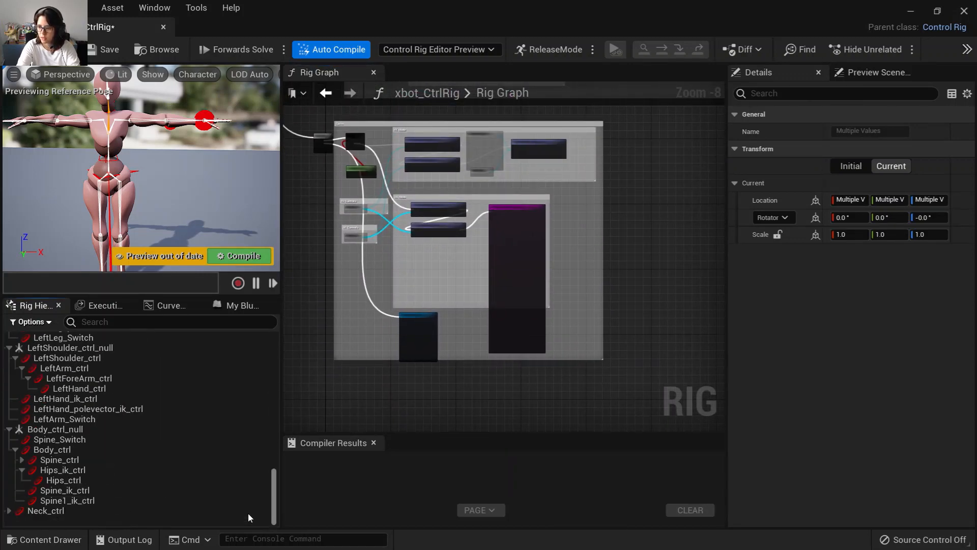
Create an item array node in the Rig Graph from the selected Neck_ctrl and Head_ctrl controls.
left_click(44, 513, "shift")
left_click_drag(44, 513, 364, 386)
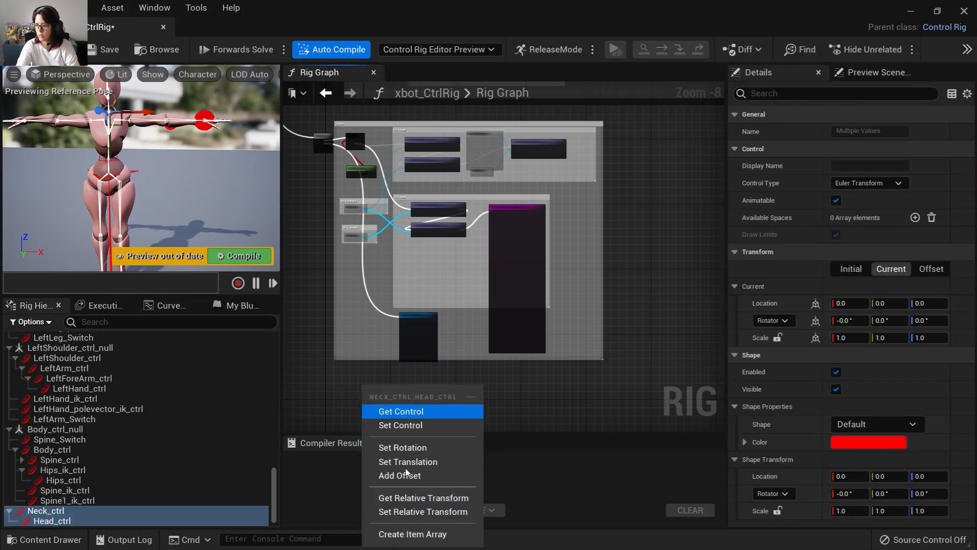
left_click(407, 534)
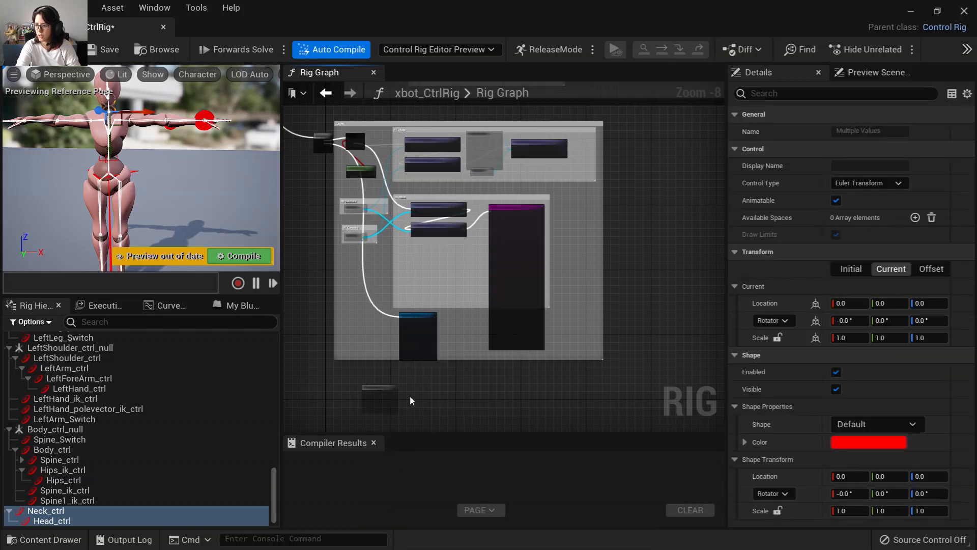
Add an FKChain node wired from the control array into its Controls input.
scroll(410, 395, "up", 4)
left_click_drag(389, 336, 482, 309)
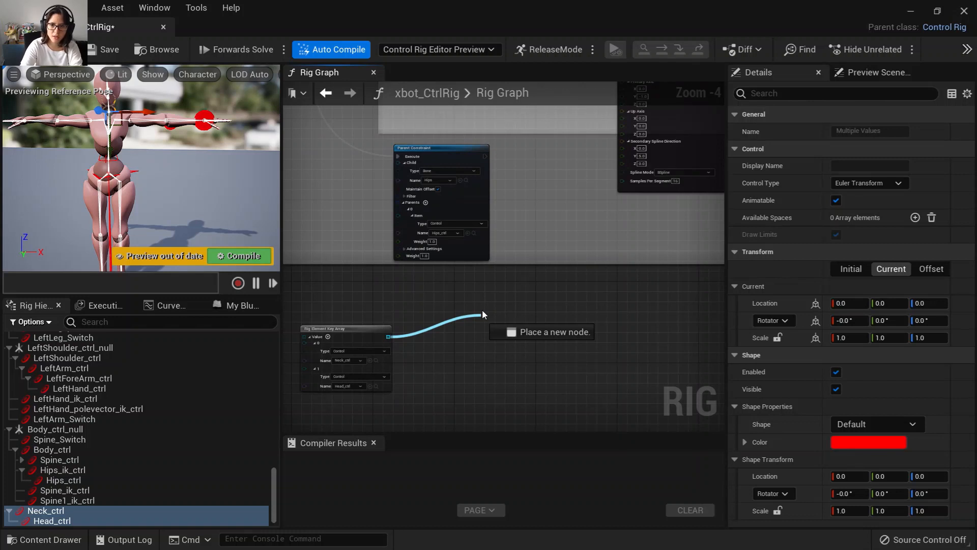
left_click_drag(540, 313, 540, 313)
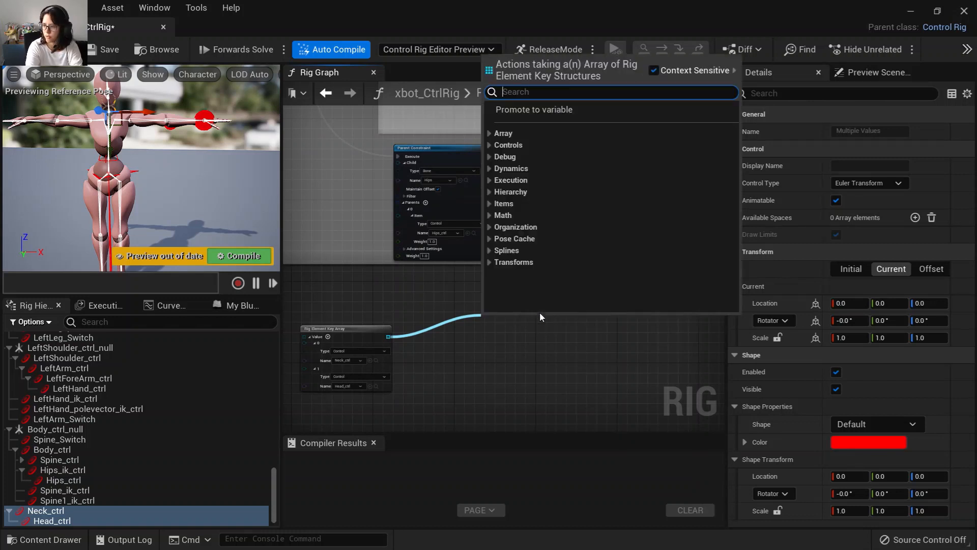
type("spline ik")
left_click(504, 148)
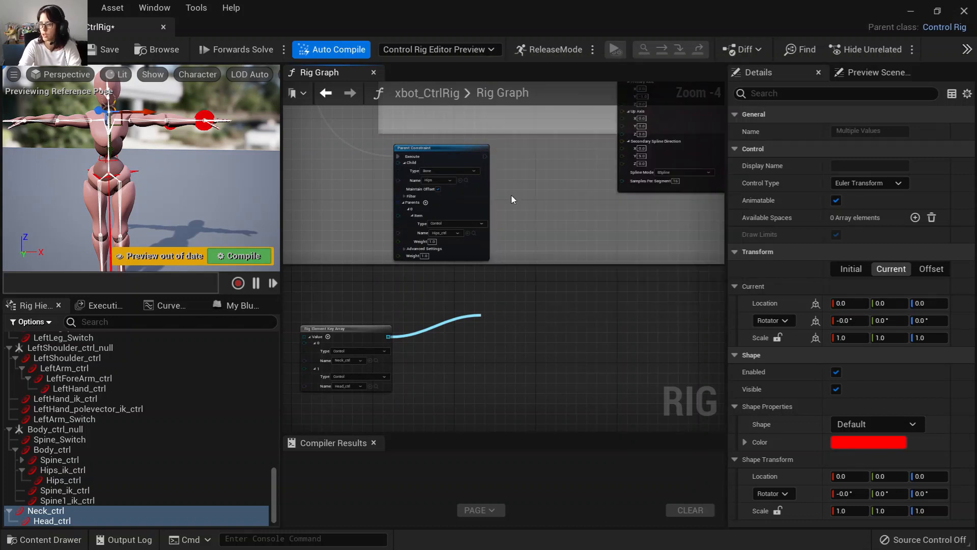
Create an item array from the Neck and Head bones and connect it to the FKChain node's Bones input.
left_click_drag(274, 493, 289, 321)
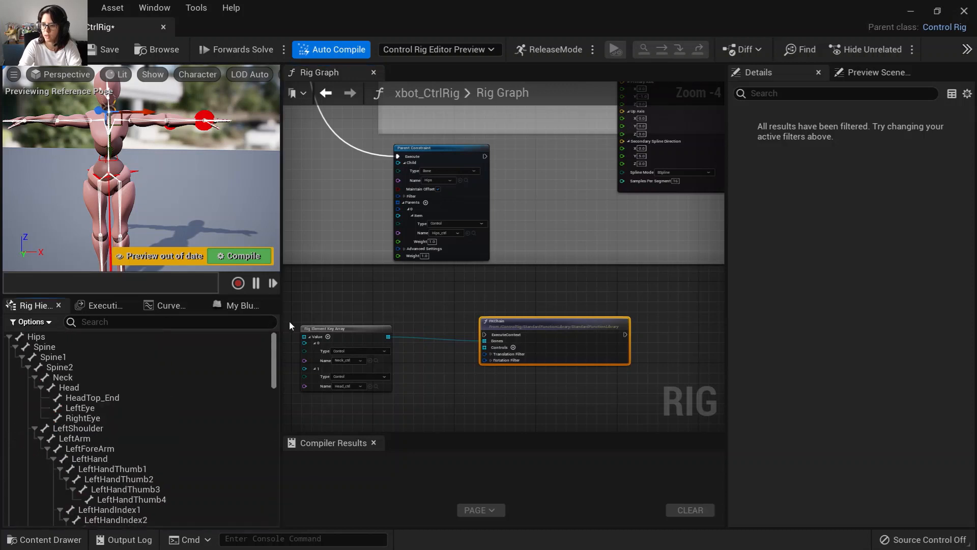
left_click(88, 377)
left_click(80, 388, "ctrl")
left_click_drag(435, 412, 436, 410)
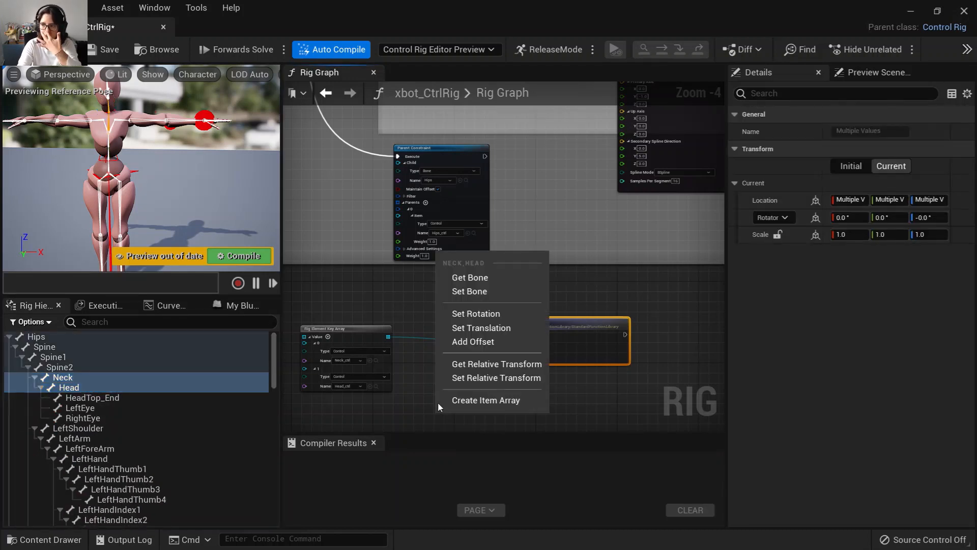
left_click(475, 405)
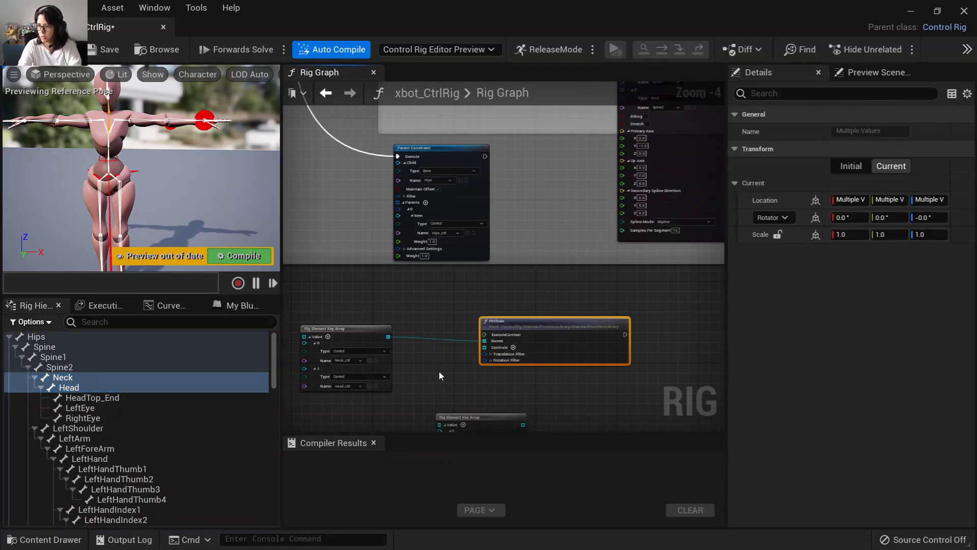
right_click_drag(439, 371, 485, 356)
left_click_drag(491, 336, 526, 214)
Connect the spine Sequence node's next execution pin to the FKChain node's execute input.
scroll(465, 348, "up", 3)
scroll(511, 327, "down", 2)
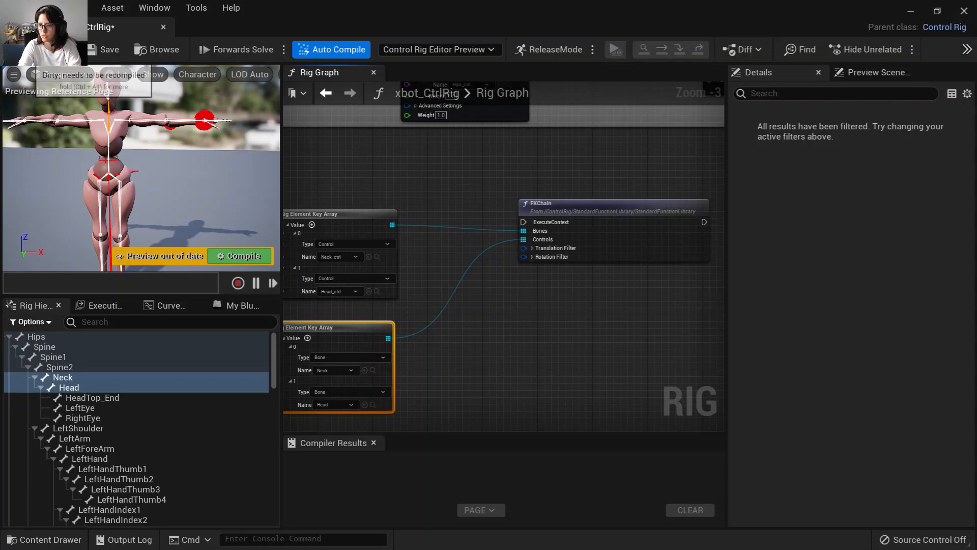
right_click_drag(543, 325, 523, 345)
scroll(524, 346, "down", 7)
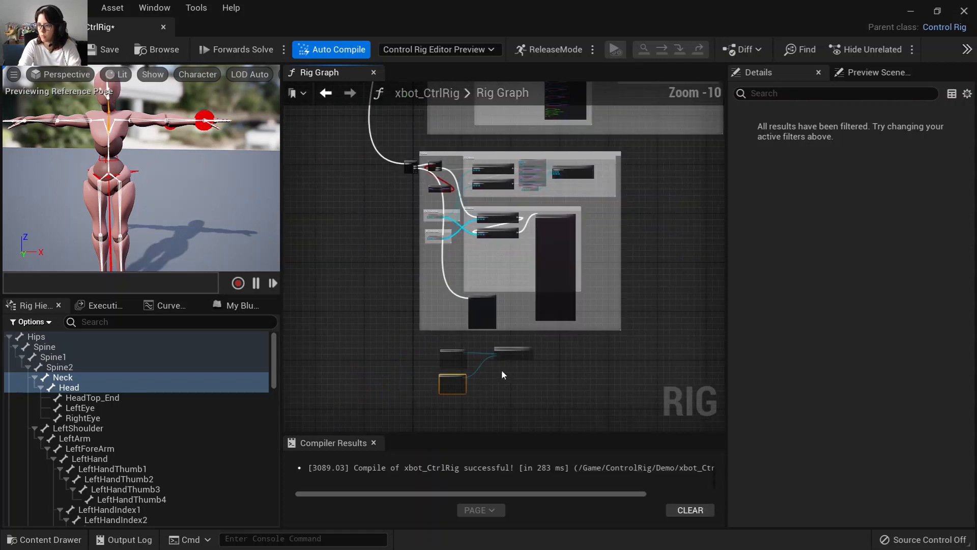
right_click_drag(610, 274, 574, 283)
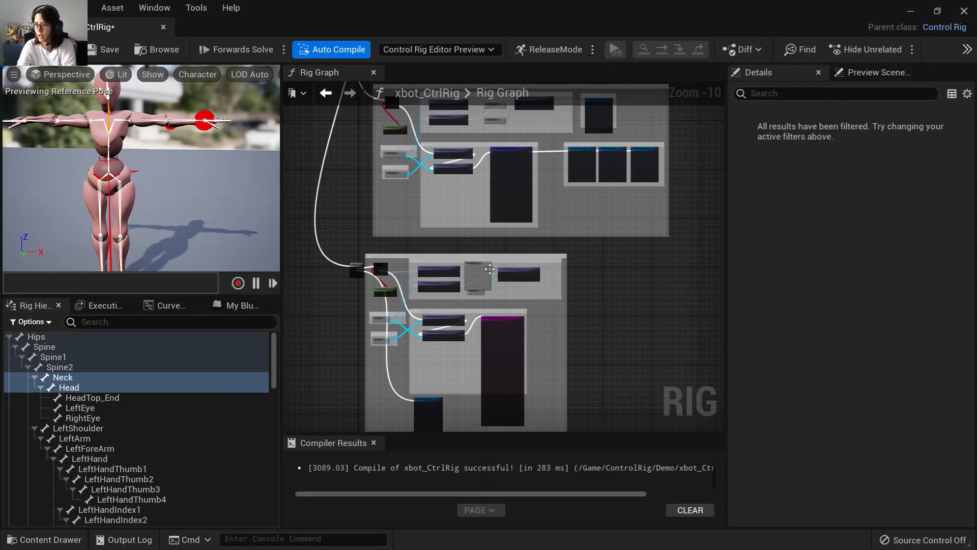
scroll(490, 269, "up", 7)
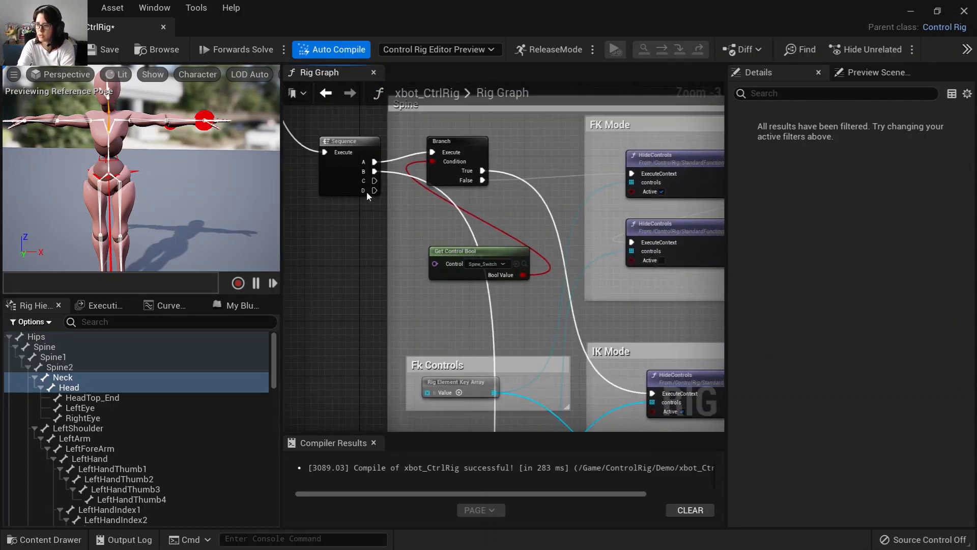
left_click_drag(385, 186, 543, 368)
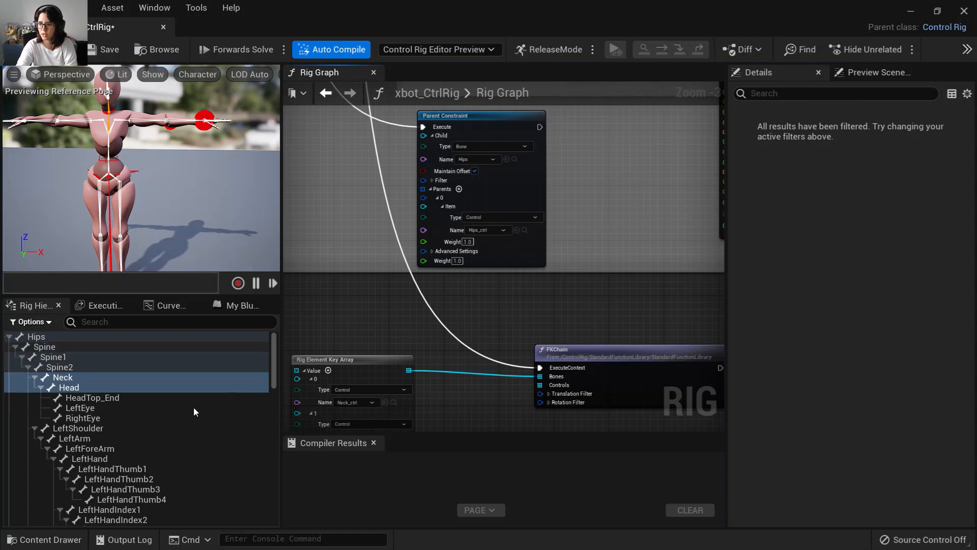
Test the rig by moving the body control in the viewport.
scroll(193, 407, "down", 4)
left_click(137, 174)
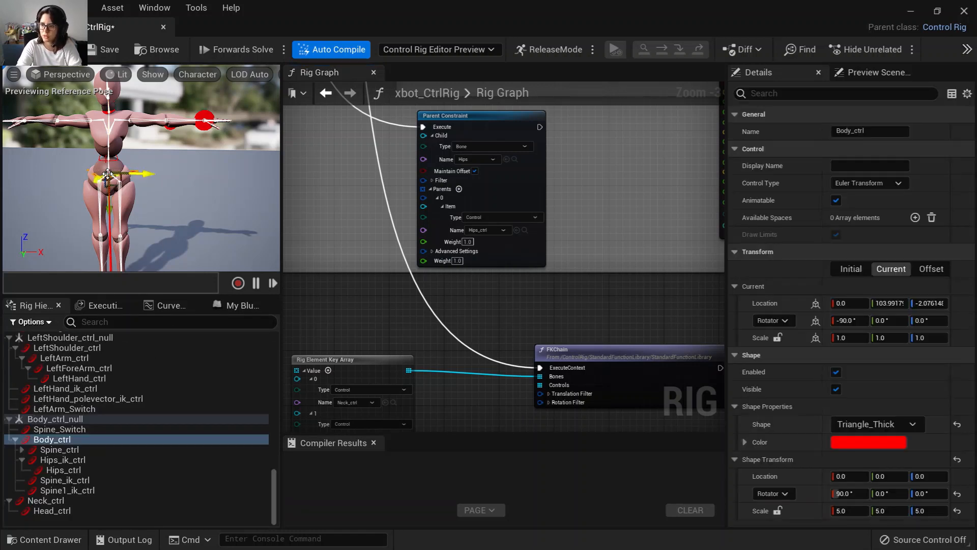
left_click_drag(137, 173, 68, 108)
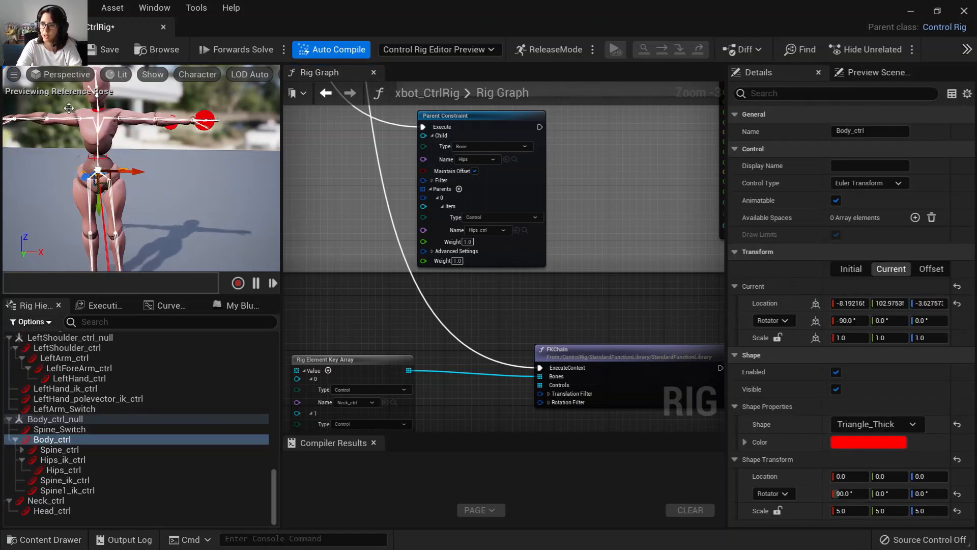
Test the neck and head controls by rotating them in the viewport.
left_click(70, 501)
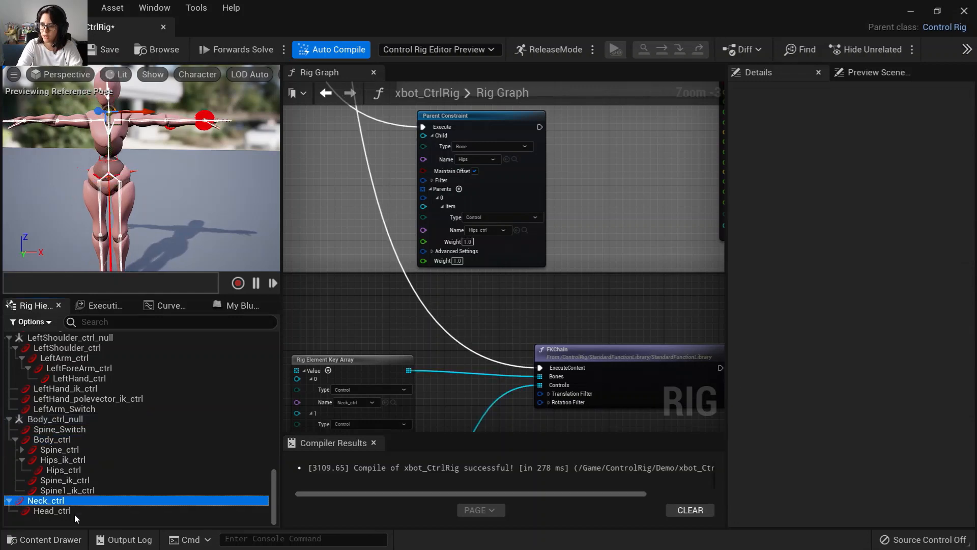
left_click(72, 512, "shift")
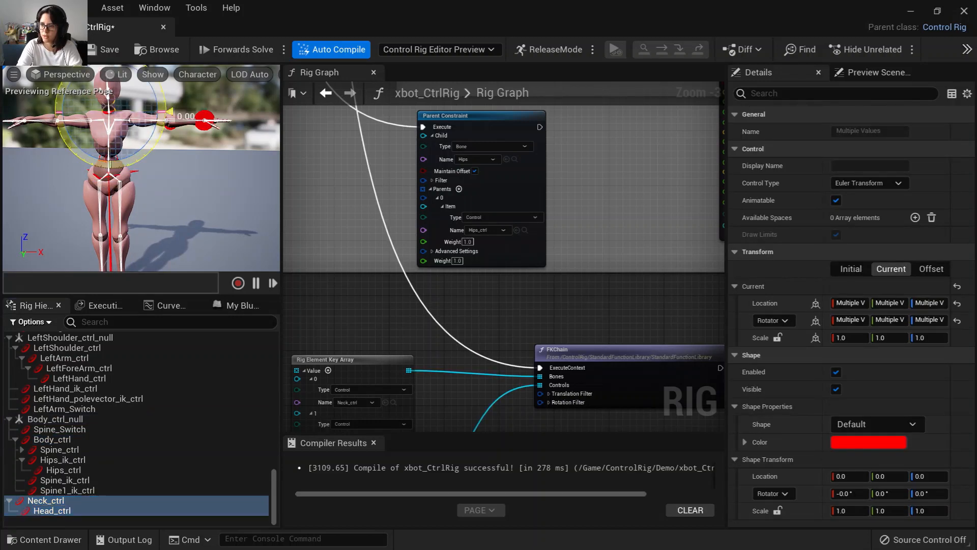
left_click_drag(161, 132, 203, 120)
key("f")
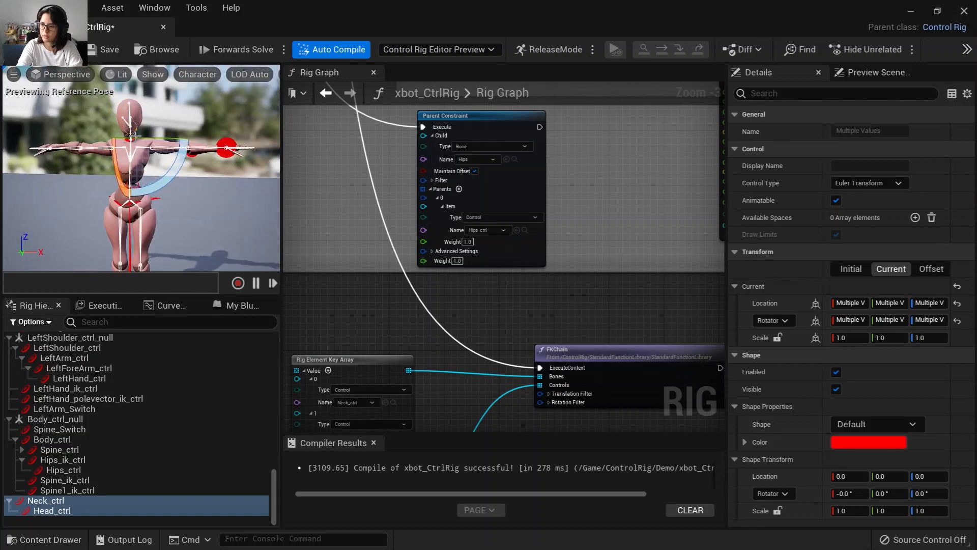
scroll(136, 136, "up", 8)
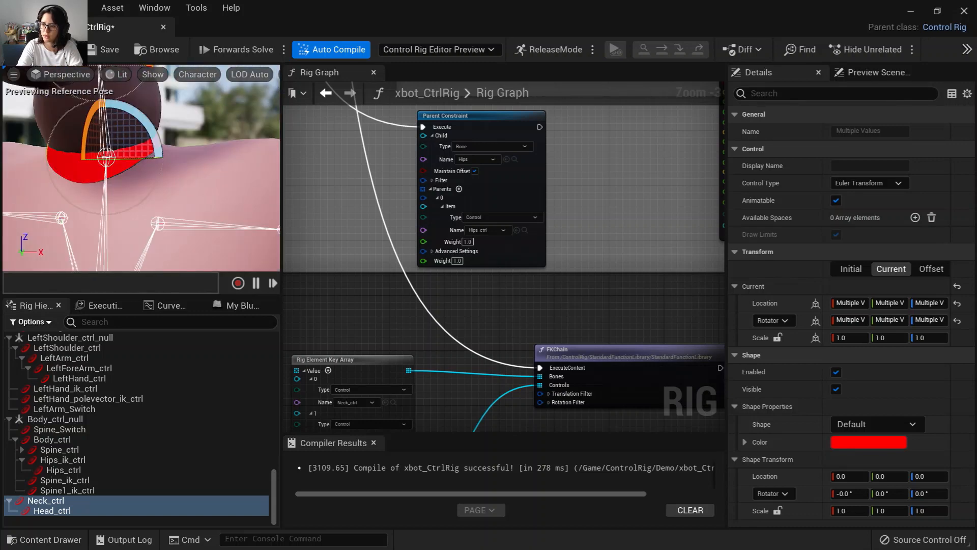
right_click(196, 172)
left_click(218, 152)
scroll(214, 155, "down", 5)
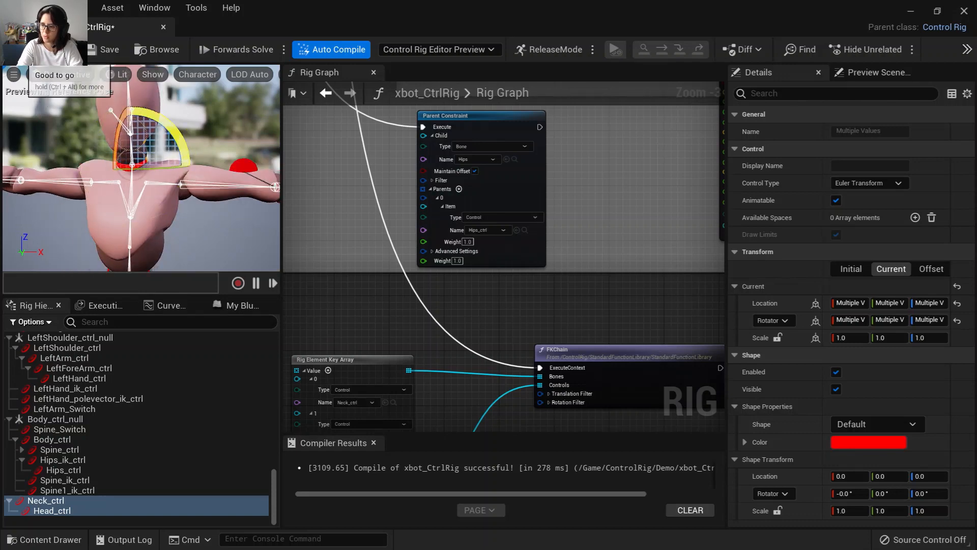
left_click(46, 501)
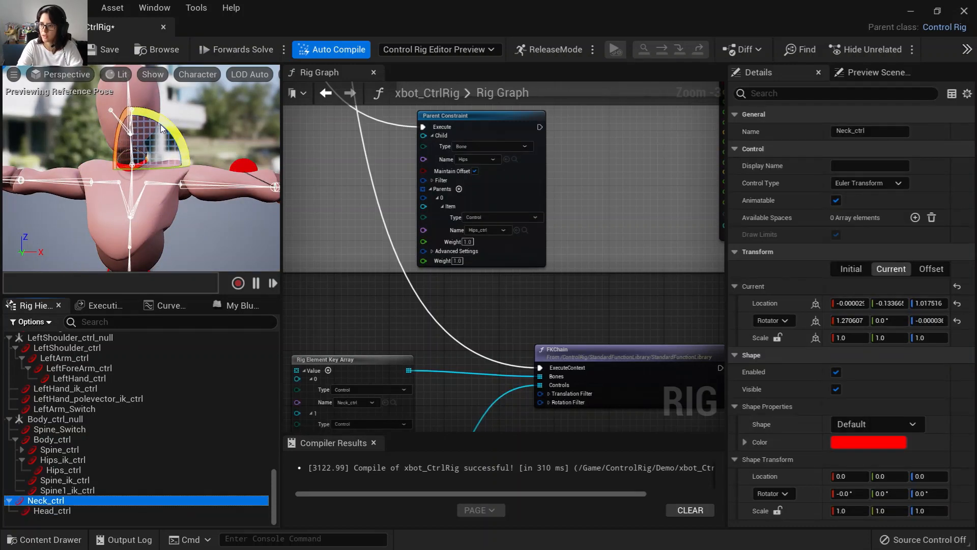
left_click_drag(161, 129, 47, 69)
right_click_drag(546, 335, 520, 225)
right_click_drag(413, 425, 504, 354)
scroll(488, 360, "up", 1)
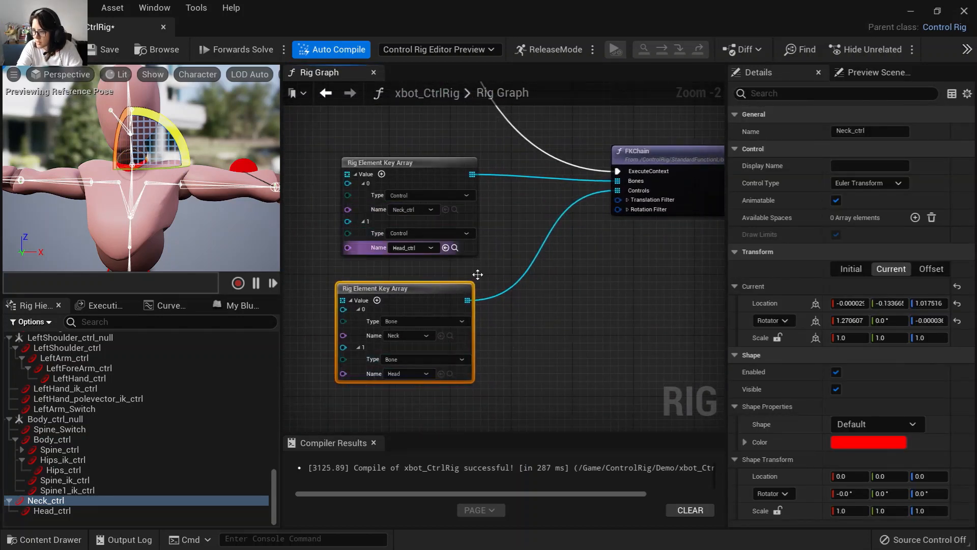
right_click_drag(590, 310, 510, 397)
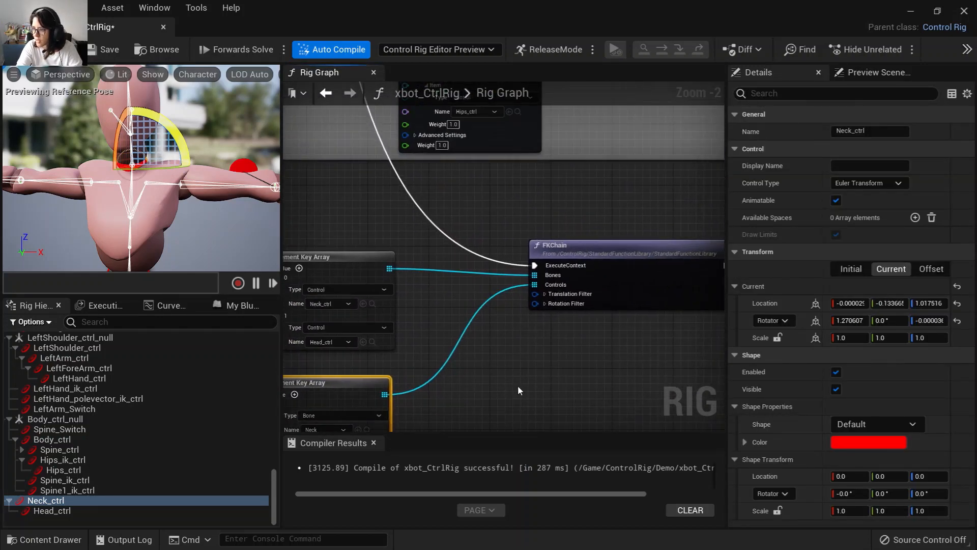
scroll(519, 389, "up", 1)
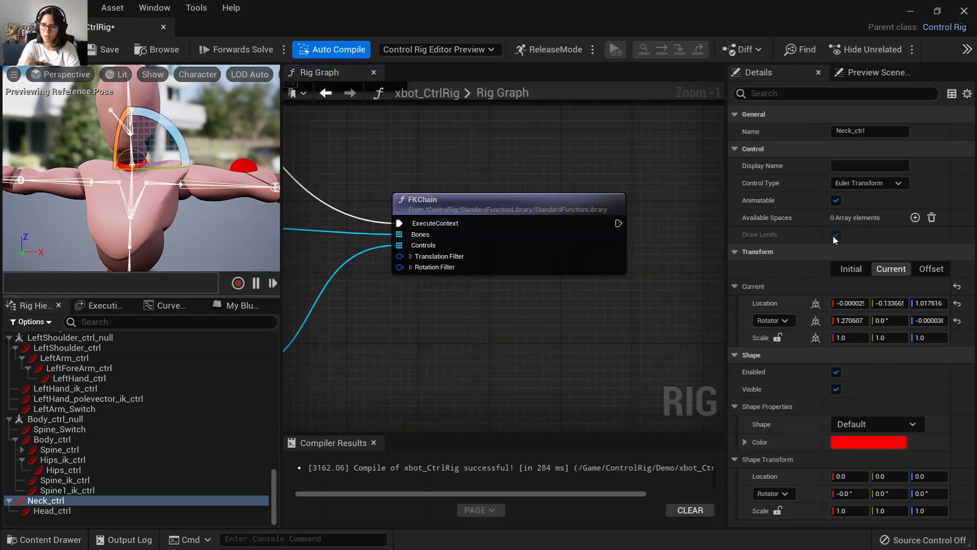
Parent Neck_ctrl under Spine2_ik_ctrl in the rig hierarchy.
left_click(84, 509)
left_click(74, 501)
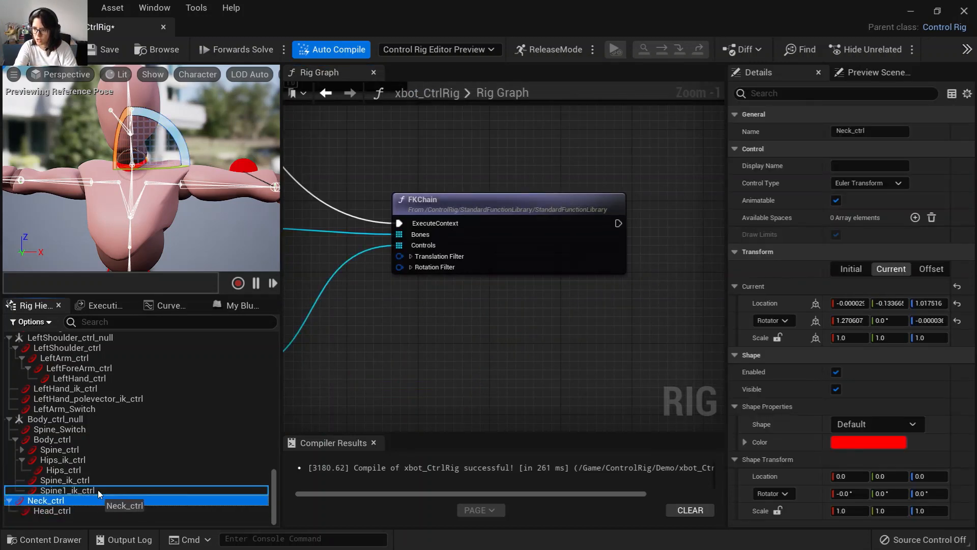
left_click_drag(103, 470, 72, 511)
left_click(22, 450)
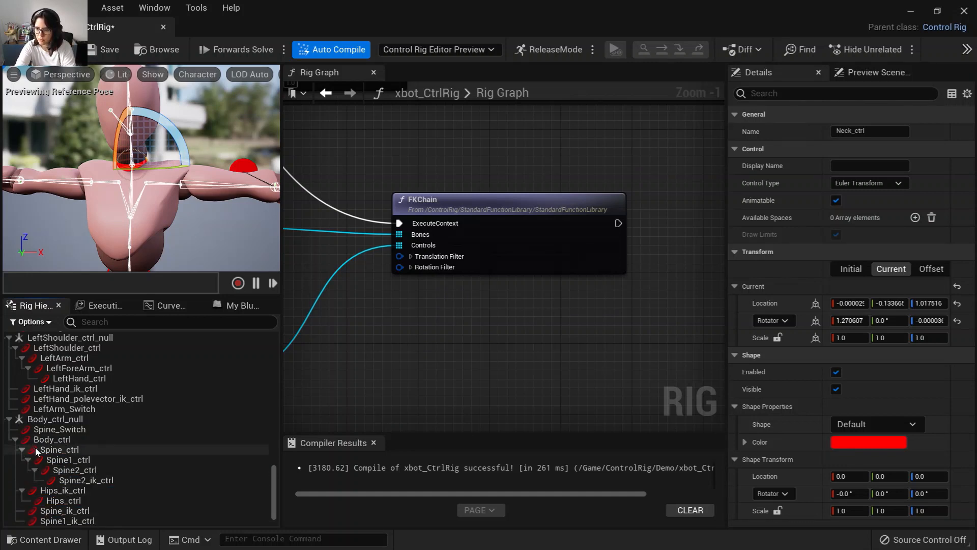
scroll(57, 481, "down", 2)
left_click_drag(49, 506, 108, 453)
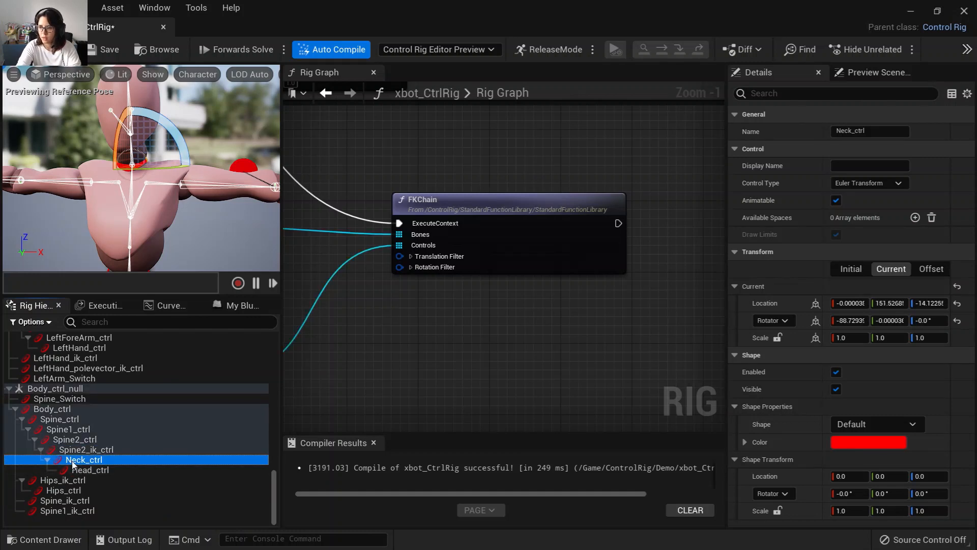
Test rotating the neck control and moving the upper spine control, undoing the spine move.
left_click_drag(162, 133, 194, 157)
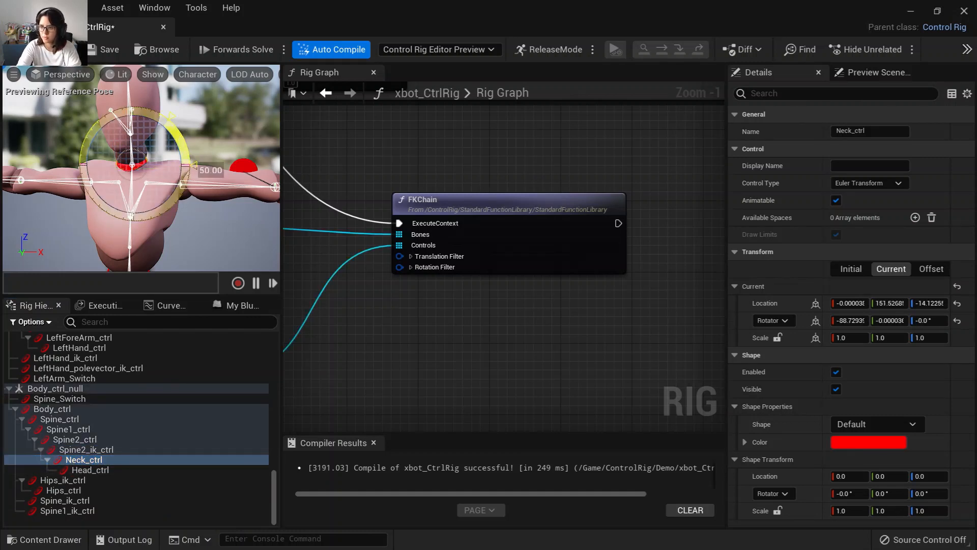
left_click_drag(171, 118, 191, 158)
left_click(86, 449)
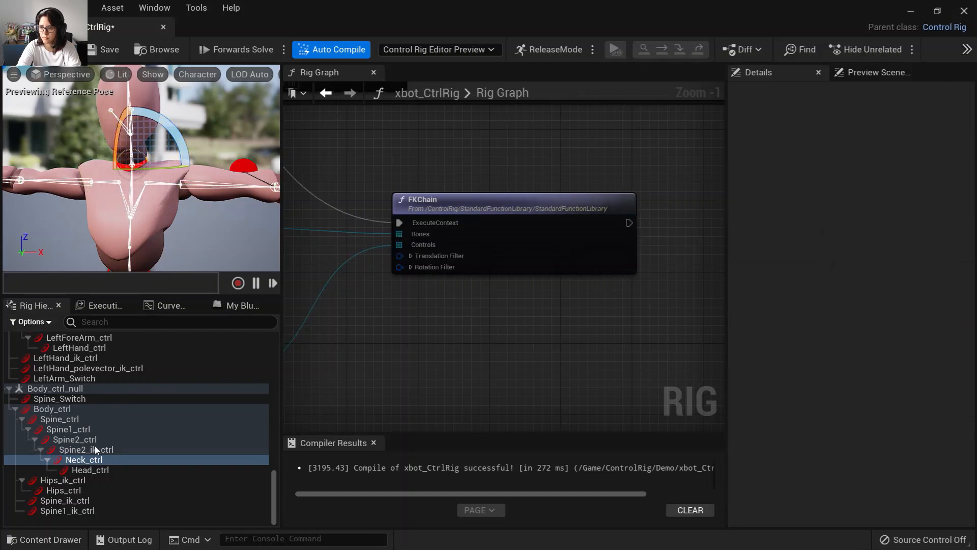
left_click_drag(172, 221, 100, 217)
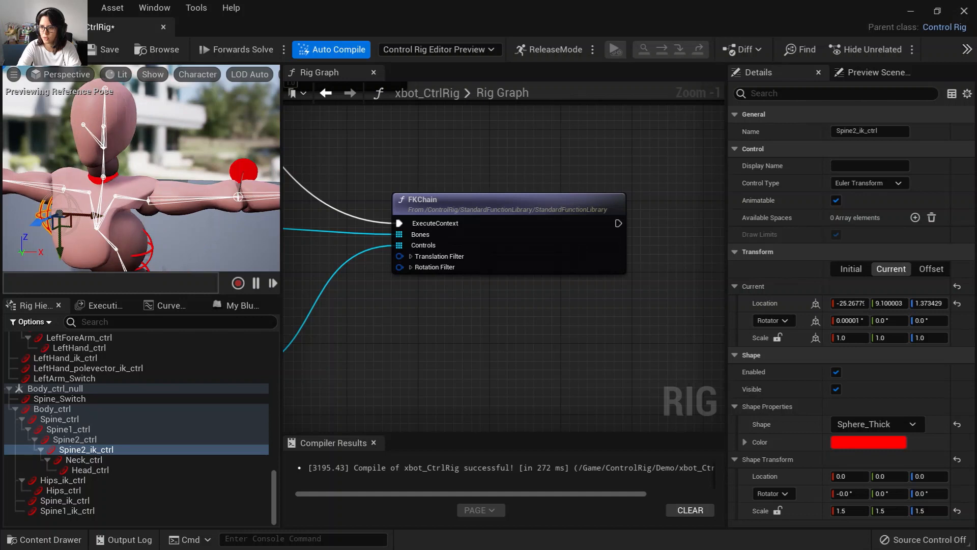
key("ctrl+z")
double_click(90, 461)
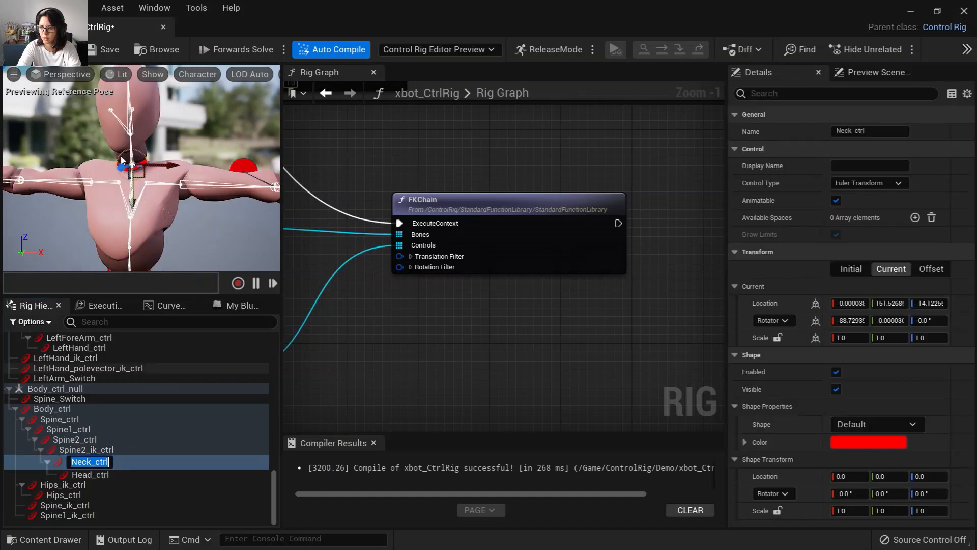
type("we")
key("Escape")
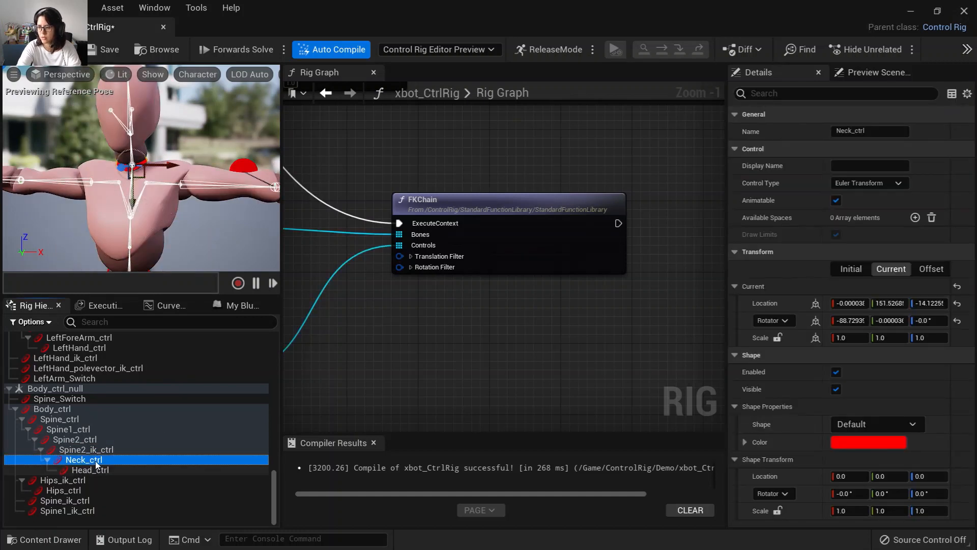
Select the head control and check its gizmo in the viewport.
left_click(168, 163)
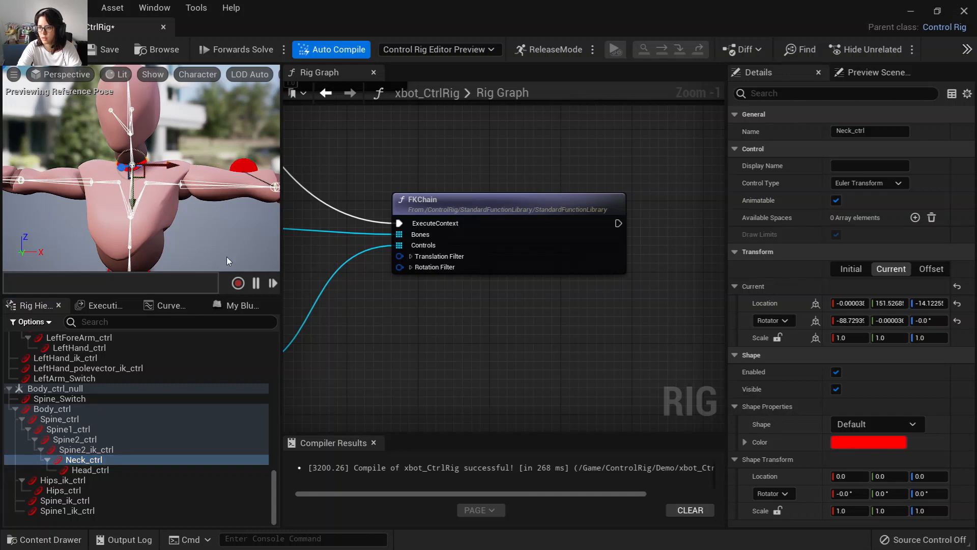
left_click(100, 472)
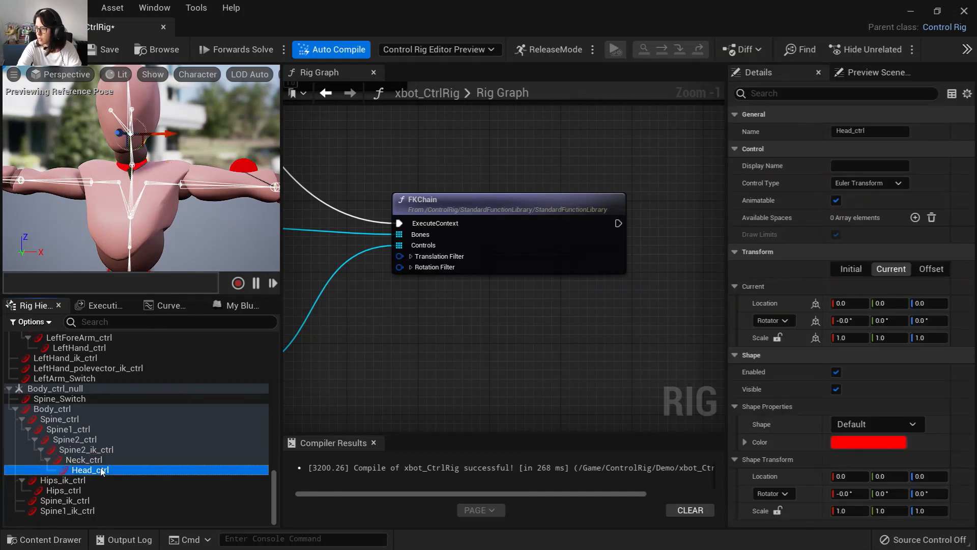
left_click(169, 131)
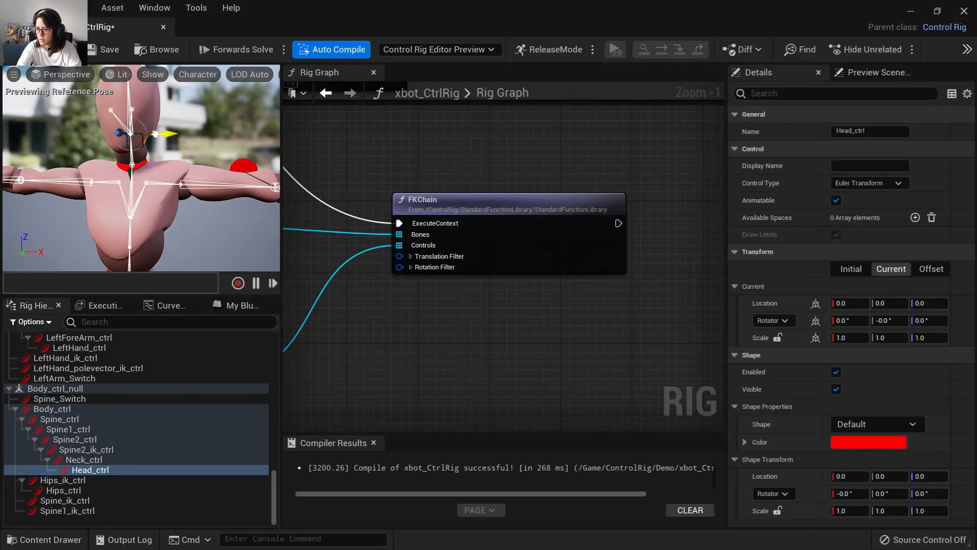
Rewire the FKChain node so the bone array feeds Bones and the control array feeds Controls.
left_click(32, 53)
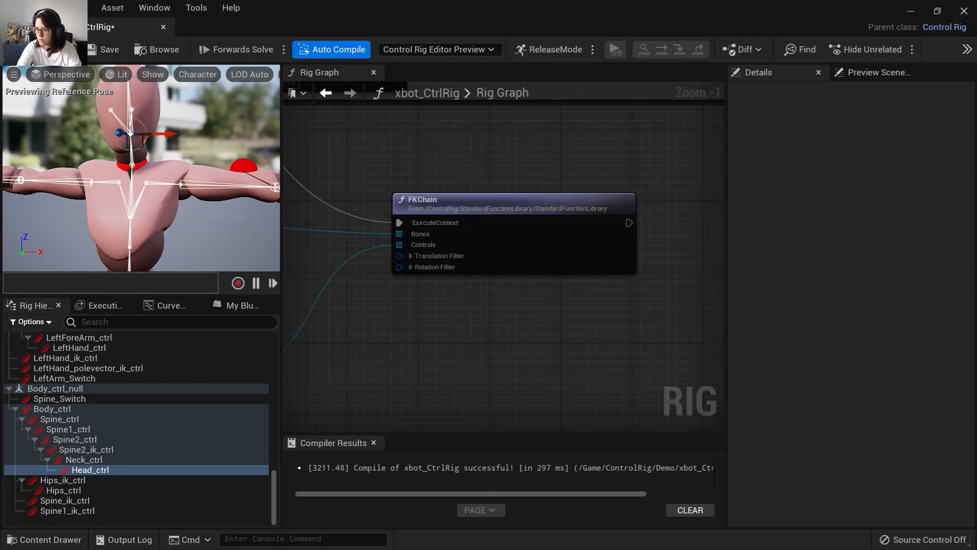
right_click_drag(379, 298, 615, 255)
left_click_drag(406, 318, 415, 309)
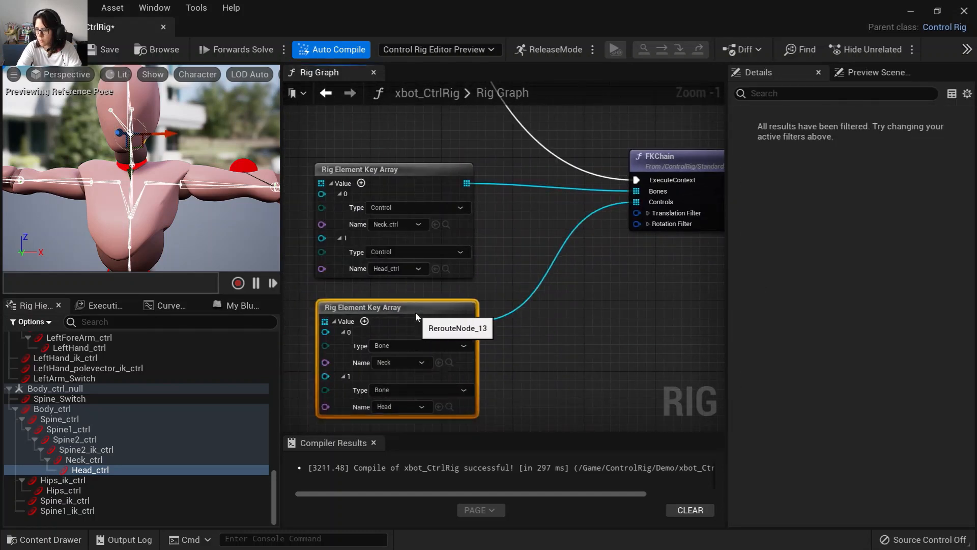
left_click_drag(470, 323, 625, 196)
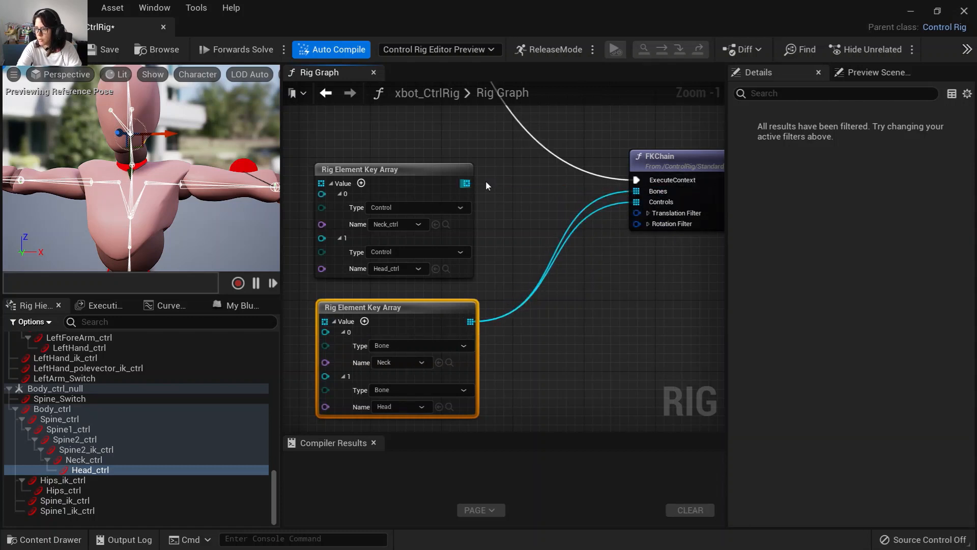
left_click_drag(467, 183, 639, 203)
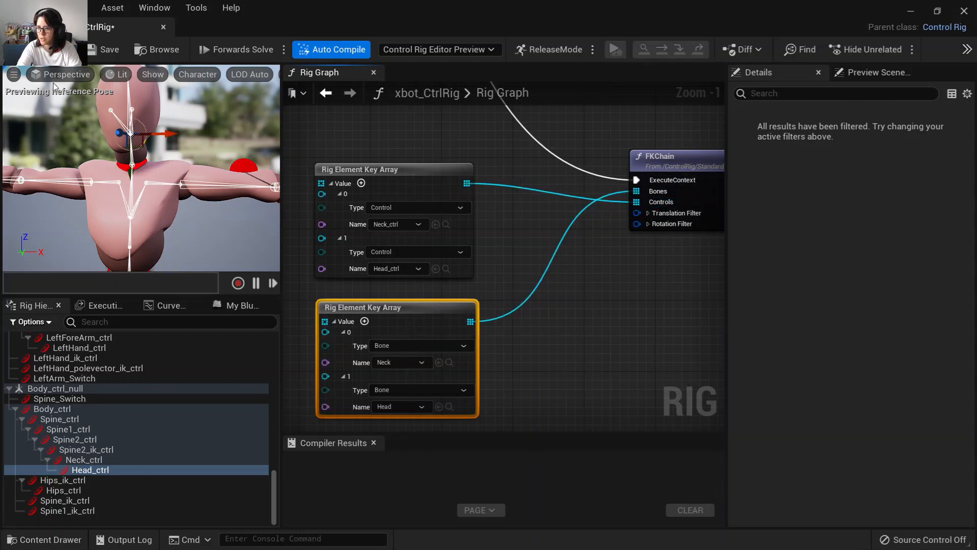
Test rotating the neck and head controls and moving the upper spine control, undoing both changes.
left_click(101, 461)
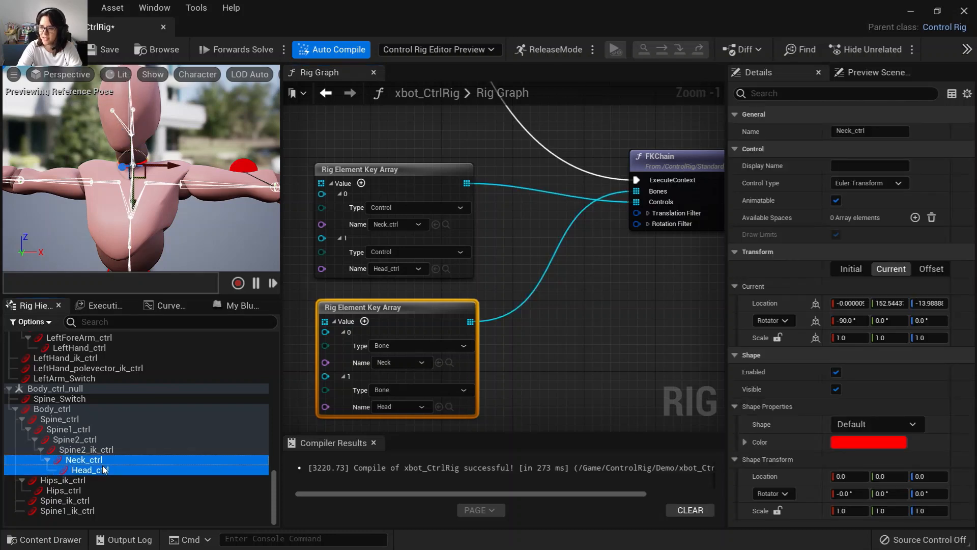
key("e")
left_click_drag(177, 133, 203, 152)
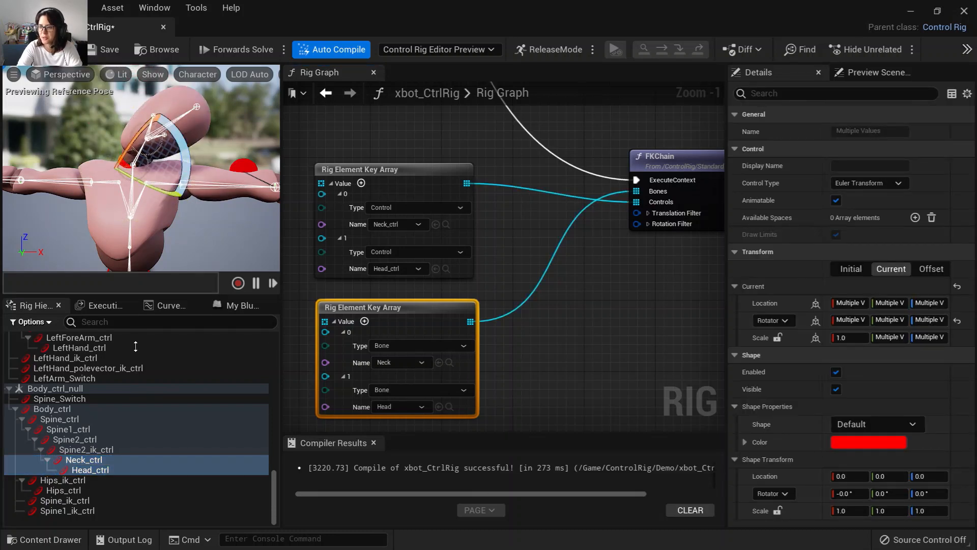
key("ctrl+z")
left_click(100, 450)
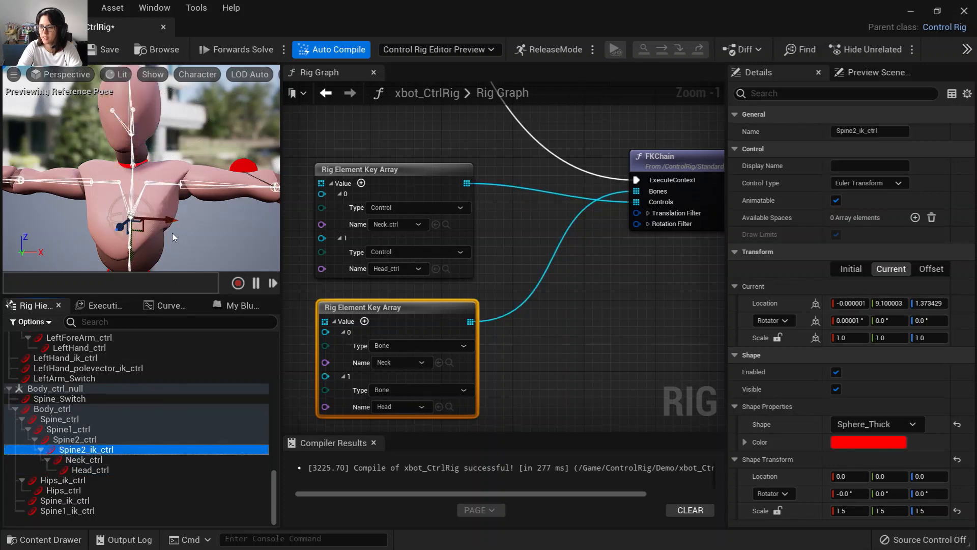
mouse_move(168, 220)
left_mouse_down()
mouse_move(185, 229)
mouse_move(163, 227)
left_mouse_up()
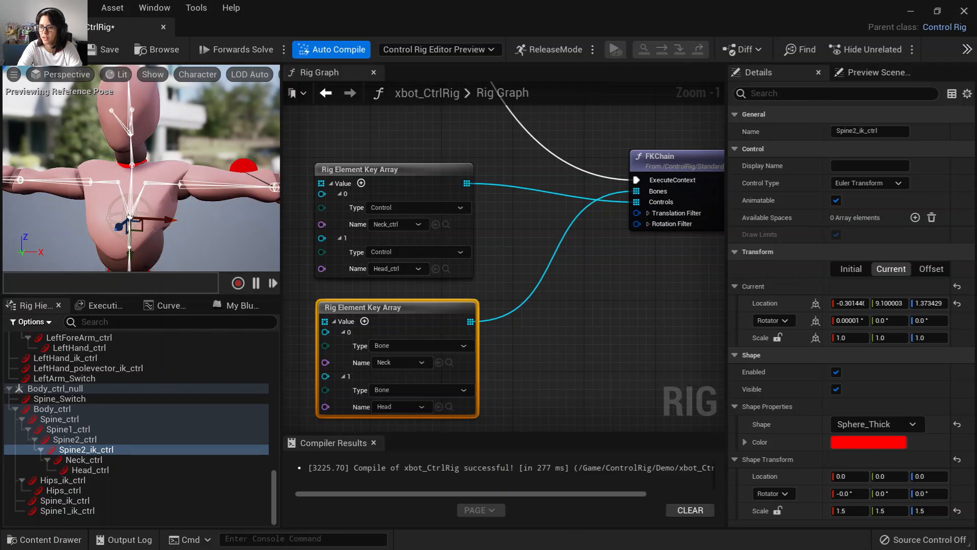
key("ctrl+z")
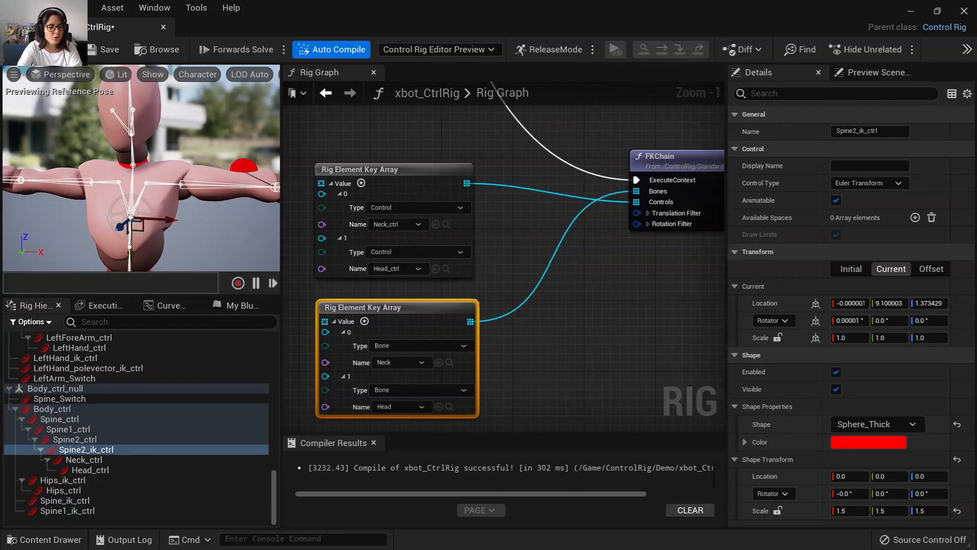
Set the shape of both Neck_ctrl and Head_ctrl to Square_Thick.
left_click(84, 460)
left_click(100, 469, "shift")
left_click(878, 426)
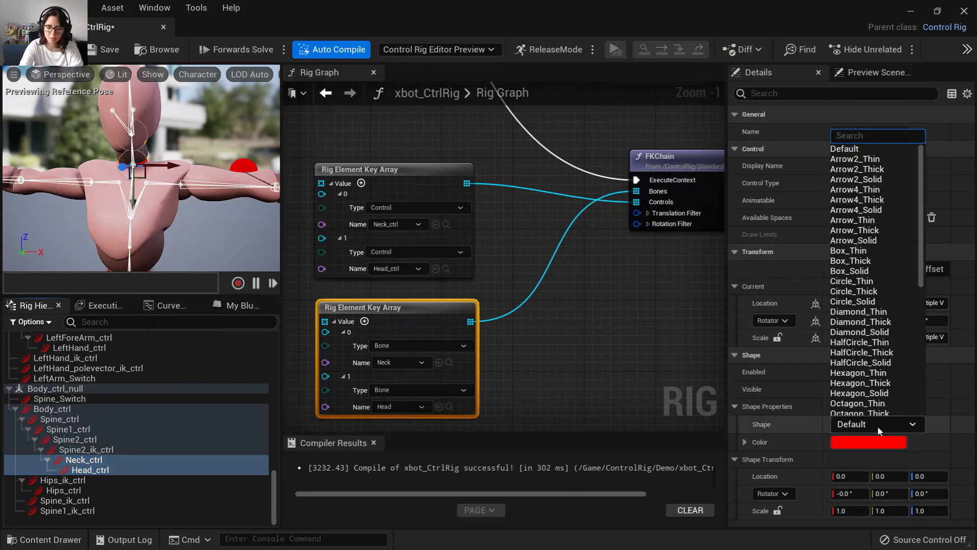
type("square")
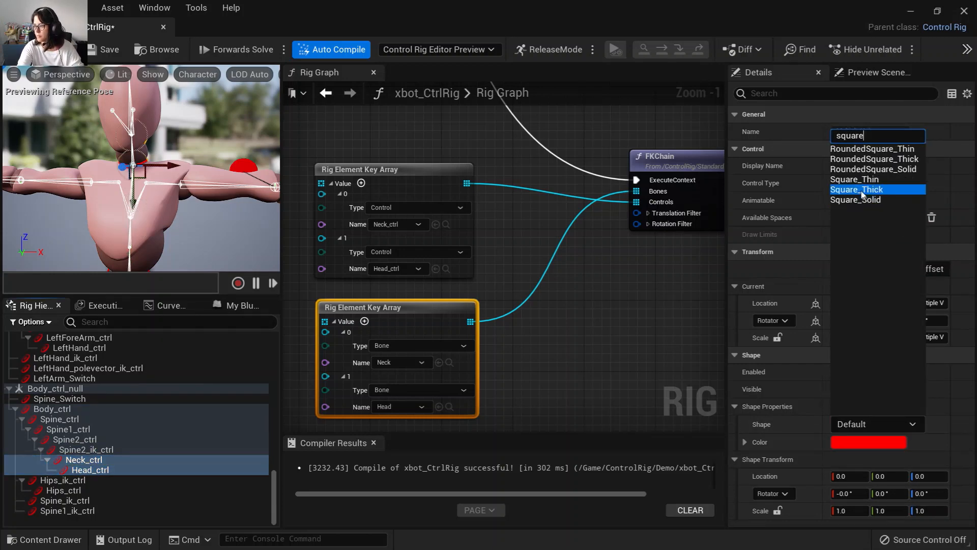
left_click(876, 191)
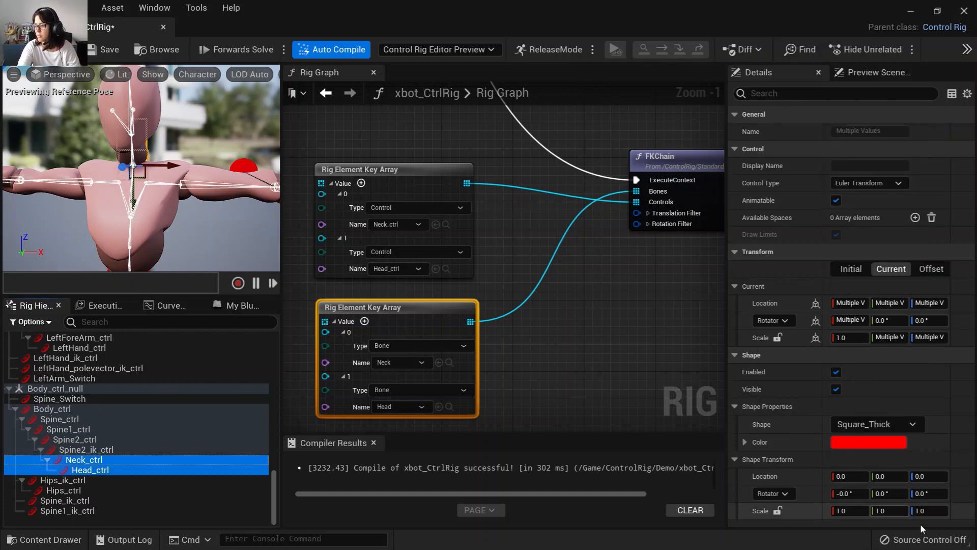
Scale the head control's shape to 3.0 and offset its shape location Y to -10.0.
left_click(115, 469)
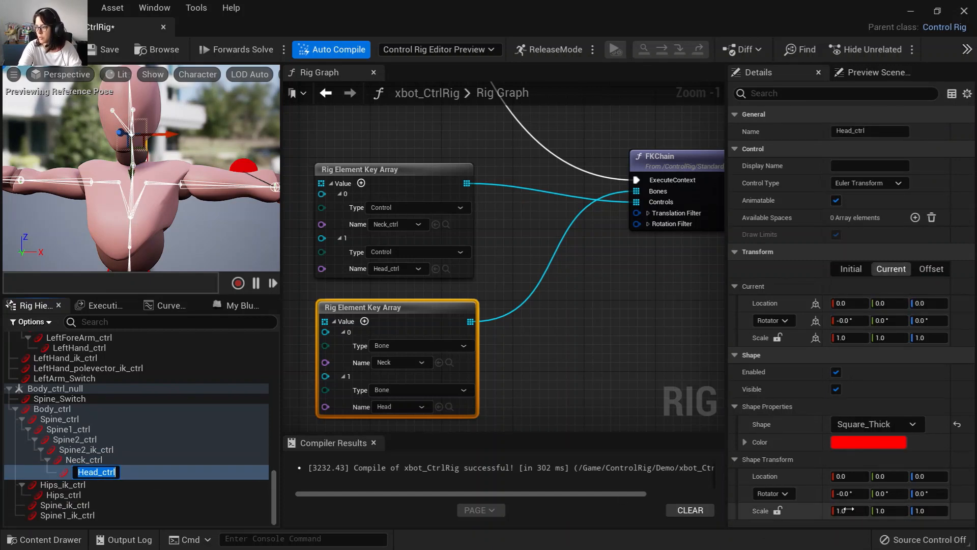
left_click(847, 511)
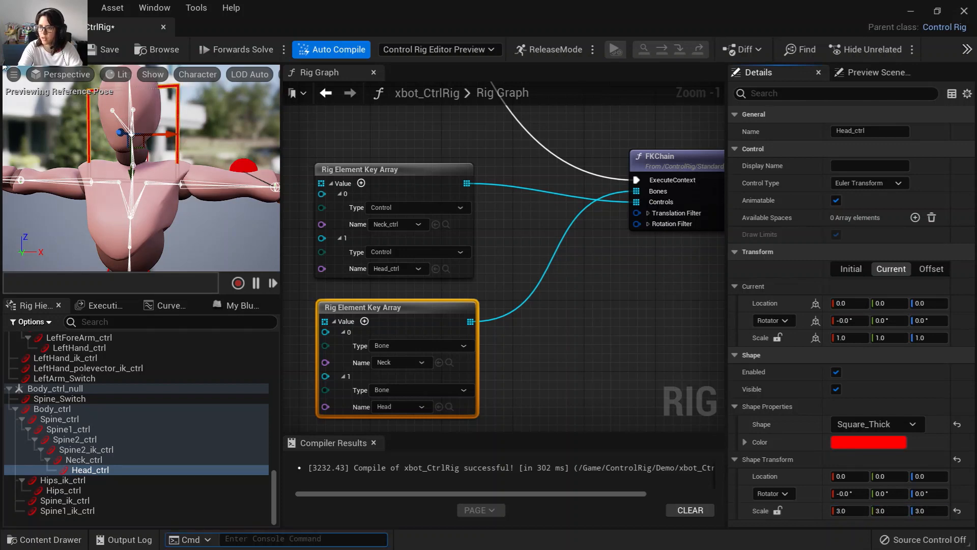
left_click(102, 469)
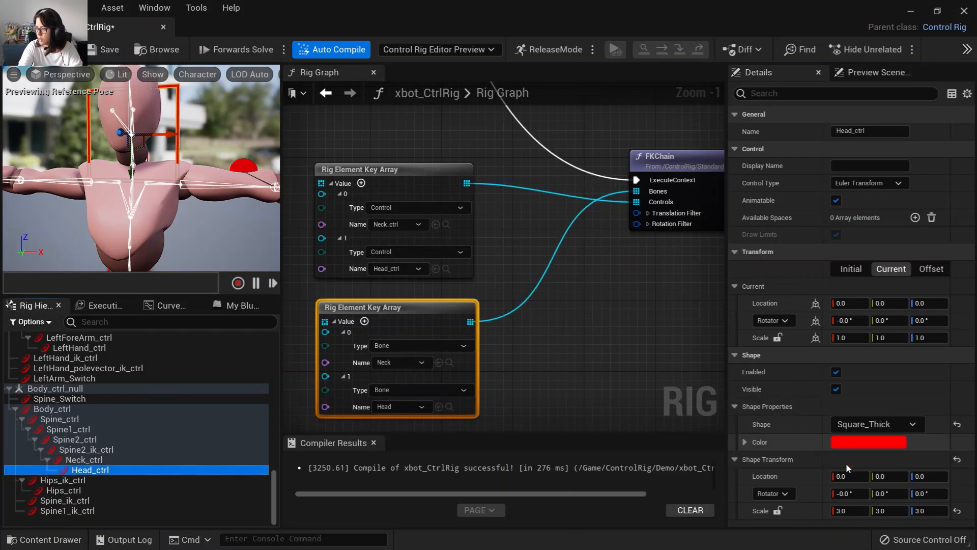
left_click(889, 481)
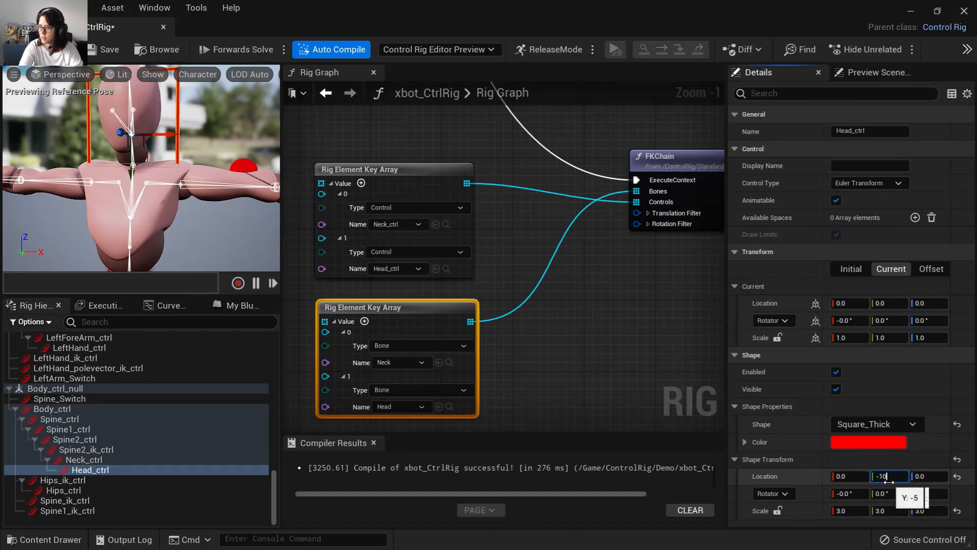
key("Return")
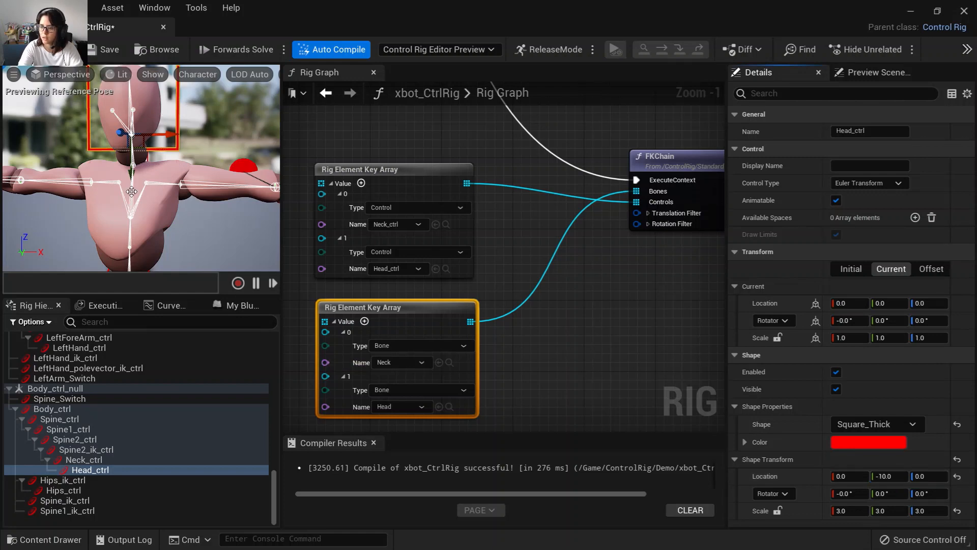
key("f")
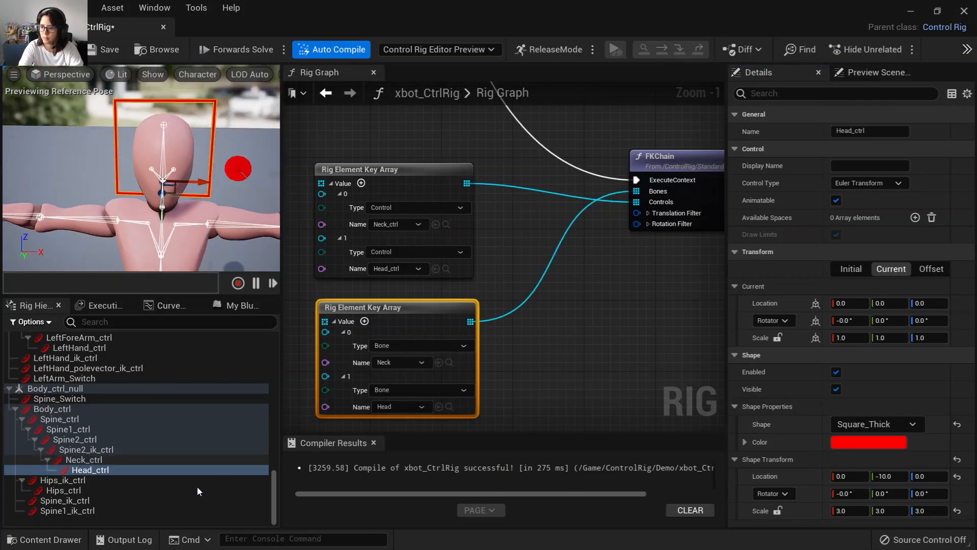
Change the head control's shape to Box_Thick.
left_click(872, 425)
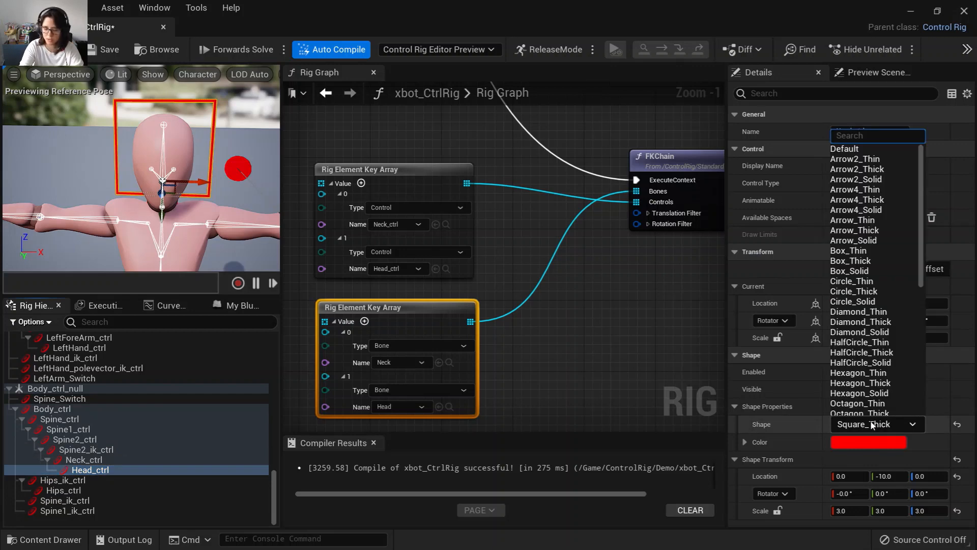
type("cube")
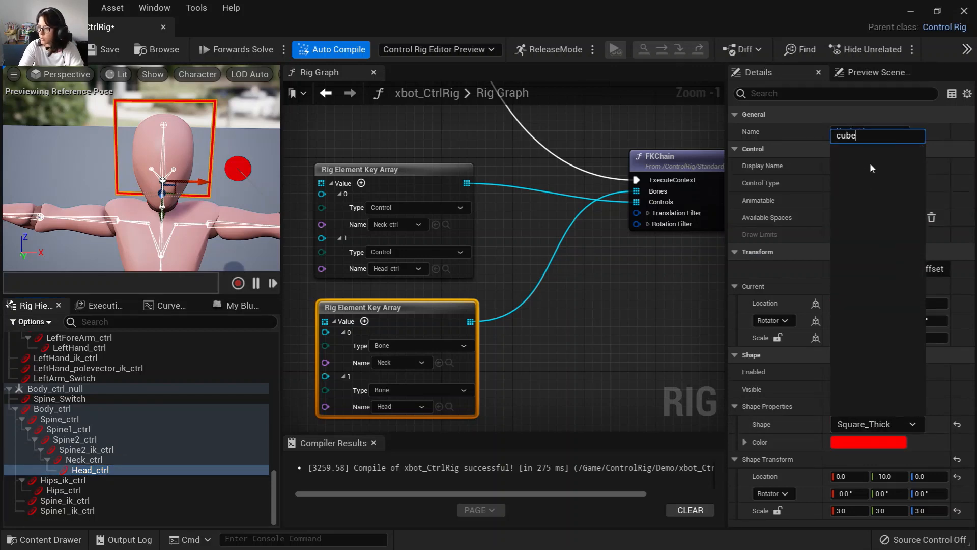
key("Escape")
left_click(874, 424)
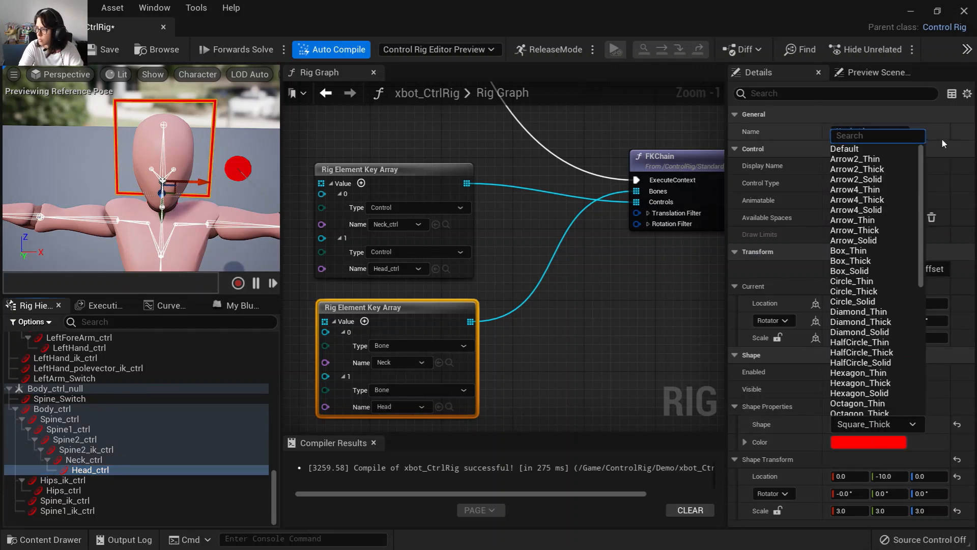
left_click(866, 264)
Change the neck control's shape to Circle_Thick.
left_click(84, 459)
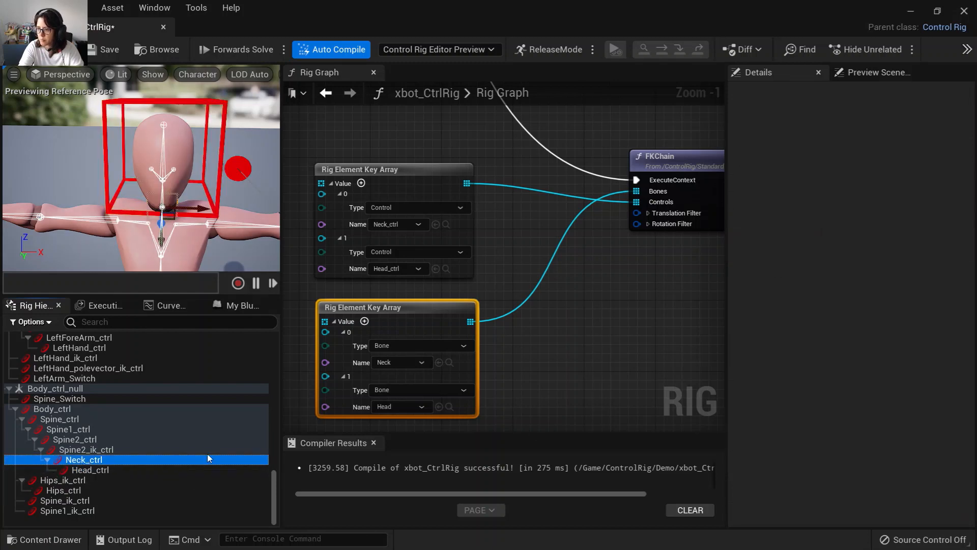
left_click(873, 425)
type("circ")
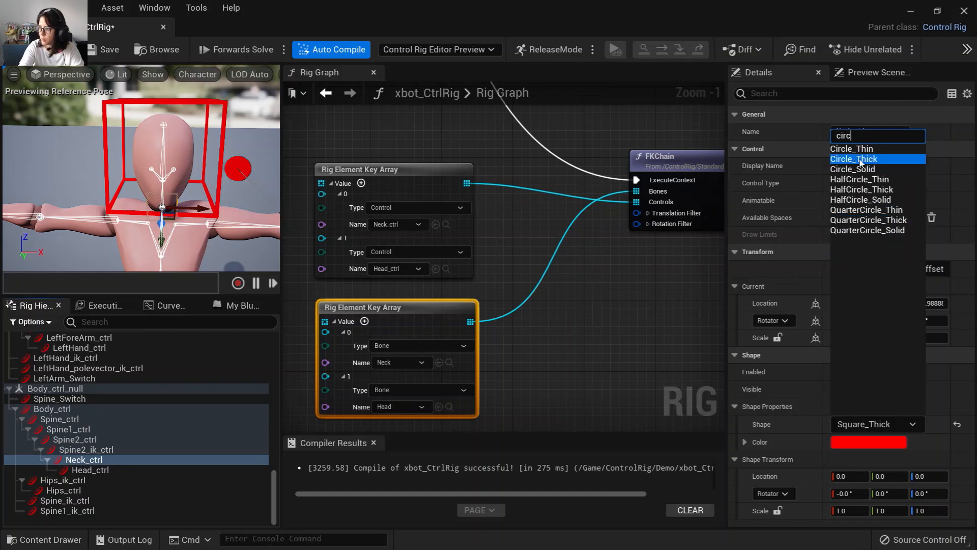
left_click(860, 162)
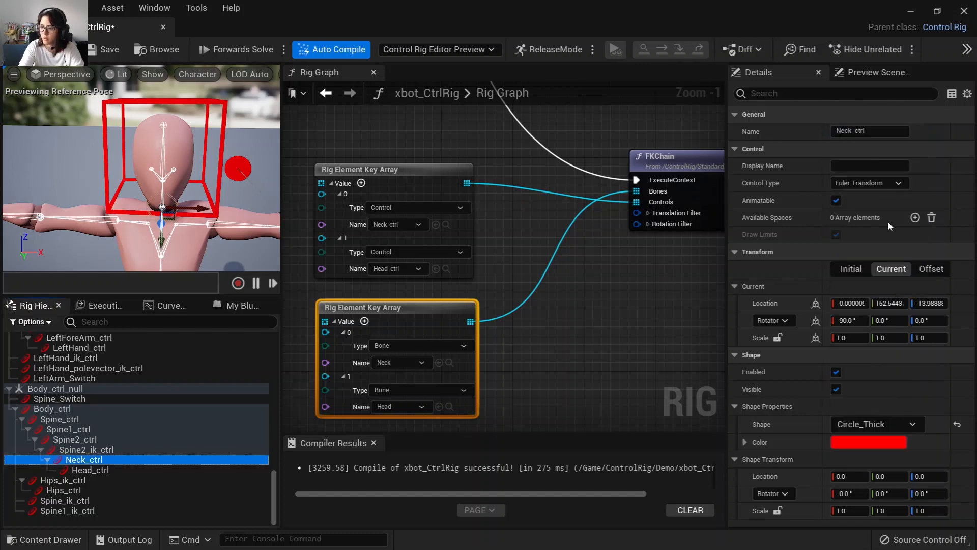
Rotate the neck control's shape 90° on X, scale it to 2.0, and save the rig.
left_click(847, 493)
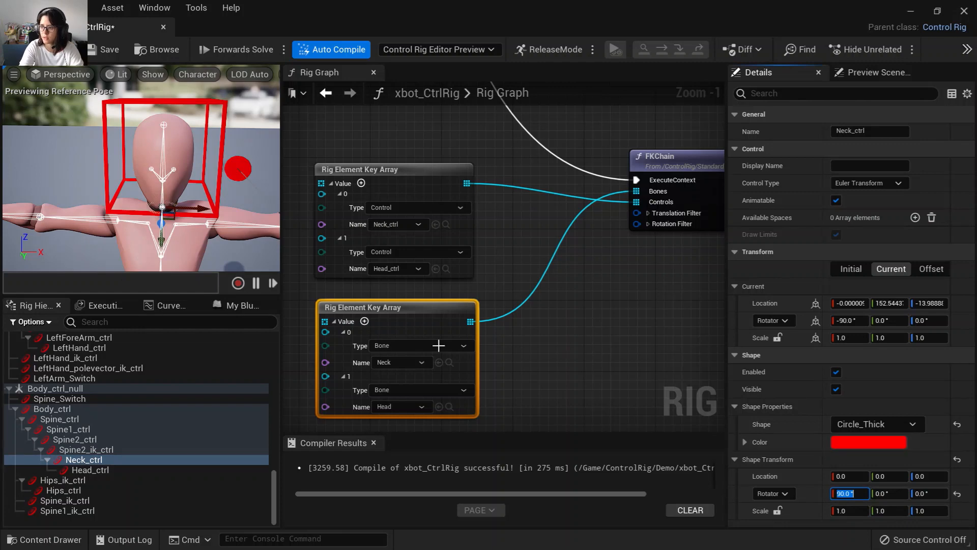
left_click(777, 510)
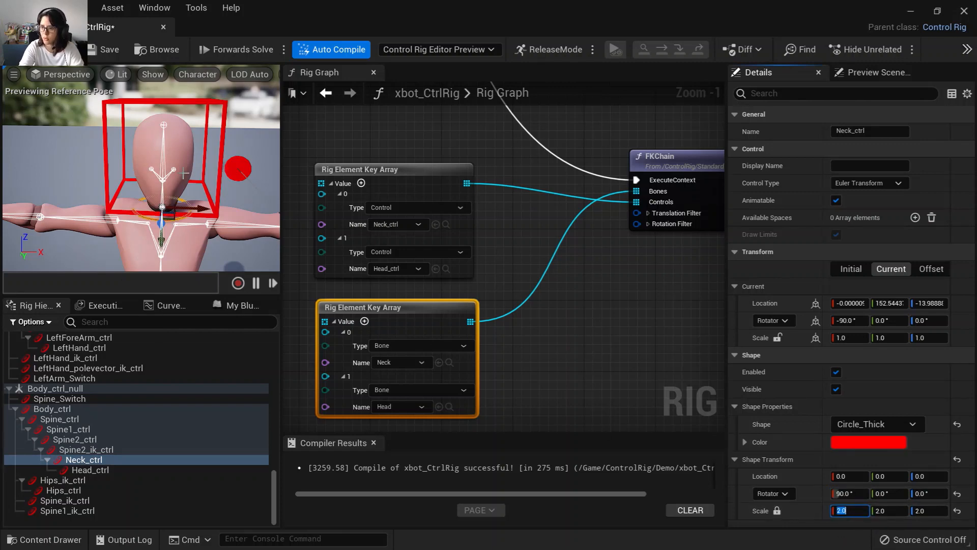
left_click_drag(184, 173, 55, 89, "alt")
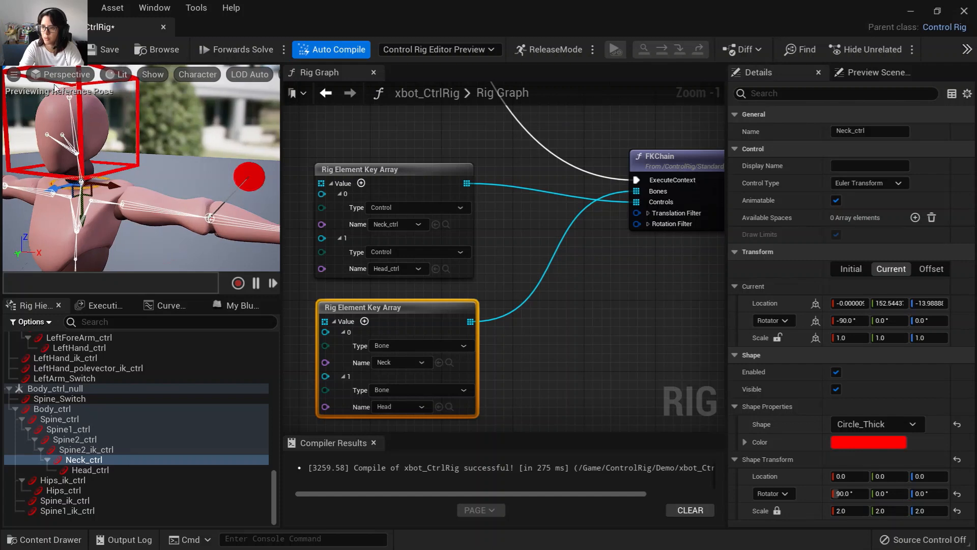
left_click(105, 51)
Wrap the neck and head FKChain nodes in a comment titled "Neck and Head".
scroll(619, 380, "down", 2)
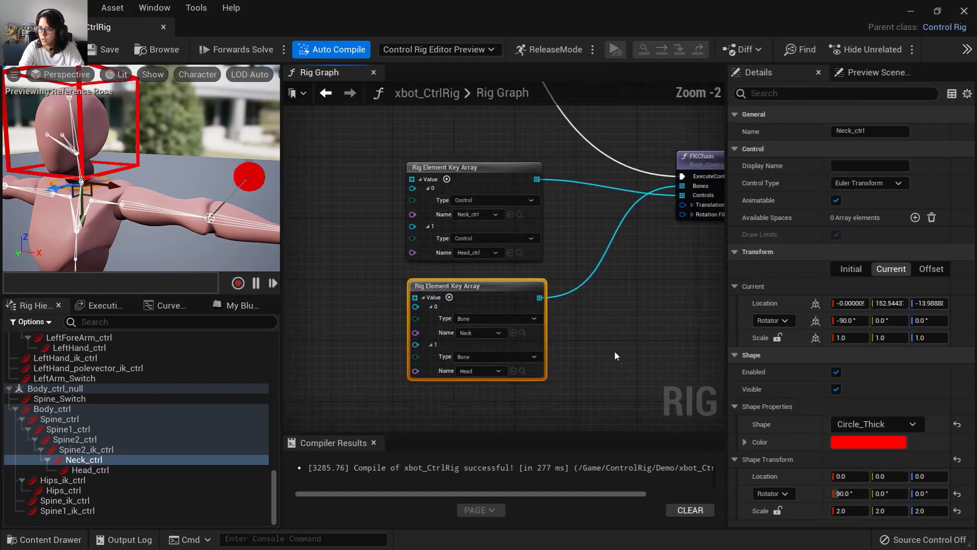
scroll(615, 353, "down", 4)
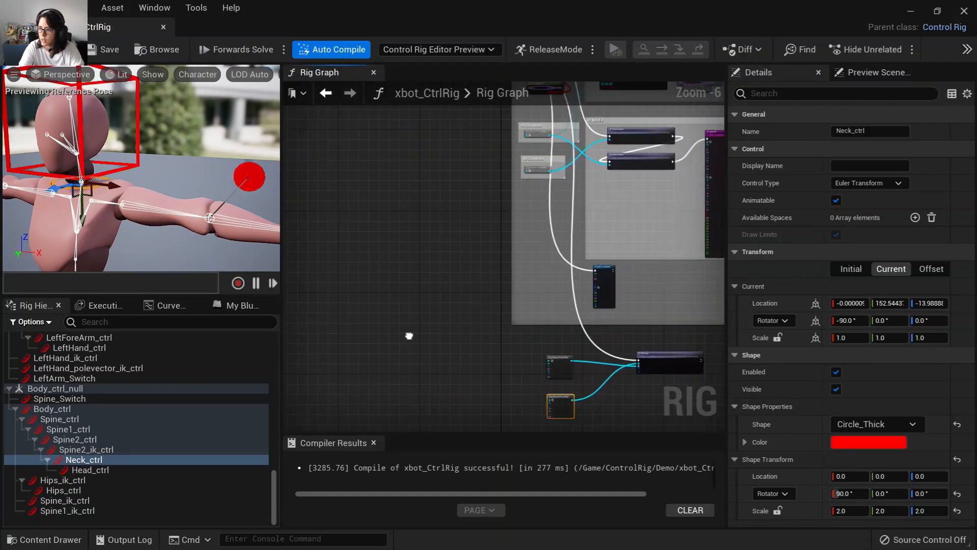
right_click_drag(409, 336, 278, 296)
left_click_drag(540, 330, 537, 316)
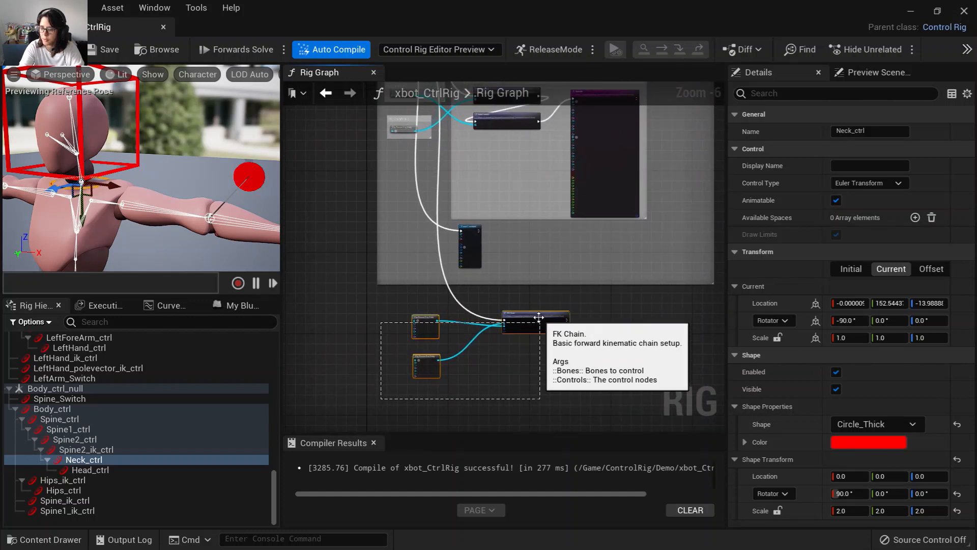
type("cNe")
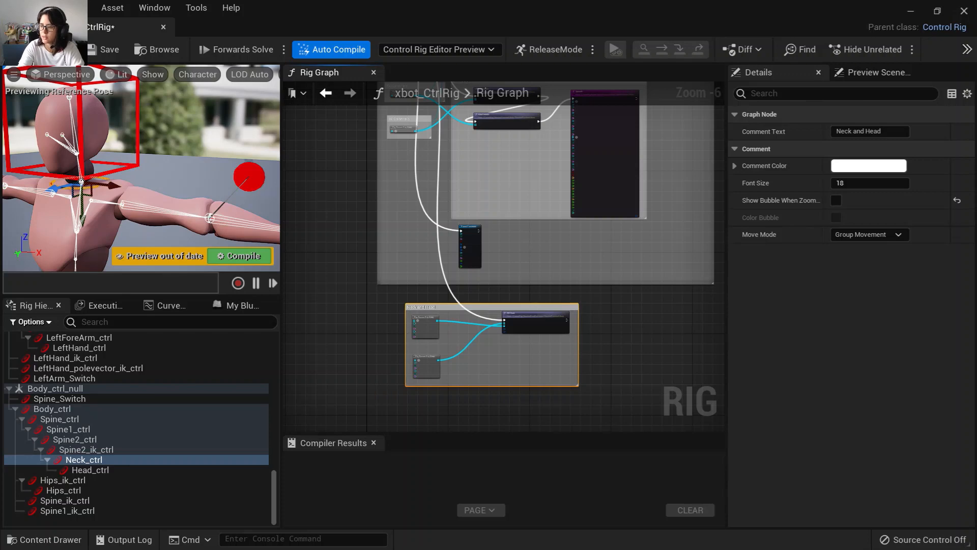
Pan and zoom across the rig graph to locate the Setup Event node.
right_click_drag(299, 153, 338, 384)
right_click_drag(338, 233, 356, 422)
right_click_drag(395, 255, 428, 388)
scroll(423, 335, "up", 2)
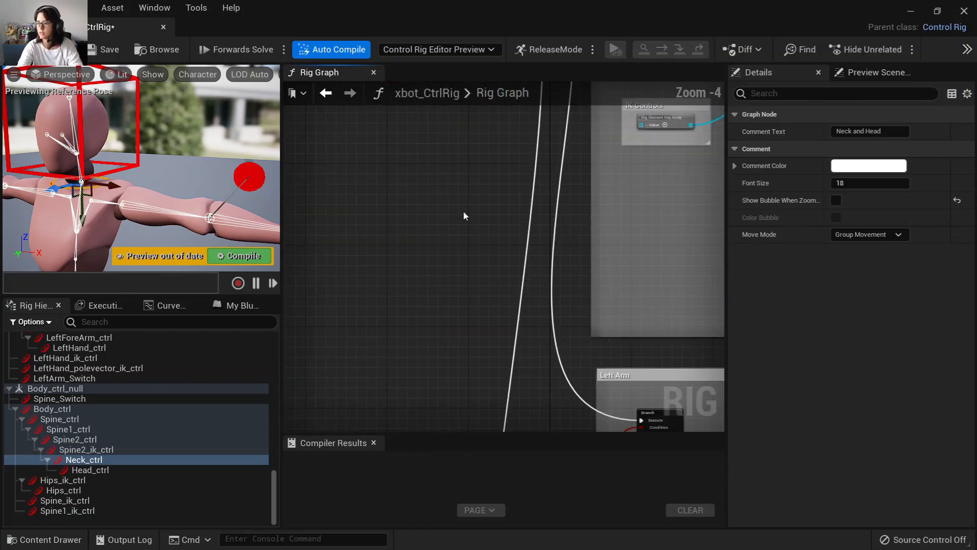
right_click_drag(463, 217, 418, 430)
right_click_drag(430, 133, 438, 336)
right_click_drag(470, 263, 406, 218)
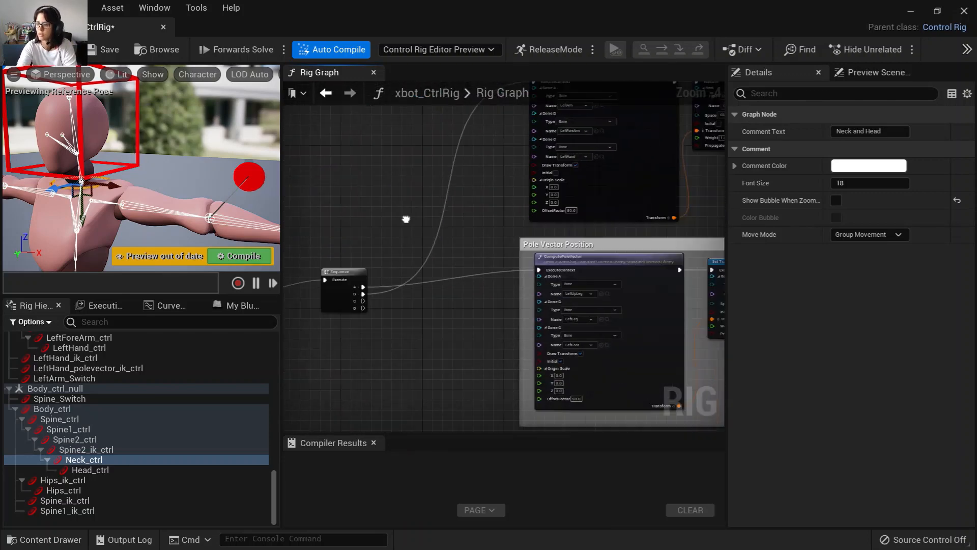
scroll(448, 298, "down", 1)
scroll(448, 311, "up", 2)
scroll(433, 312, "down", 2)
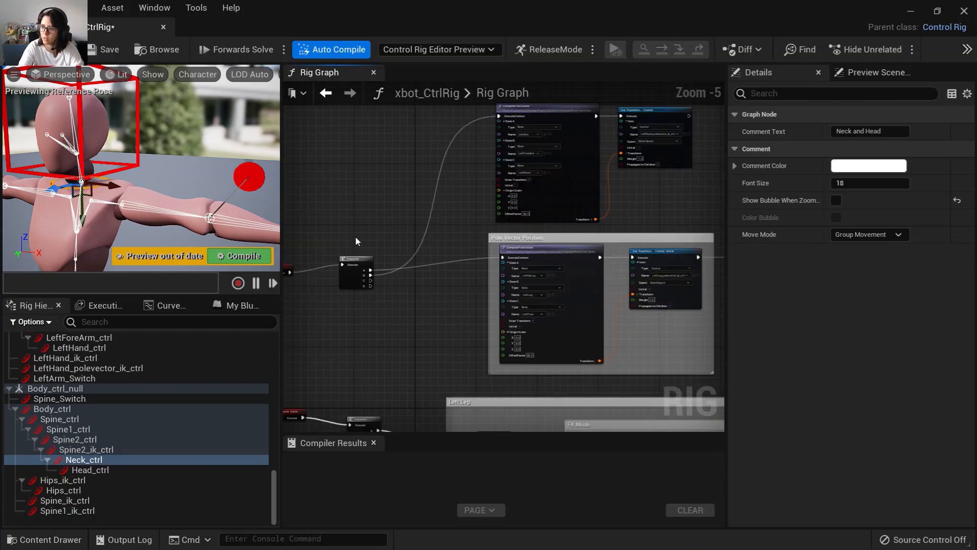
scroll(371, 305, "up", 4)
right_click_drag(367, 297, 424, 300)
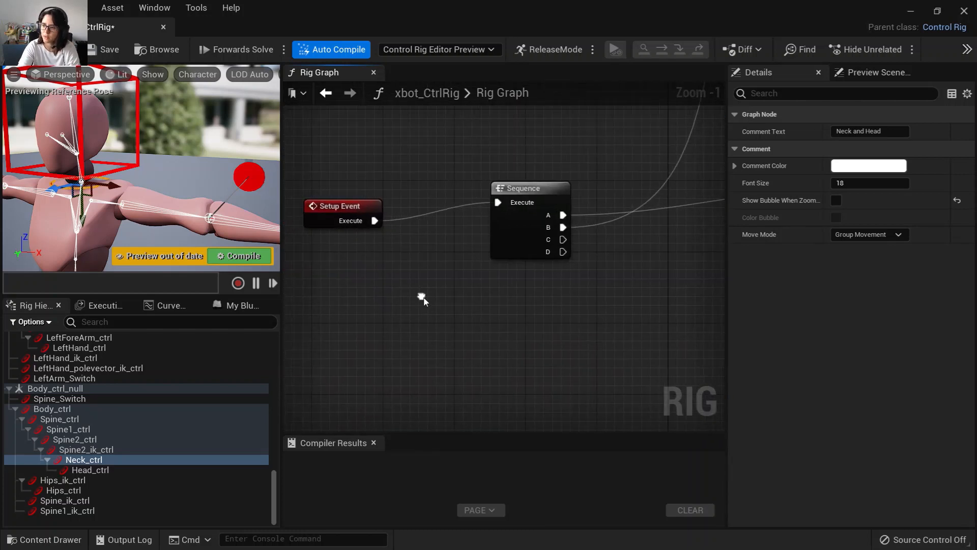
Select the range of controls from Spine1_ik_ctrl up to LeftUpLeg_ctrl_null in the hierarchy and create an item array node from them in the graph.
right_click_drag(541, 323, 486, 325)
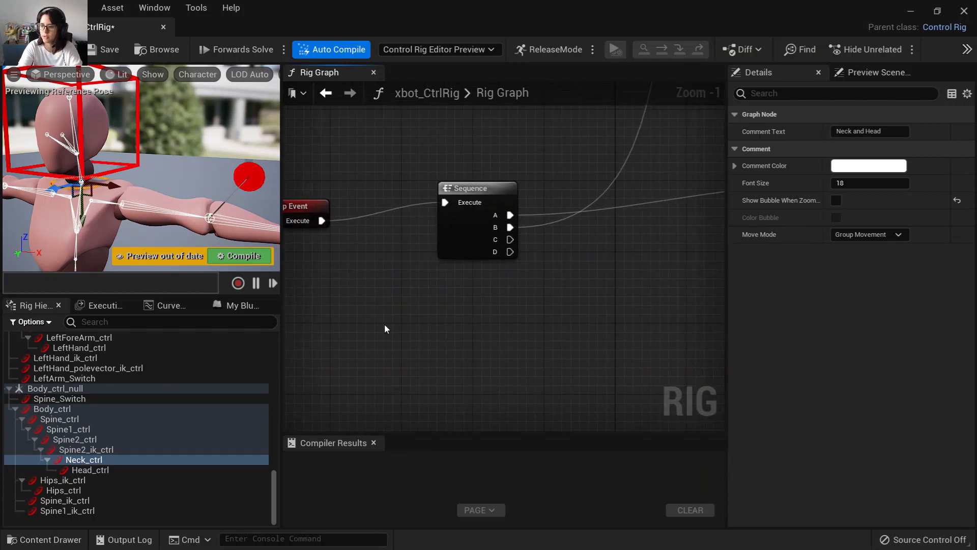
left_click(84, 512)
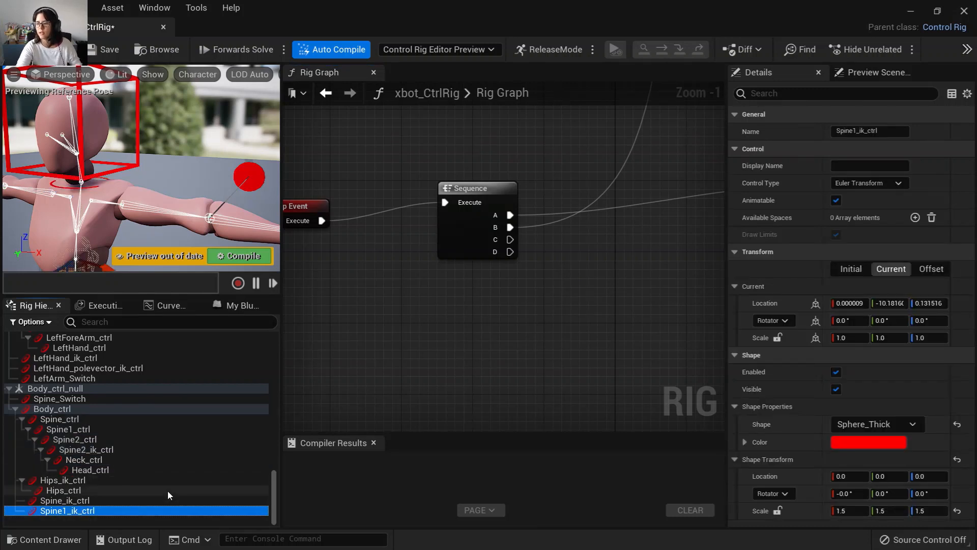
scroll(136, 456, "up", 5)
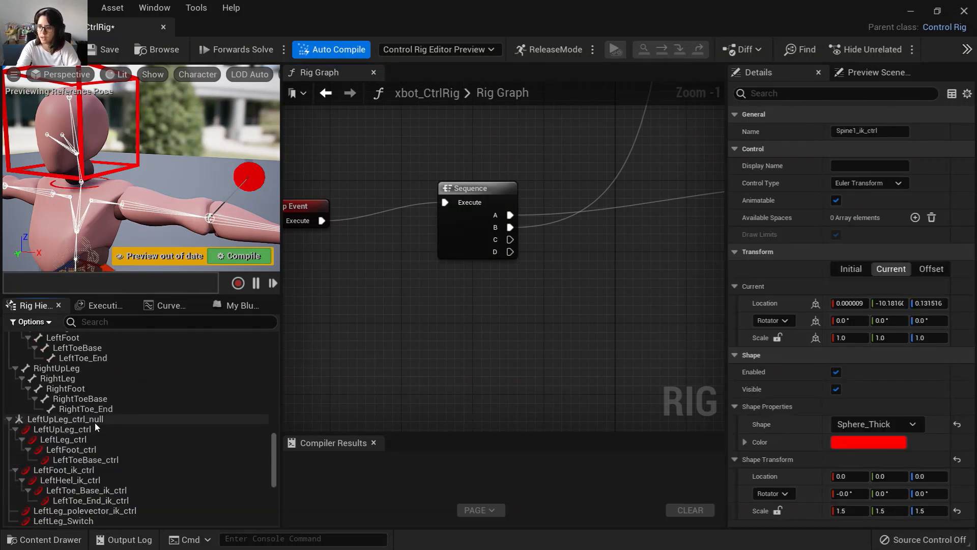
scroll(94, 423, "up", 2)
left_click(85, 461, "shift")
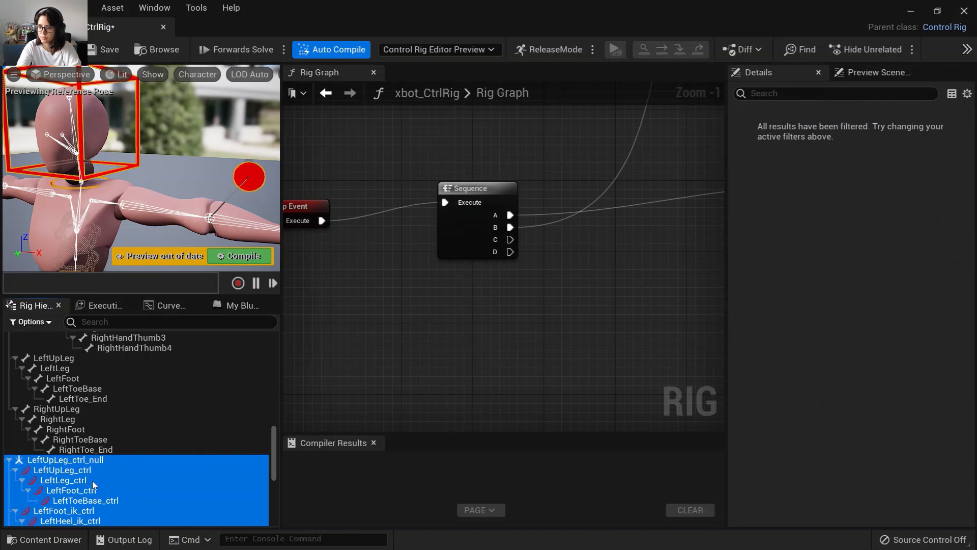
left_click_drag(362, 307, 377, 281)
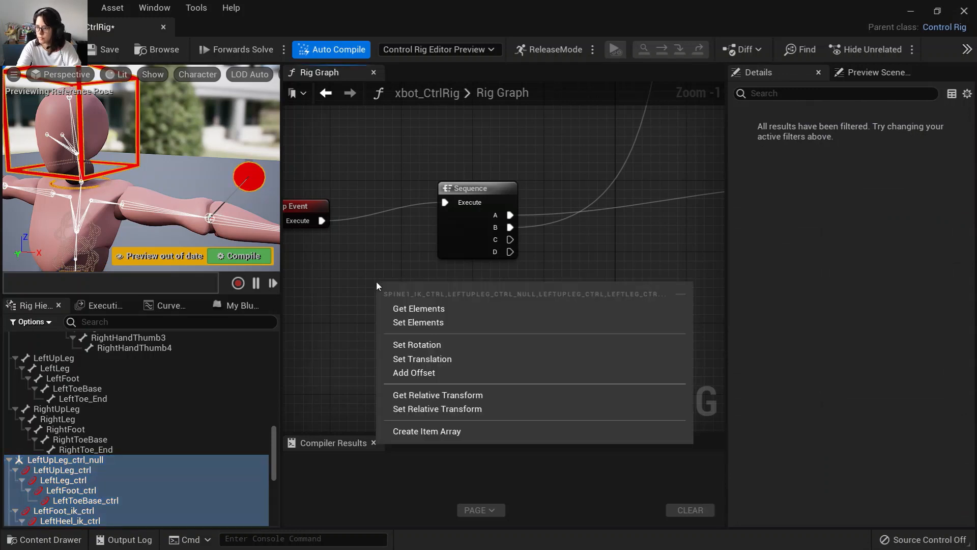
left_click(439, 430)
Add a ColorizeControls node driven by the item array's output.
scroll(498, 326, "down", 2)
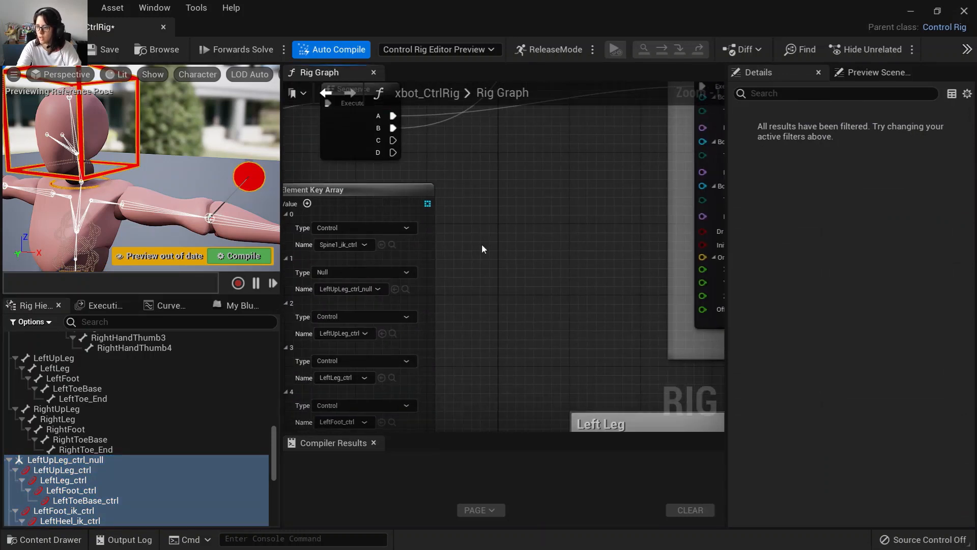
right_click_drag(459, 244, 492, 268)
left_click_drag(473, 237, 516, 226)
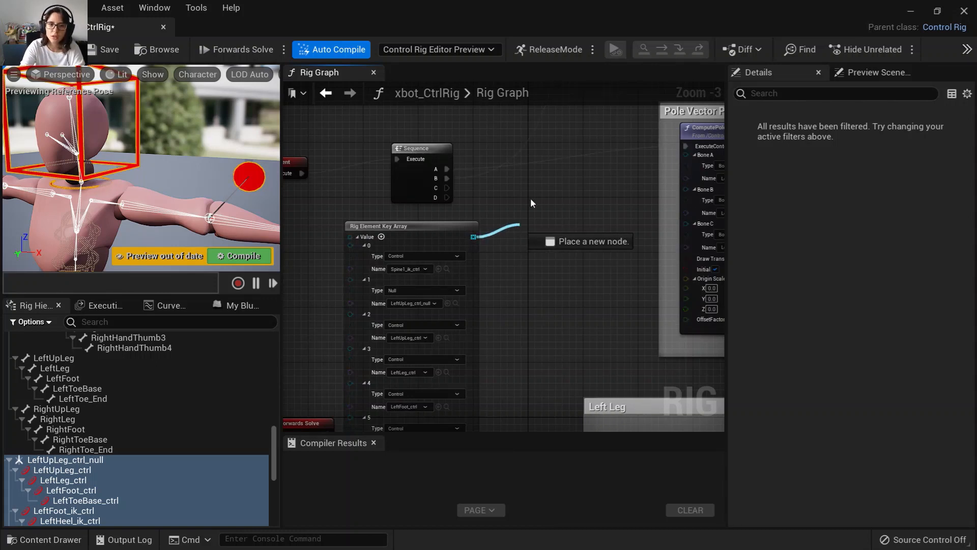
left_click_drag(522, 193, 523, 193)
type("co")
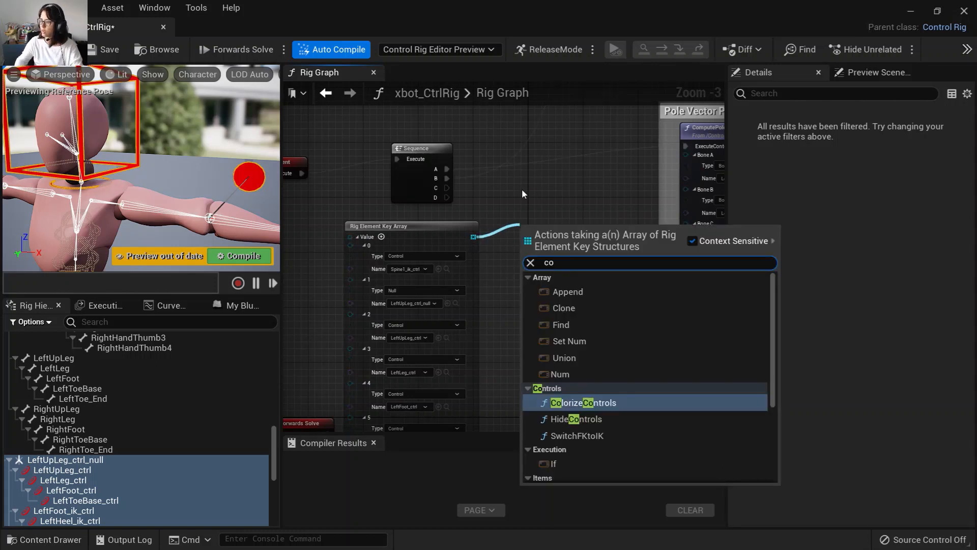
type("lor")
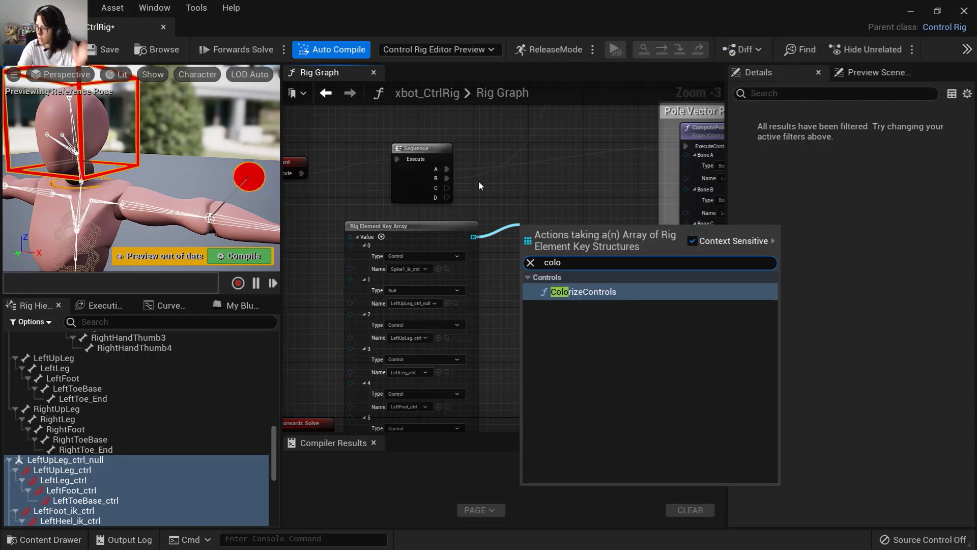
left_click(598, 293)
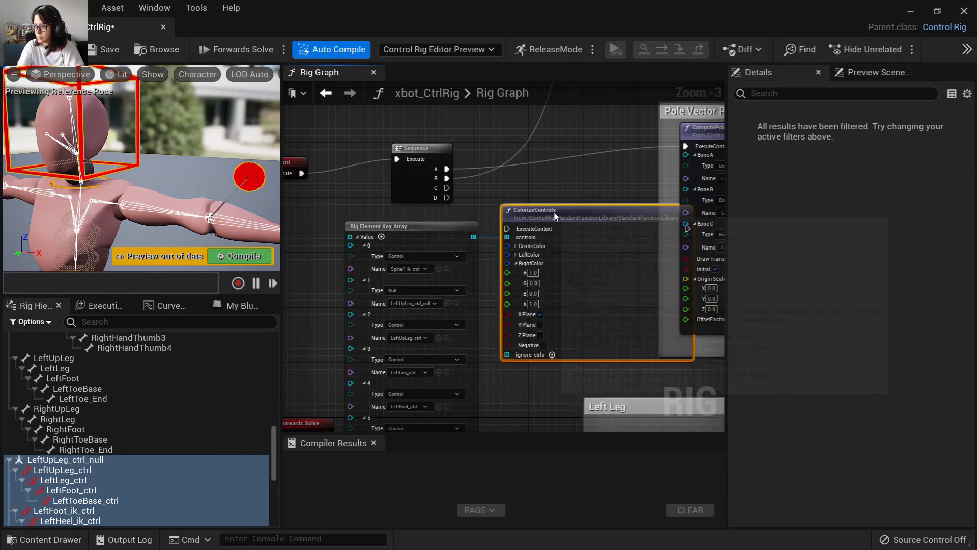
Connect the Sequence's C output to the ColorizeControls node and tidy the node positions beside the Setup Event.
right_click_drag(469, 213, 508, 232)
scroll(508, 232, "up", 1)
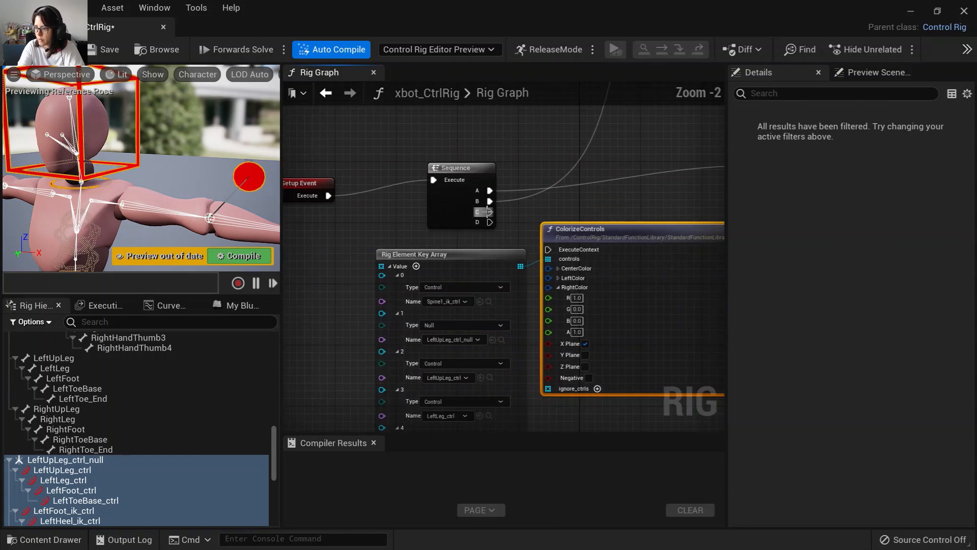
left_click_drag(490, 212, 549, 251)
right_click_drag(363, 228, 416, 222)
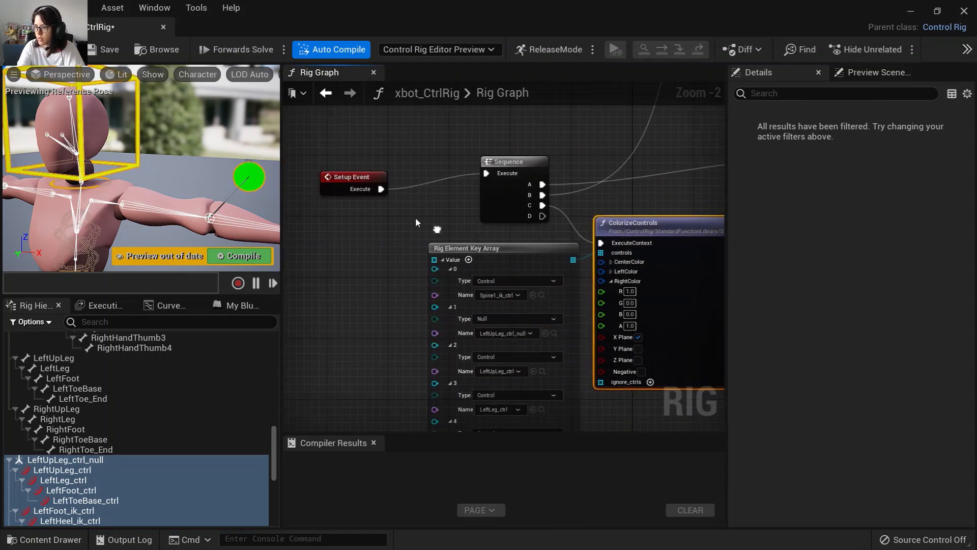
left_click_drag(469, 248, 368, 253)
left_click_drag(663, 223, 632, 224)
right_click_drag(560, 310, 509, 307)
scroll(509, 307, "up", 1)
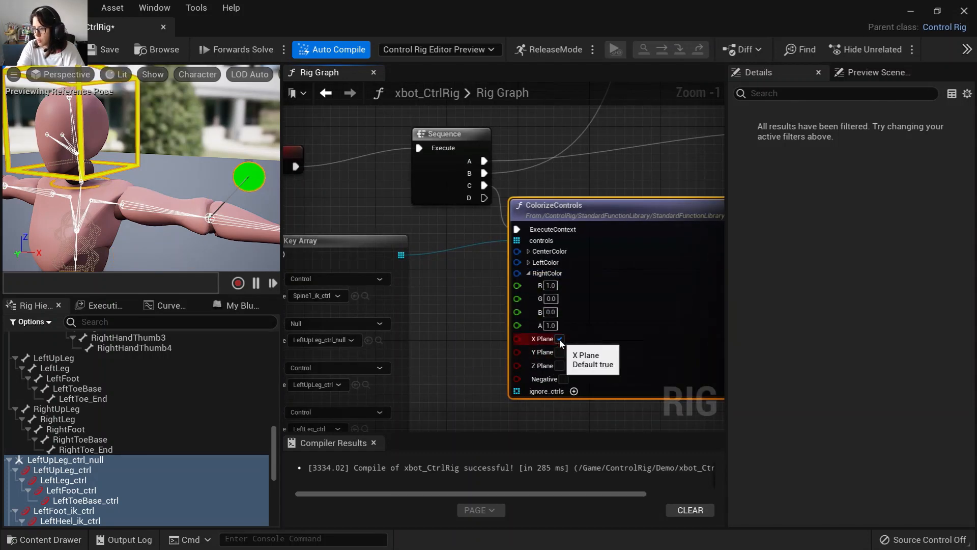
Try using the Y Plane instead of the X Plane for left/right detection, then restore X Plane.
scroll(172, 261, "down", 7)
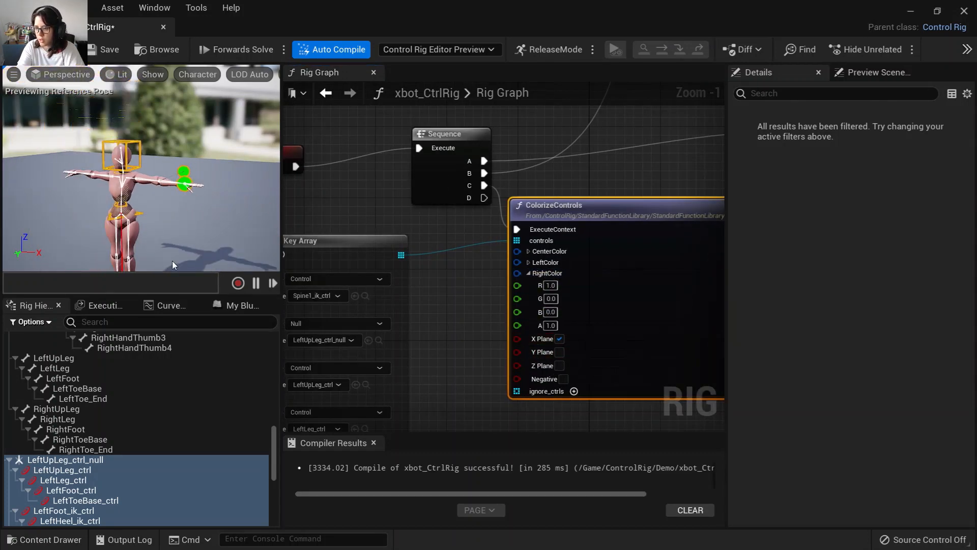
left_click_drag(172, 261, 178, 228, "alt")
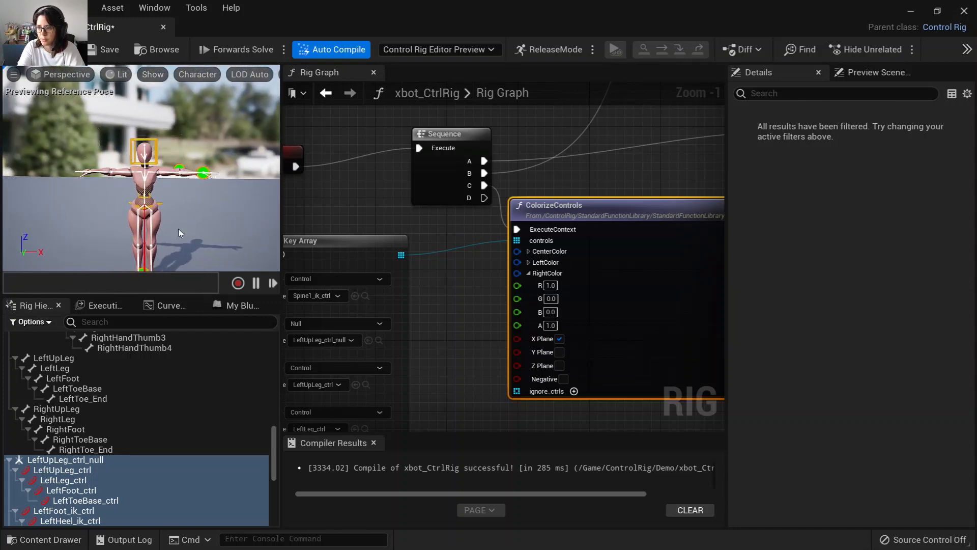
middle_click_drag(178, 228, 178, 226, "alt")
left_click_drag(179, 227, 178, 200, "alt")
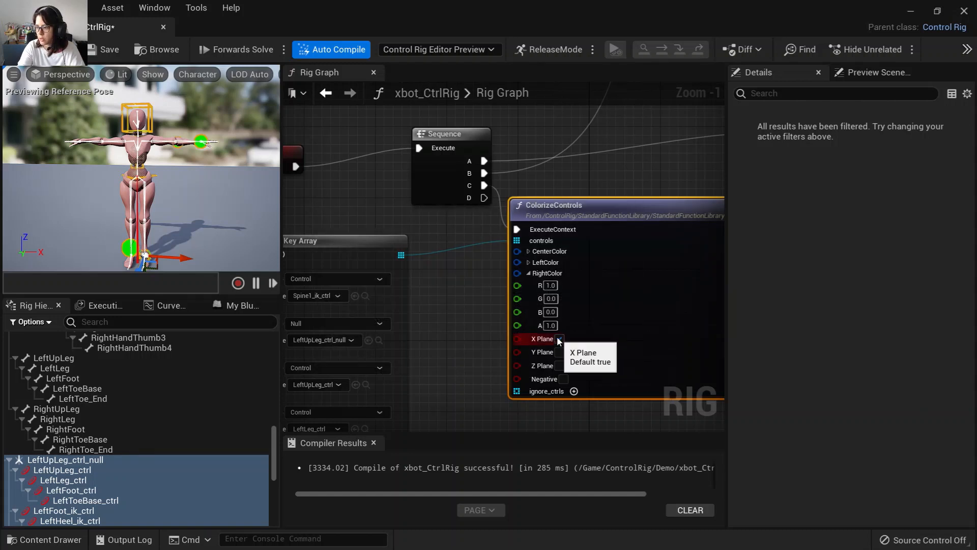
left_click(559, 338)
left_click(559, 352)
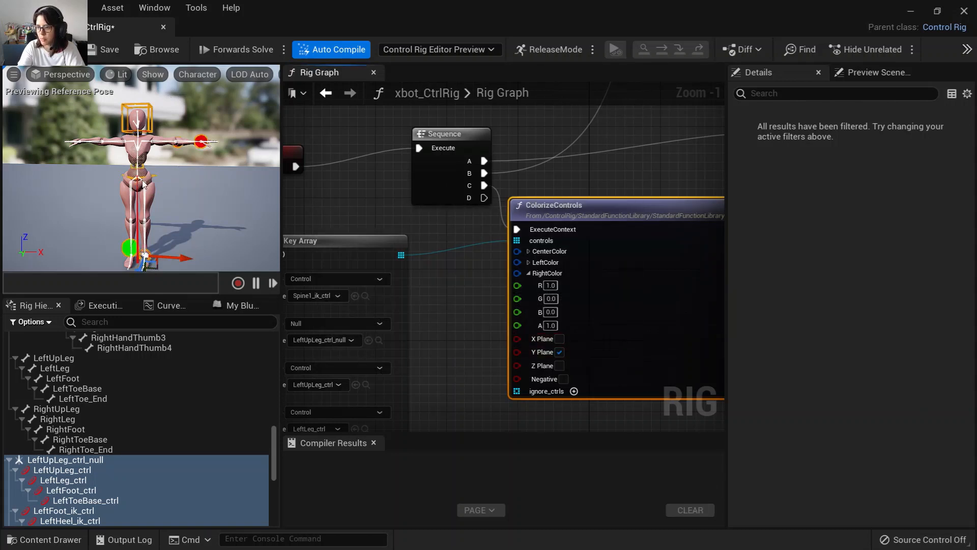
left_click(559, 352)
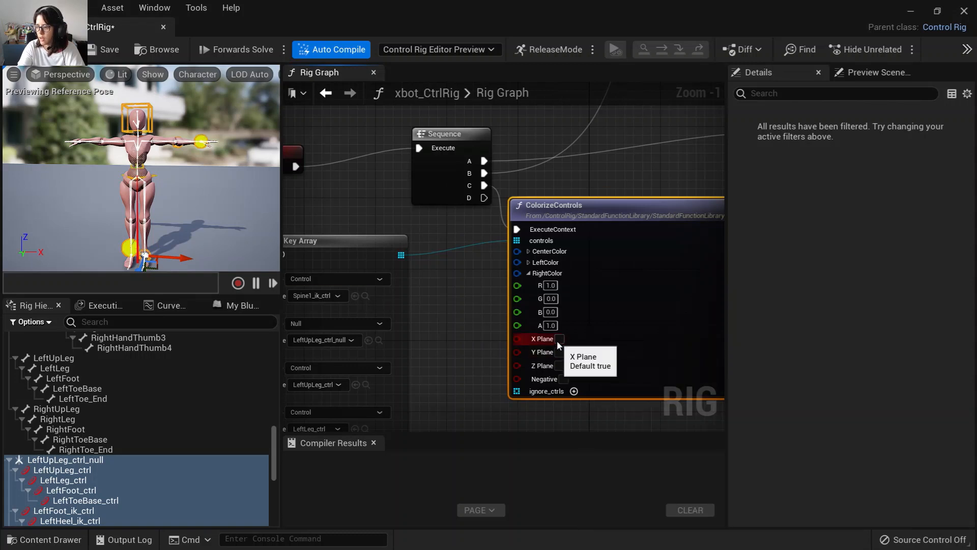
left_click(558, 339)
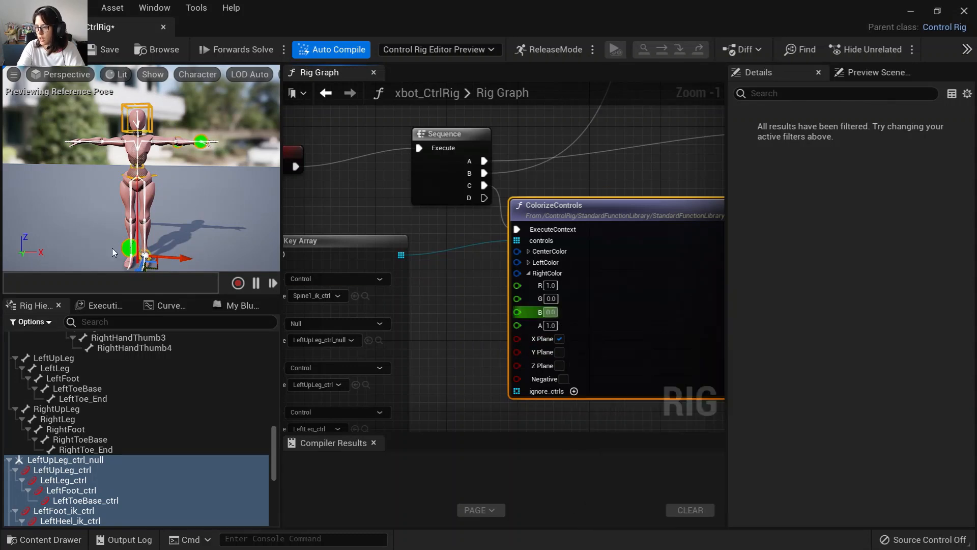
Set the ColorizeControls left colour to blue with G 0.0 and B 1.0, then save the rig.
left_click_drag(176, 191, 201, 185, "alt")
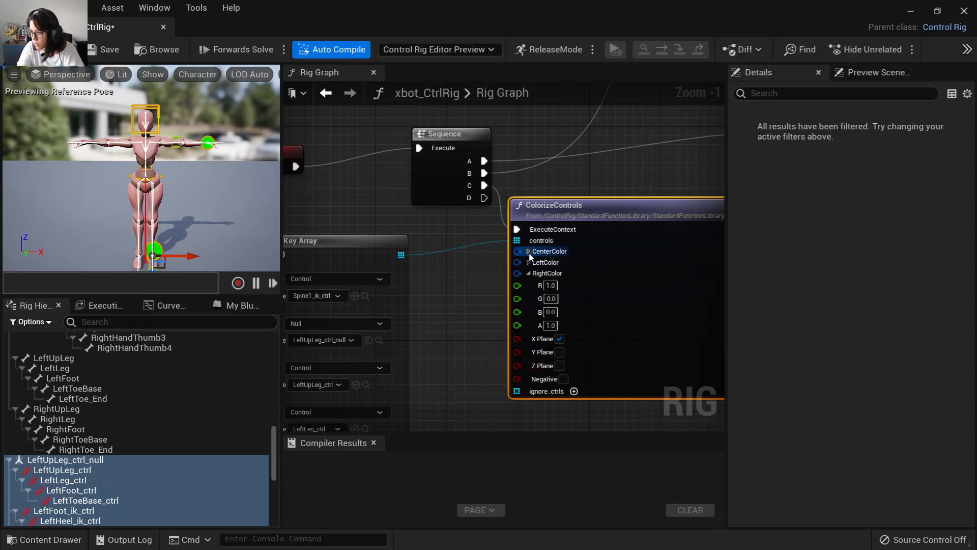
left_click(529, 251)
scroll(122, 234, "up", 5)
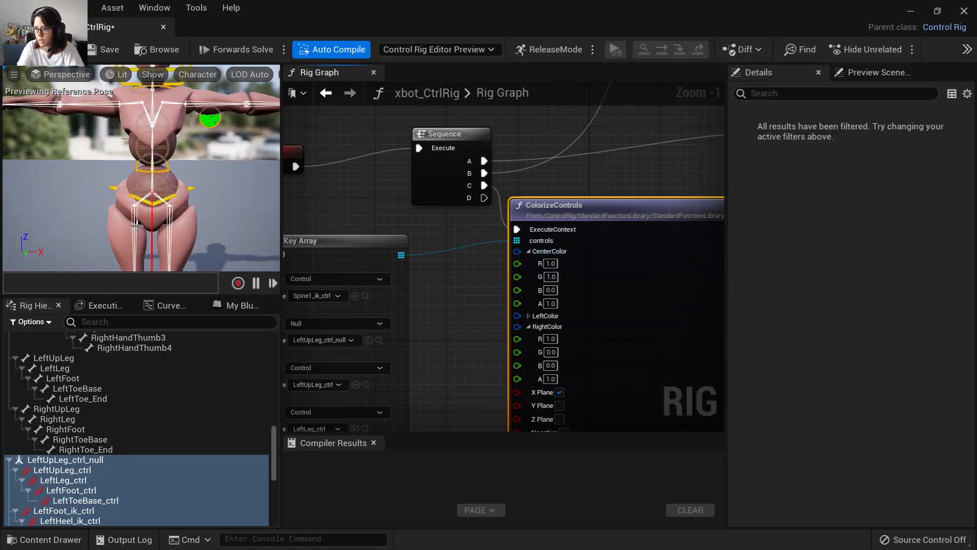
mouse_move(219, 176)
left_mouse_down("alt")
mouse_move(201, 189)
mouse_move(211, 180)
left_mouse_up("alt")
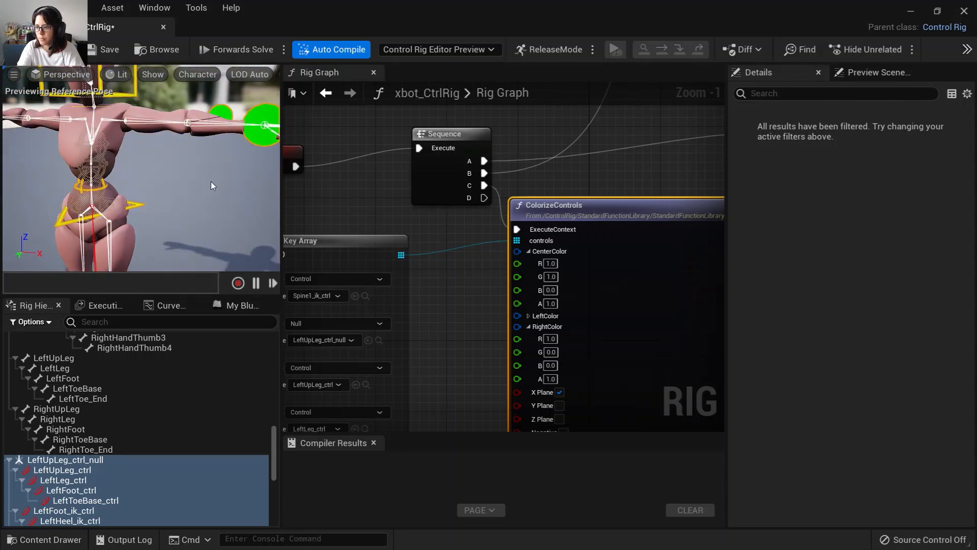
left_click(529, 316)
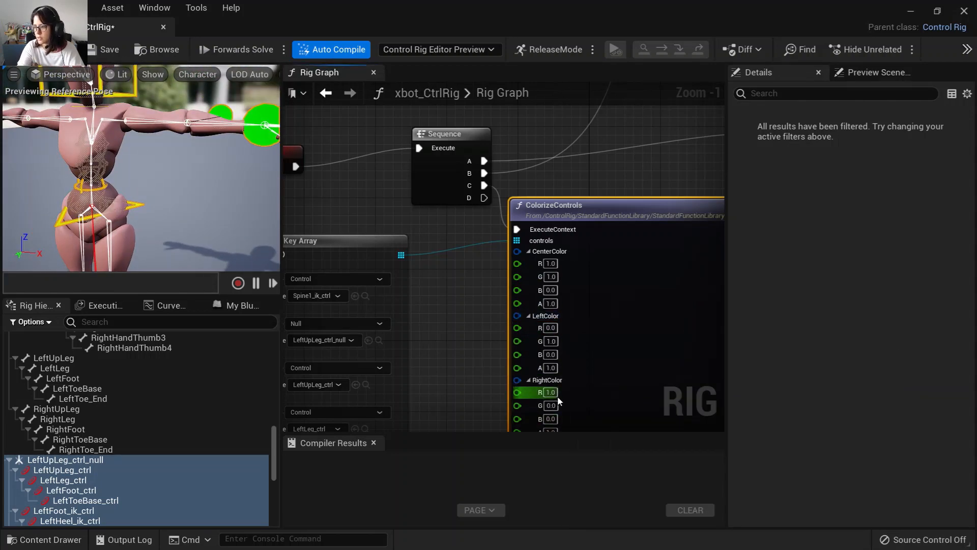
left_click(551, 341)
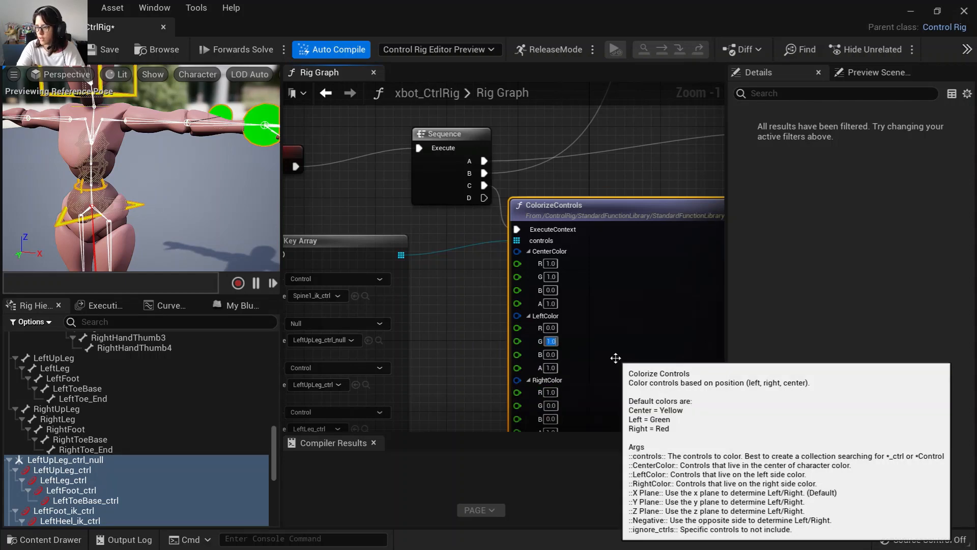
type("0")
key("Tab")
type("1")
key("Return")
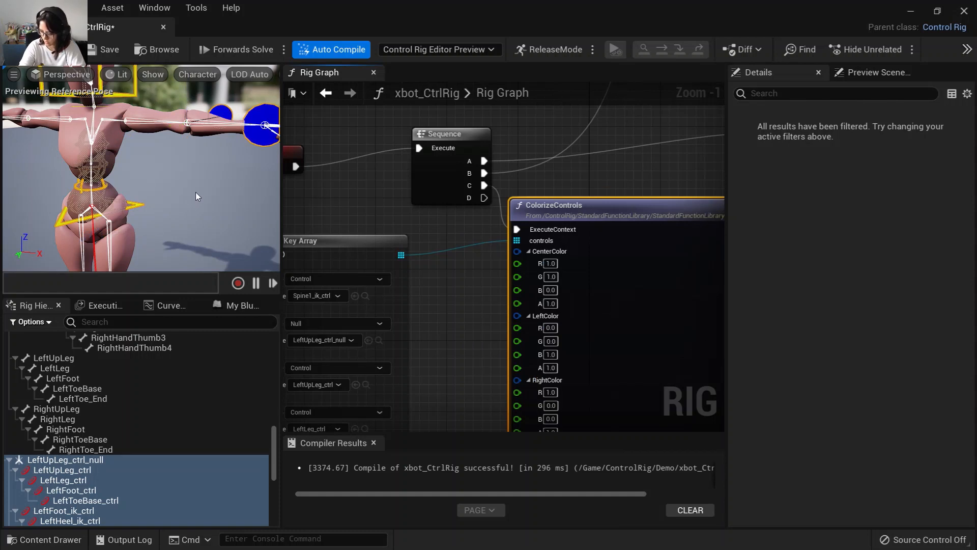
scroll(196, 192, "down", 3)
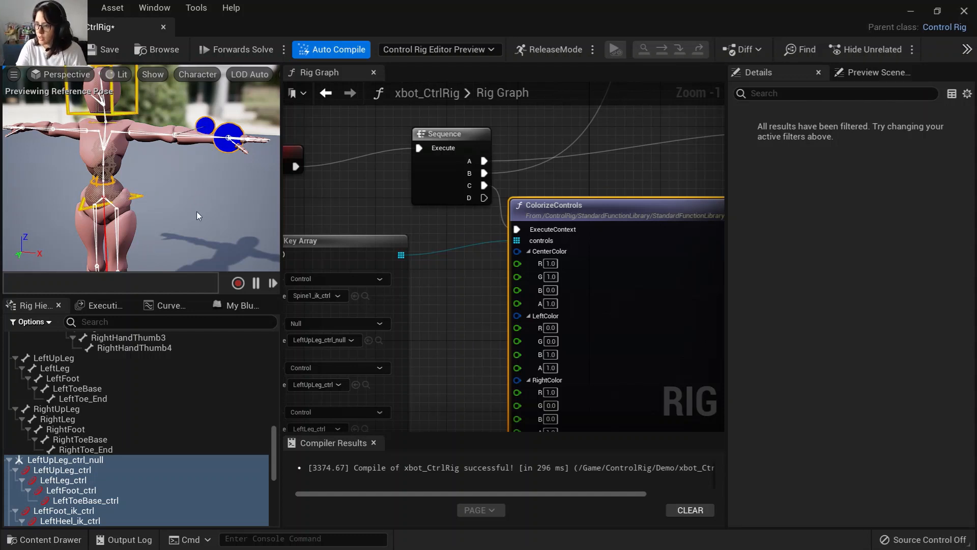
right_click_drag(179, 217, 187, 227)
left_click(97, 51)
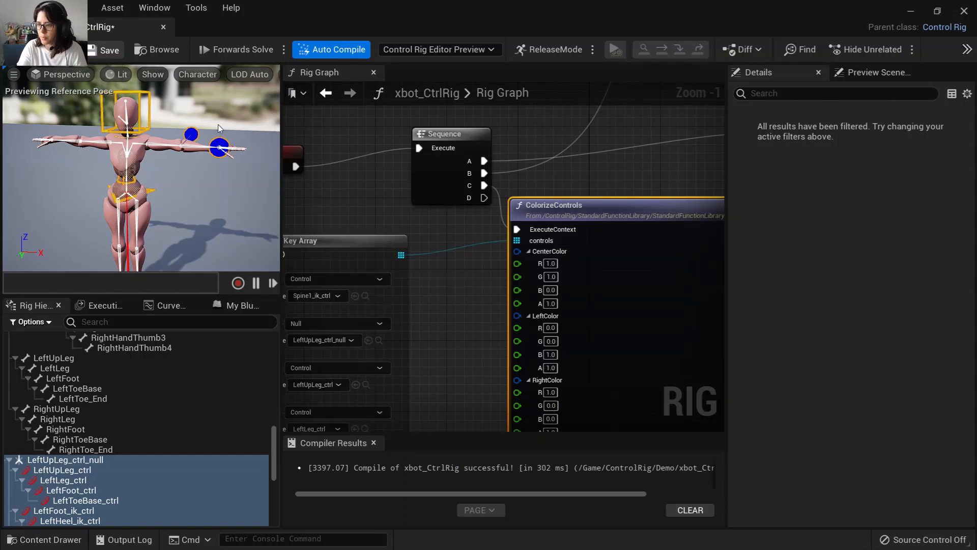
Pan across the rig graph to review the node layout.
mouse_move(470, 390)
right_mouse_down()
mouse_move(497, 350)
mouse_move(484, 212)
right_mouse_up()
scroll(498, 349, "down", 5)
right_click_drag(480, 370, 458, 123)
right_click_drag(476, 293, 453, 182)
right_click_drag(486, 356, 471, 222)
right_click_drag(473, 317, 502, 197)
mouse_move(468, 291)
right_mouse_down()
mouse_move(467, 236)
mouse_move(441, 163)
right_mouse_up()
right_click_drag(457, 367, 434, 214)
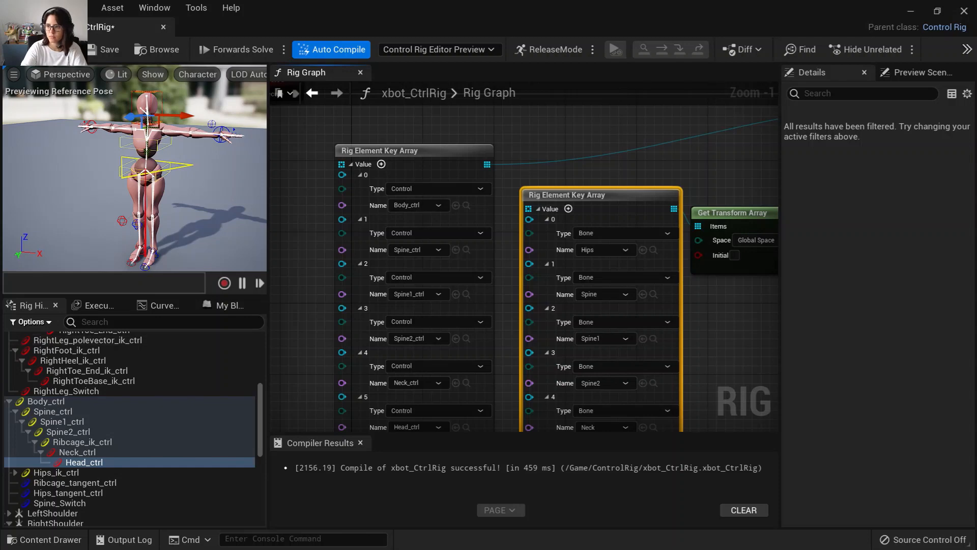
right_click_drag(309, 191, 372, 194)
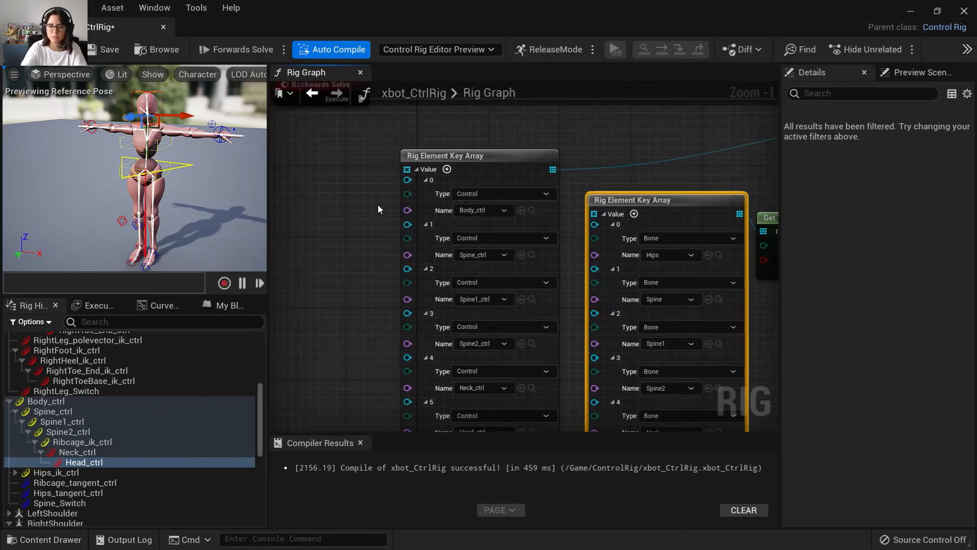
Move the body control in the viewport and undo the move.
scroll(473, 266, "down", 3)
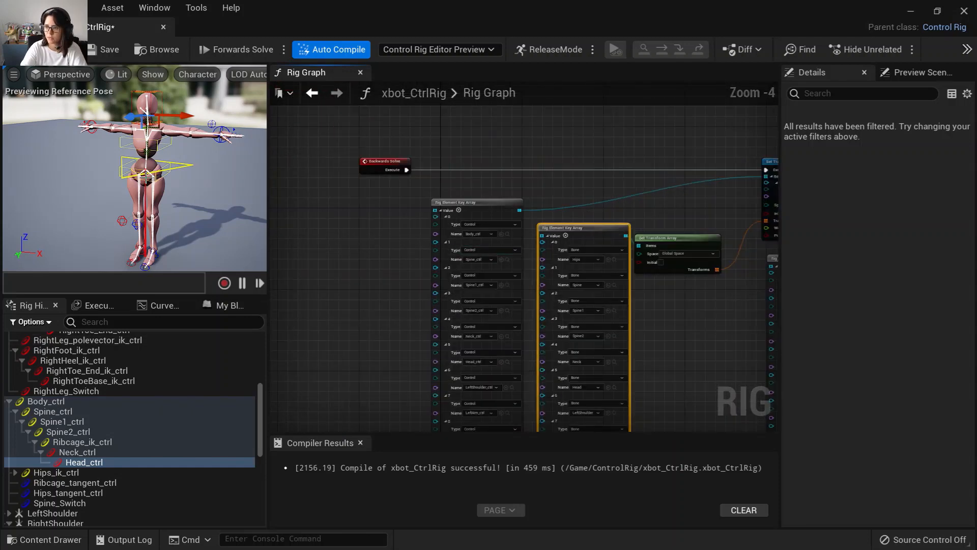
left_click_drag(102, 182, 142, 189, "alt")
left_click(188, 166)
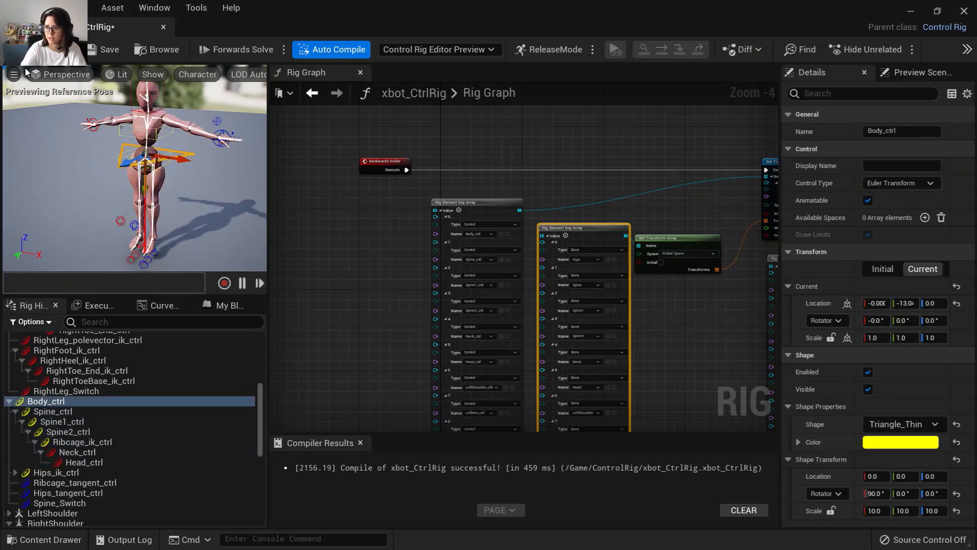
key("ctrl+z")
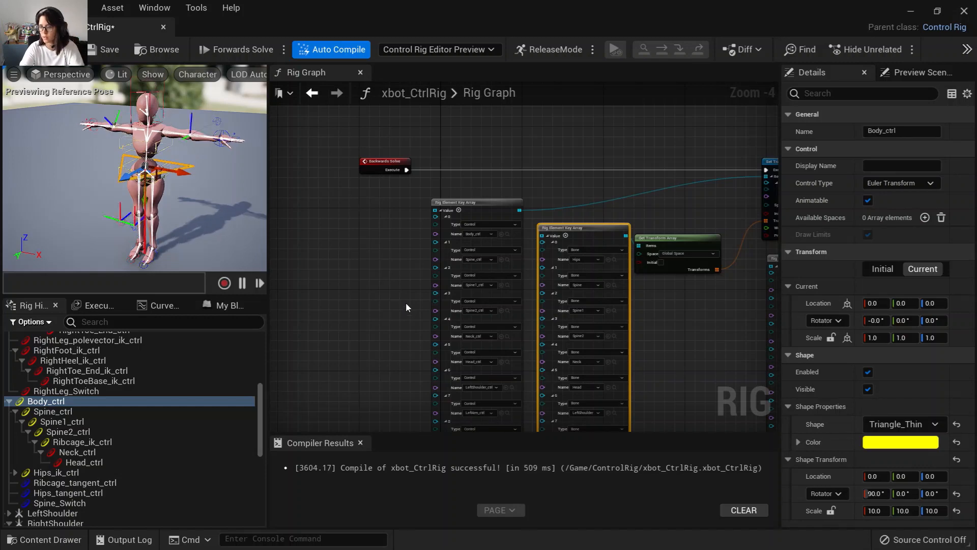
Zoom in on the Backwards Solve event node and select it.
scroll(405, 302, "down", 1)
right_click_drag(405, 250, 376, 359)
right_click_drag(421, 283, 397, 128)
right_click_drag(569, 320, 580, 362)
scroll(391, 267, "up", 3)
right_click_drag(344, 256, 422, 352)
scroll(422, 355, "up", 2)
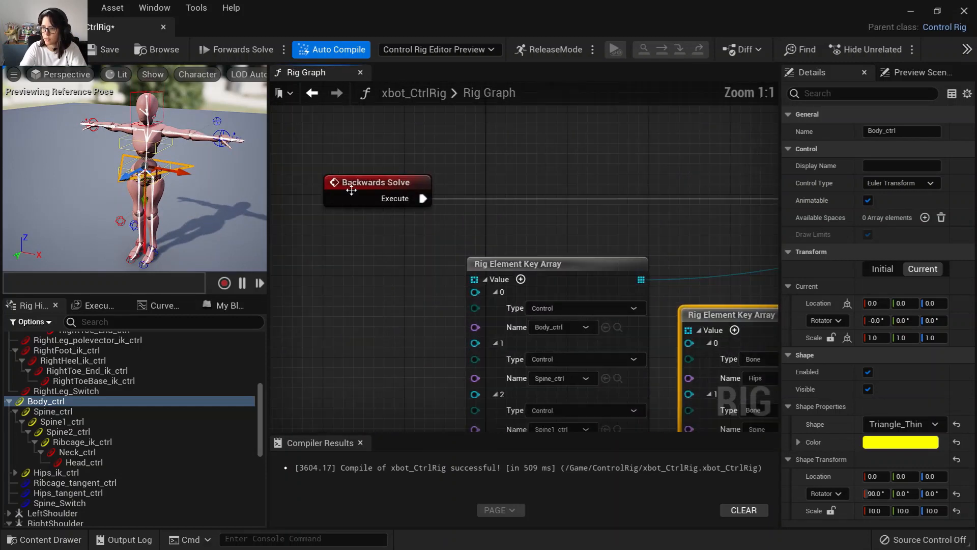
left_click(355, 183)
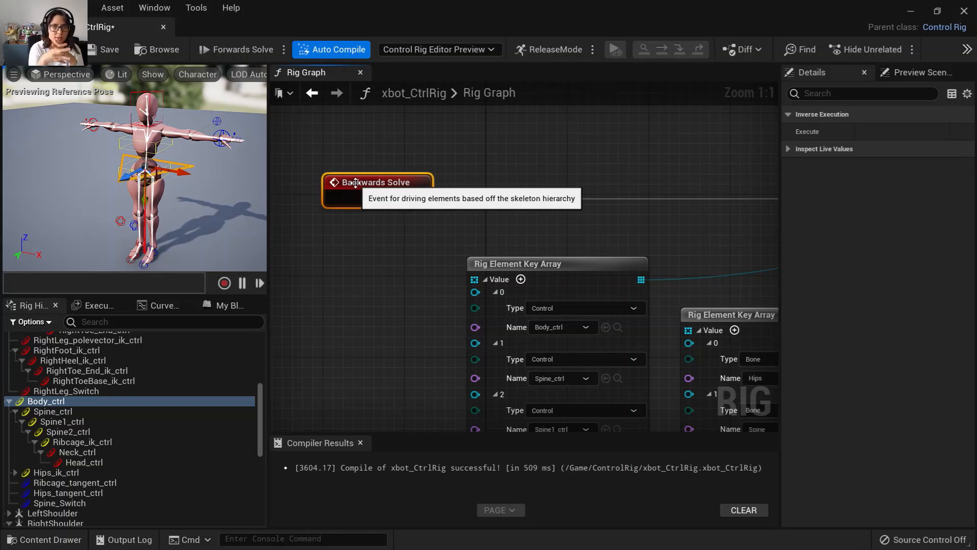
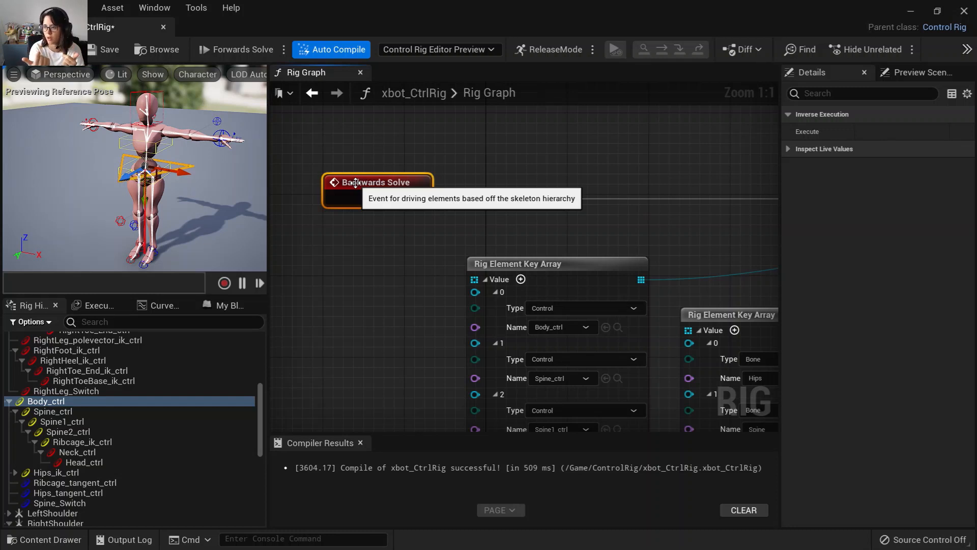
Pan and zoom through the Backwards Solve graph to examine its Get and Set Transform Array nodes.
right_click_drag(585, 225, 482, 184)
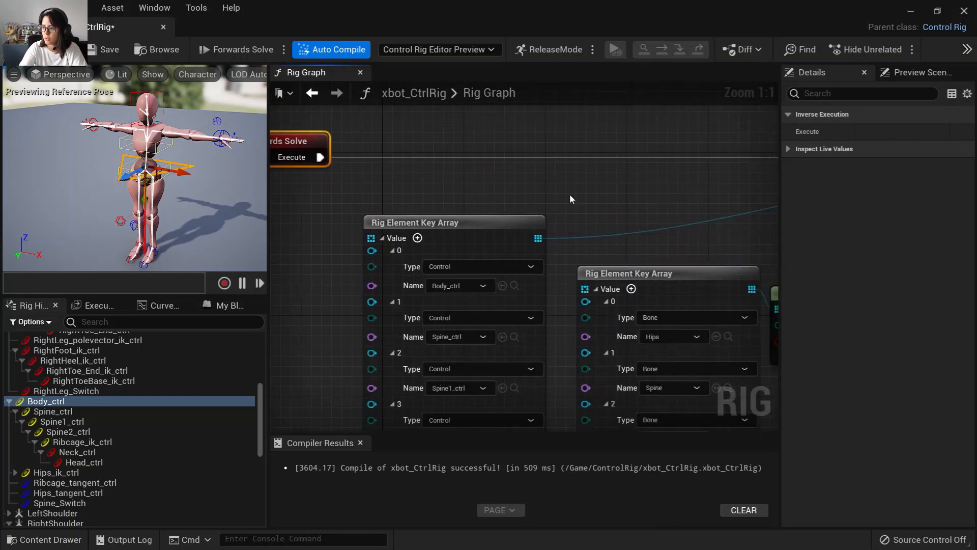
right_click_drag(570, 200, 319, 220)
left_click_drag(540, 171, 544, 151)
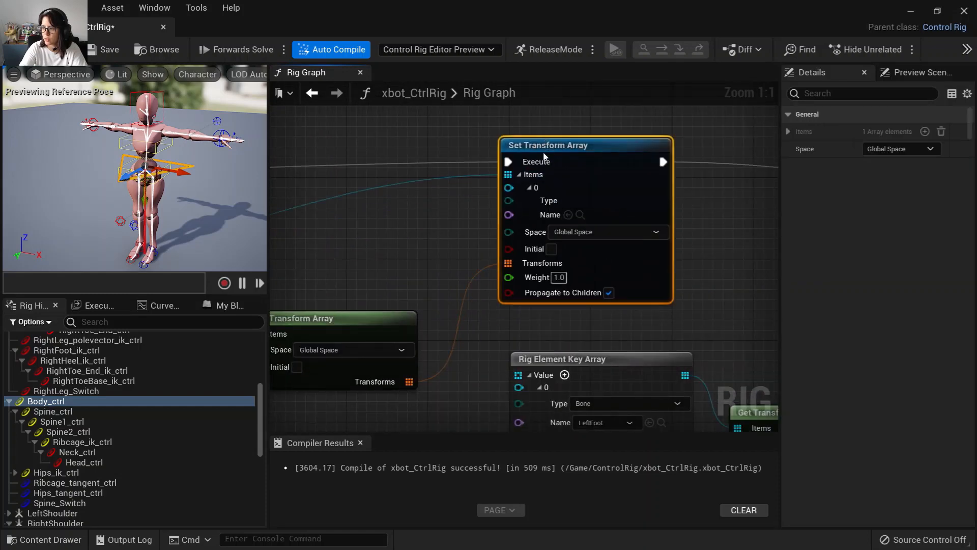
right_click_drag(464, 228, 574, 201)
scroll(369, 226, "down", 2)
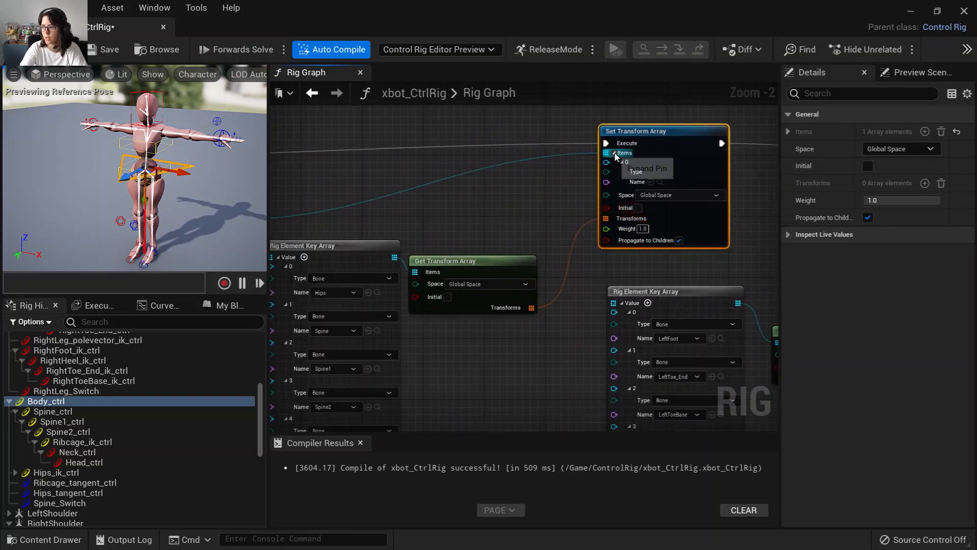
right_click_drag(482, 222, 269, 251)
right_click_drag(590, 238, 440, 222)
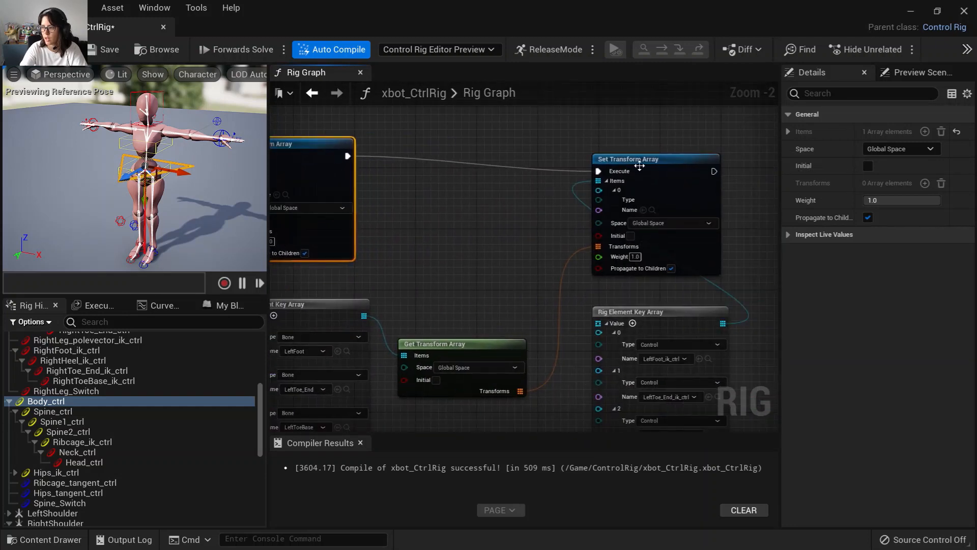
left_click_drag(640, 165, 578, 164)
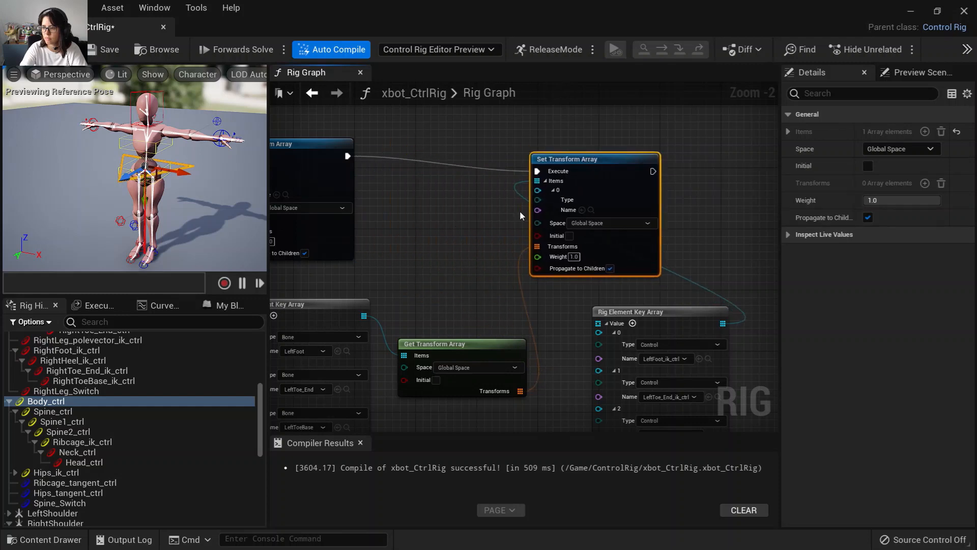
right_click_drag(410, 223, 759, 179)
right_click_drag(532, 273, 634, 256)
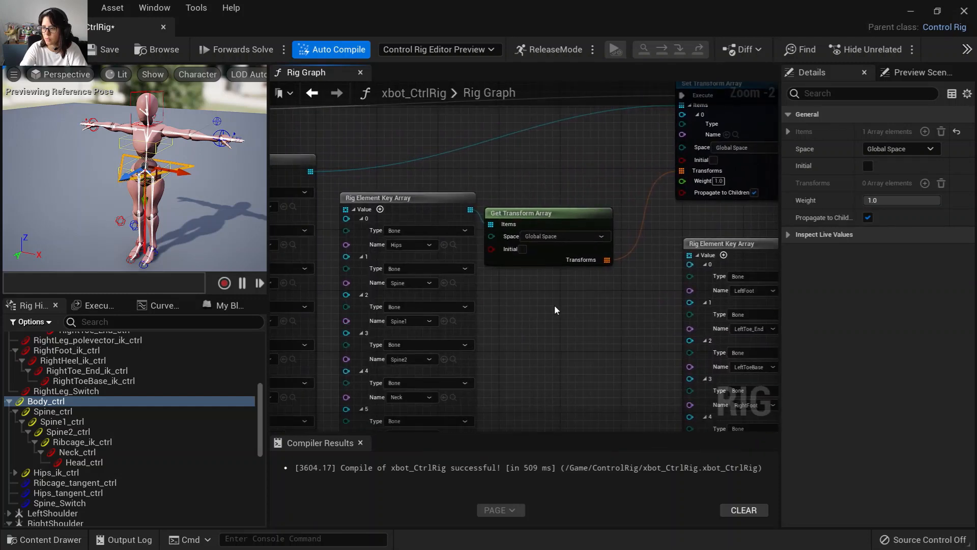
scroll(529, 312, "up", 2)
right_click_drag(515, 312, 633, 321)
scroll(638, 331, "down", 1)
scroll(640, 334, "down", 1)
right_click_drag(728, 208, 648, 219)
right_click_drag(666, 166, 614, 187)
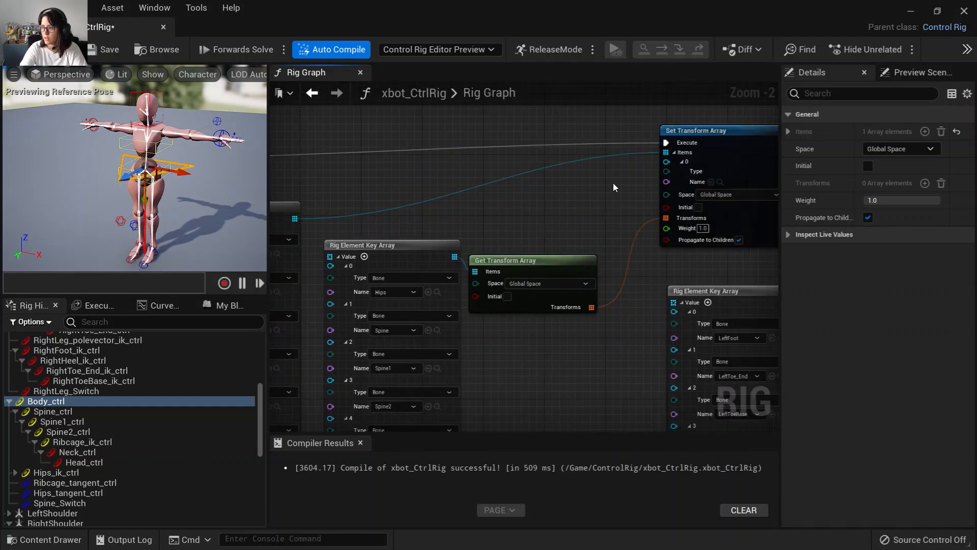
right_click_drag(394, 248, 580, 193)
scroll(452, 219, "up", 2)
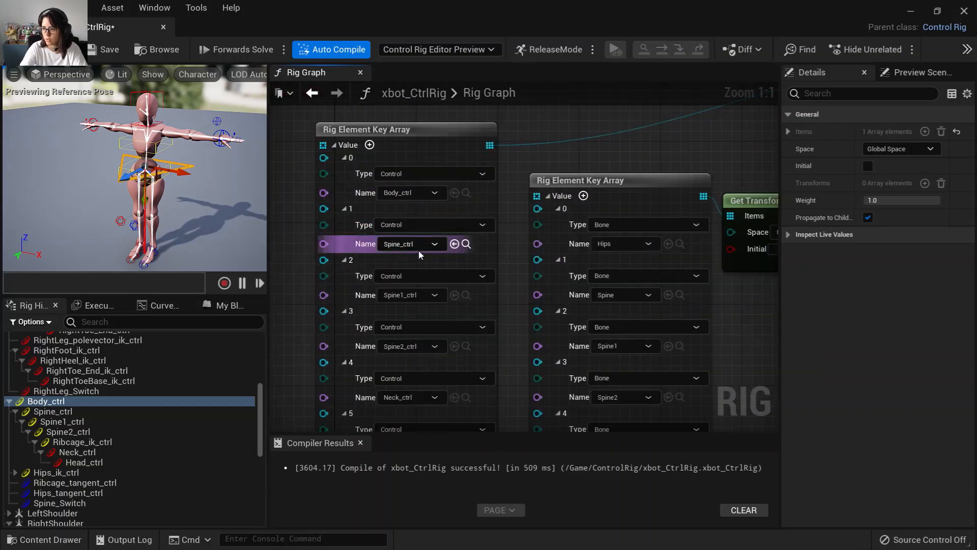
mouse_move(483, 395)
right_mouse_down()
mouse_move(504, 392)
mouse_move(524, 123)
mouse_move(475, 405)
right_mouse_up()
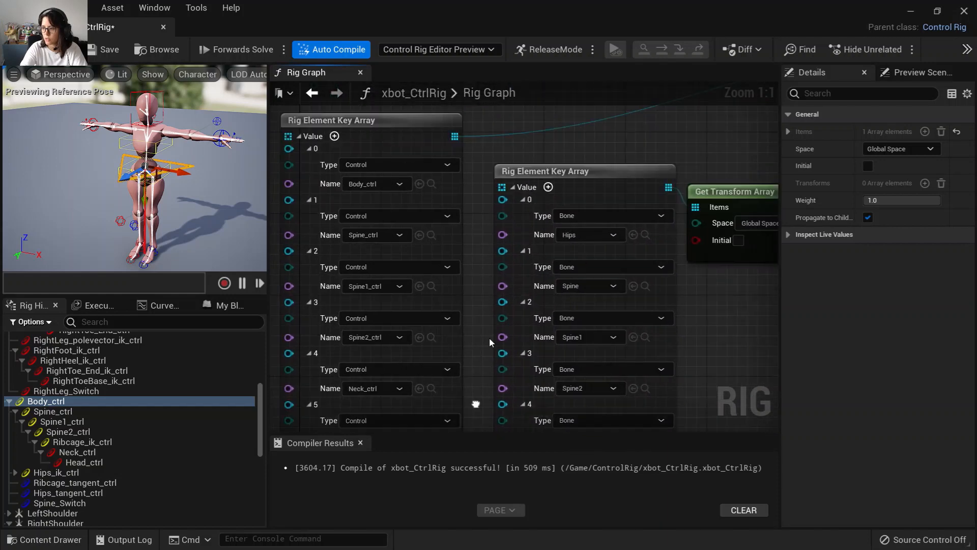
right_click_drag(621, 140, 390, 250)
right_click_drag(680, 214, 545, 207)
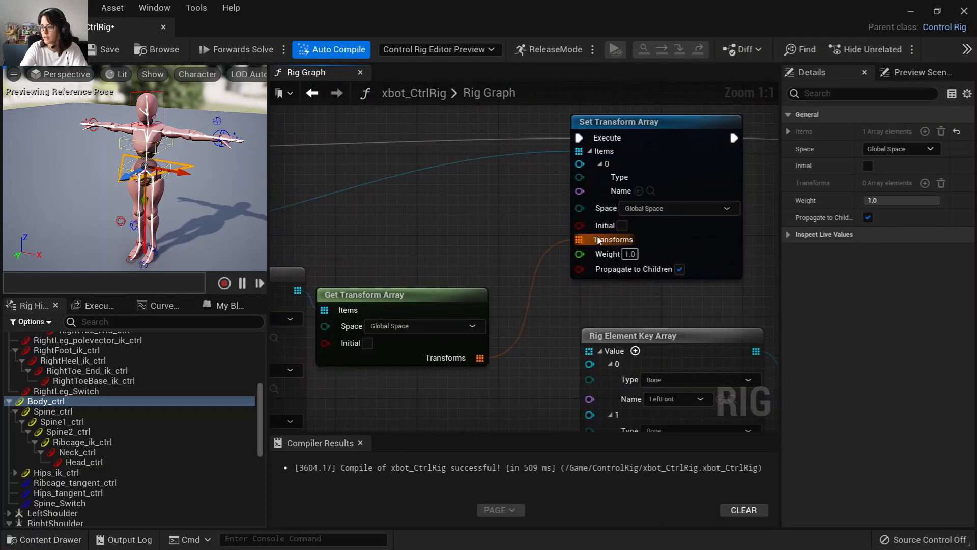
right_click_drag(520, 353, 759, 156)
right_click_drag(576, 349, 446, 233)
left_click_drag(446, 234, 449, 214)
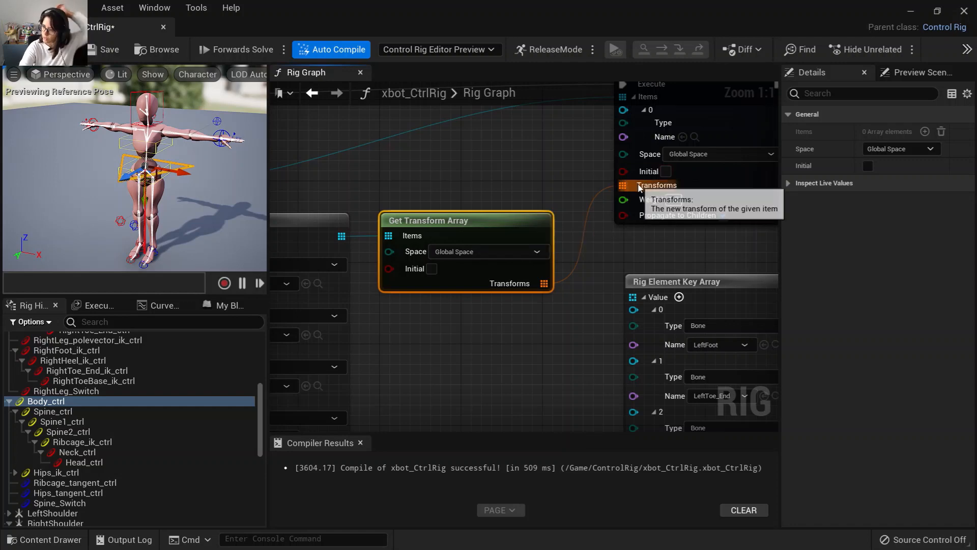
right_click_drag(463, 353, 655, 386)
scroll(600, 322, "down", 1)
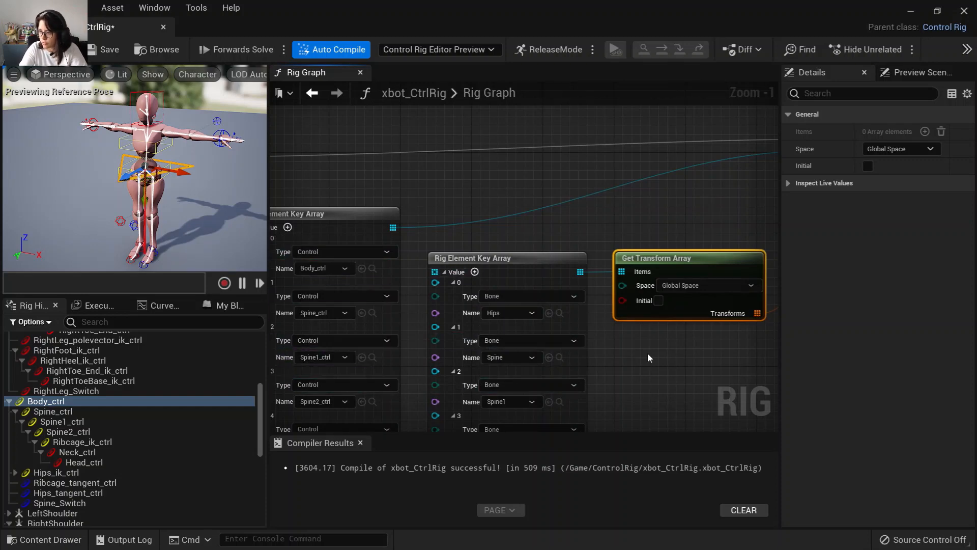
right_click_drag(647, 353, 611, 280)
scroll(631, 314, "down", 3)
right_click_drag(631, 314, 554, 97)
right_click_drag(557, 245, 584, 90)
right_click_drag(612, 294, 604, 225)
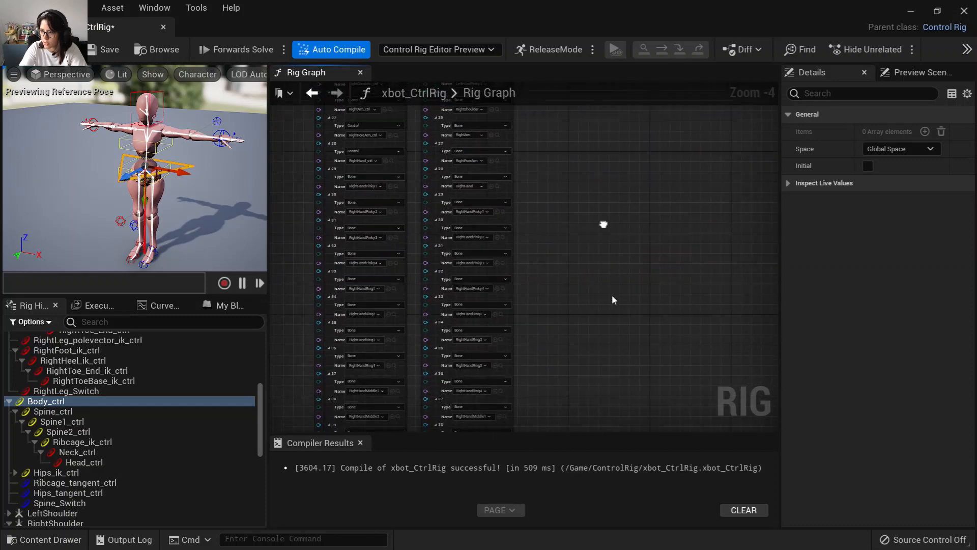
Scroll through the control and bone key arrays to compare their element names down to the finger entries.
right_click_drag(567, 431, 611, 112)
scroll(566, 333, "up", 5)
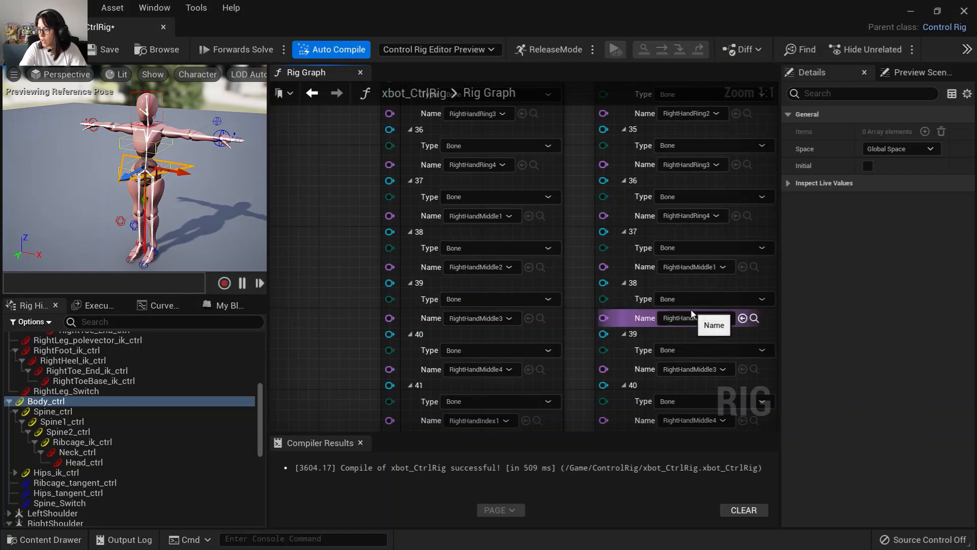
scroll(471, 271, "down", 2)
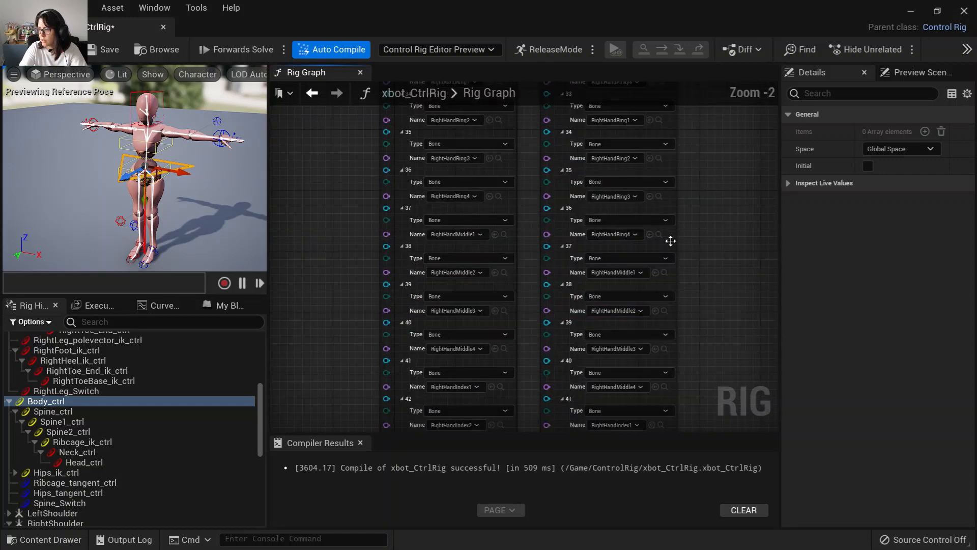
mouse_move(677, 133)
right_mouse_down()
mouse_move(674, 353)
mouse_move(667, 329)
mouse_move(681, 290)
mouse_move(687, 145)
right_mouse_up()
right_click_drag(683, 213, 710, 23)
scroll(434, 188, "up", 2)
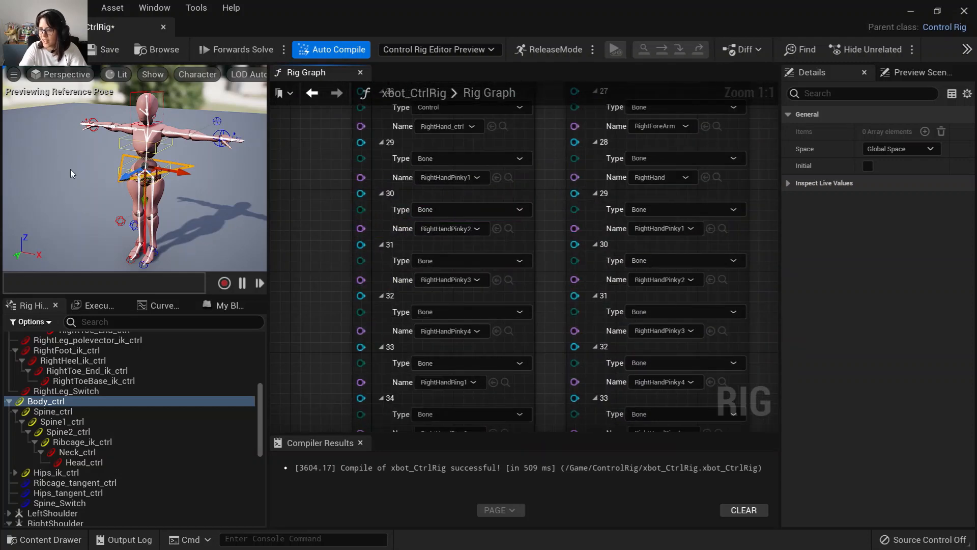
left_click_drag(70, 170, 47, 138, "alt")
scroll(46, 138, "up", 3)
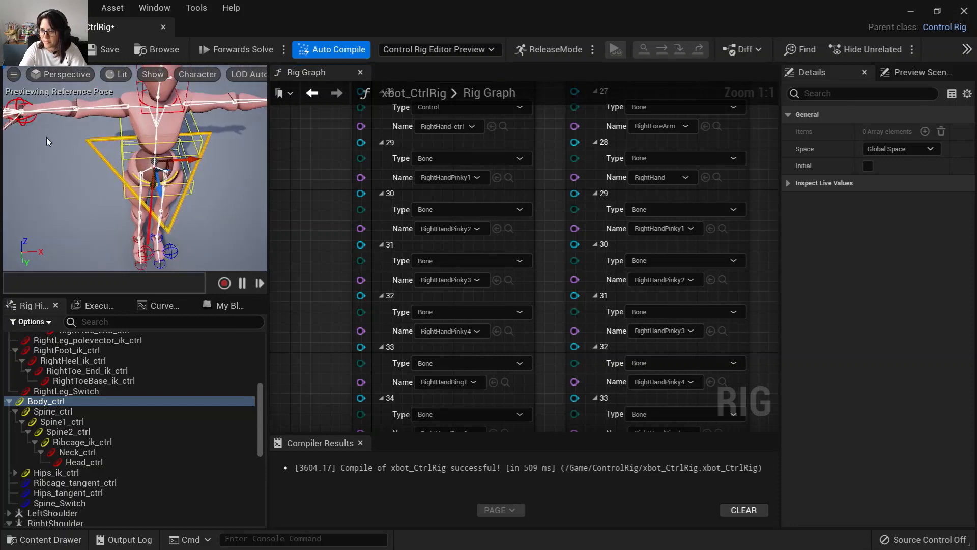
middle_click_drag(47, 142, 104, 154, "alt")
scroll(47, 141, "up", 3)
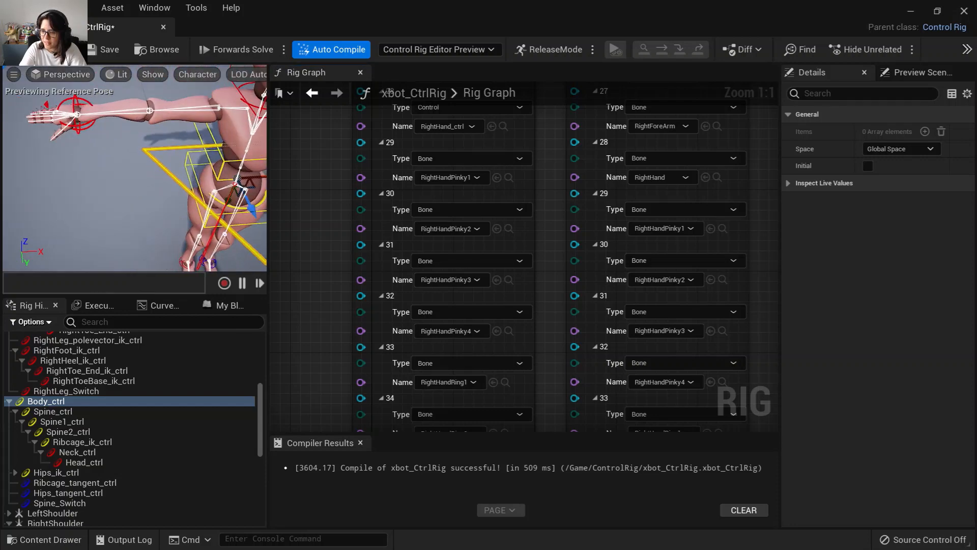
mouse_move(47, 141)
left_mouse_down("alt")
mouse_move(95, 140)
mouse_move(51, 128)
left_mouse_up("alt")
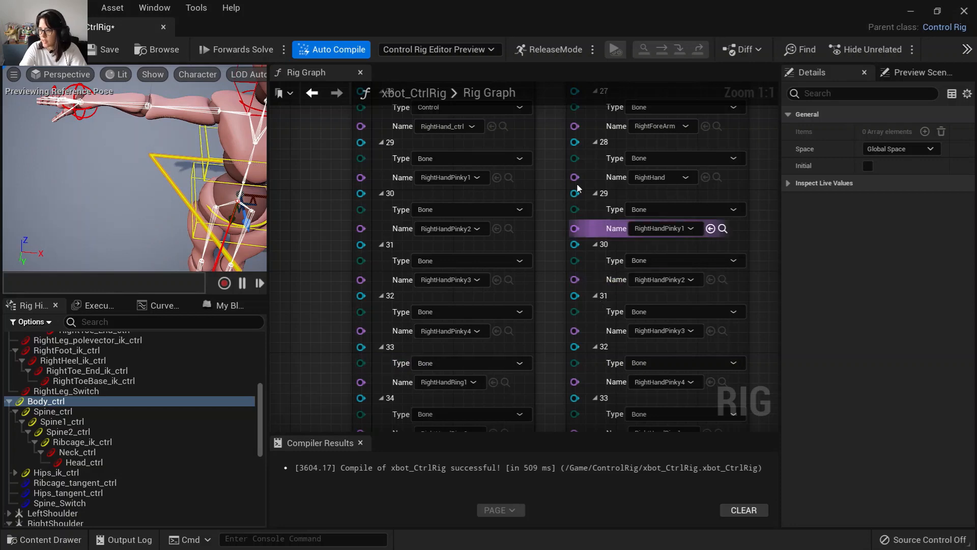
right_click_drag(550, 180, 567, 360)
right_click_drag(561, 169, 554, 416)
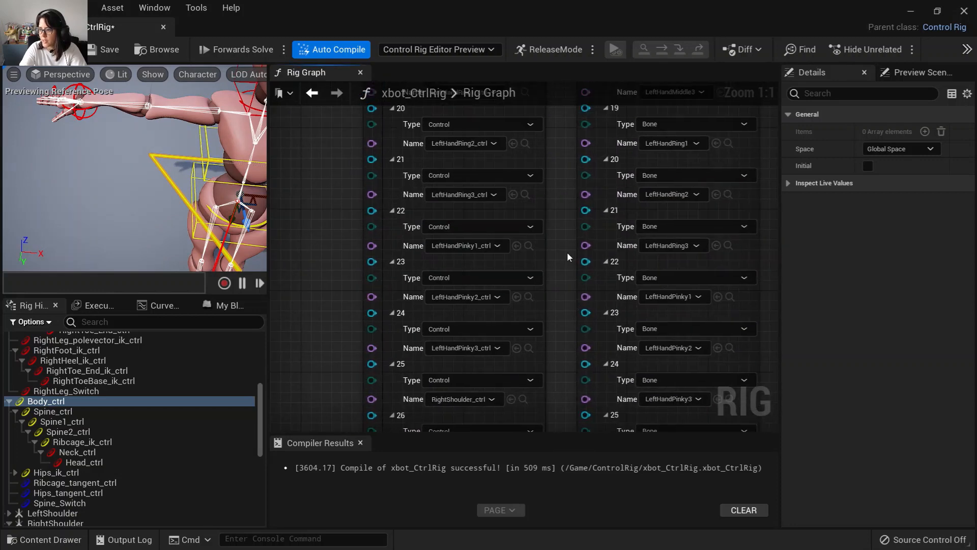
right_click_drag(567, 252, 519, 375)
right_click_drag(526, 251, 524, 288)
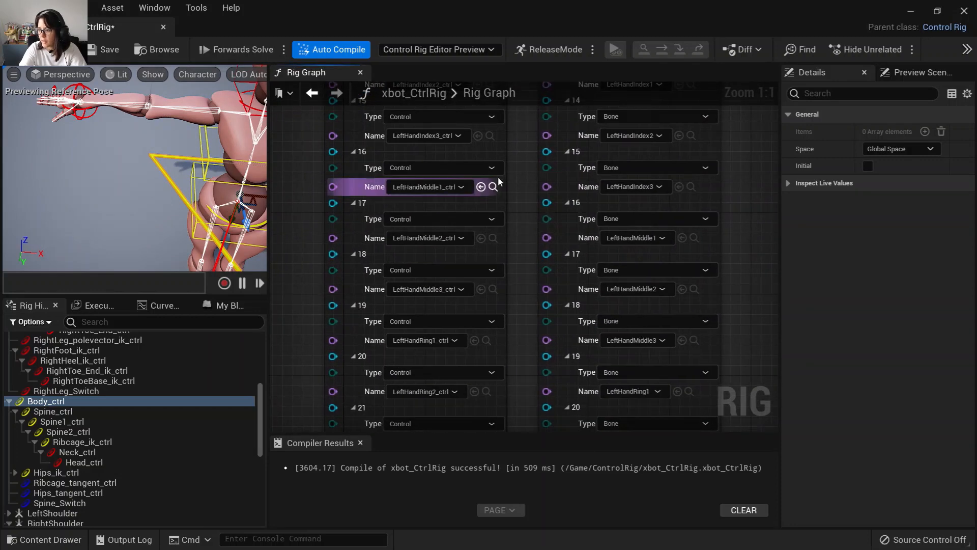
right_click_drag(513, 157, 514, 322)
scroll(514, 323, "down", 2)
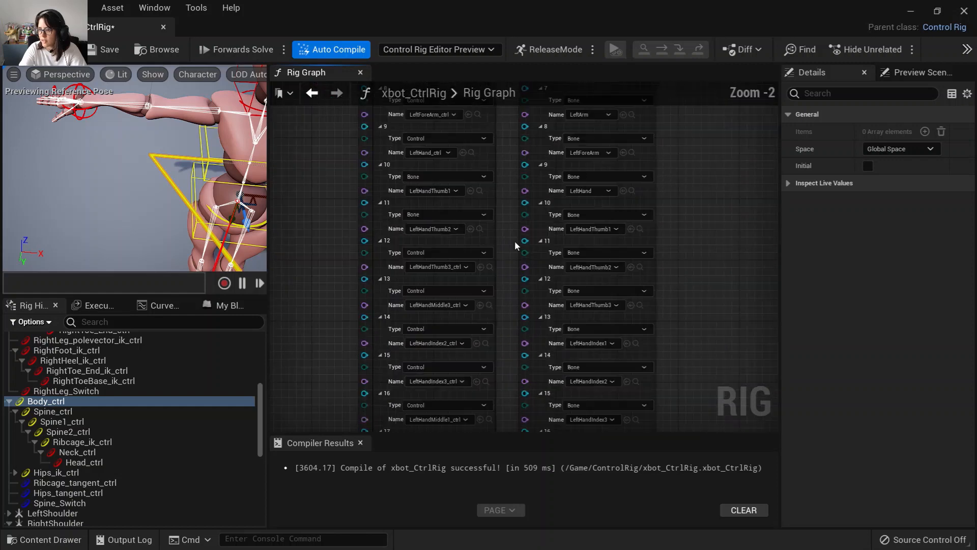
right_click_drag(518, 177, 525, 432)
right_click_drag(517, 140, 531, 385)
scroll(540, 329, "up", 2)
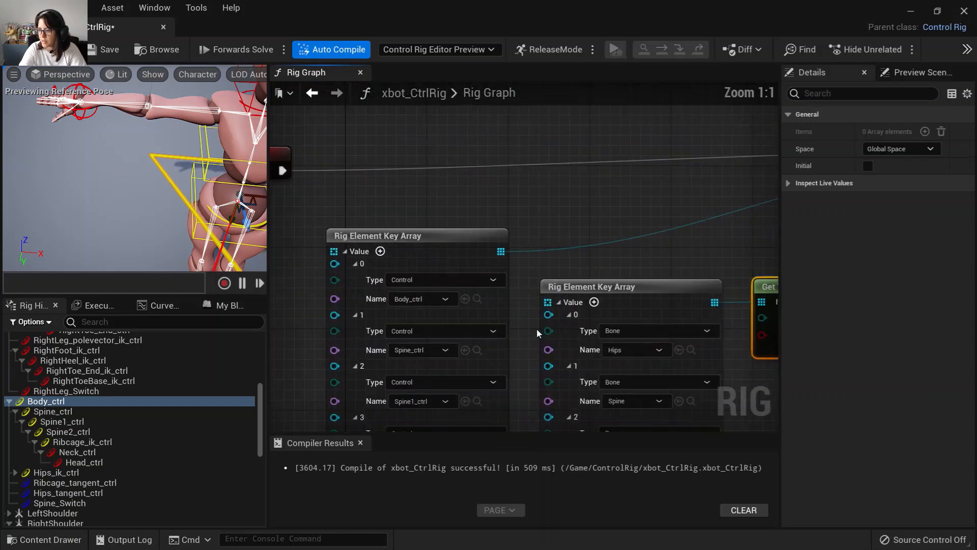
right_click_drag(538, 334, 478, 158)
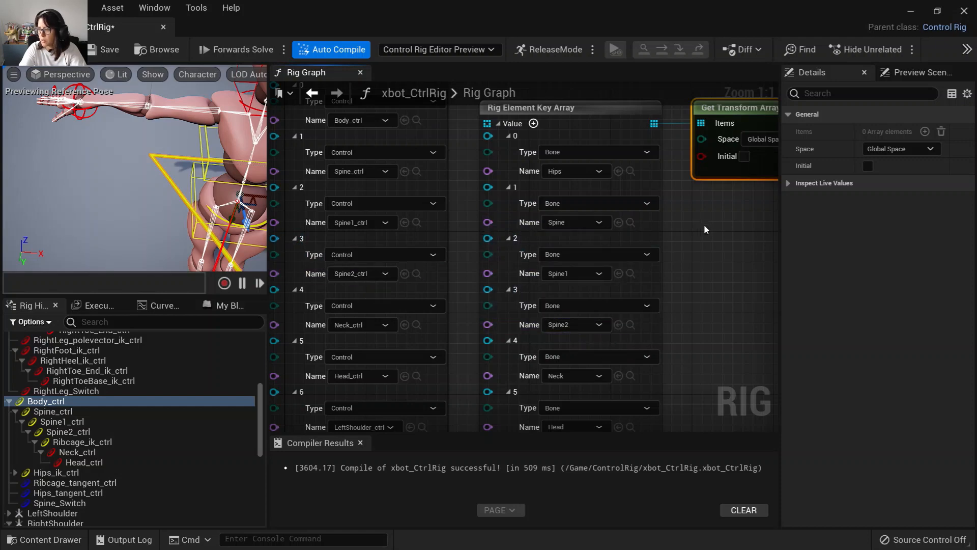
Examine the second Get/Set Transform Array pair linking the foot bones to the IK foot controls.
right_click_drag(705, 230, 366, 270)
right_click_drag(504, 307, 397, 301)
scroll(398, 301, "down", 1)
right_click_drag(429, 330, 277, 367)
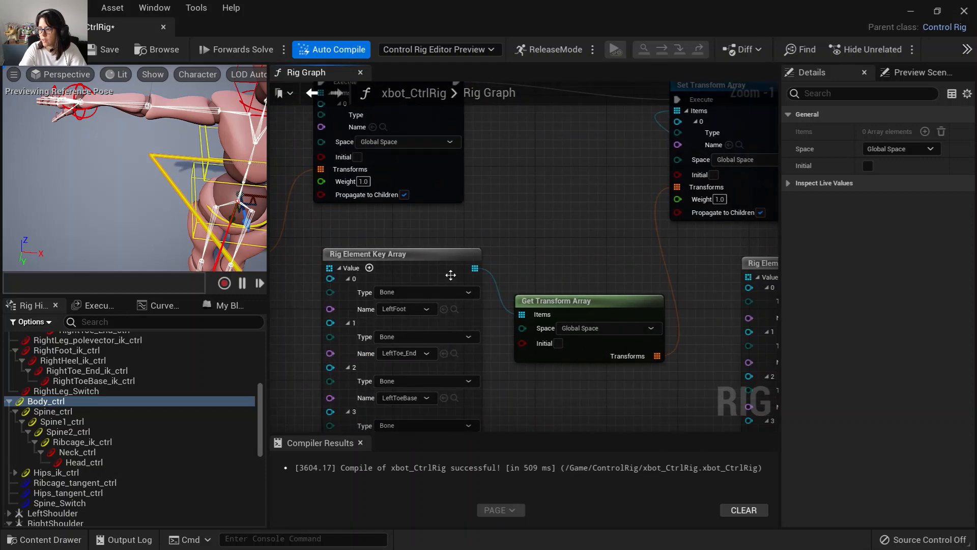
right_click_drag(560, 371, 549, 240)
scroll(550, 240, "down", 2)
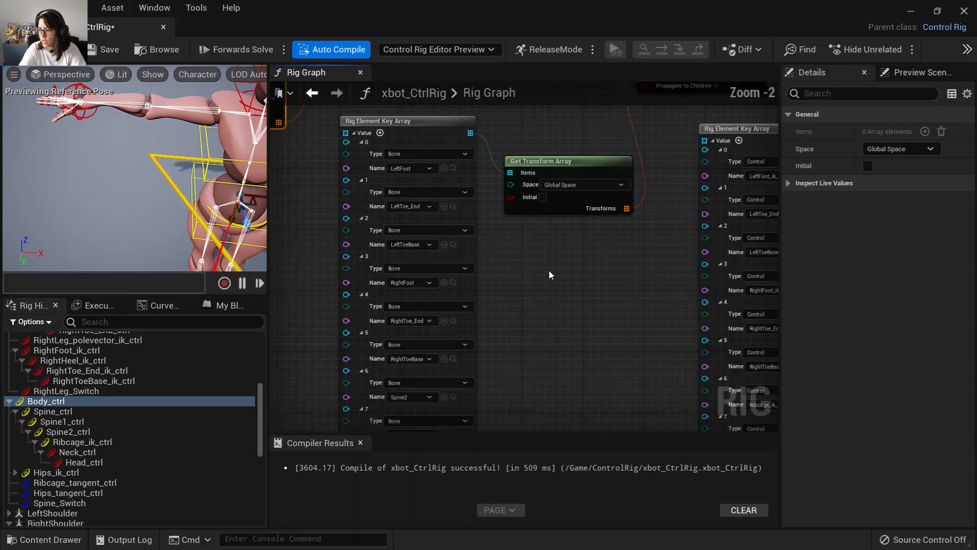
right_click_drag(566, 327, 255, 282)
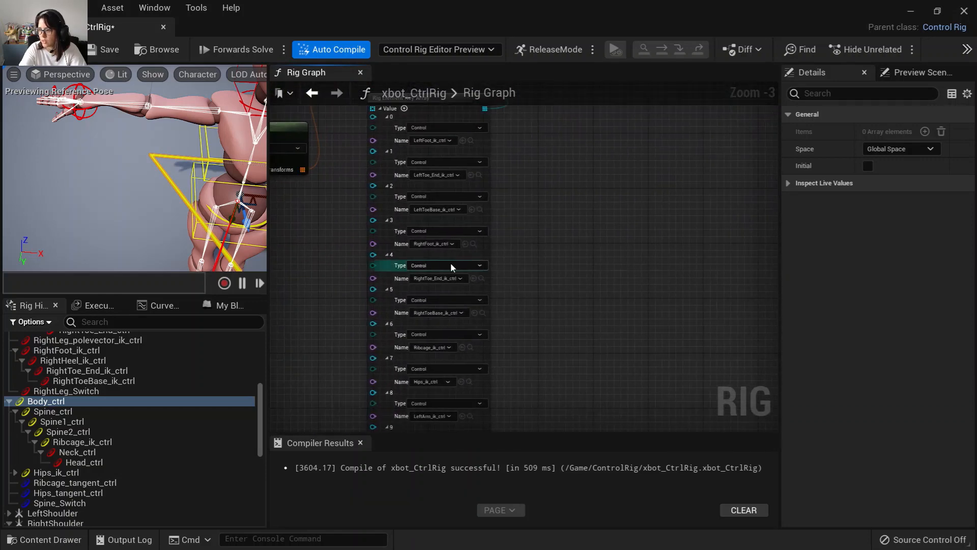
scroll(453, 266, "up", 3)
right_click_drag(518, 362, 489, 227)
right_click_drag(553, 224, 624, 242)
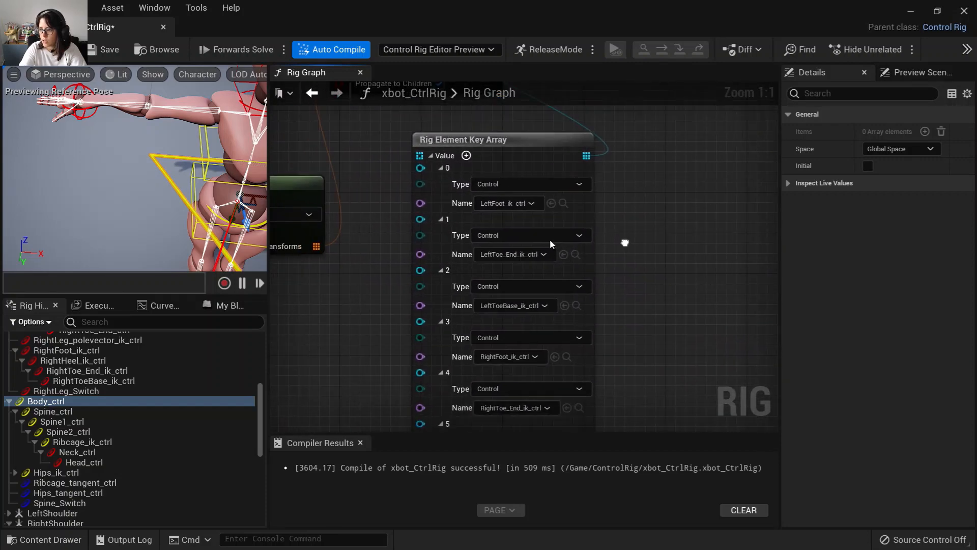
right_click_drag(301, 308, 395, 290)
mouse_move(365, 337)
right_mouse_down()
mouse_move(675, 289)
mouse_move(485, 282)
mouse_move(486, 317)
mouse_move(440, 408)
right_mouse_up()
scroll(512, 267, "down", 2)
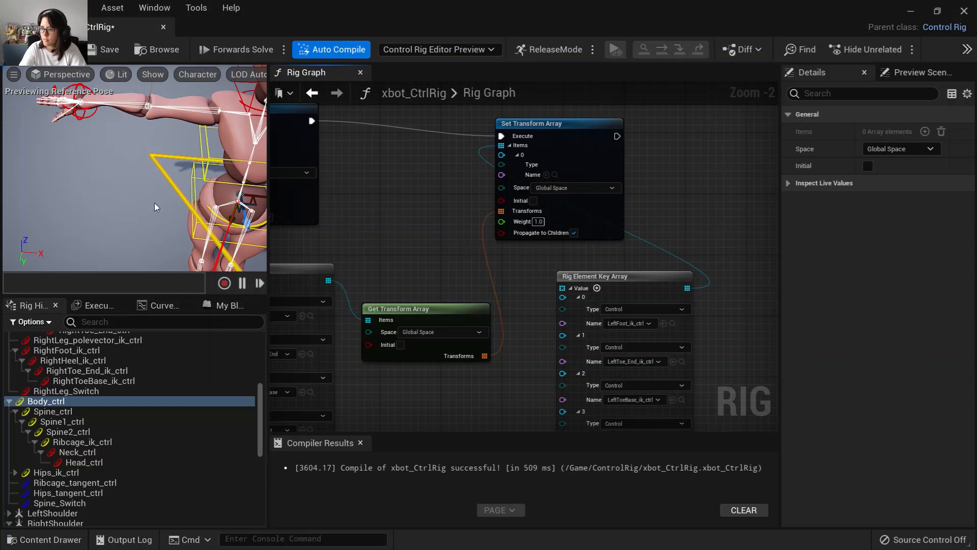
scroll(426, 235, "down", 4)
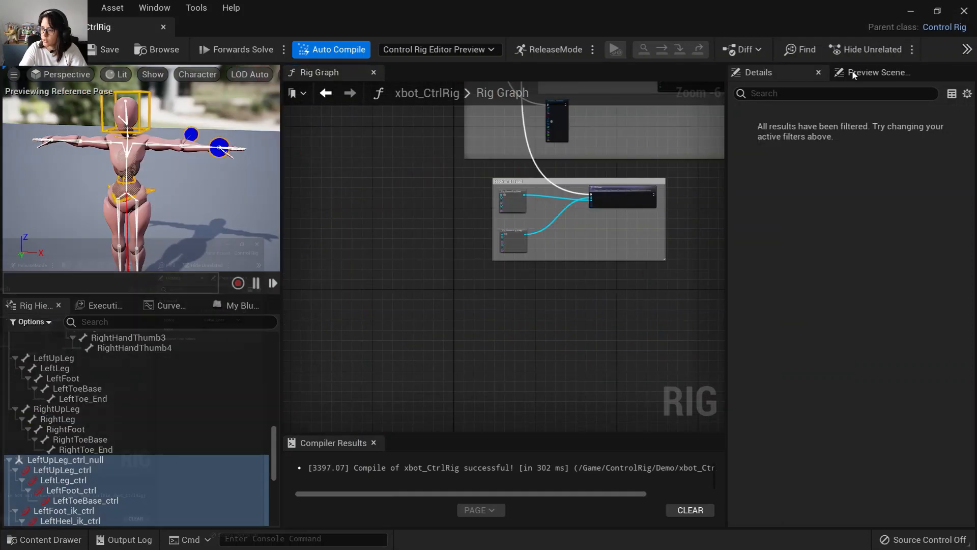
Open NewLevelSequence from the ControlRig content folder and add the xbot actor to it as a track.
left_click(911, 11)
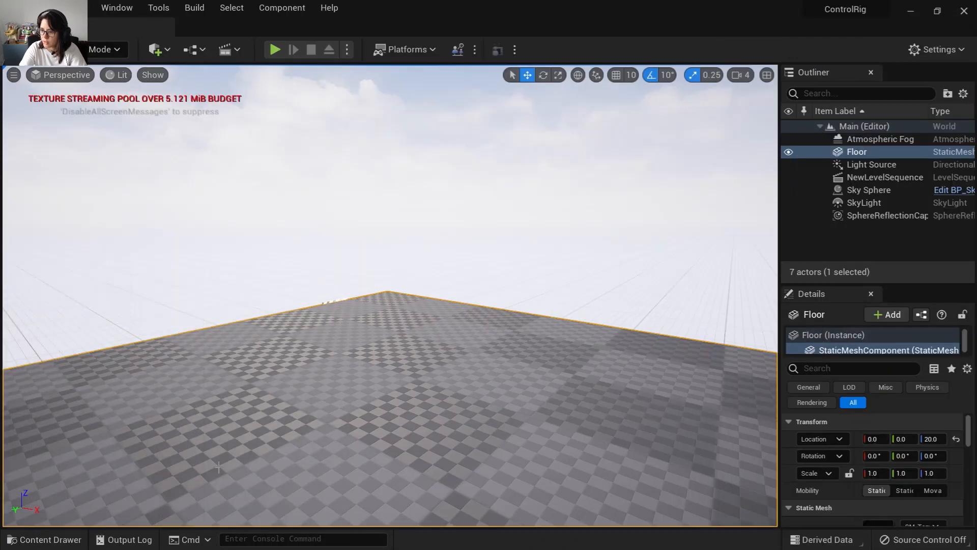
left_click(43, 540)
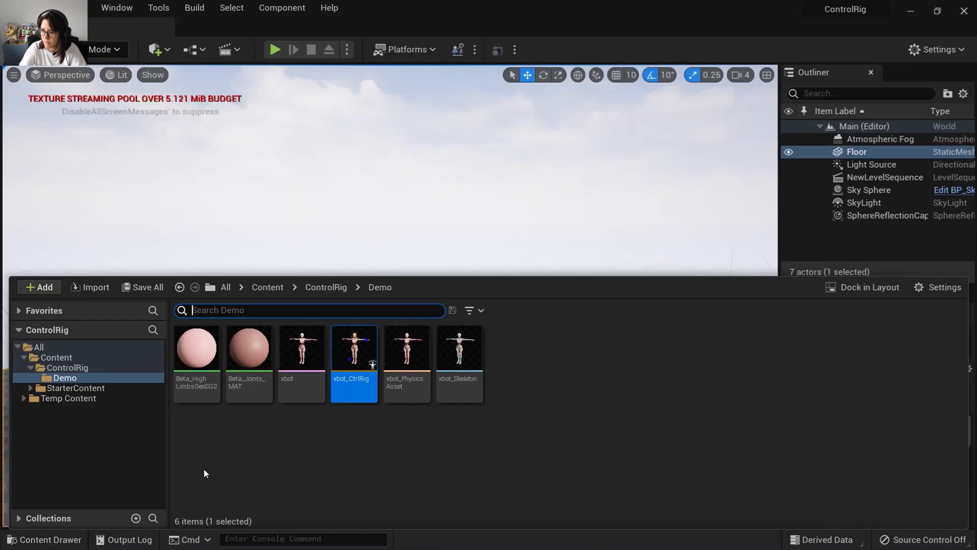
left_click(77, 368)
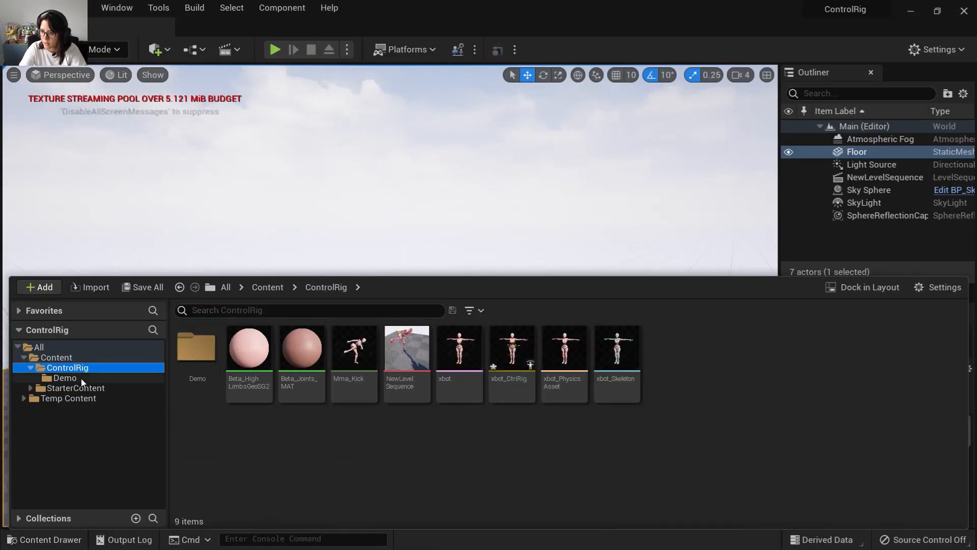
left_click(399, 387)
double_click(400, 387)
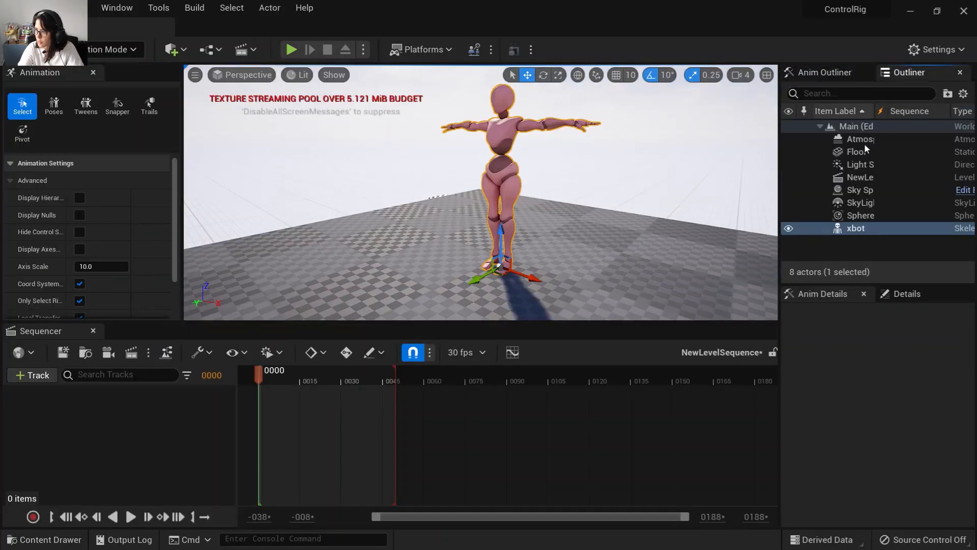
left_click_drag(857, 233, 136, 396)
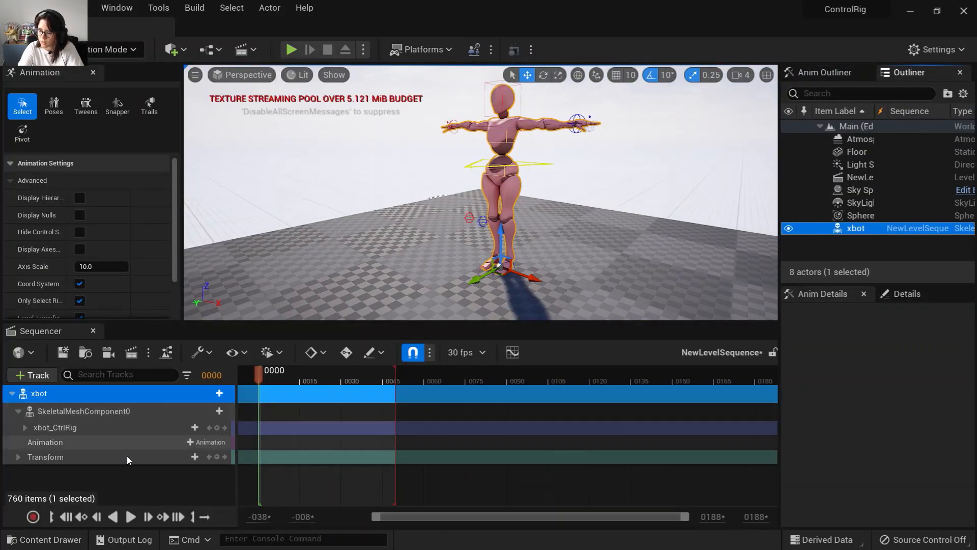
Remove the xbot_CtrlRig track and add the Mma_Kick animation to SkeletalMeshComponent0 in the sequence.
left_click(73, 431)
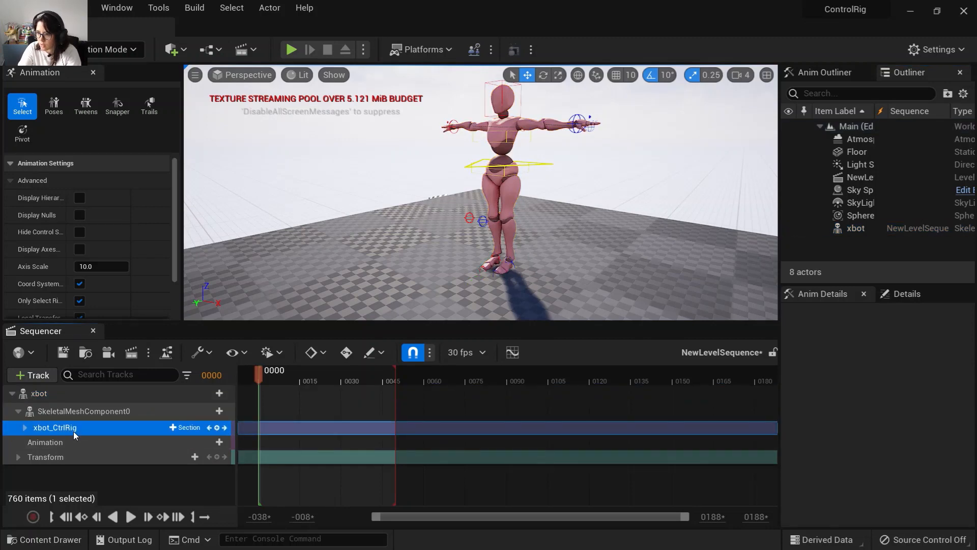
key("Delete")
left_click(66, 411)
left_click(220, 427)
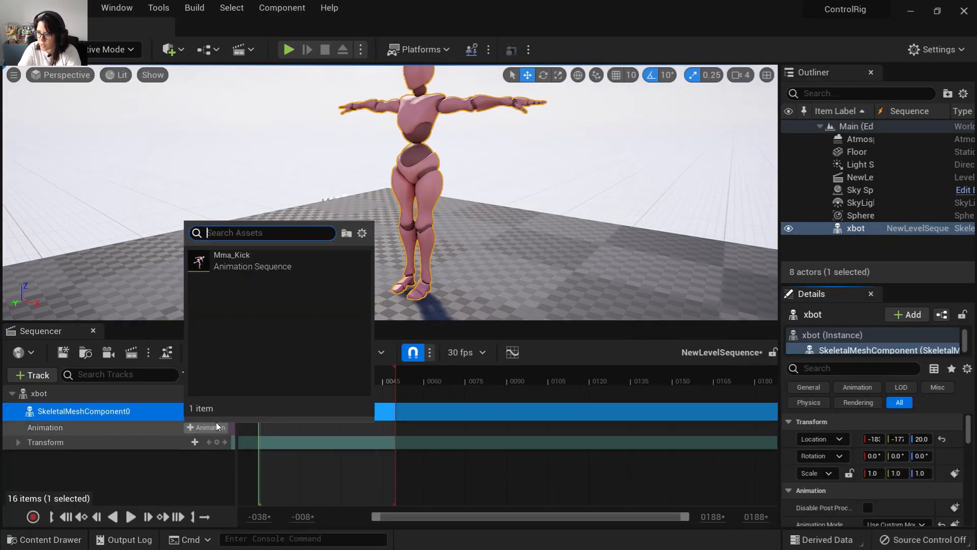
left_click(223, 254)
left_click_drag(257, 367, 251, 395)
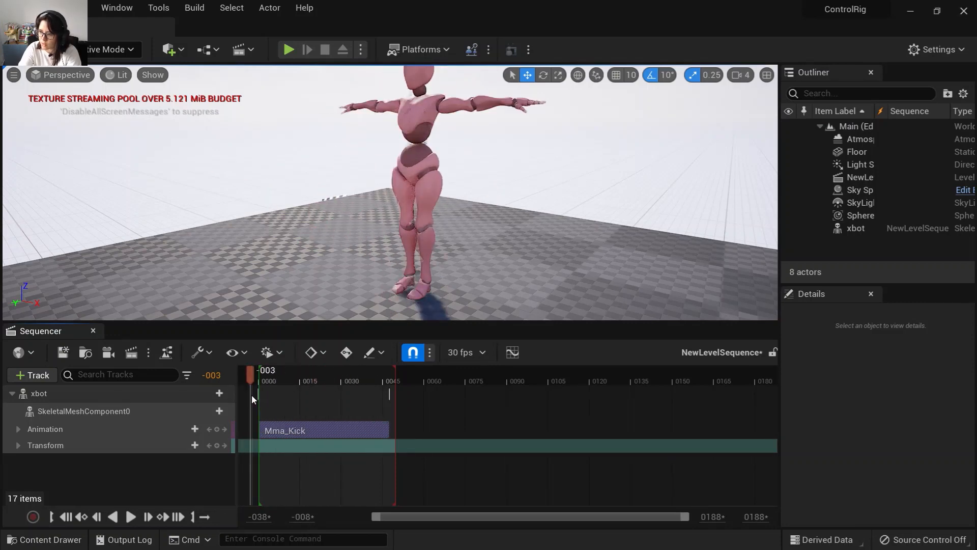
Bake the skeletal mesh animation to the xbot_CtrlRig control rig with the default baking options.
left_click(113, 415)
right_click(113, 417)
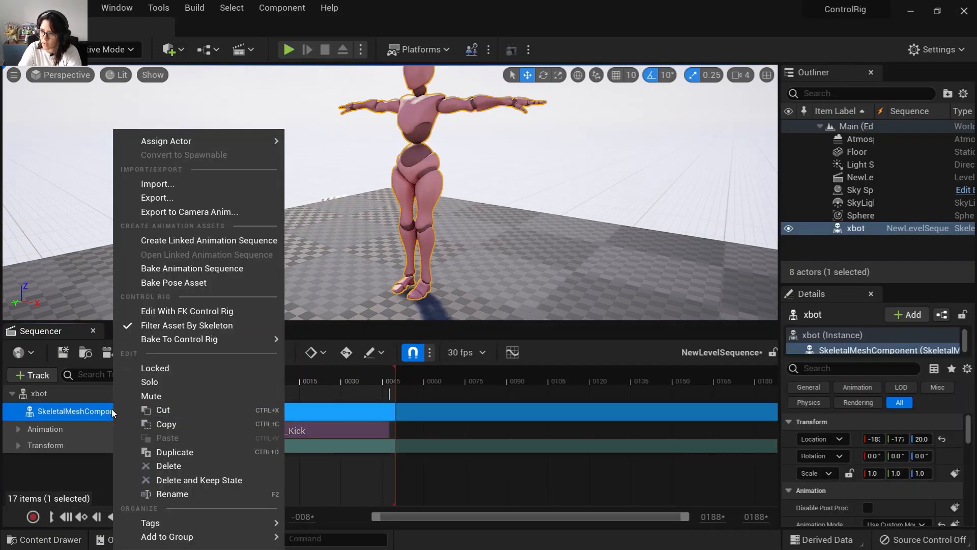
mouse_move(200, 340)
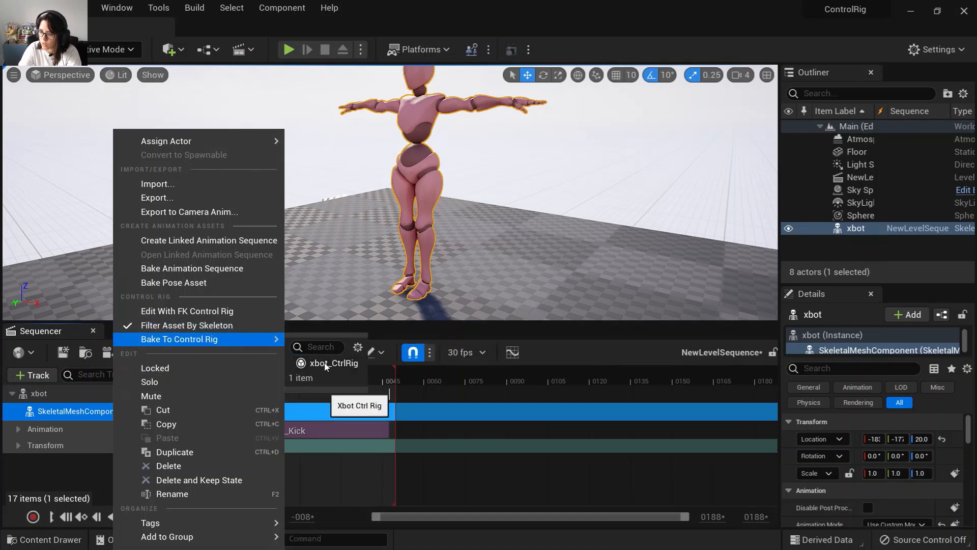
left_click(326, 363)
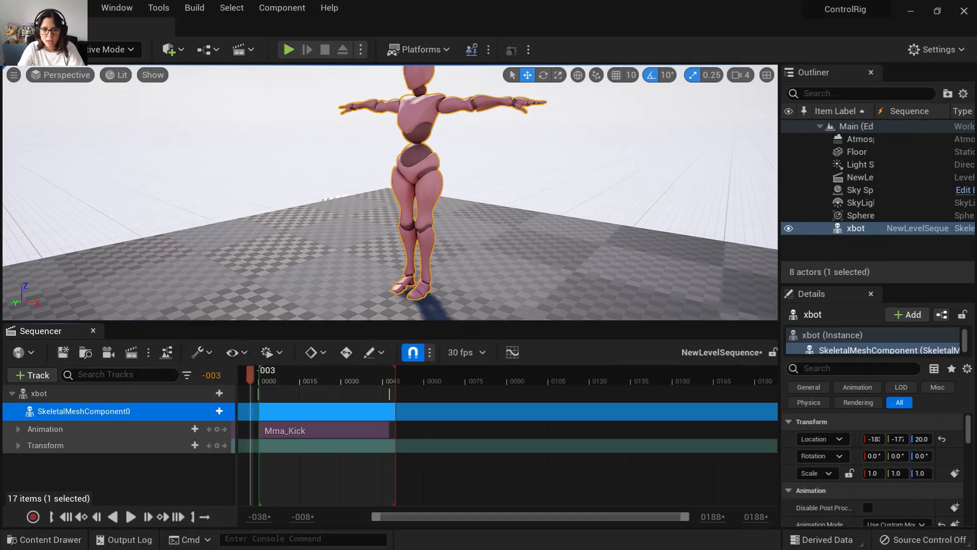
left_click_drag(441, 124, 598, 106)
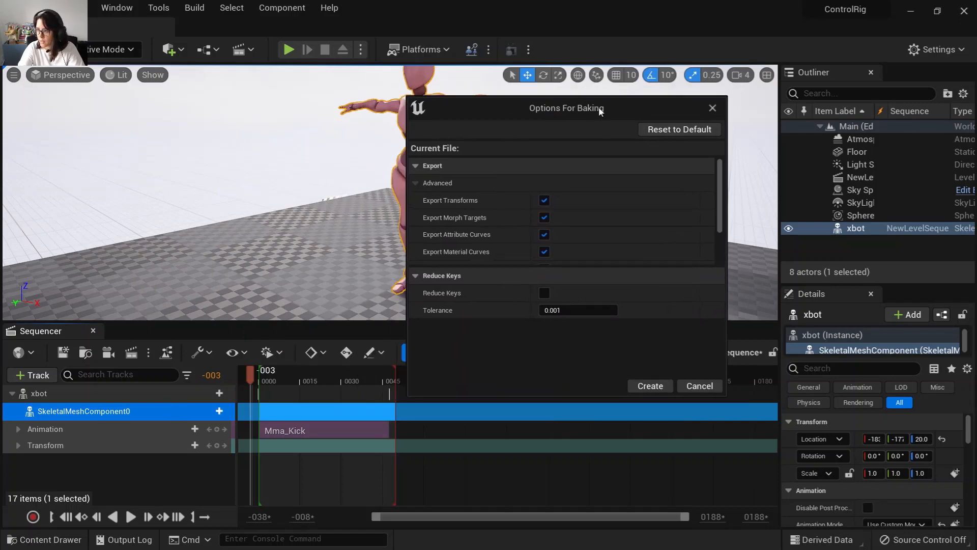
scroll(640, 244, "down", 3)
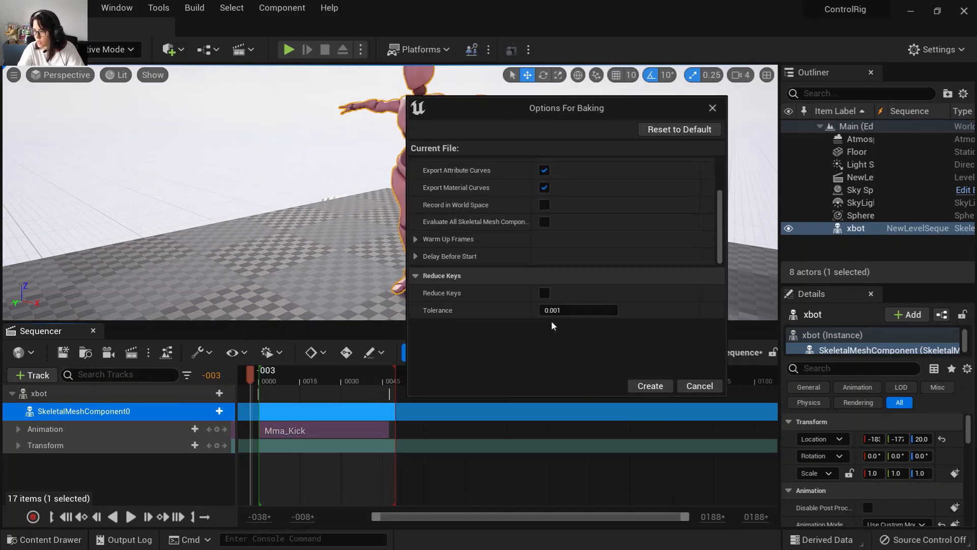
left_click(650, 385)
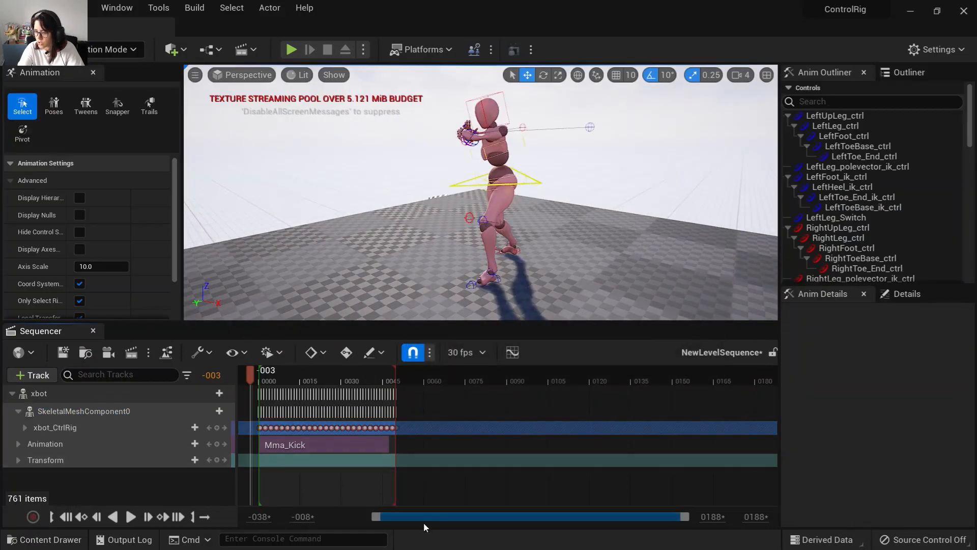
Scrub through the timeline to review the baked kick animation on the control rig.
left_click_drag(426, 517, 394, 523)
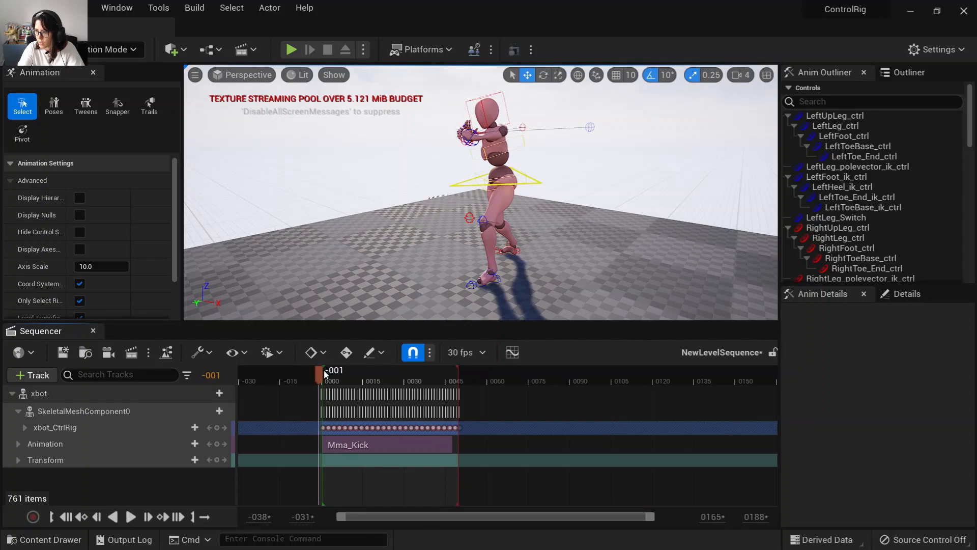
left_click_drag(324, 374, 407, 429)
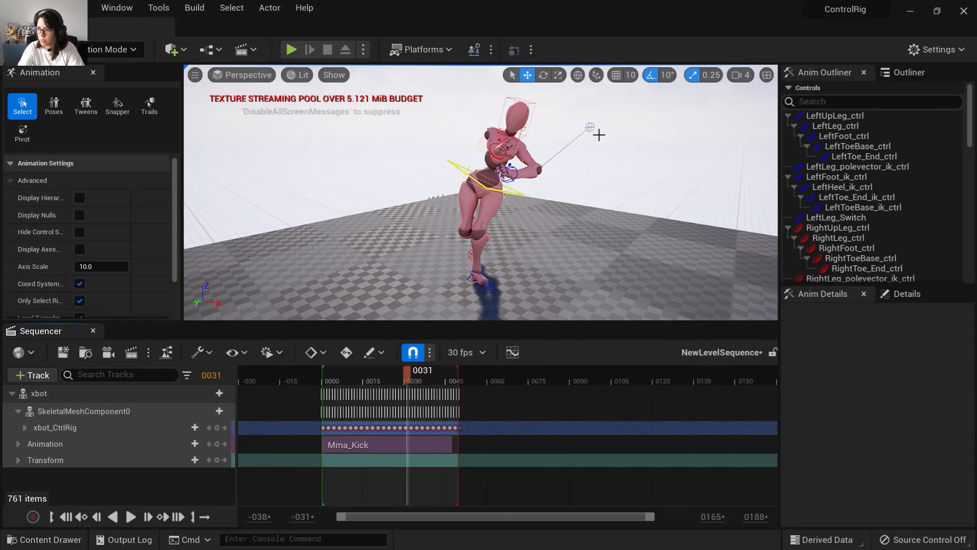
left_click_drag(410, 374, 371, 395)
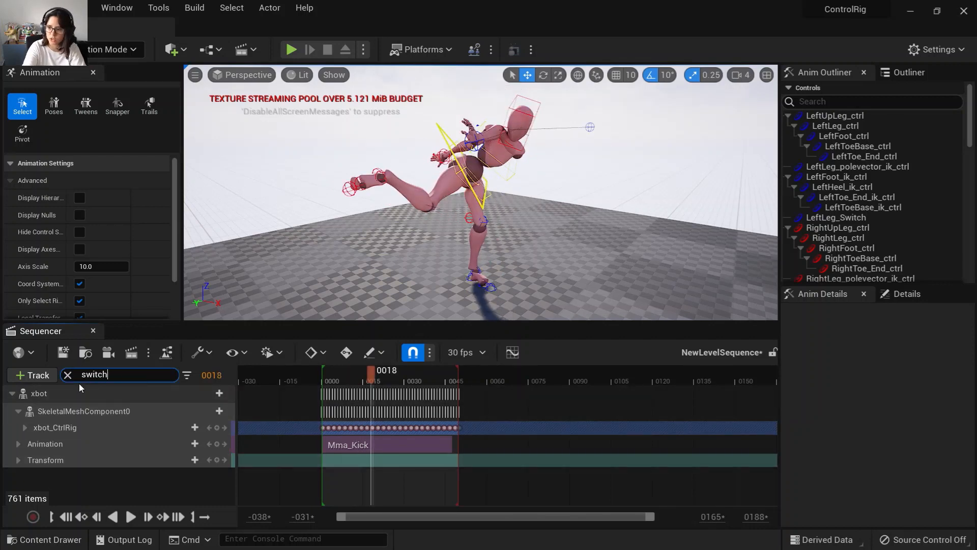
Filter the tracks for switch, delete the keys on the four limb Switch channels and turn those switches off.
left_click(32, 441)
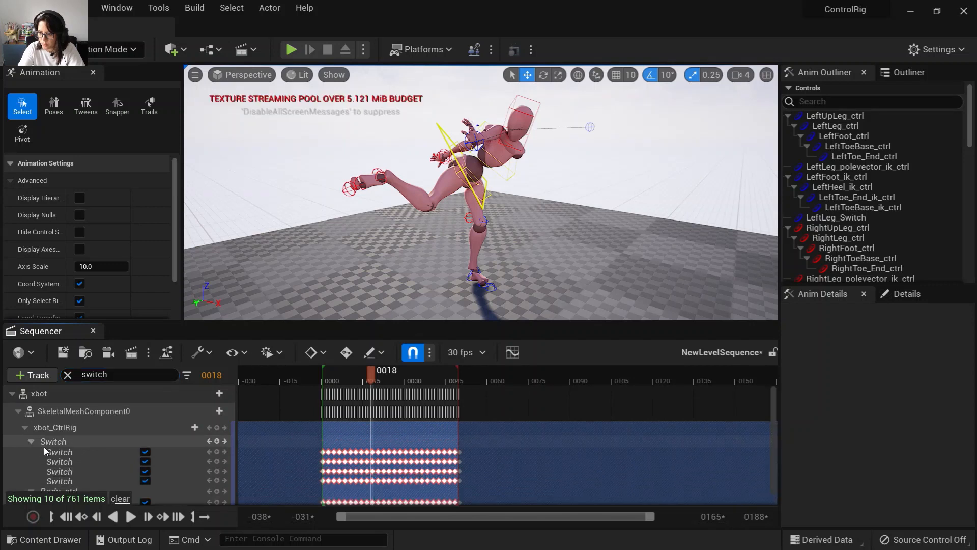
scroll(61, 452, "down", 1)
left_click(72, 432)
left_click(79, 460, "shift")
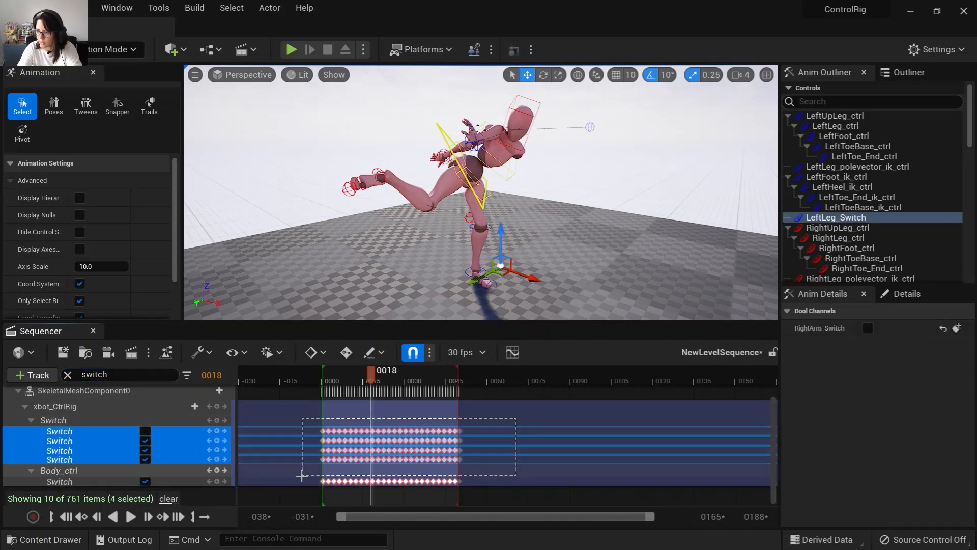
key("Delete")
left_click(145, 433)
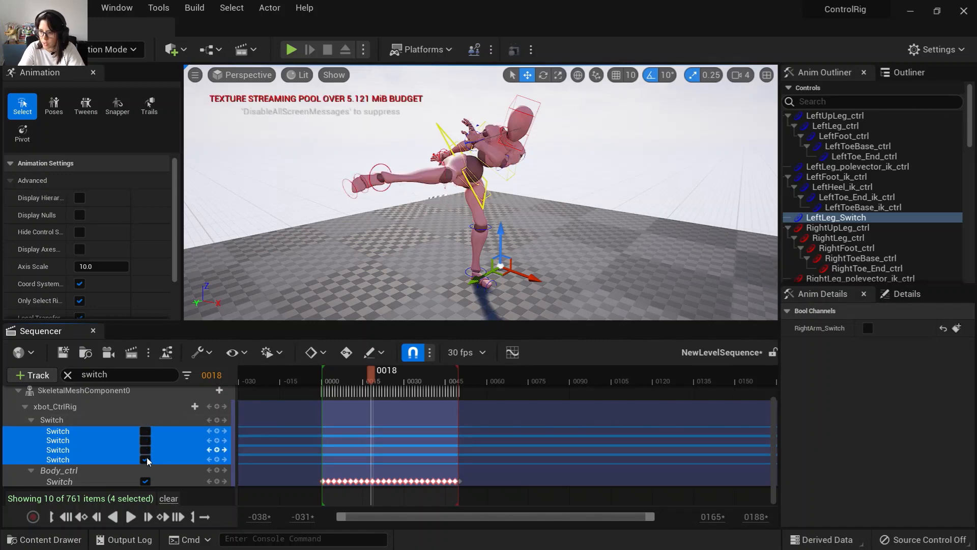
left_click_drag(371, 377, 378, 422)
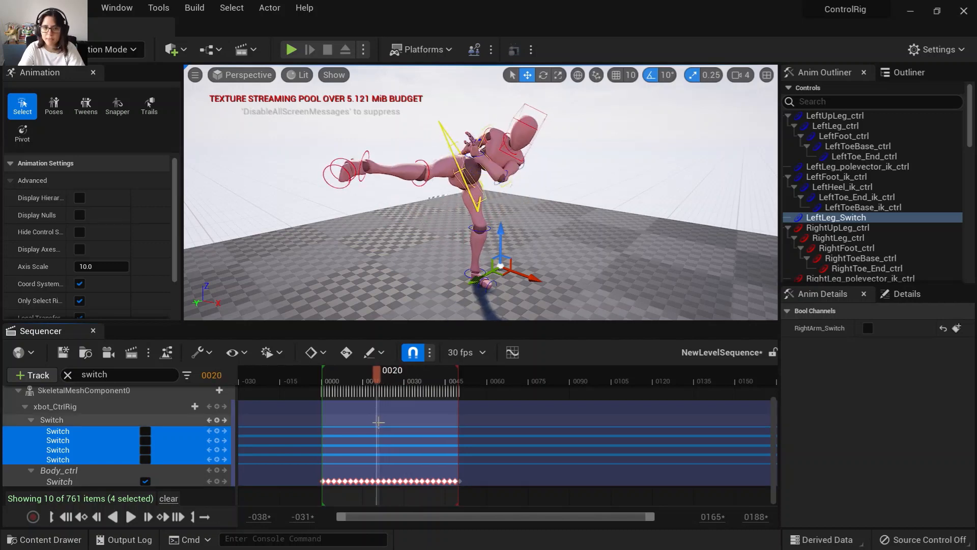